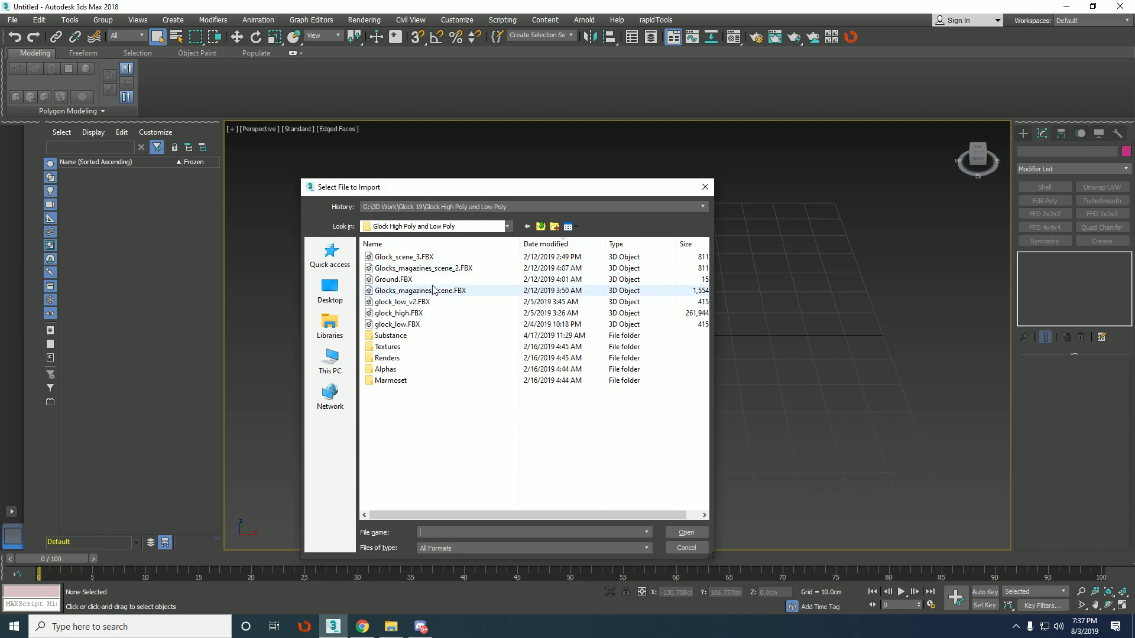
Import the low-poly pistol file glock_low_v2.FBX with the current FBX import settings.
double_click(433, 303)
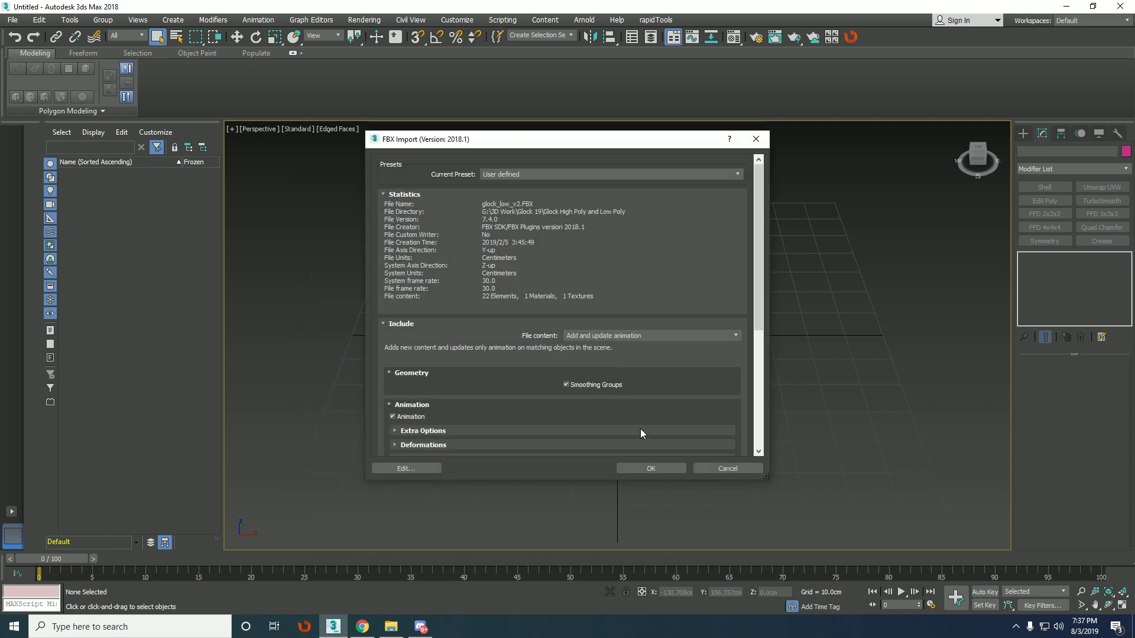
click(649, 469)
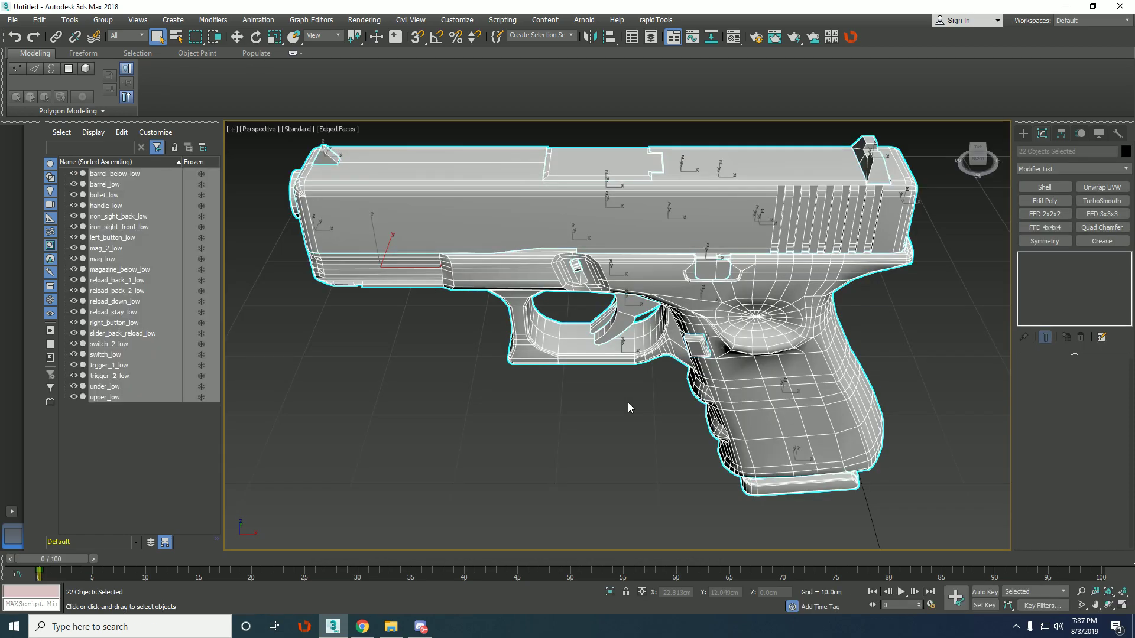
scroll(594, 384, up, 3)
scroll(594, 384, down, 5)
alt+middle_drag(615, 382, 831, 377)
scroll(830, 377, up, 3)
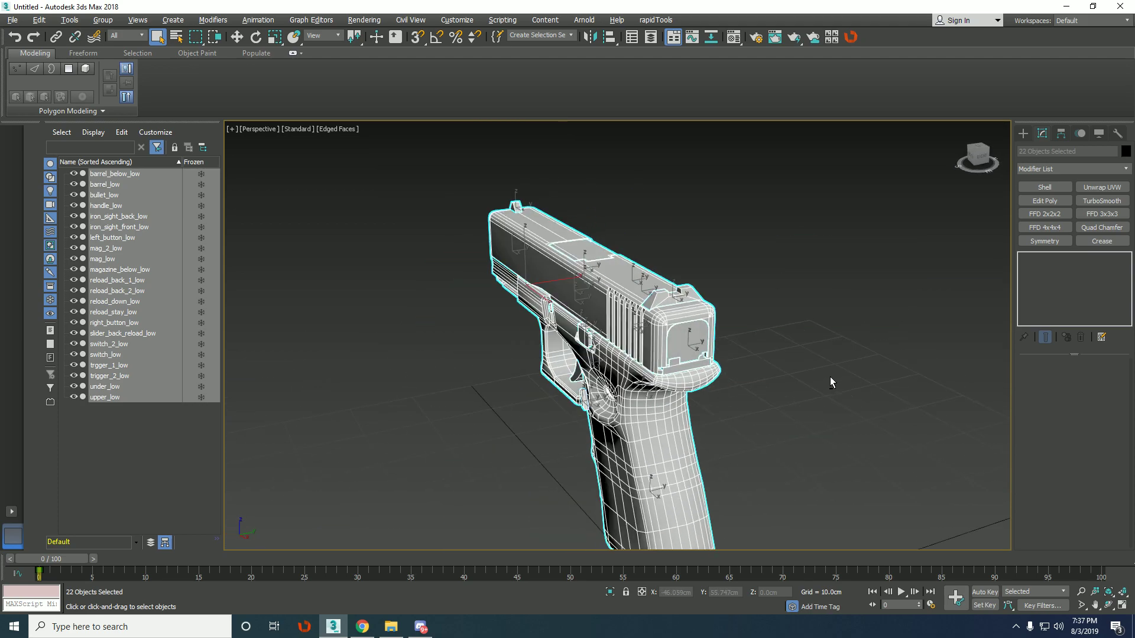
Isolate the slide object upper_low and convert it to an Editable Poly.
alt+middle_drag(649, 367, 637, 327)
click(653, 290)
key(alt+q)
key(2)
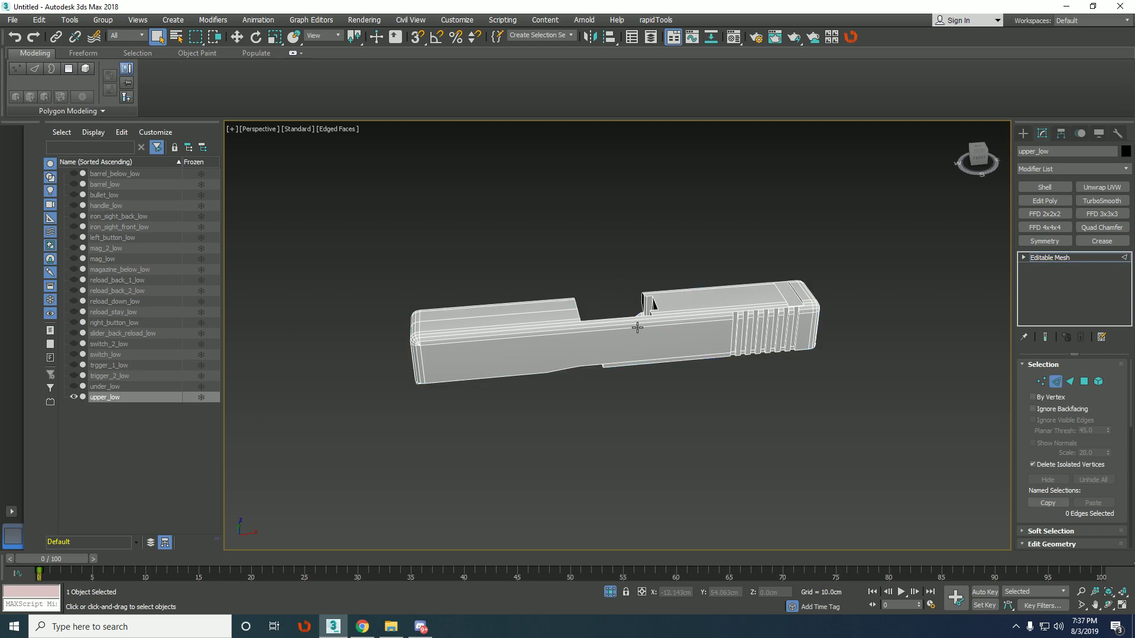
scroll(637, 327, up, 4)
scroll(637, 327, down, 4)
key(1)
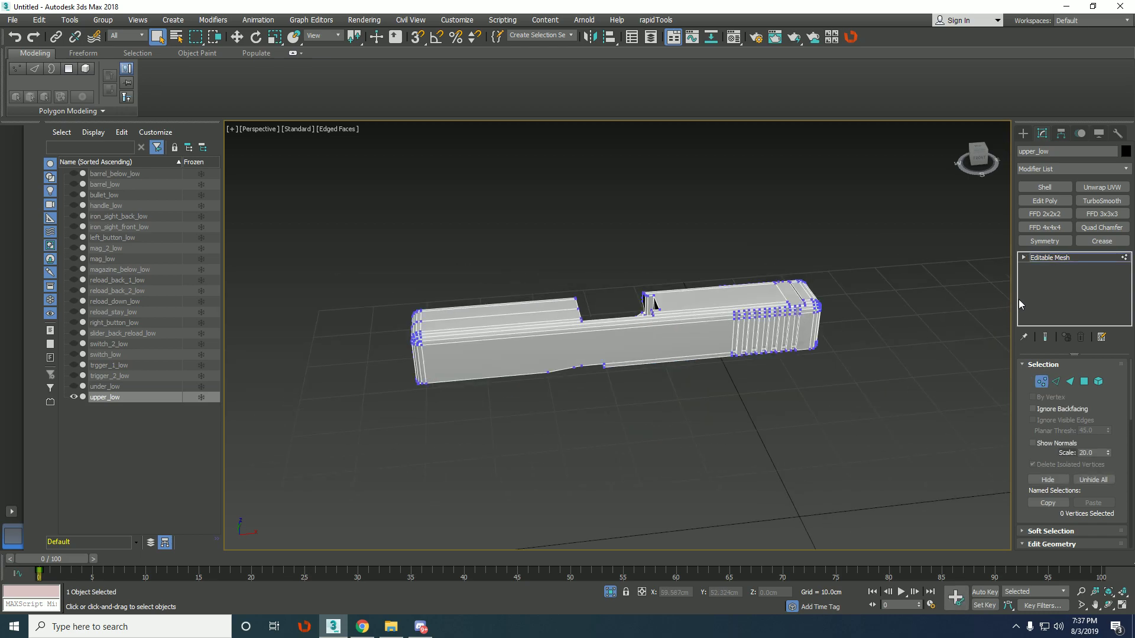
key(1)
right_click(1071, 289)
click(1055, 378)
Select all hard edges of the isolated slide at edge level.
alt+middle_drag(599, 328, 693, 321)
key(2)
key(ctrl+a)
scroll(658, 311, up, 2)
scroll(572, 307, down, 4)
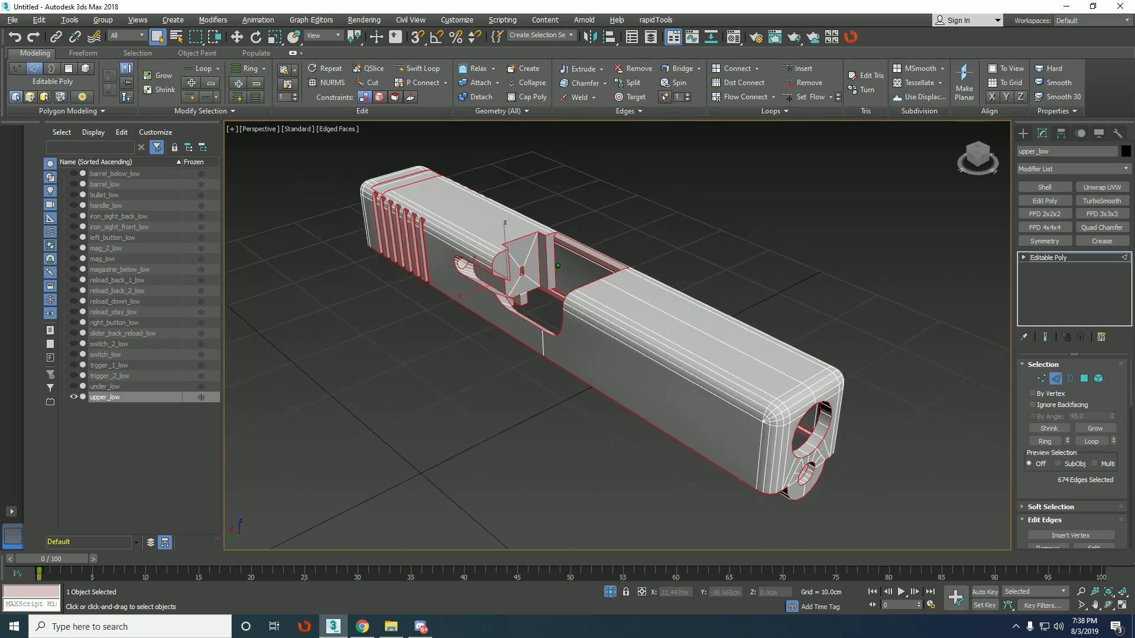
Examine the slide's selected hard edges around the ejection port, serrations and underside.
scroll(572, 307, up, 5)
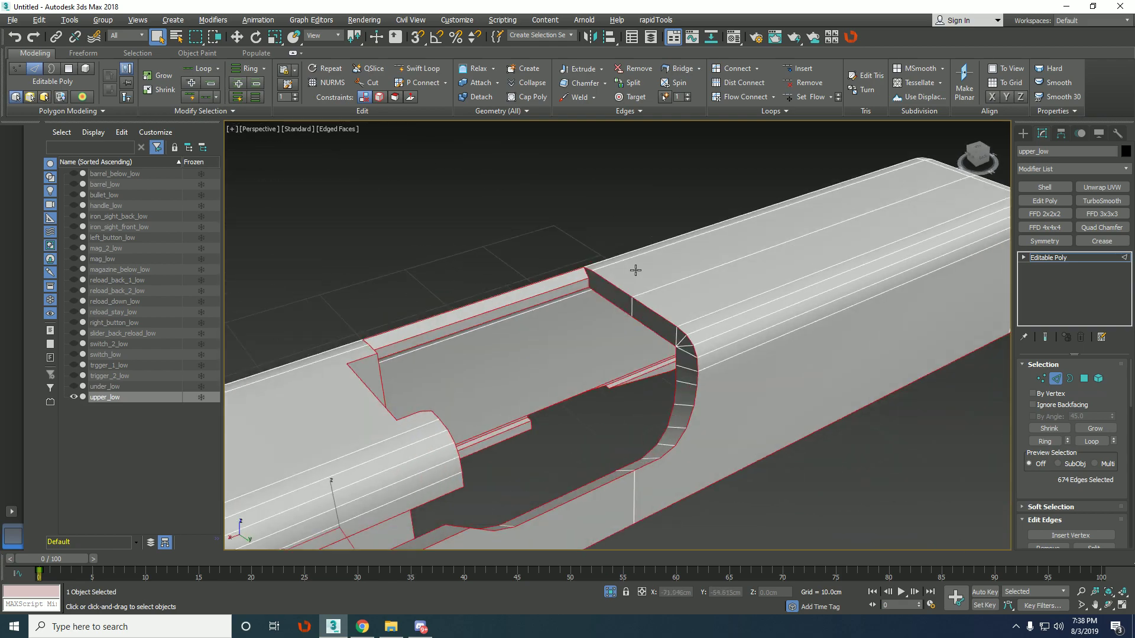
scroll(717, 297, down, 5)
alt+middle_drag(717, 297, 630, 324)
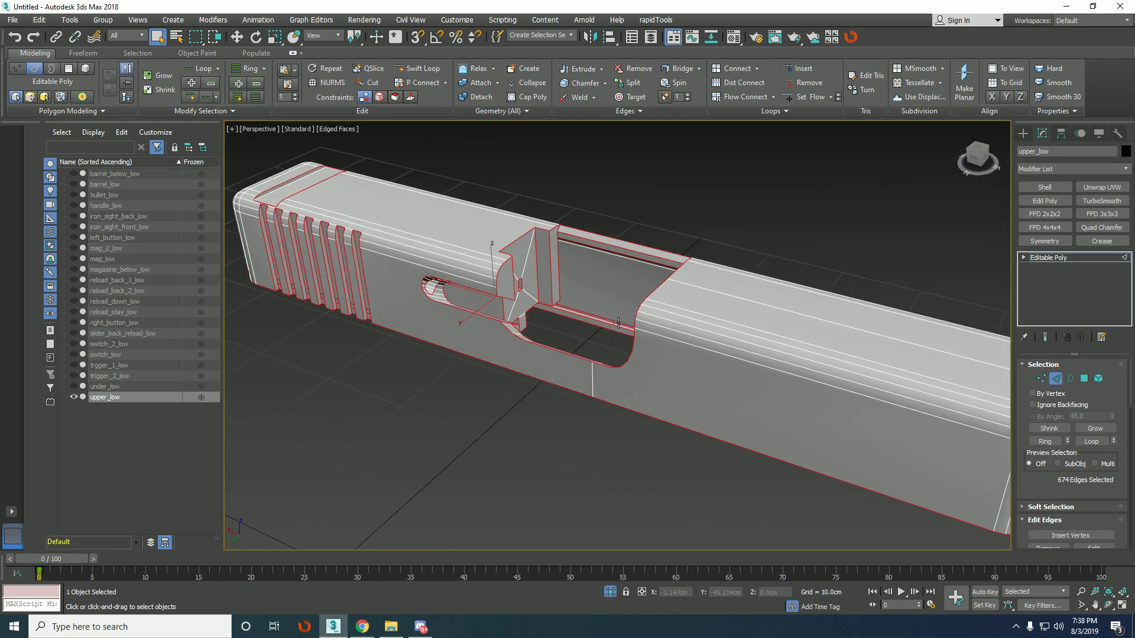
click(718, 244)
key(ctrl+z)
alt+middle_drag(503, 294, 618, 307)
scroll(489, 315, up, 5)
scroll(488, 315, down, 5)
scroll(618, 307, up, 3)
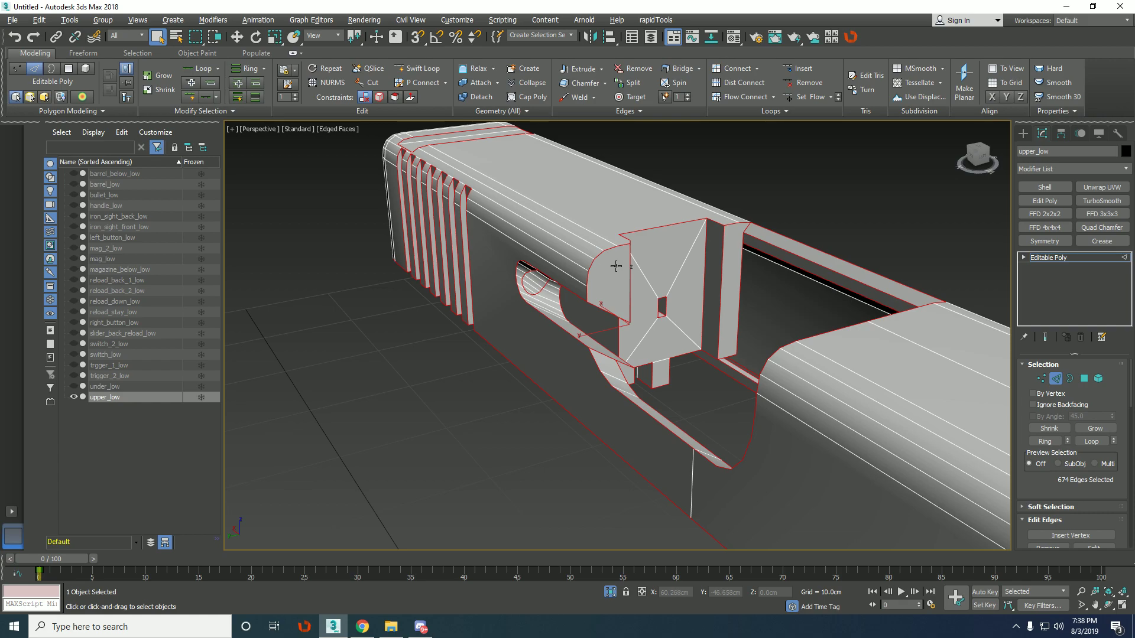
scroll(615, 261, up, 2)
alt+middle_drag(580, 262, 760, 260)
scroll(760, 261, up, 4)
middle_drag(857, 414, 733, 349)
scroll(733, 348, up, 3)
scroll(785, 460, up, 3)
middle_drag(922, 491, 698, 370)
Restore the slide's hard-edge selection after picking a single edge, review the rear serrations and leave sub-object editing.
click(698, 356)
scroll(686, 360, up, 3)
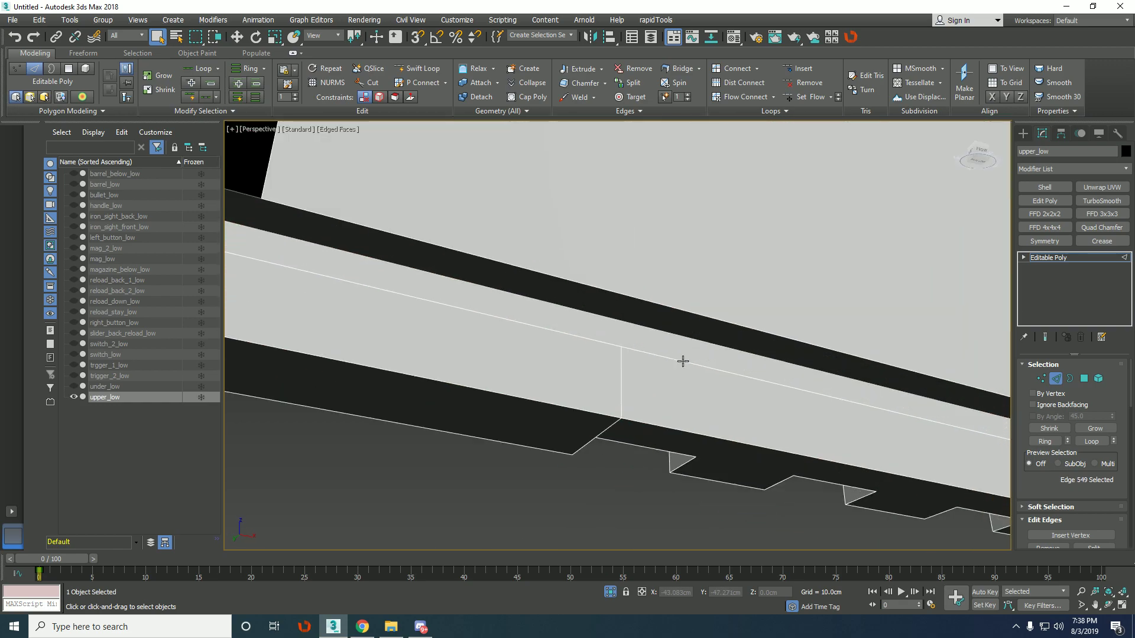
key(2)
scroll(622, 355, down, 5)
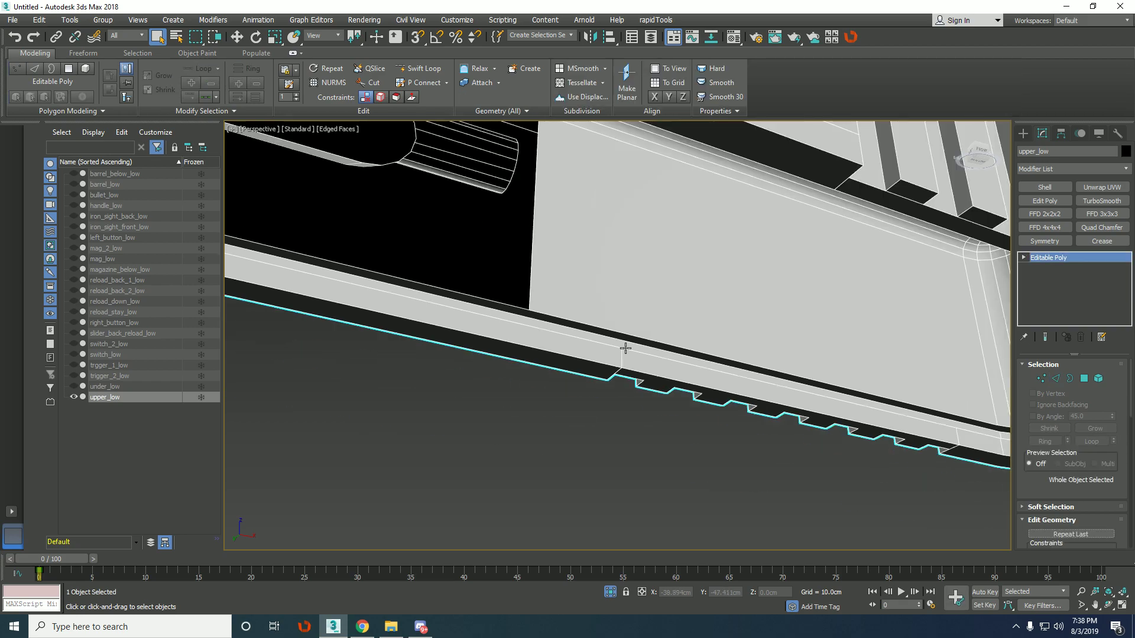
key(ctrl+z)
scroll(633, 349, down, 6)
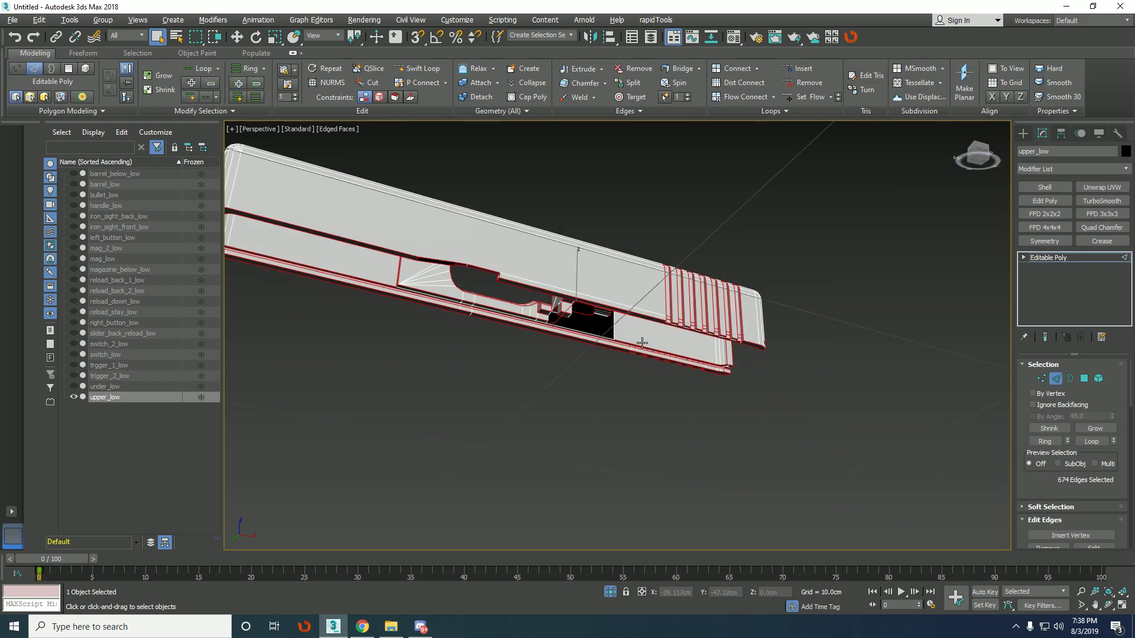
alt+middle_drag(641, 340, 567, 382)
scroll(682, 293, up, 2)
alt+middle_drag(682, 293, 699, 323)
key(1)
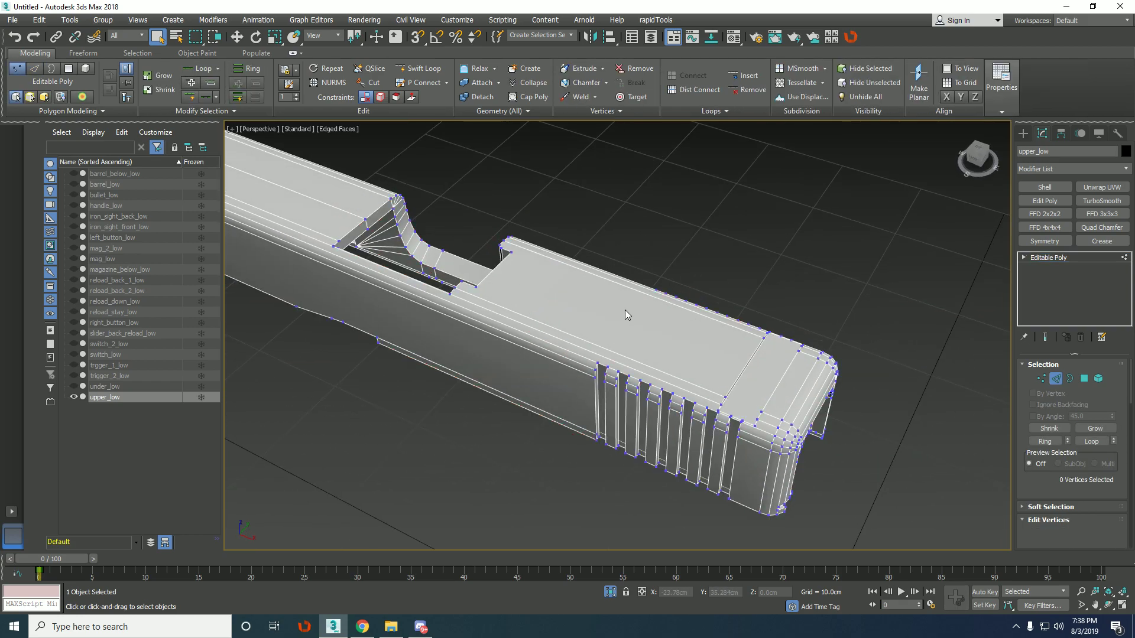
key(1)
Bring back the other parts, isolate handle_low and convert it to an Editable Poly.
key(alt+q)
click(676, 372)
key(alt+q)
alt+middle_drag(676, 372, 689, 319)
scroll(650, 345, up, 3)
scroll(663, 327, up, 2)
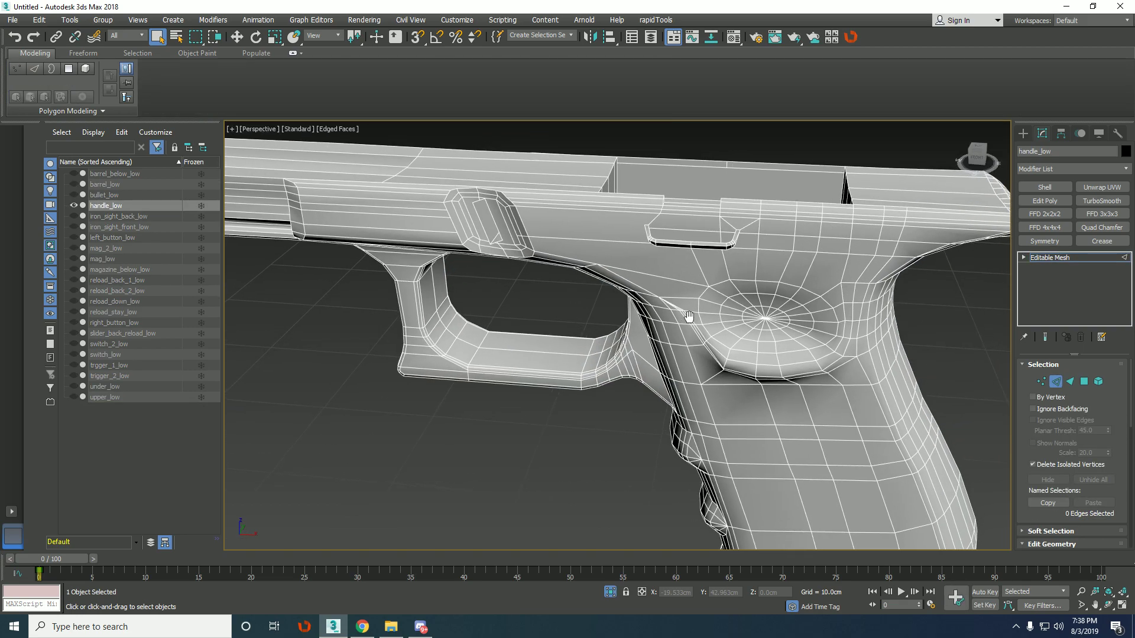
scroll(692, 318, down, 4)
right_click(1040, 290)
click(1060, 380)
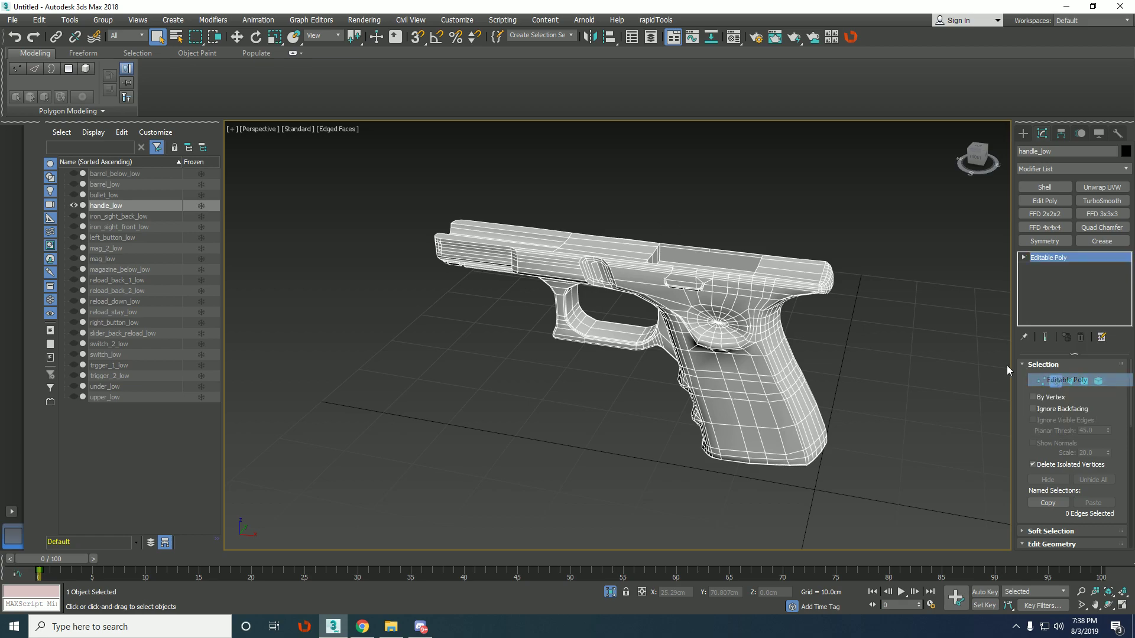
Examine the isolated handle's edges at edge level and leave sub-object editing.
click(680, 285)
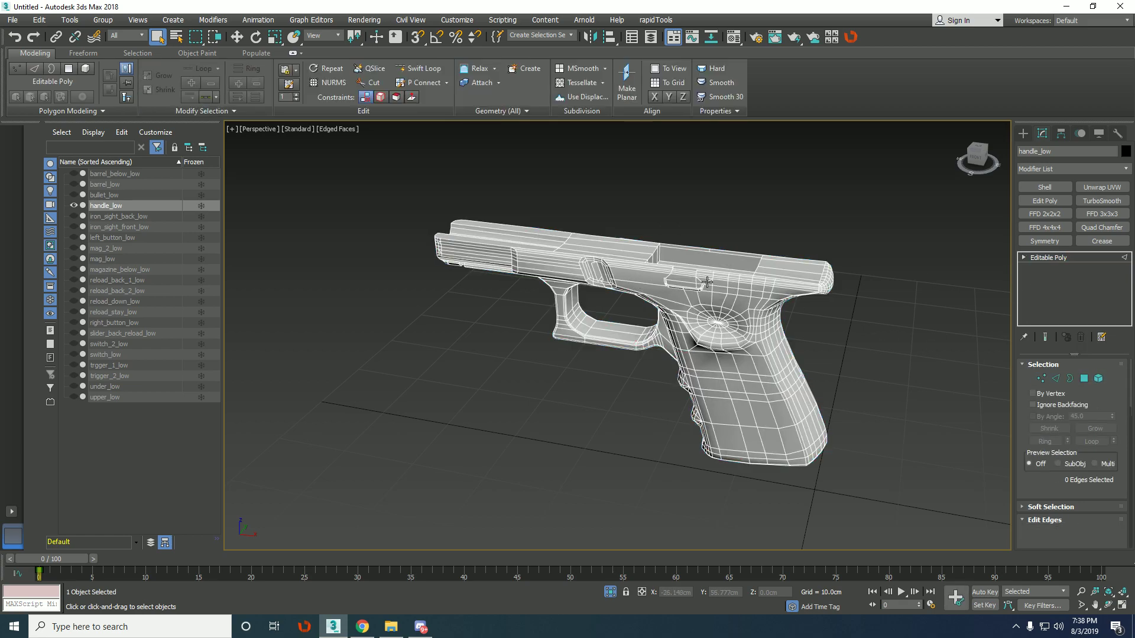
key(2)
scroll(707, 283, up, 4)
alt+middle_drag(729, 303, 714, 328)
scroll(578, 261, down, 3)
scroll(621, 313, up, 3)
scroll(621, 311, down, 3)
key(1)
key(1)
End the handle's isolation, isolate switch_low and inspect the small part's edges.
key(alt+q)
scroll(603, 337, up, 5)
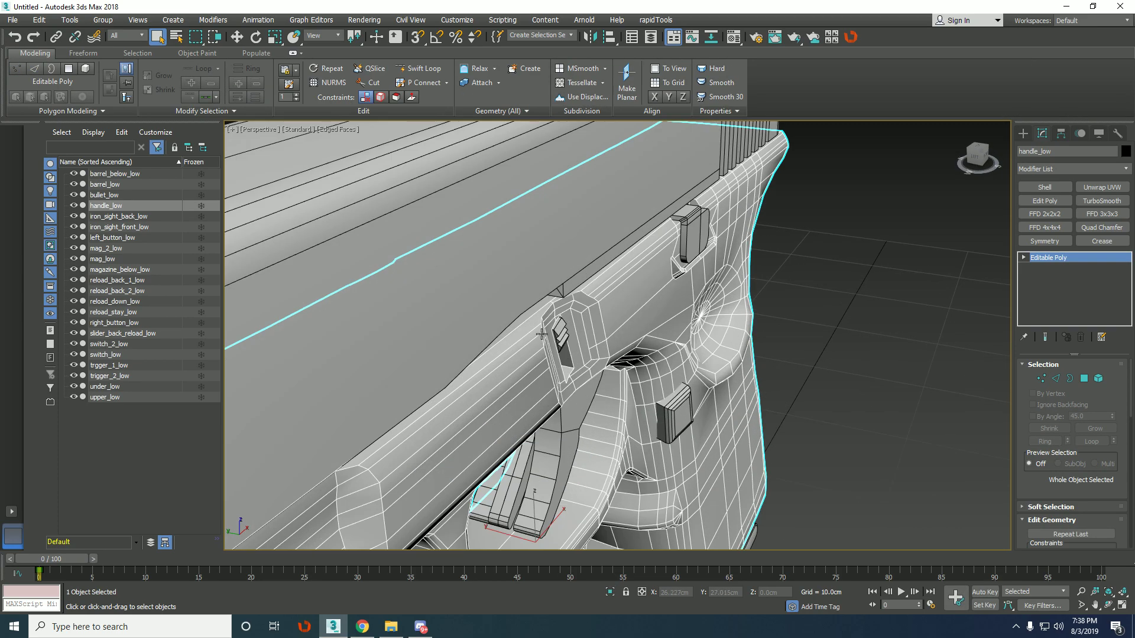
click(557, 327)
key(2)
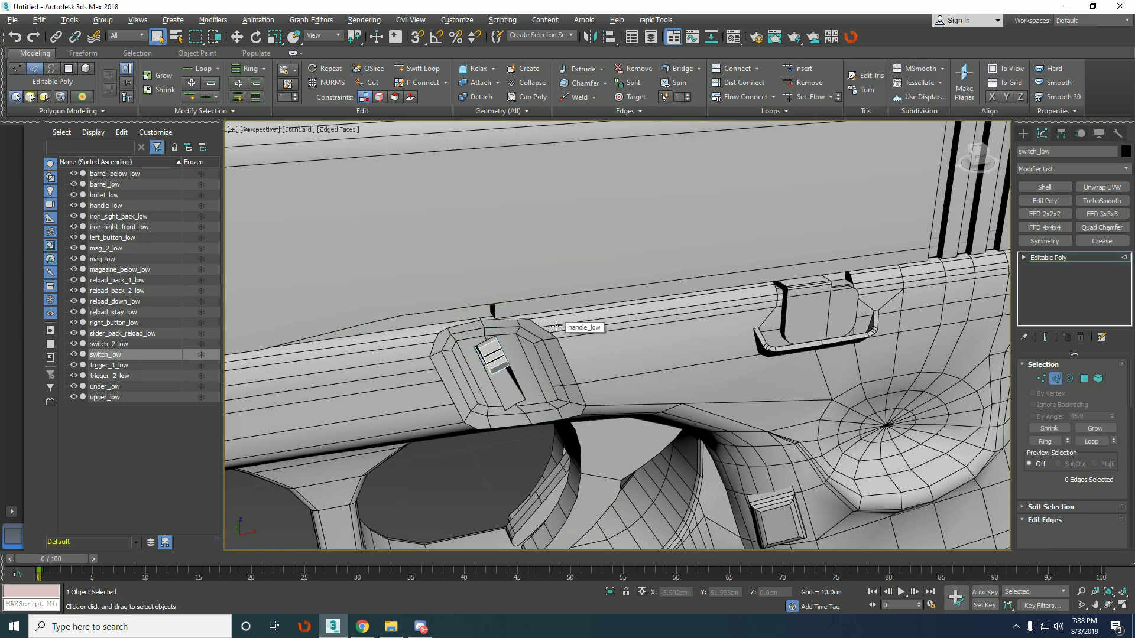
key(alt+q)
alt+middle_drag(604, 331, 671, 311)
key(ctrl+a)
key(2)
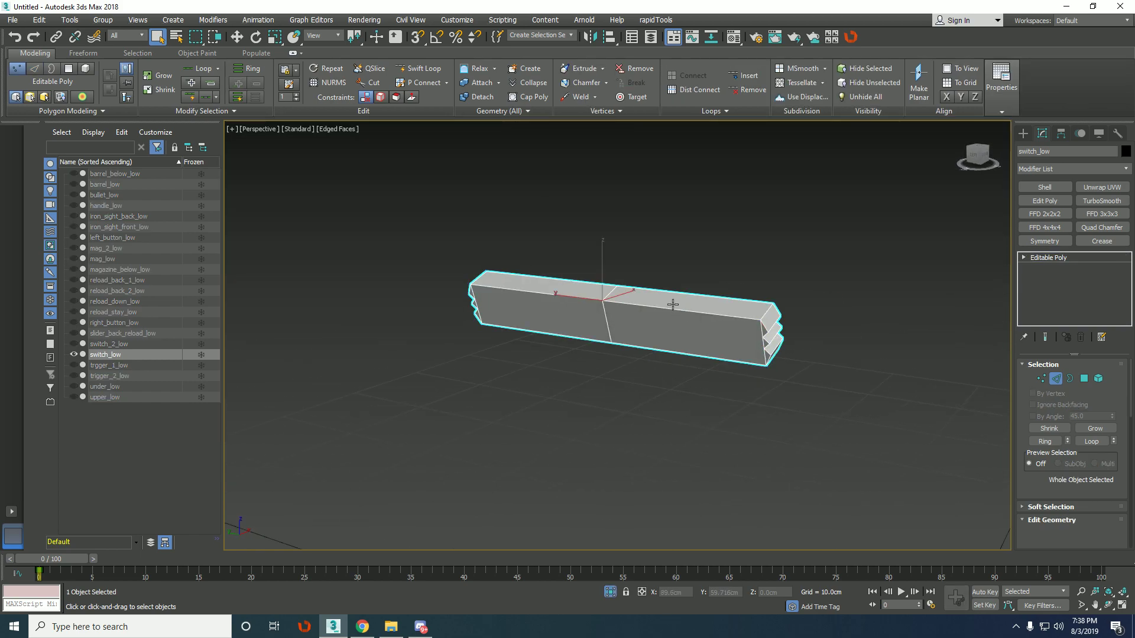
Show all parts again and copy upper_low and handle_low together along the X axis beside the pistol.
key(alt+q)
click(671, 295)
alt+middle_drag(671, 295, 658, 309)
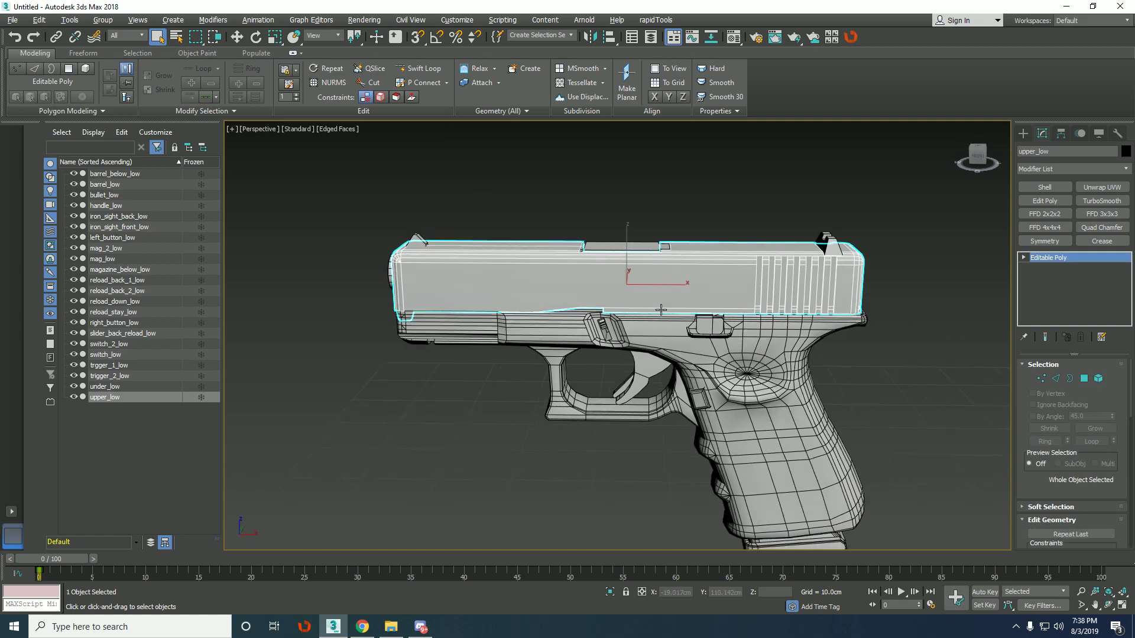
scroll(658, 313, up, 7)
scroll(666, 281, down, 10)
ctrl+click(711, 321)
key(w)
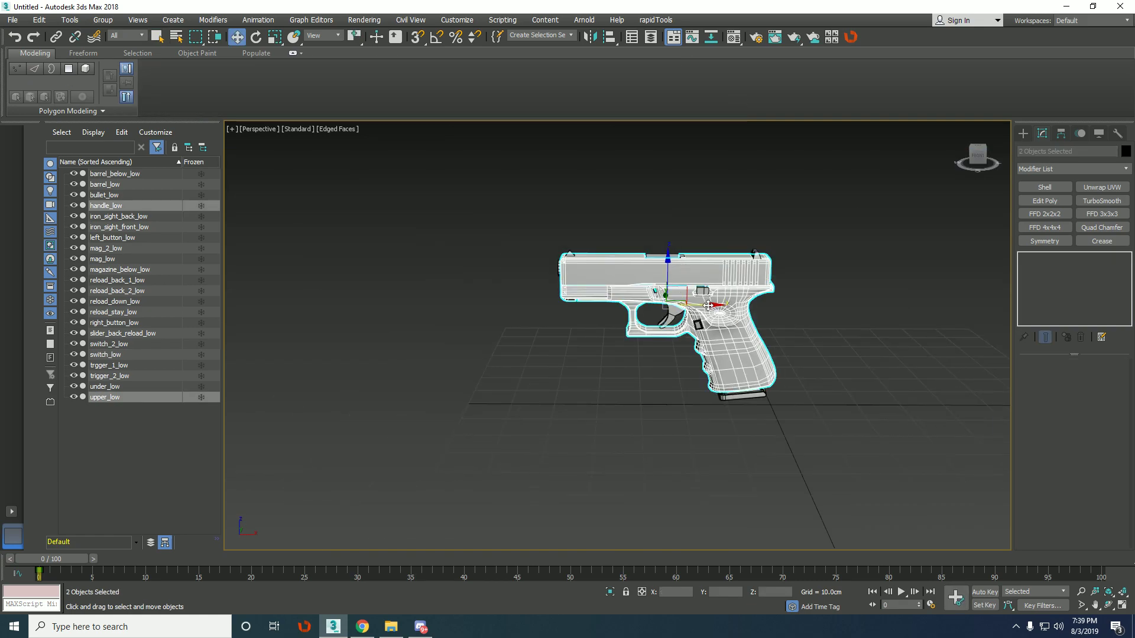
shift+drag(698, 305, 1002, 305)
click(569, 364)
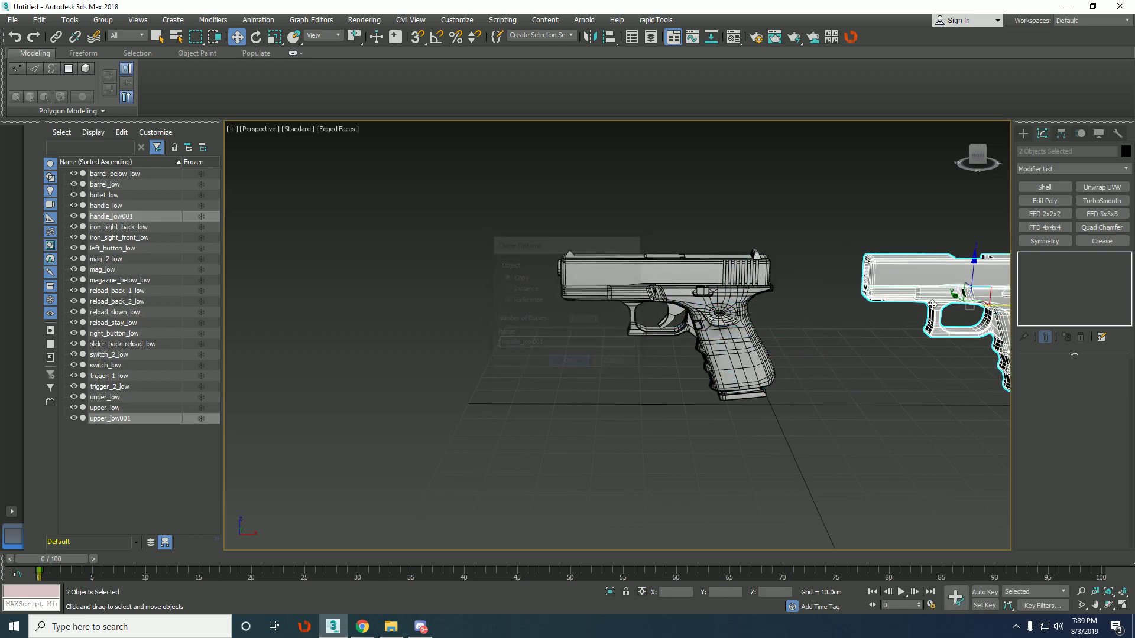
middle_drag(839, 305, 702, 307)
scroll(864, 296, up, 8)
alt+middle_drag(864, 295, 786, 328)
scroll(851, 303, down, 8)
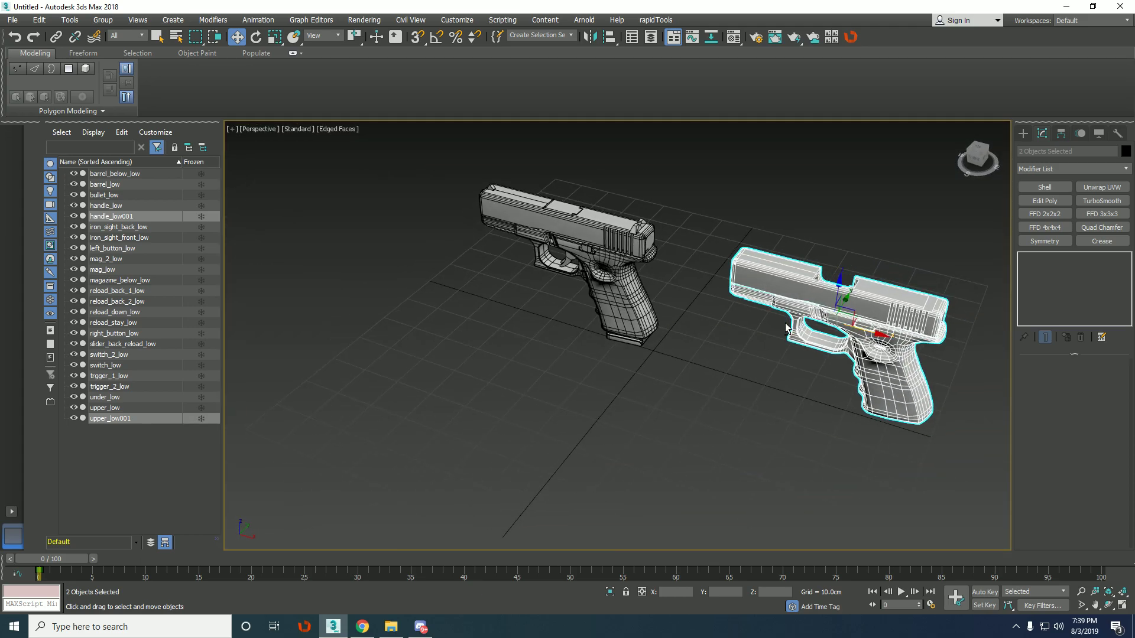
Delete the copied slide and handle beside the original pistol.
click(444, 171)
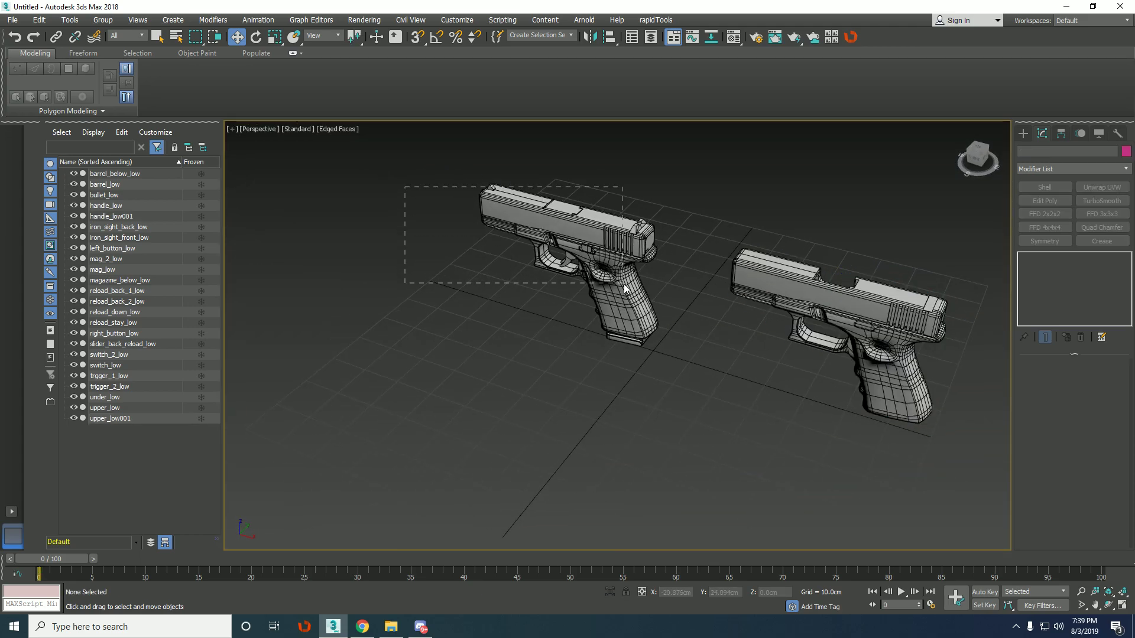
drag(624, 288, 627, 290)
click(773, 284)
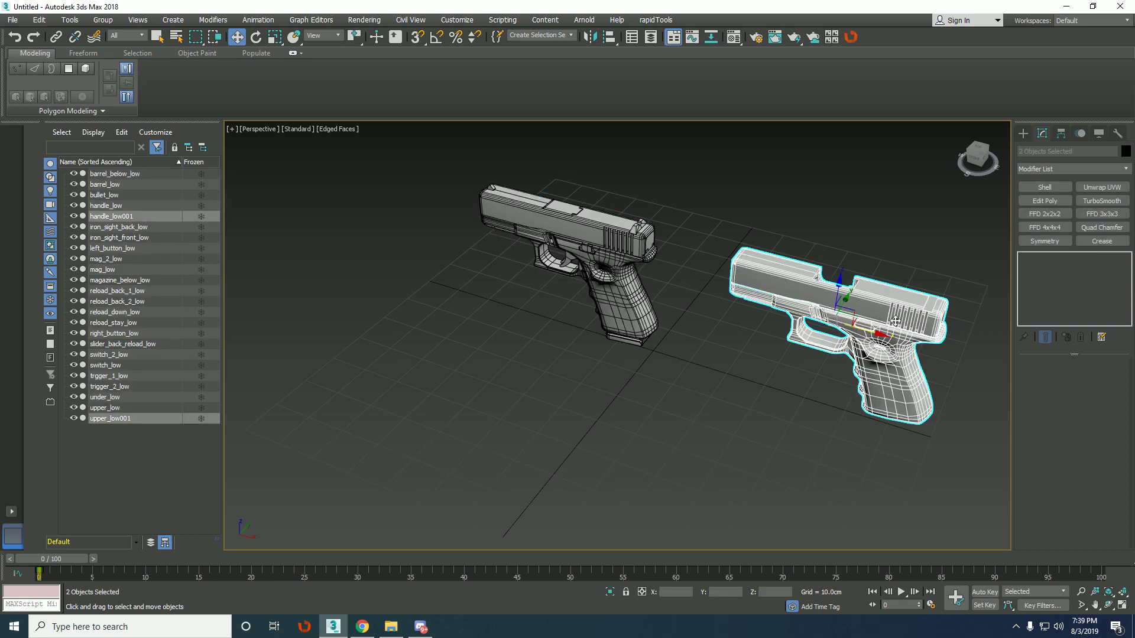
key(Delete)
Delete every pistol part except handle_low and upper_low by inverting the selection.
click(632, 293)
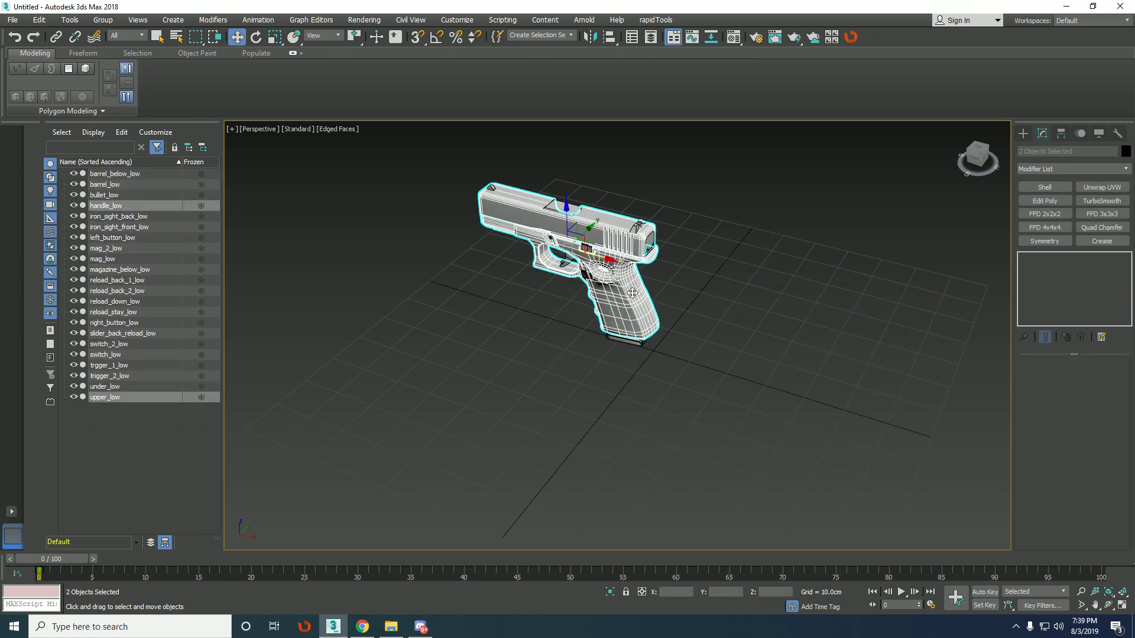
key(ctrl+i)
key(Delete)
Examine the handle's hard edges around the grip, trigger guard and front rail, then leave sub-object editing.
click(629, 292)
scroll(628, 292, up, 6)
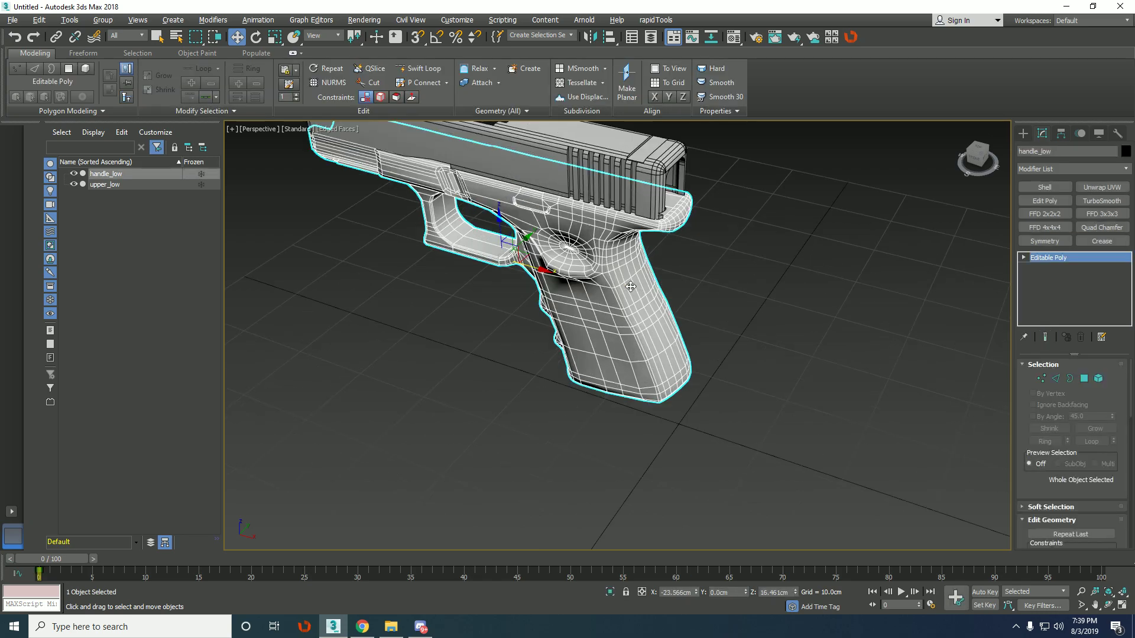
key(2)
alt+middle_drag(540, 184, 664, 235)
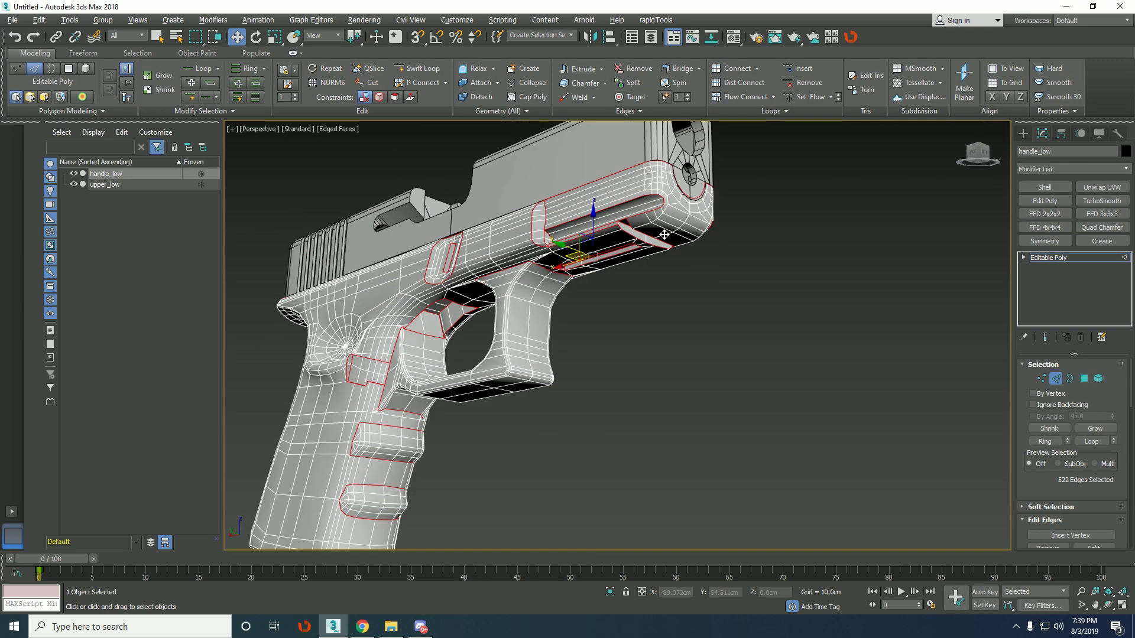
scroll(676, 190, up, 4)
scroll(676, 191, down, 5)
alt+middle_drag(675, 191, 603, 260)
scroll(631, 253, up, 3)
click(598, 259)
key(1)
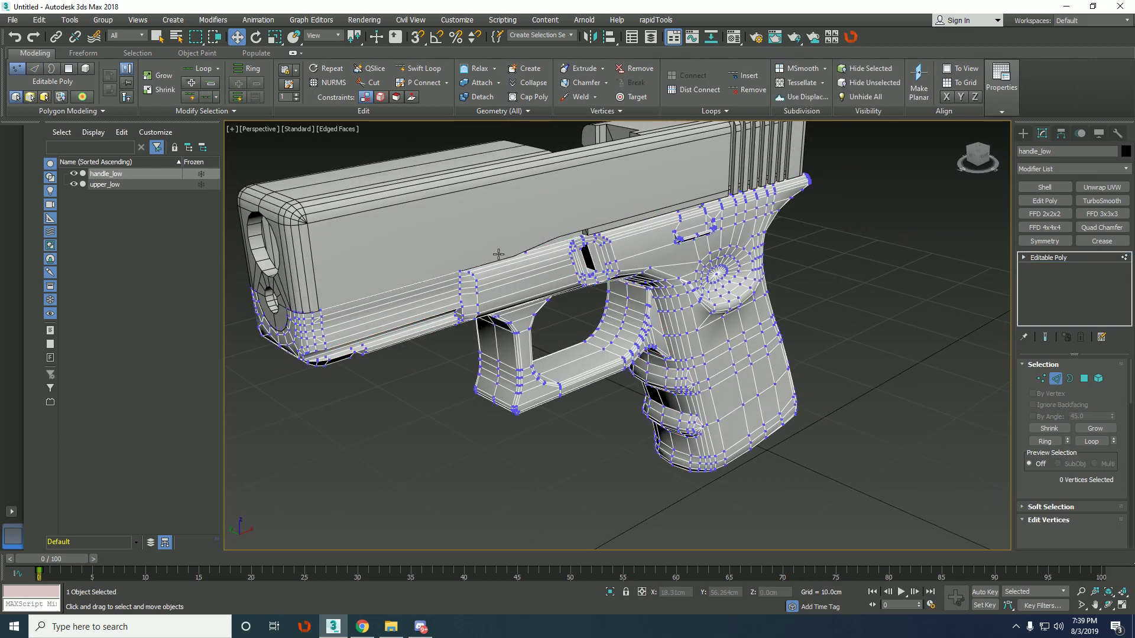
key(1)
Select both the slide and the handle and open the file export for them.
key(q)
click(408, 221)
scroll(408, 222, down, 4)
middle_drag(407, 222, 414, 295)
scroll(485, 302, down, 3)
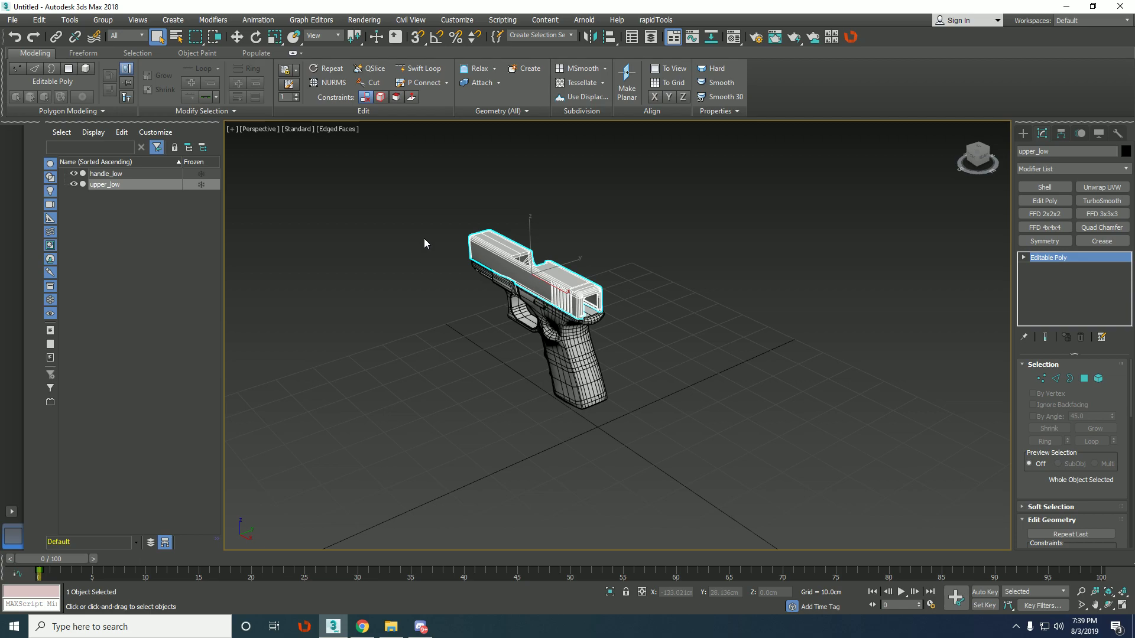
drag(424, 239, 805, 582)
key(ctrl+e)
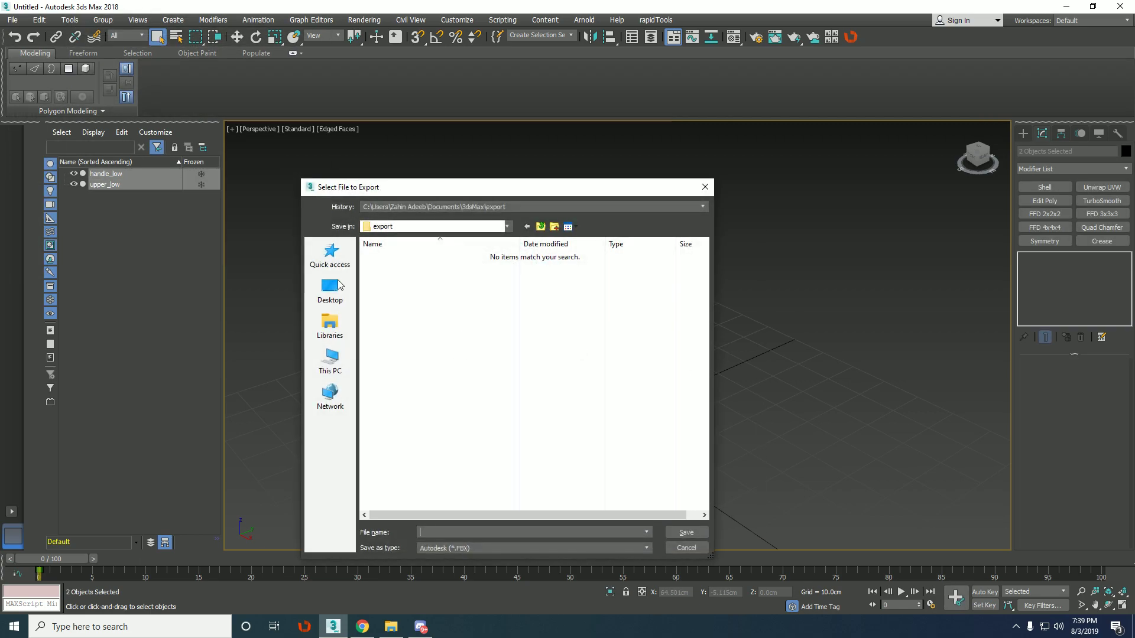
Create a folder named Demo on the Desktop and open it as the export destination.
click(330, 288)
right_click(471, 416)
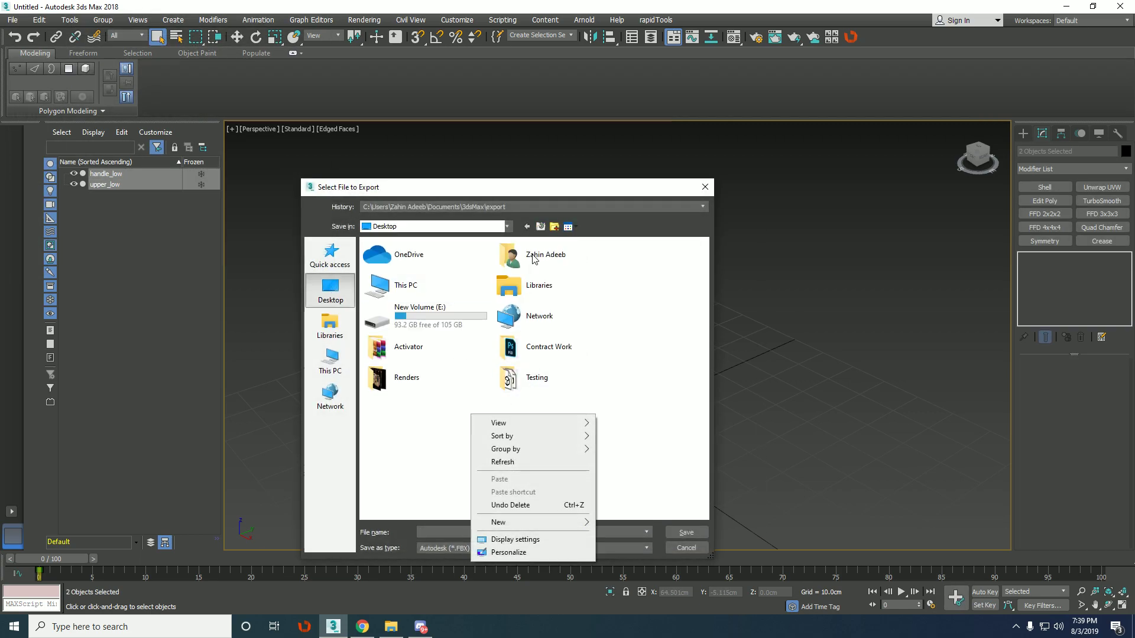
double_click(535, 256)
double_click(591, 263)
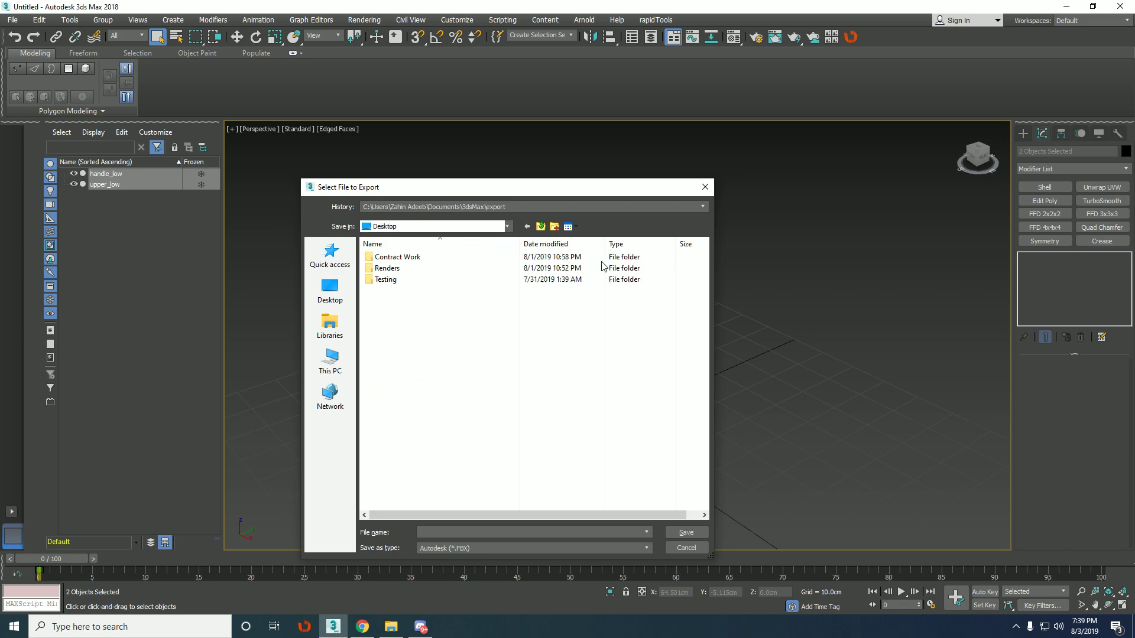
right_click(514, 417)
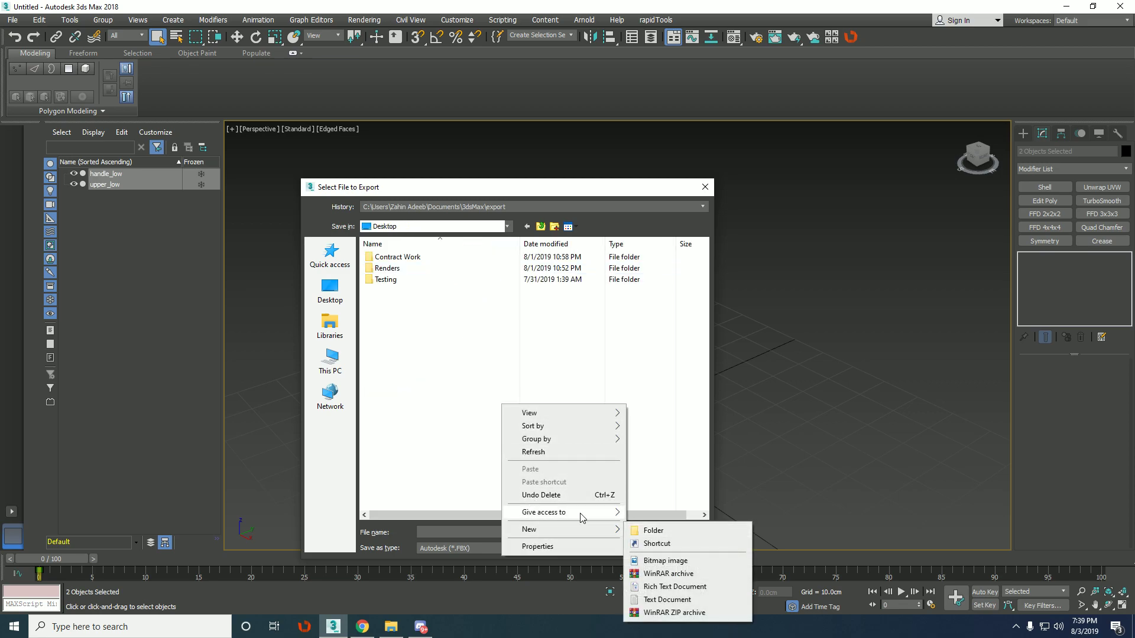
right_click(511, 382)
mouse_move(567, 503)
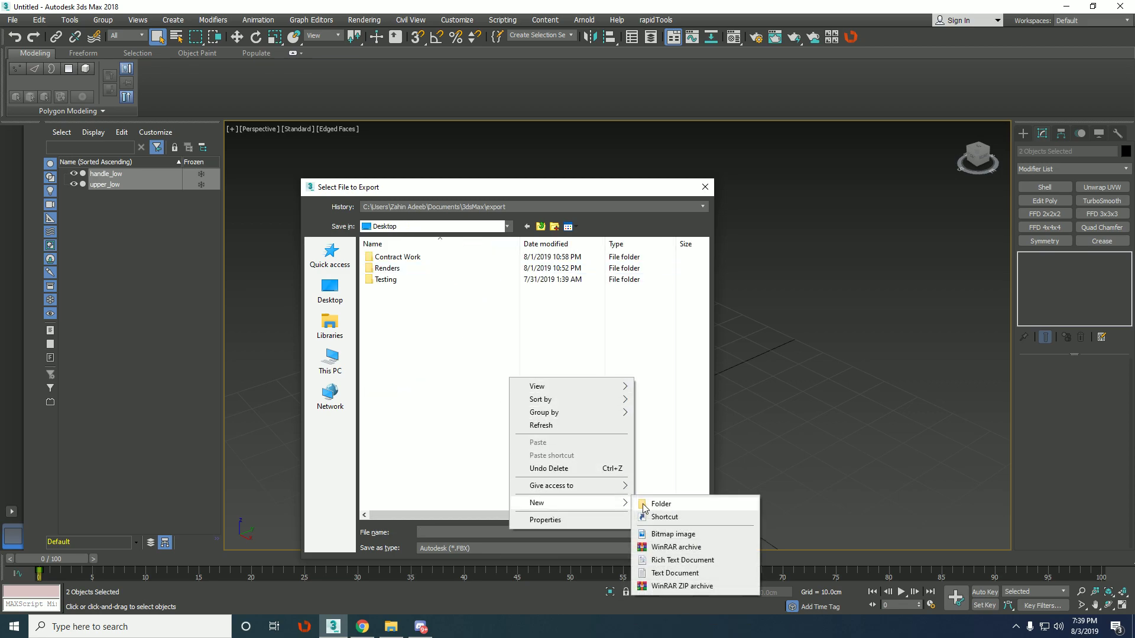
click(643, 502)
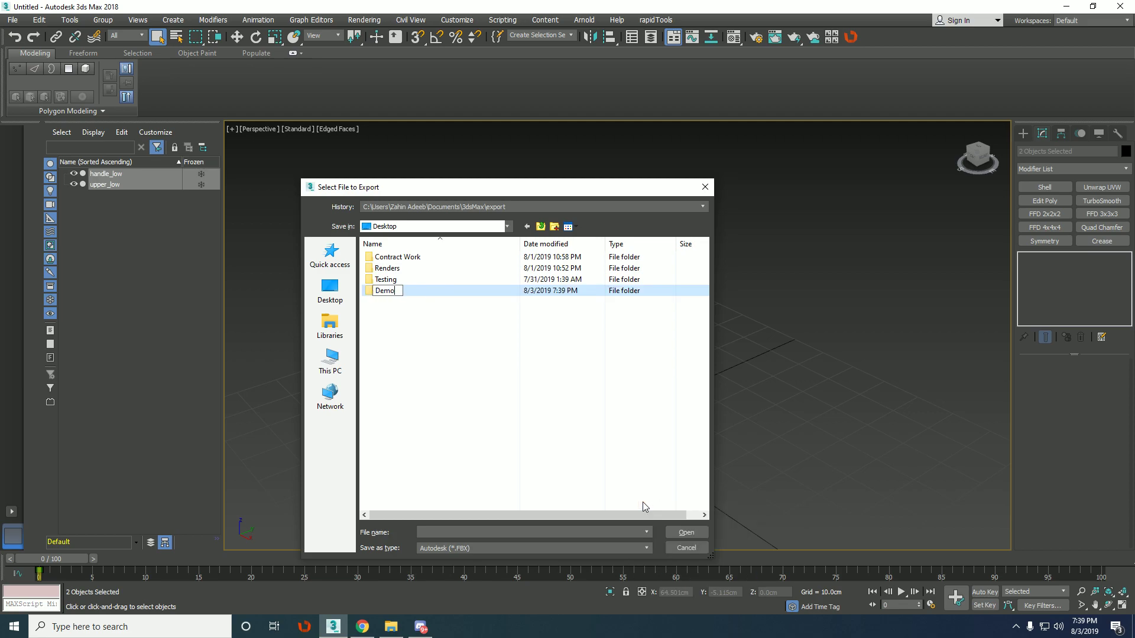
text(Demo)
key(Return)
key(Return)
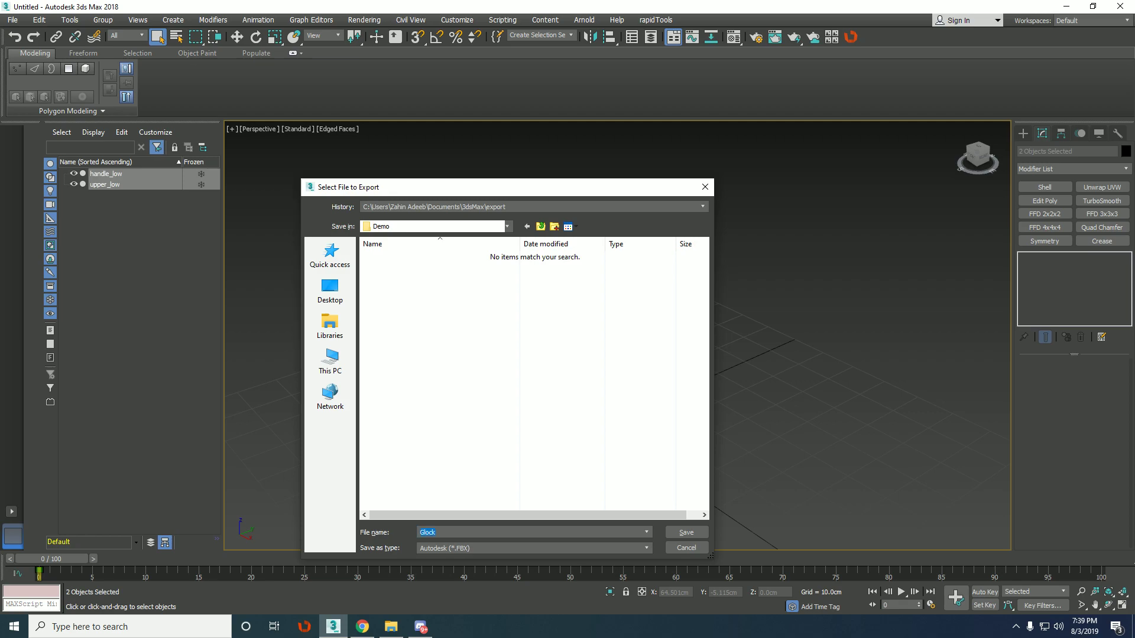
Export the selected slide and handle as Glock in FBX format with Smoothing Groups kept on, and minimize 3ds Max.
key(Return)
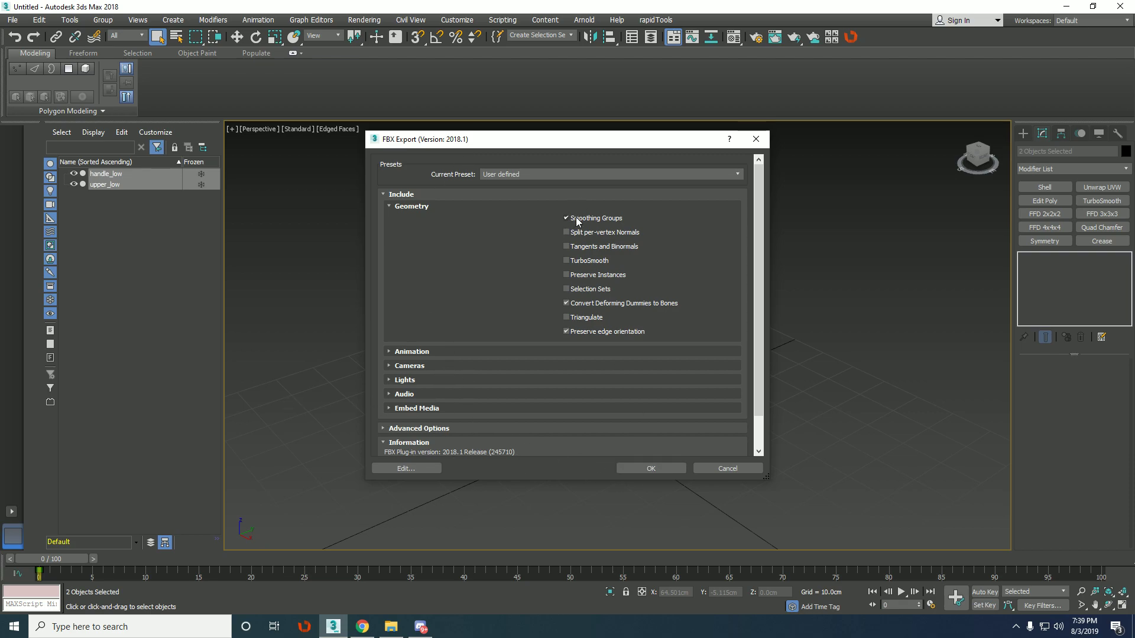
click(649, 470)
click(1064, 6)
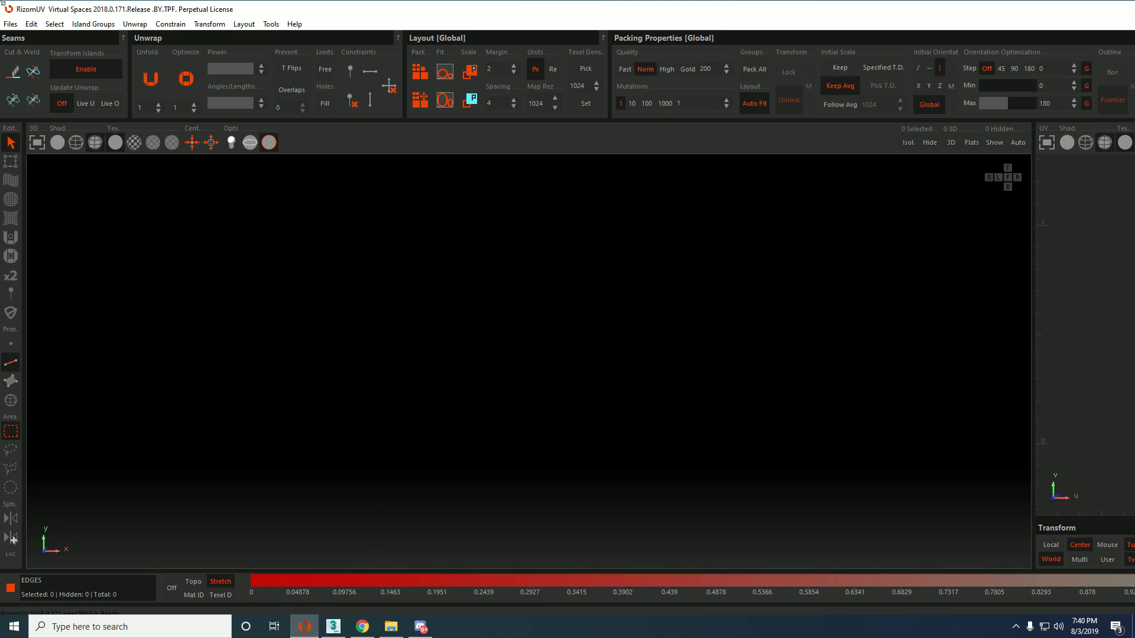
In RizomUV, load Glock.FBX from the Demo folder on the Desktop.
click(10, 24)
click(27, 50)
double_click(360, 126)
click(11, 24)
click(23, 37)
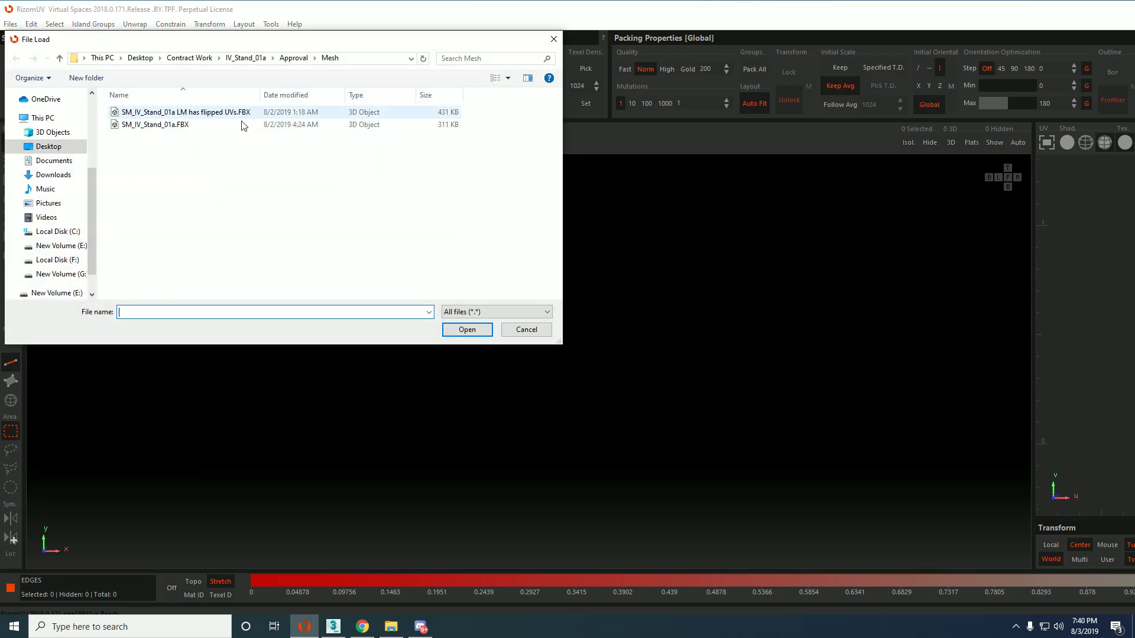
click(49, 146)
scroll(191, 146, down, 3)
scroll(191, 146, up, 3)
click(146, 126)
double_click(147, 126)
double_click(152, 114)
Examine the loaded pistol in island selection mode, selecting the slide and the handle in turn.
middle_drag(700, 327, 597, 349)
key(F4)
scroll(570, 314, down, 3)
alt+drag(570, 314, 605, 340)
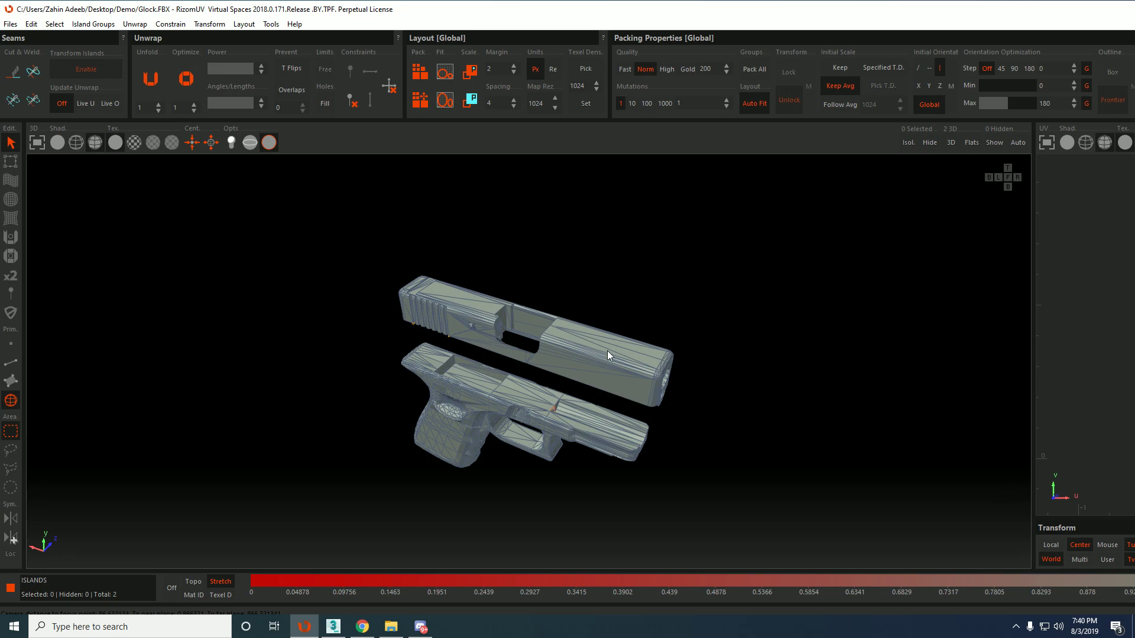
alt+drag(580, 350, 603, 362)
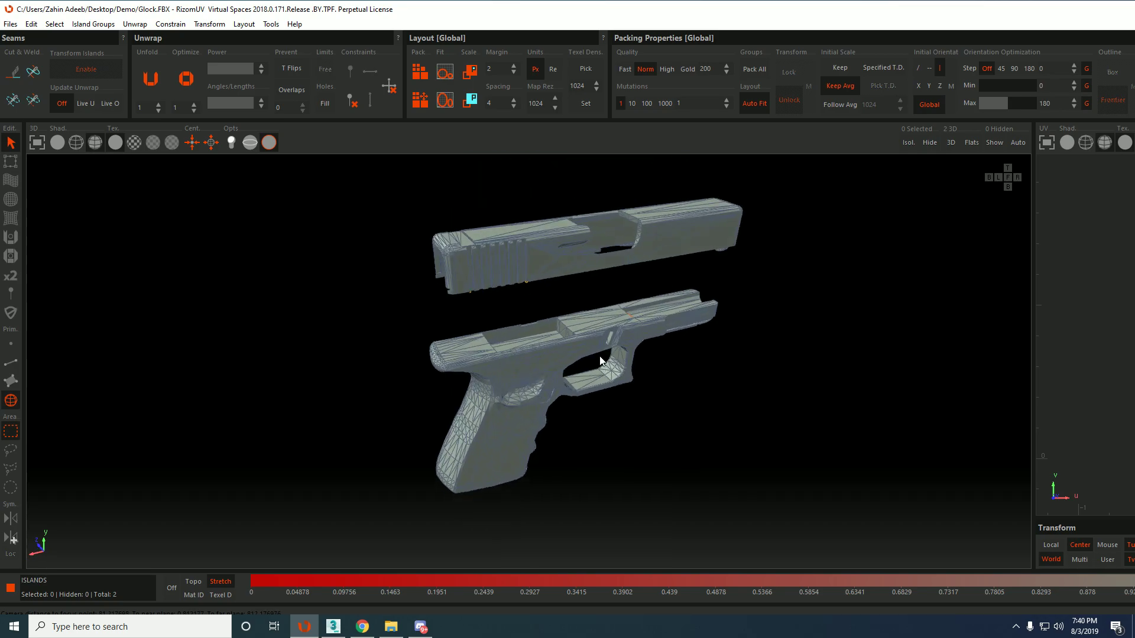
click(536, 250)
alt+drag(498, 260, 852, 318)
scroll(1085, 335, up, 2)
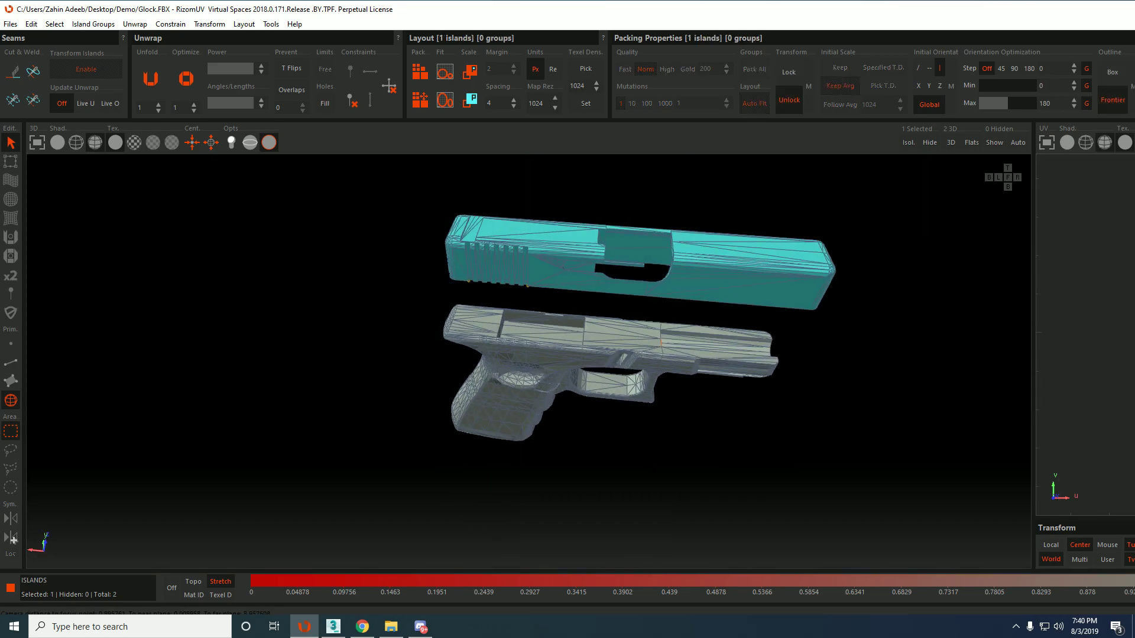
click(598, 341)
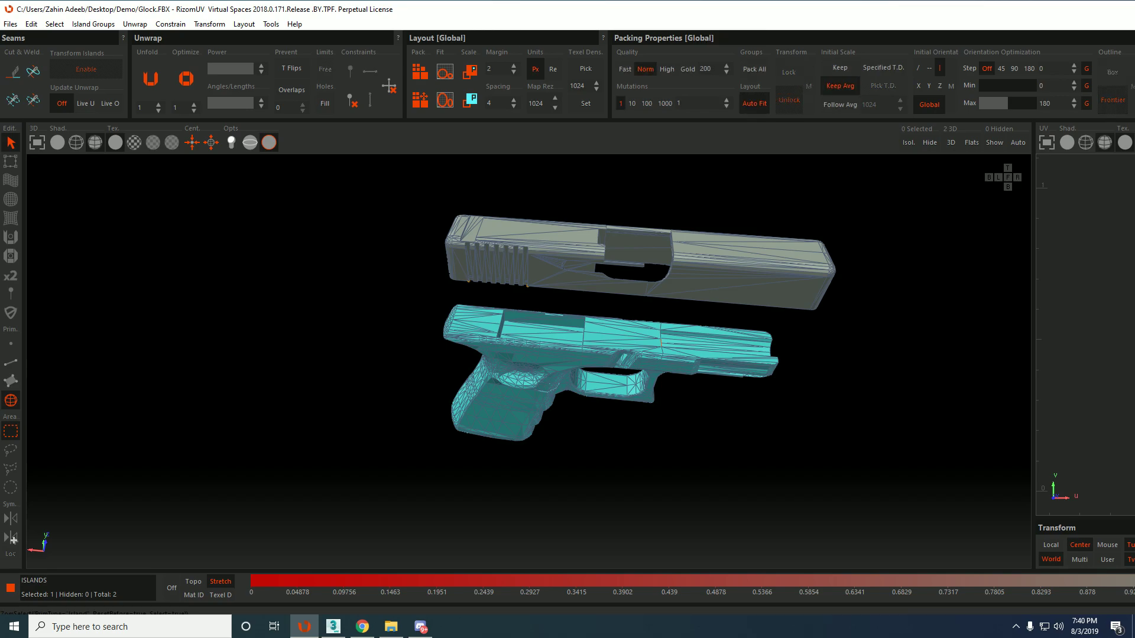
click(583, 260)
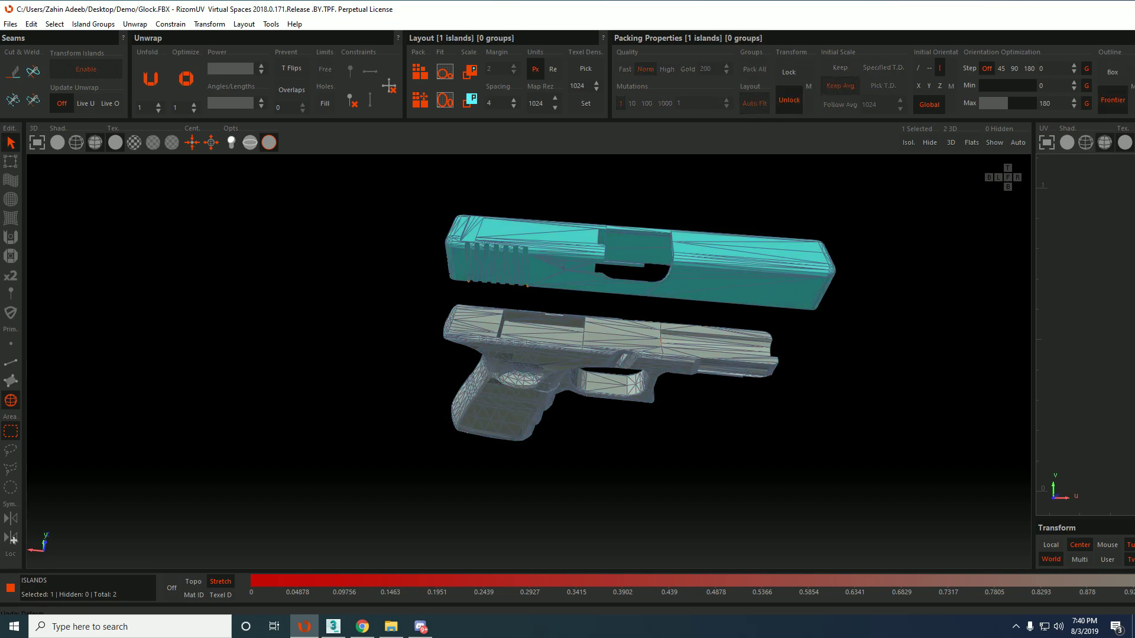
Fit and maximize the window, inspect the handle island in the 3D and UV views, and clear the selection.
mouse_move(1134, 114)
mouse_down()
mouse_move(887, 112)
mouse_move(1131, 117)
mouse_up()
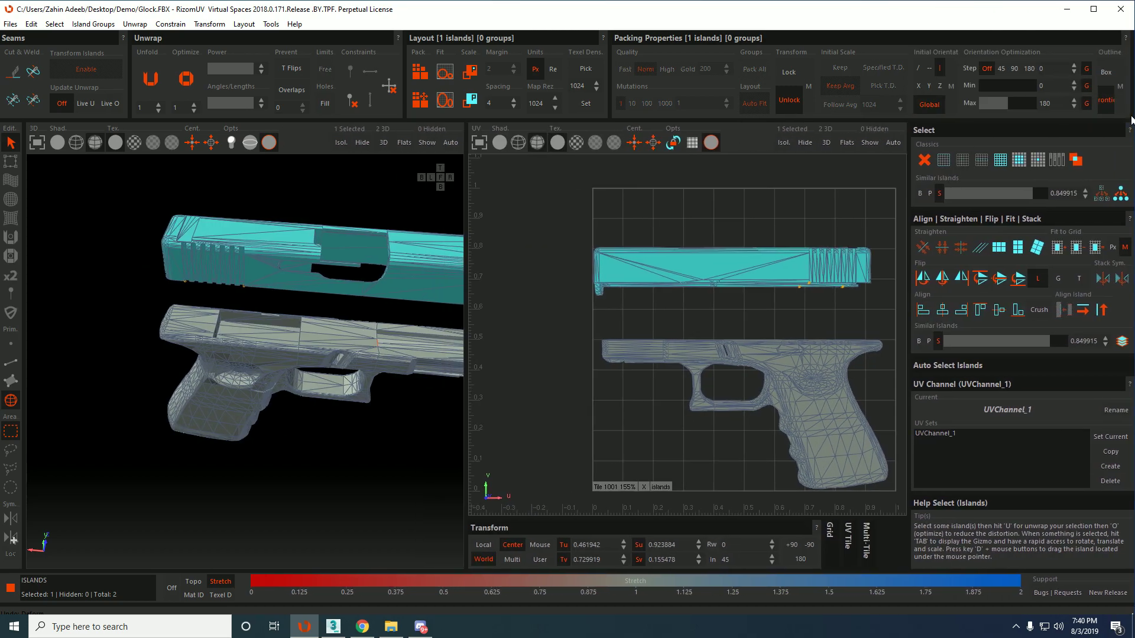
click(1094, 9)
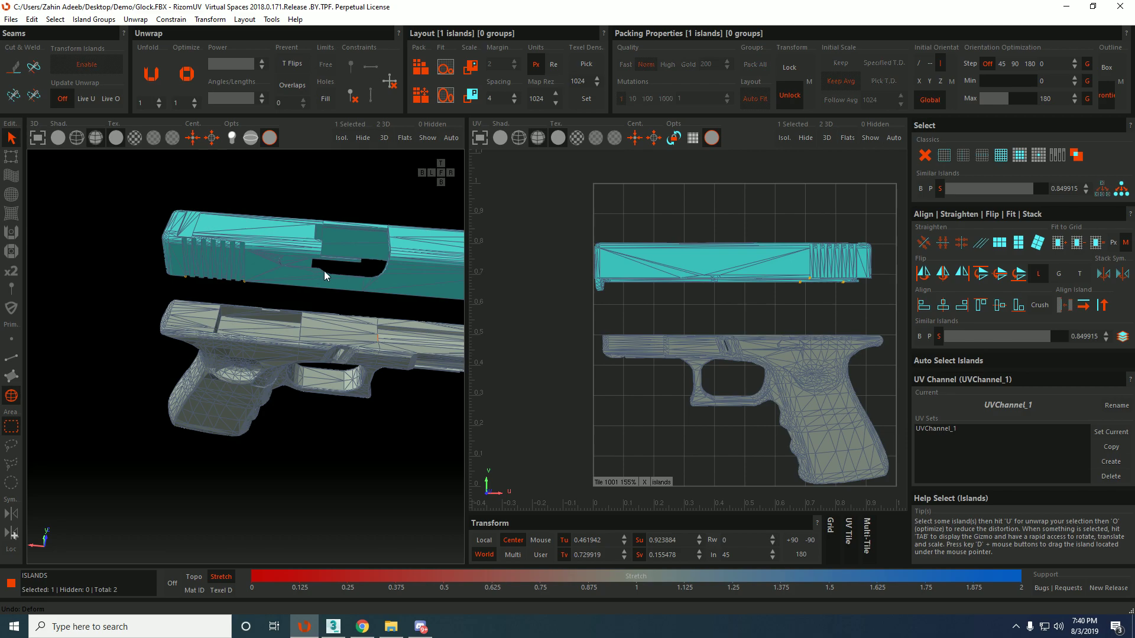
middle_drag(321, 272, 325, 271)
mouse_move(713, 278)
middle_down()
mouse_move(693, 283)
mouse_move(725, 203)
mouse_move(719, 278)
middle_up()
click(771, 357)
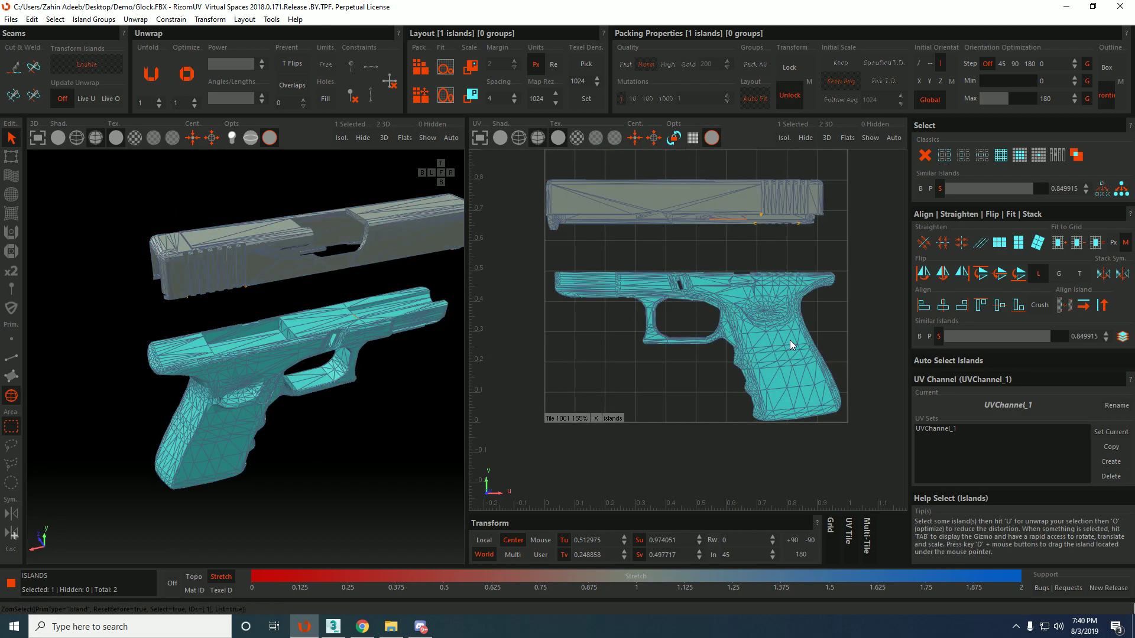
middle_drag(379, 331, 285, 306)
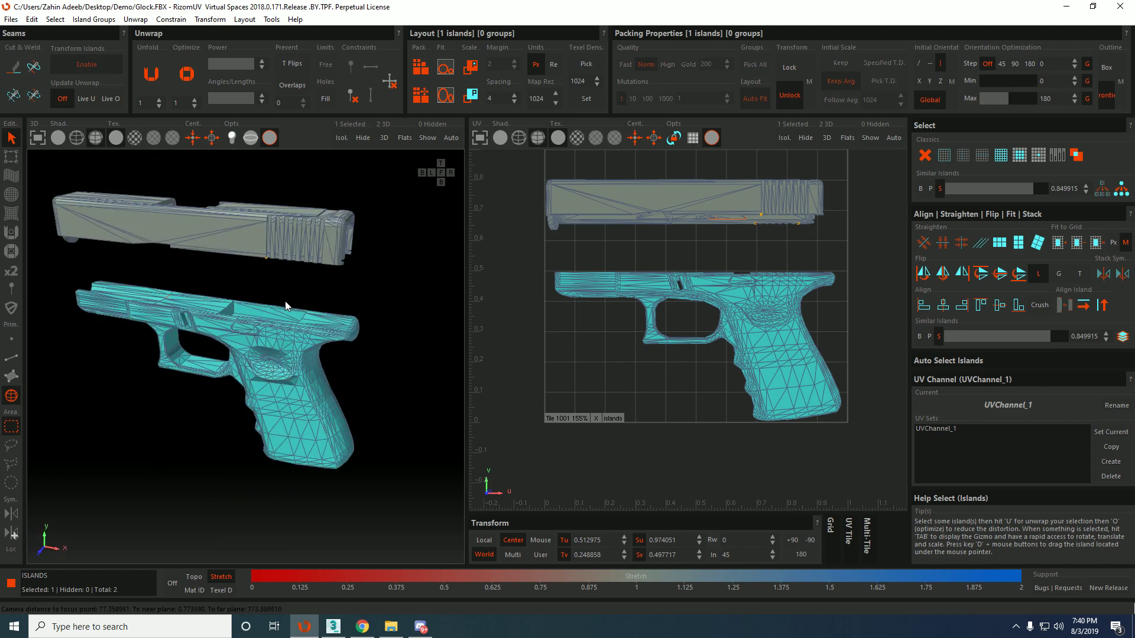
click(408, 304)
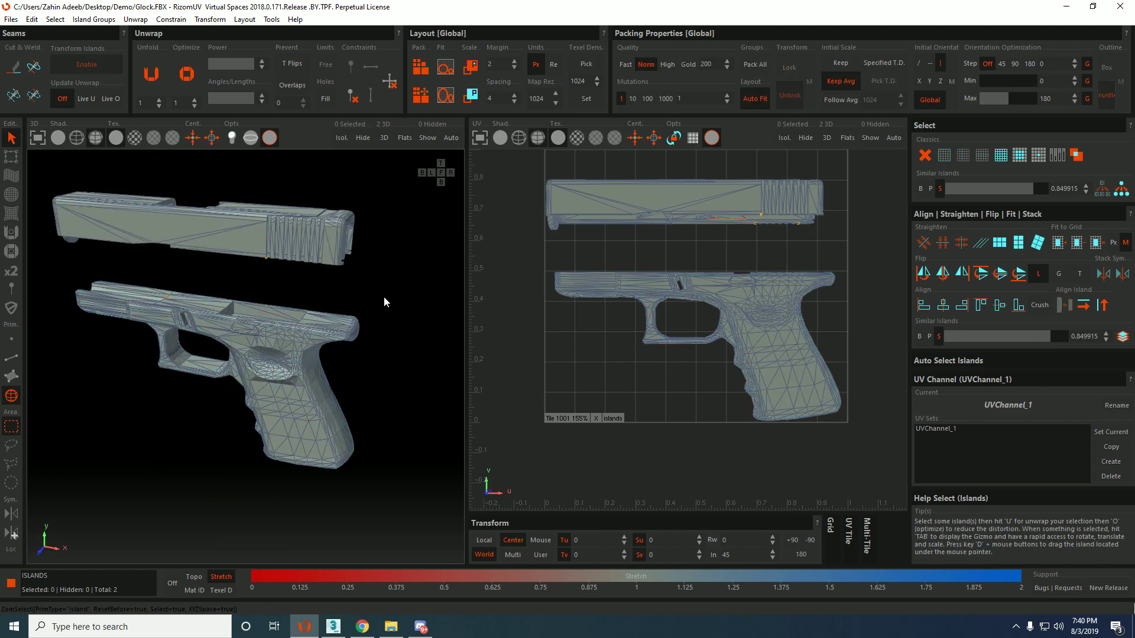
Select the border edges of all smoothing groups with the model groups selection tool in edge mode.
click(55, 20)
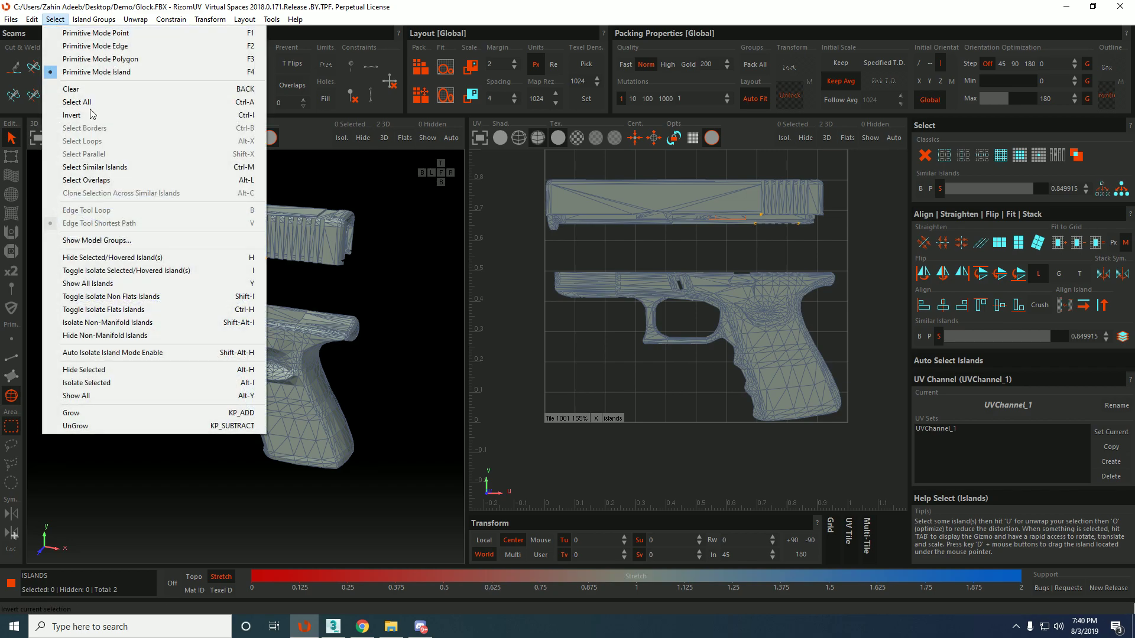
click(98, 240)
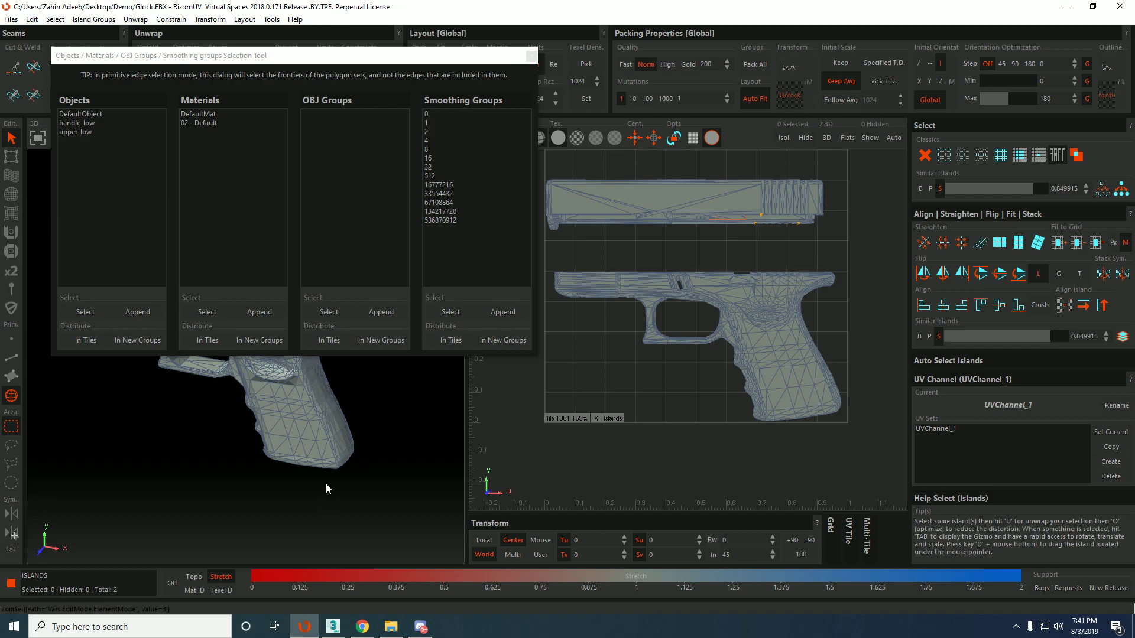
key(F2)
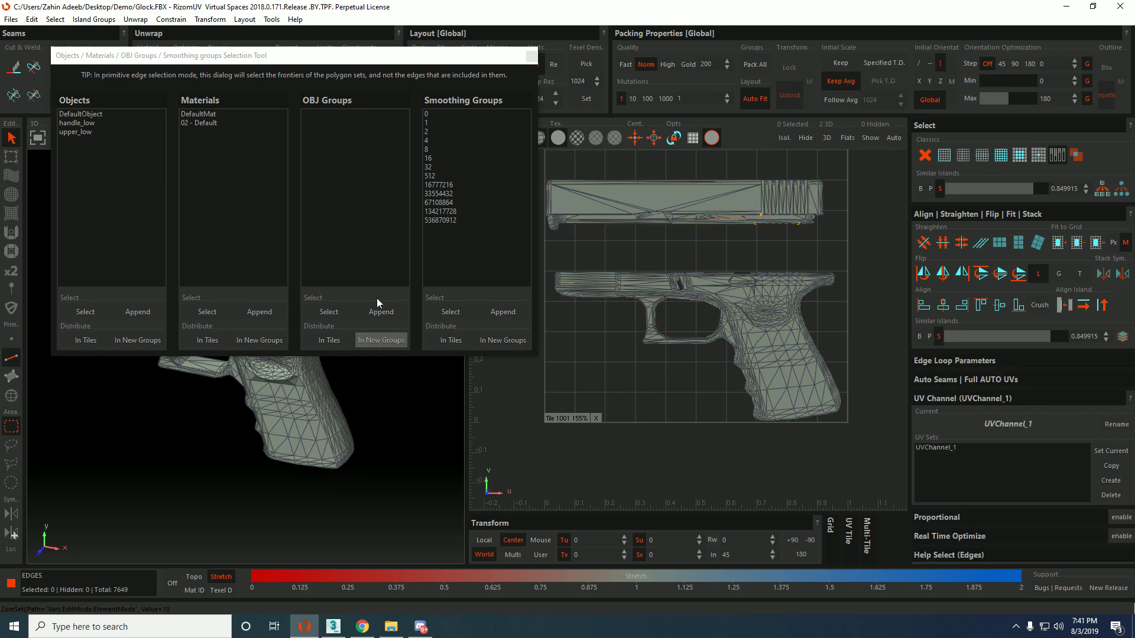
drag(442, 114, 442, 236)
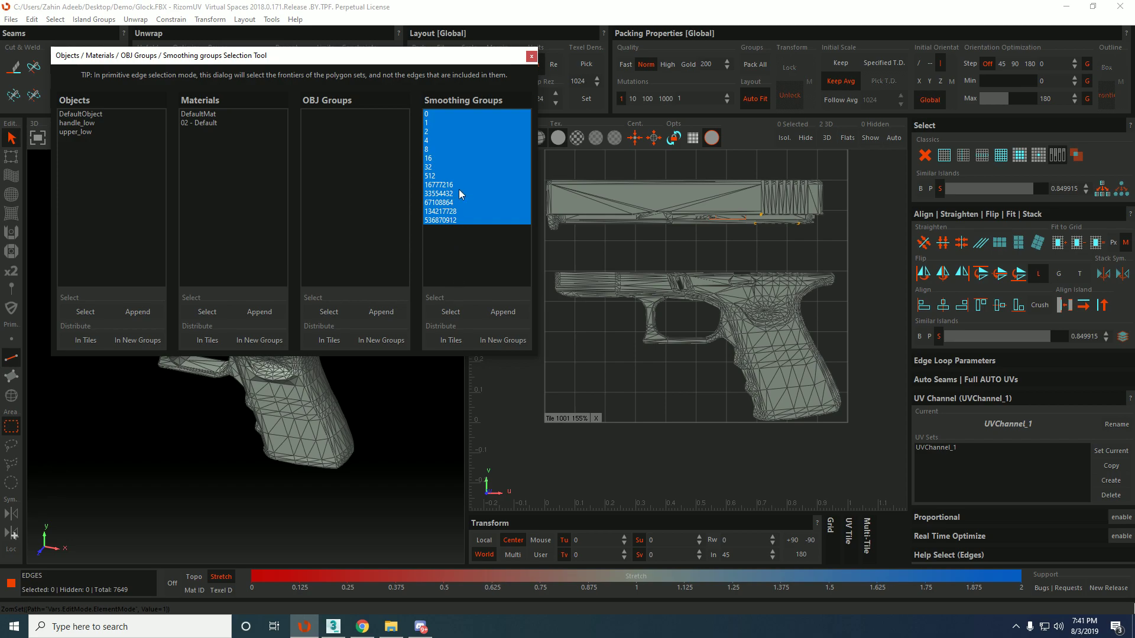
drag(447, 118, 448, 275)
click(453, 312)
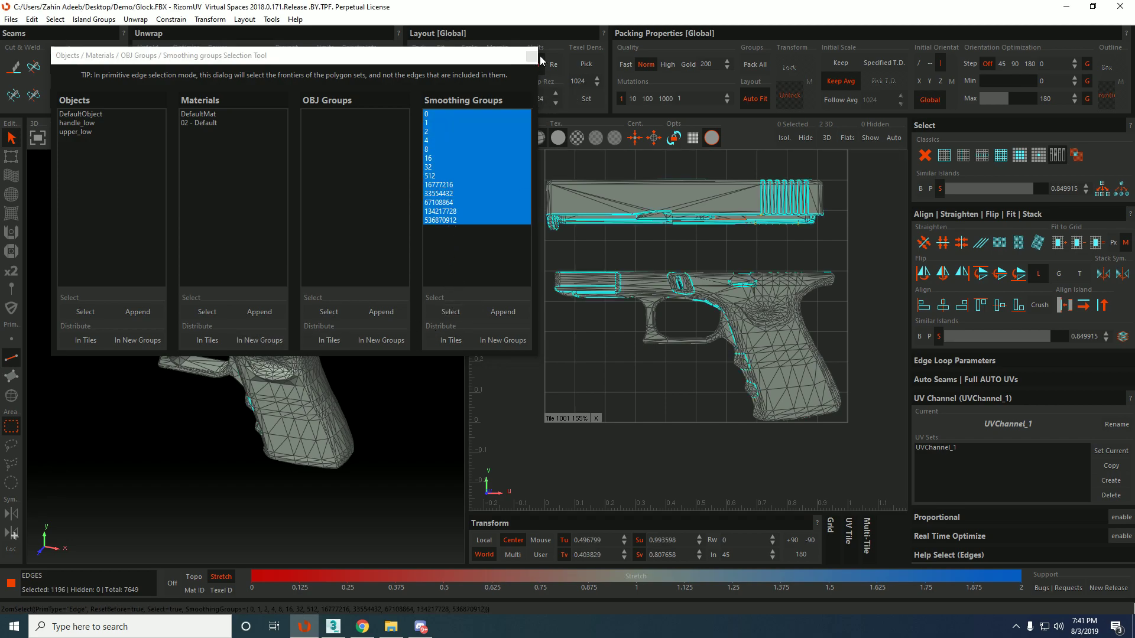
click(532, 56)
Check the selected smoothing group borders on the slide and handle and cut them as UV seams.
scroll(243, 197, up, 10)
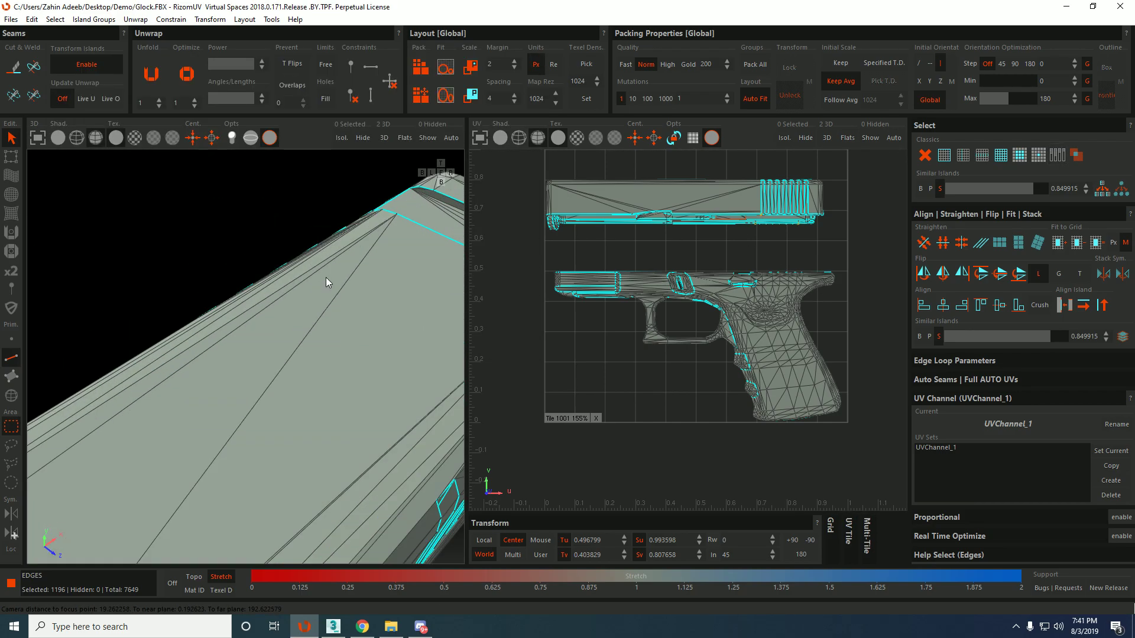
scroll(221, 274, down, 10)
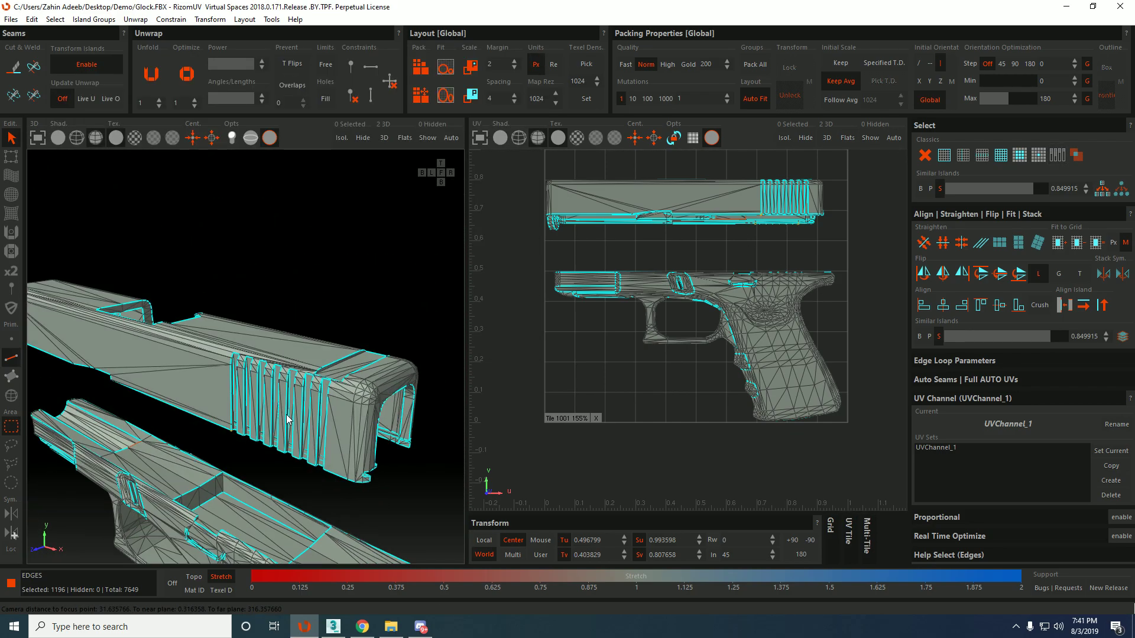
scroll(292, 333, up, 10)
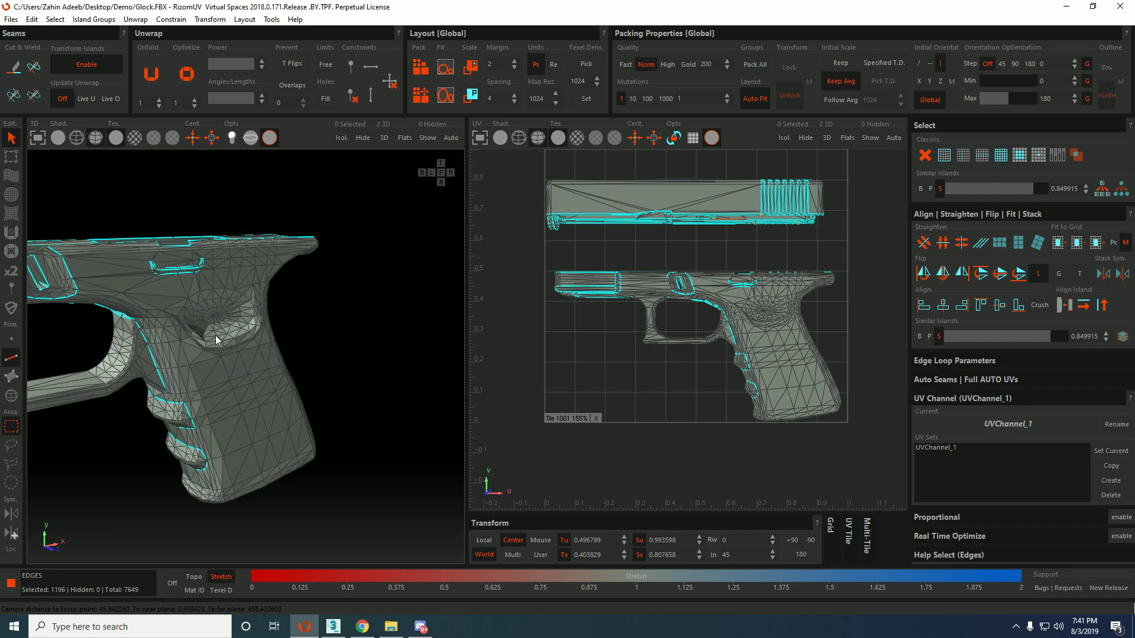
scroll(126, 235, down, 10)
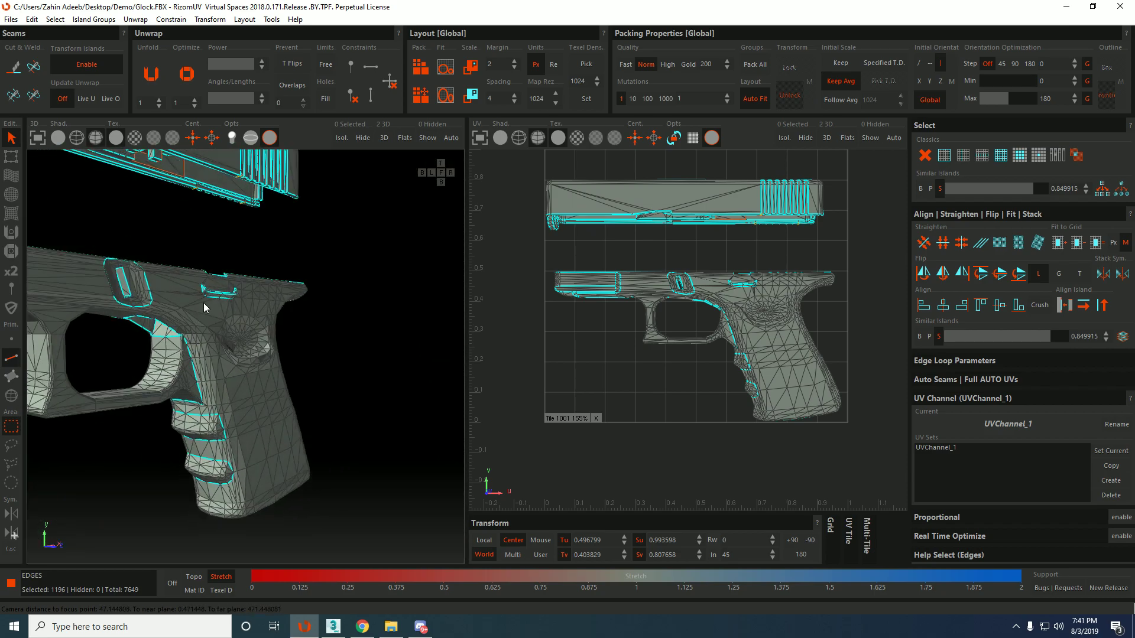
alt+middle_drag(300, 219, 308, 312)
mouse_move(309, 312)
alt+mouse_down()
mouse_move(313, 328)
mouse_move(257, 362)
mouse_move(297, 339)
mouse_move(236, 293)
mouse_move(307, 329)
alt+mouse_up()
key(c)
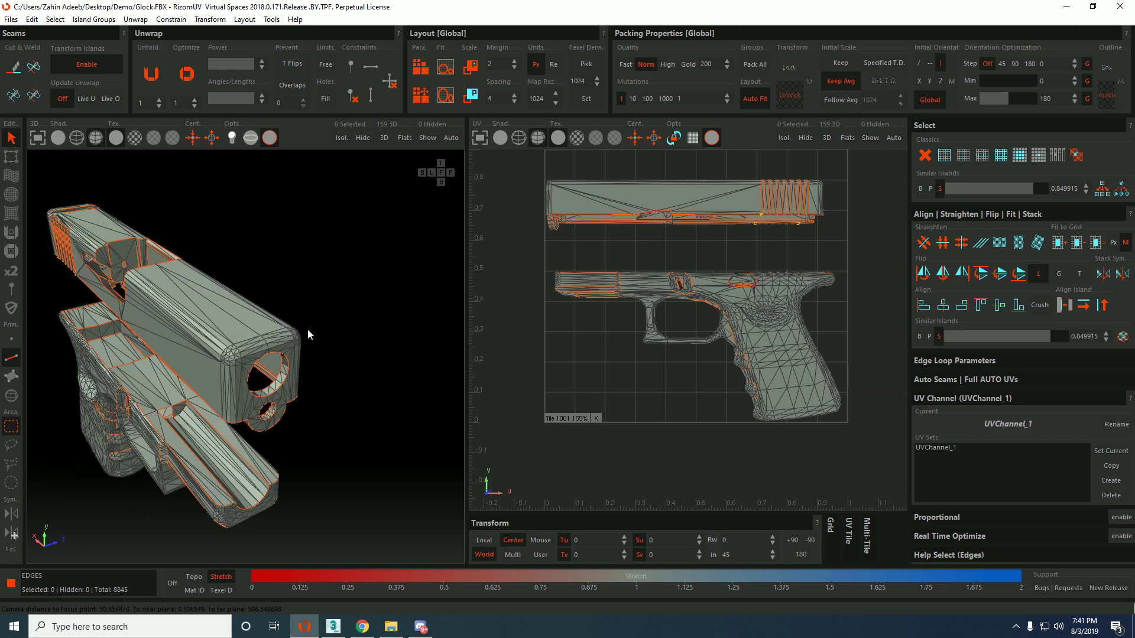
Unfold, optimize and pack all UV islands of the pistol.
key(F4)
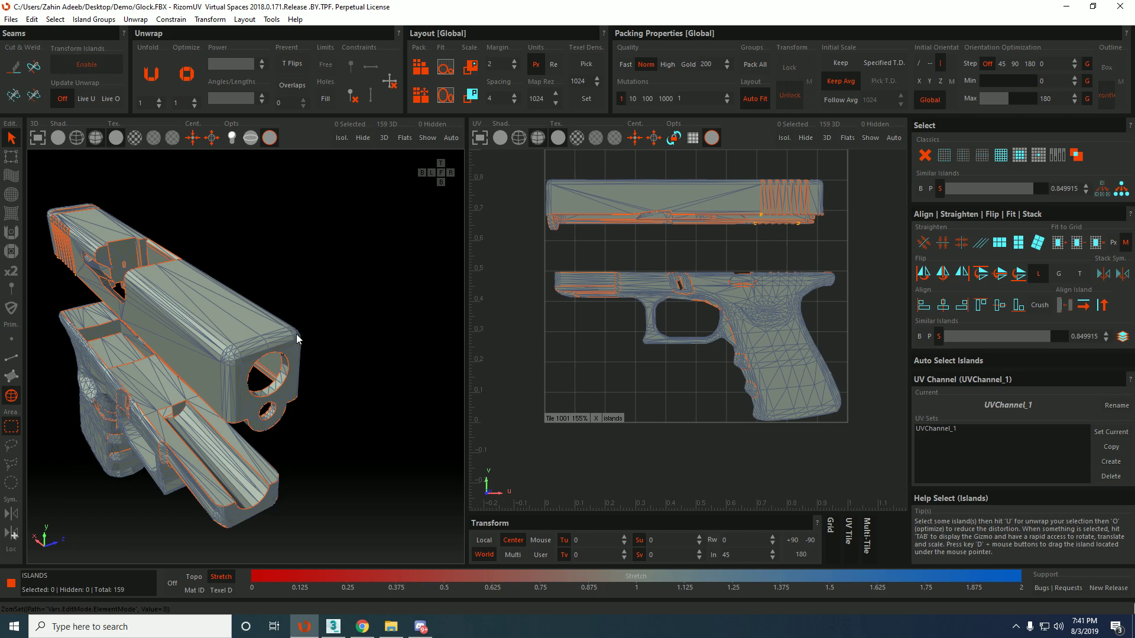
key(ctrl+a)
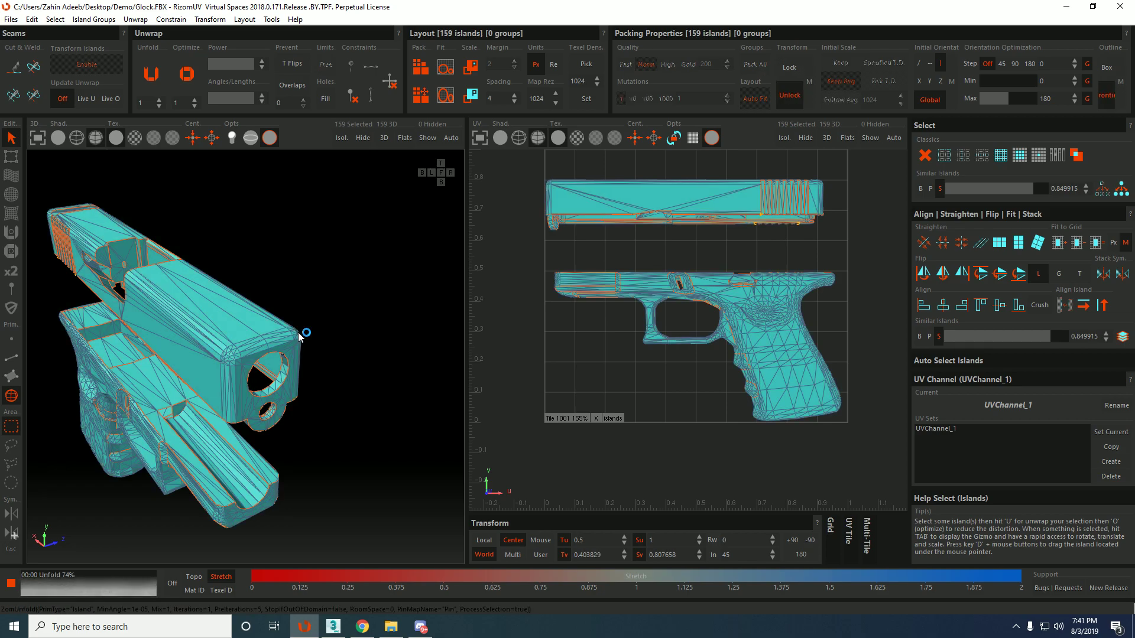
key(u)
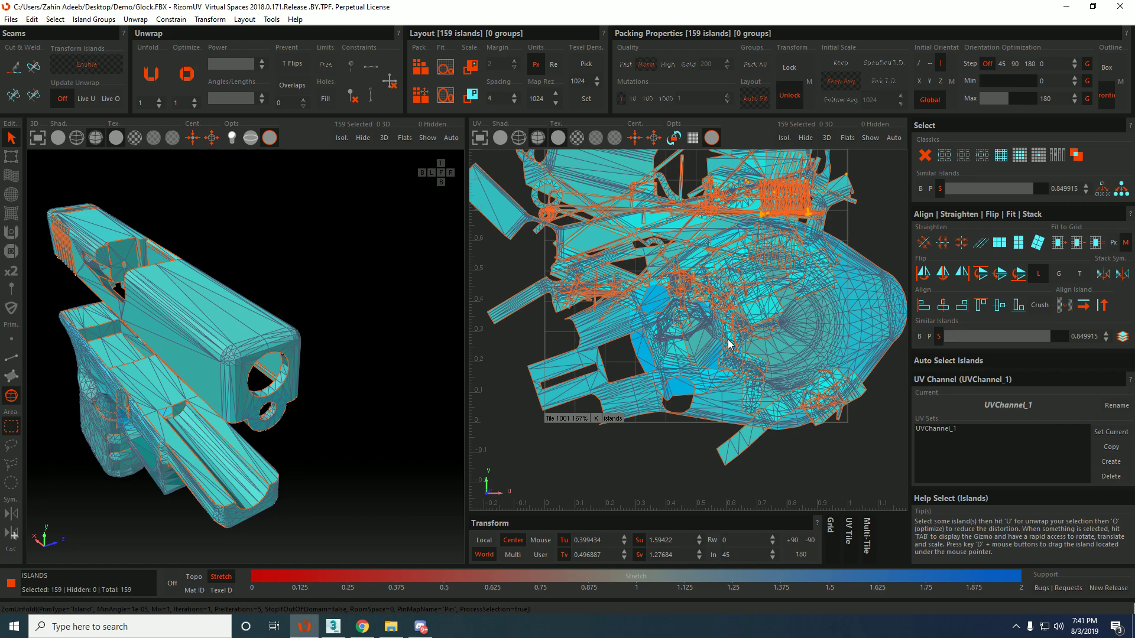
key(o)
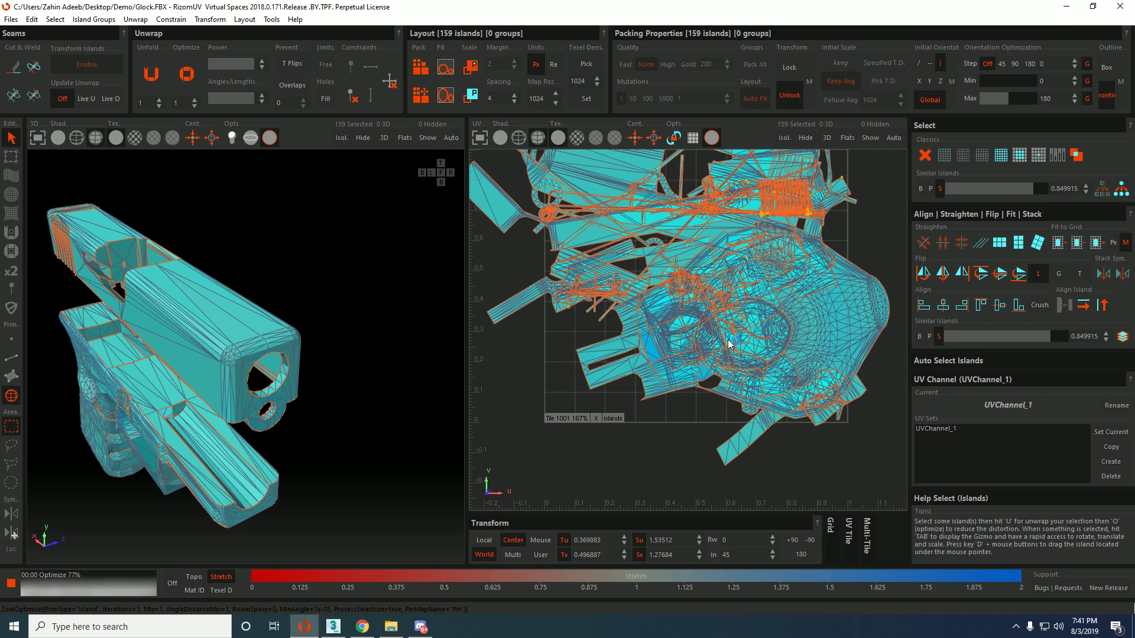
key(p)
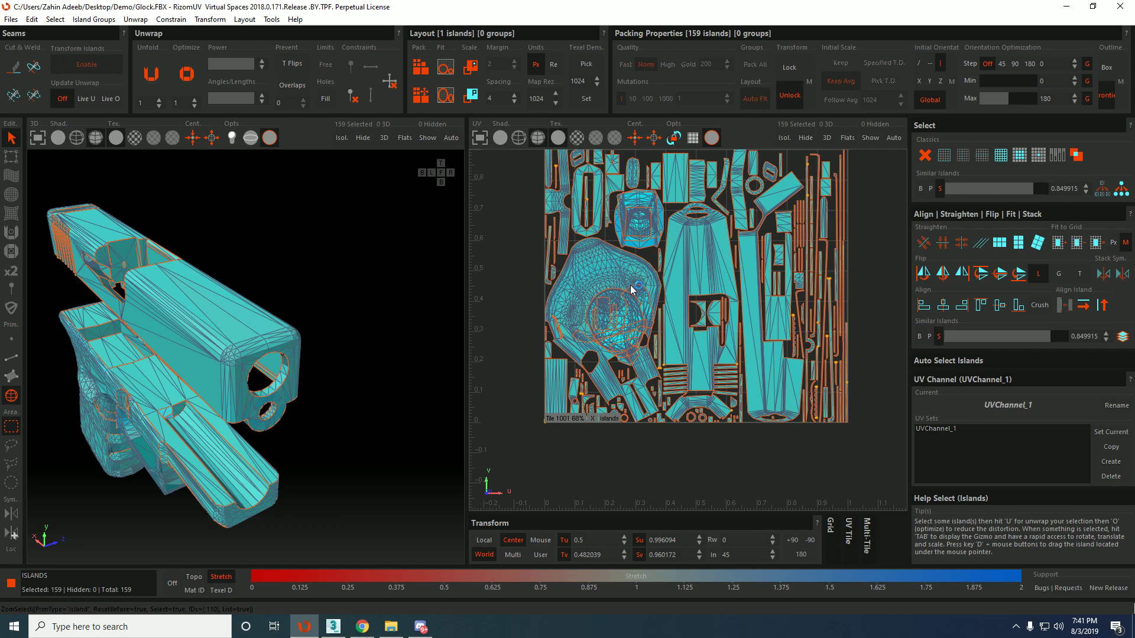
Select the handle's large grip island in the packed UV layout to examine its unwrapping.
click(638, 289)
drag(573, 269, 630, 277)
key(u)
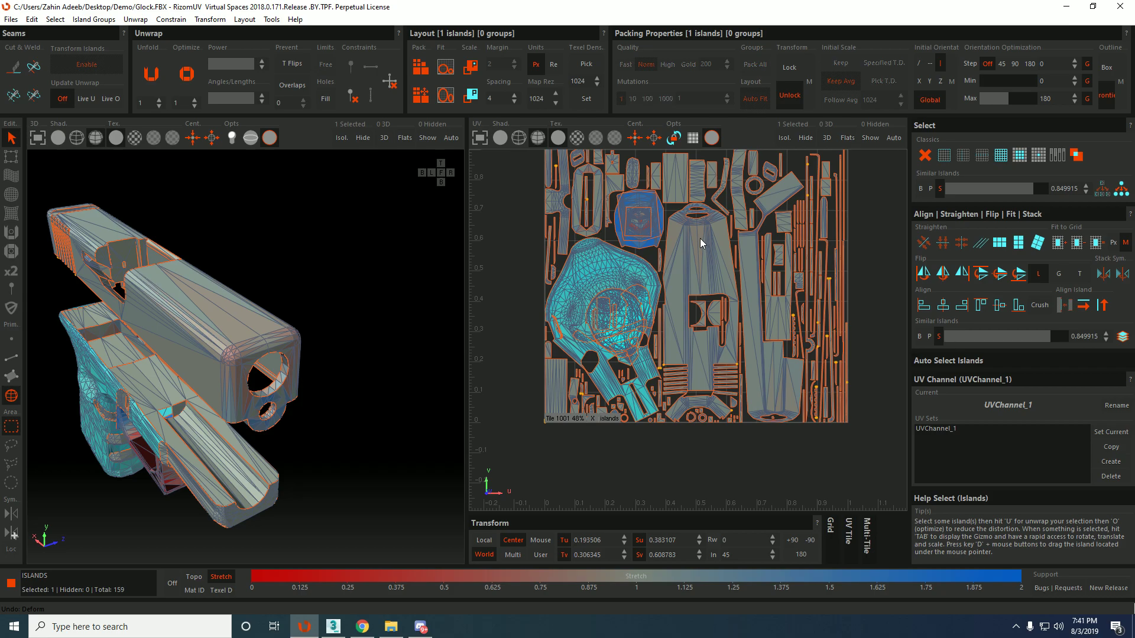
Select the slide's long bent inner island in the packed UV layout and move it out into the empty area beside the tile.
click(700, 239)
scroll(781, 198, up, 7)
scroll(778, 214, down, 3)
click(778, 214)
scroll(778, 214, down, 5)
scroll(778, 214, down, 3)
middle_drag(778, 214, 637, 231)
scroll(506, 228, up, 4)
middle_drag(533, 243, 606, 218)
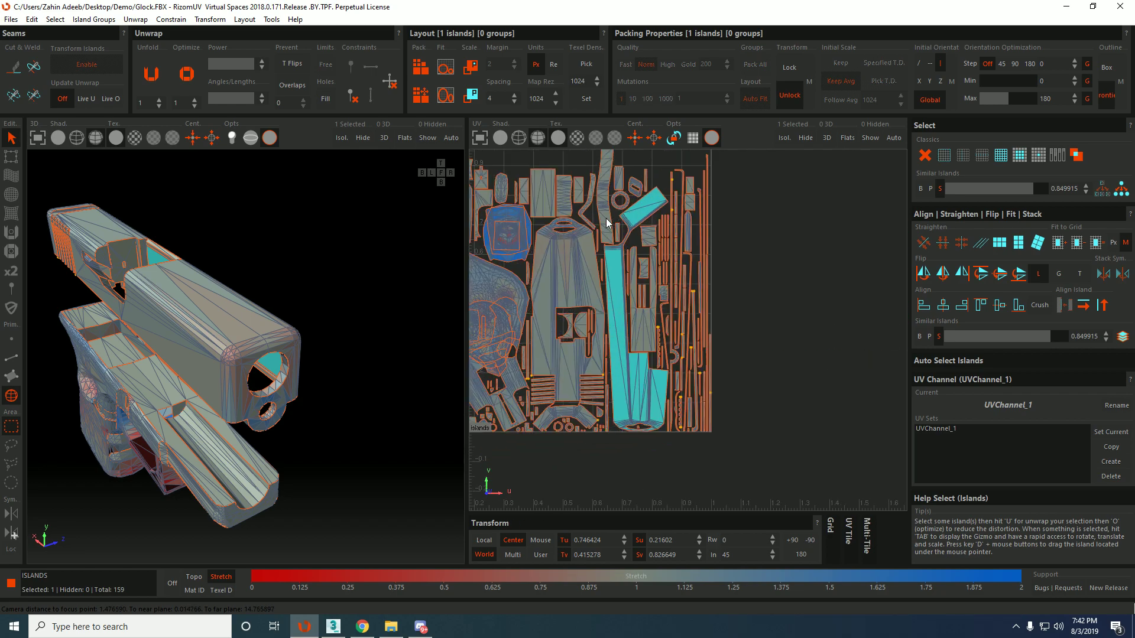
drag(650, 205, 878, 221)
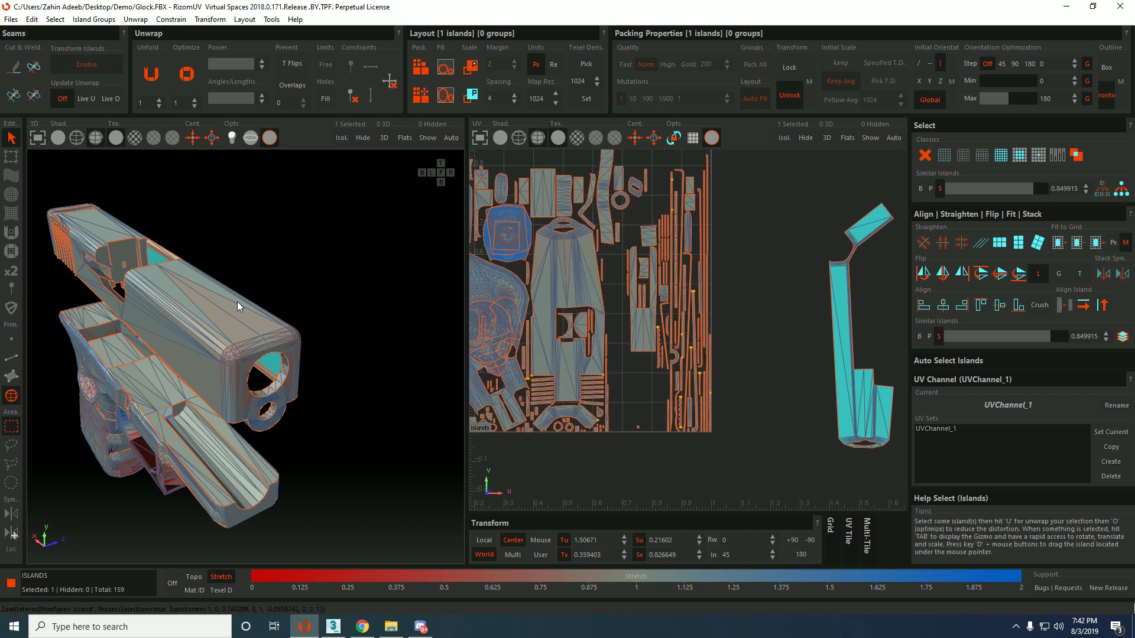
Examine the bent slide island outside the layout and move it farther away from the UV tile.
scroll(844, 283, up, 4)
middle_drag(844, 283, 764, 247)
scroll(764, 248, down, 2)
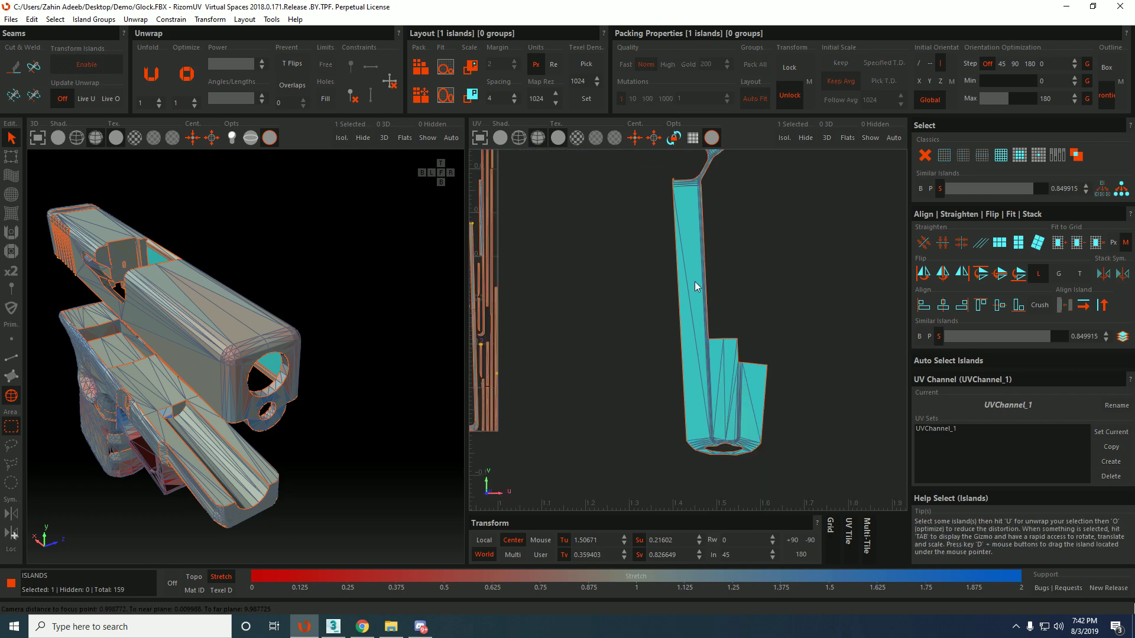
scroll(687, 260, down, 4)
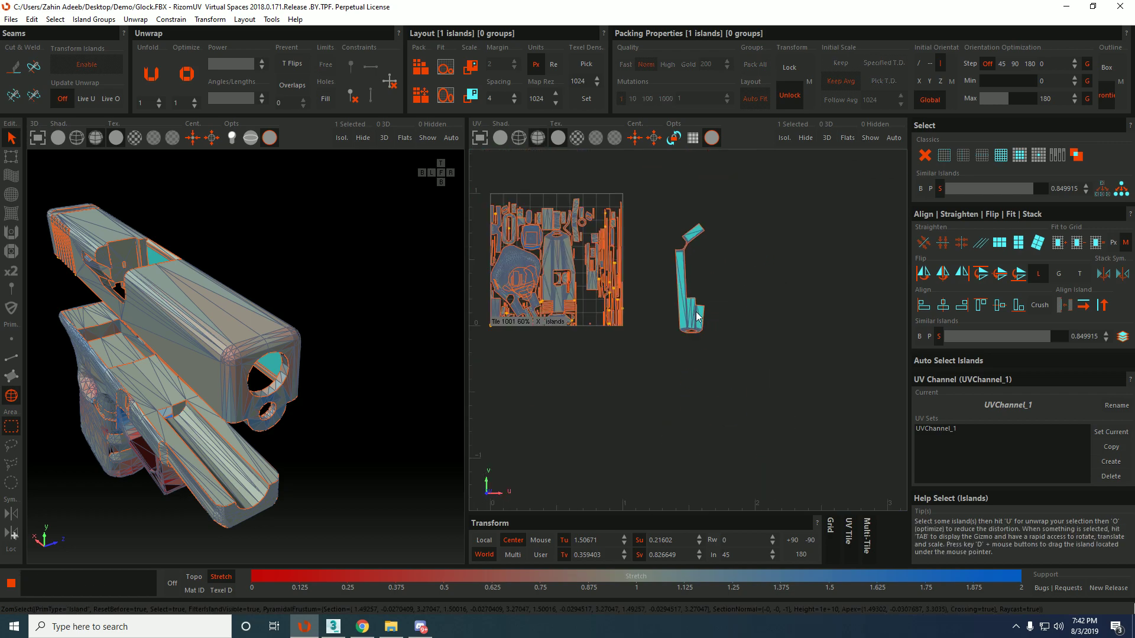
scroll(687, 314, down, 1)
mouse_move(696, 311)
middle_down()
mouse_move(877, 354)
mouse_move(702, 316)
middle_up()
scroll(703, 316, up, 4)
drag(676, 317, 769, 354)
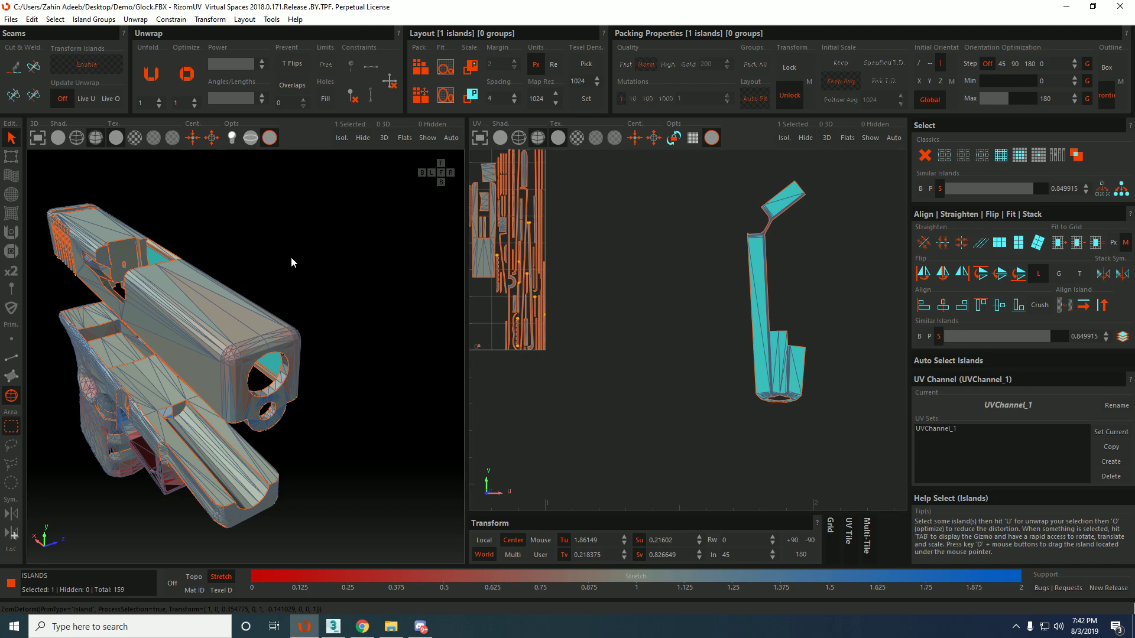
Isolate the bent slide island, check its shape on the 3D model and move it back inside the UV tile.
middle_drag(271, 276, 256, 278)
middle_drag(346, 275, 137, 285)
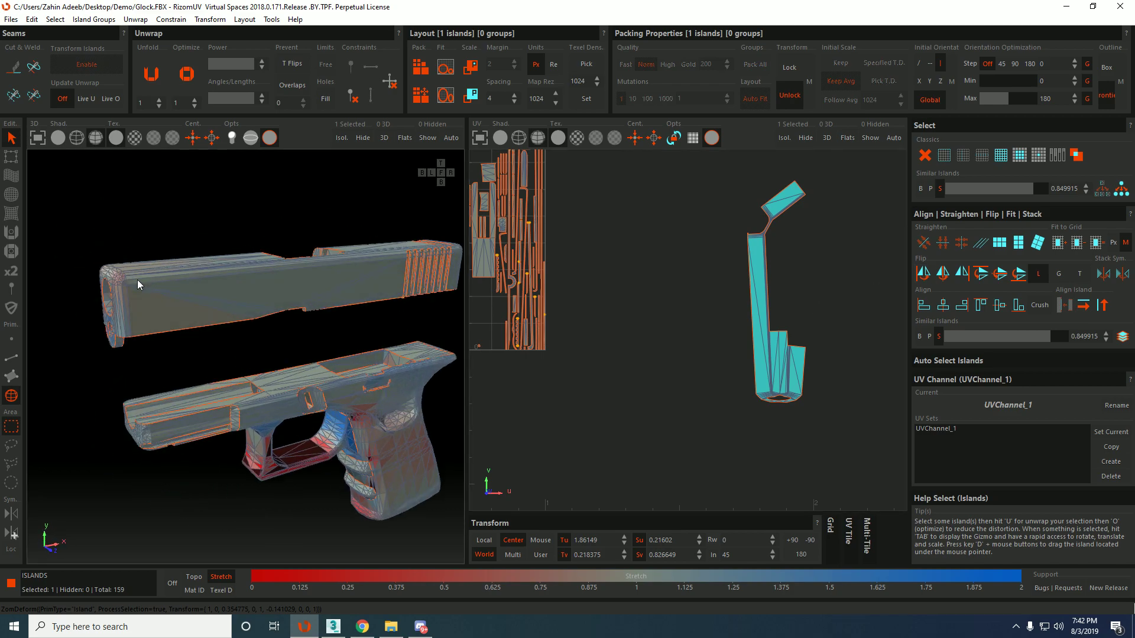
middle_drag(310, 351, 242, 297)
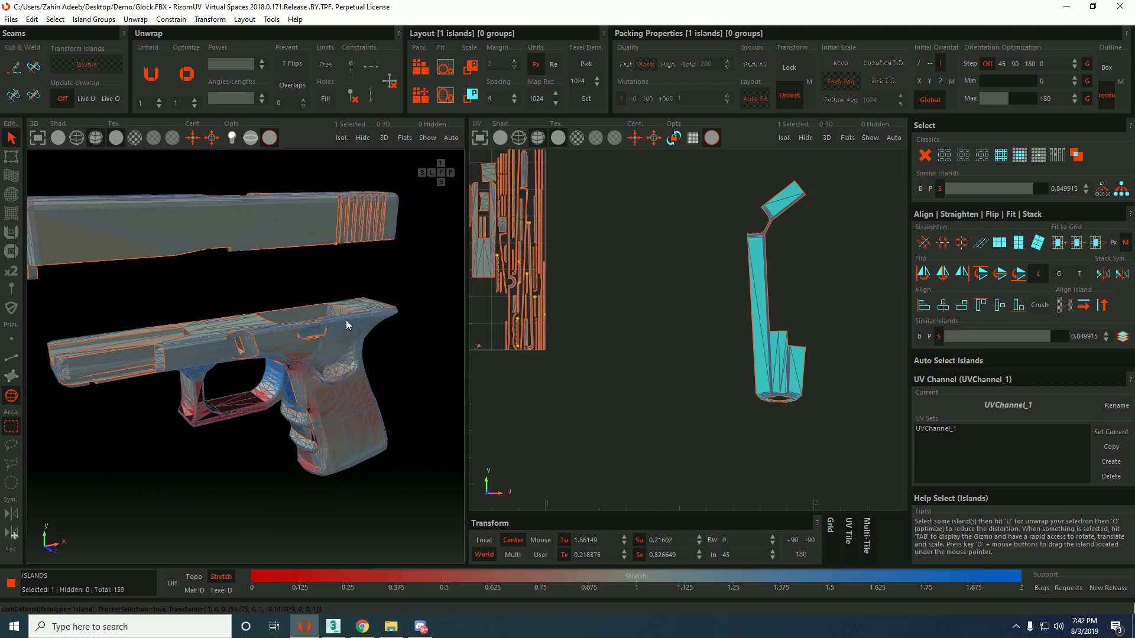
key(i)
middle_drag(250, 250, 764, 289)
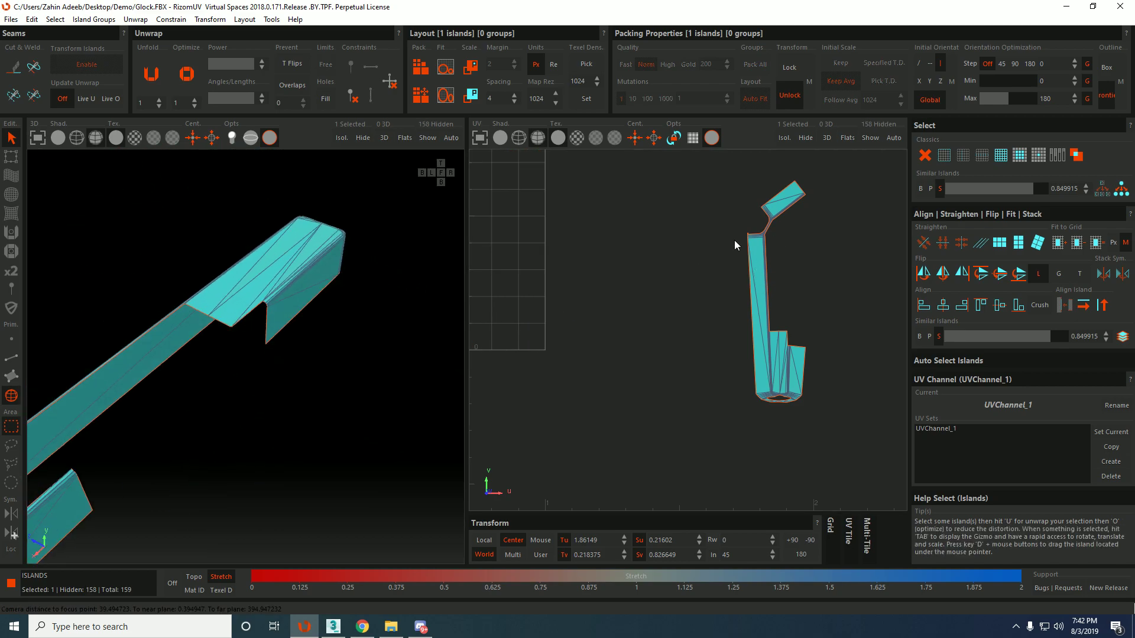
middle_drag(219, 346, 295, 272)
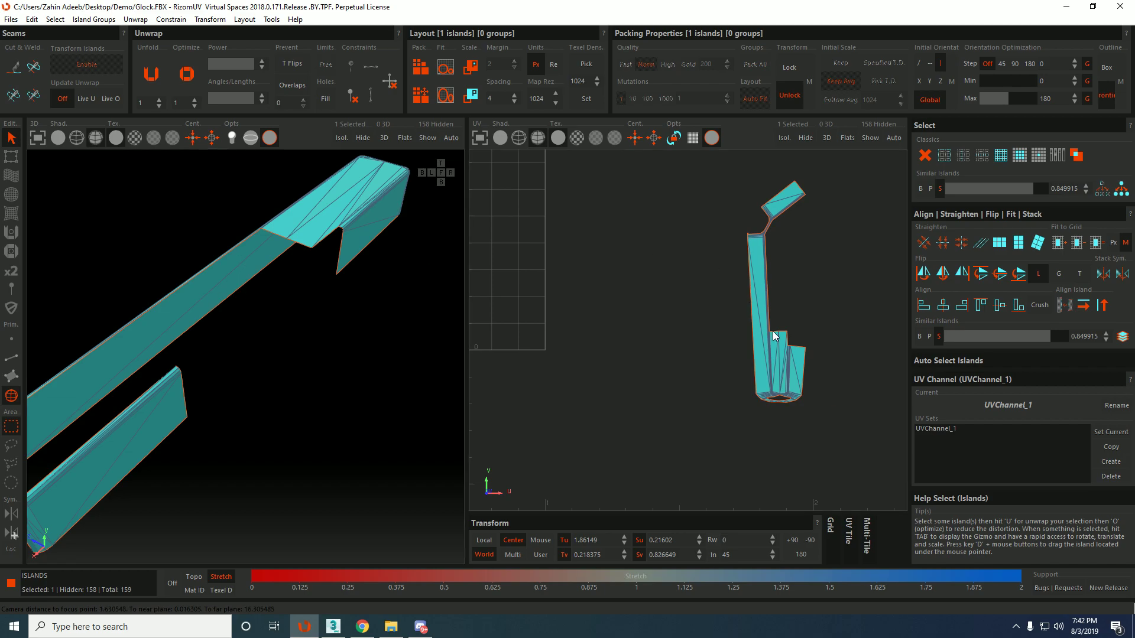
scroll(712, 297, down, 3)
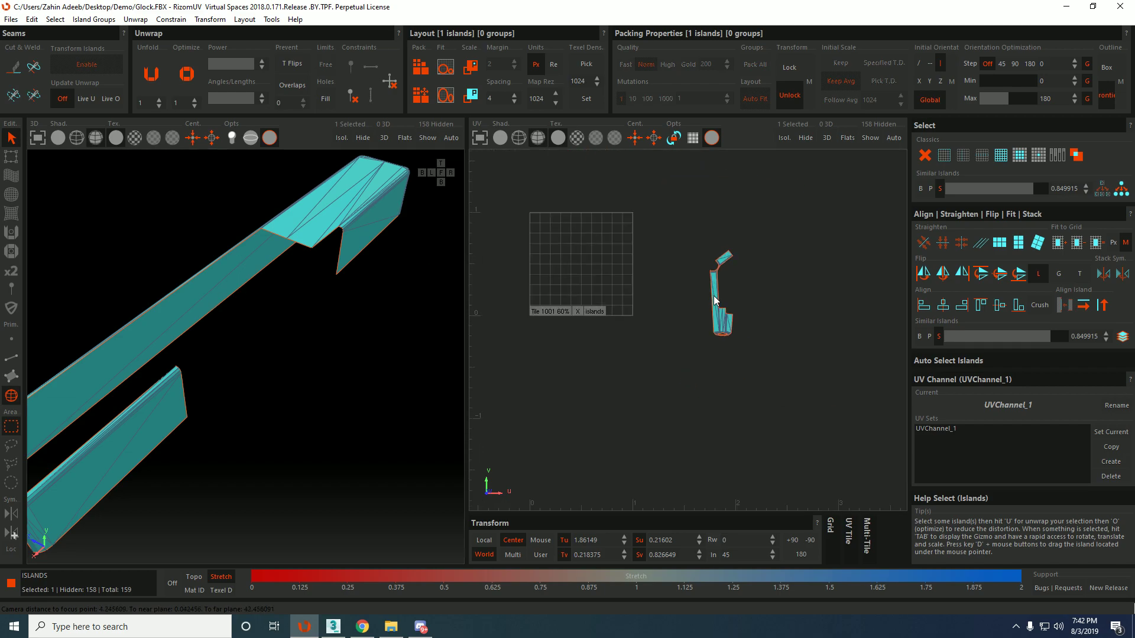
drag(718, 300, 584, 268)
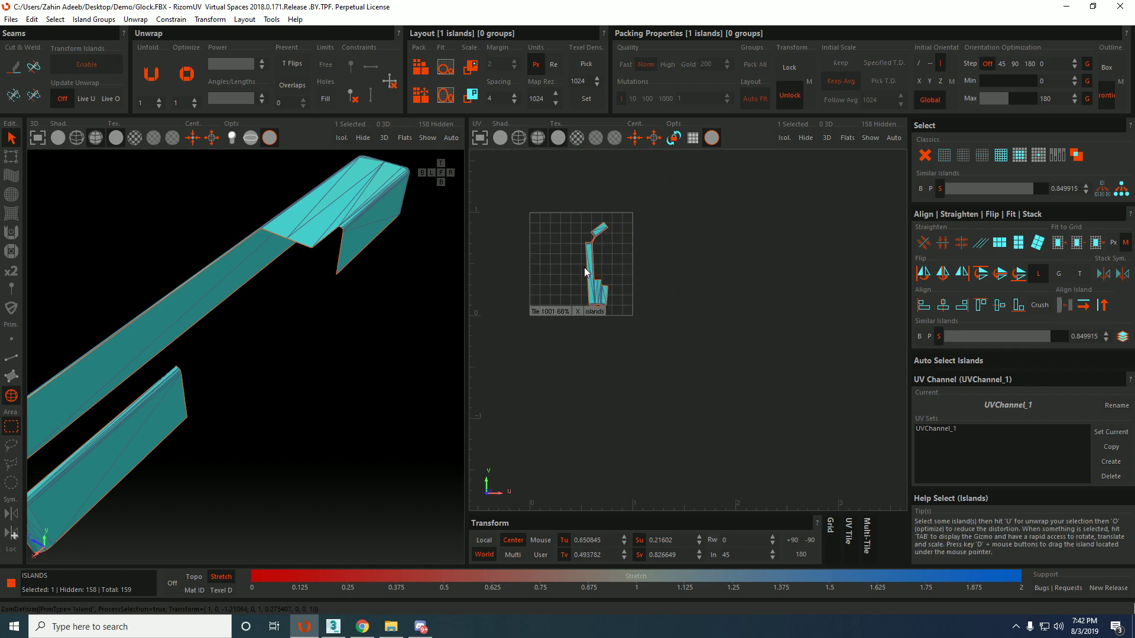
scroll(584, 266, up, 3)
In edge mode, select the outer border edges of the island's bent end section, including the small corner edge below the notch.
key(F1)
scroll(659, 211, up, 3)
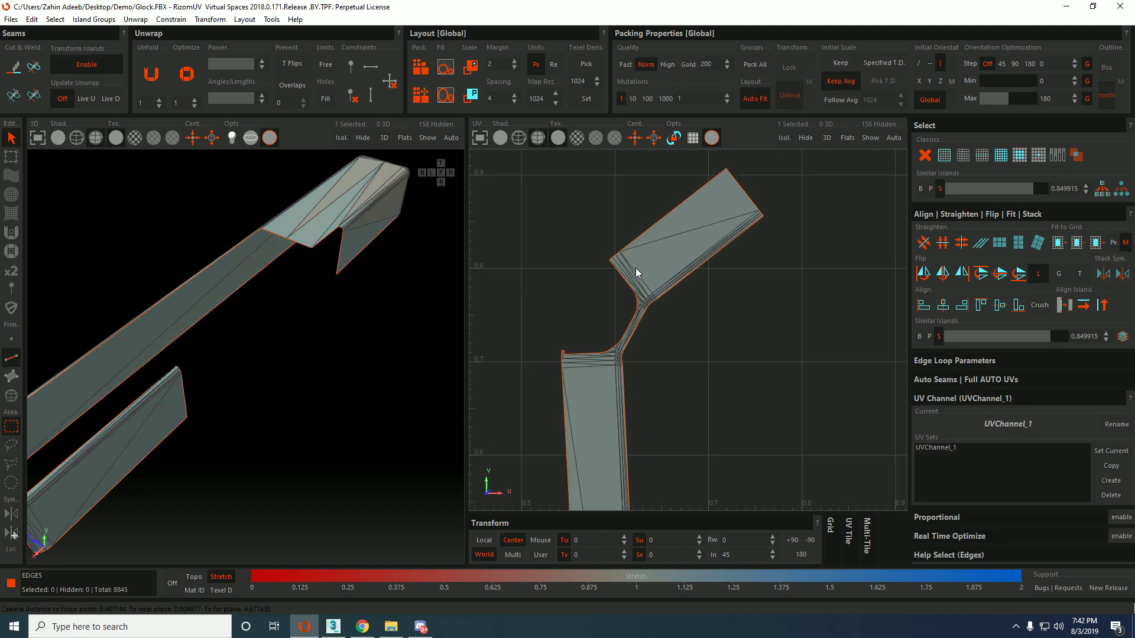
click(613, 260)
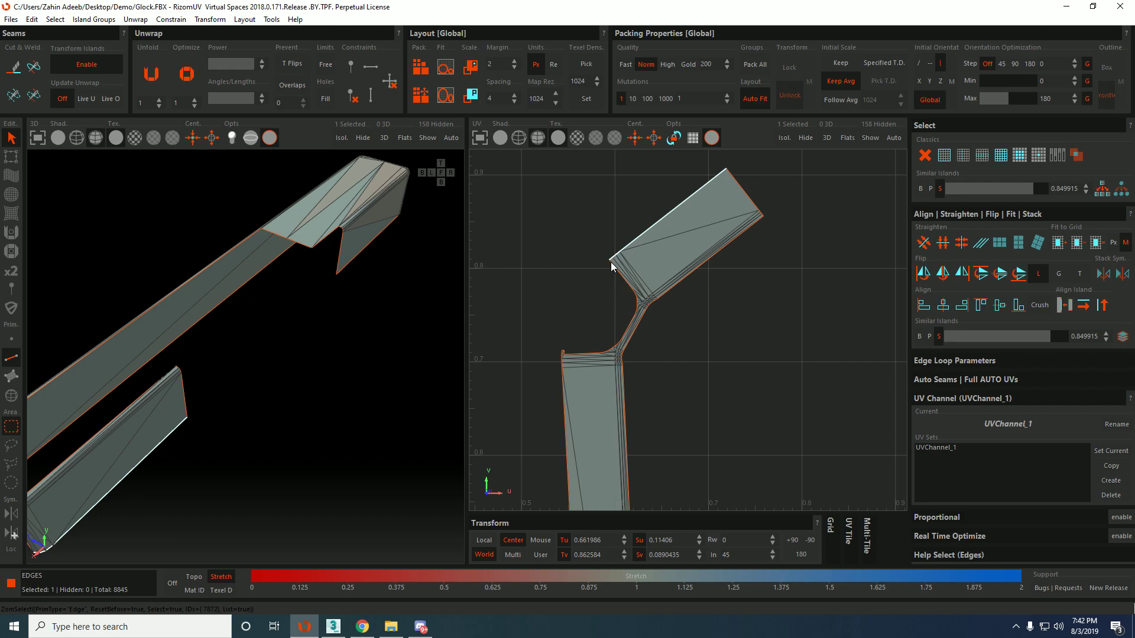
click(611, 261)
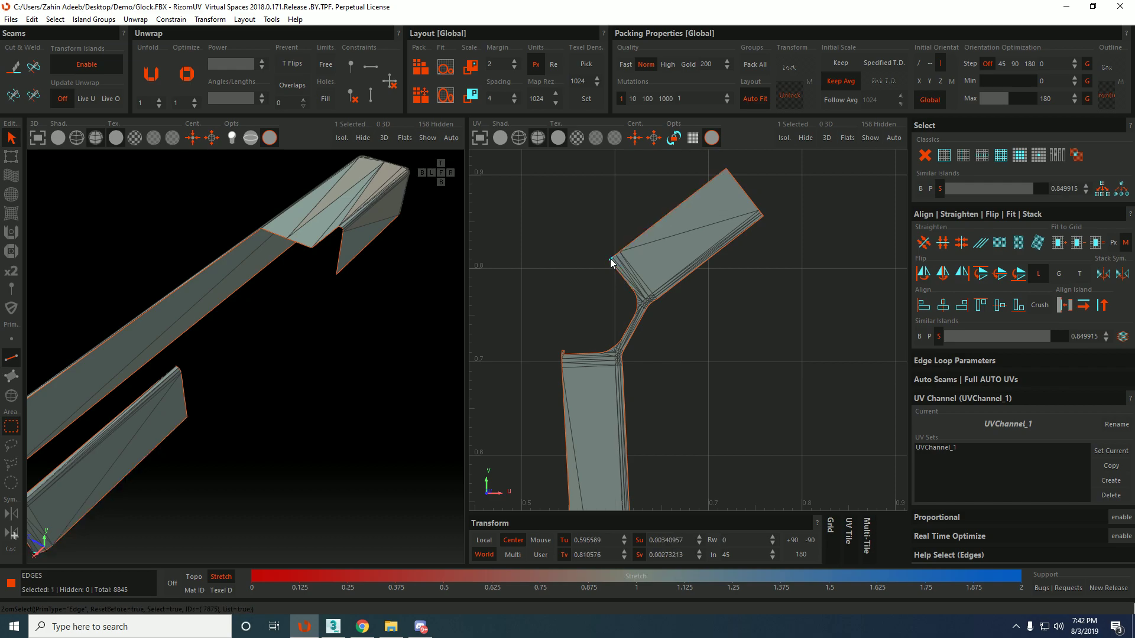
double_click(684, 193)
scroll(627, 300, up, 5)
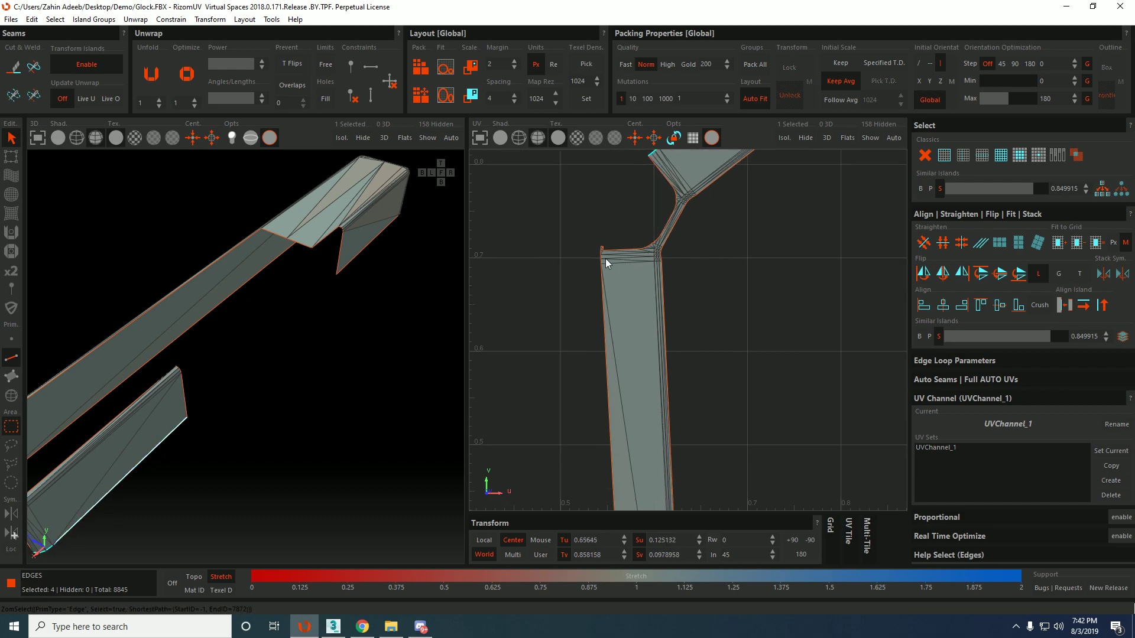
ctrl+click(601, 253)
scroll(611, 249, down, 5)
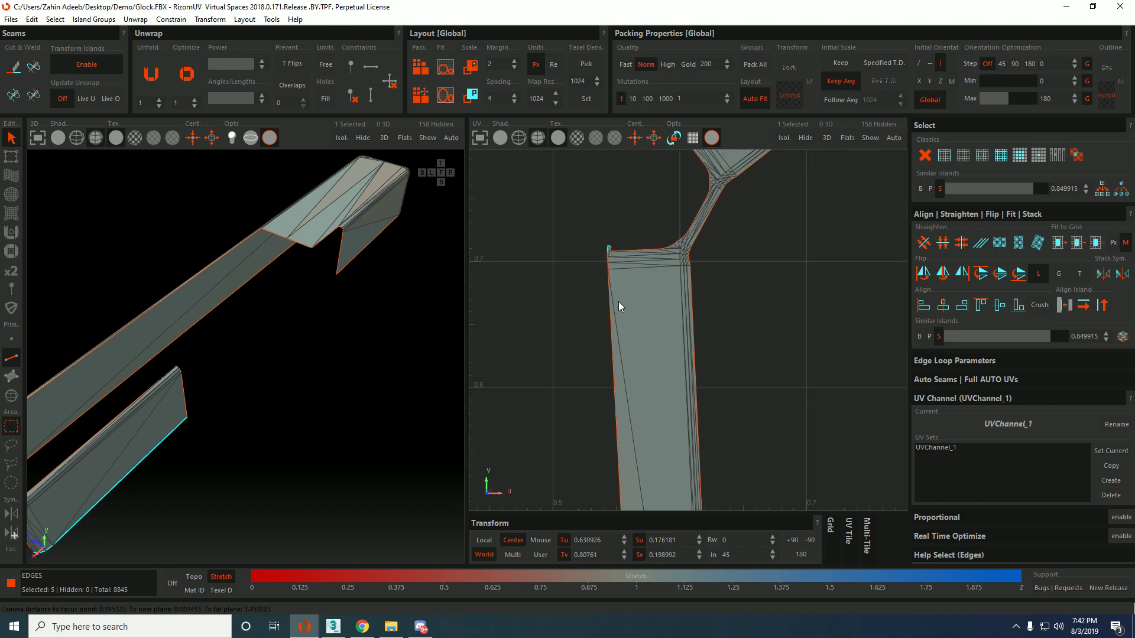
Add the island's remaining long side borders to the edge selection and apply a vertical constraint to all of them.
middle_drag(616, 500, 636, 195)
shift+click(666, 422)
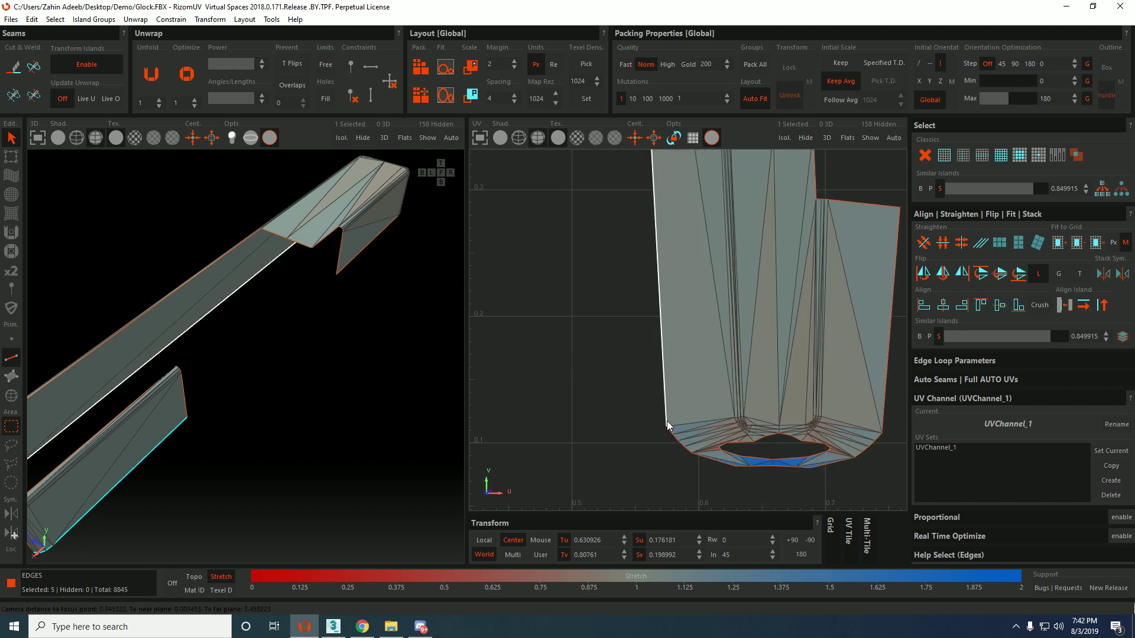
ctrl+click(891, 356)
scroll(857, 337, down, 3)
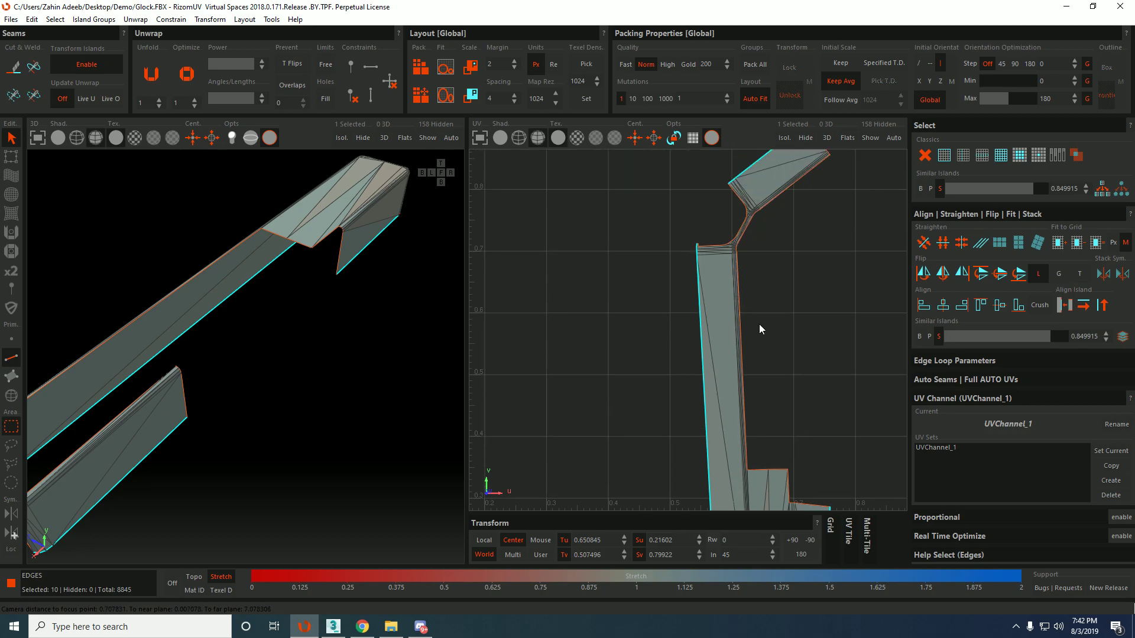
shift+click(796, 186)
ctrl+click(747, 453)
scroll(743, 461, down, 5)
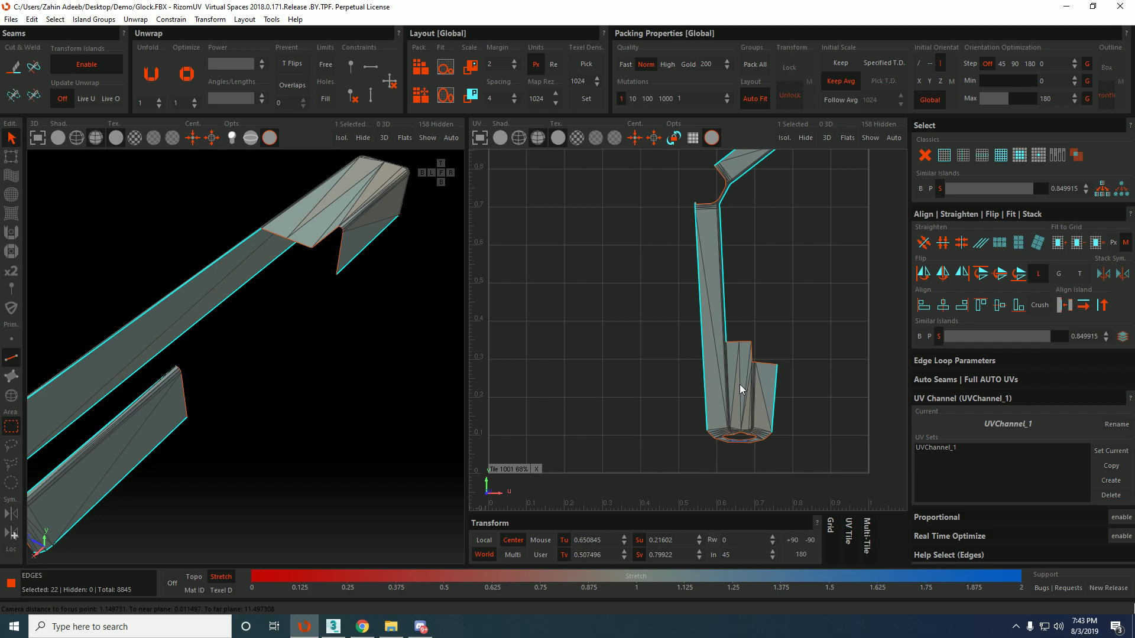
key(shift+v)
Select the whole isolated island in island mode and unfold it with the vertical edge constraints.
middle_drag(712, 200, 705, 237)
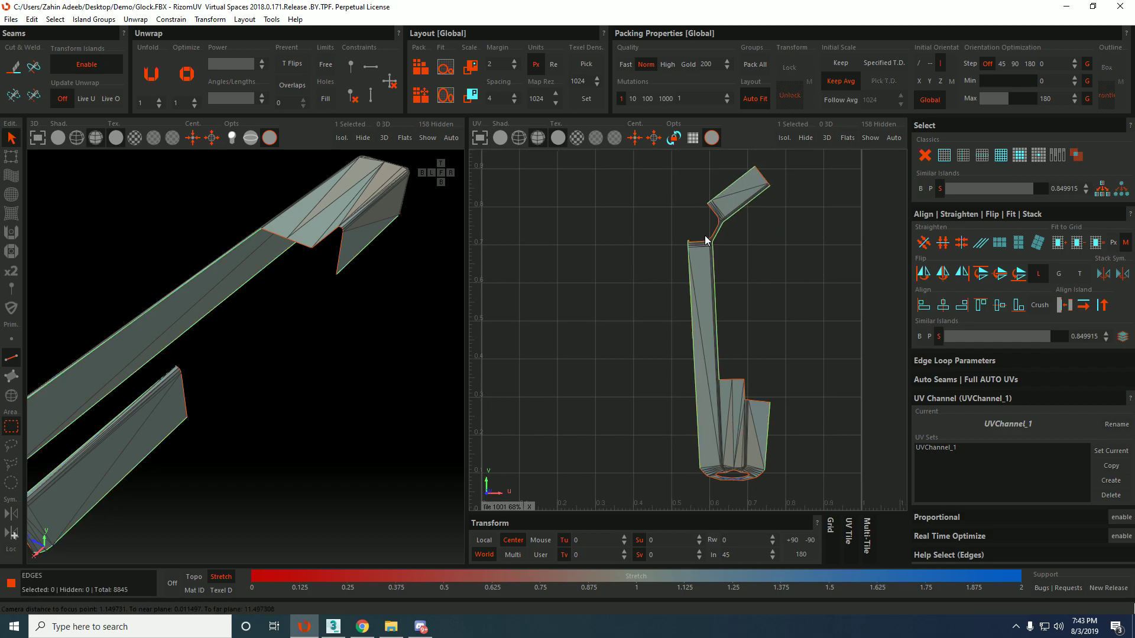
scroll(759, 204, up, 5)
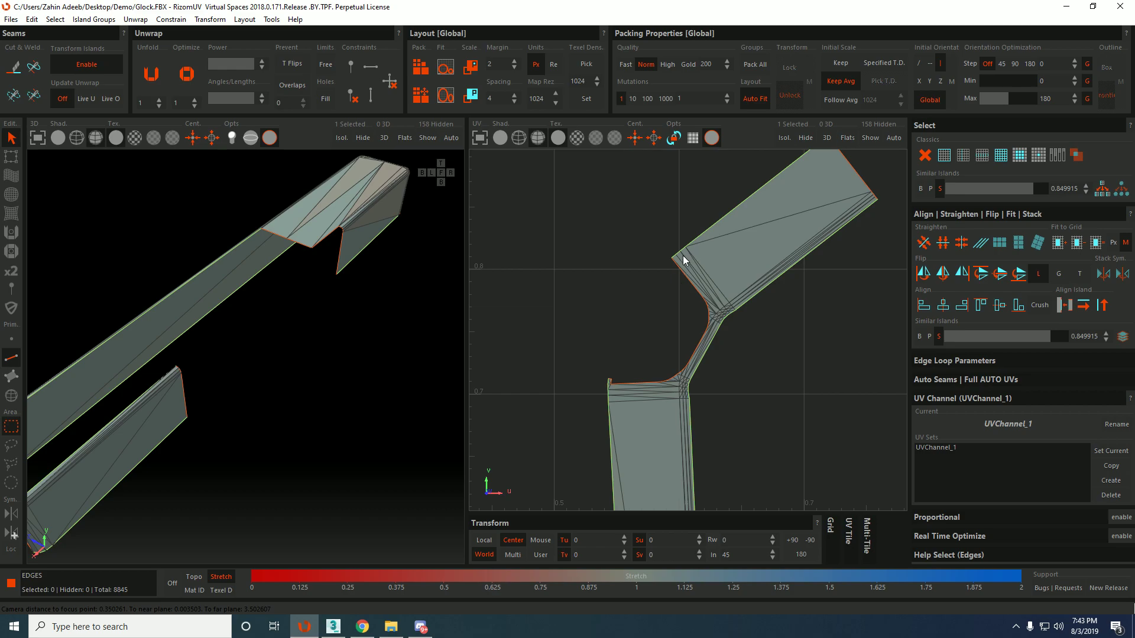
scroll(684, 261, down, 2)
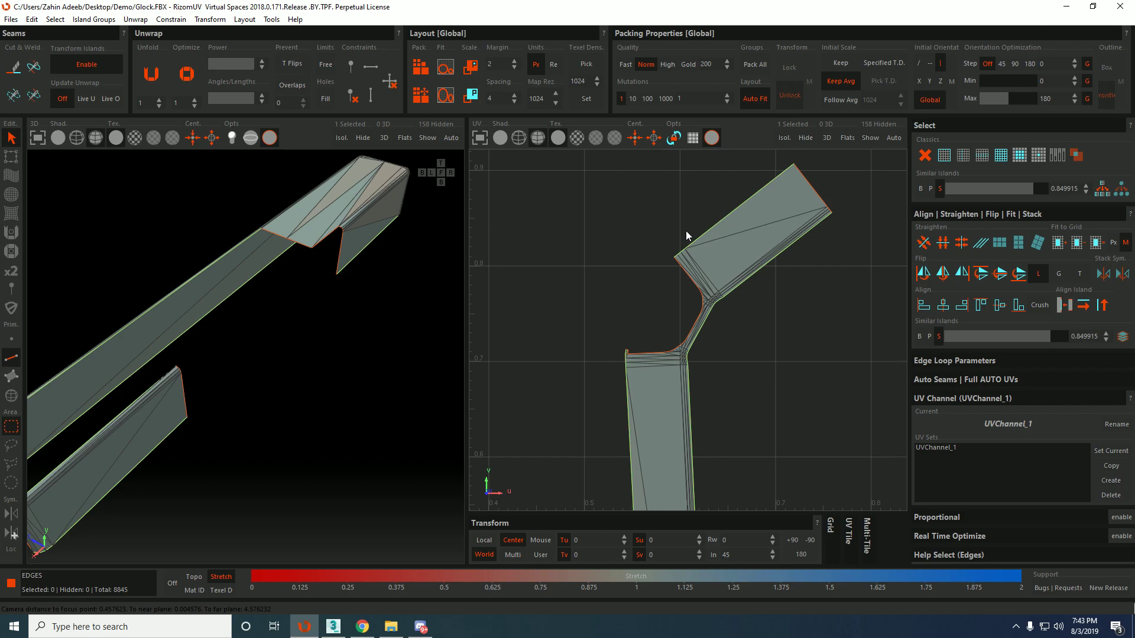
scroll(687, 237, down, 4)
key(F4)
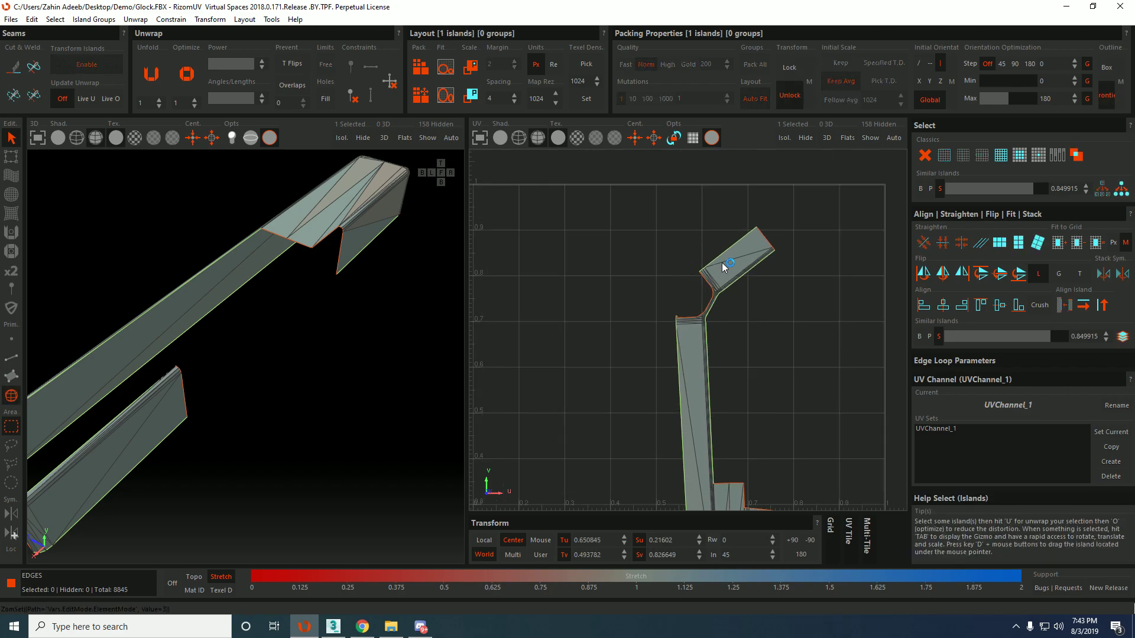
click(722, 263)
middle_drag(724, 347, 734, 220)
click(715, 291)
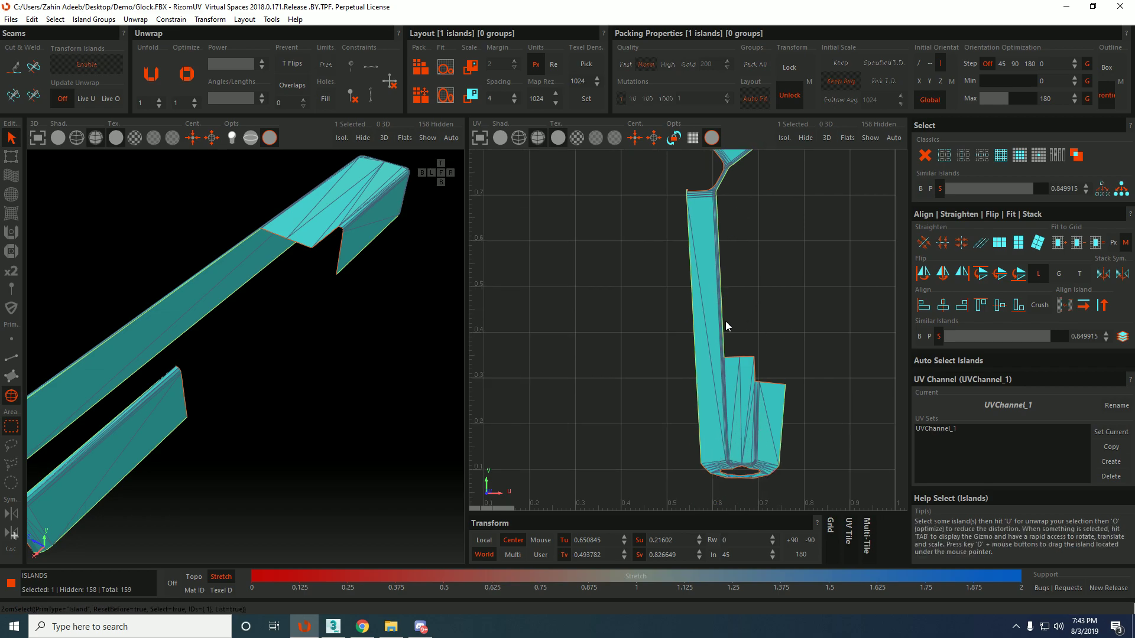
key(u)
scroll(707, 260, down, 3)
scroll(710, 251, up, 4)
scroll(725, 191, down, 3)
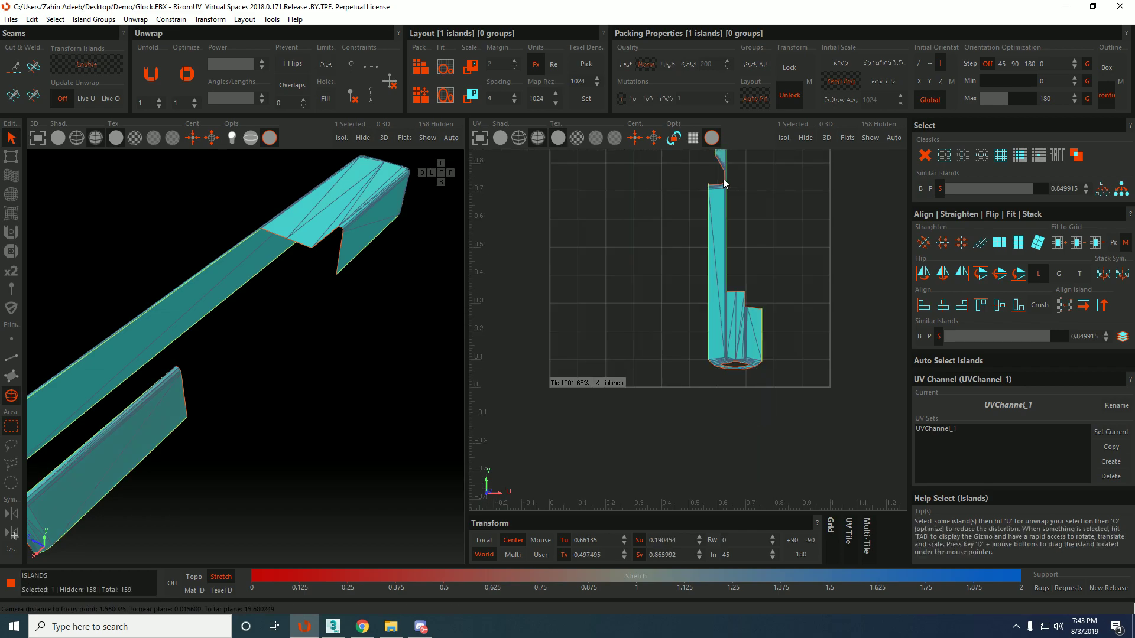
Optimize the unfolded island and check its straightened sides, rounded end and short flaps.
scroll(662, 198, up, 4)
key(o)
scroll(776, 418, down, 2)
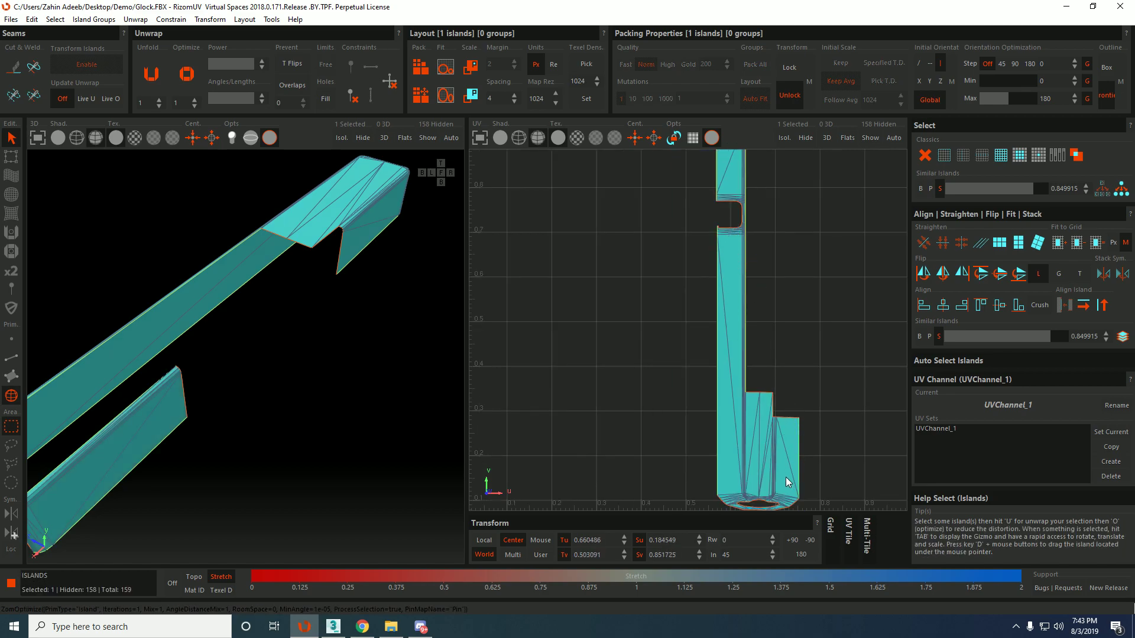
scroll(775, 396, up, 4)
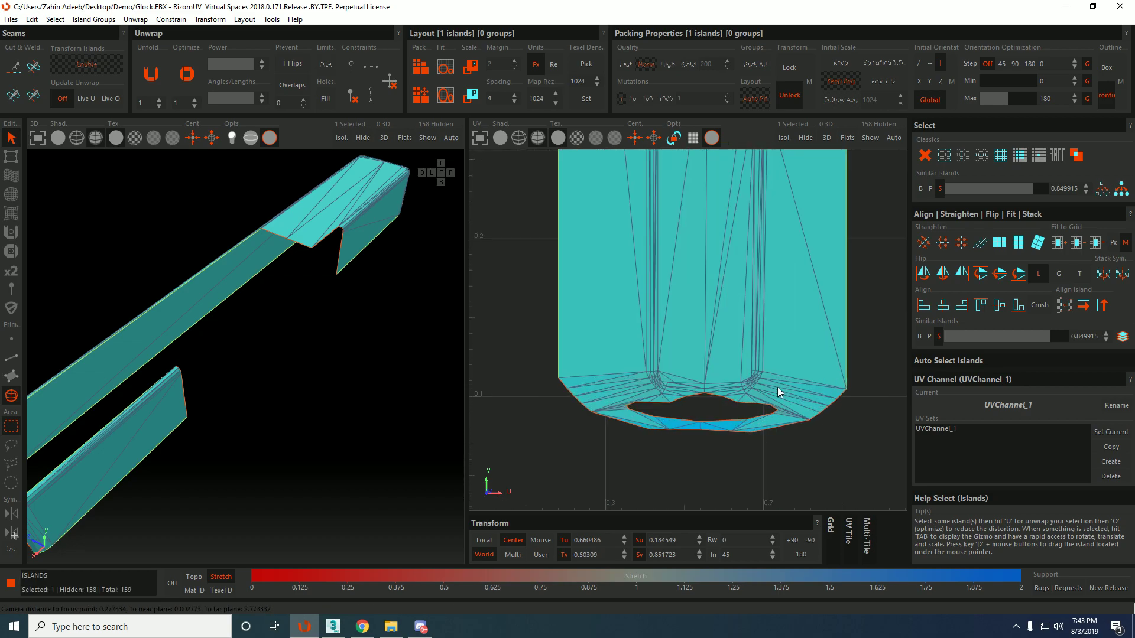
scroll(777, 413, up, 2)
middle_drag(756, 286, 745, 392)
click(836, 335)
click(806, 343)
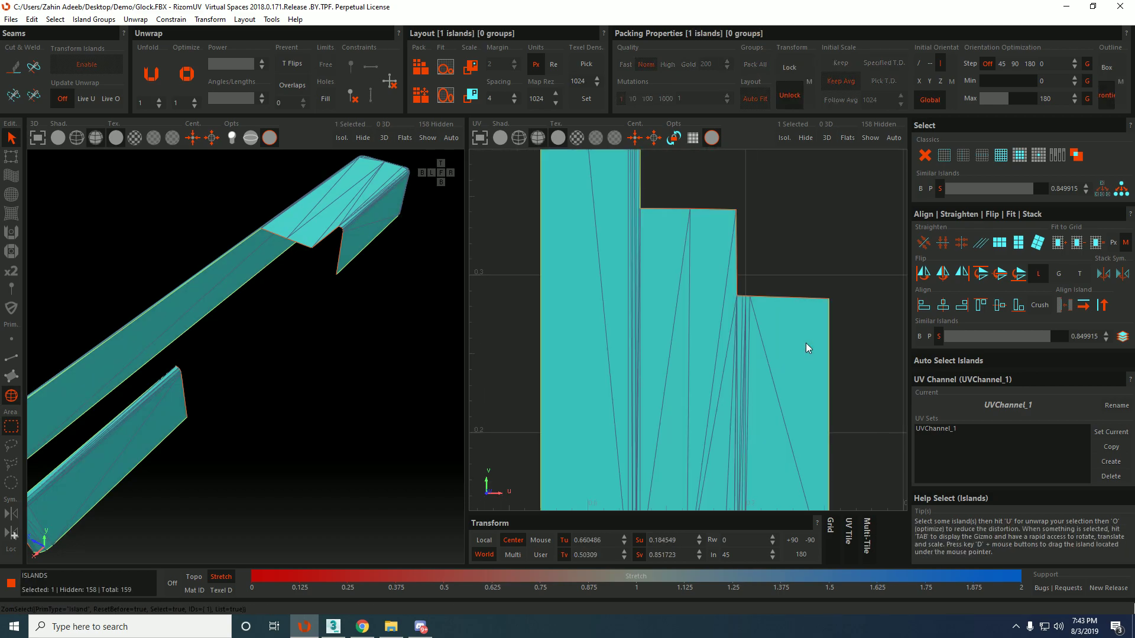
scroll(747, 289, down, 5)
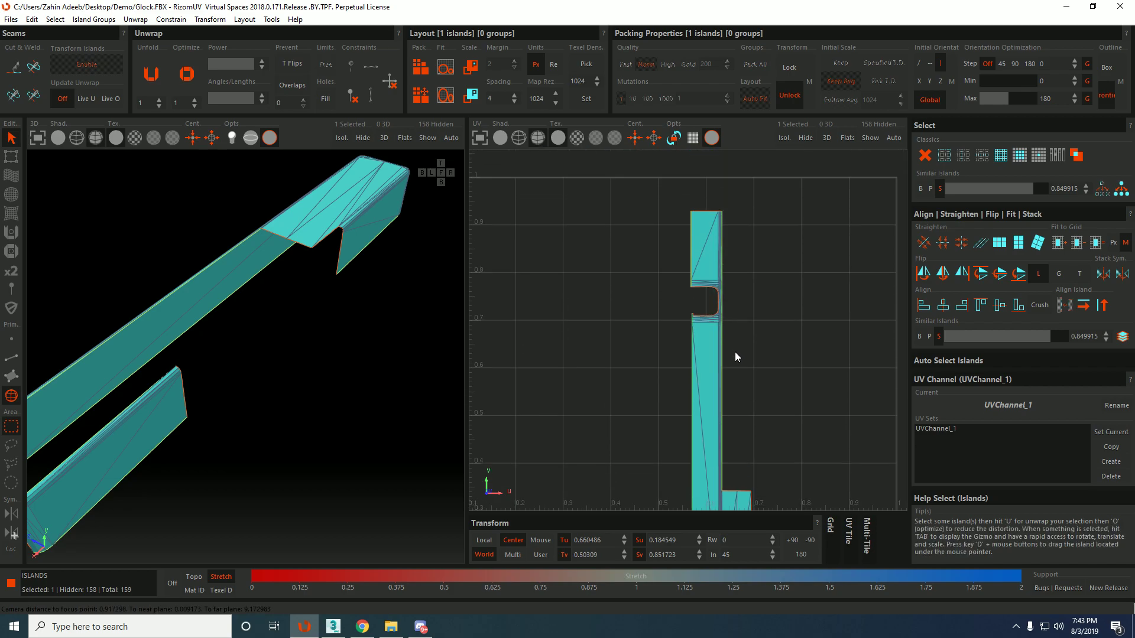
Select all upper border edges of the island's end section in edge mode and constrain them horizontally.
scroll(707, 216, up, 3)
middle_drag(707, 217, 699, 234)
scroll(709, 231, up, 3)
key(F2)
click(697, 204)
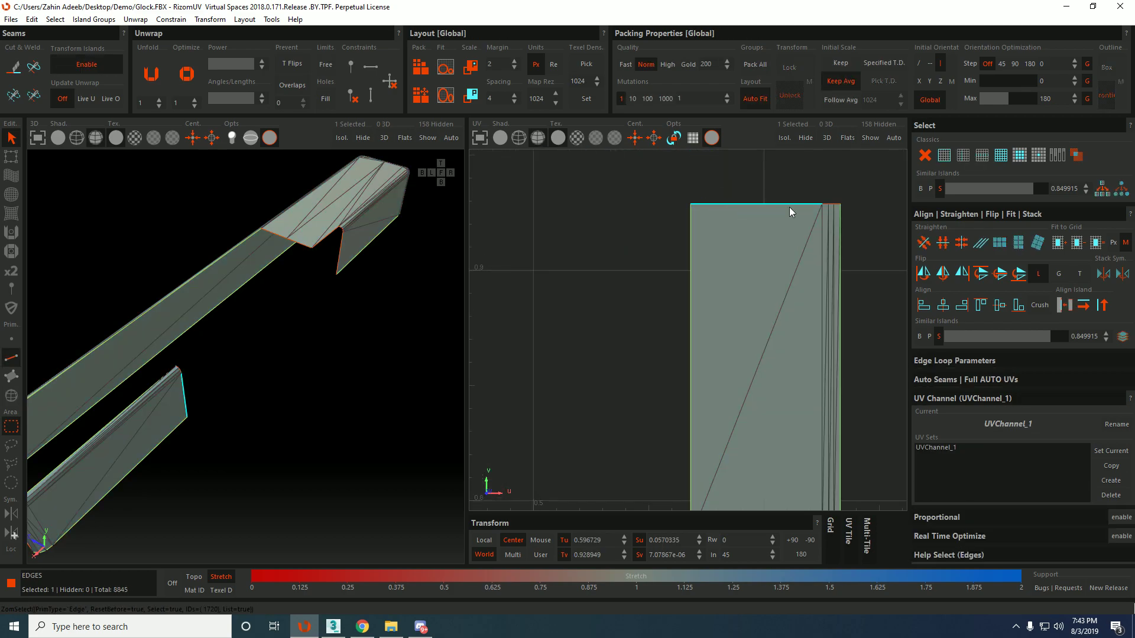
shift+click(836, 204)
key(shift+h)
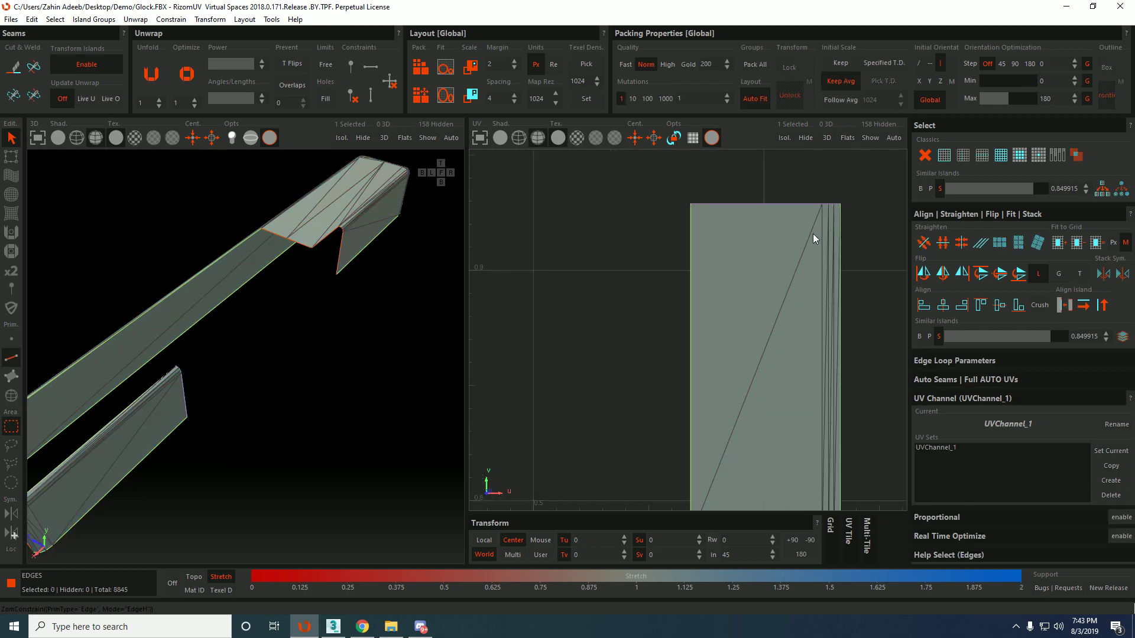
Select the upper border edges of the island's two shorter flaps and apply a horizontal constraint to them.
middle_drag(814, 234, 738, 189)
scroll(699, 308, down, 4)
scroll(694, 476, up, 4)
middle_drag(694, 476, 707, 320)
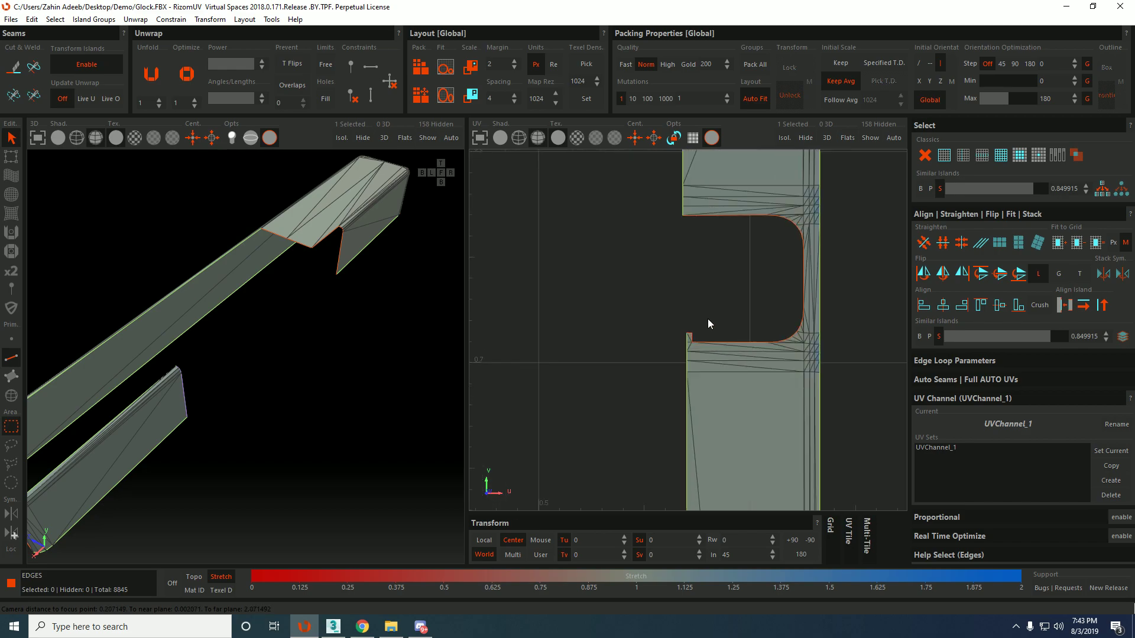
scroll(690, 337, up, 5)
scroll(689, 338, down, 5)
middle_drag(785, 381, 658, 164)
scroll(773, 408, down, 3)
middle_drag(772, 411, 728, 175)
scroll(747, 402, up, 3)
click(693, 331)
shift+click(740, 331)
middle_drag(763, 357, 763, 259)
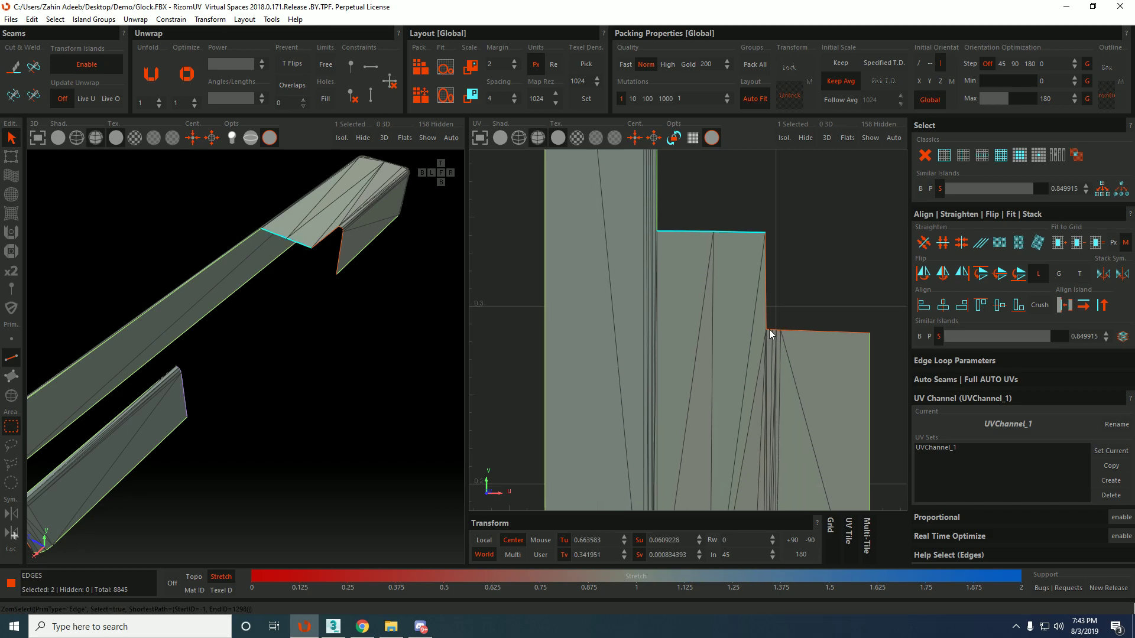
shift+click(826, 330)
key(shift+h)
scroll(774, 329, down, 2)
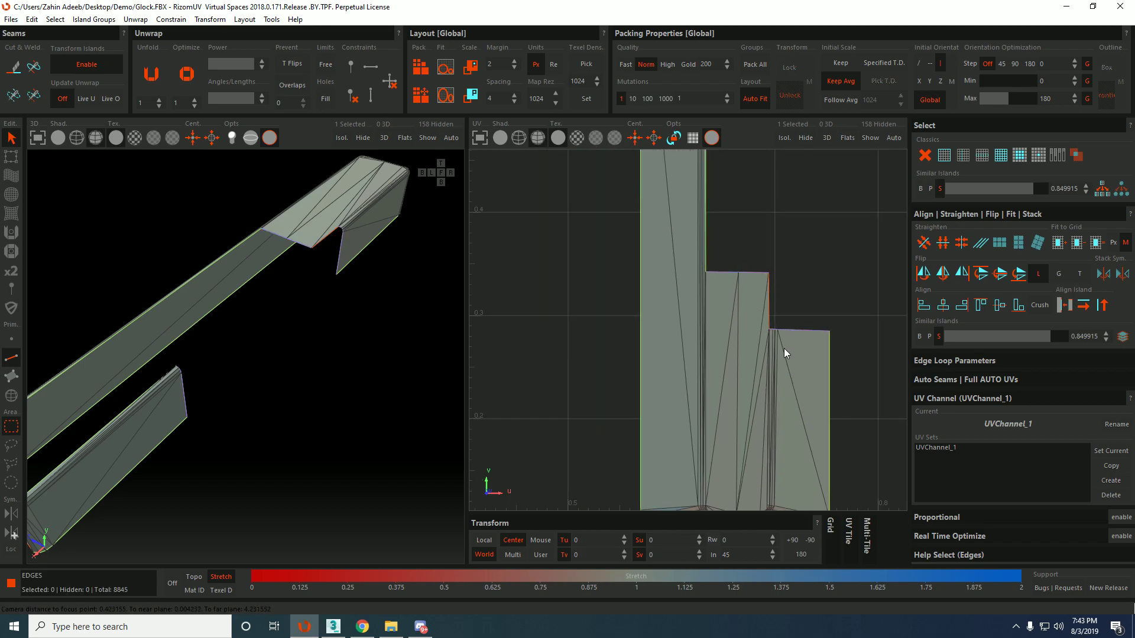
scroll(787, 374, down, 3)
scroll(764, 357, up, 2)
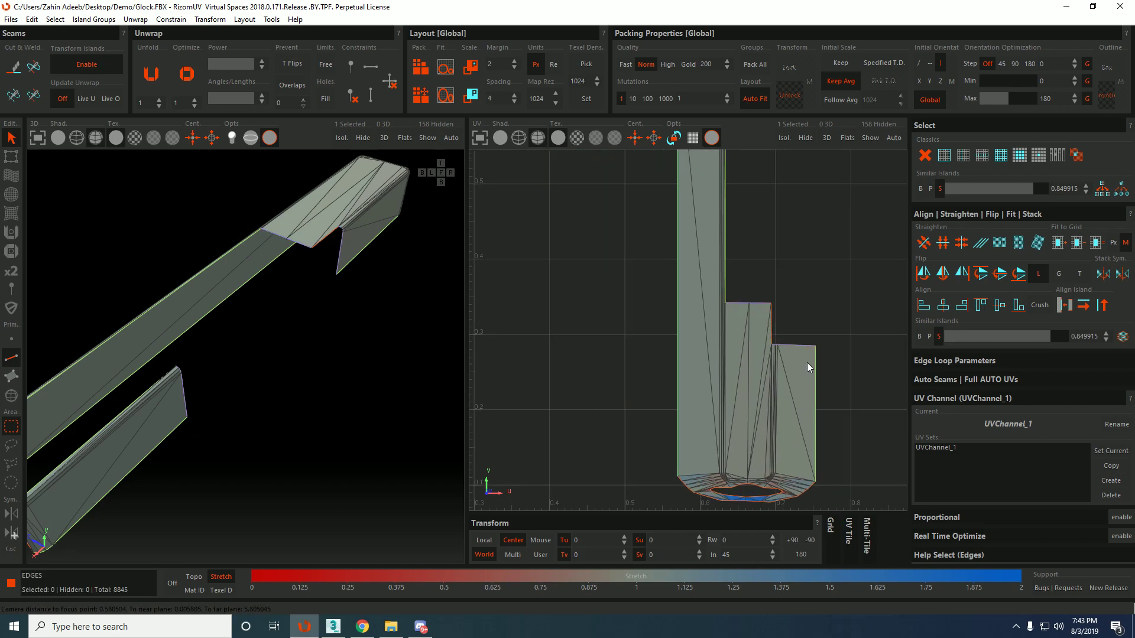
Select the two upper border edges of the island's middle flap in edge mode and remove their constraint.
key(F4)
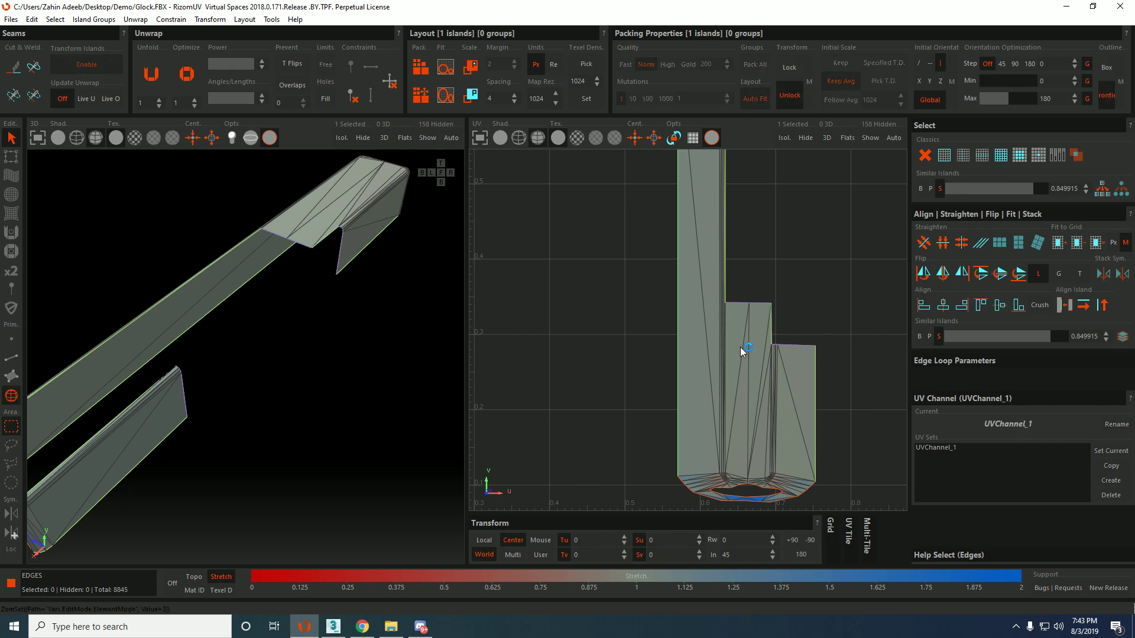
click(743, 347)
scroll(739, 349, up, 3)
key(F2)
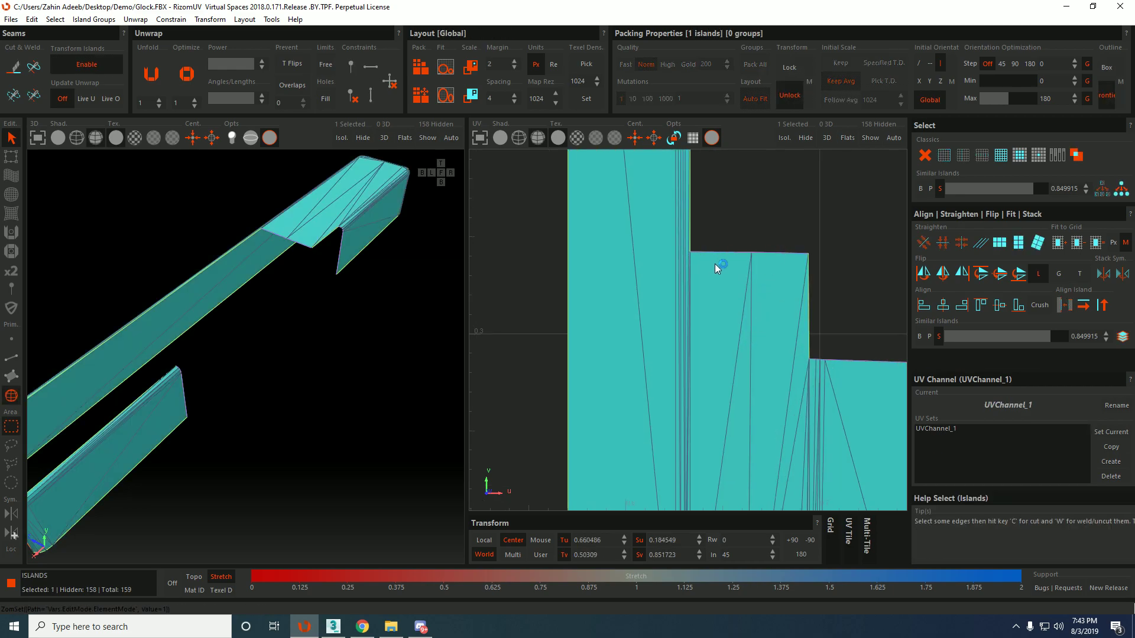
ctrl+click(730, 252)
ctrl+click(773, 253)
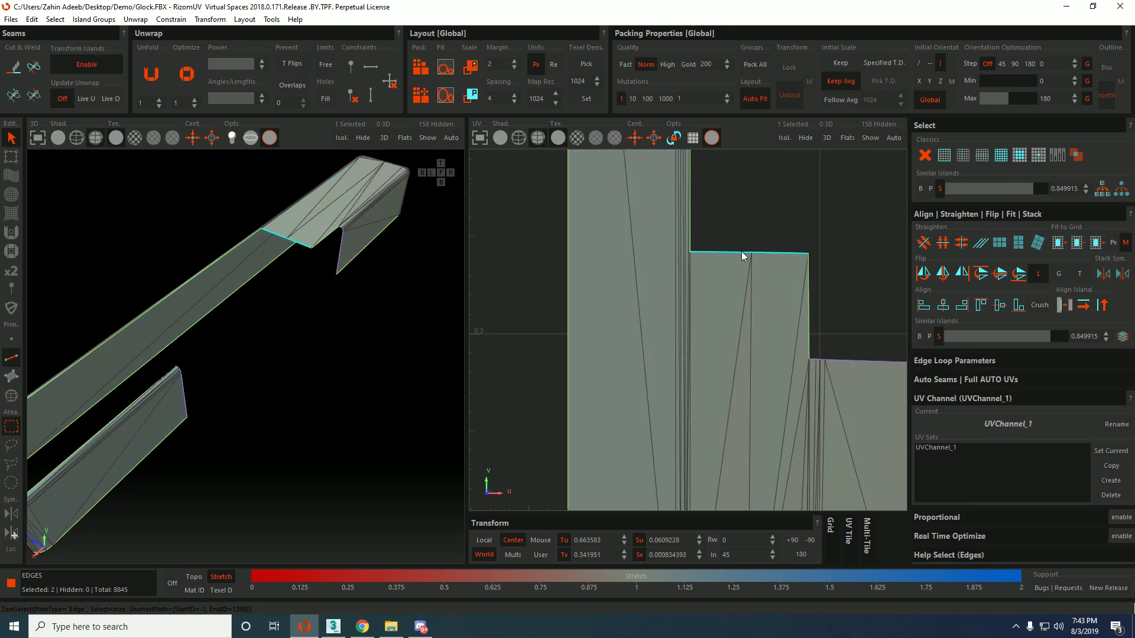
key(shift+s)
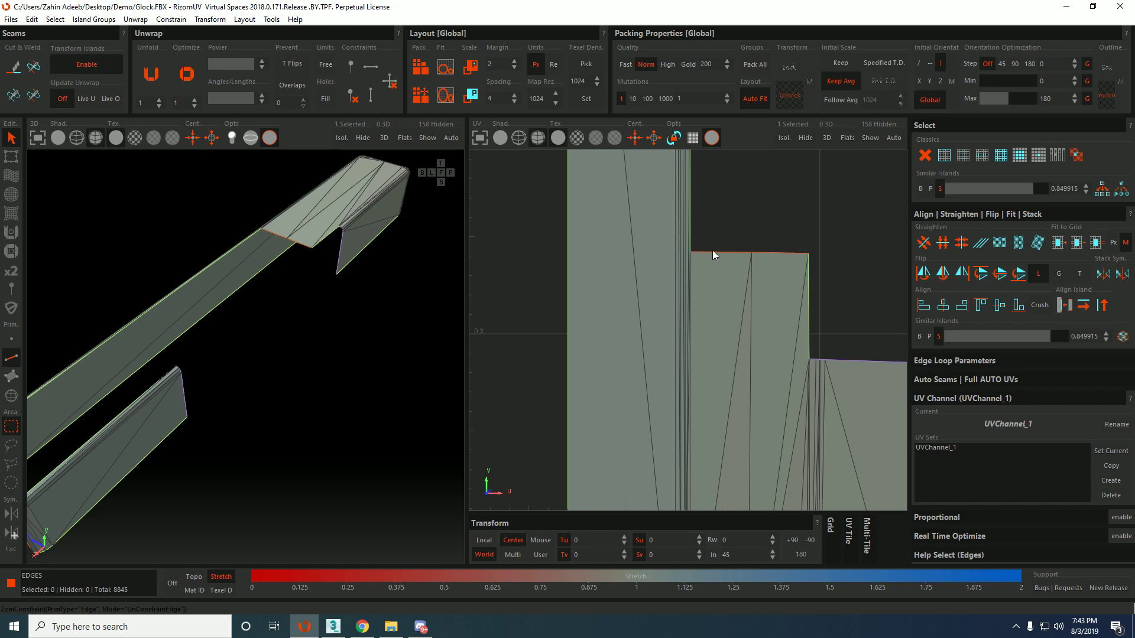
Reselect the middle flap's two upper border edges and reapply a horizontal constraint to them.
ctrl+click(727, 253)
ctrl+click(775, 254)
key(h)
key(ctrl+z)
key(shift+s)
click(811, 241)
scroll(759, 261, down, 2)
middle_drag(765, 262, 738, 266)
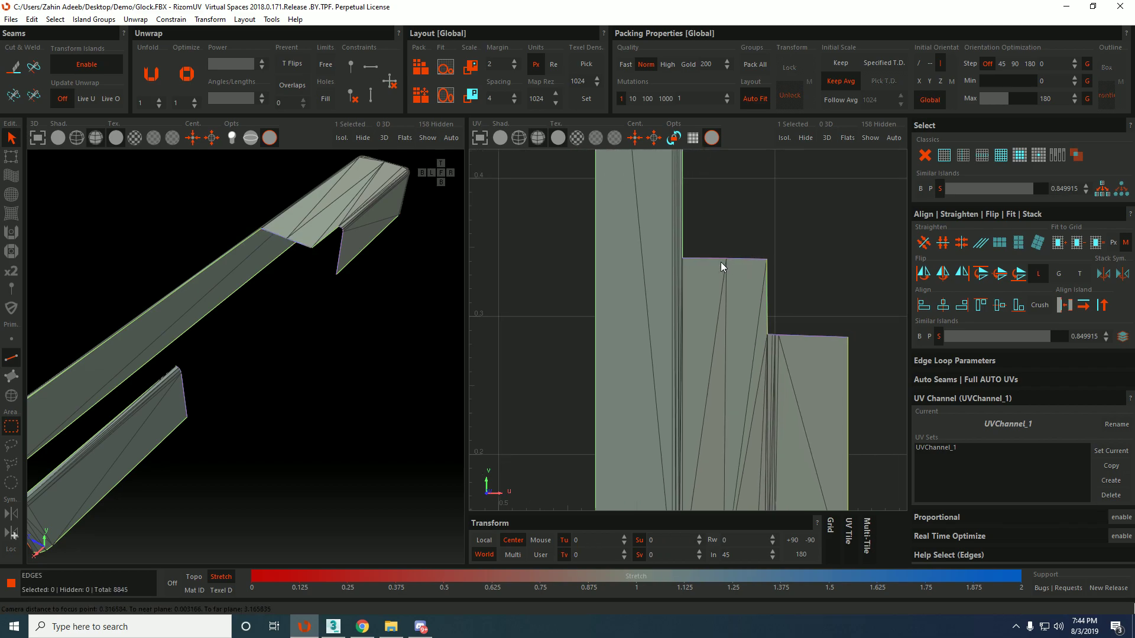
Clear the horizontal constraint from the middle flap's upper border edges once more.
scroll(722, 261, up, 3)
key(F2)
click(681, 253)
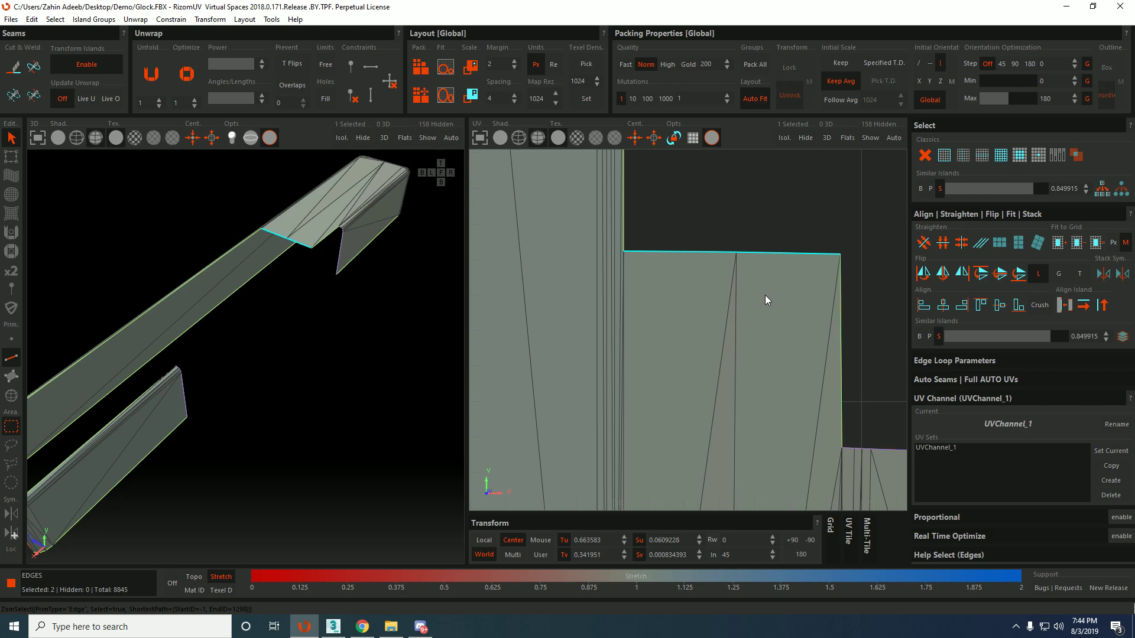
key(c)
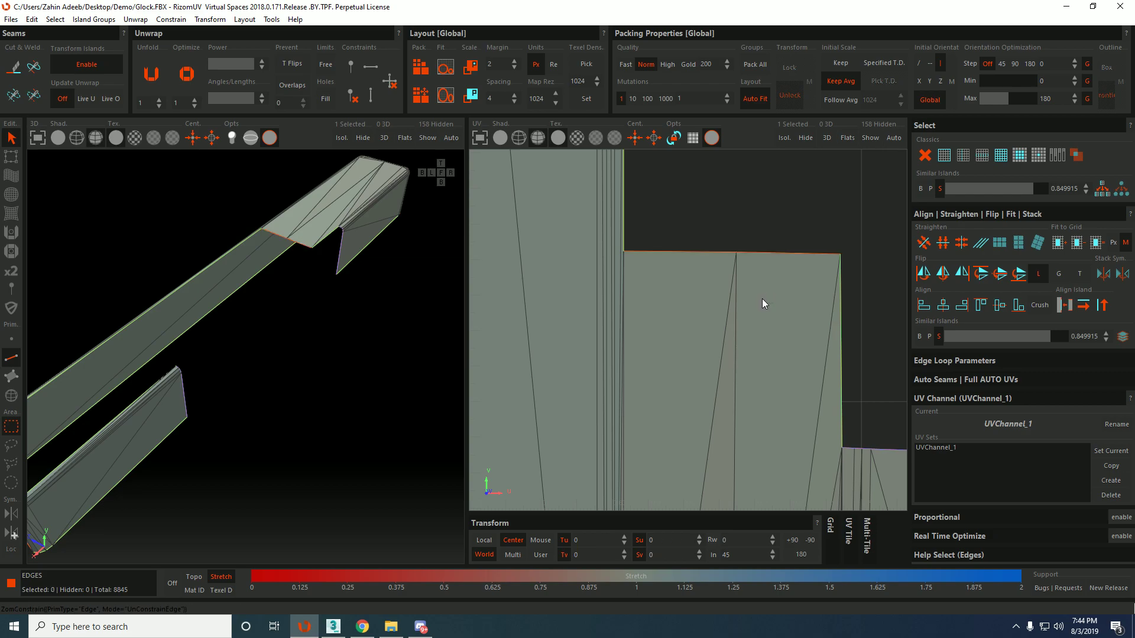
key(ctrl+z)
key(c)
Select both upper border edges of the middle flap and constrain them horizontally.
scroll(763, 295, down, 5)
click(754, 286)
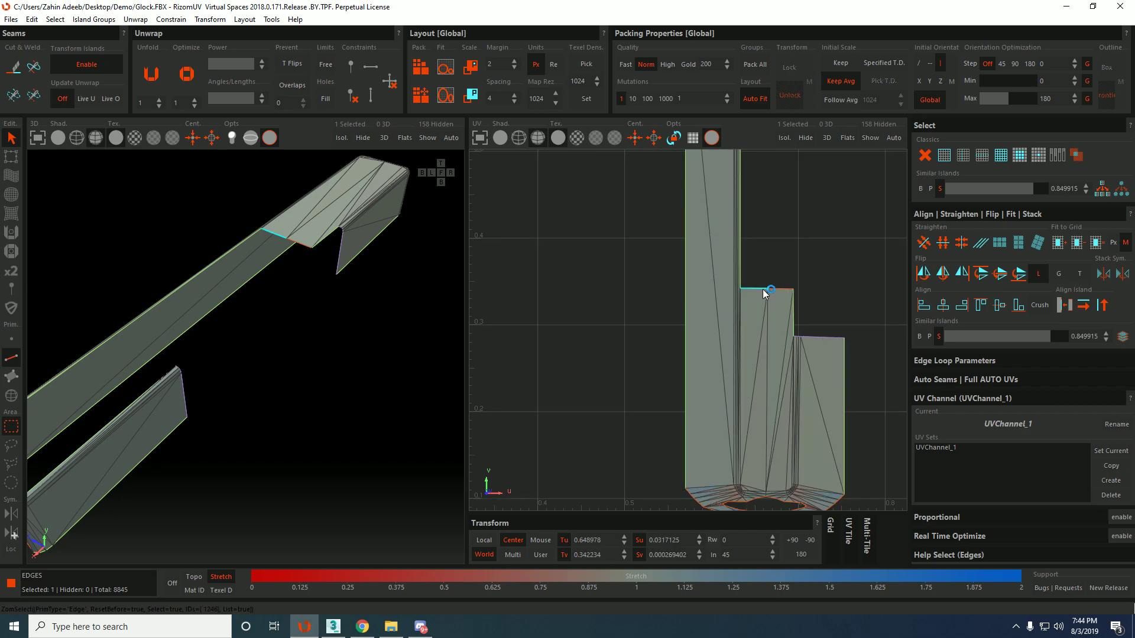
ctrl+click(782, 288)
key(shift+h)
scroll(782, 299, up, 3)
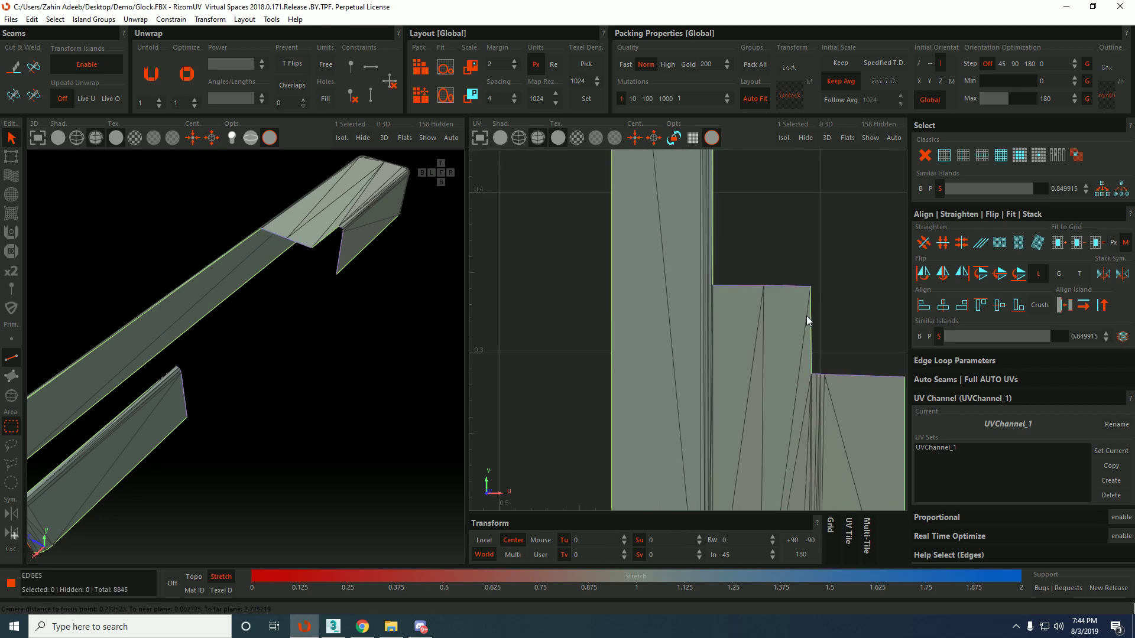
Select the whole island in island mode and optimize it with the horizontal edge constraints.
alt+right_drag(759, 318, 779, 337)
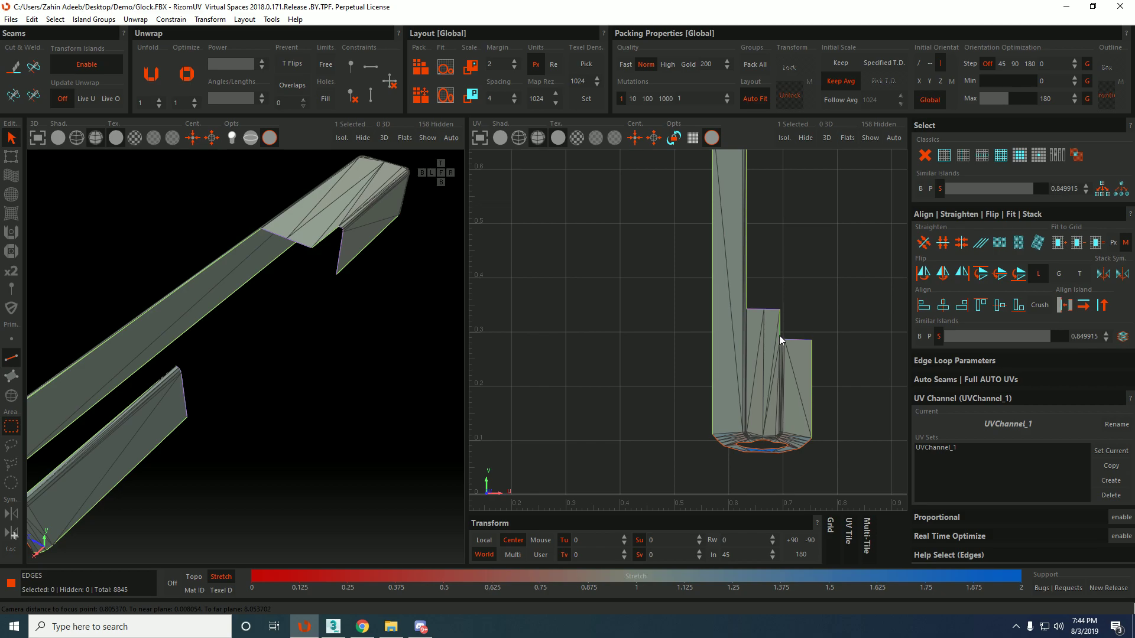
alt+middle_drag(779, 337, 774, 356)
alt+right_drag(774, 356, 770, 389)
alt+middle_drag(770, 388, 740, 369)
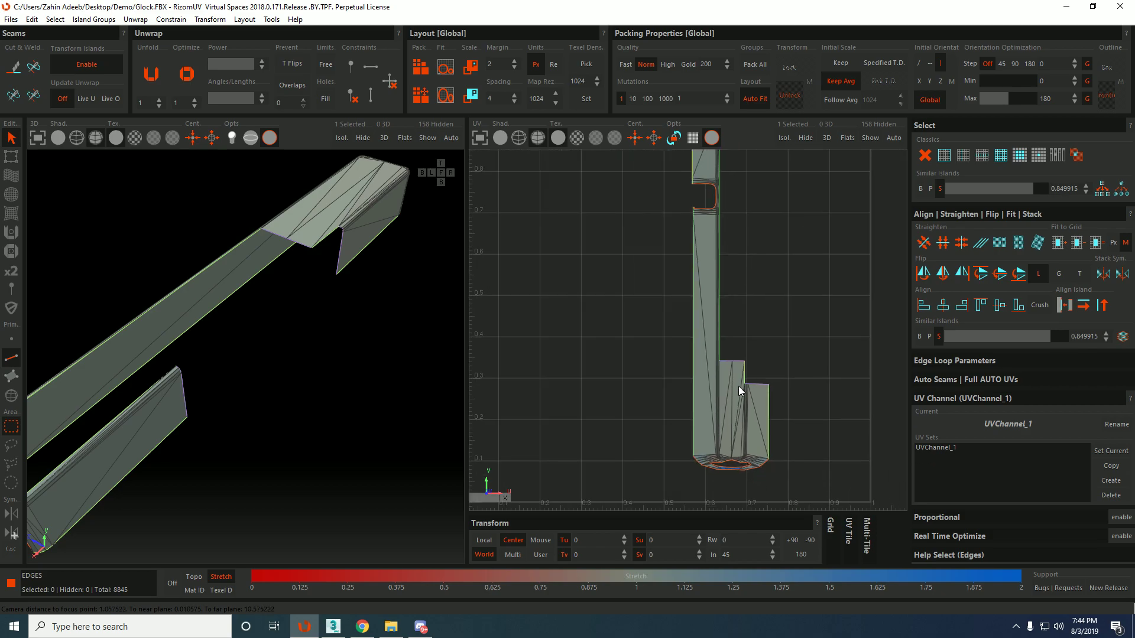
key(F4)
click(736, 390)
key(o)
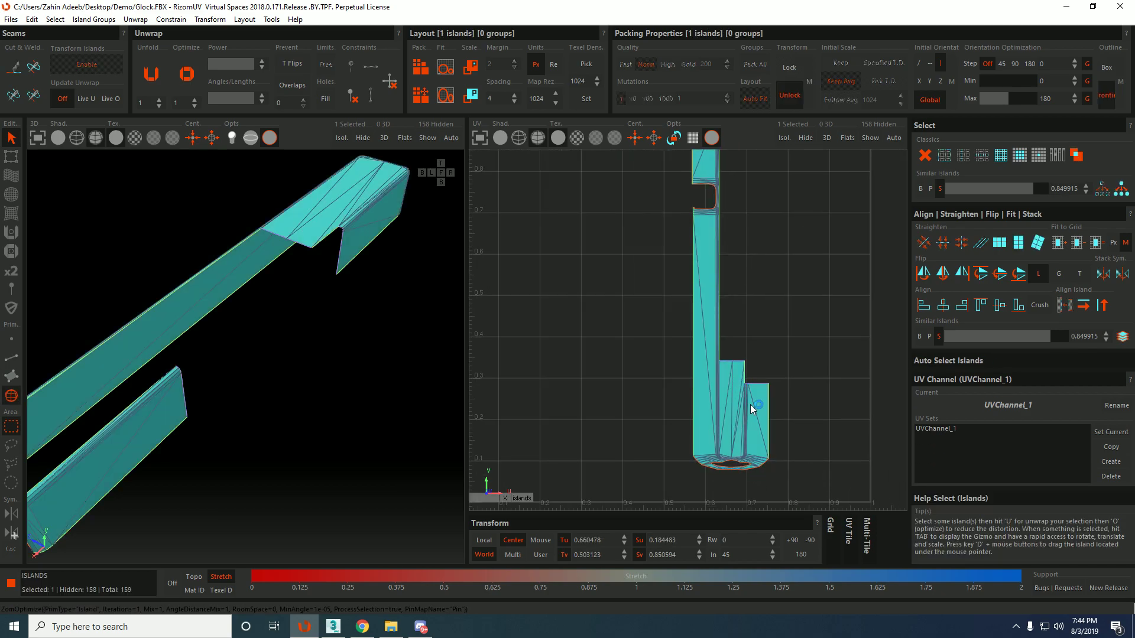
alt+right_drag(743, 431, 774, 449)
alt+middle_drag(774, 449, 771, 406)
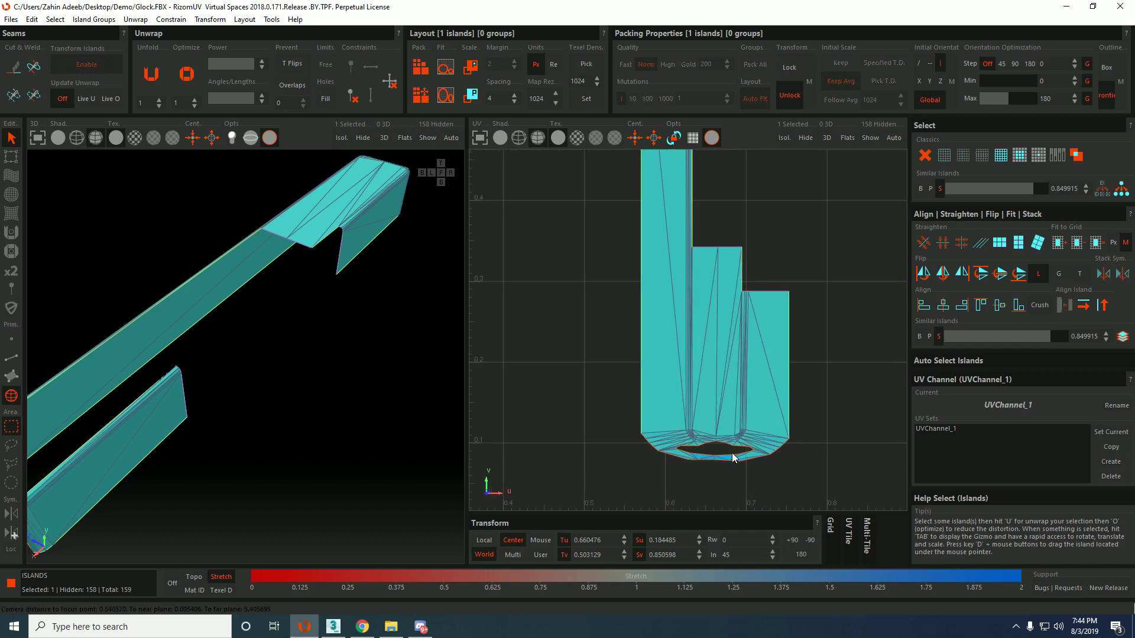
Examine the stretch distortion around the opening and corners in the island's rounded end.
scroll(721, 454, down, 4)
scroll(721, 454, up, 2)
scroll(720, 455, down, 4)
scroll(707, 445, up, 4)
scroll(718, 451, up, 6)
alt+middle_drag(765, 467, 729, 343)
click(686, 400)
alt+middle_drag(796, 420, 734, 416)
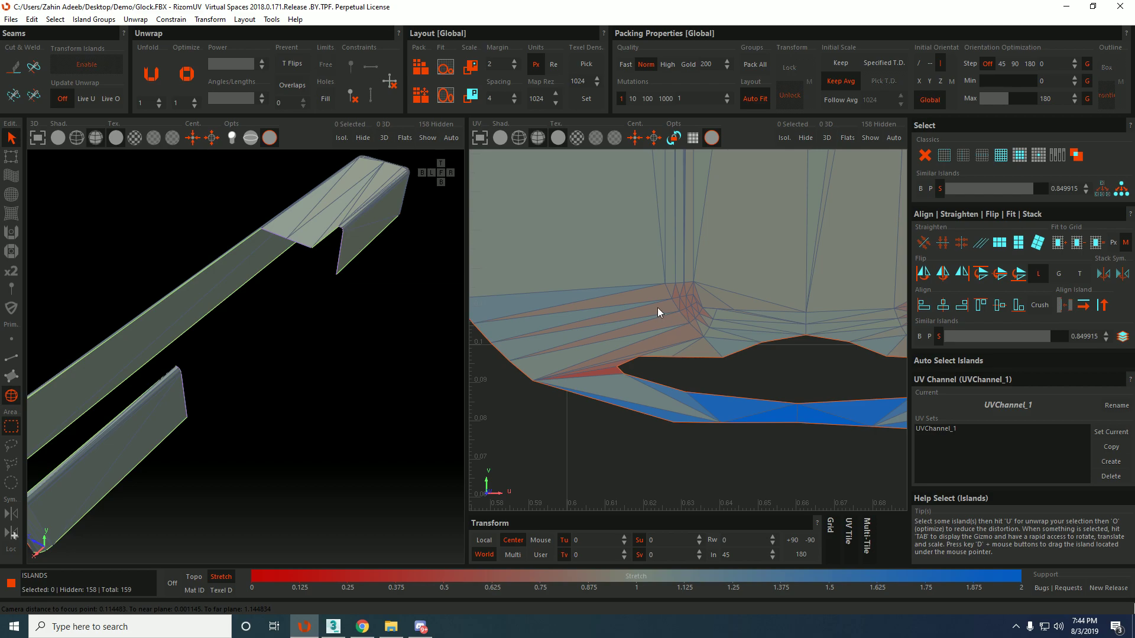
scroll(736, 304, down, 1)
alt+middle_drag(860, 376, 819, 366)
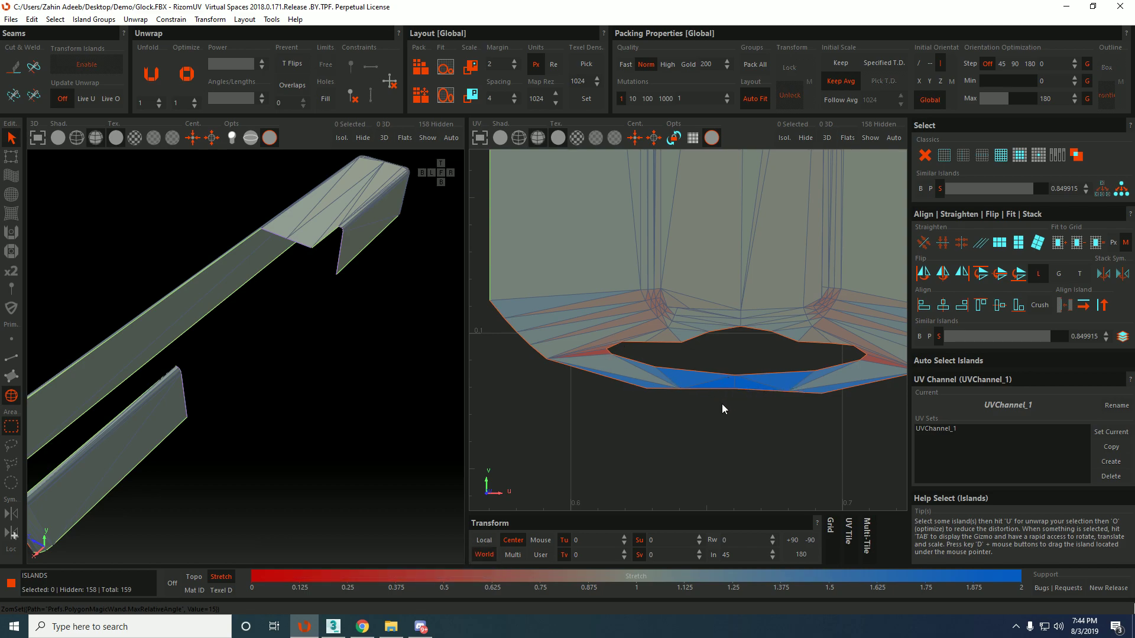
Turn on the checker texture in the 3D view and examine the slide's end on the model.
click(134, 138)
alt+drag(186, 214, 284, 407)
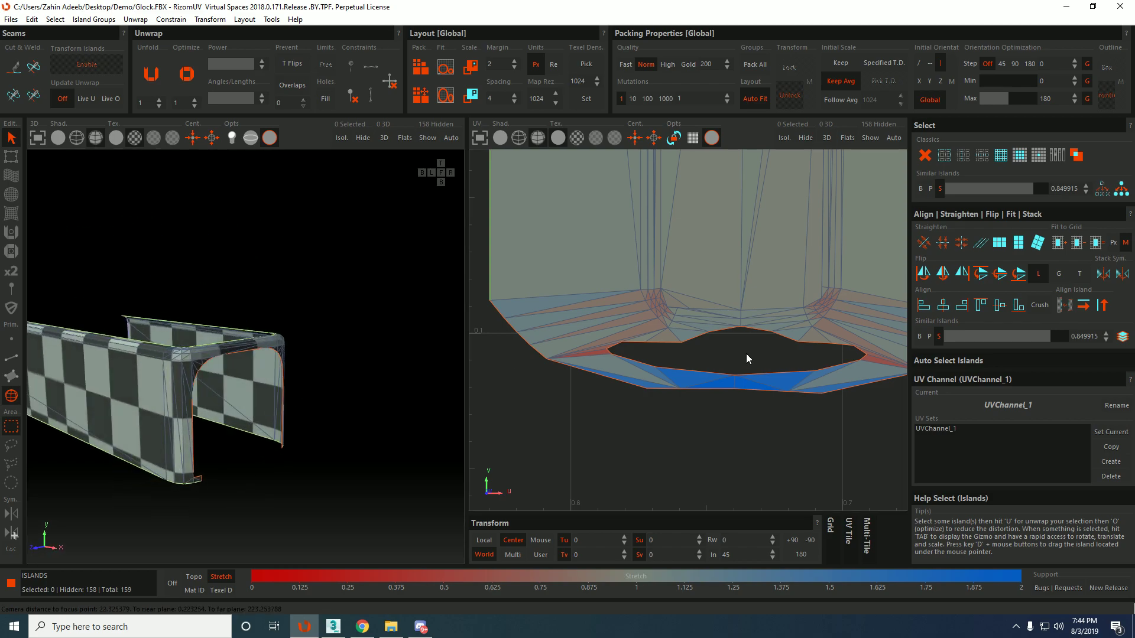
alt+middle_drag(116, 329, 222, 342)
mouse_move(222, 342)
alt+mouse_down()
mouse_move(204, 344)
mouse_move(361, 324)
mouse_move(214, 339)
alt+mouse_up()
Pick the edge where the long strip meets the rounded end and examine its position and the checker distortion on the 3D model.
key(F2)
click(534, 302)
scroll(665, 292, down, 1)
scroll(214, 339, down, 4)
alt+middle_drag(183, 259, 204, 275)
alt+drag(204, 275, 295, 297)
scroll(261, 324, up, 3)
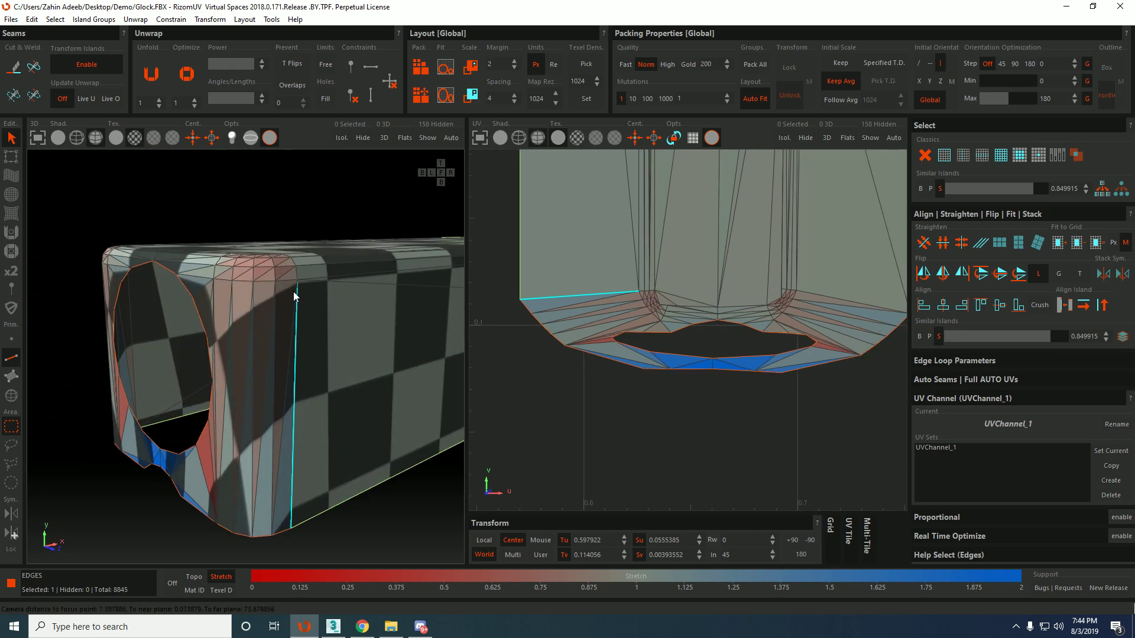
alt+drag(268, 417, 257, 343)
scroll(256, 342, down, 2)
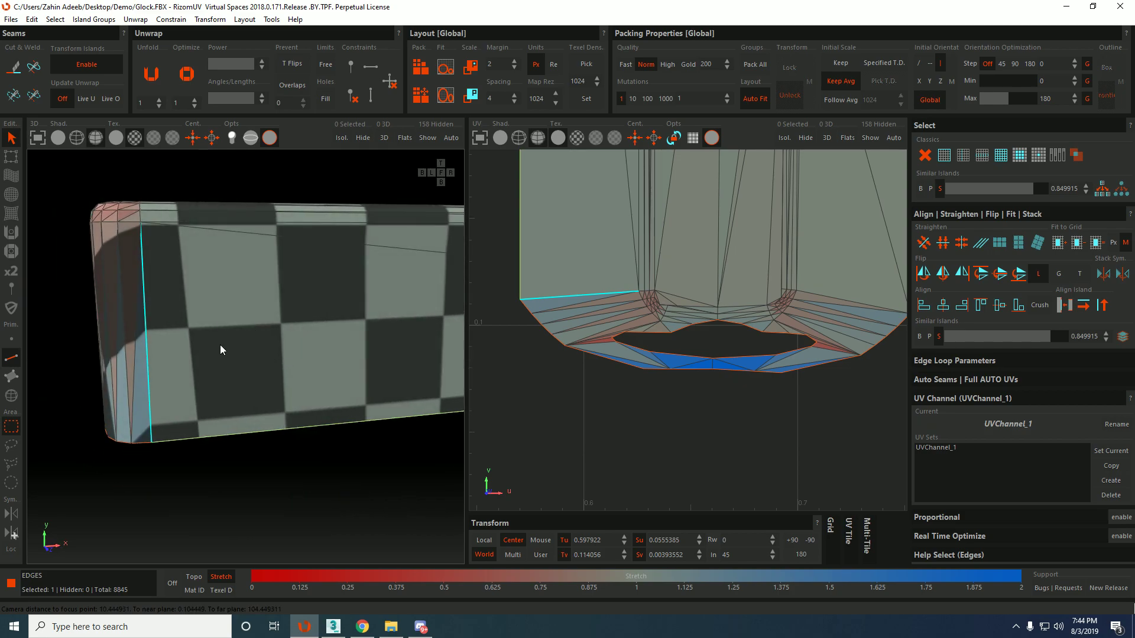
alt+drag(182, 330, 351, 385)
alt+drag(274, 307, 247, 307)
alt+drag(317, 438, 469, 353)
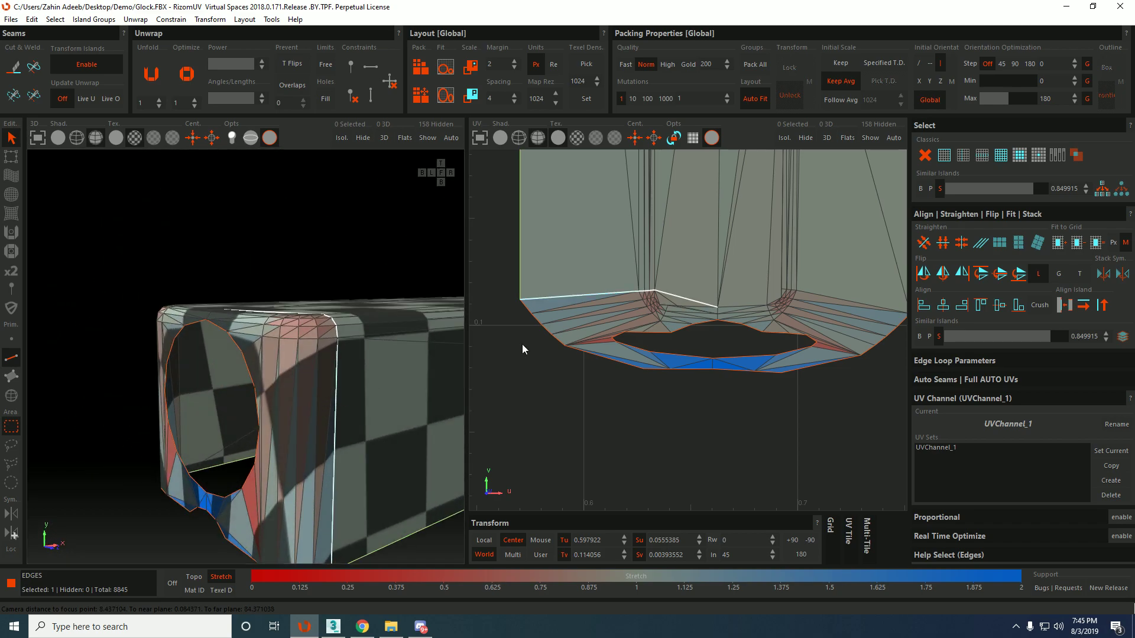
Select the full edge path between the flat strips and the rounded end and cut the end off as its own island.
click(570, 297)
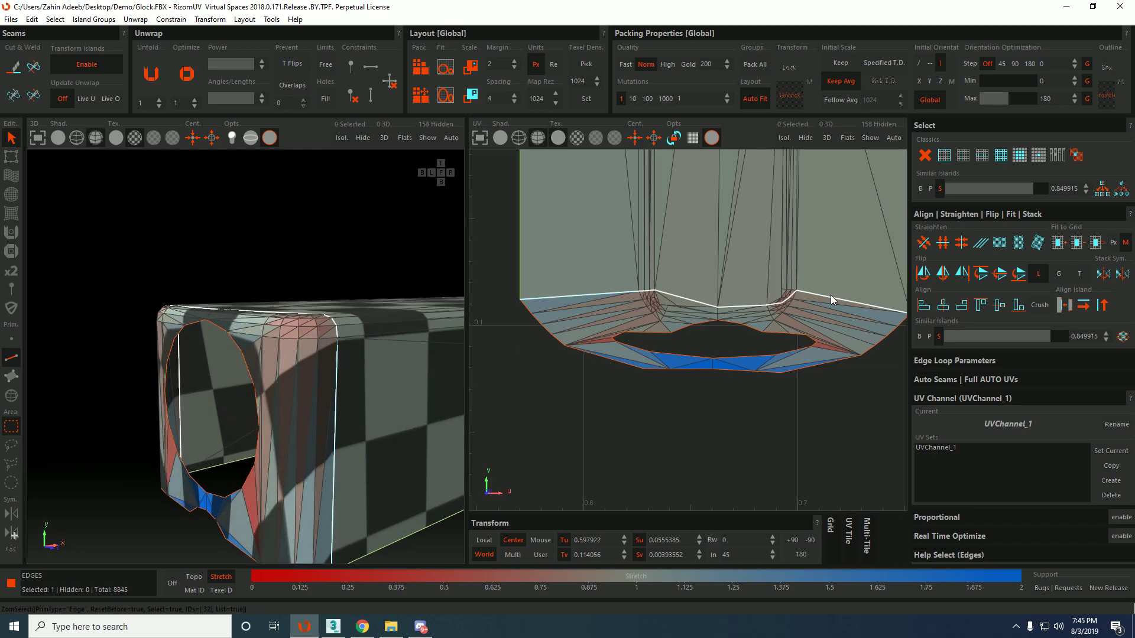
scroll(781, 294, up, 5)
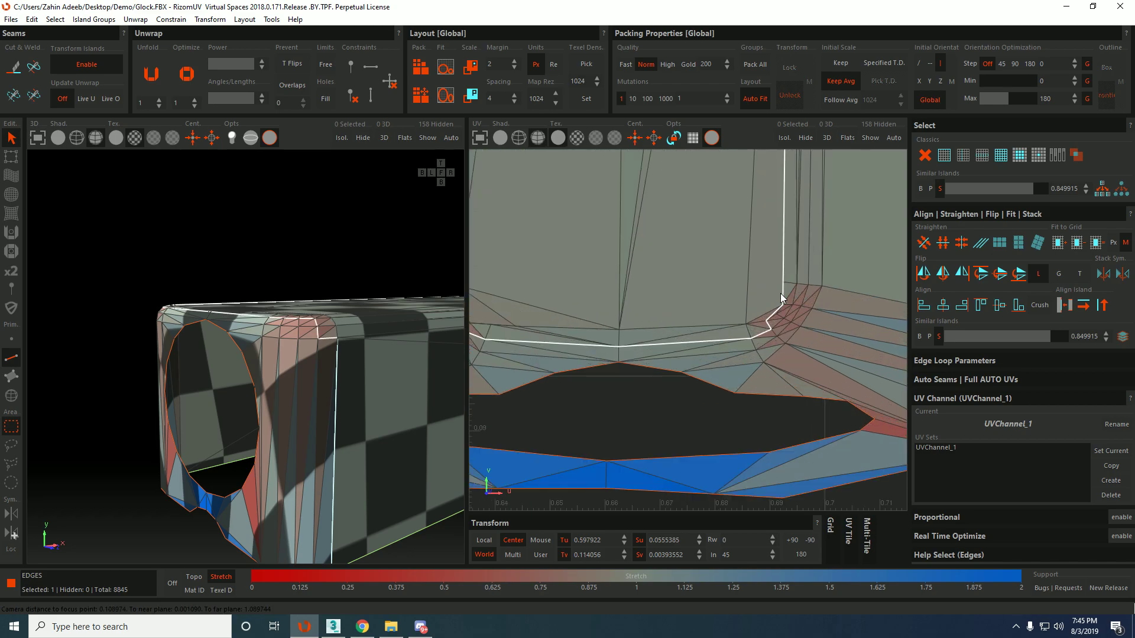
scroll(733, 343, down, 4)
mouse_move(290, 380)
alt+mouse_down()
mouse_move(256, 415)
mouse_move(353, 380)
mouse_move(311, 377)
alt+mouse_up()
scroll(169, 315, up, 2)
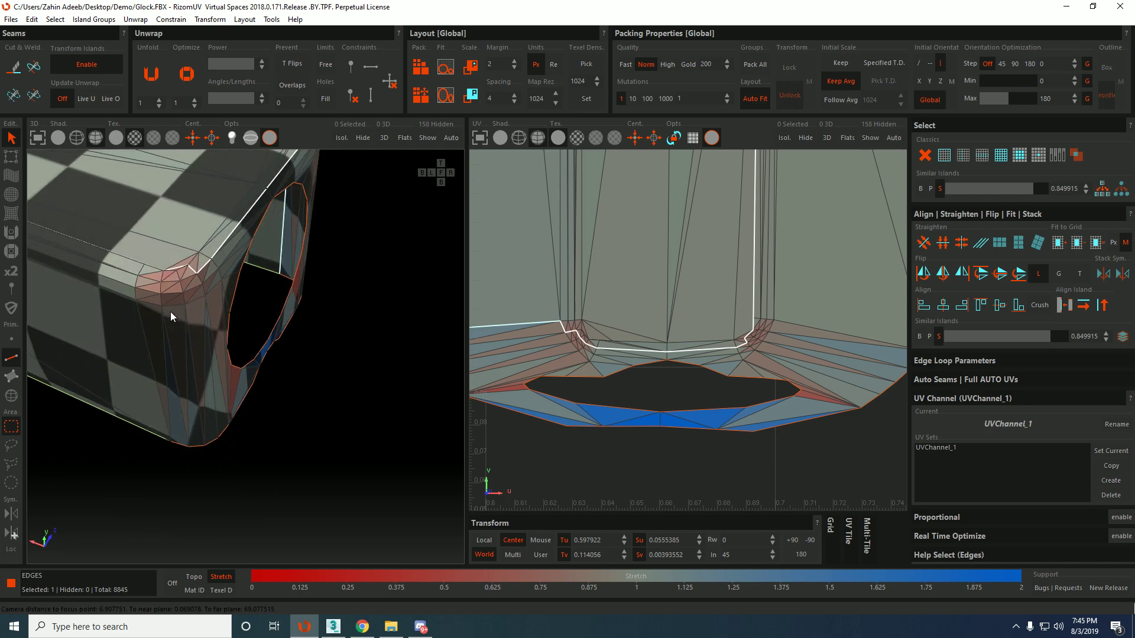
alt+drag(178, 272, 244, 239)
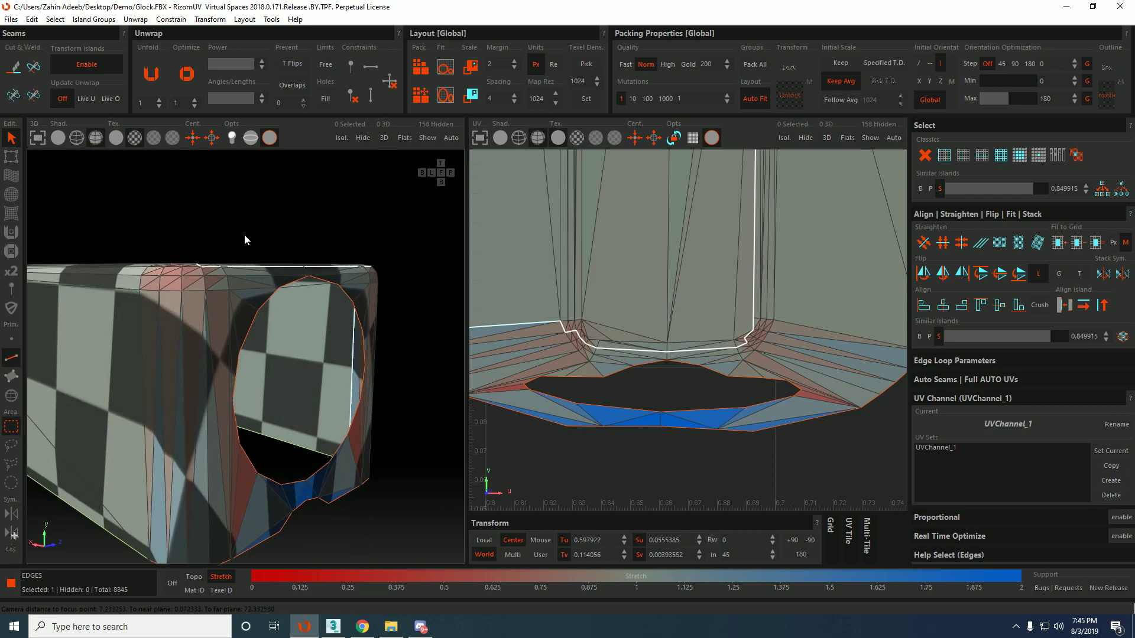
scroll(248, 396, down, 4)
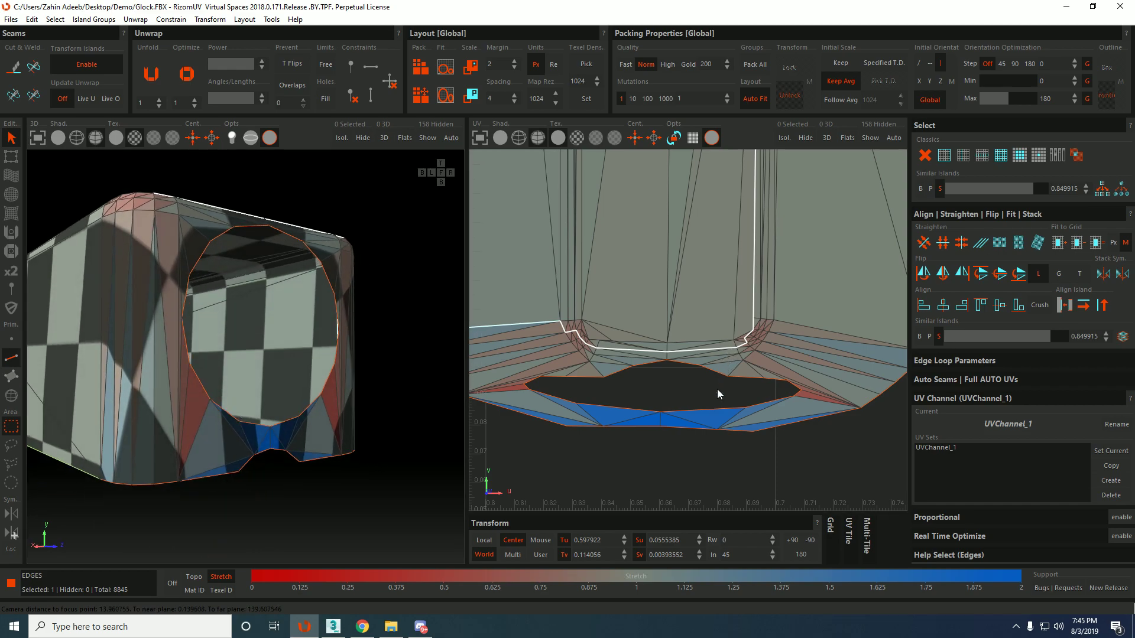
scroll(654, 414, down, 2)
click(751, 358)
scroll(739, 358, up, 3)
shift+click(736, 348)
key(c)
scroll(769, 357, down, 3)
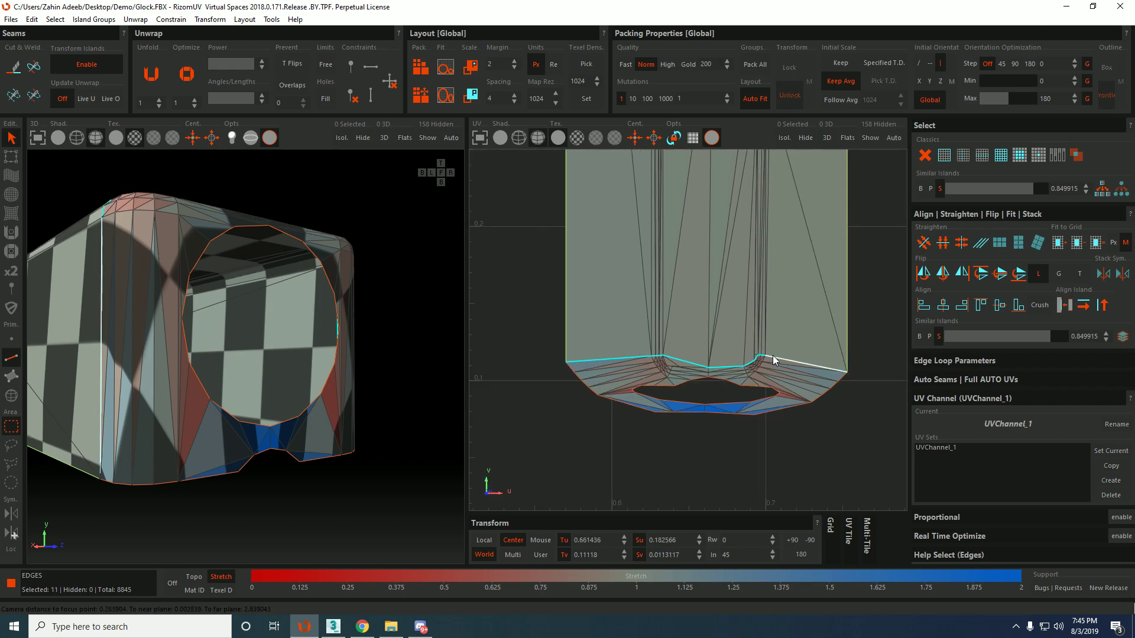
Select the cut-off rounded end in island mode and move it to the right of the remaining strips in UV space.
key(F4)
click(786, 384)
scroll(786, 384, down, 2)
middle_drag(786, 384, 999, 366)
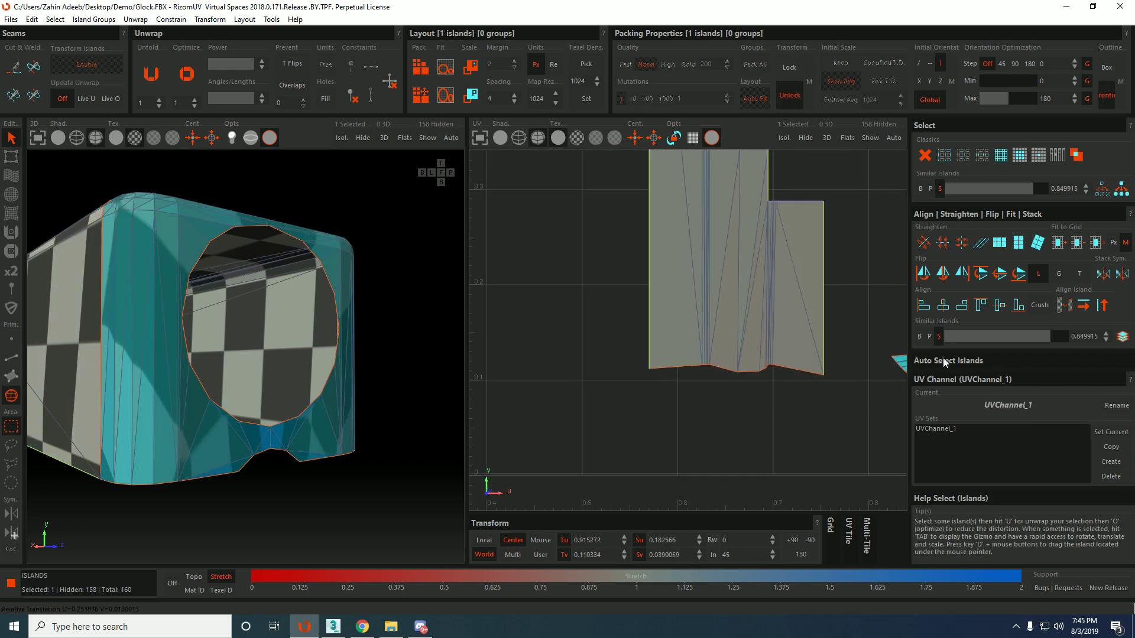
scroll(662, 343, down, 3)
Unfold the separated end island and optimize it several times.
key(u)
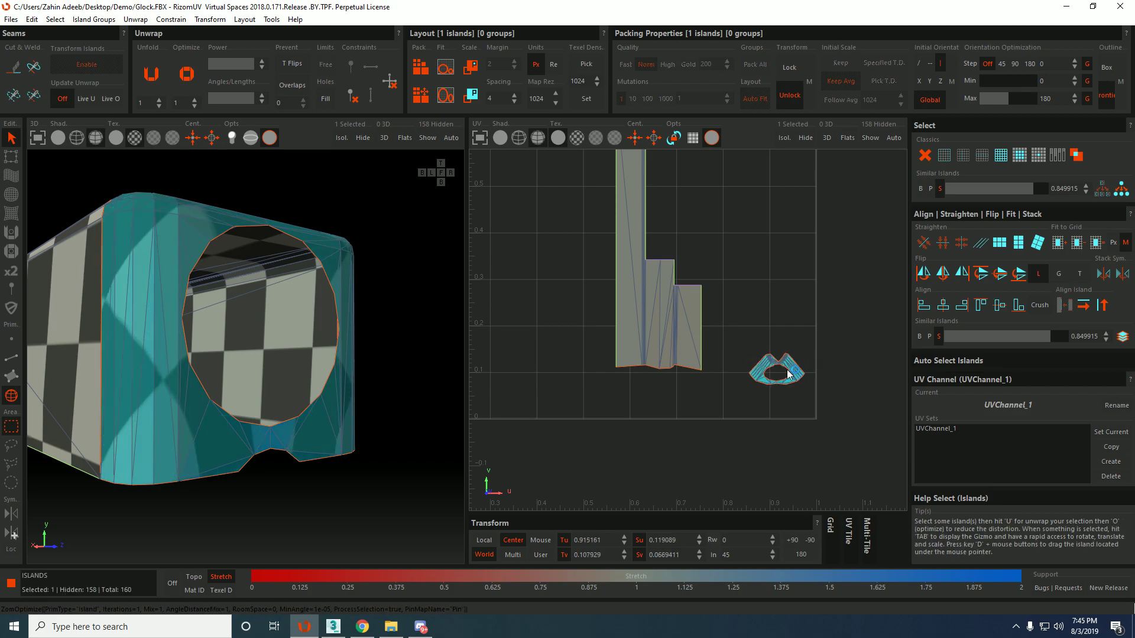
key(f)
key(o)
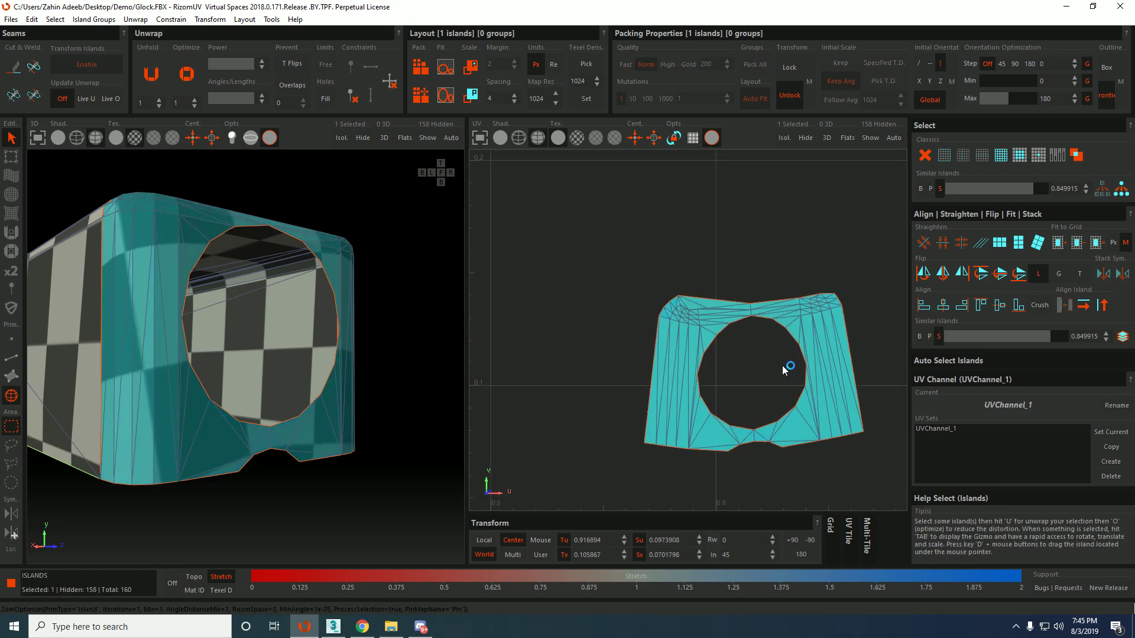
key(o)
key(o)
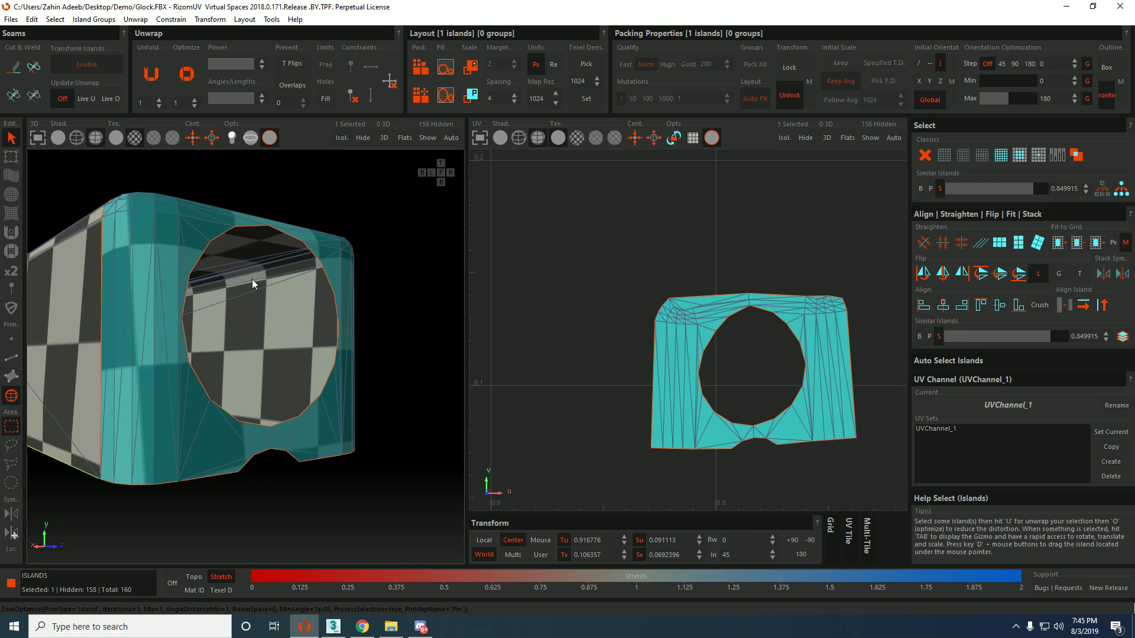
Examine the optimized end island's remaining stretch at its rounded corners and its checker pattern on the model.
alt+drag(254, 284, 258, 343)
click(734, 368)
scroll(674, 318, up, 5)
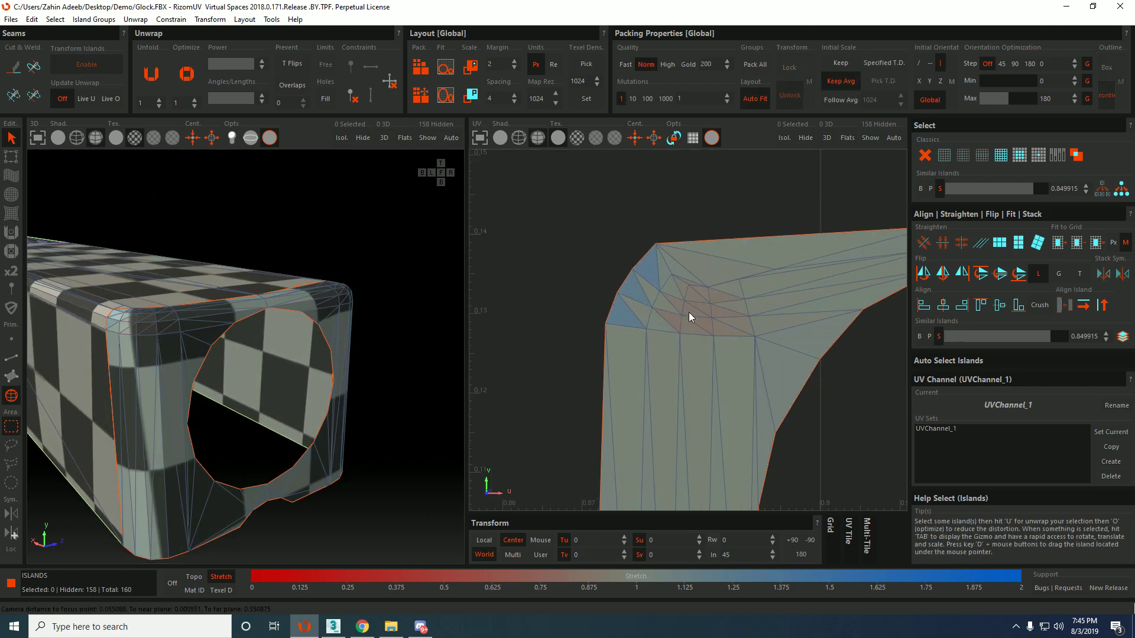
scroll(694, 296, down, 5)
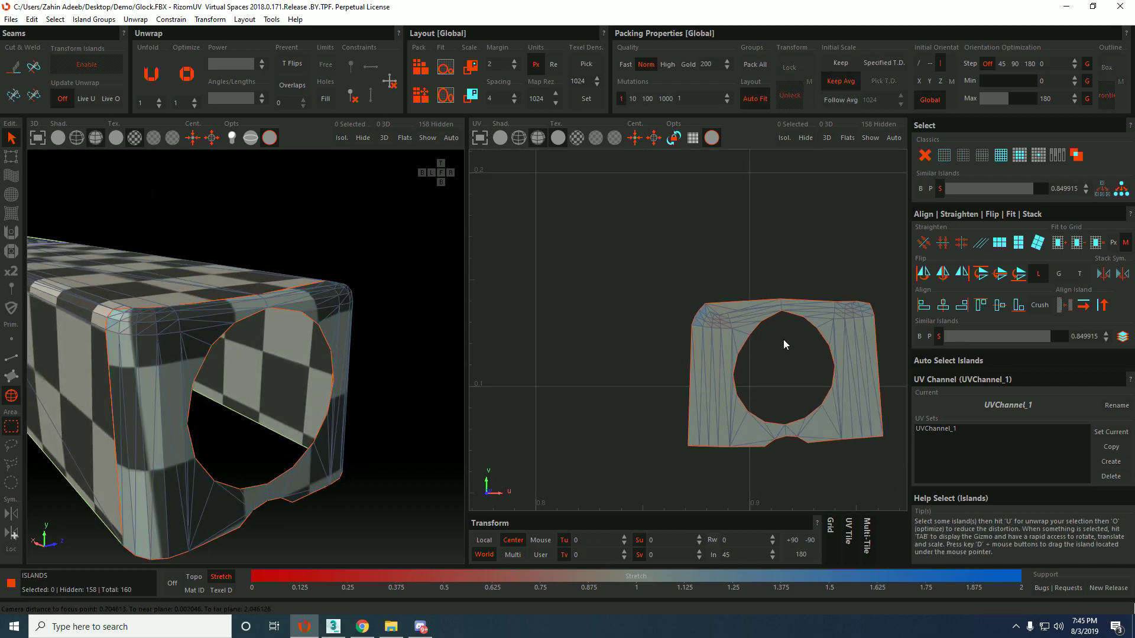
middle_drag(784, 339, 716, 351)
key(2)
scroll(668, 316, up, 5)
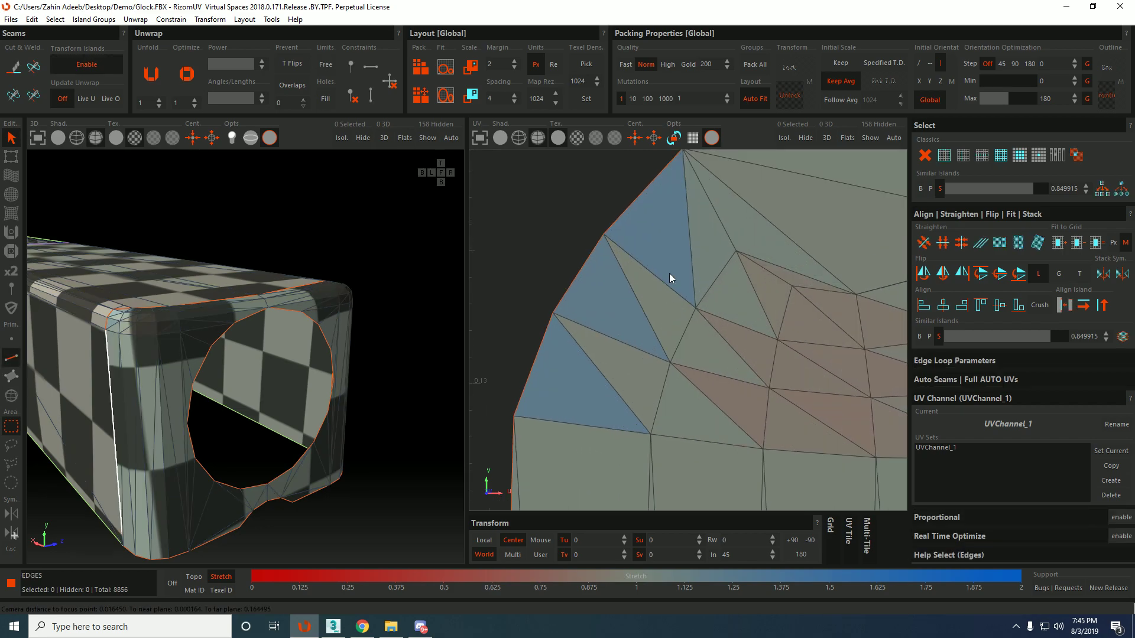
scroll(761, 367, down, 8)
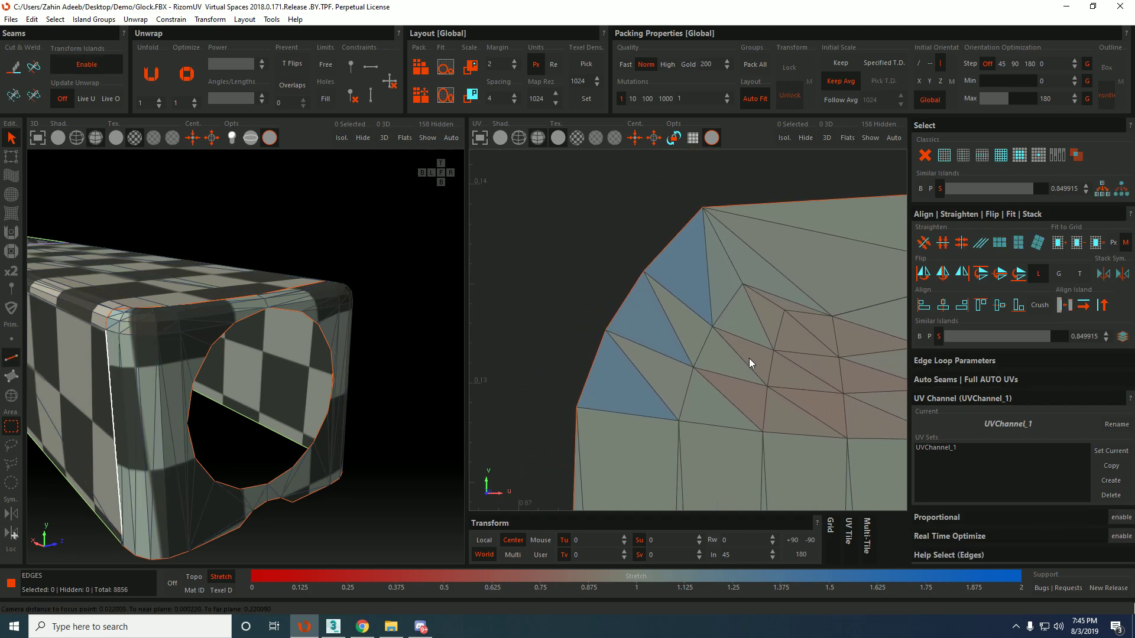
scroll(845, 376, up, 3)
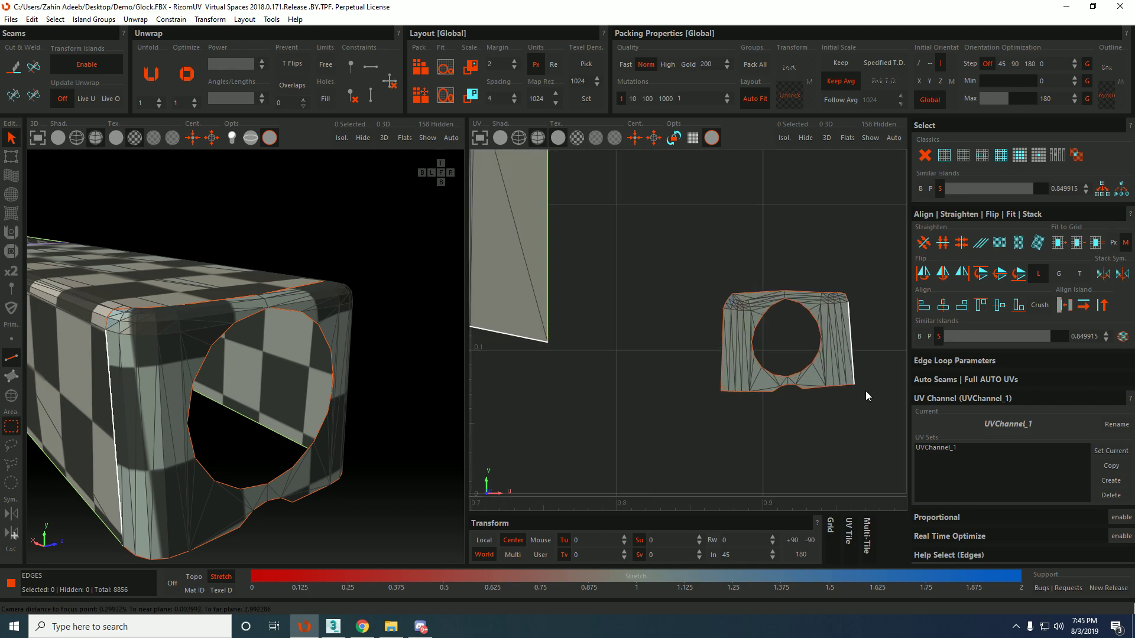
Constrain the end island's upper edge to horizontal and its two outer side edges to vertical.
key(4)
click(833, 368)
scroll(842, 353, up, 2)
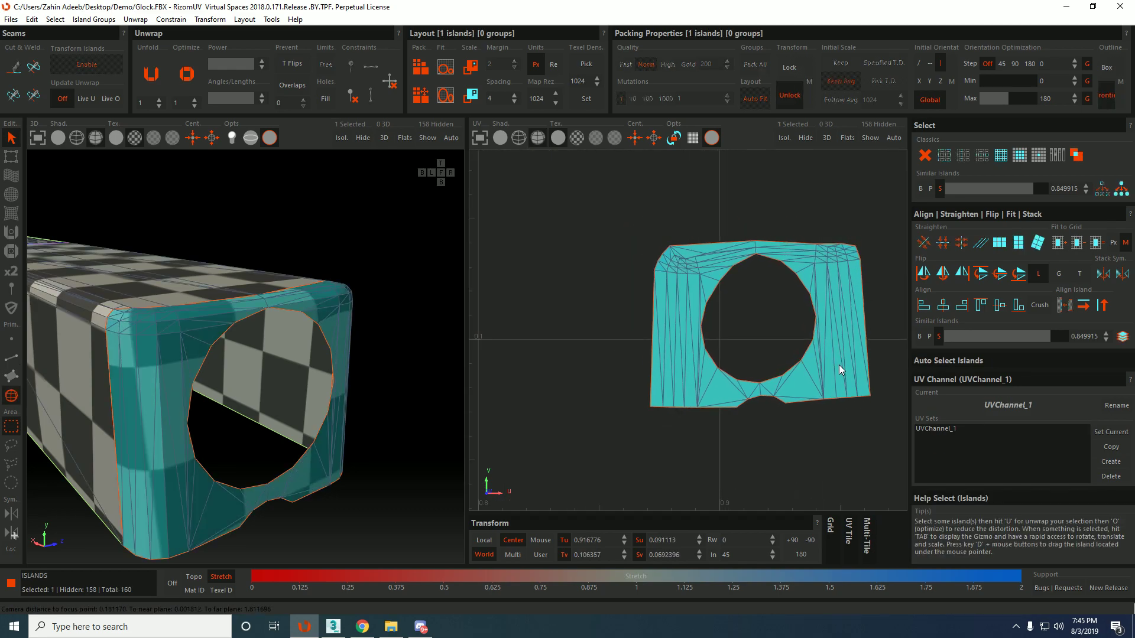
key(2)
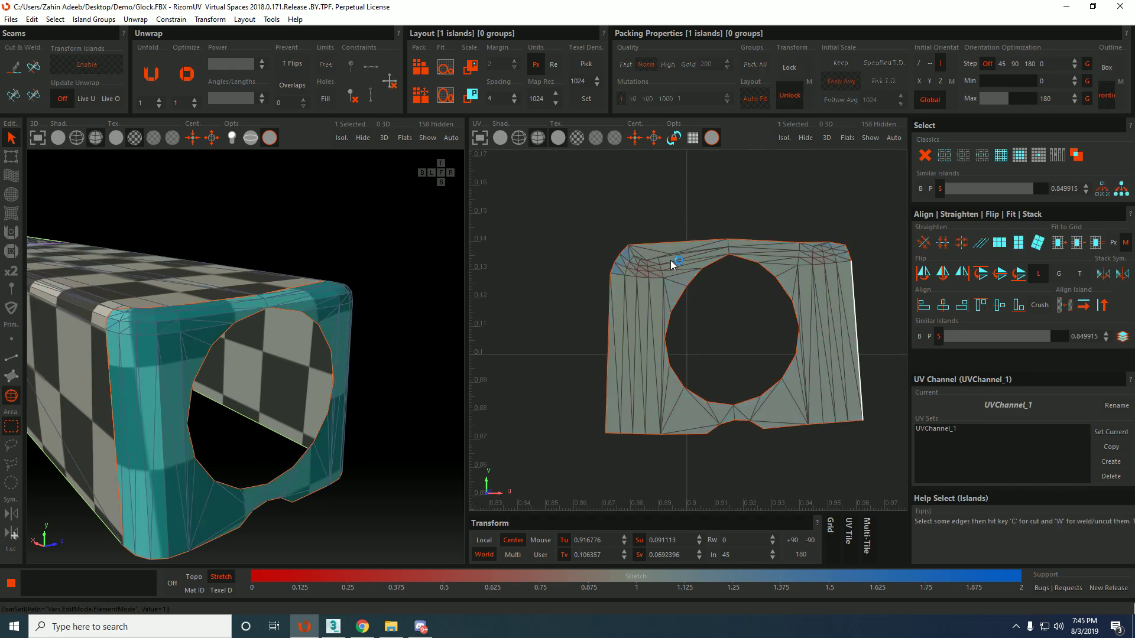
click(784, 242)
key(shift+h)
click(610, 314)
shift+click(858, 337)
key(shift+v)
Constrain the end island's lower edges on both sides of the notch to horizontal.
drag(612, 435, 697, 434)
shift+click(858, 421)
key(shift+h)
key(F4)
key(F2)
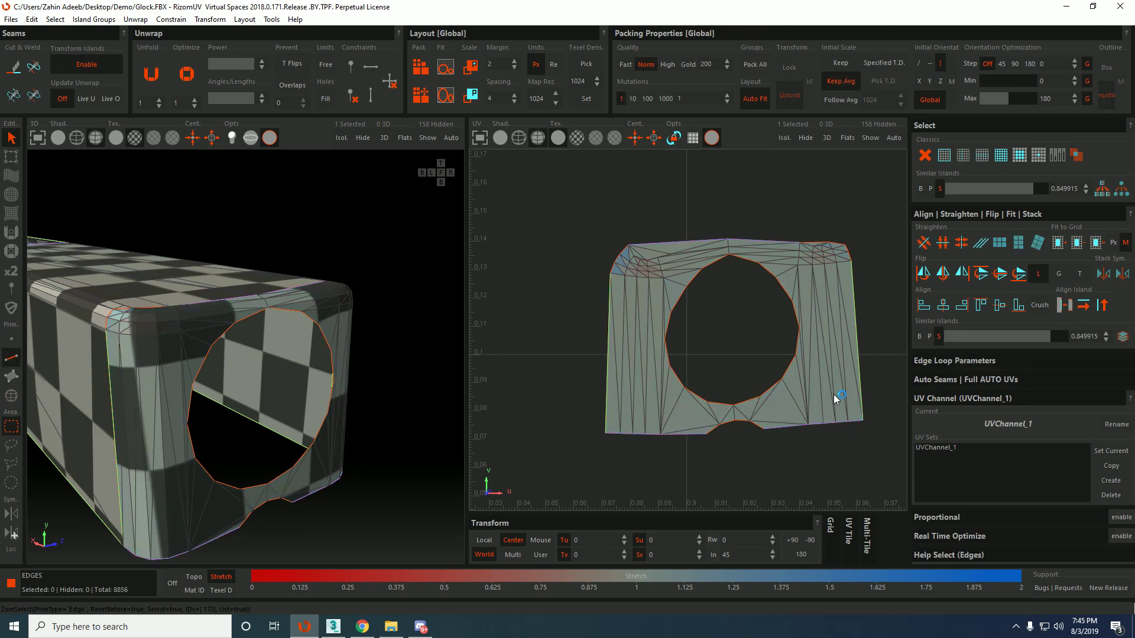
Optimize the end island repeatedly in island mode so its outline follows the edge constraints.
key(F4)
key(o)
key(o)
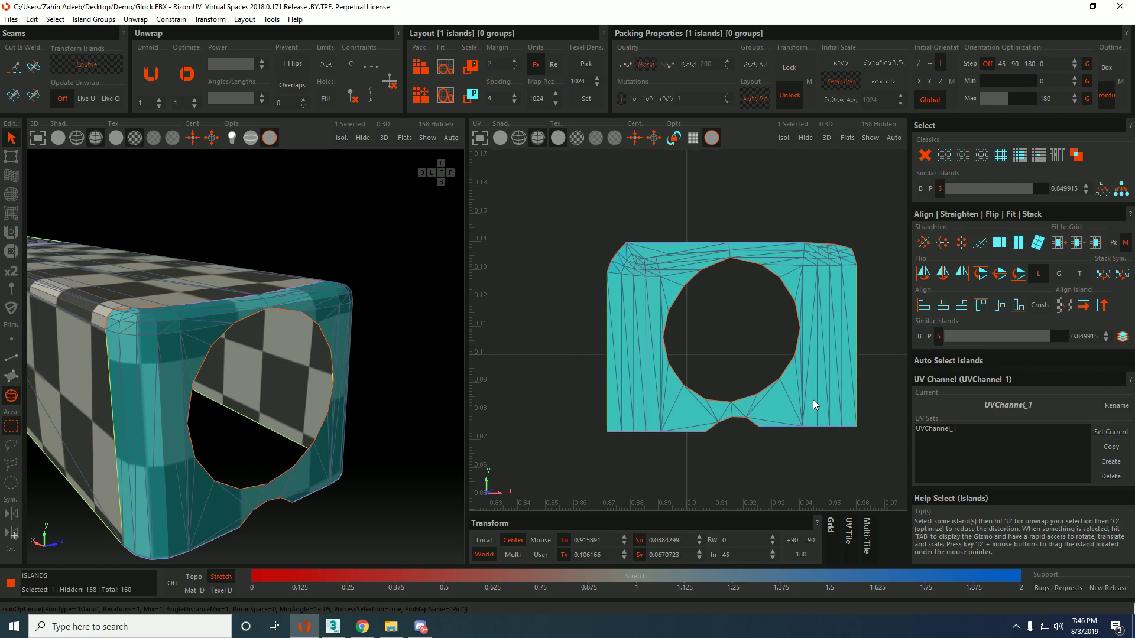
click(713, 322)
scroll(628, 253, up, 3)
scroll(661, 268, down, 5)
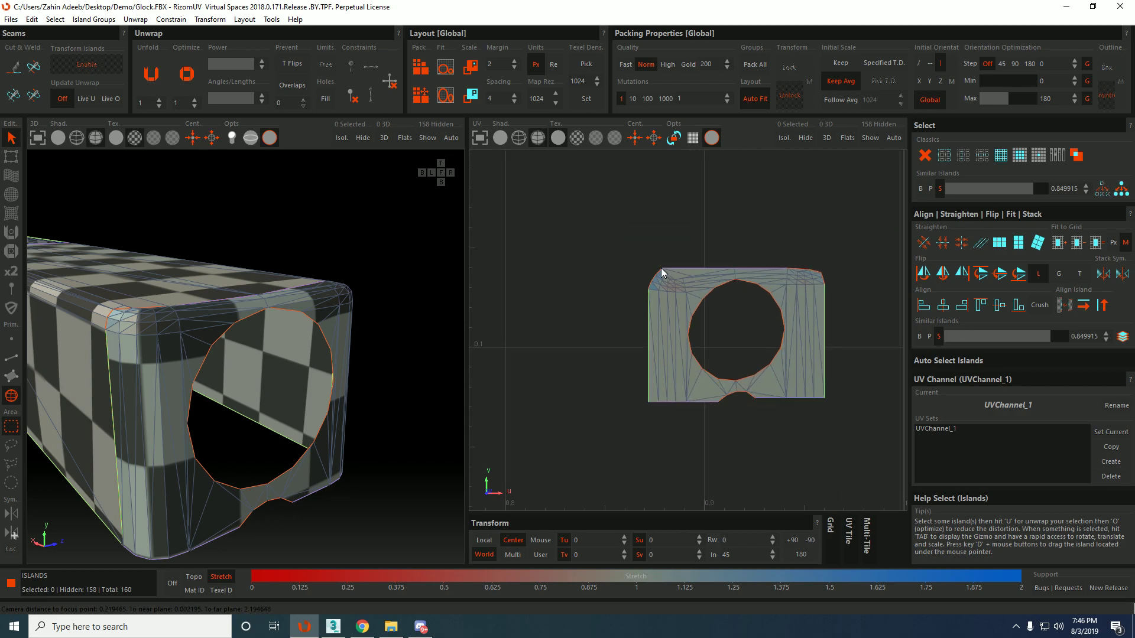
Examine the straightened end island's slanted corner edges and the checker pattern around the slide's end on the model.
scroll(661, 268, up, 3)
key(F2)
click(666, 269)
scroll(738, 259, down, 3)
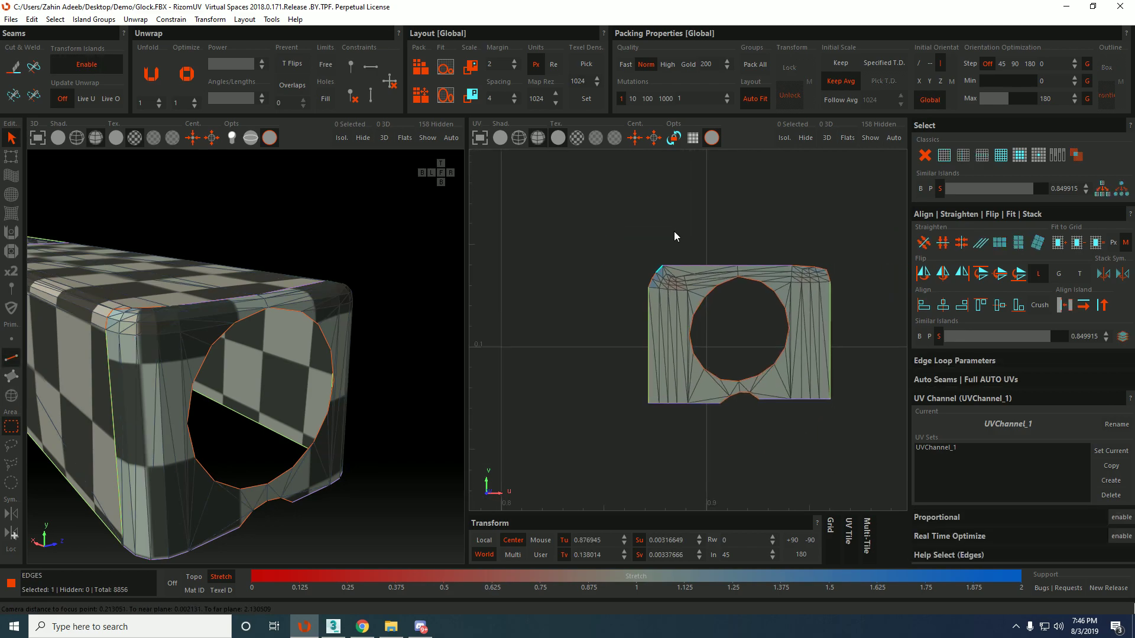
scroll(822, 272, up, 3)
scroll(722, 272, down, 4)
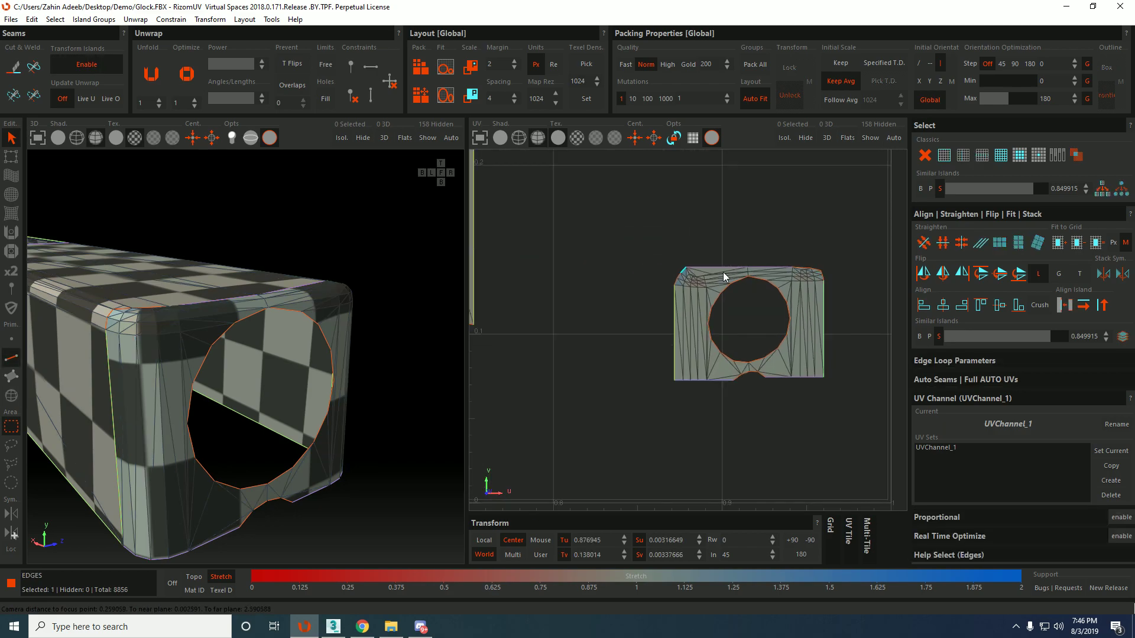
key(F4)
click(816, 316)
mouse_move(310, 305)
alt+mouse_down()
mouse_move(324, 322)
mouse_move(306, 308)
alt+mouse_up()
scroll(306, 307, down, 3)
scroll(725, 280, up, 5)
alt+middle_drag(322, 308, 424, 307)
alt+drag(360, 311, 379, 251)
click(689, 236)
scroll(684, 211, down, 3)
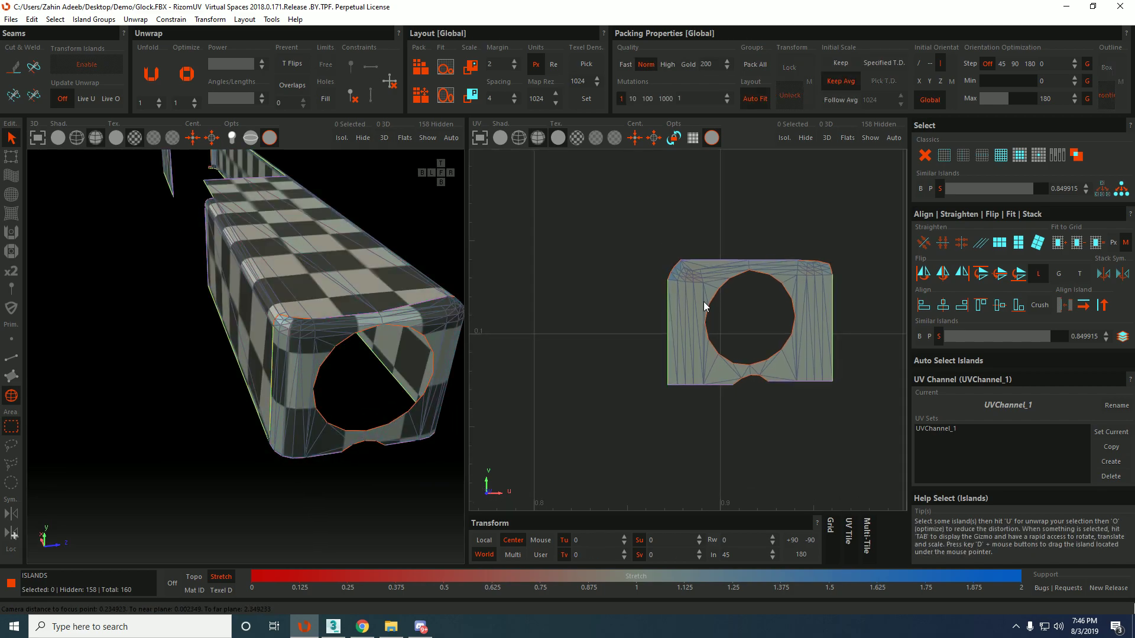
scroll(302, 271, down, 5)
alt+drag(303, 271, 356, 219)
key(F4)
scroll(285, 201, down, 3)
alt+middle_drag(285, 201, 293, 238)
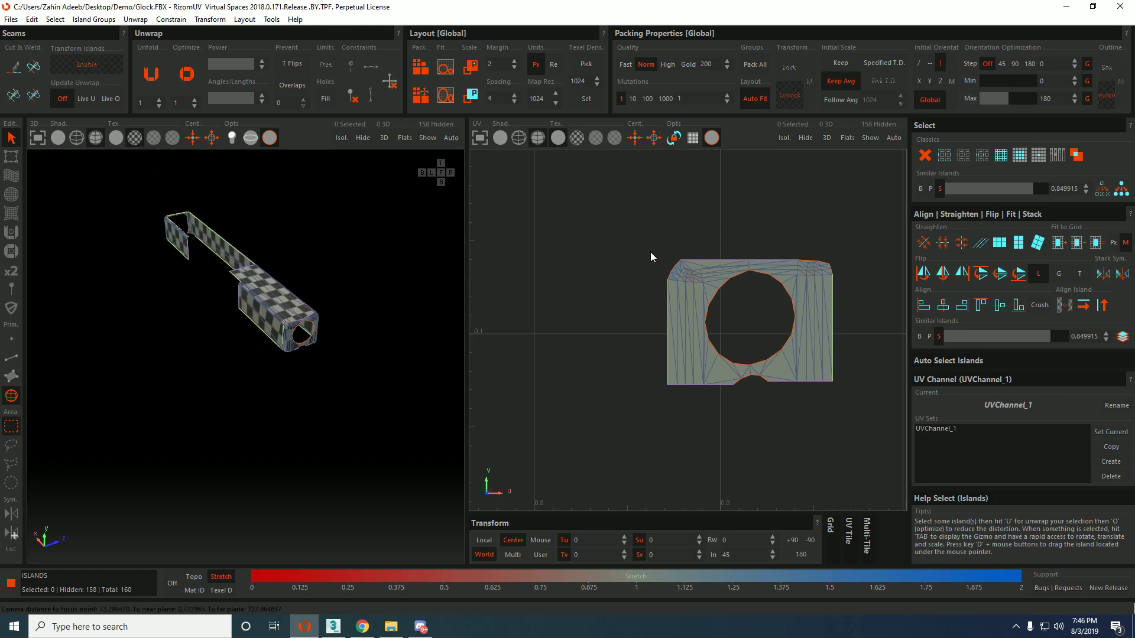
Clear the island selection and bring the rest of the Glock's islands back into view.
key(F2)
key(F4)
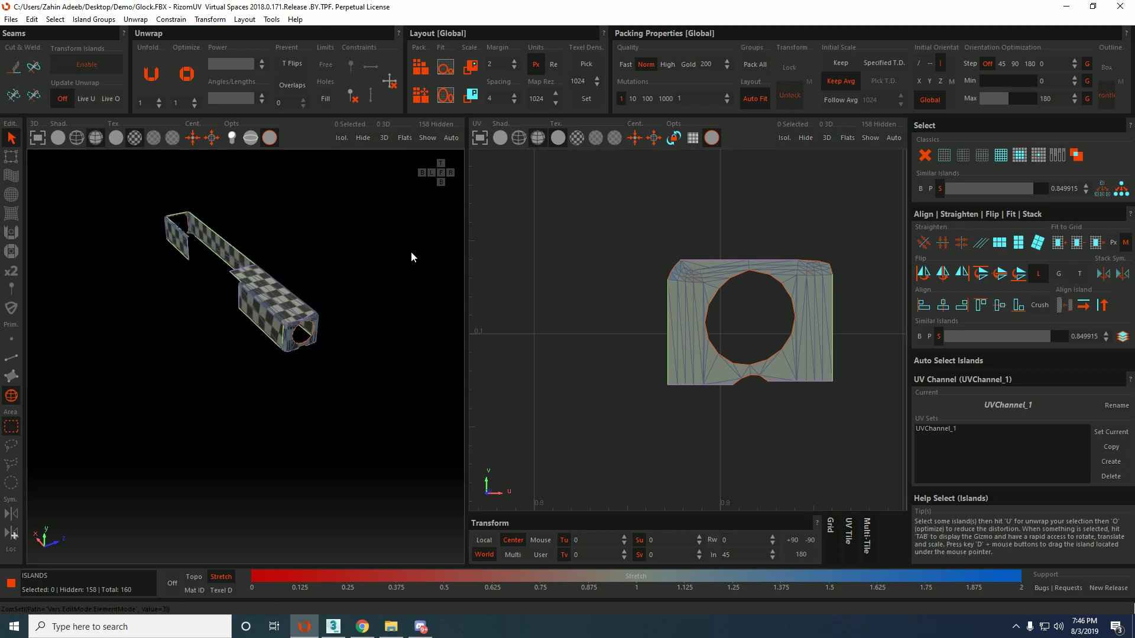
click(373, 259)
key(shift+h)
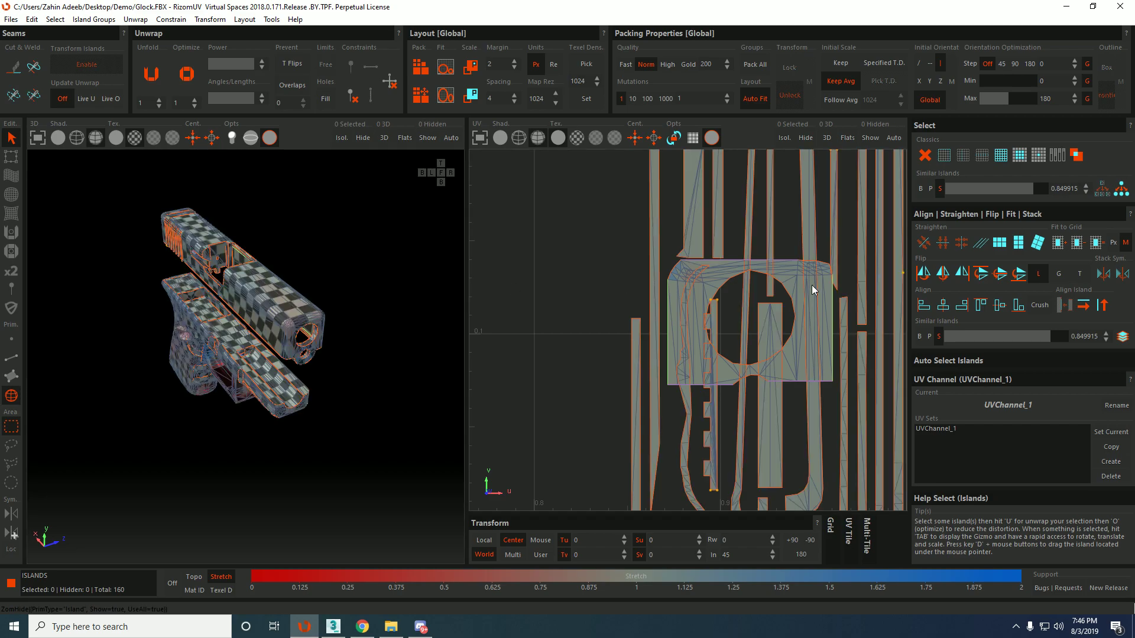
scroll(722, 279, down, 5)
scroll(608, 244, up, 4)
scroll(623, 245, down, 4)
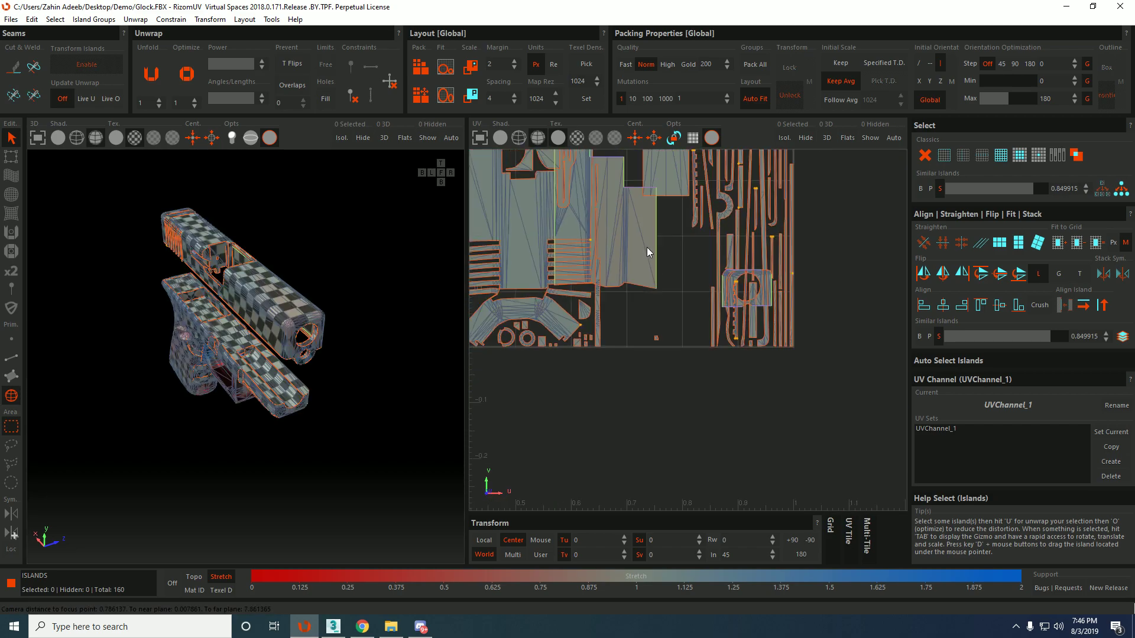
Select the slide's inner strip island and its end island together and move them below the UV tile in isolation.
key(ctrl+z)
click(641, 240)
ctrl+click(759, 298)
scroll(763, 294, down, 5)
middle_drag(764, 295, 739, 403)
middle_drag(745, 454, 686, 295)
scroll(690, 301, down, 2)
scroll(689, 323, up, 7)
Constrain the strip island's uneven lower edges to horizontal and optimize the island so they straighten.
key(F2)
scroll(650, 358, up, 3)
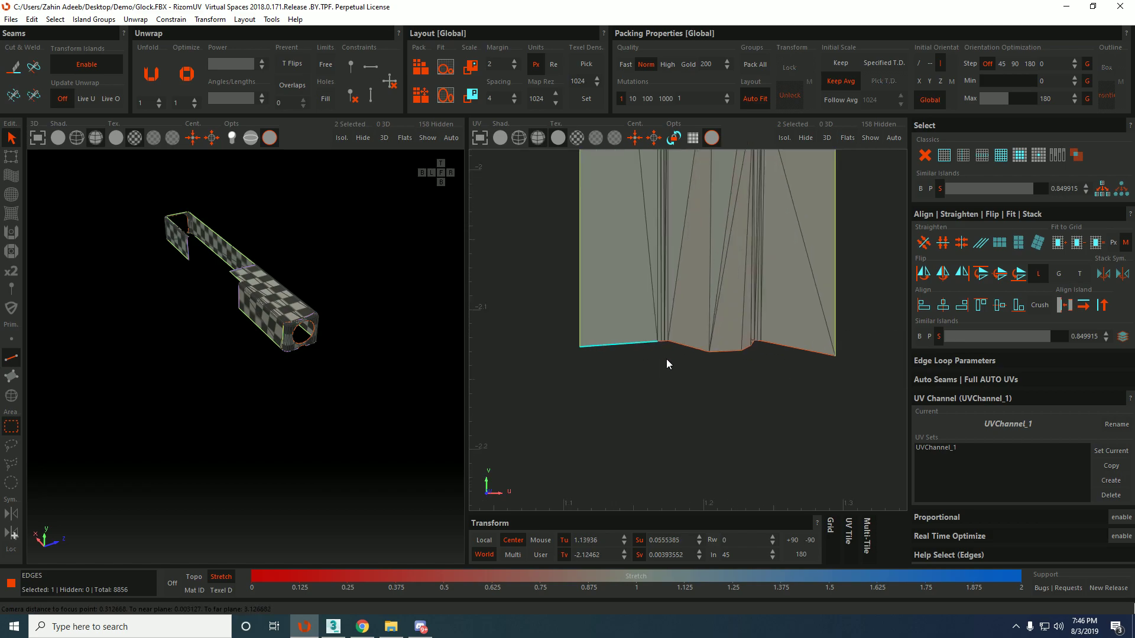
click(792, 352)
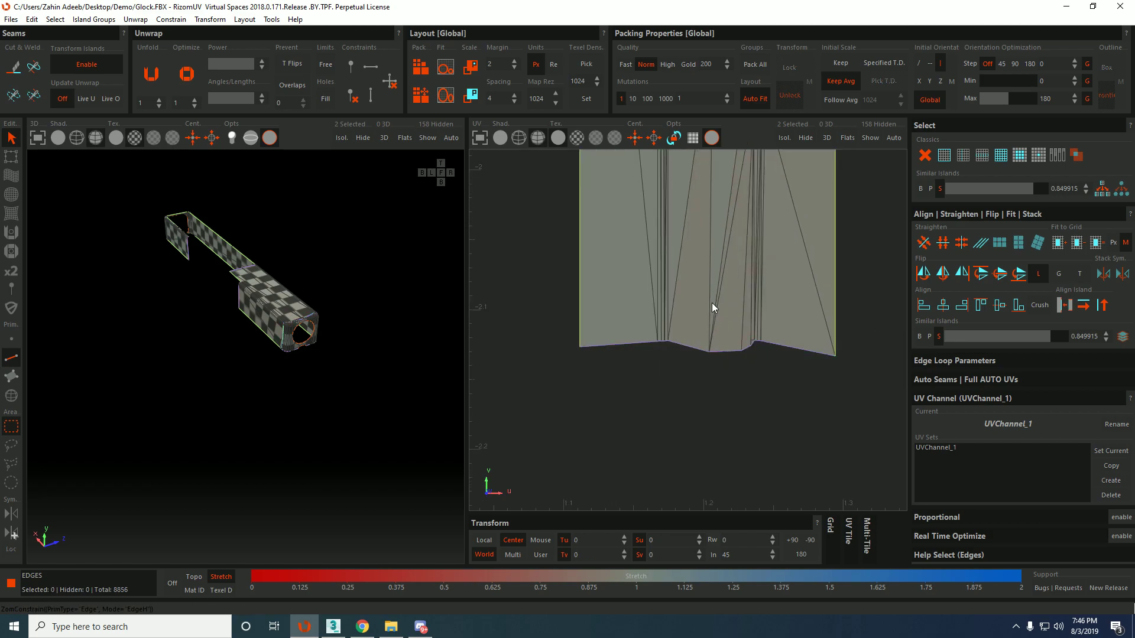
scroll(709, 278, down, 4)
key(F4)
key(u)
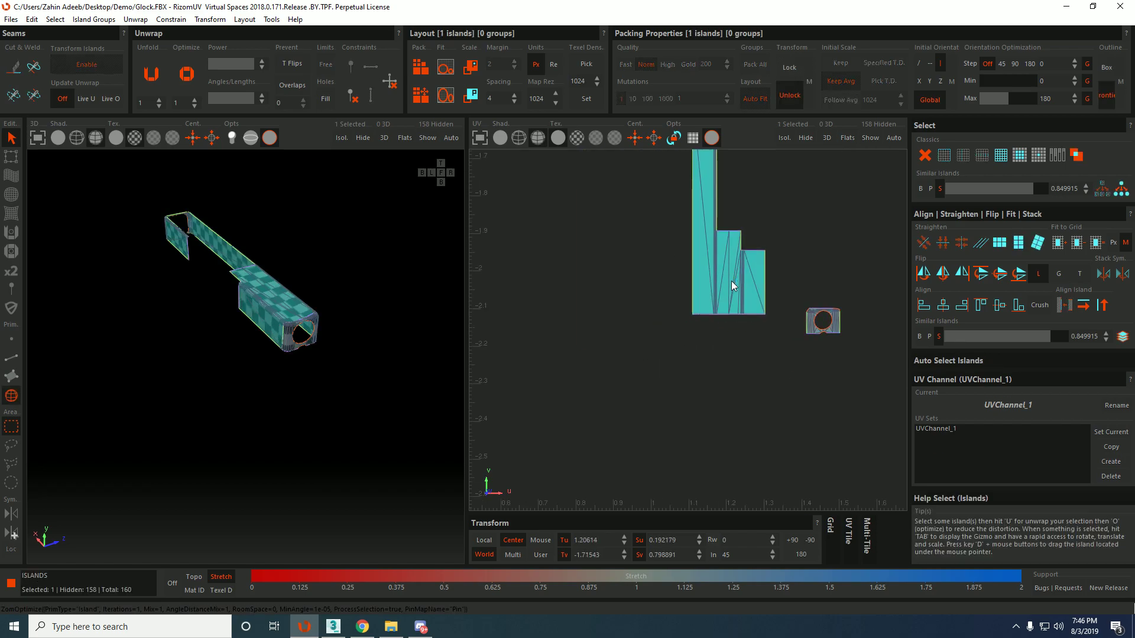
Deselect the strip island and show all hidden islands of the model again.
click(786, 254)
middle_drag(760, 162, 771, 310)
middle_drag(753, 211, 754, 262)
scroll(722, 286, down, 5)
mouse_move(671, 262)
middle_down()
mouse_move(705, 415)
mouse_move(747, 523)
middle_up()
scroll(680, 307, up, 3)
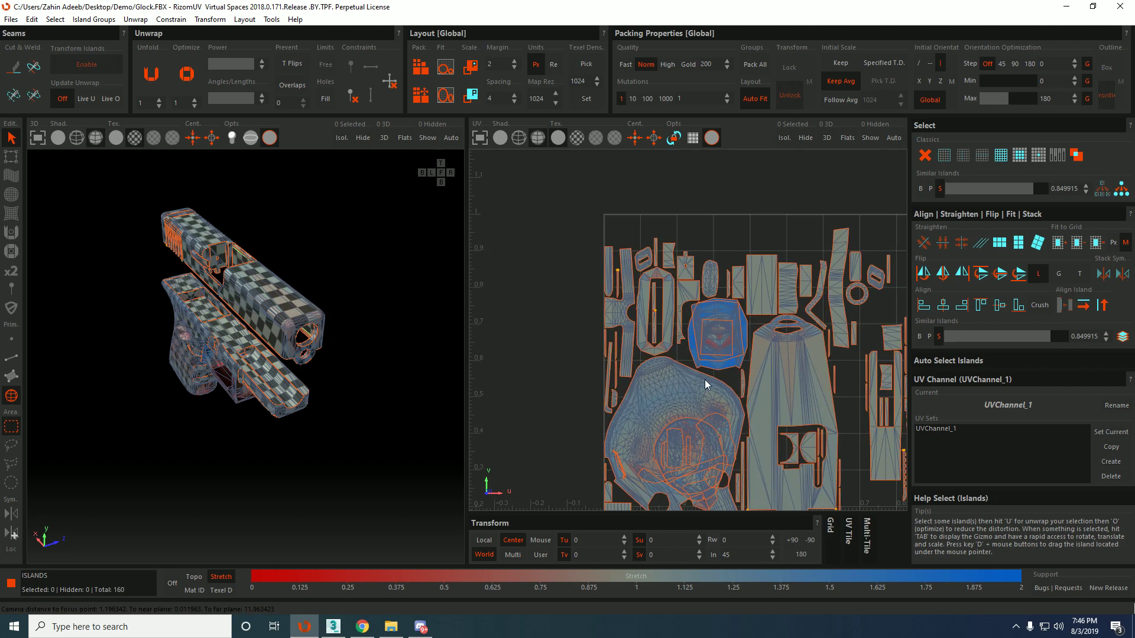
Move the distorted handle island outside the UV tile to its upper left and isolate it.
click(690, 389)
scroll(680, 389, down, 4)
drag(680, 389, 612, 304)
scroll(613, 298, up, 5)
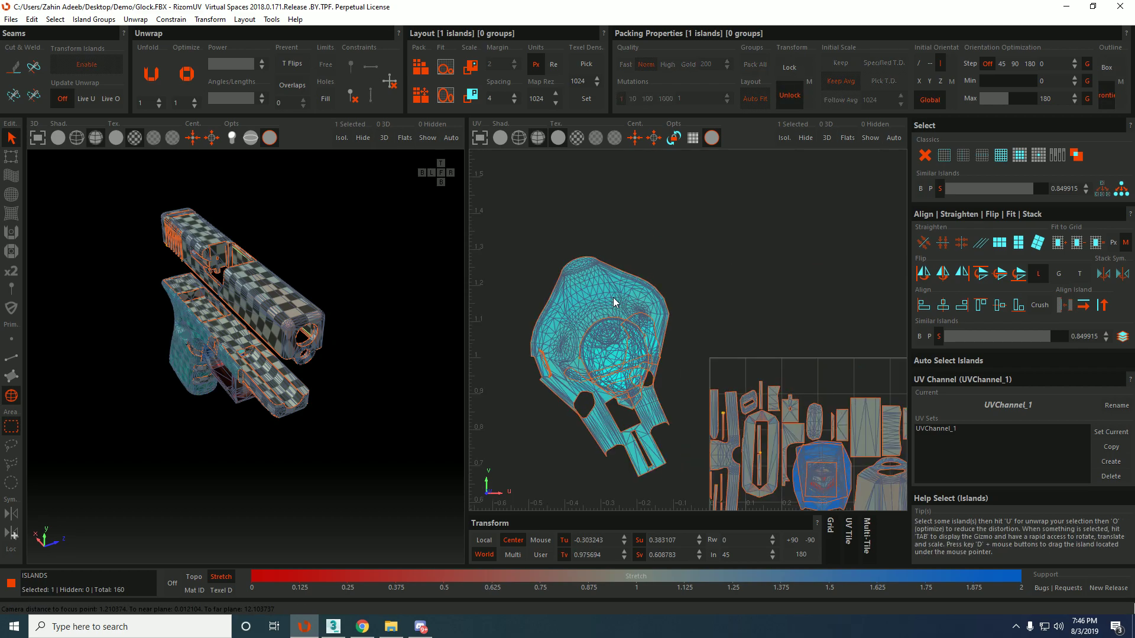
key(i)
Examine the handle island's stretch and edges around the beavertail and the front of the grip.
alt+drag(239, 302, 226, 236)
scroll(339, 335, up, 4)
scroll(241, 254, up, 6)
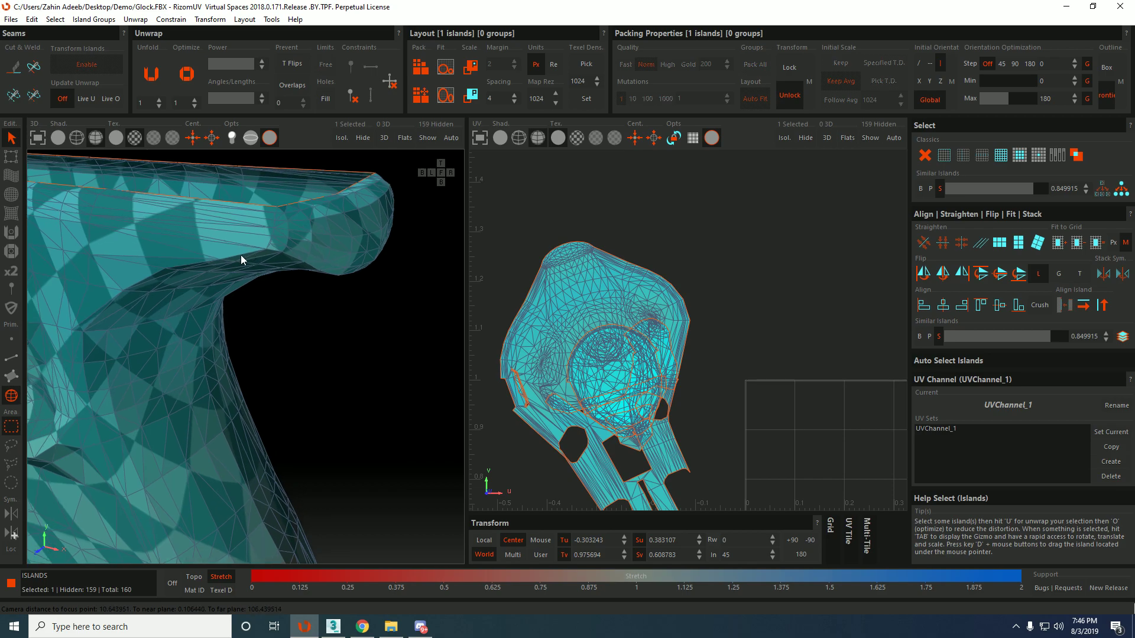
key(F2)
scroll(274, 224, up, 3)
click(279, 207)
scroll(279, 206, down, 3)
mouse_move(274, 248)
alt+mouse_down()
mouse_move(230, 210)
mouse_move(280, 233)
alt+mouse_up()
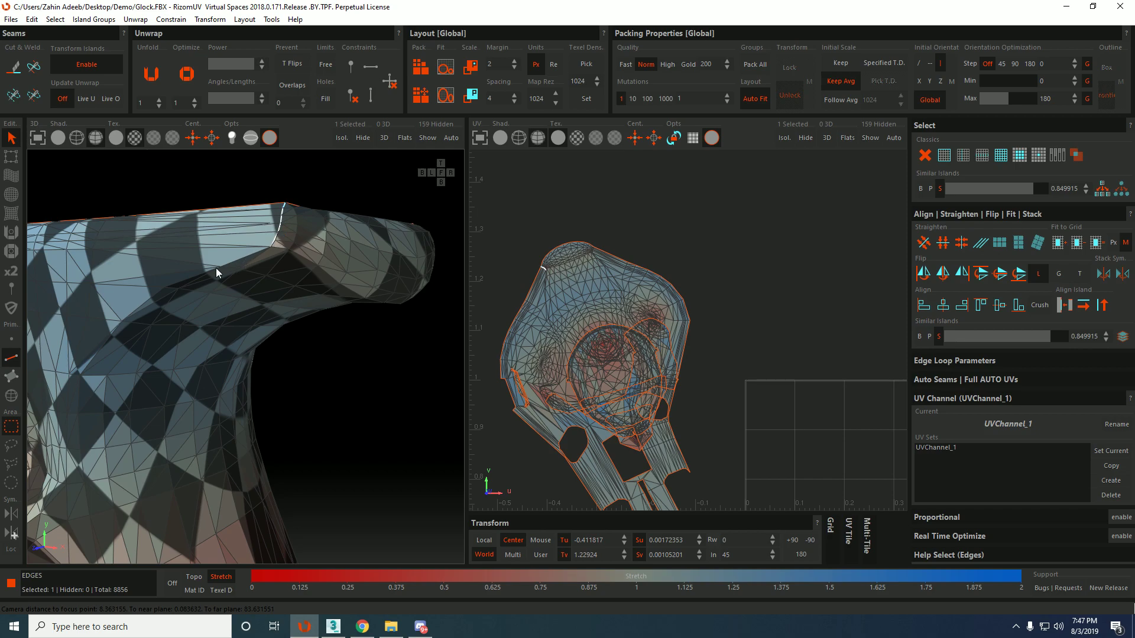
scroll(216, 267, down, 4)
alt+drag(187, 304, 367, 319)
Select the centre edges down the front of the grip, across its separate bands to the lower rim, and cut them.
click(306, 380)
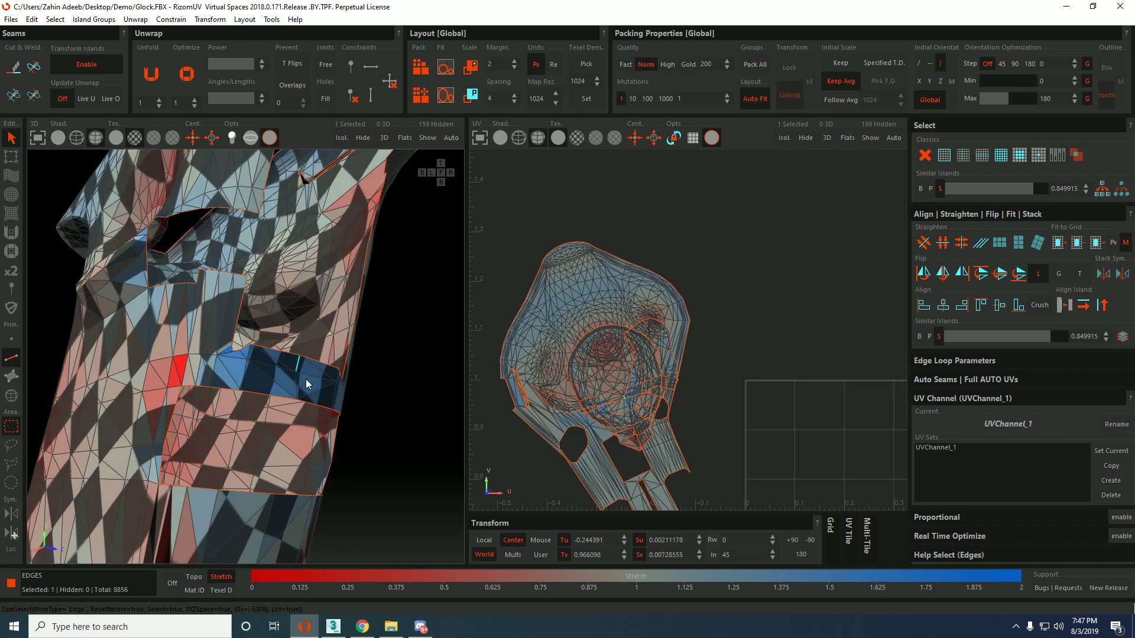
alt+drag(300, 406, 282, 387)
ctrl+click(284, 297)
scroll(284, 300, down, 3)
scroll(282, 387, up, 1)
scroll(282, 387, up, 3)
ctrl+click(265, 413)
alt+middle_drag(265, 416, 269, 230)
ctrl+click(250, 426)
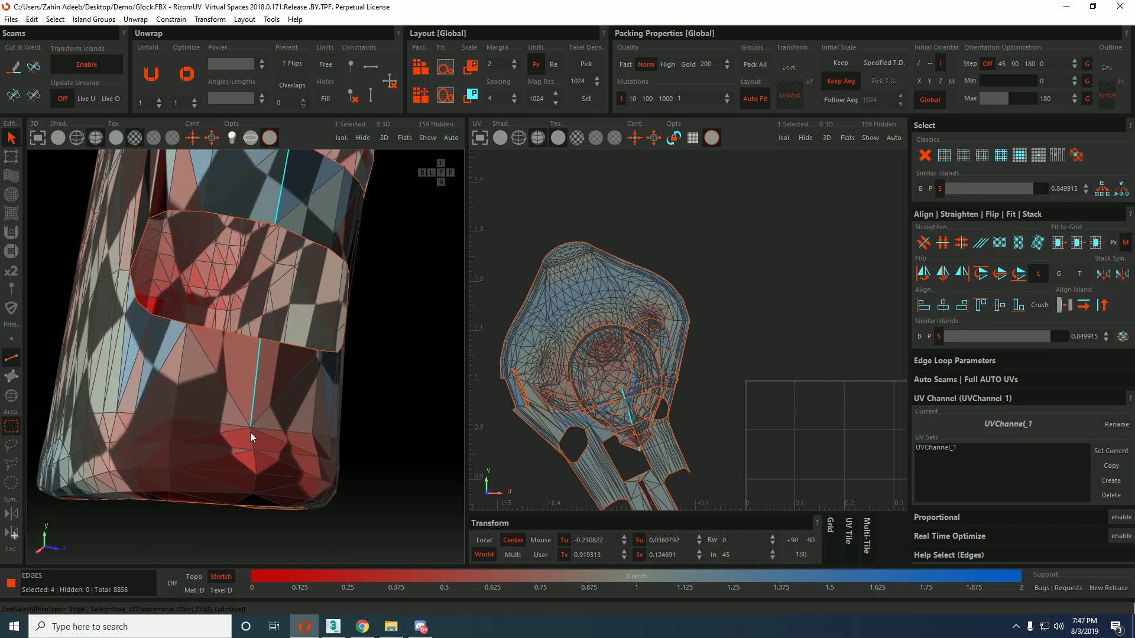
scroll(250, 428, down, 3)
alt+drag(249, 428, 248, 490)
shift+click(240, 516)
scroll(243, 461, down, 3)
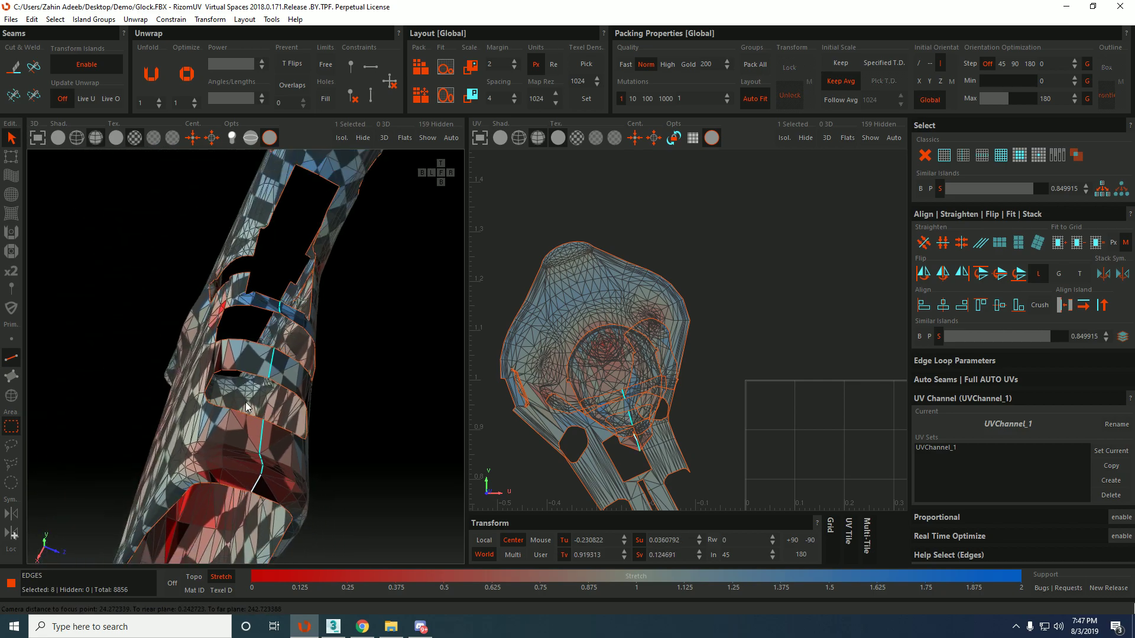
scroll(246, 405, down, 2)
alt+drag(246, 406, 273, 390)
key(c)
Select the edges bridging the openings along the frame's underside, including the one at the front tip, and cut them.
scroll(353, 294, up, 3)
click(347, 305)
shift+click(377, 272)
alt+drag(378, 271, 353, 284)
scroll(369, 295, down, 3)
scroll(353, 284, up, 2)
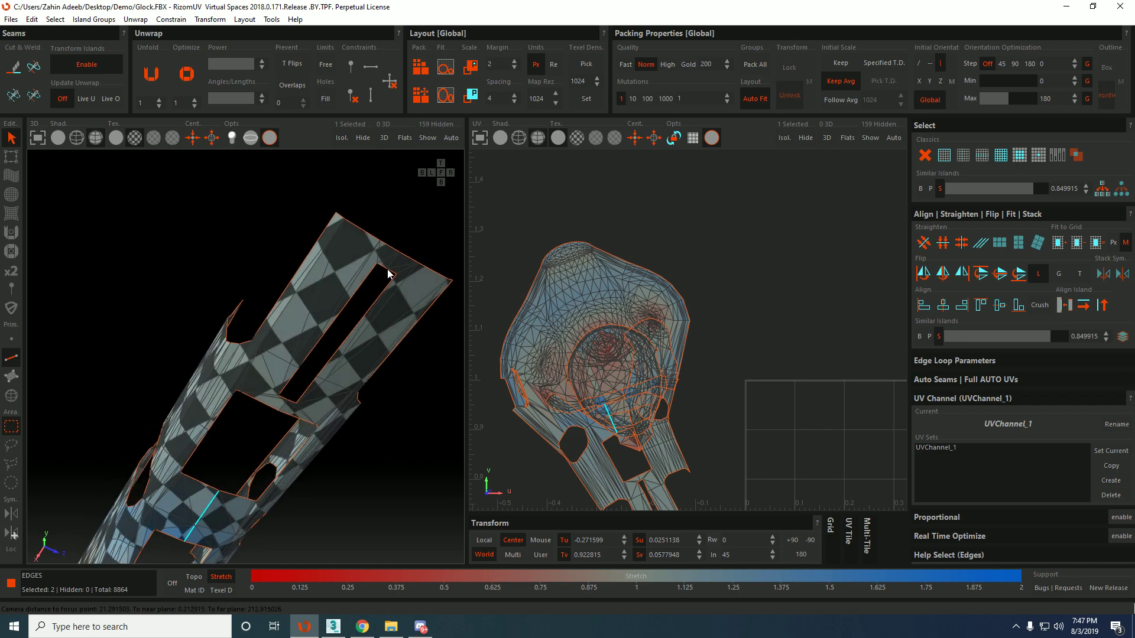
shift+click(396, 260)
scroll(301, 418, up, 2)
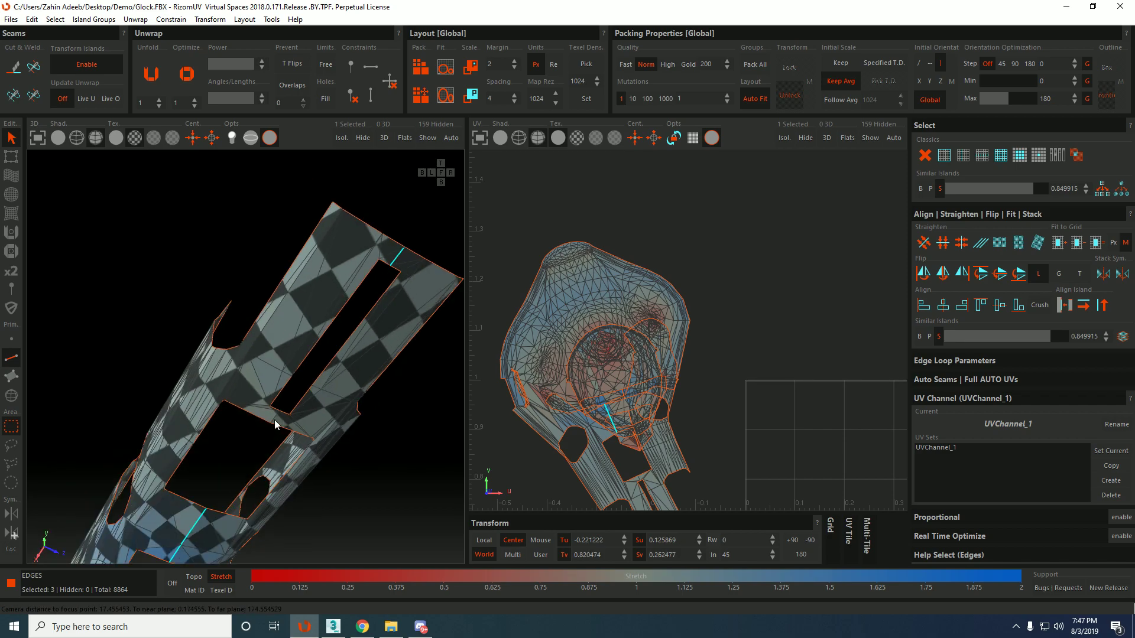
key(c)
Unfold the handle island in island mode using the new front seams.
scroll(283, 421, down, 5)
alt+drag(283, 421, 261, 418)
scroll(204, 456, up, 4)
key(F4)
scroll(207, 443, down, 5)
alt+middle_drag(210, 431, 234, 329)
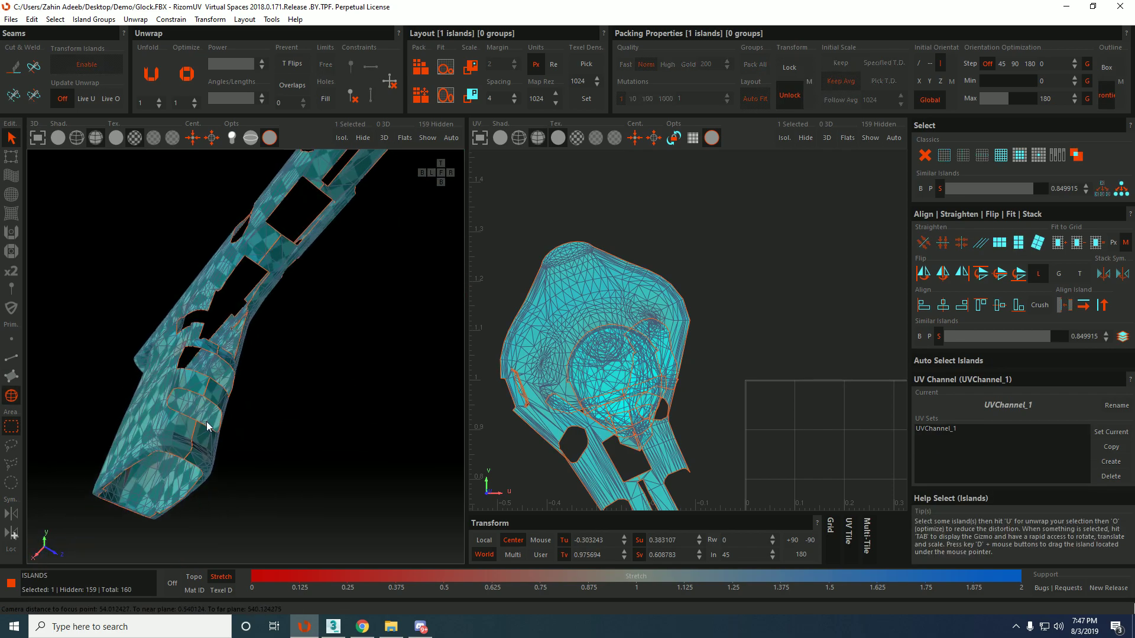
alt+drag(207, 425, 206, 447)
key(u)
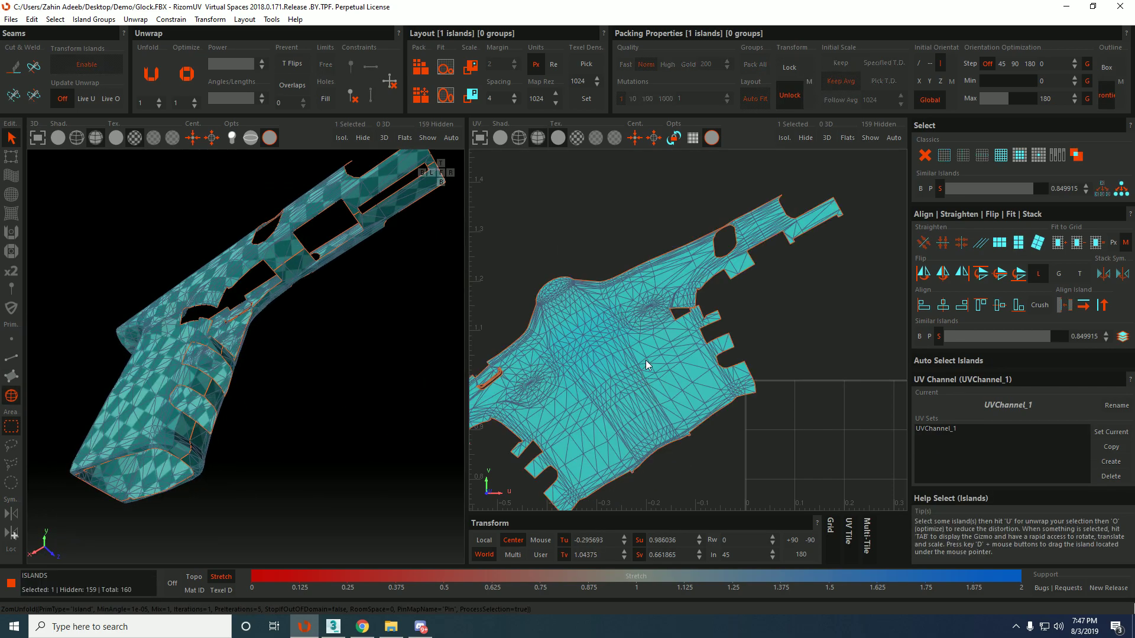
Rotate the unfolded handle island so its long arms run vertically and optimize it.
scroll(644, 359, down, 5)
scroll(643, 359, up, 4)
scroll(644, 360, down, 3)
drag(634, 278, 678, 284)
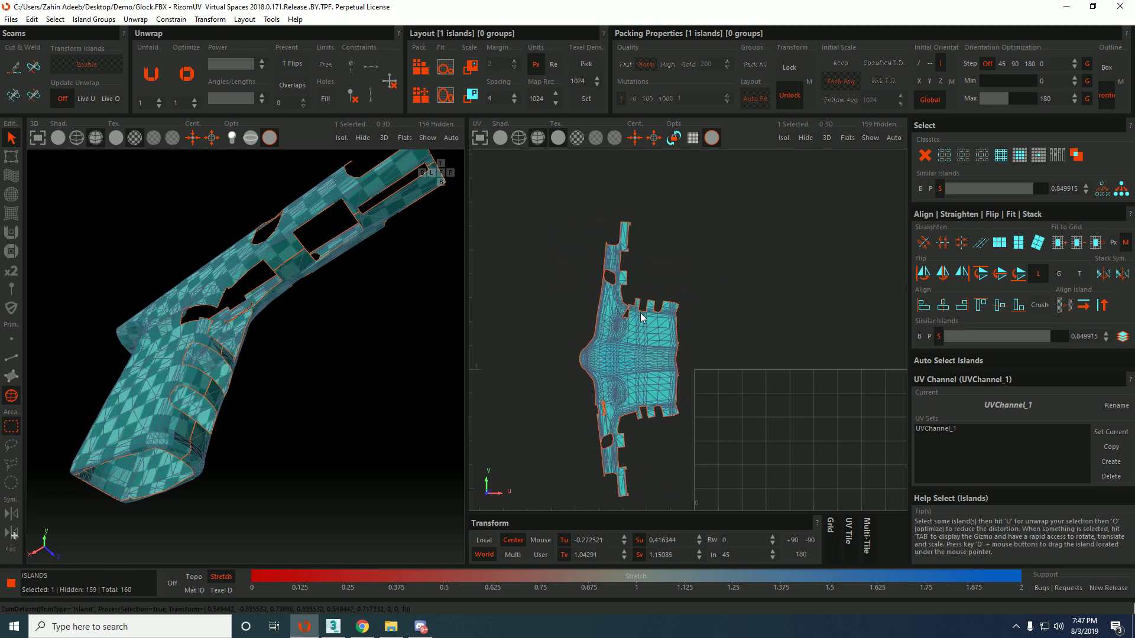
key(o)
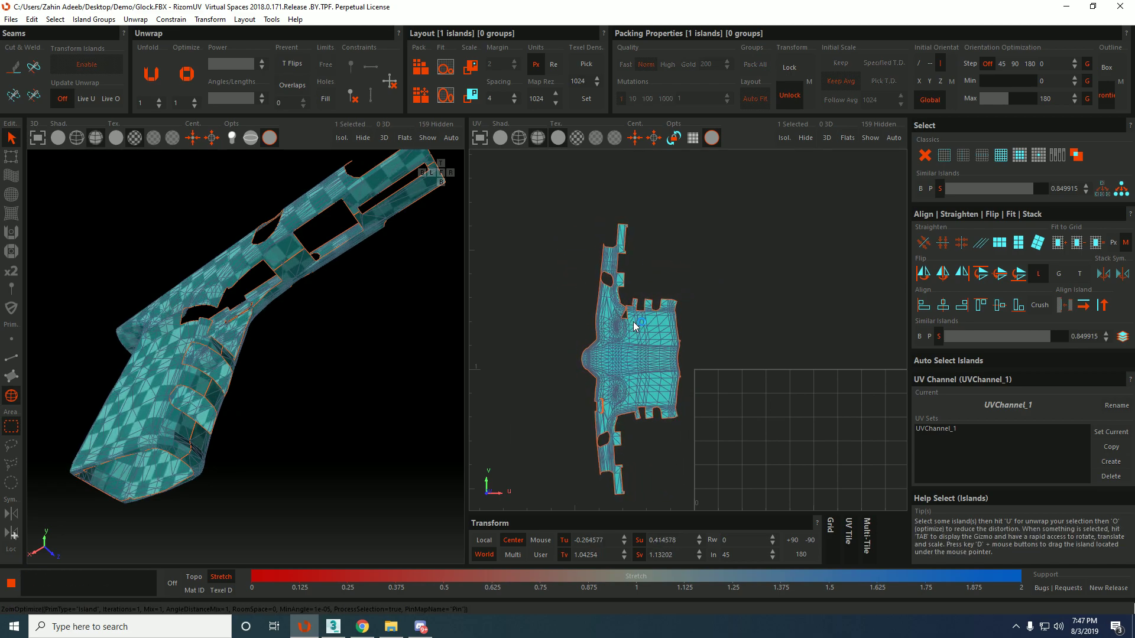
Examine the handle's checker pattern and stretch along the back of the grip and under the beavertail.
scroll(250, 370, up, 5)
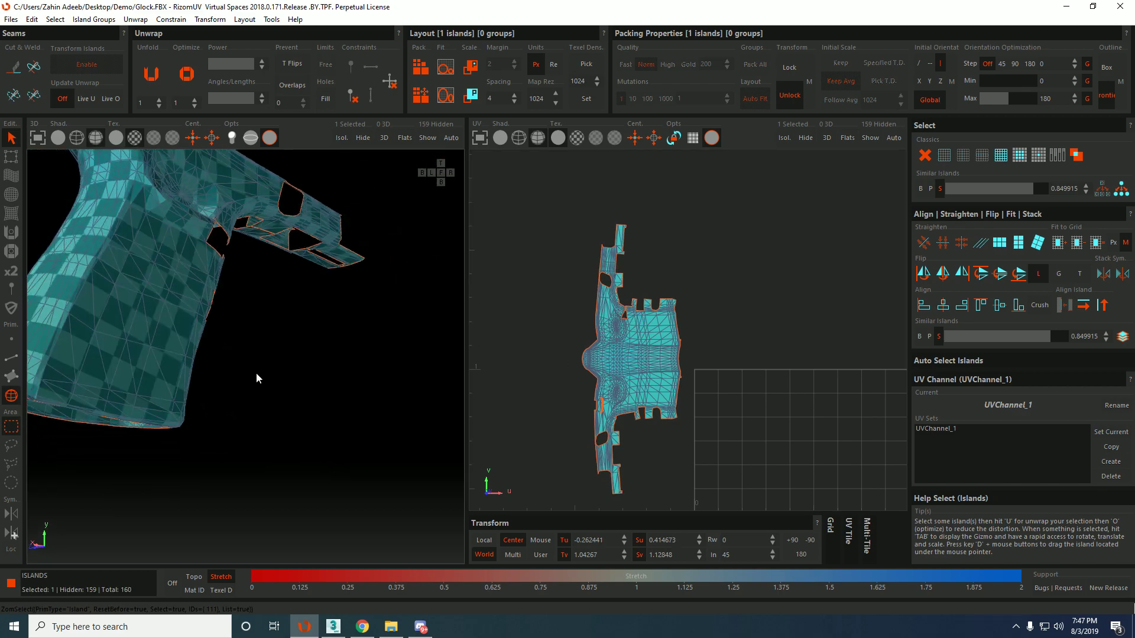
alt+drag(193, 260, 221, 247)
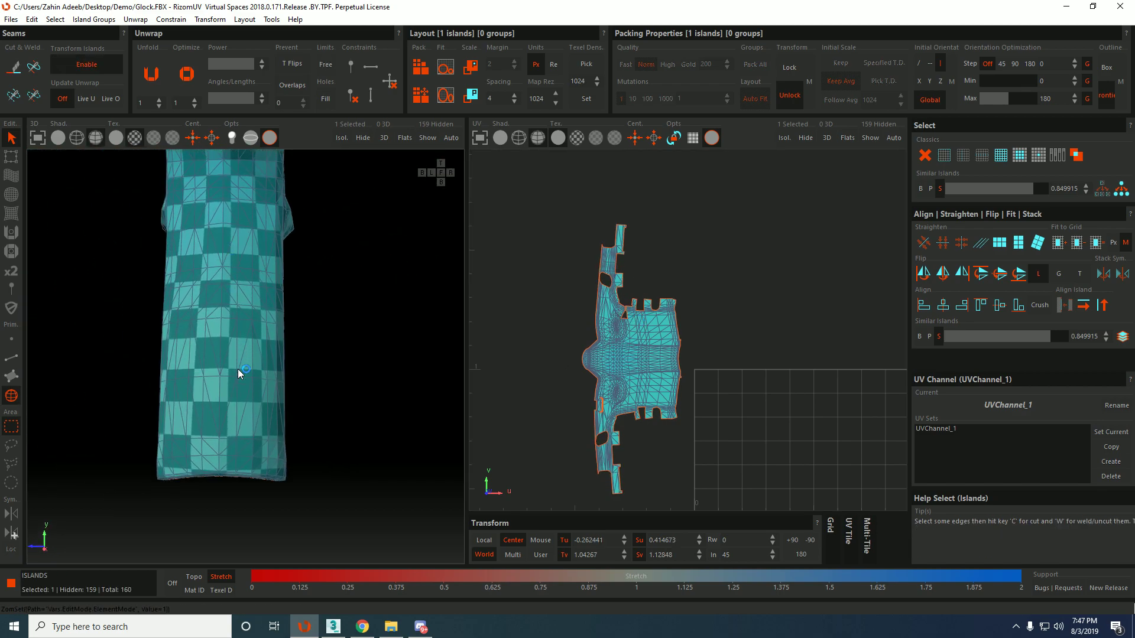
key(F2)
click(216, 473)
alt+drag(219, 462, 239, 421)
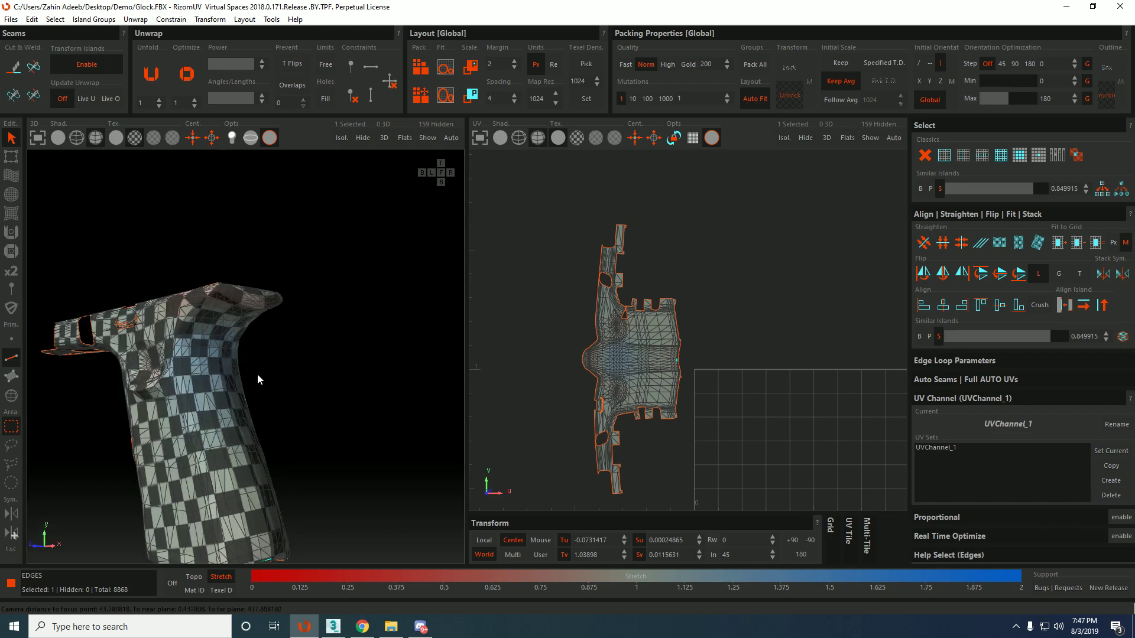
alt+middle_drag(258, 402, 274, 344)
alt+drag(274, 344, 213, 349)
scroll(338, 429, up, 5)
alt+drag(338, 429, 305, 416)
scroll(260, 477, up, 6)
scroll(251, 431, down, 2)
Select the full centre edge path along the back of the grip up over the beavertail and cut it.
key(F2)
click(237, 375)
scroll(238, 348, down, 10)
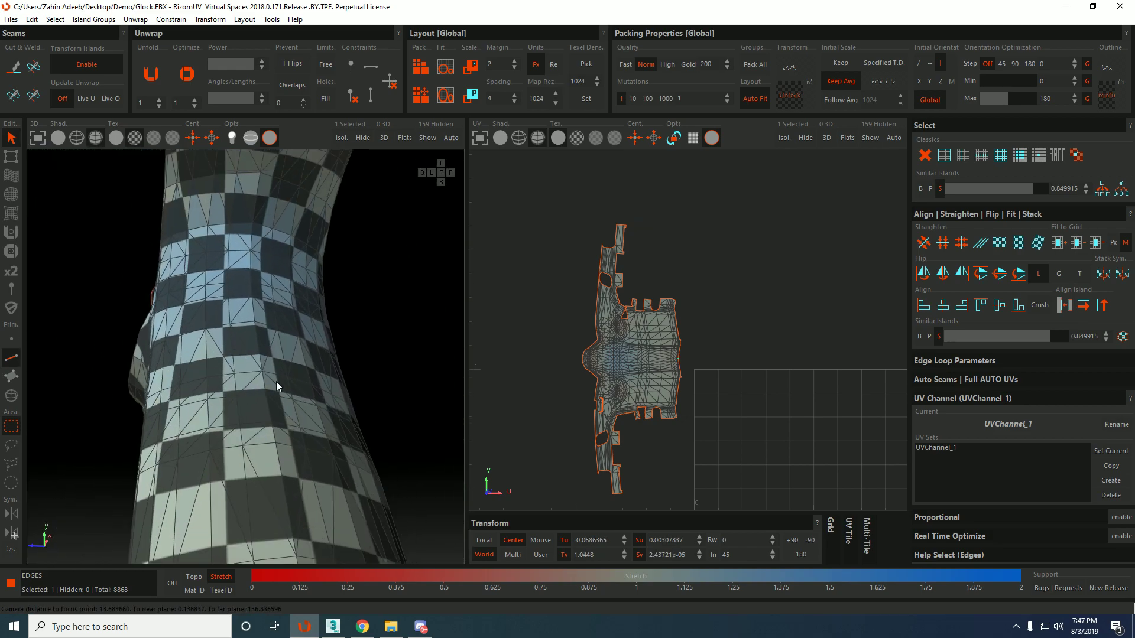
scroll(273, 219, up, 5)
double_click(296, 241)
click(294, 238)
scroll(295, 240, down, 7)
alt+drag(293, 244, 287, 303)
scroll(331, 227, up, 4)
alt+drag(330, 227, 289, 236)
ctrl+shift+click(289, 234)
key(c)
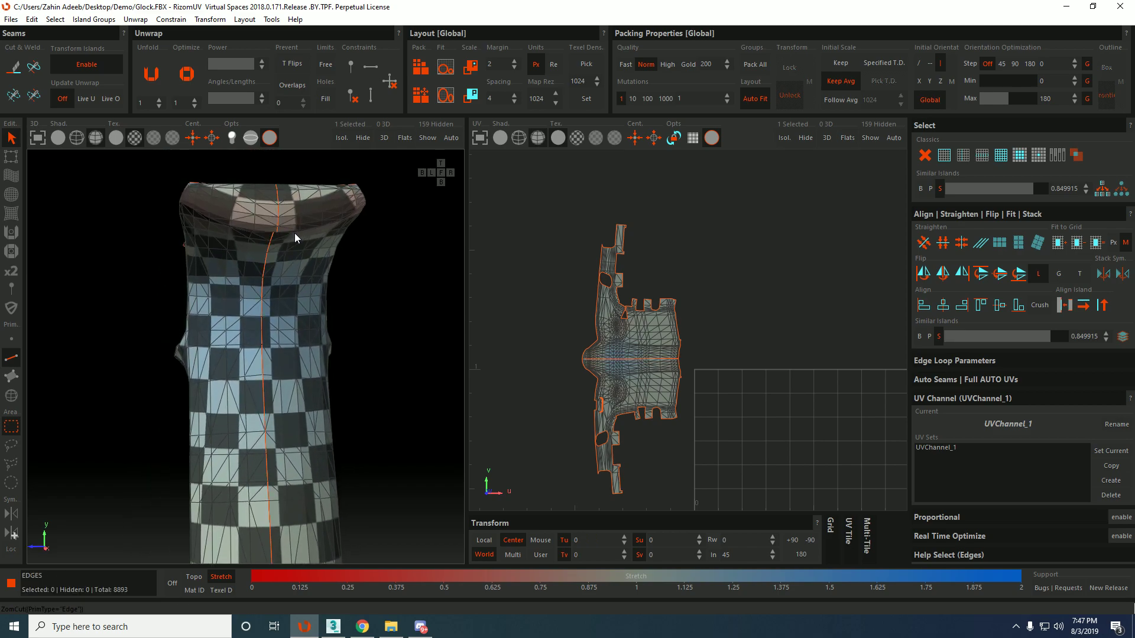
Select the handle island and unfold it again with the new seam along the grip's back.
key(F4)
click(622, 308)
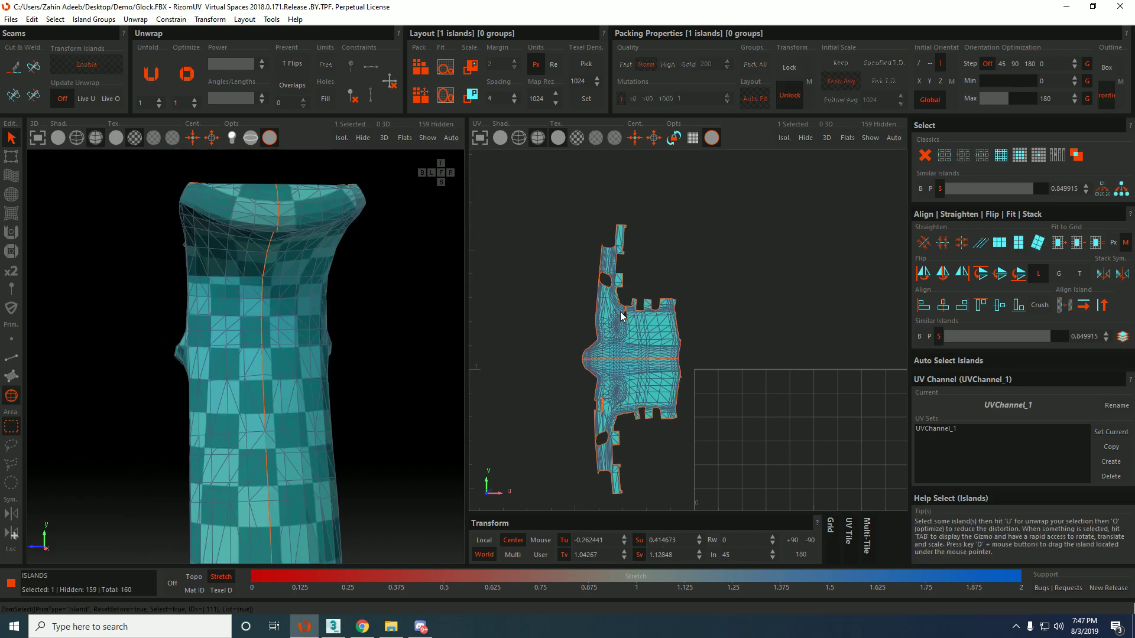
key(u)
scroll(591, 356, up, 8)
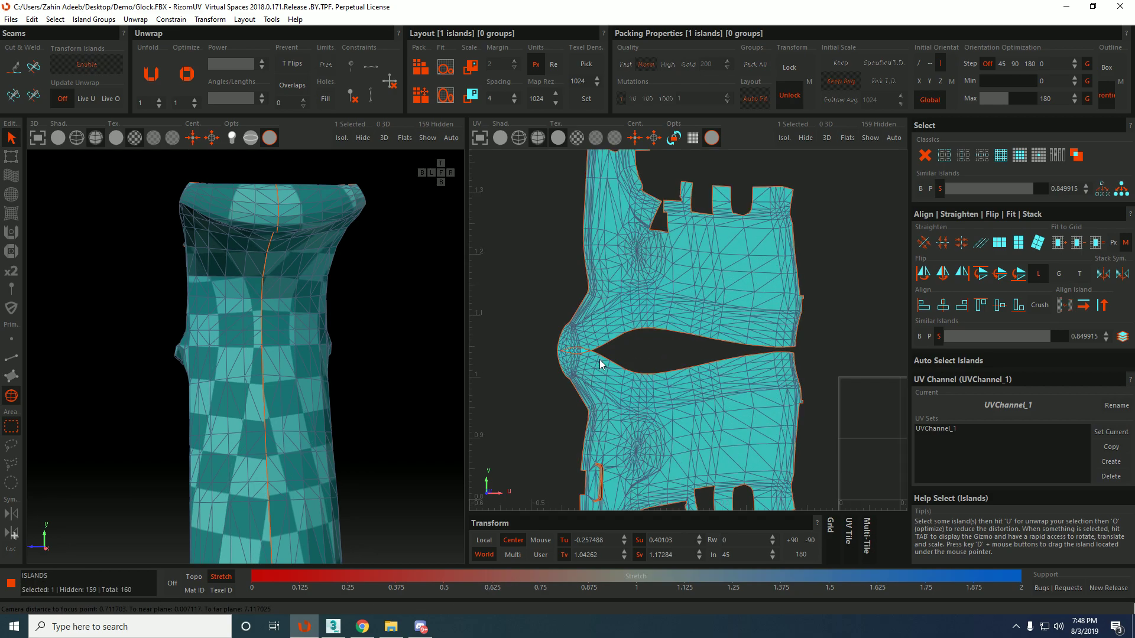
Try to cut the single uncut centre edge at the tip of the beavertail.
key(F2)
click(479, 349)
key(f)
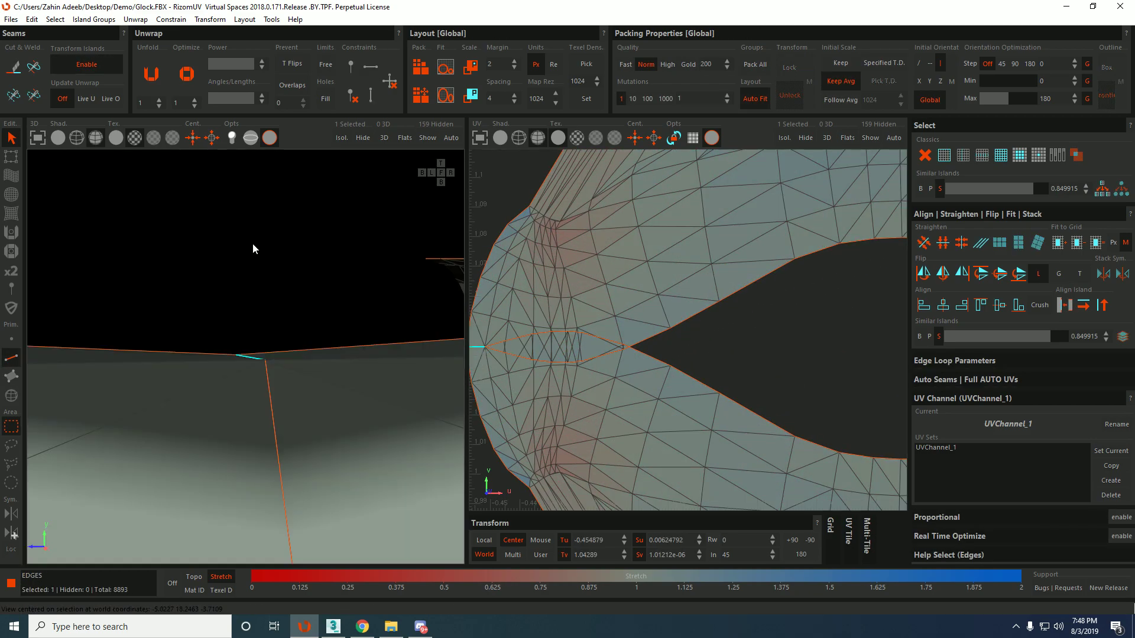
scroll(281, 320, down, 5)
key(c)
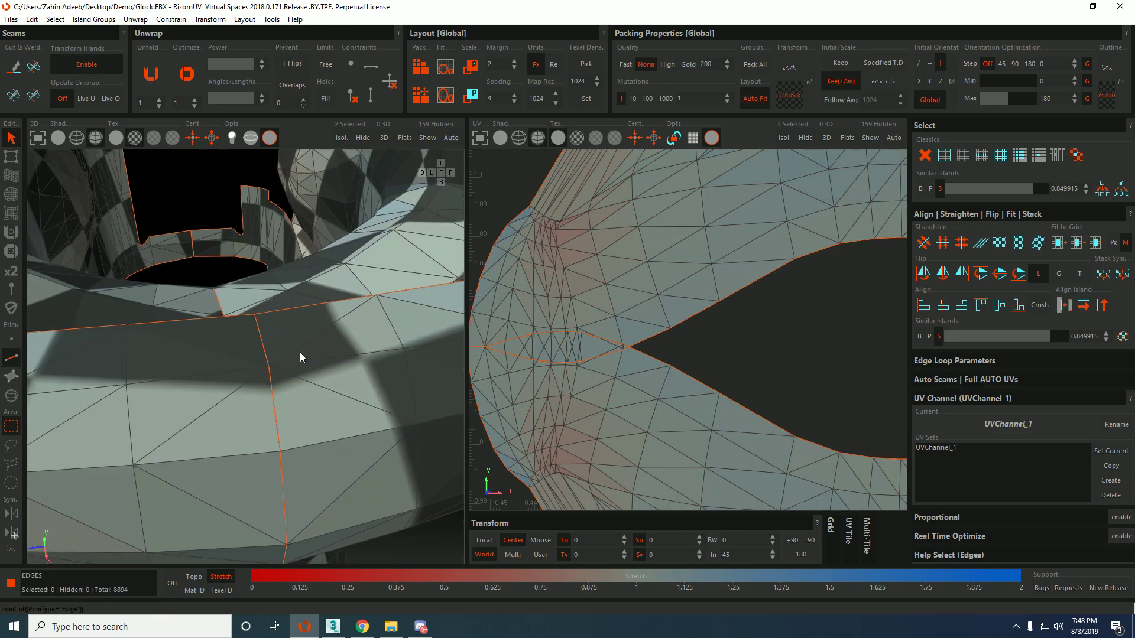
click(646, 373)
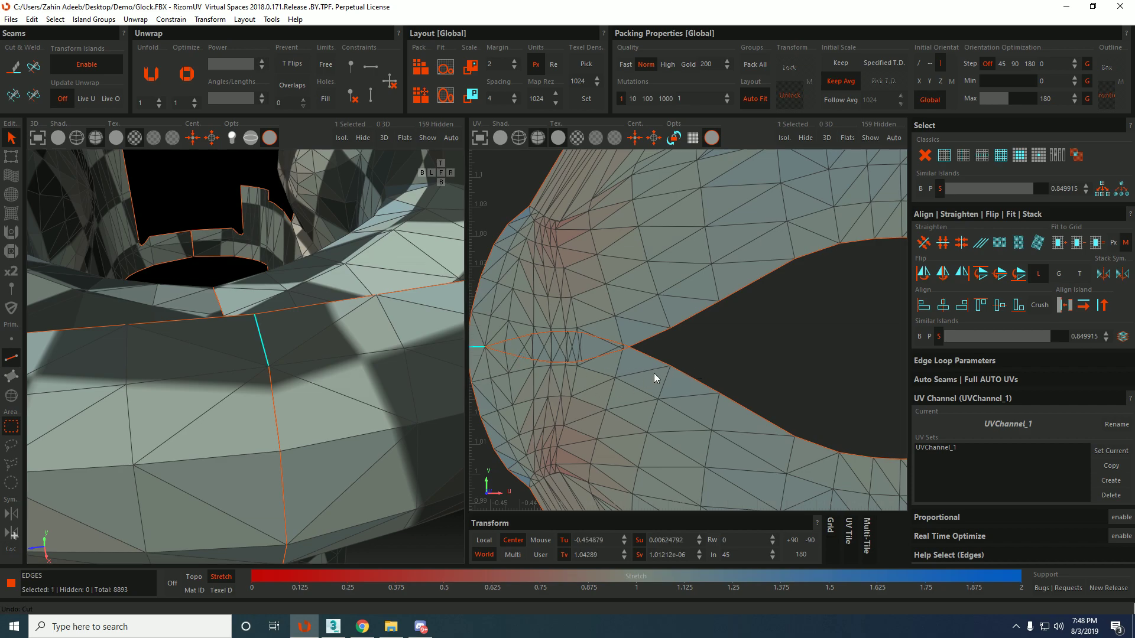
Cut the last centre edge at the beavertail's tip to split the handle into two separate halves.
click(479, 350)
middle_drag(520, 340, 594, 321)
scroll(294, 310, down, 10)
alt+middle_drag(240, 299, 277, 300)
key(f)
scroll(223, 307, down, 5)
scroll(278, 329, down, 3)
middle_drag(281, 235, 184, 258)
key(c)
Select both handle halves as islands and optimize them.
key(F4)
key(ctrl+a)
scroll(611, 281, down, 4)
scroll(611, 280, down, 5)
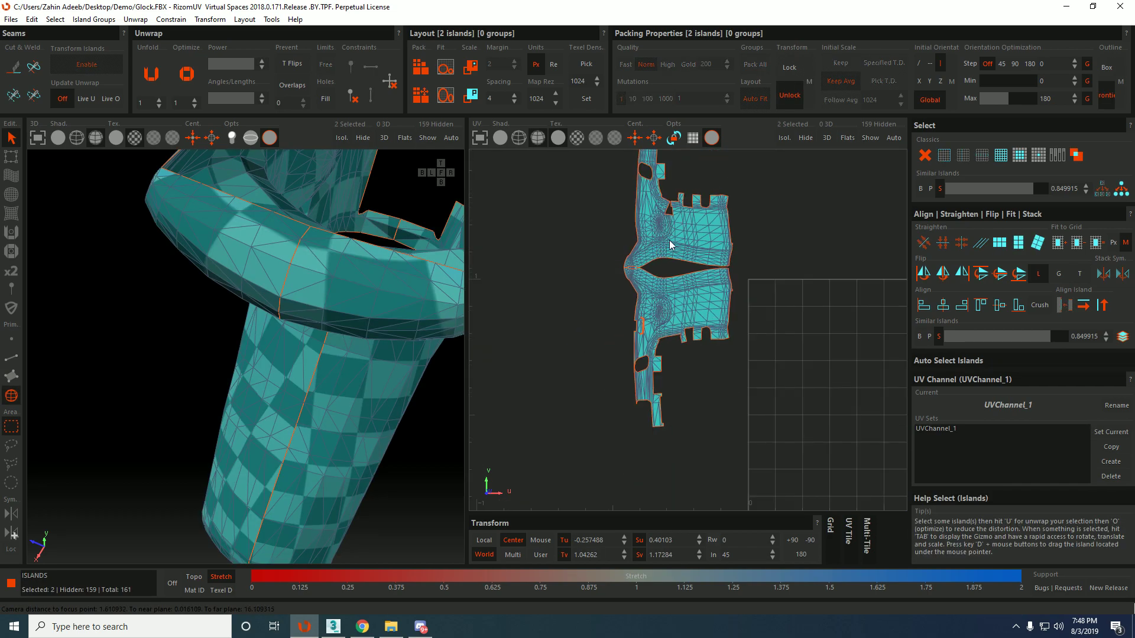
scroll(708, 261, up, 5)
scroll(716, 254, down, 1)
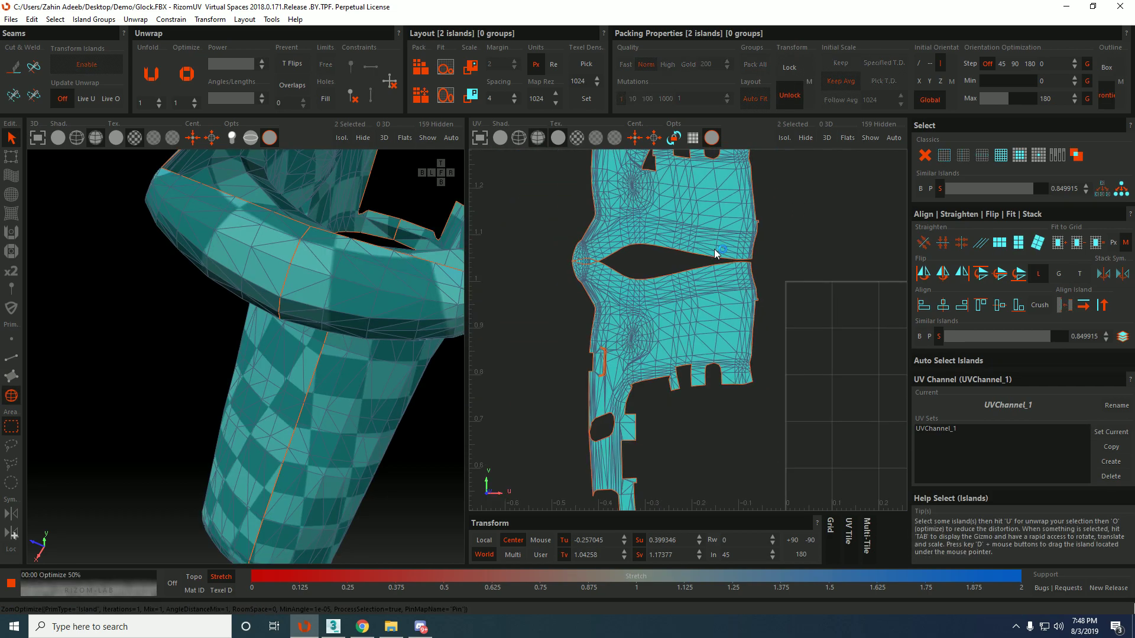
scroll(687, 212, down, 1)
Move one handle half clear of the other and rotate it so its long arm runs horizontally.
click(687, 211)
drag(687, 211, 761, 123)
scroll(729, 159, up, 4)
middle_drag(729, 166, 710, 302)
scroll(711, 300, down, 2)
drag(737, 255, 782, 286)
scroll(780, 288, down, 5)
drag(805, 329, 809, 383)
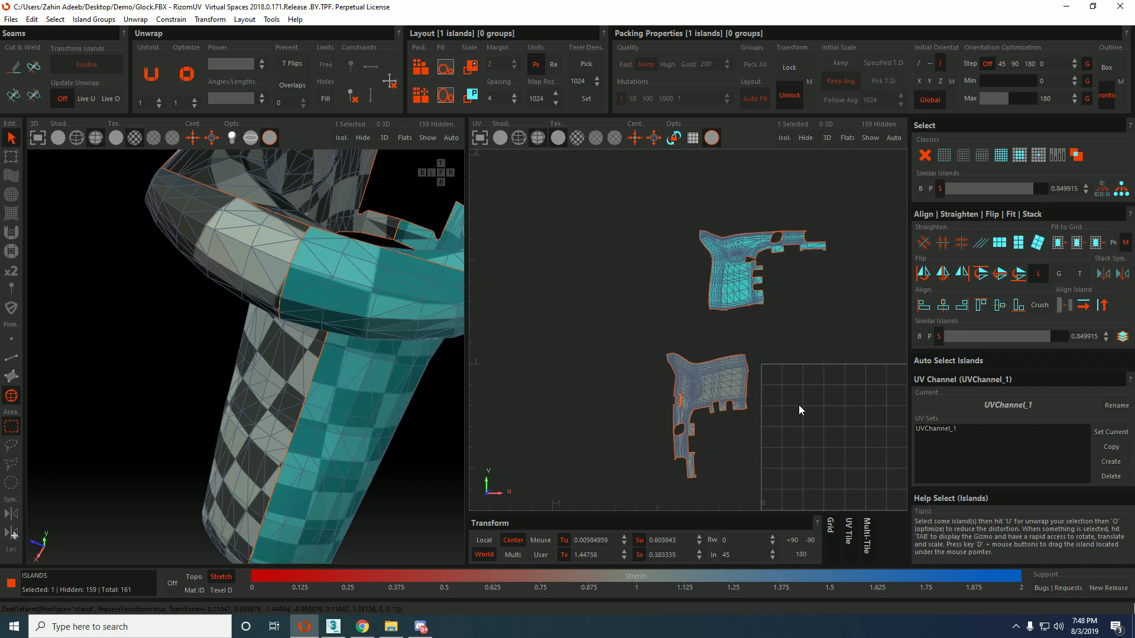
Examine the separated half's stretch and outline along the beavertail, grip and long front arm.
scroll(735, 254, up, 5)
key(F2)
alt+drag(356, 235, 379, 241)
alt+middle_drag(788, 254, 676, 238)
scroll(677, 243, down, 3)
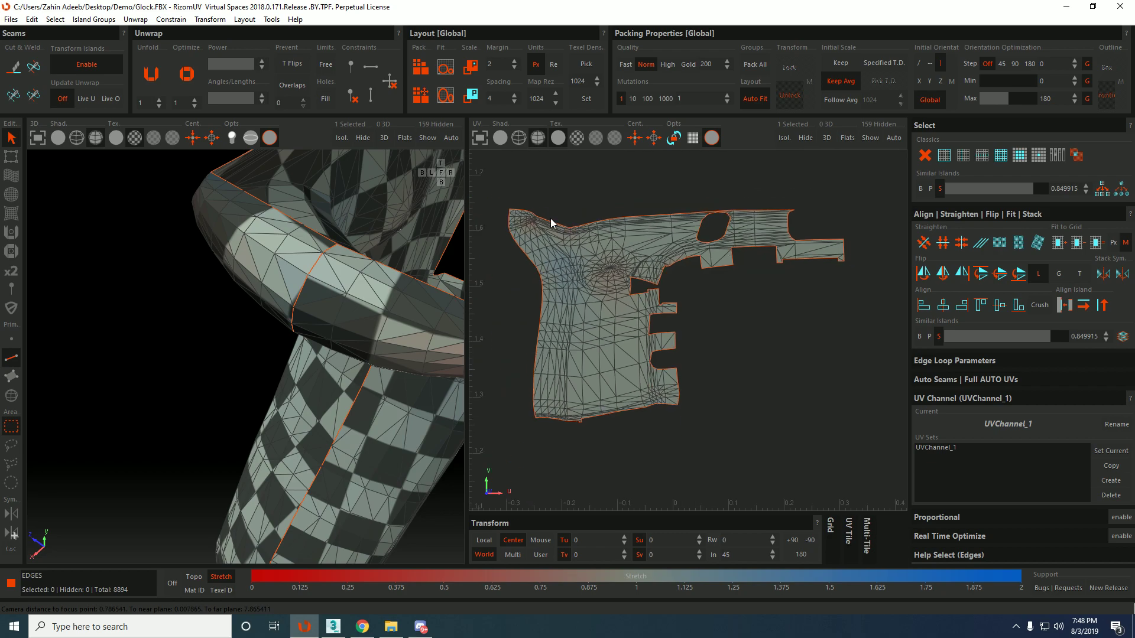
click(535, 213)
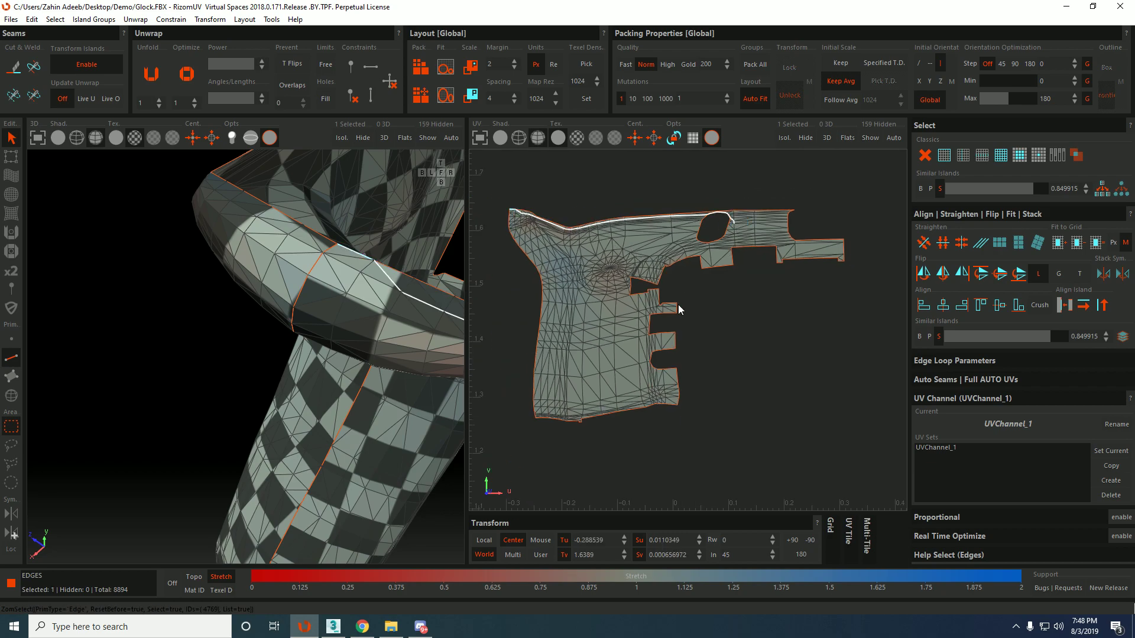
alt+middle_drag(677, 307, 669, 275)
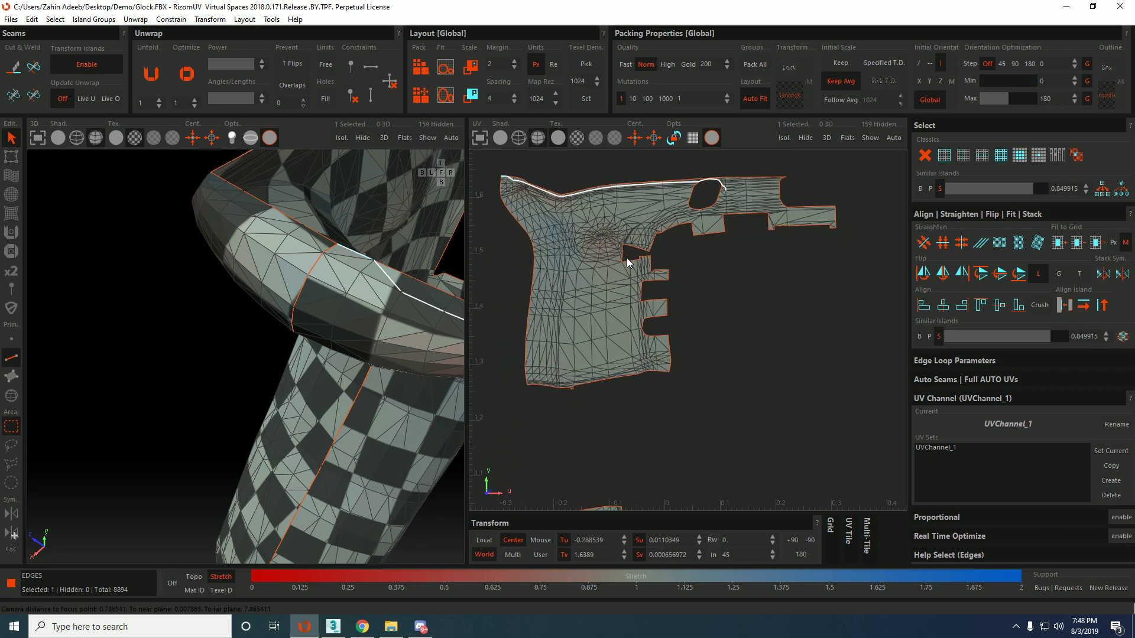
scroll(643, 225, up, 5)
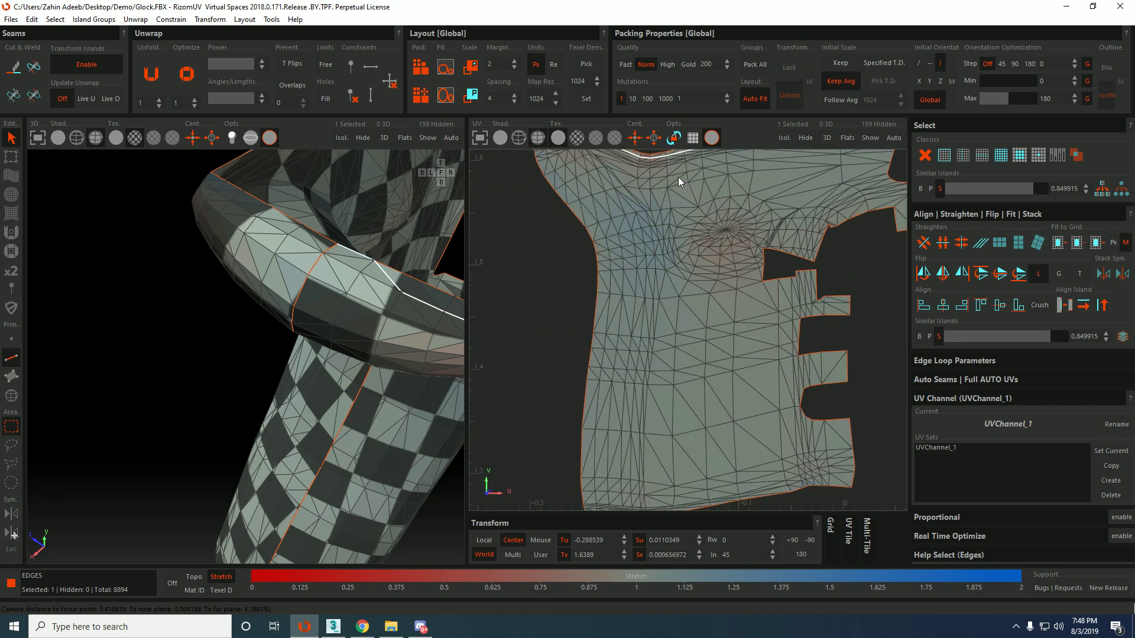
alt+middle_drag(667, 176, 589, 310)
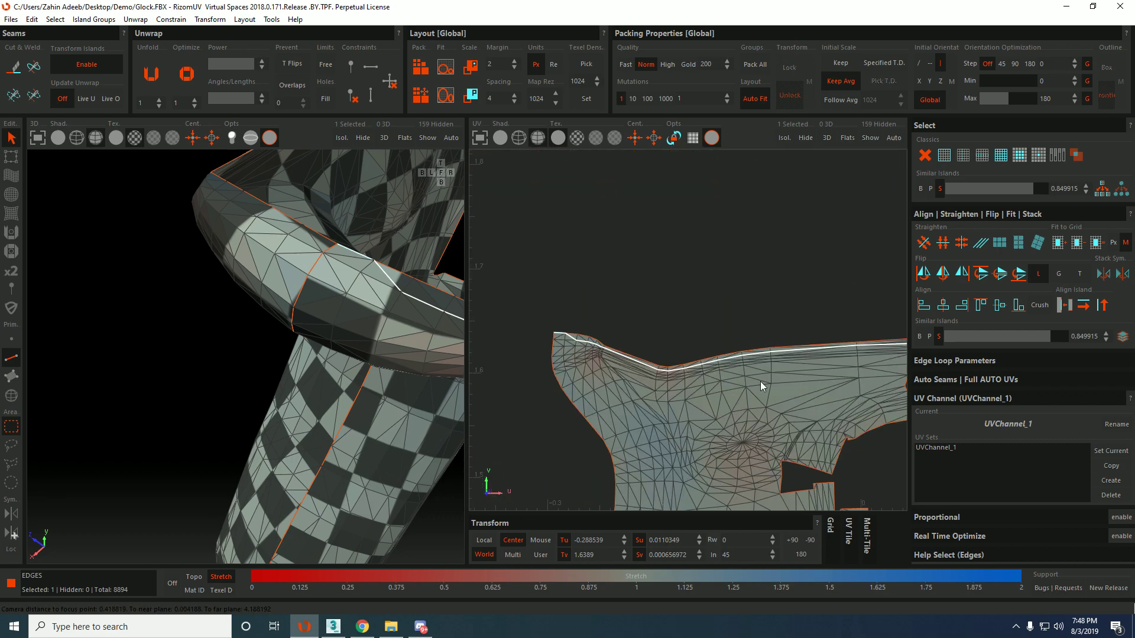
alt+middle_drag(760, 381, 743, 299)
scroll(754, 367, down, 5)
scroll(717, 343, up, 4)
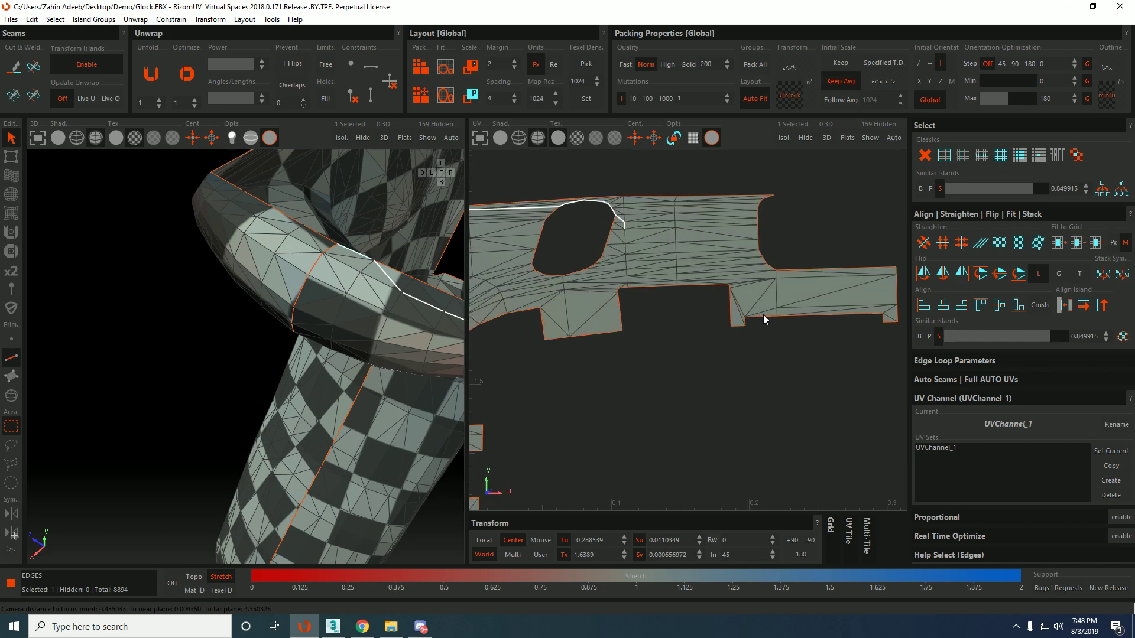
Constrain the side edges of the block below the oval hole to vertical and its lower edge to horizontal.
click(648, 286)
click(545, 327)
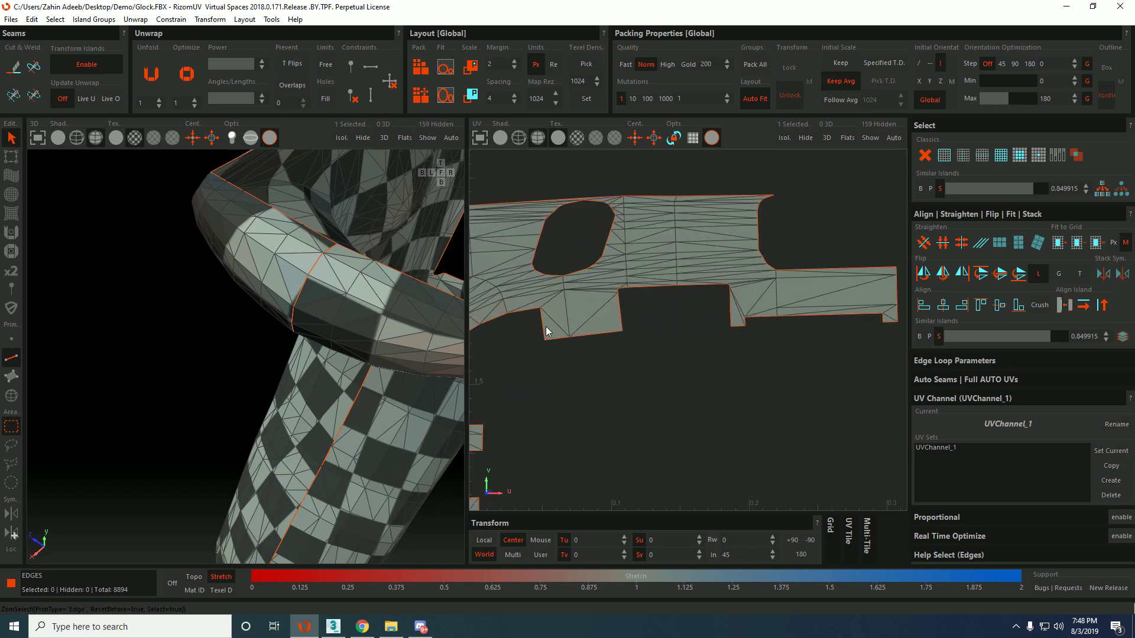
ctrl+click(619, 320)
key(shift+v)
click(595, 335)
key(shift+h)
Constrain the front arm's small tab sides to vertical and the arm's lower and upper edges to horizontal.
click(729, 313)
click(746, 327)
click(747, 322)
key(shift+v)
click(762, 319)
shift+click(853, 320)
key(shift+h)
click(878, 271)
key(shift+h)
Select the whole upper edge path of the half up to the beavertail's tip and constrain it to horizontal.
scroll(722, 231, down, 2)
click(726, 207)
middle_drag(530, 227, 853, 232)
click(608, 207)
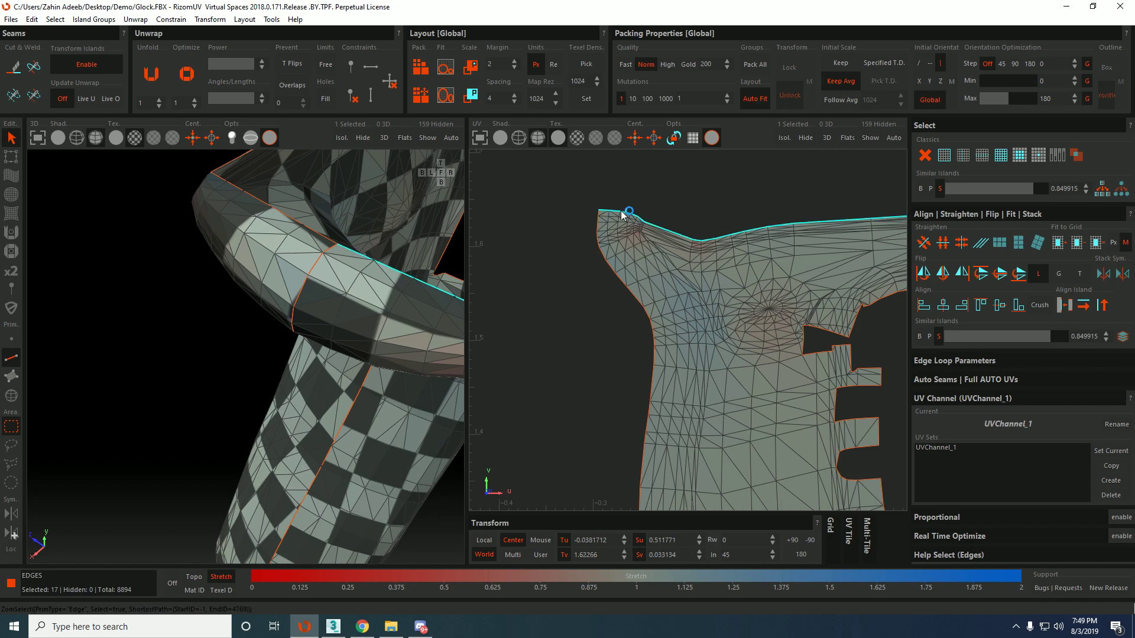
scroll(647, 219, down, 2)
key(shift+h)
Constrain the upper and lower edges of the grip's upper front notch and the tab beneath it to horizontal.
scroll(747, 409, up, 3)
click(787, 236)
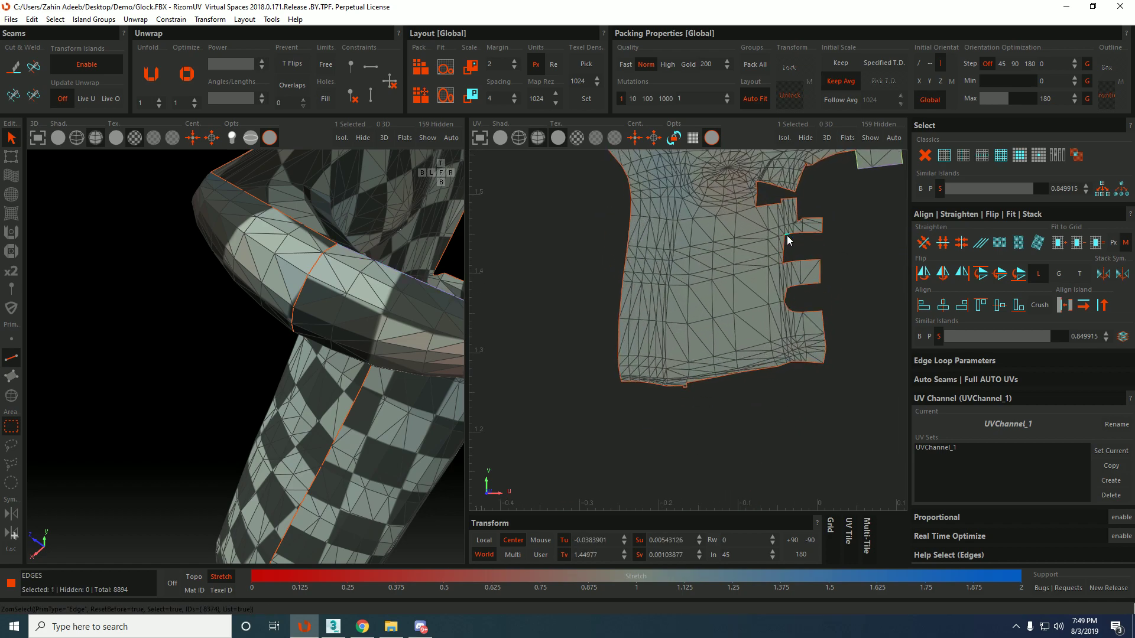
shift+click(816, 235)
key(shift+h)
click(786, 263)
scroll(786, 263, up, 5)
shift+click(849, 258)
key(shift+h)
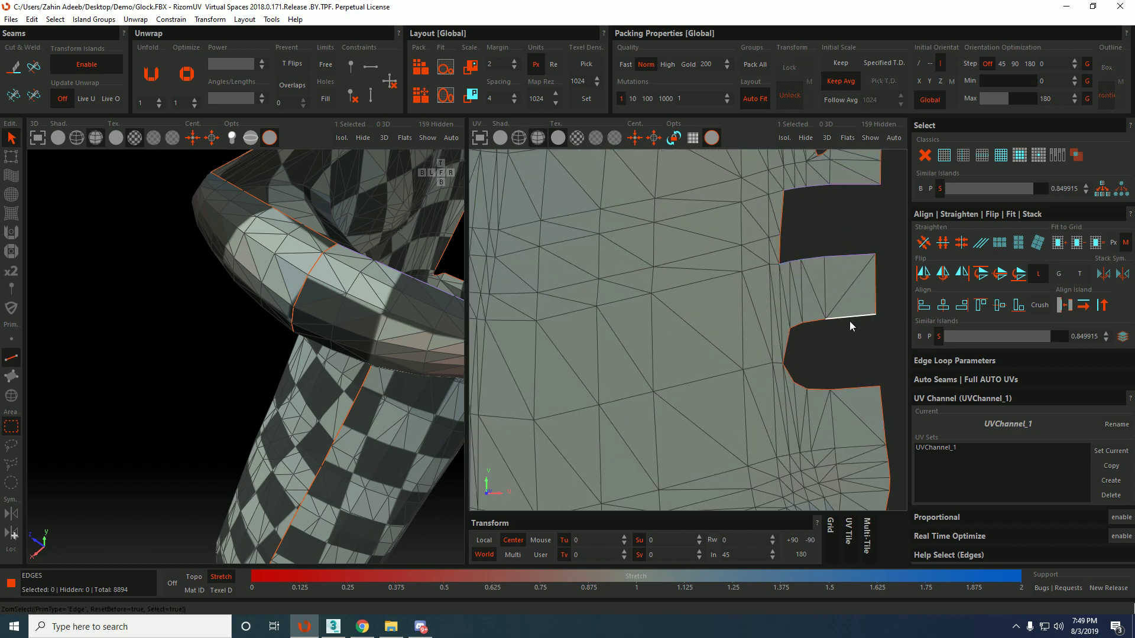
scroll(851, 322, down, 5)
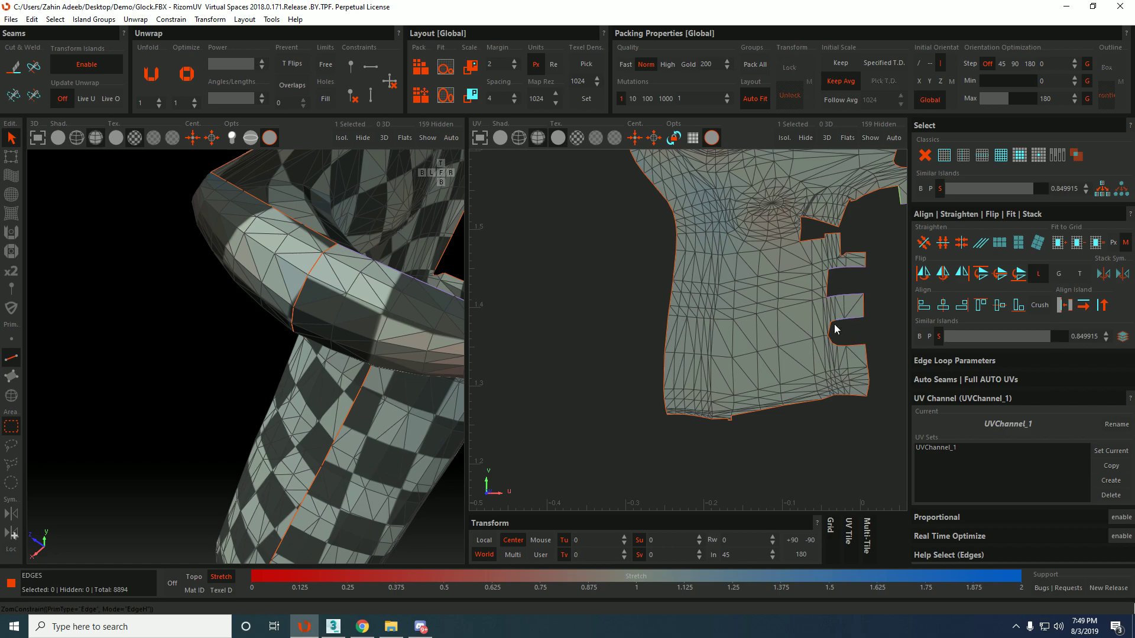
Select the constrained handle half as an island and optimize it.
key(F4)
click(779, 292)
key(o)
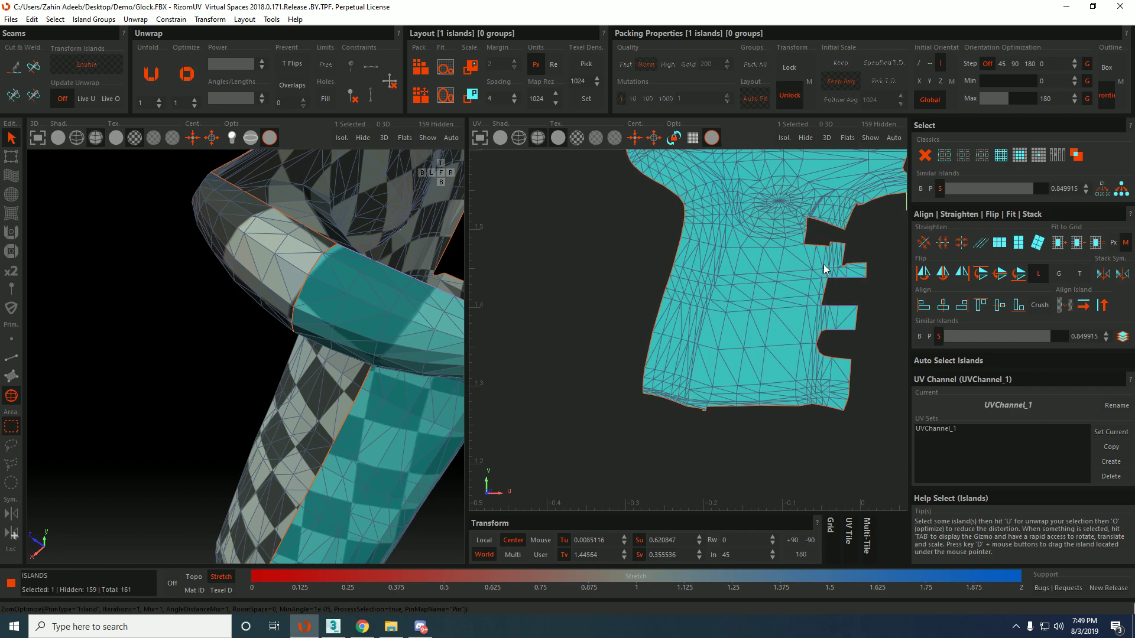
scroll(801, 278, down, 5)
scroll(801, 278, up, 5)
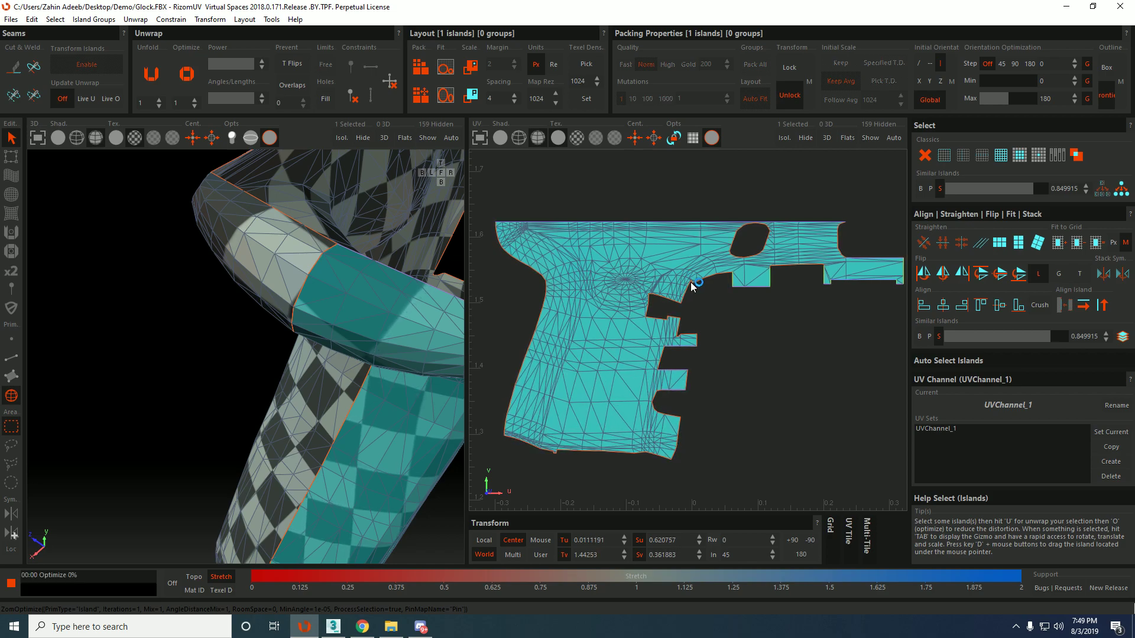
scroll(646, 290, up, 5)
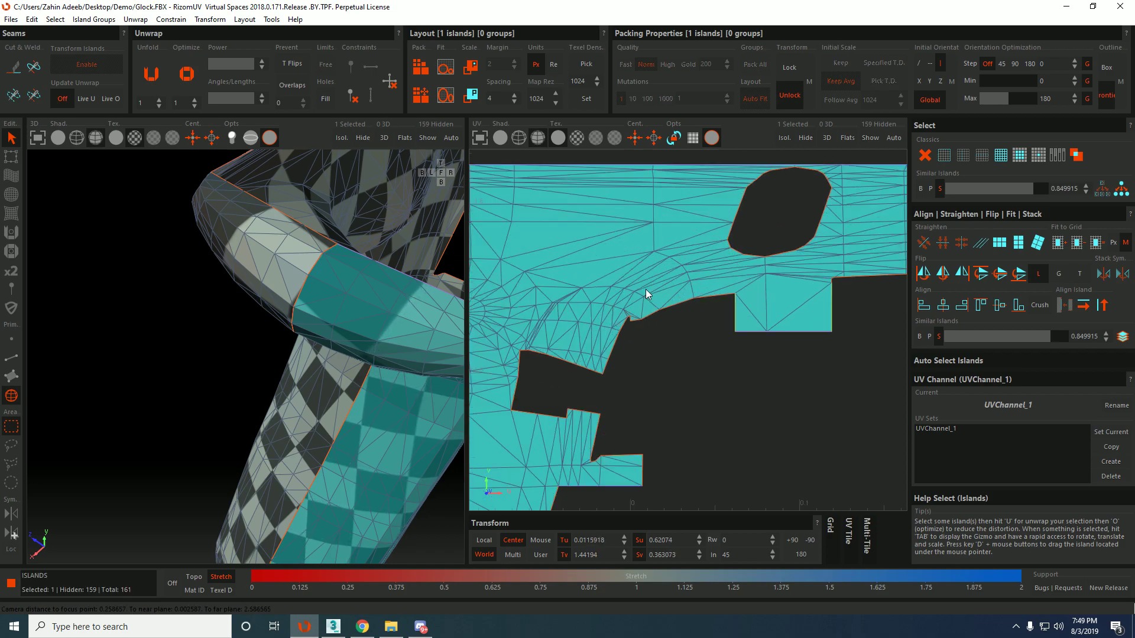
Constrain the upper and lower edges of the cutout below the trigger guard's curve to horizontal and optimize the half again.
key(F2)
click(671, 294)
shift+click(677, 292)
key(shift+h)
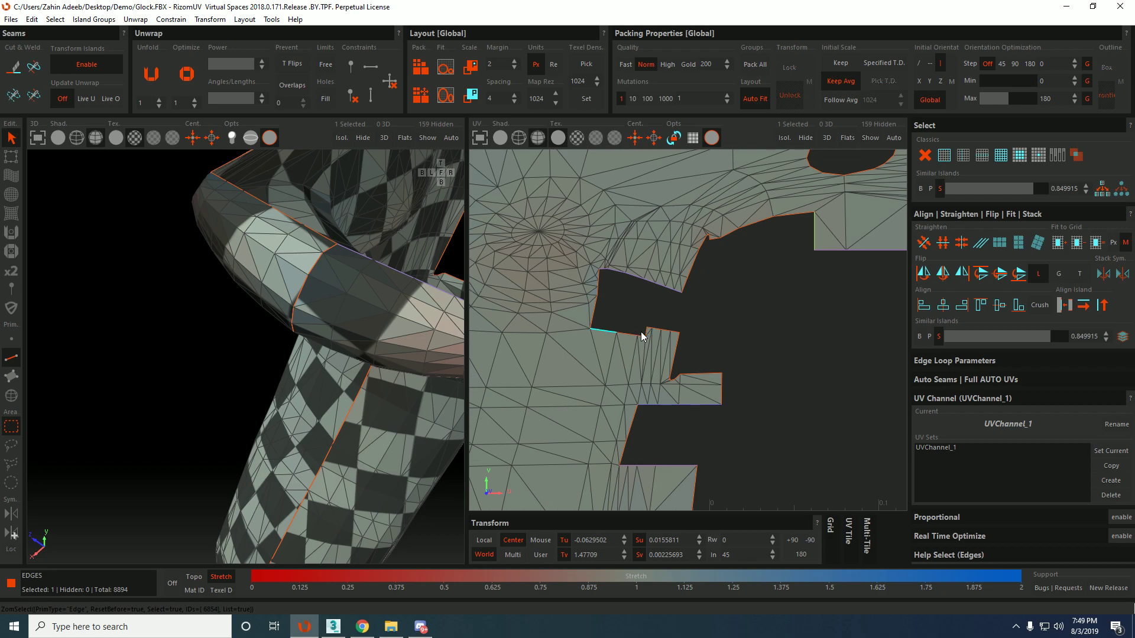
key(F4)
click(609, 333)
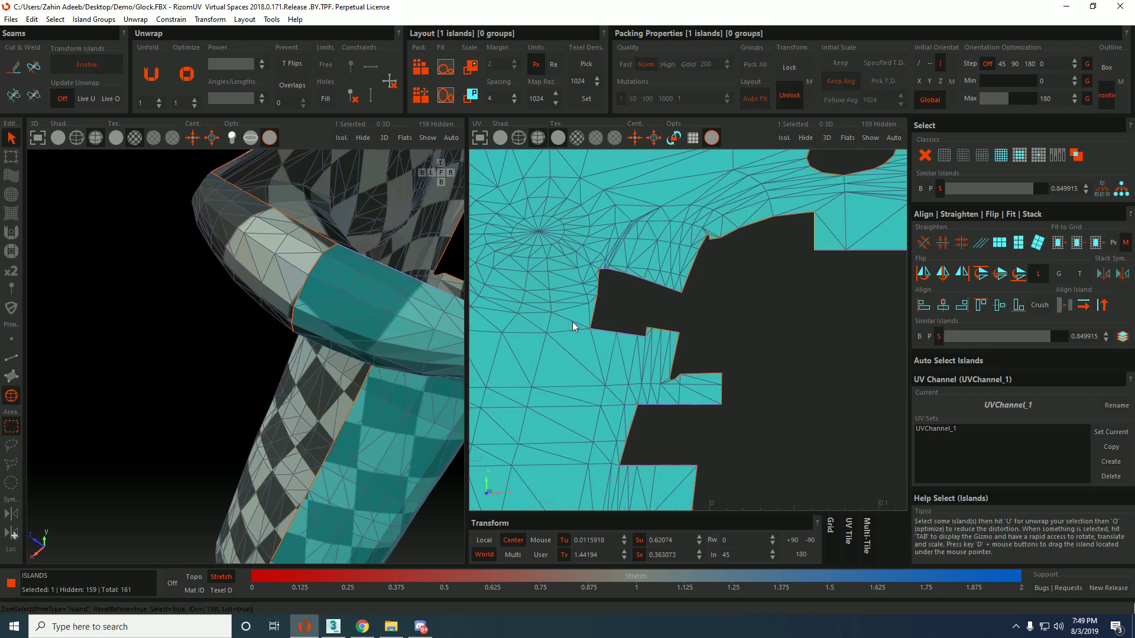
key(o)
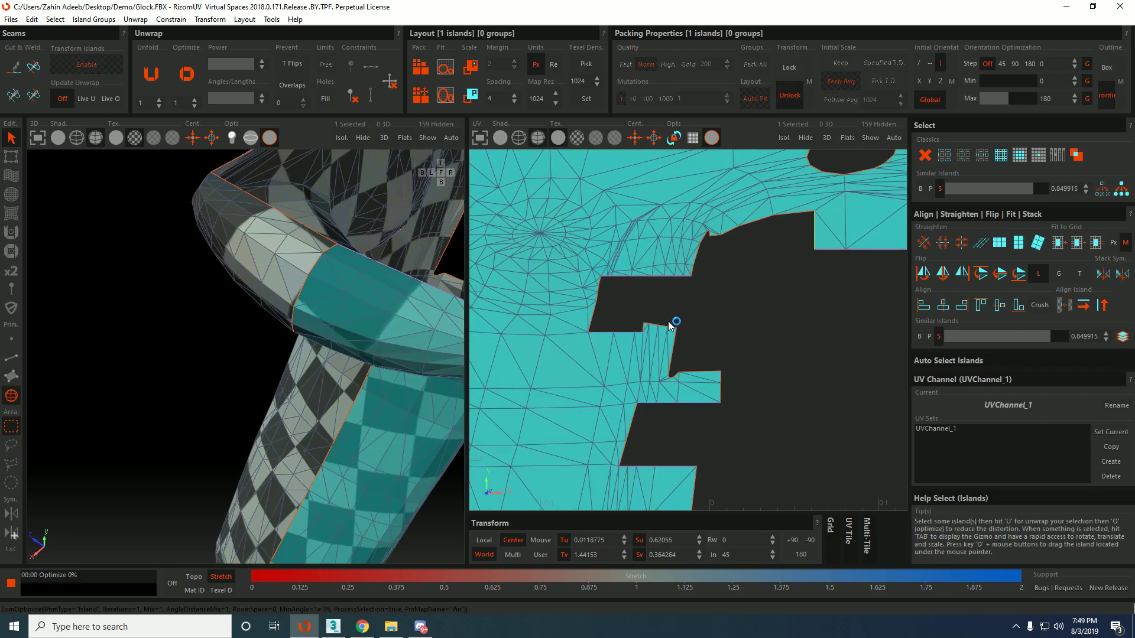
click(732, 302)
Constrain the upper edge of the small raised step beneath the cutout to horizontal.
key(F2)
scroll(635, 329, up, 3)
click(645, 317)
shift+click(714, 327)
key(shift+h)
key(F4)
click(562, 378)
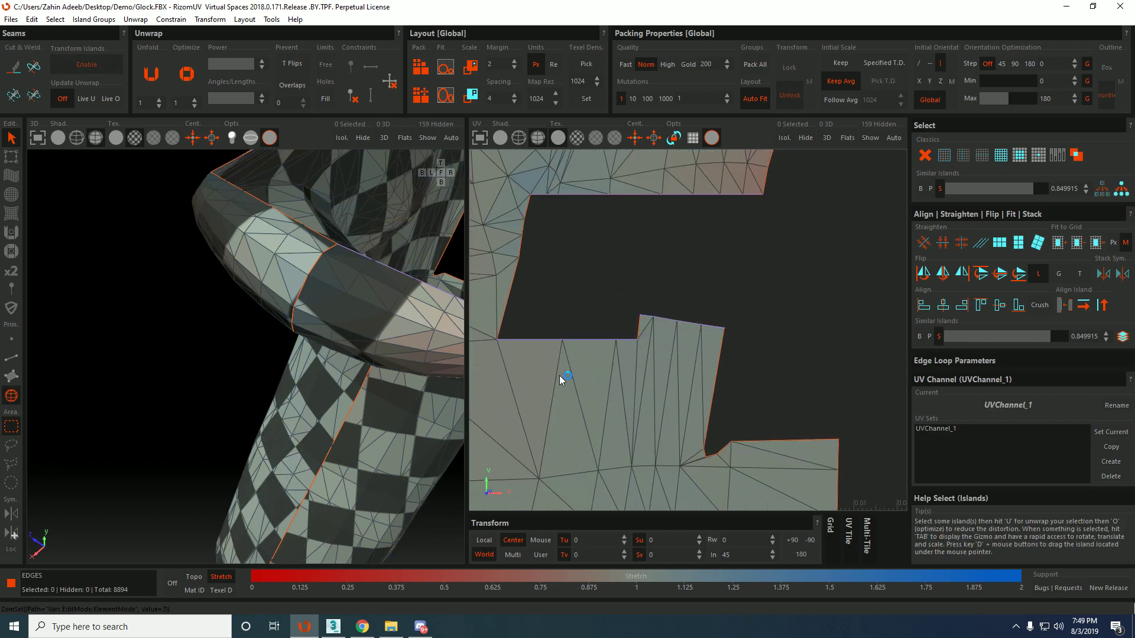
key(F1)
click(638, 332)
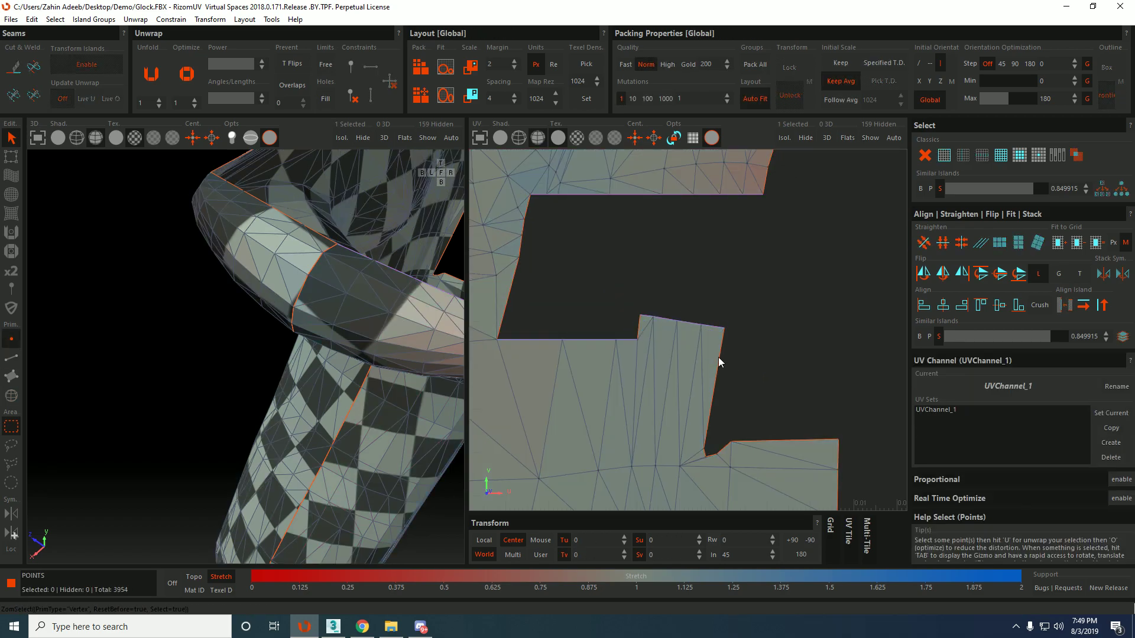
Constrain the small step's side edges, the cutout's back edge and the end of the tab beneath to vertical.
key(F2)
click(719, 358)
shift+click(638, 325)
key(shift+v)
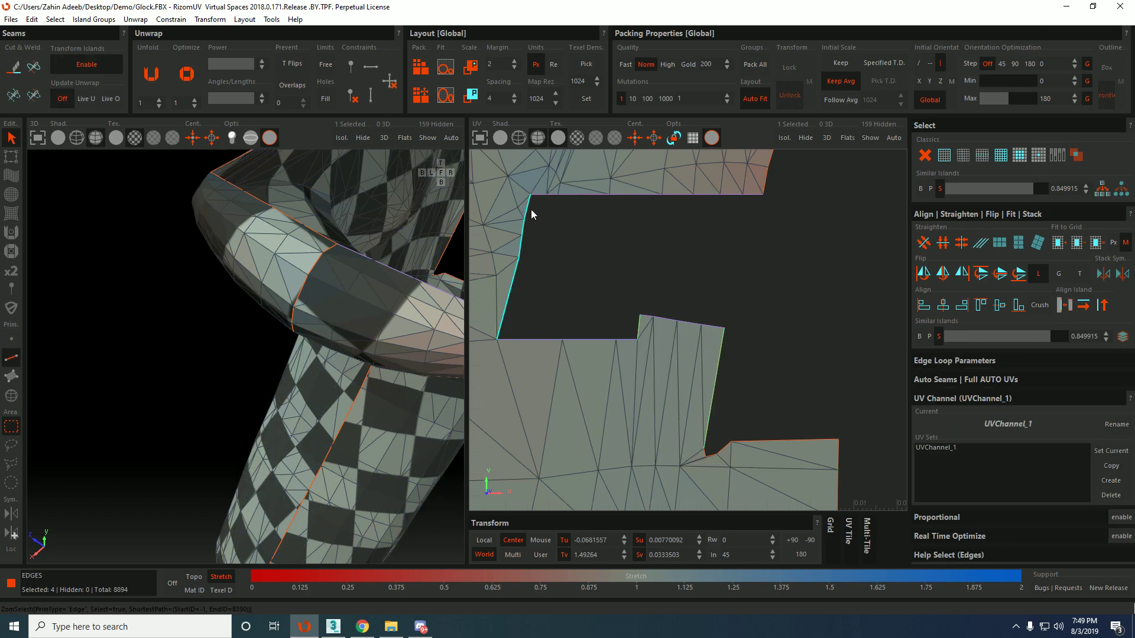
scroll(676, 305, down, 3)
scroll(739, 355, up, 3)
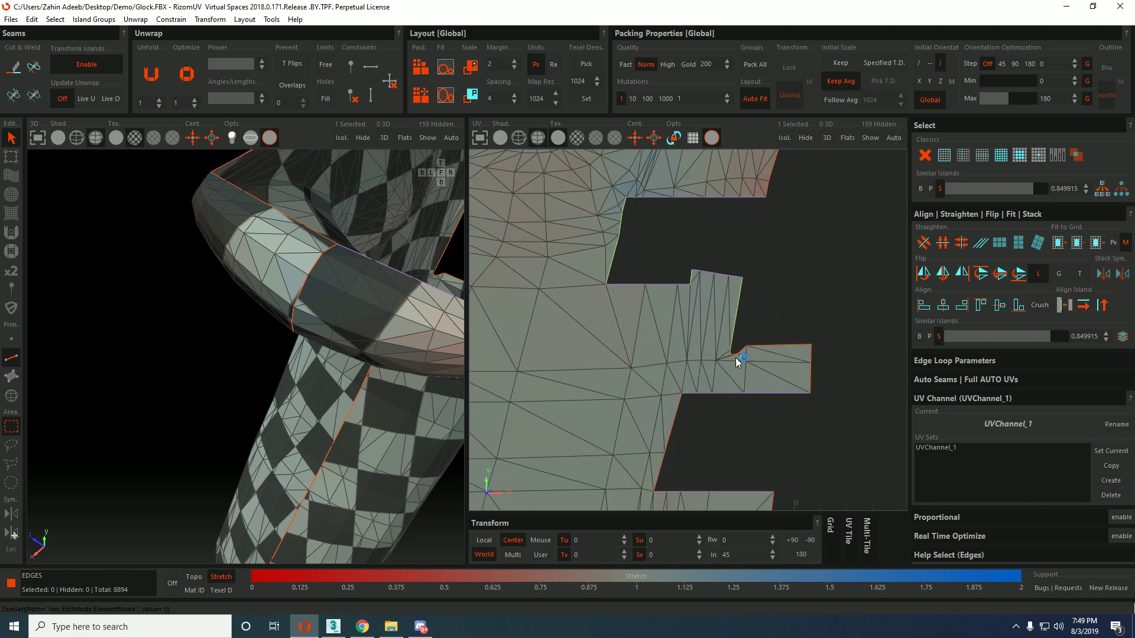
click(810, 354)
Select the handle half, unfold it with the new constraints and optimize it.
scroll(793, 383, down, 3)
key(F4)
click(714, 373)
key(u)
key(o)
click(771, 406)
Constrain the back edge of the grip's front notch and the grip's lowest front edge to vertical.
key(F2)
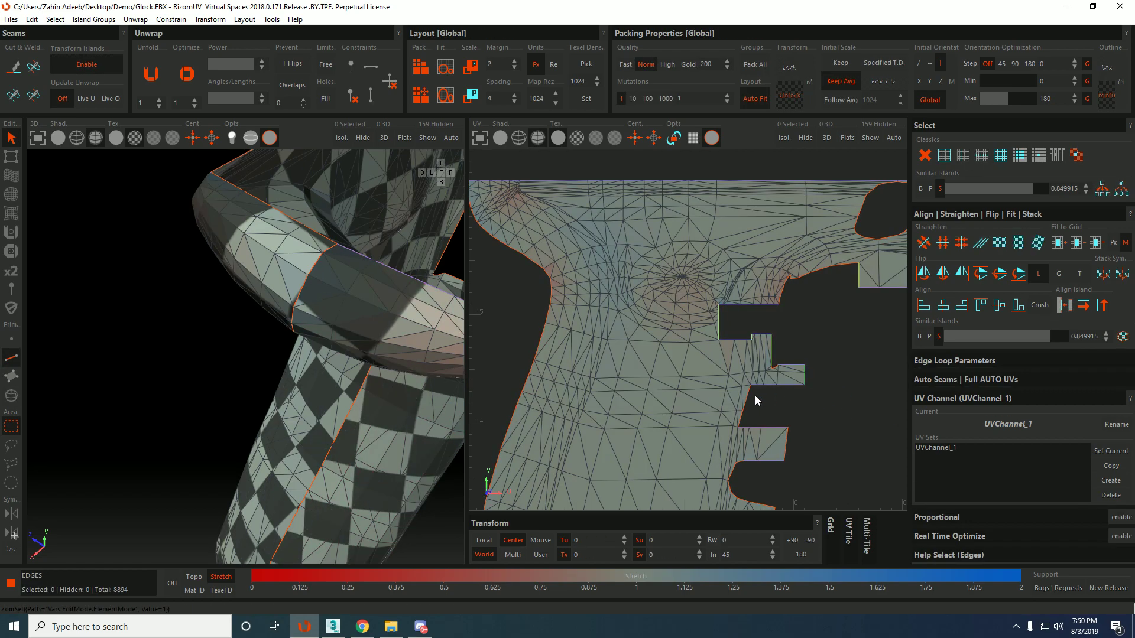
click(754, 398)
middle_drag(759, 481, 741, 371)
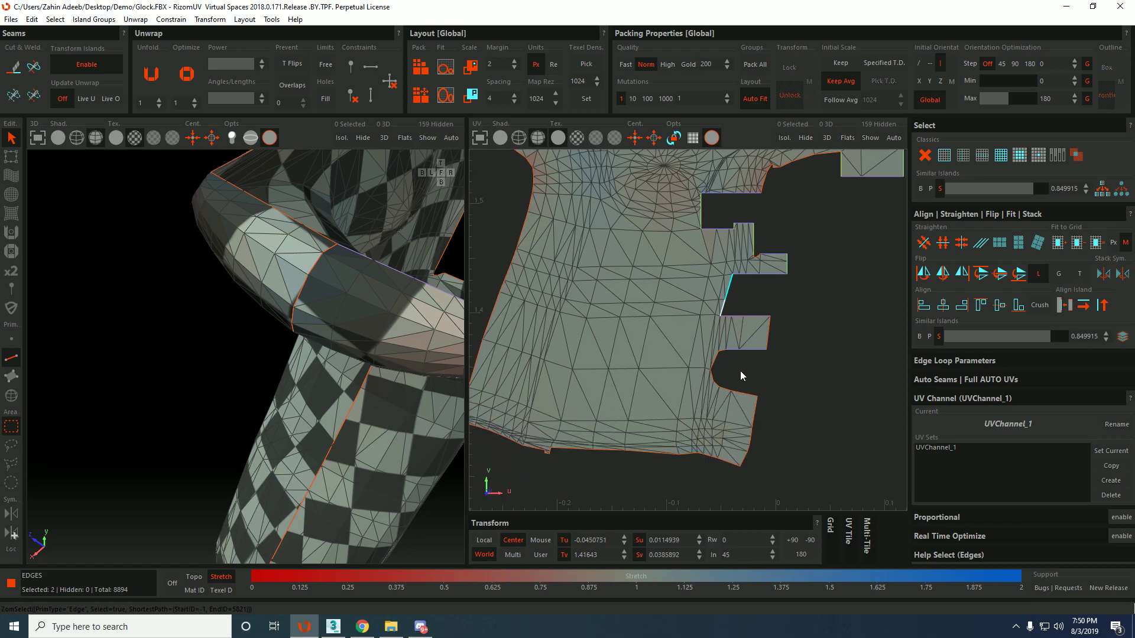
key(v)
click(753, 400)
key(v)
Constrain the front part of the grip's bottom edge to horizontal and the small lip's sides to vertical.
click(730, 462)
click(726, 466)
scroll(552, 451, up, 3)
click(549, 453)
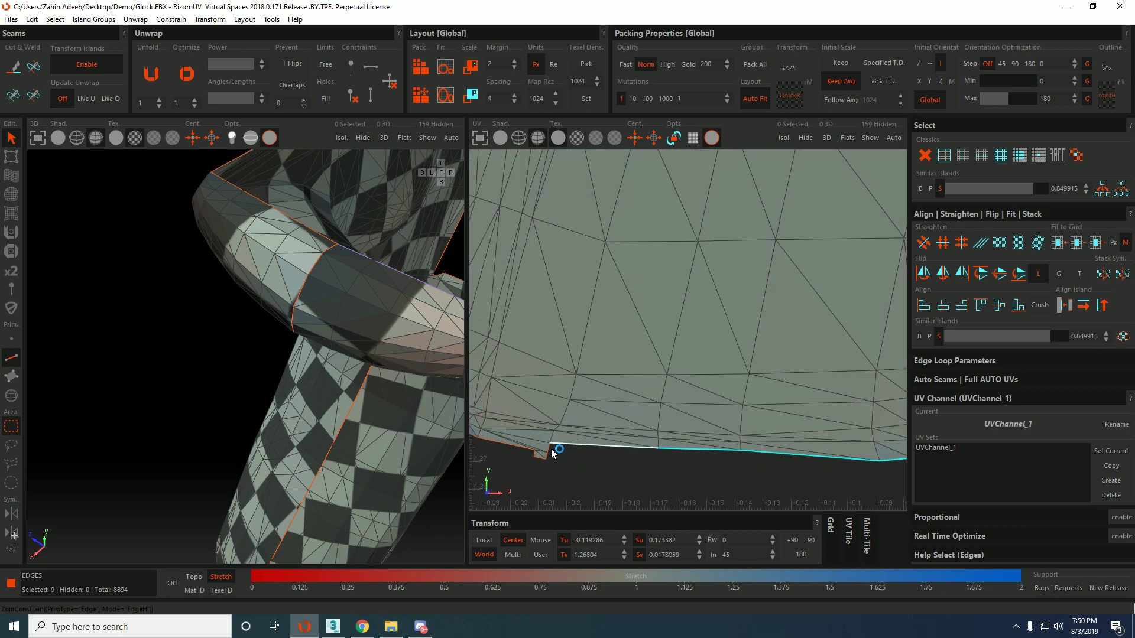
click(545, 458)
key(h)
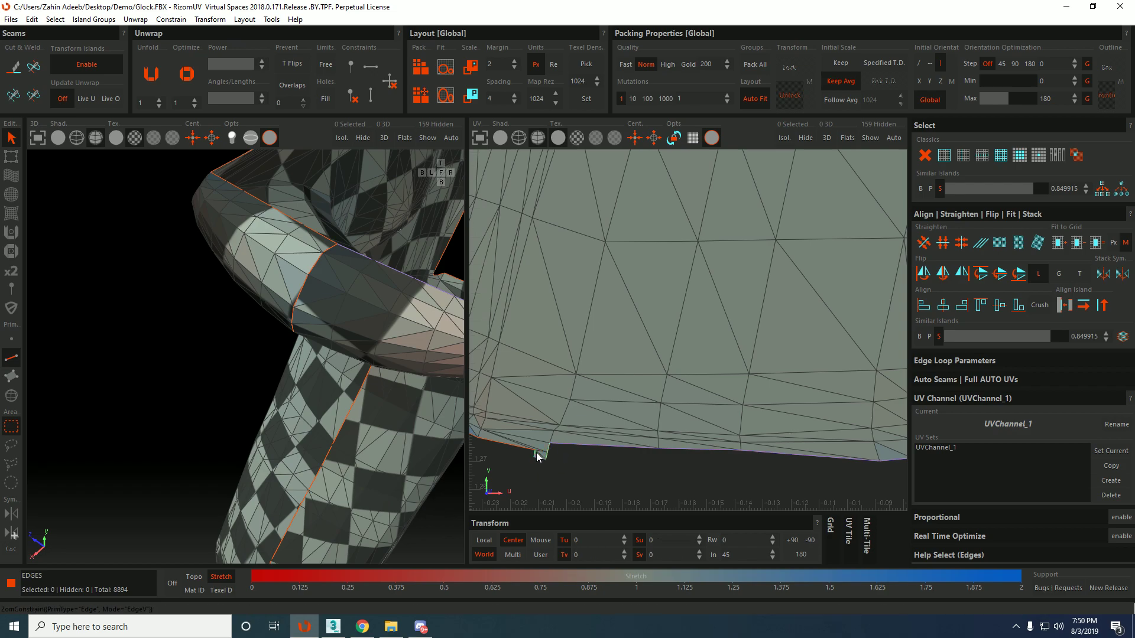
Constrain the remaining rear part of the grip's bottom edge to horizontal.
scroll(574, 421, down, 3)
middle_drag(574, 418, 577, 415)
shift+click(516, 409)
key(h)
scroll(642, 365, down, 3)
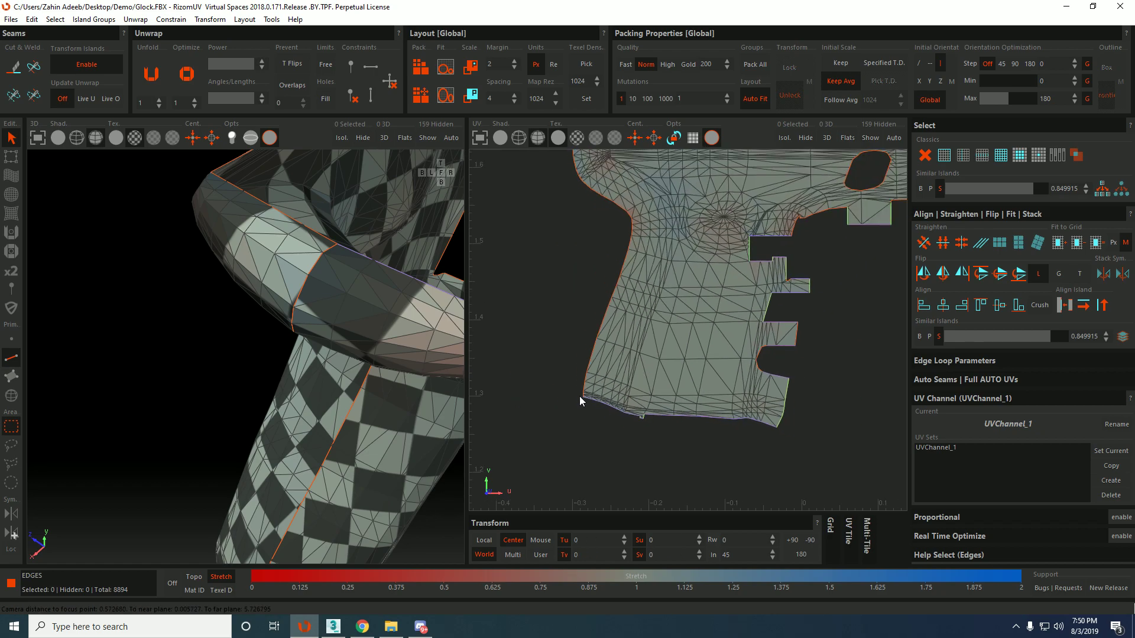
Optimize the handle half with its bottom and front edges constrained.
key(F4)
click(704, 346)
key(o)
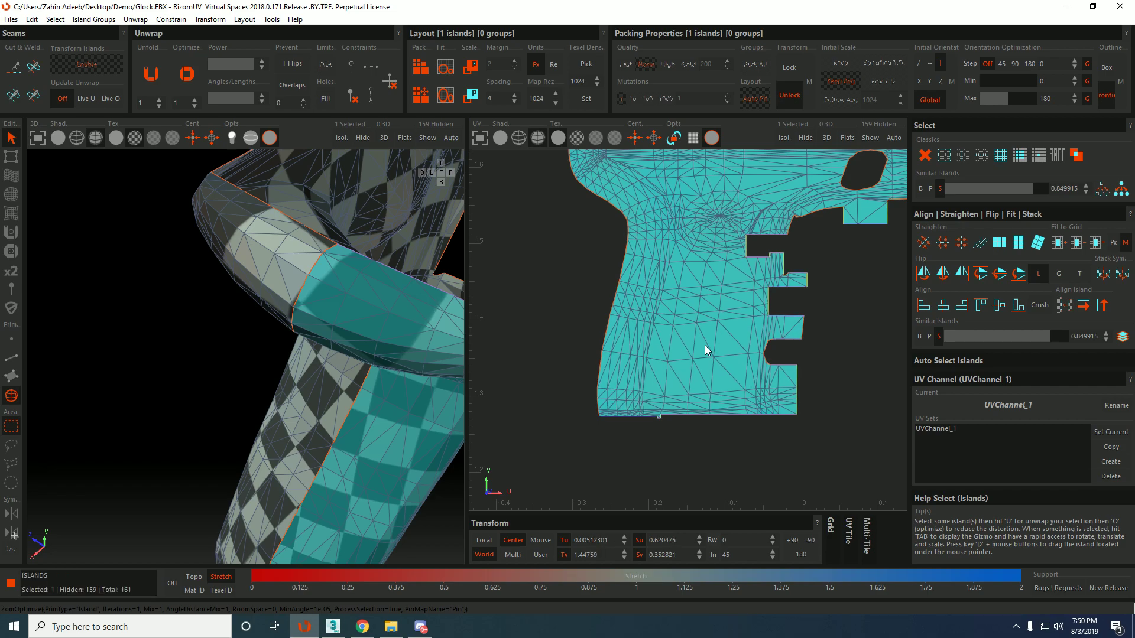
click(795, 353)
Try constraining the handle half's entire back edge to vertical, from the rear tip to the grip's bottom corner, and re-optimize the island.
scroll(796, 352, up, 2)
scroll(796, 352, down, 3)
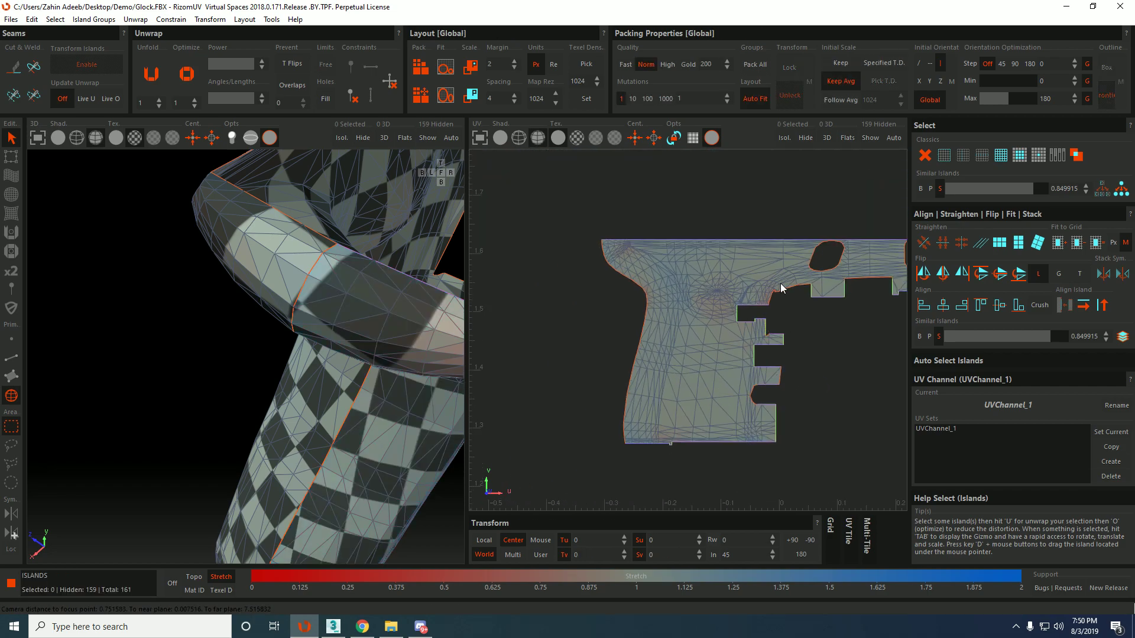
scroll(598, 248, up, 6)
key(F2)
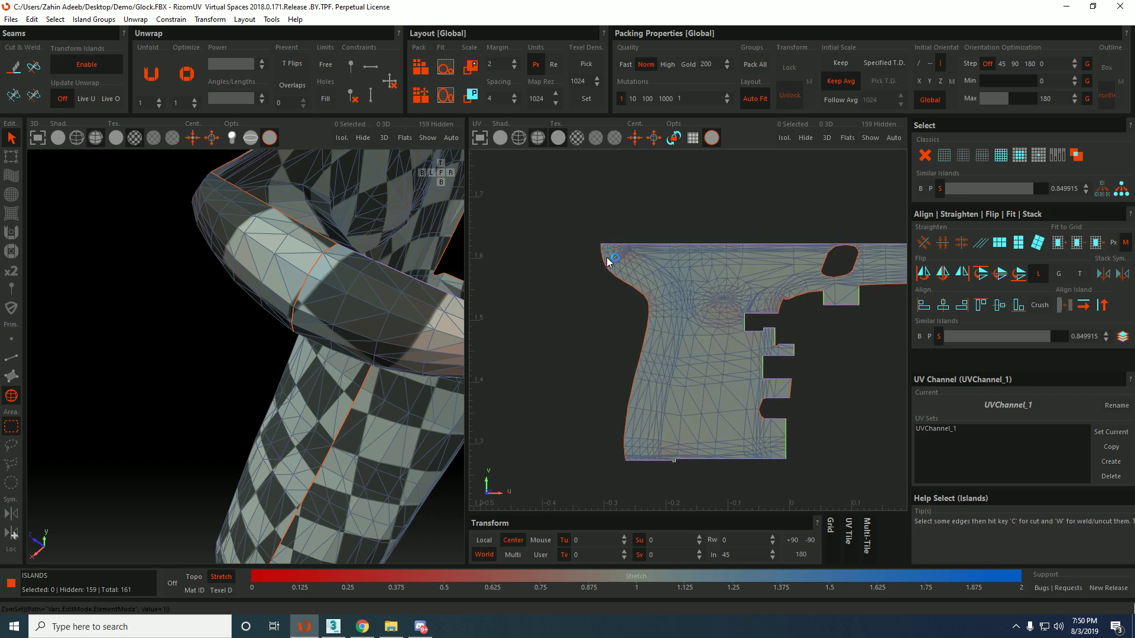
click(609, 243)
scroll(697, 313, down, 3)
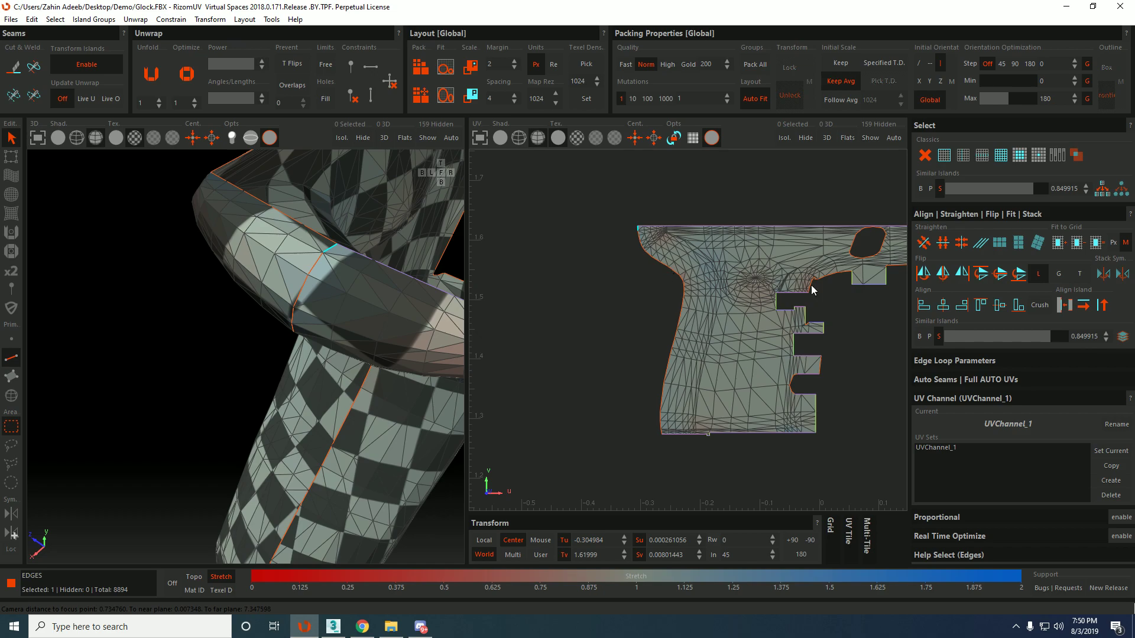
scroll(624, 251, up, 3)
click(618, 232)
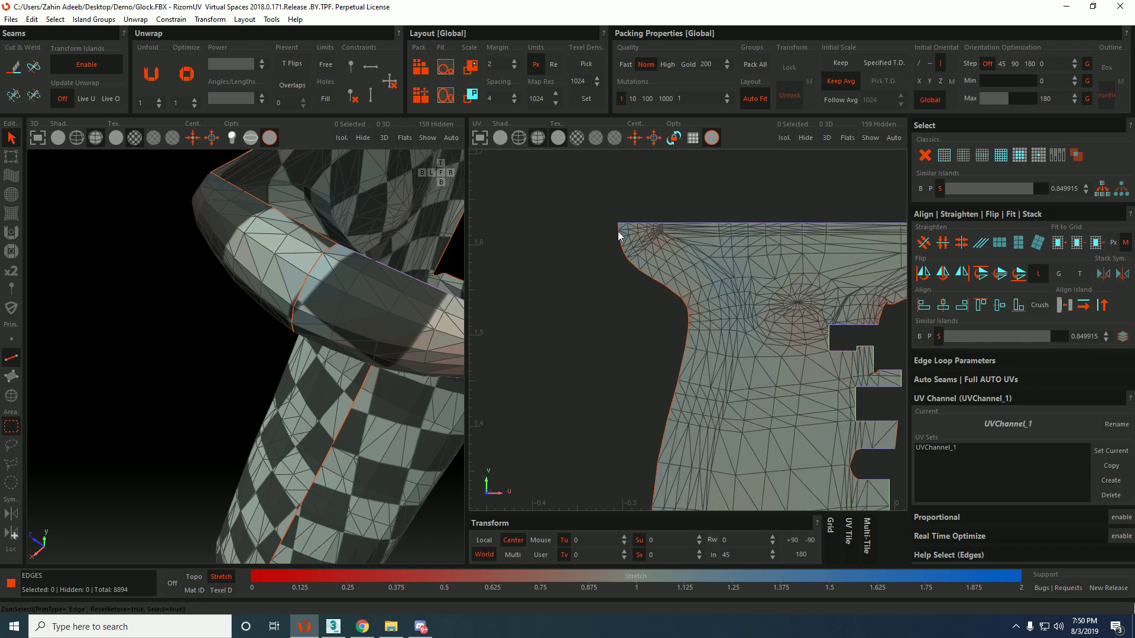
click(619, 226)
middle_drag(710, 329, 692, 226)
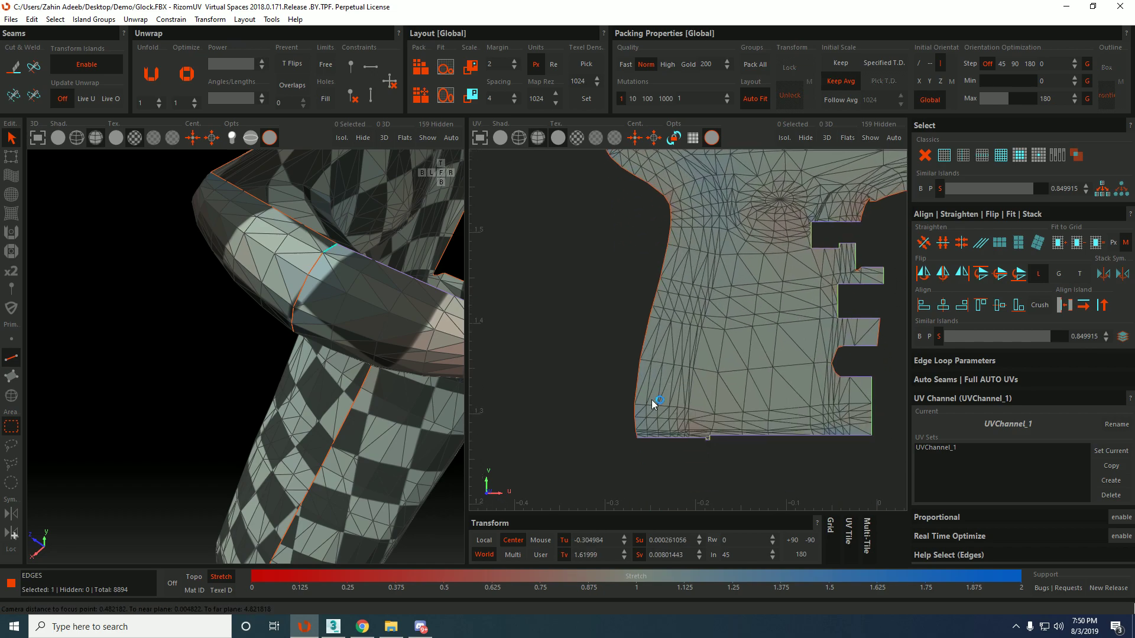
shift+click(633, 441)
key(F4)
scroll(709, 342, down, 1)
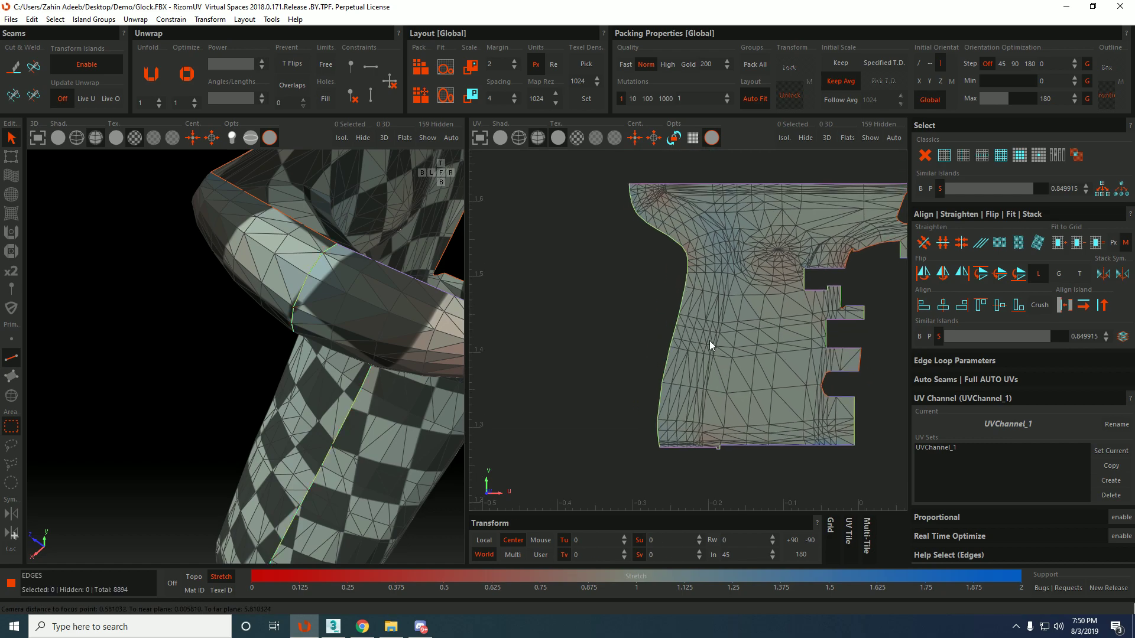
click(713, 329)
key(u)
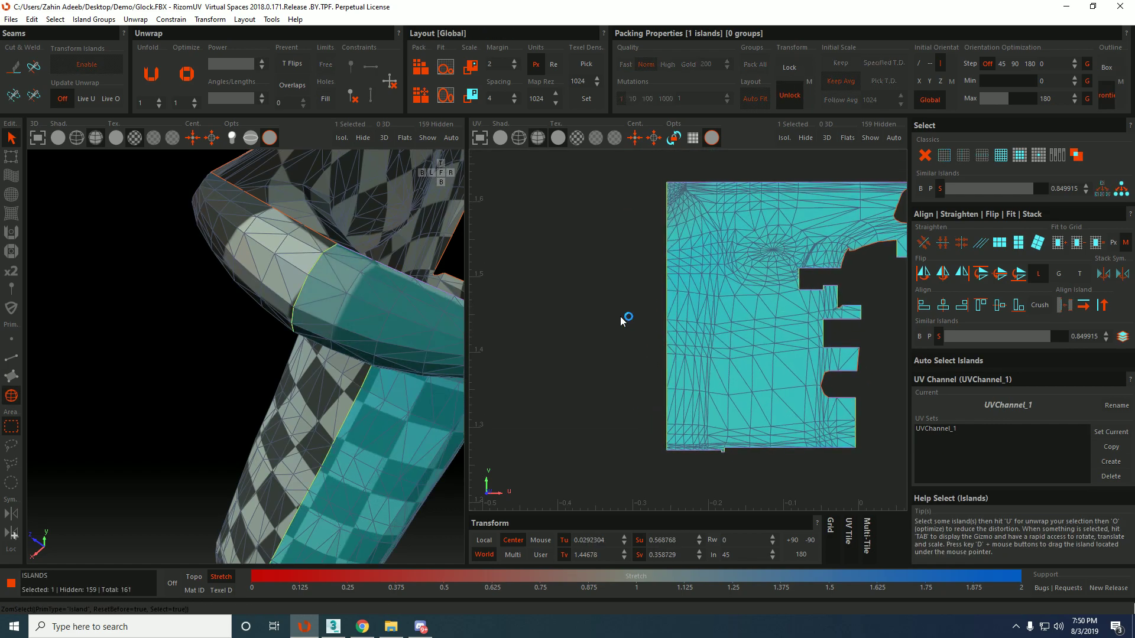
Examine the stretch colours around the straightened back edge and the upper rear corner in the UV and 3D views.
click(620, 317)
scroll(353, 314, up, 3)
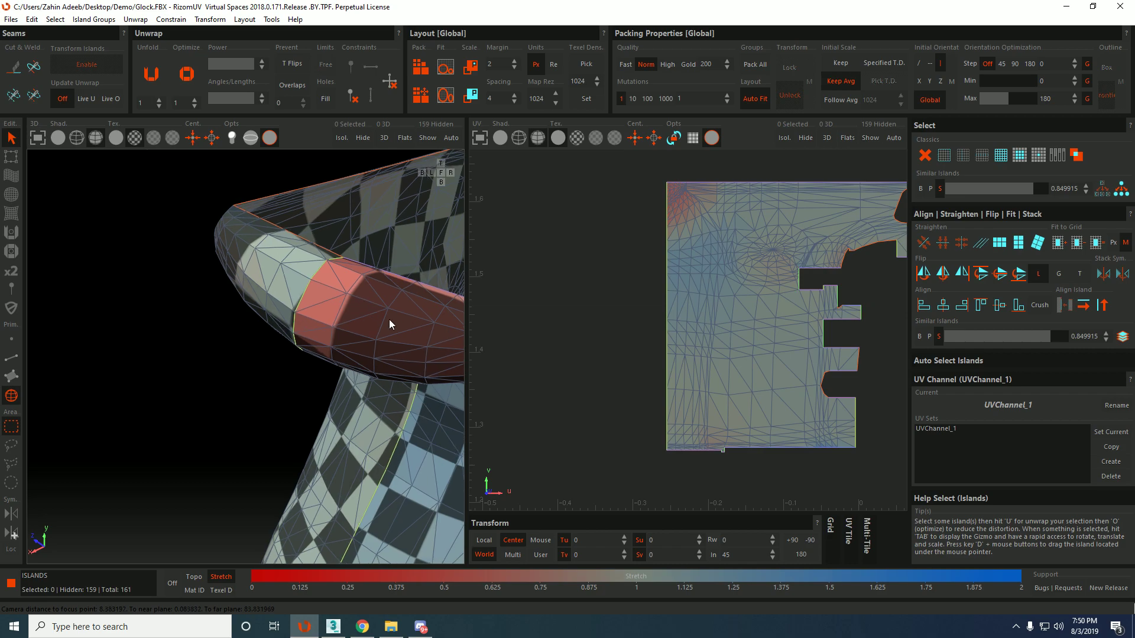
scroll(707, 183, up, 4)
middle_drag(707, 183, 702, 281)
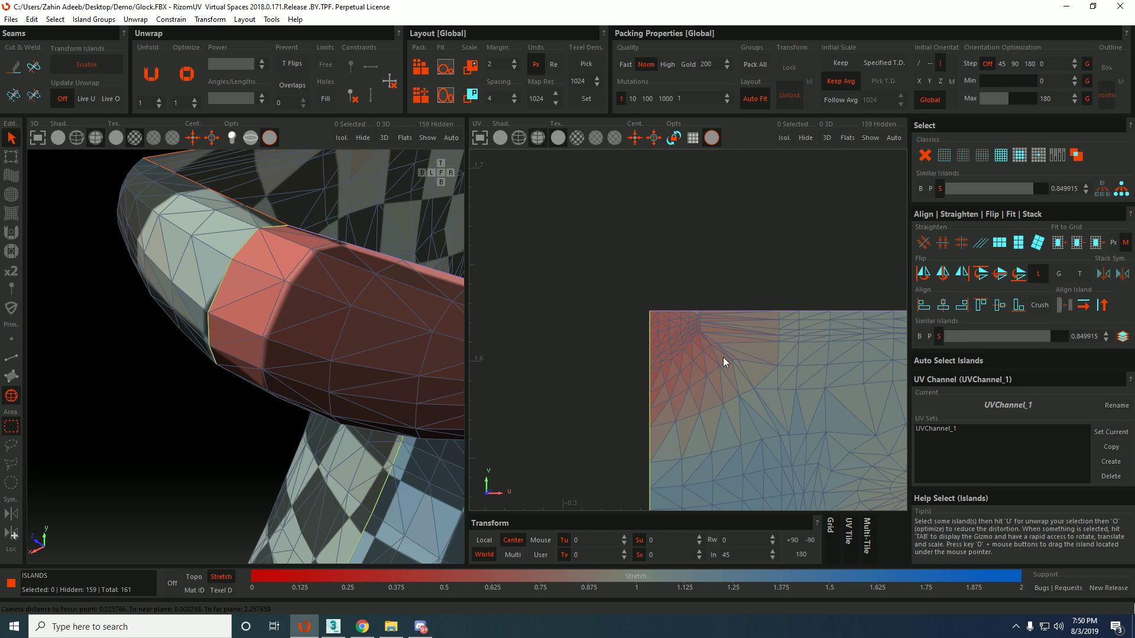
mouse_move(743, 380)
middle_down()
mouse_move(717, 281)
mouse_move(743, 342)
middle_up()
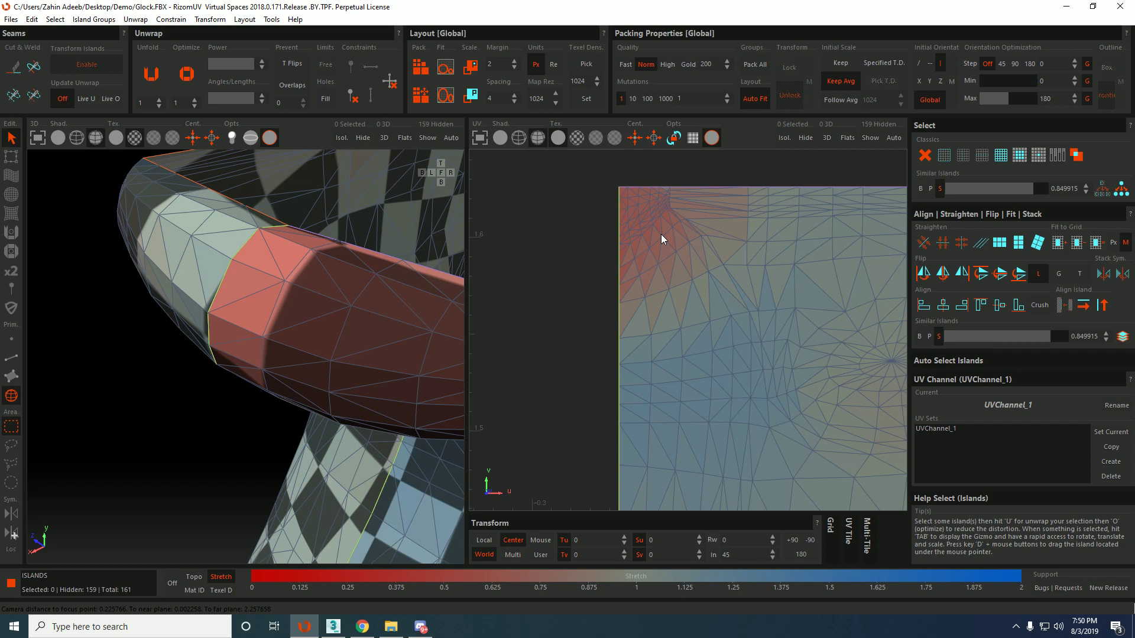
scroll(739, 385, down, 2)
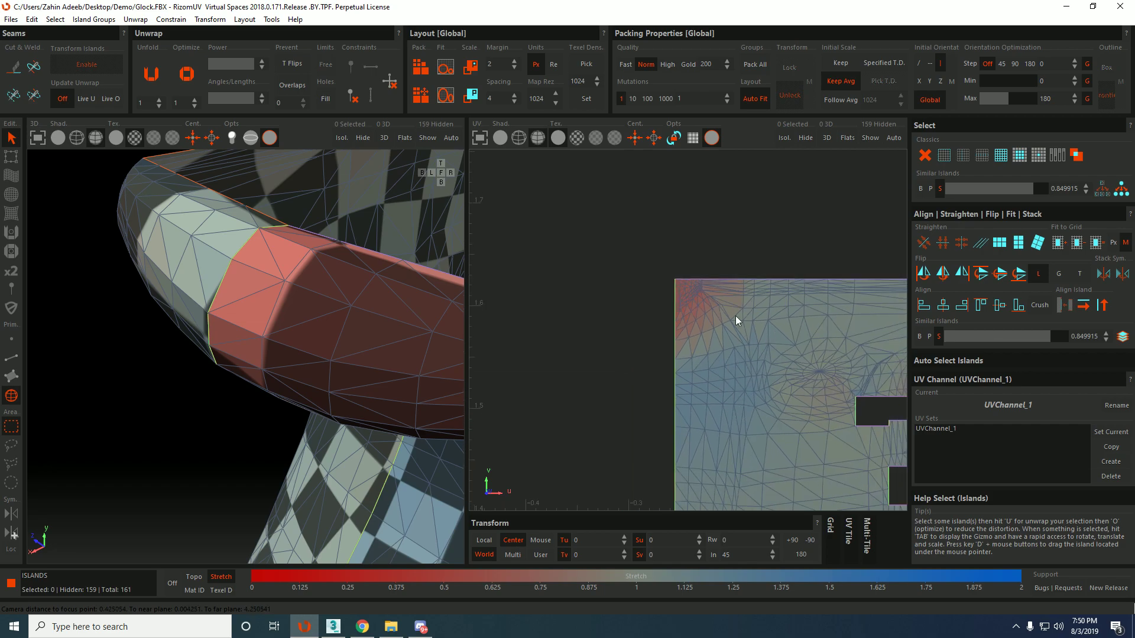
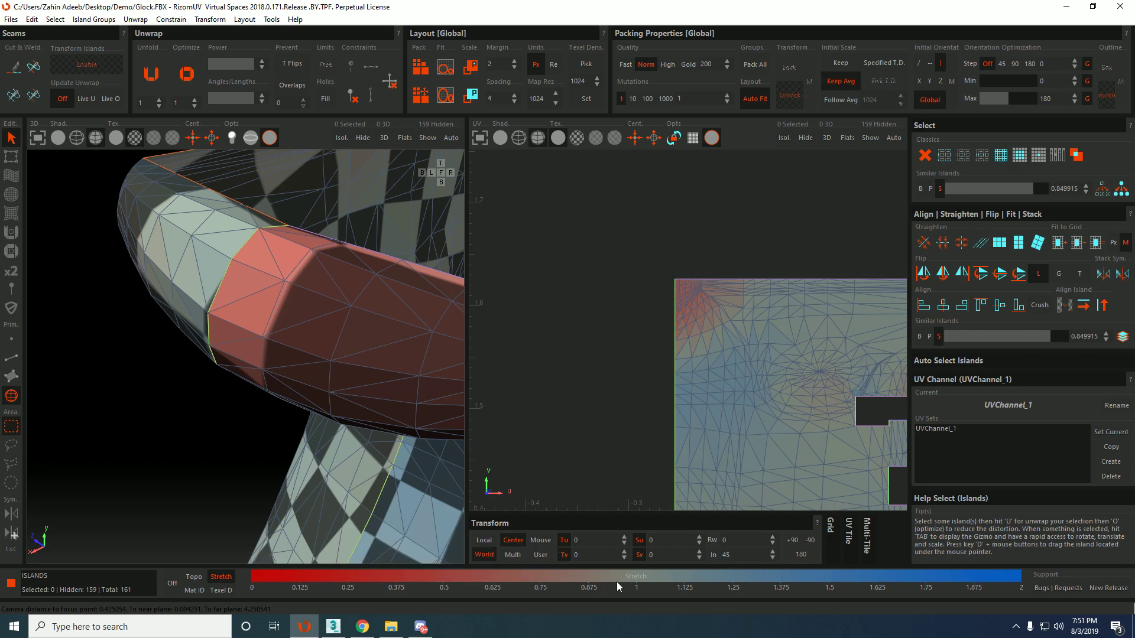
middle_drag(724, 339, 711, 339)
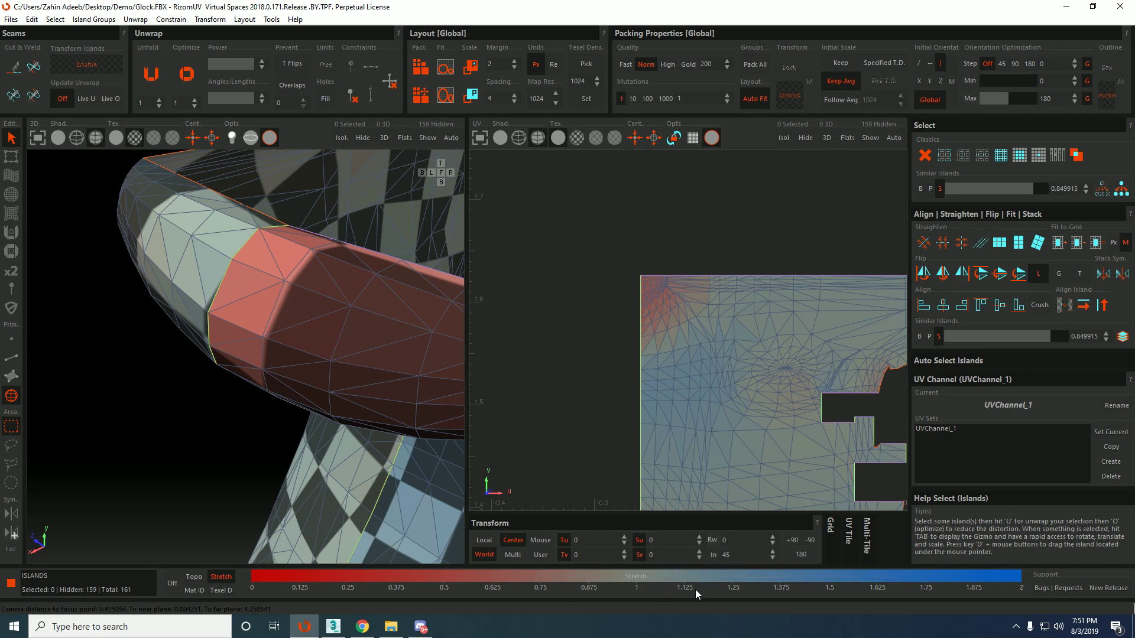
middle_drag(795, 395, 738, 334)
Undo the optimization of the handle half with the straightened back edge.
key(ctrl+z)
key(ctrl+z)
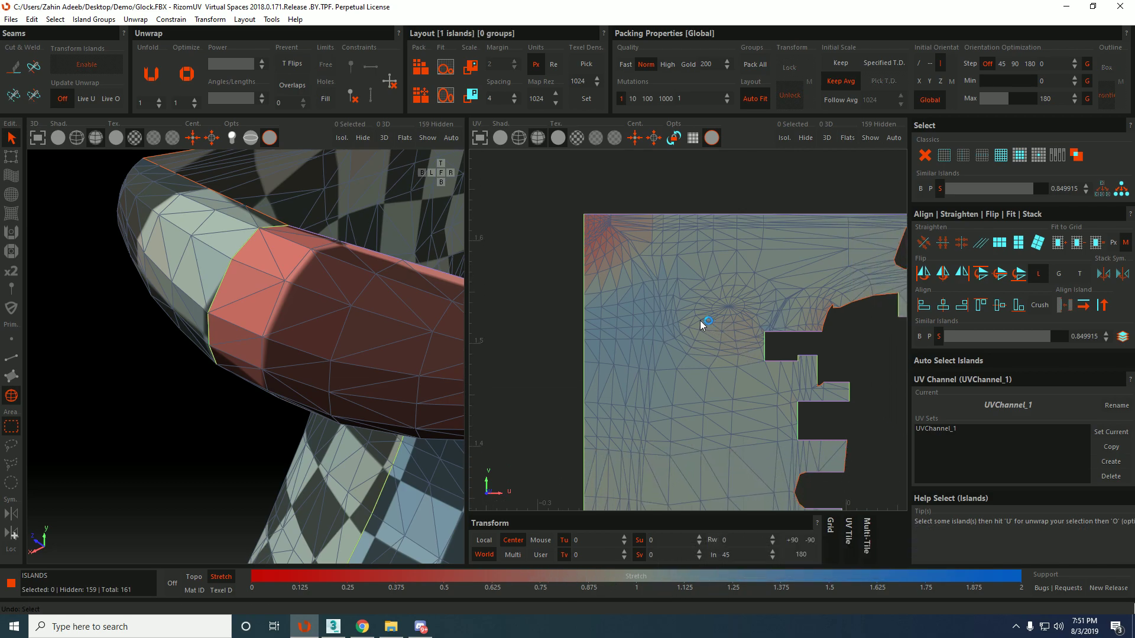
key(ctrl+z)
key(ctrl+z)
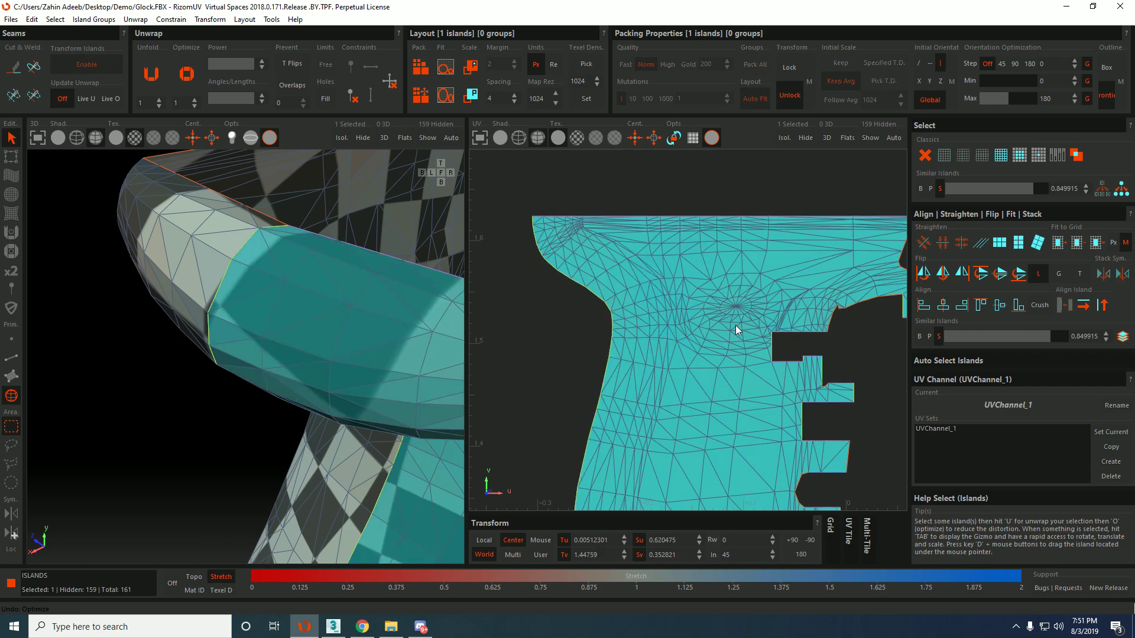
Examine the curved edges around the trigger guard and the grip's front notch for possible straightening.
scroll(739, 324, down, 3)
middle_drag(755, 266, 720, 238)
click(721, 237)
click(733, 255)
scroll(804, 250, up, 4)
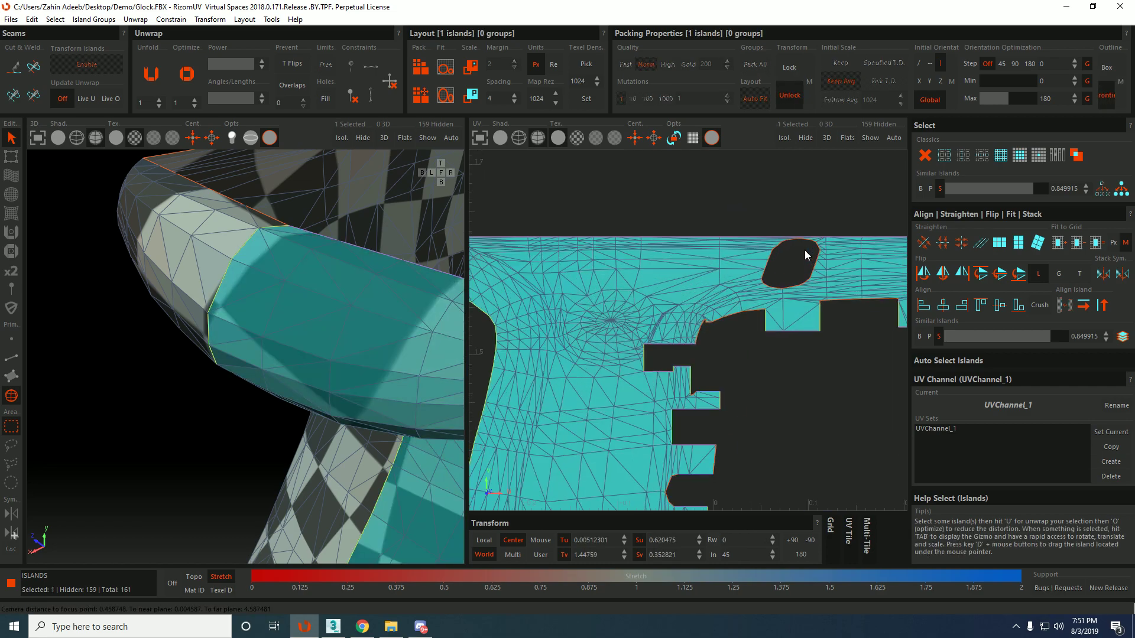
scroll(706, 328, up, 5)
key(F2)
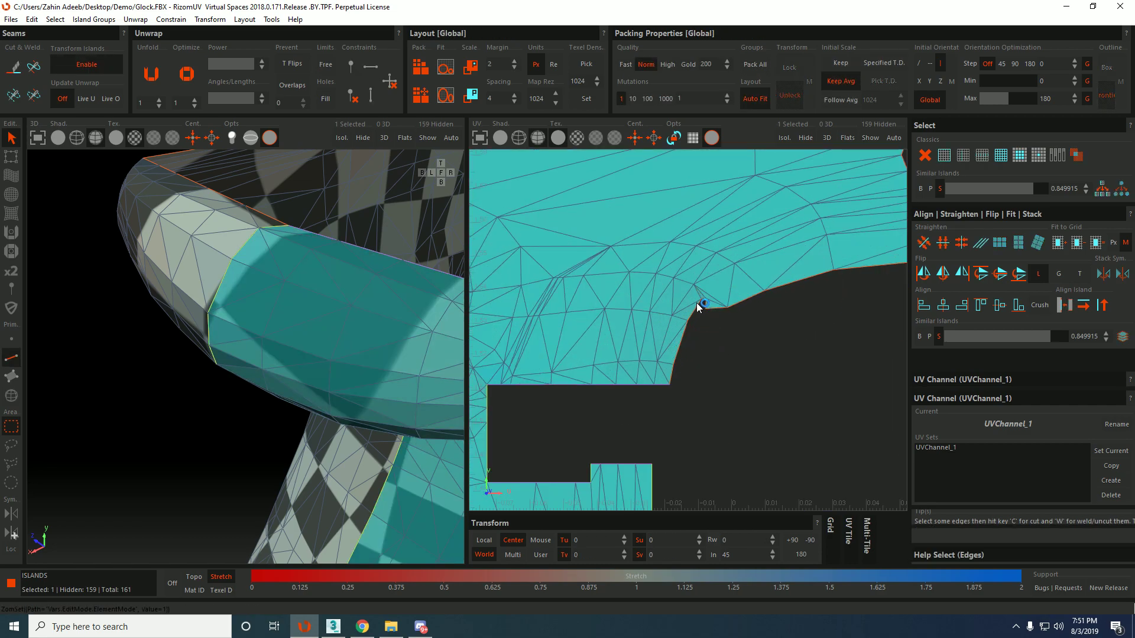
click(695, 306)
scroll(725, 300, down, 3)
middle_drag(877, 280, 674, 306)
scroll(692, 311, down, 3)
scroll(804, 306, up, 3)
middle_drag(820, 302, 768, 346)
middle_drag(497, 372, 789, 285)
scroll(763, 299, down, 2)
scroll(687, 295, up, 5)
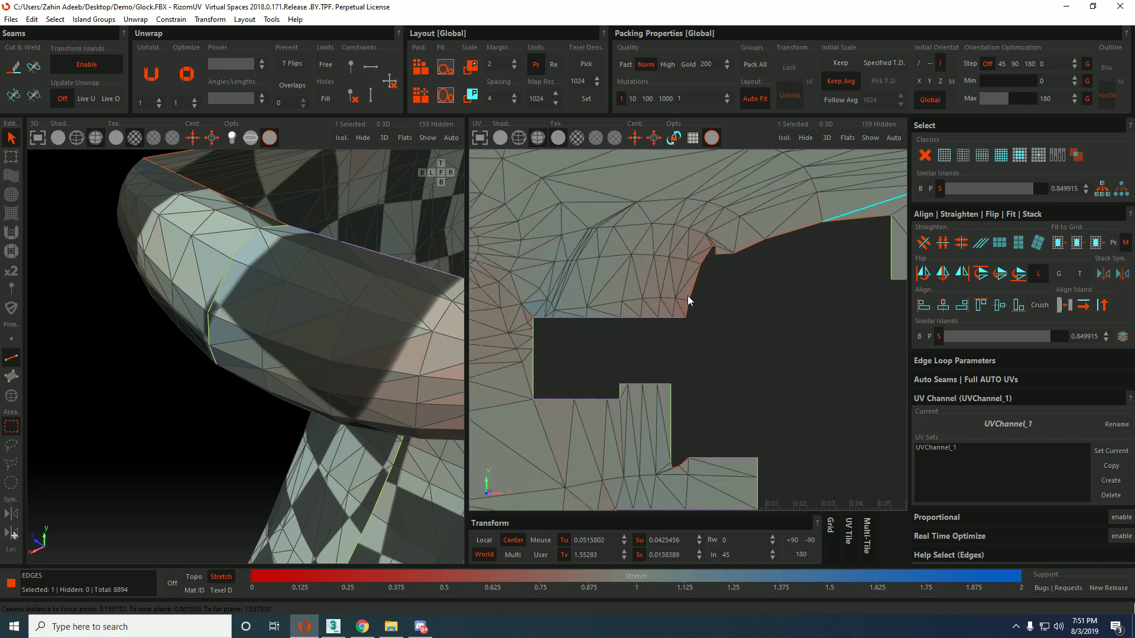
Try optimizing the handle half again with its back edge constrained to vertical.
scroll(703, 300, down, 2)
key(F4)
click(687, 294)
scroll(674, 283, down, 4)
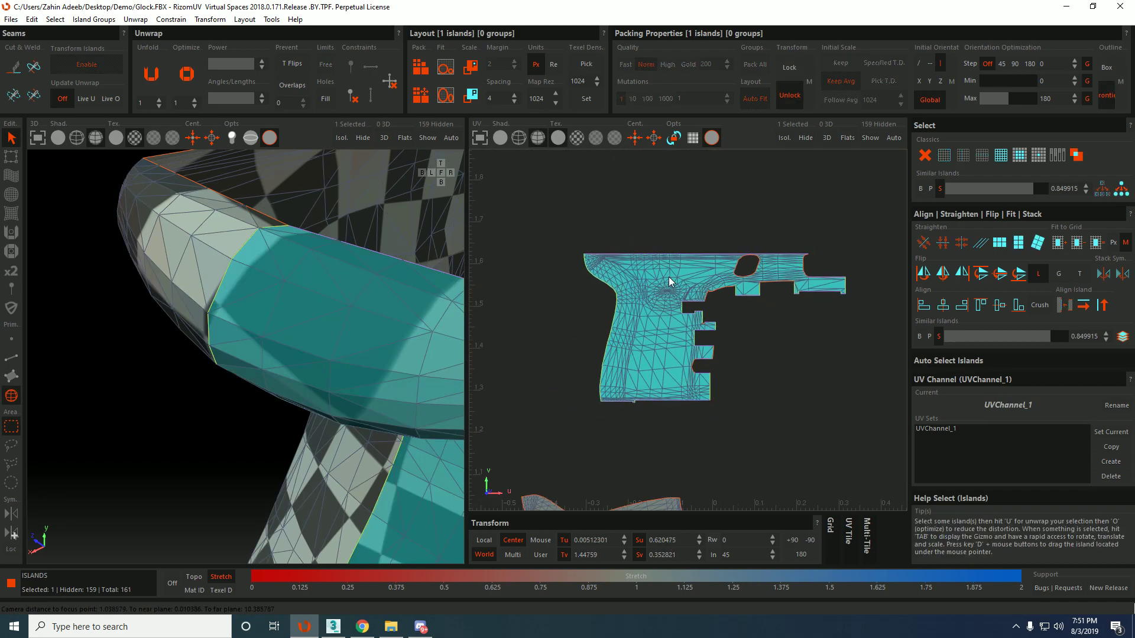
key(u)
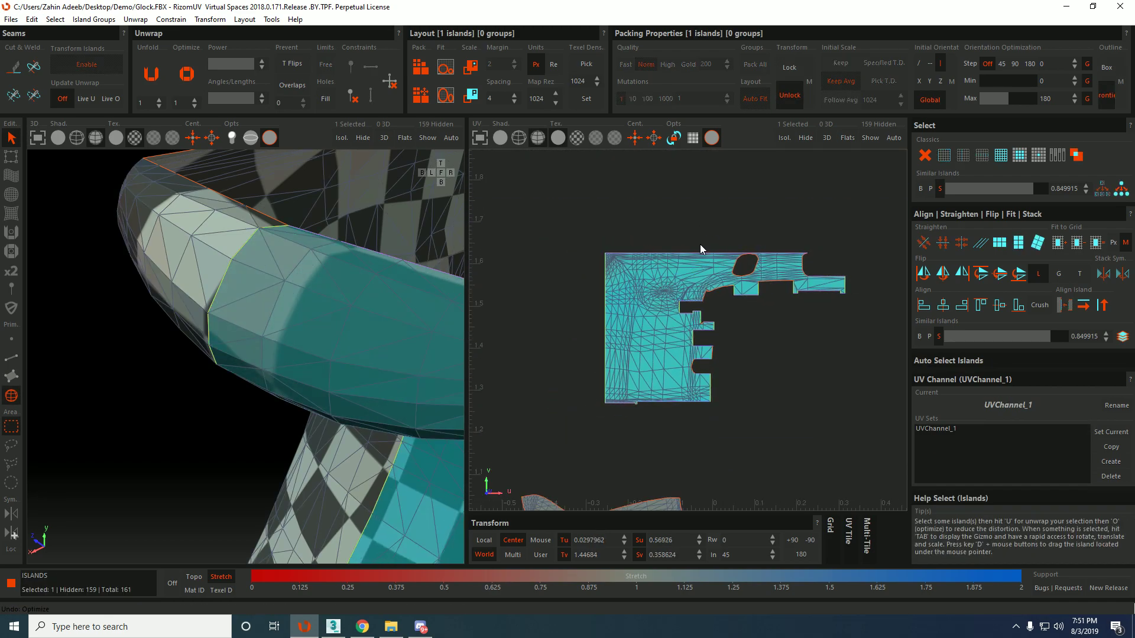
Undo the repeated optimization and the vertical constraint on the handle half's back edge.
key(ctrl+z)
click(591, 266)
click(591, 276)
click(591, 264)
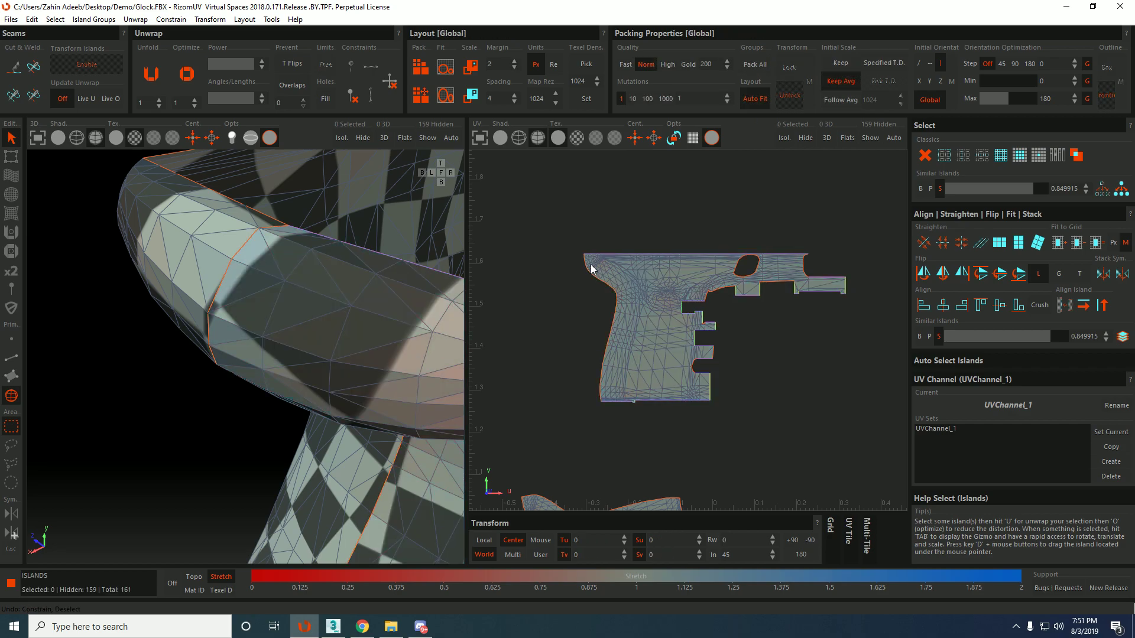
Optimize the handle half with its curved back edge left unconstrained.
scroll(663, 303, up, 3)
click(672, 309)
key(o)
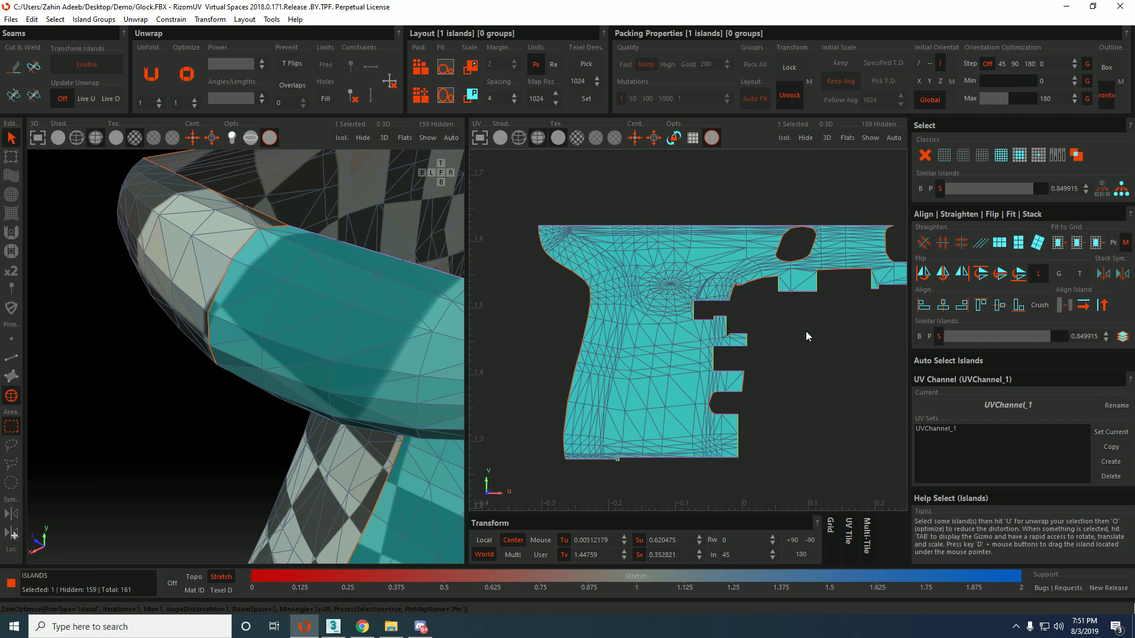
Rotate the other handle half upright so its grip points down, keeping it apart from the finished half.
click(803, 330)
scroll(759, 250, down, 5)
click(722, 324)
scroll(722, 324, up, 4)
scroll(722, 324, down, 5)
drag(723, 322, 907, 325)
scroll(835, 231, up, 4)
key(ctrl+z)
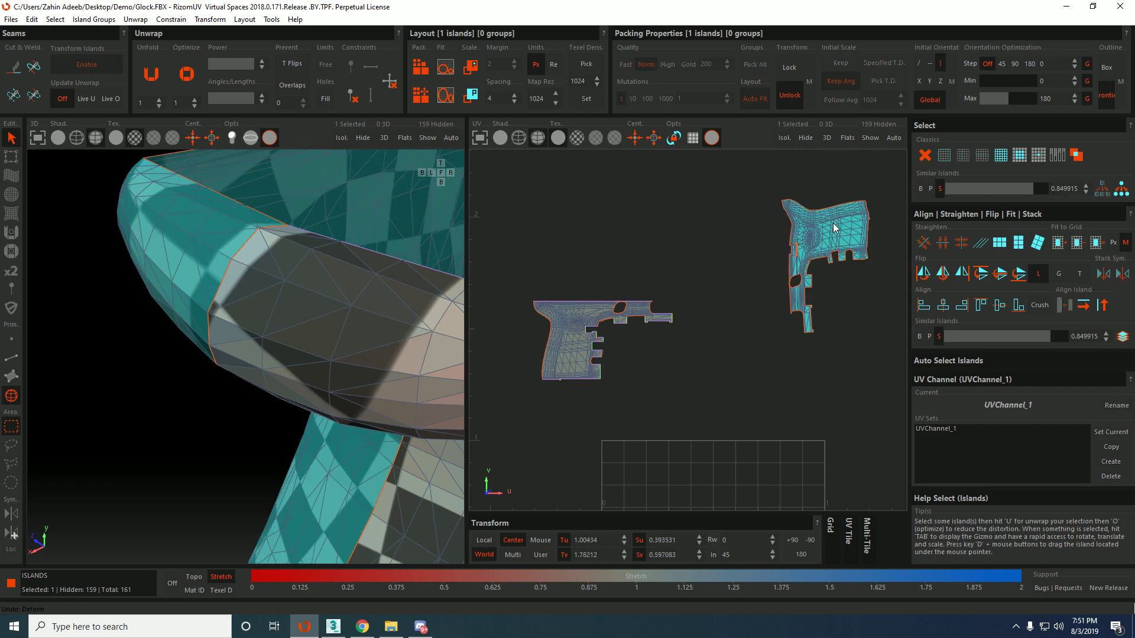
drag(834, 229, 843, 333)
drag(864, 282, 870, 305)
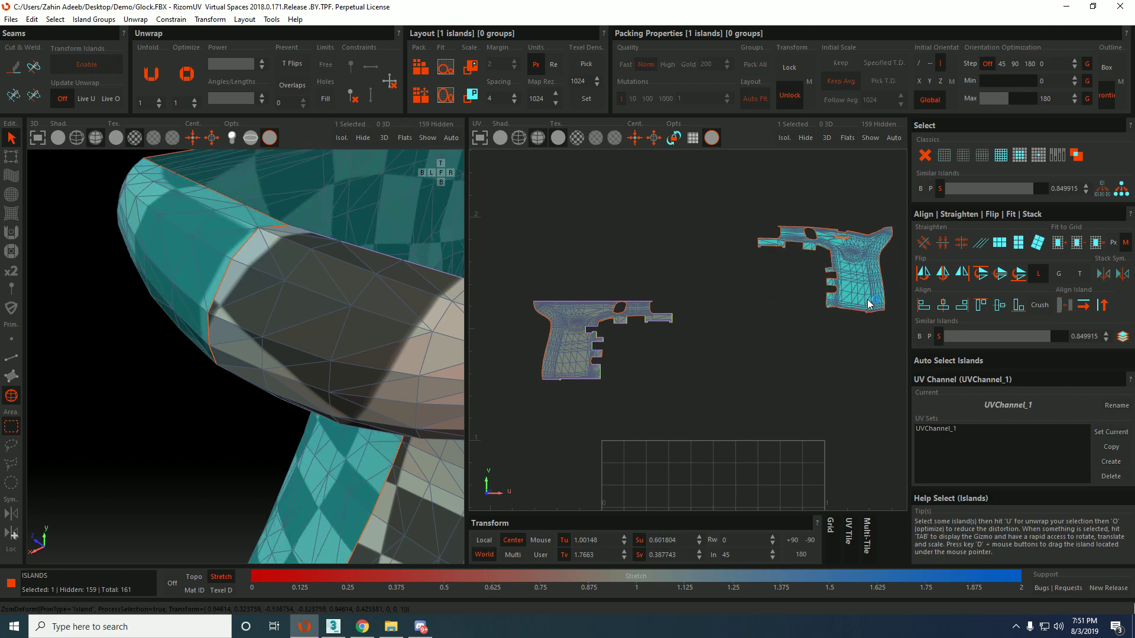
Constrain the second handle half's top edge in front of the small top notch to horizontal.
scroll(860, 248, up, 4)
scroll(860, 249, down, 3)
scroll(860, 248, up, 2)
middle_drag(861, 249, 819, 272)
key(F2)
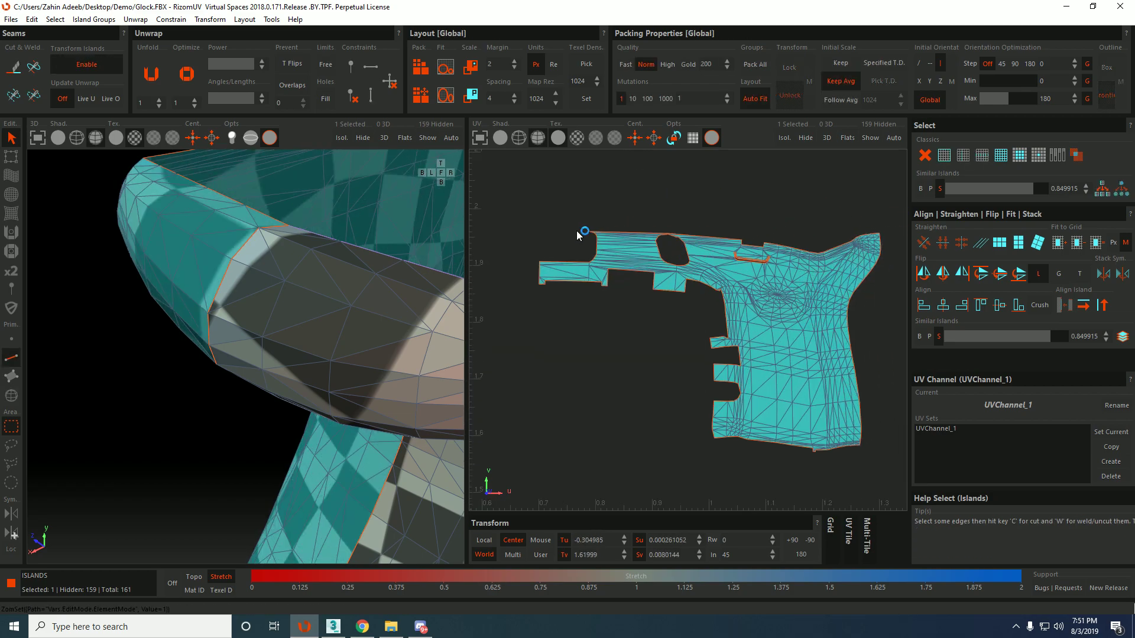
click(603, 232)
scroll(644, 235, up, 3)
middle_drag(725, 236, 679, 249)
click(737, 258)
click(698, 253)
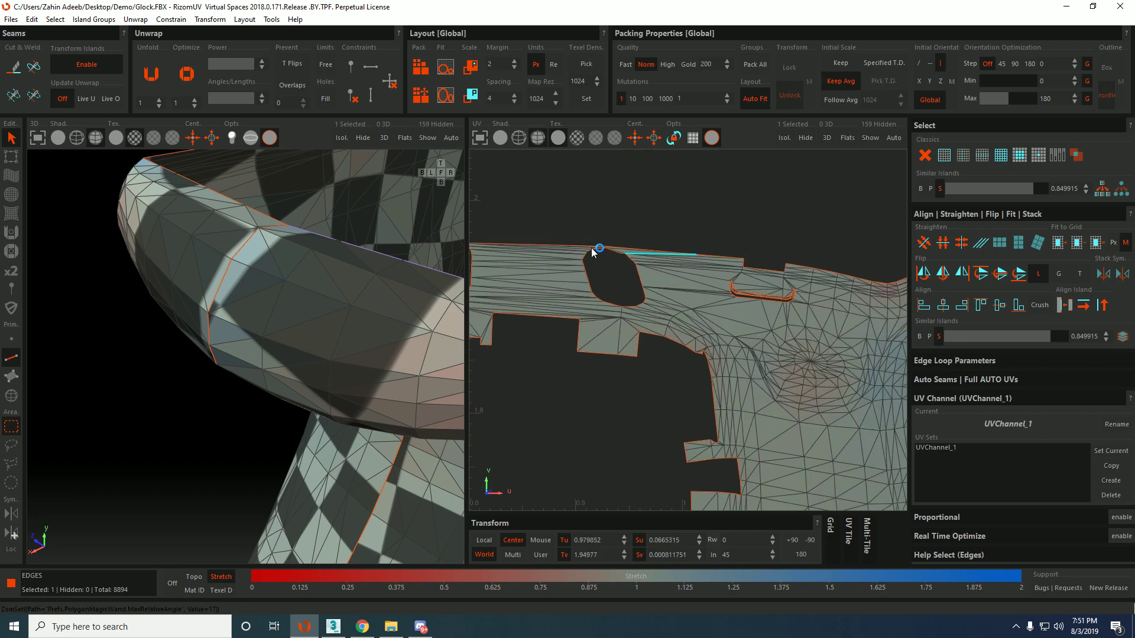
middle_drag(582, 249, 668, 251)
click(677, 254)
middle_drag(904, 261, 678, 265)
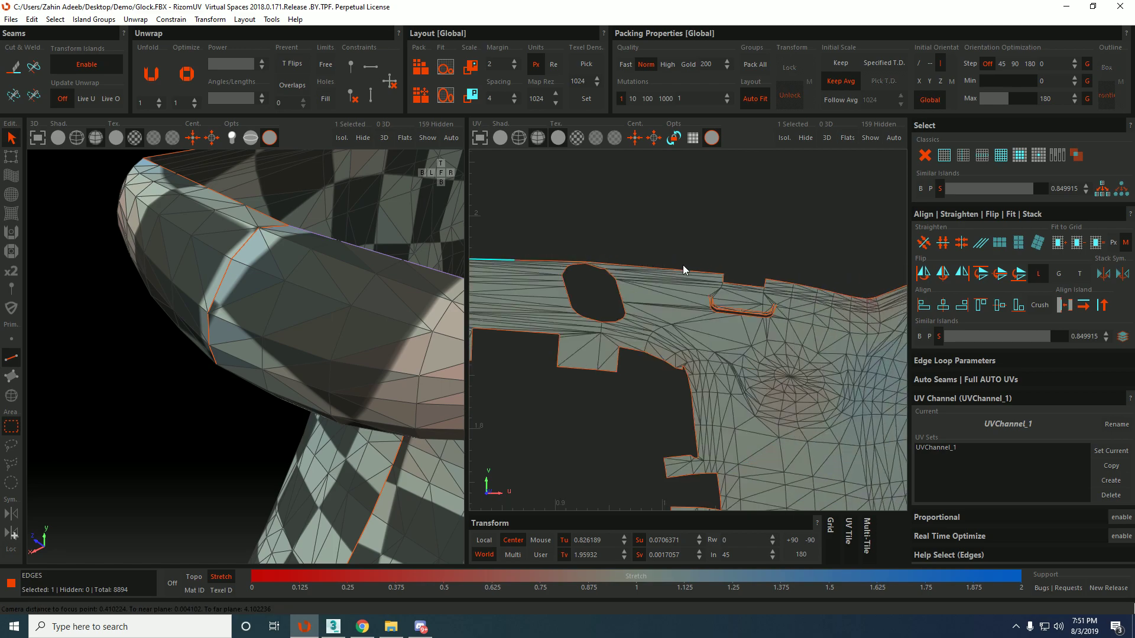
scroll(728, 278, up, 5)
Constrain the small top notch's sides to vertical and its floor to horizontal on the second handle half.
click(731, 275)
key(v)
click(747, 290)
key(h)
click(835, 301)
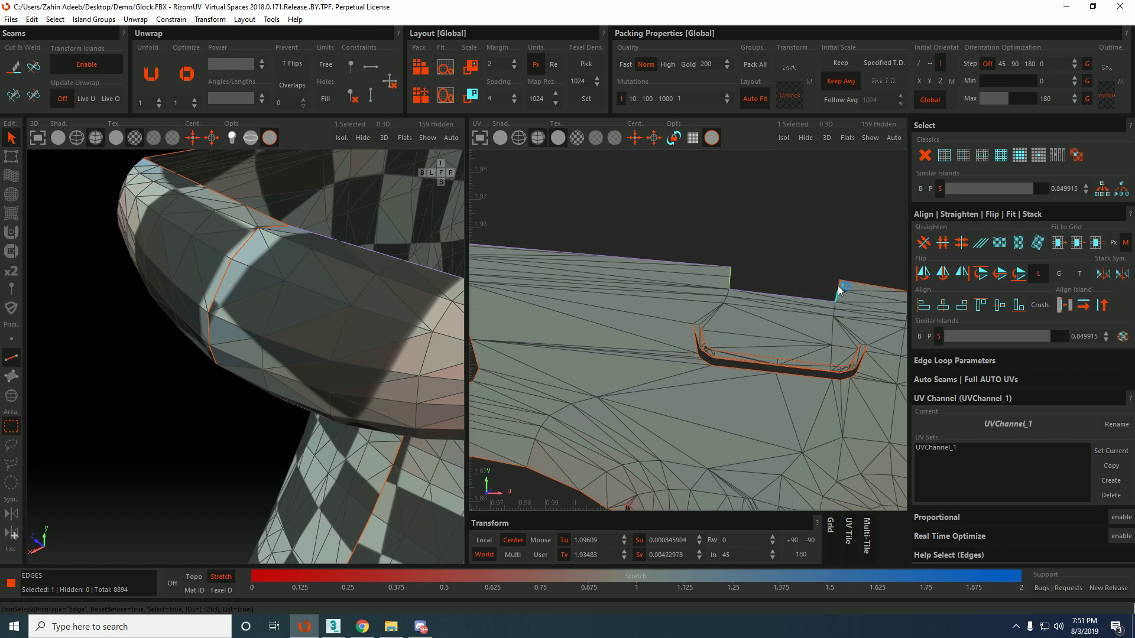
Constrain the second half's top edge behind the notch to horizontal, including the rising section up to the rear tip.
scroll(821, 294, down, 3)
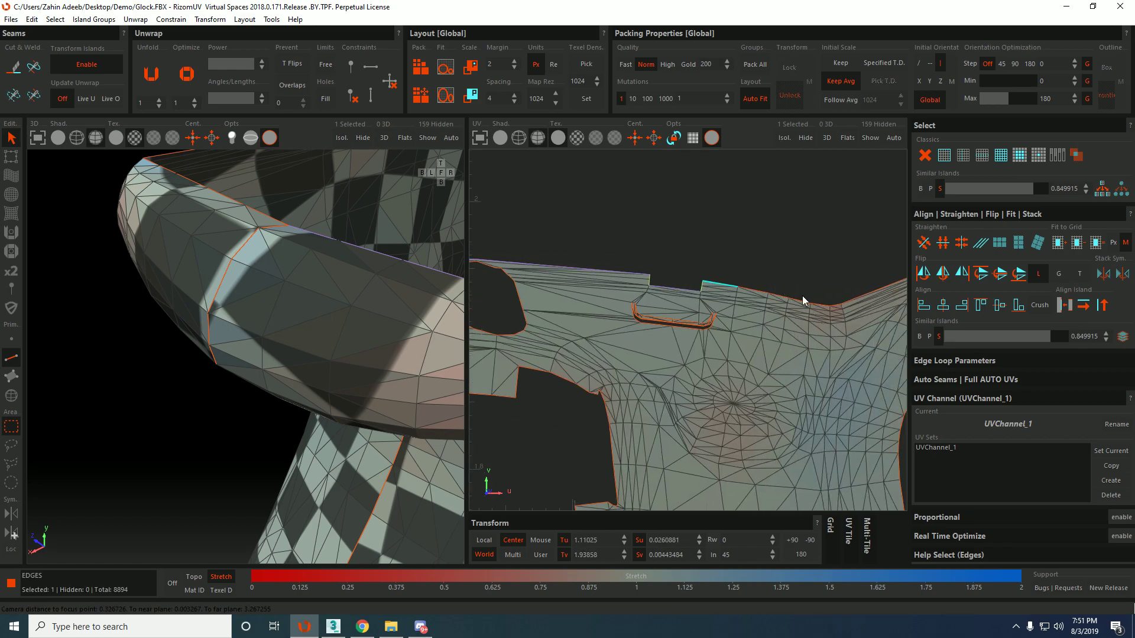
click(835, 298)
scroll(836, 297, down, 6)
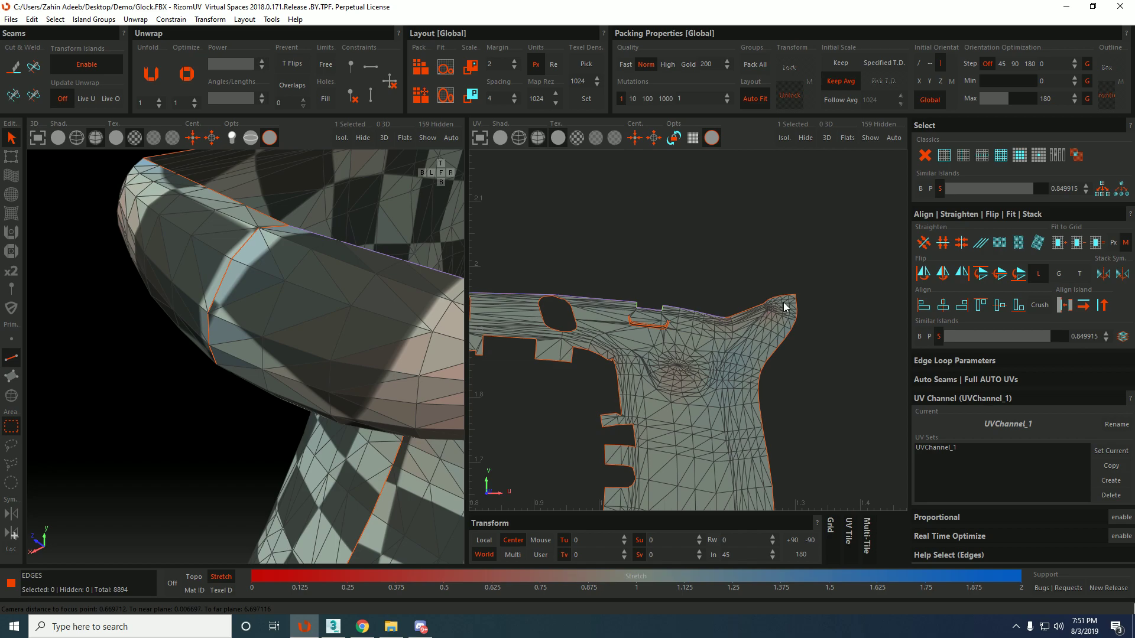
scroll(768, 284, up, 5)
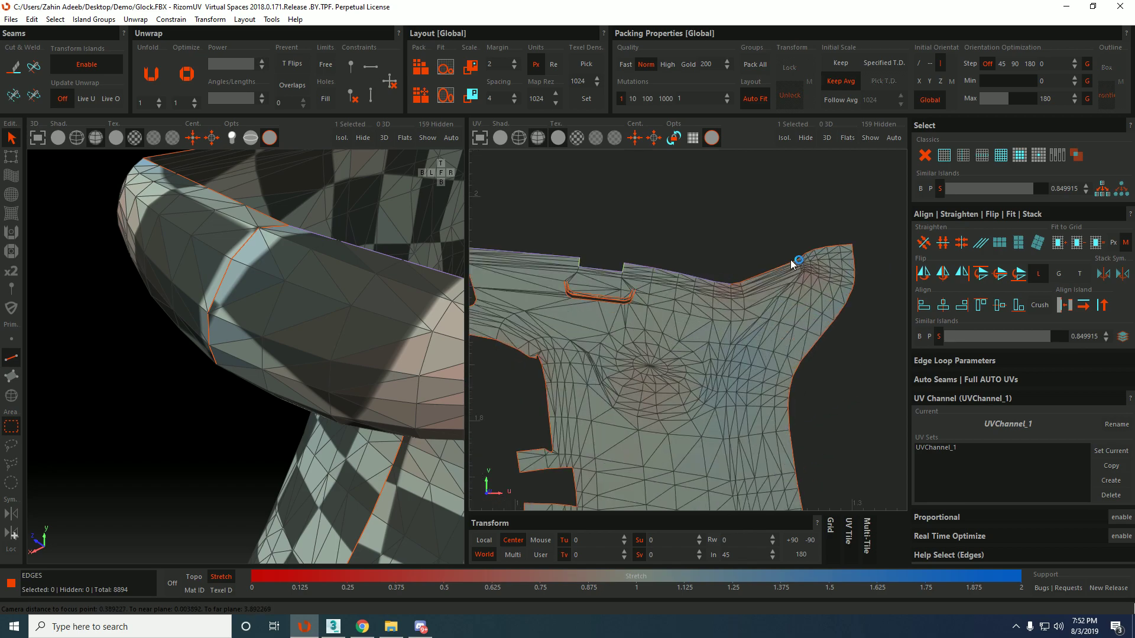
click(848, 245)
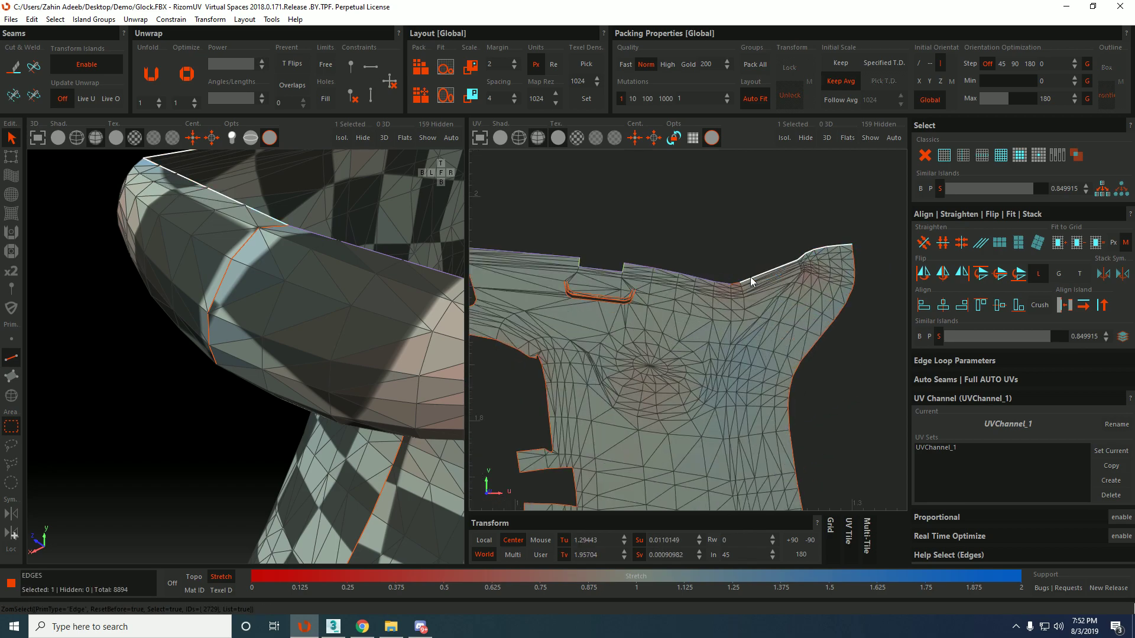
key(v)
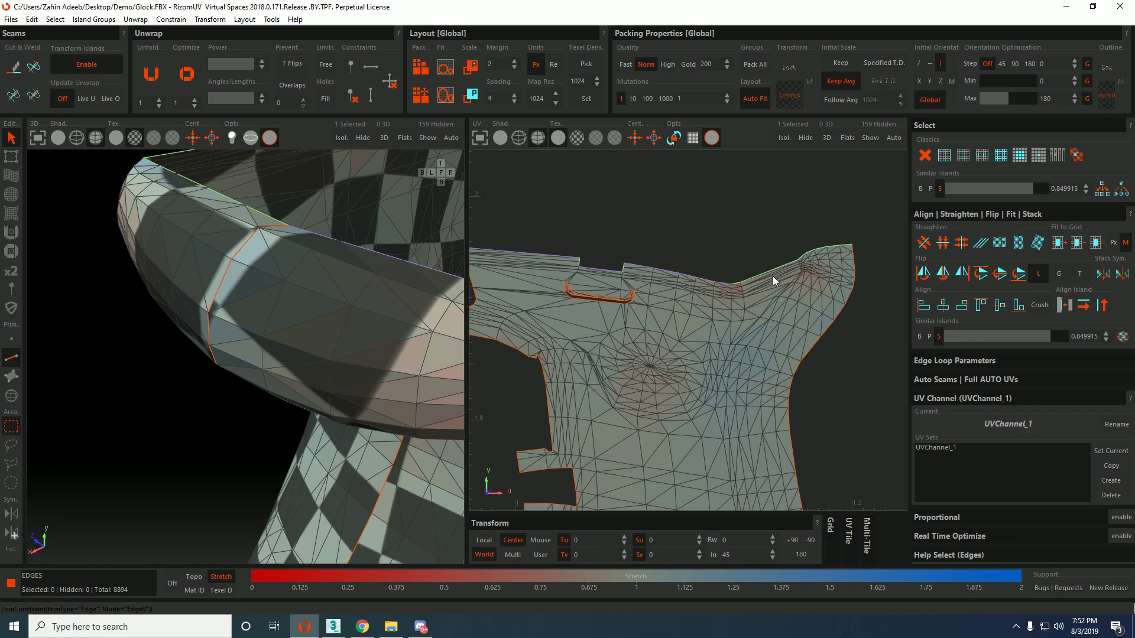
click(737, 281)
key(h)
scroll(853, 252, down, 3)
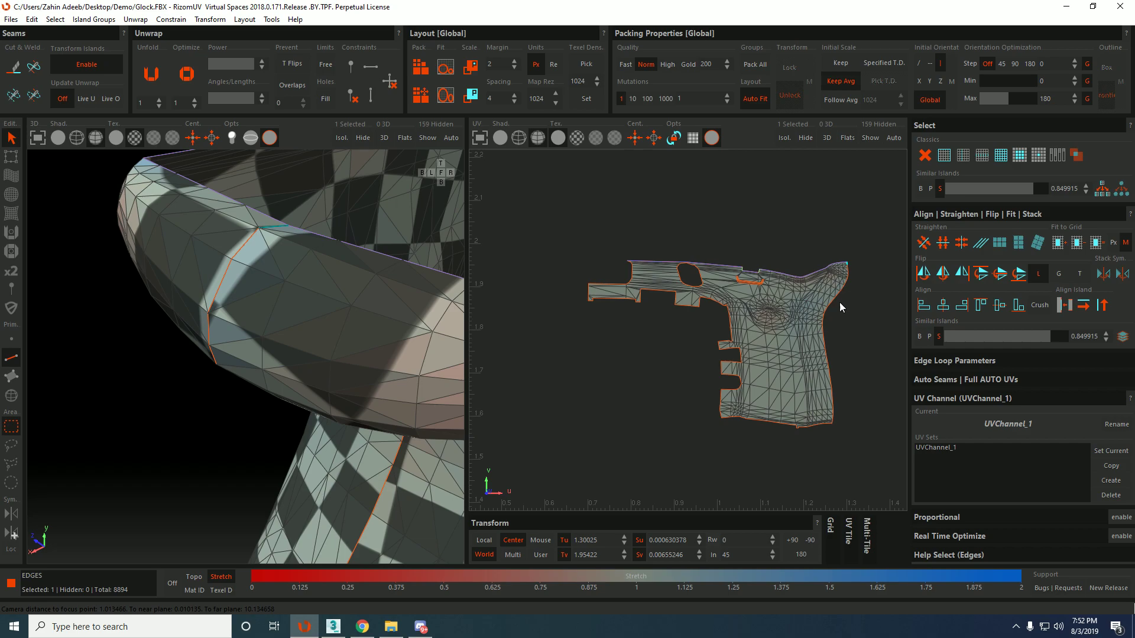
click(811, 367)
scroll(814, 374, up, 5)
double_click(814, 376)
scroll(804, 349, down, 4)
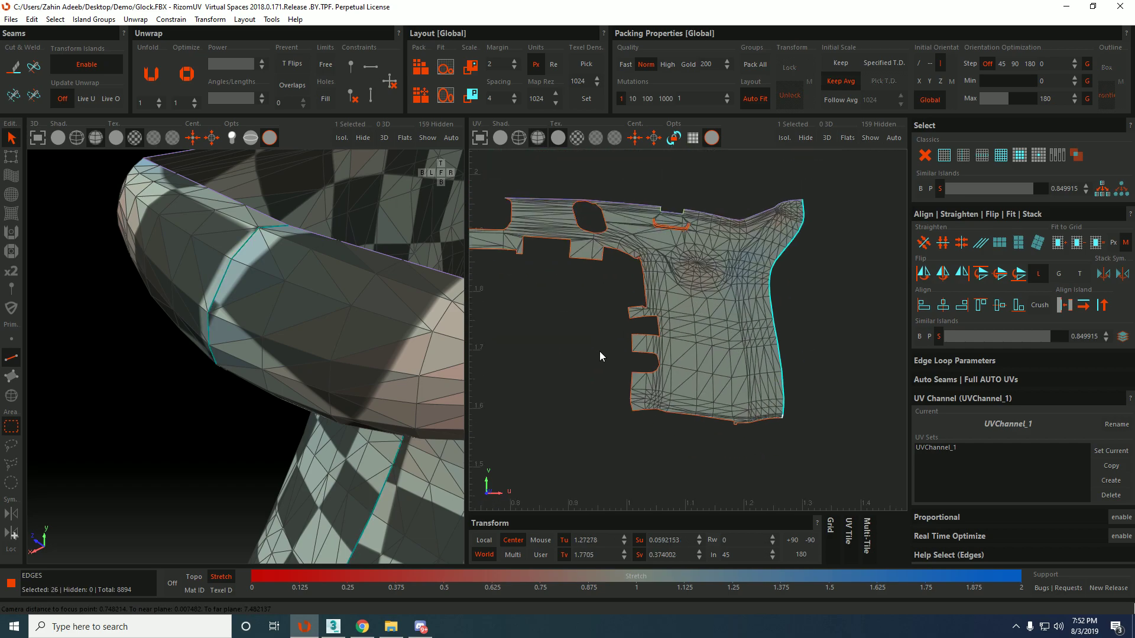
Constrain the front arm's lower step edge on top to horizontal and its front end and small front lip sides to vertical.
scroll(594, 264, up, 3)
middle_drag(550, 292, 632, 241)
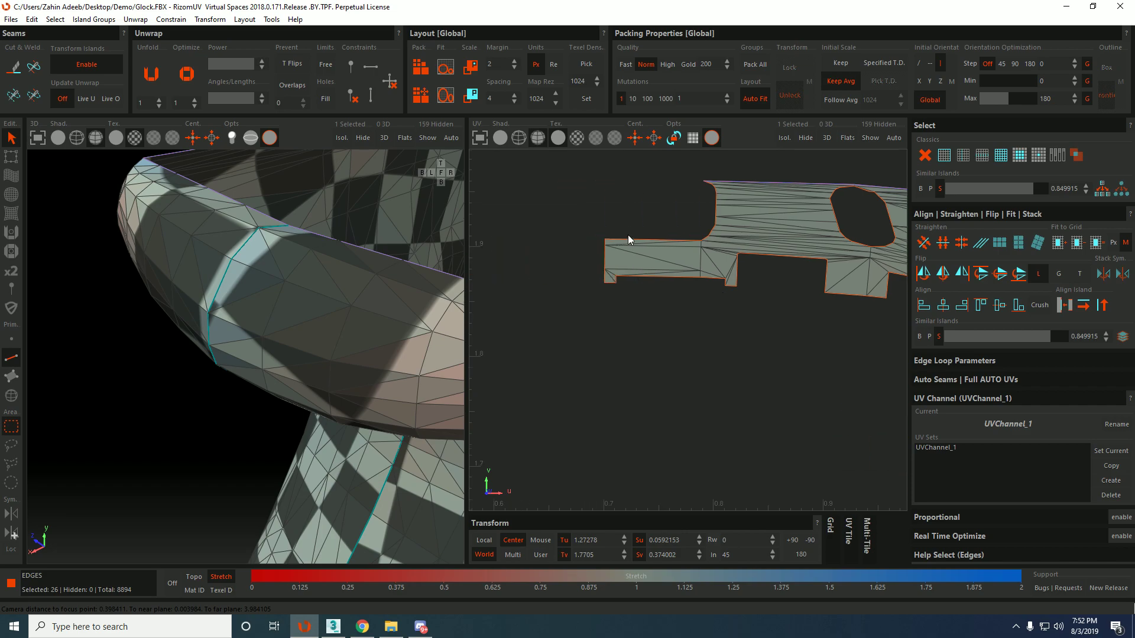
click(622, 240)
key(w)
click(604, 243)
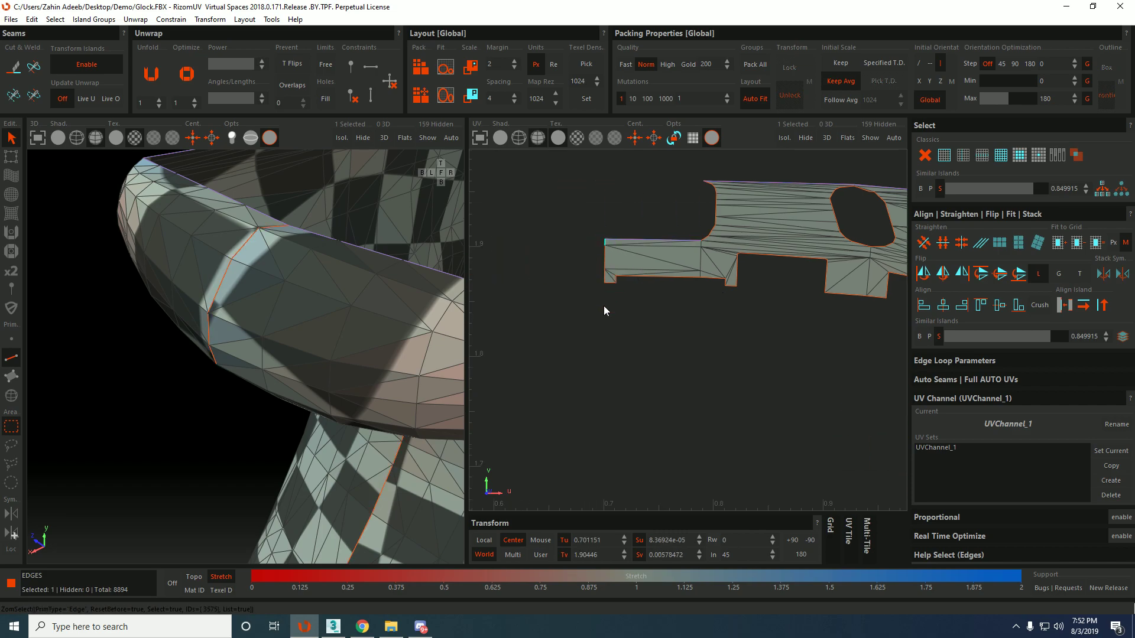
click(611, 282)
click(620, 281)
key(shift+v)
Constrain the front arm's underside to horizontal, and the small tab at its rear to vertical sides and a horizontal bottom.
click(608, 278)
click(695, 278)
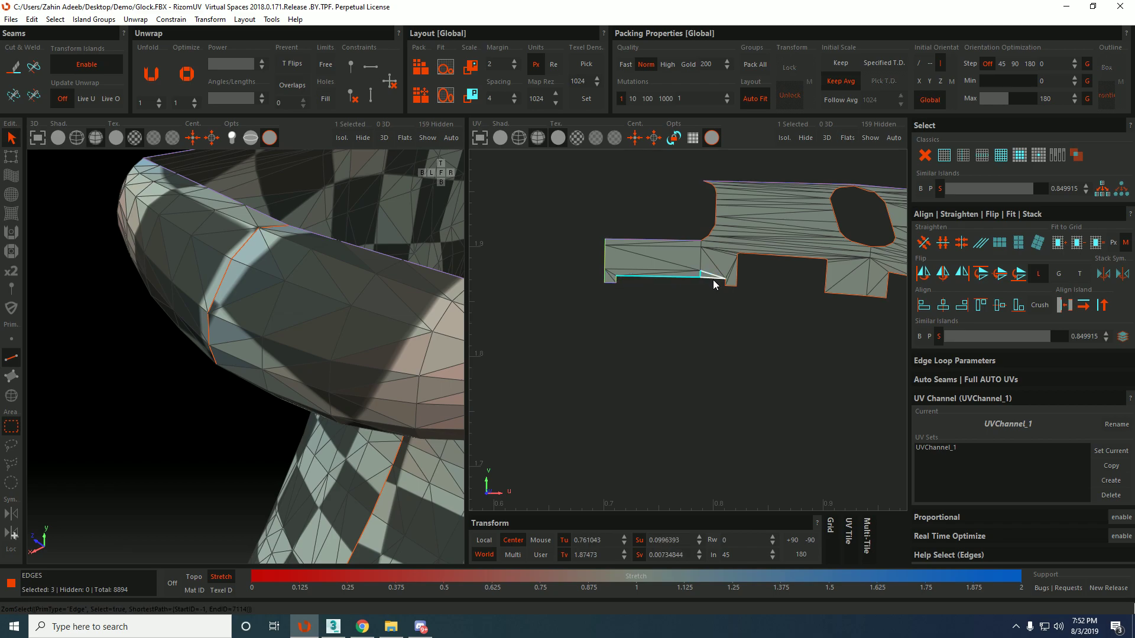
scroll(713, 280, up, 5)
click(715, 279)
middle_drag(635, 289, 714, 279)
shift+click(665, 265)
middle_drag(785, 252, 694, 280)
key(h)
click(749, 314)
key(h)
click(760, 299)
Constrain the long underside edge between the two lower tabs of the front arm to horizontal.
scroll(776, 291, down, 4)
scroll(762, 290, up, 3)
click(740, 238)
scroll(792, 263, down, 2)
scroll(786, 271, up, 2)
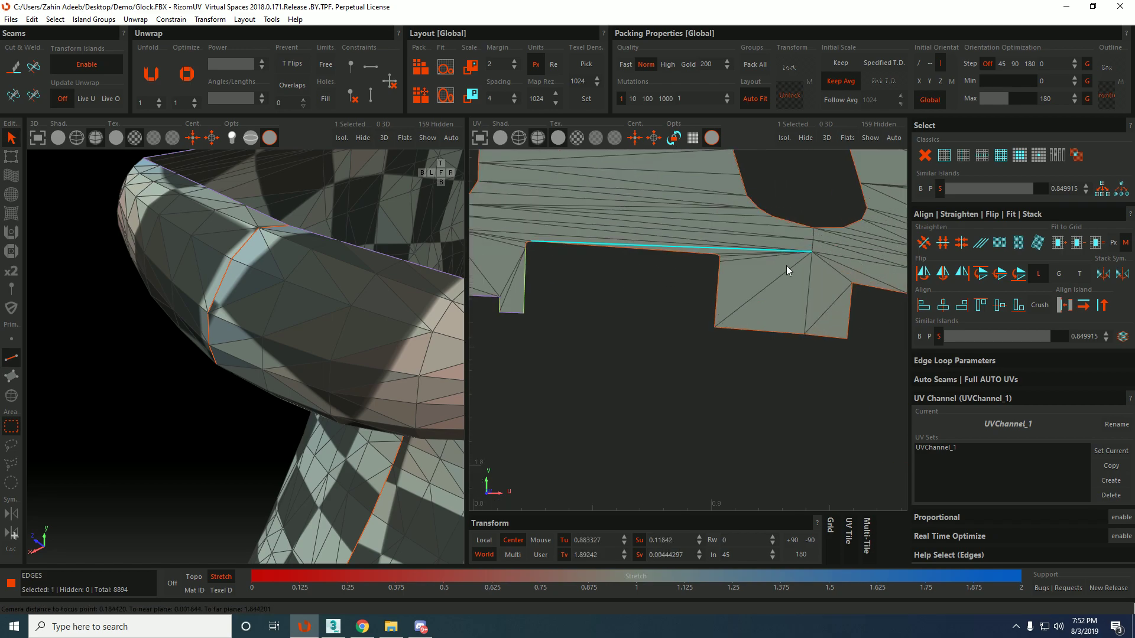
key(h)
Constrain the second lower tab's sides to vertical and its bottom edge to horizontal.
click(718, 274)
key(v)
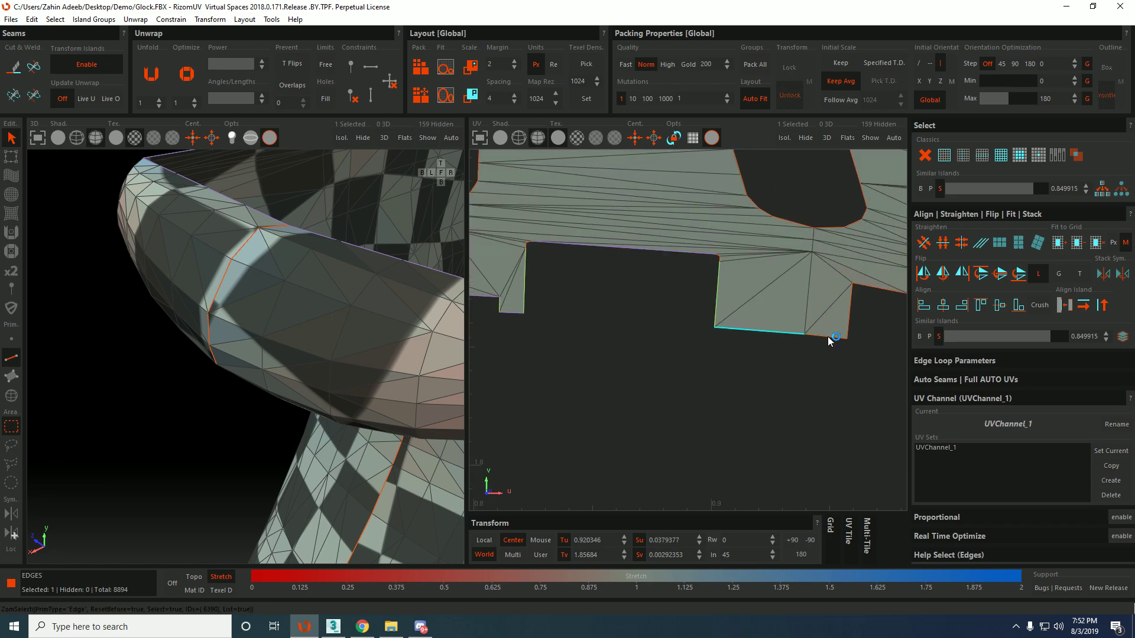
key(h)
middle_drag(850, 317, 750, 278)
click(750, 275)
Select the second handle half's island, then unfold and optimize it with the new constraints.
scroll(754, 276, down, 4)
scroll(796, 301, up, 2)
scroll(797, 300, down, 4)
middle_drag(832, 334, 787, 304)
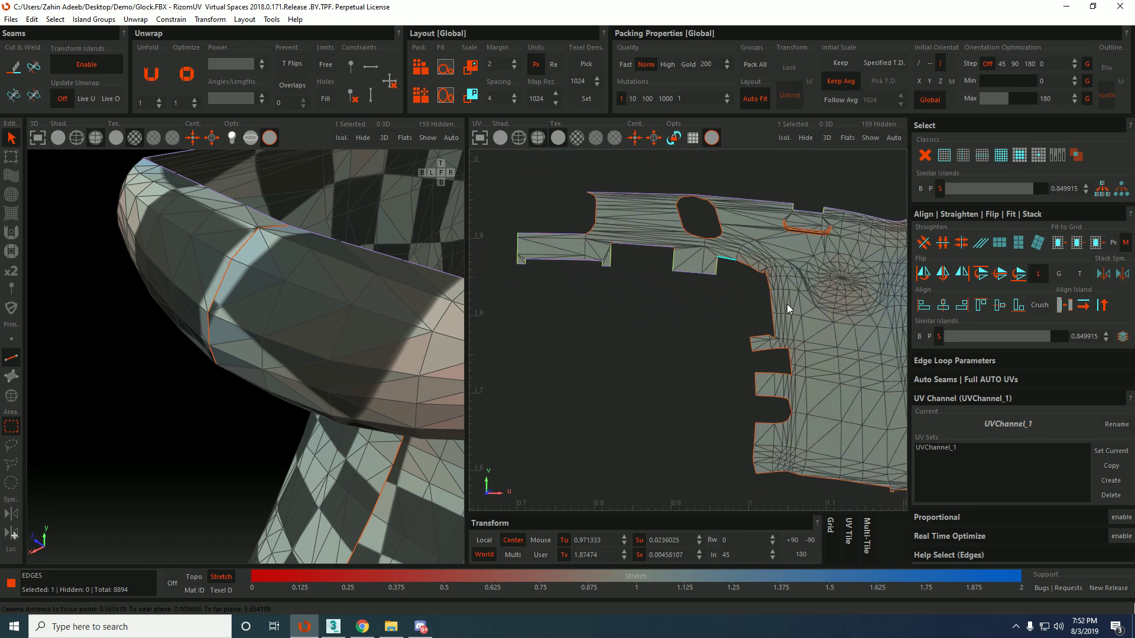
scroll(774, 320, up, 5)
scroll(751, 354, down, 5)
key(F4)
click(807, 342)
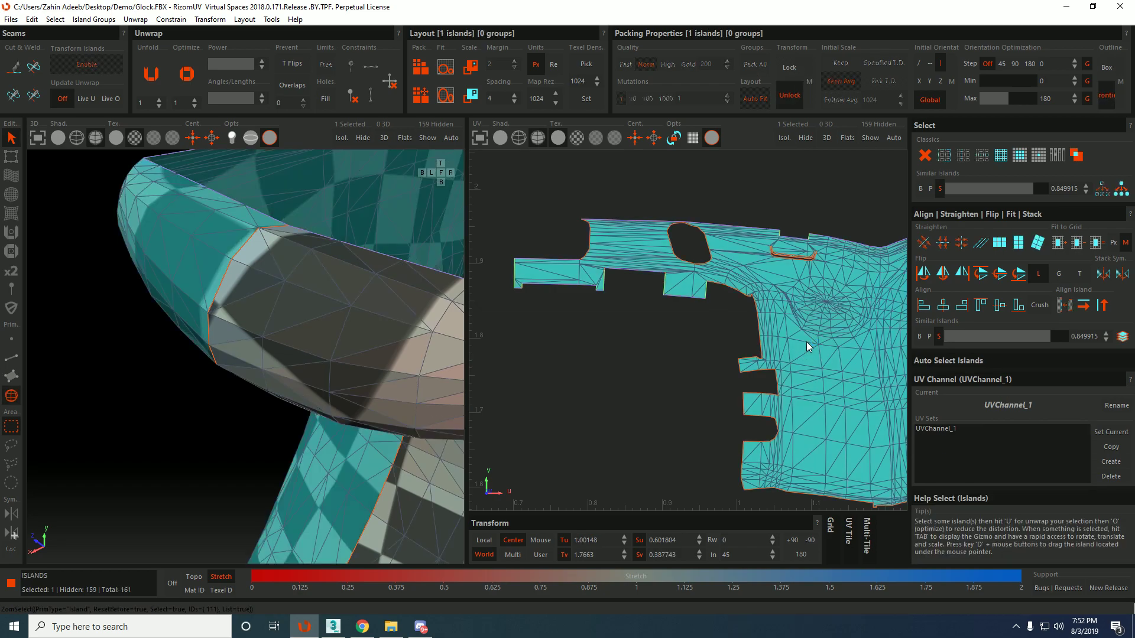
key(u)
key(o)
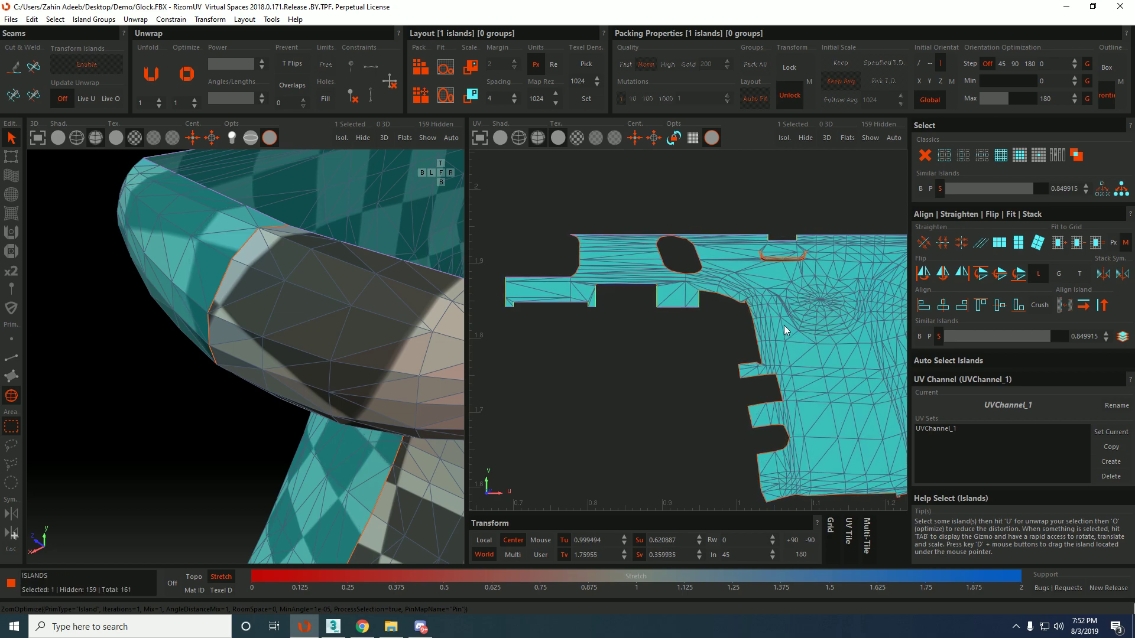
Examine the thin curved strip below the small top notch in both the UV layout and the 3D model.
scroll(819, 334, down, 2)
middle_drag(818, 334, 789, 318)
scroll(809, 333, up, 2)
scroll(743, 247, up, 8)
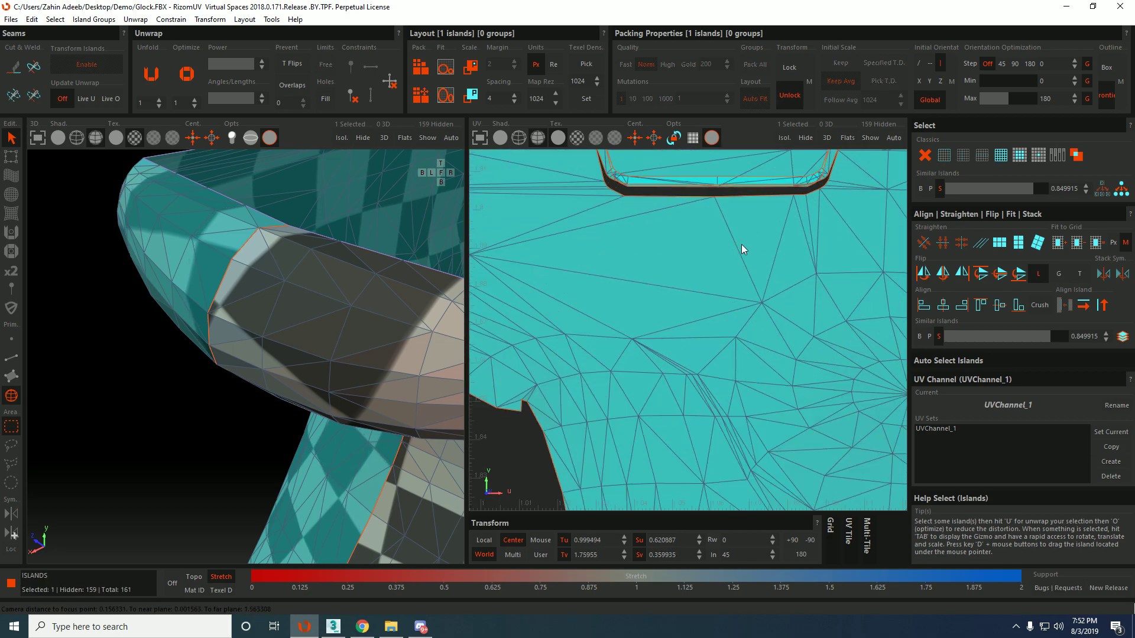
click(664, 185)
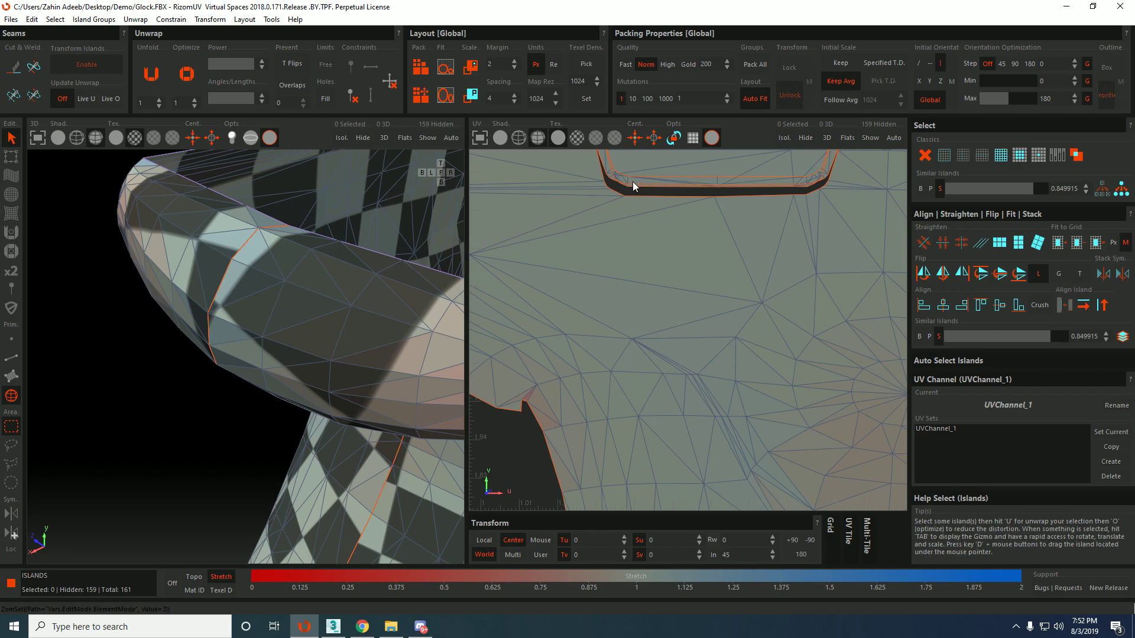
click(632, 180)
scroll(207, 370, down, 5)
middle_drag(208, 370, 201, 296)
middle_drag(681, 191, 671, 255)
scroll(607, 224, up, 6)
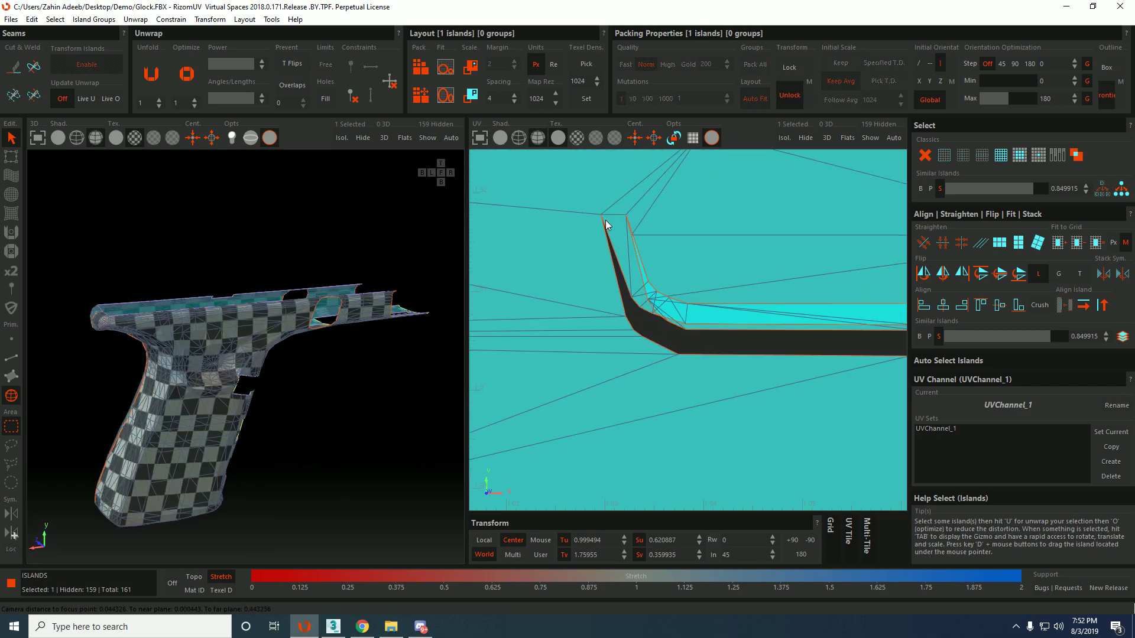
Cut the thin curved strip below the top notch loose from the handle half along its two short end edges.
key(F2)
scroll(681, 247, down, 1)
middle_drag(684, 242, 643, 247)
middle_drag(736, 235, 704, 240)
scroll(821, 243, down, 3)
middle_drag(902, 261, 817, 264)
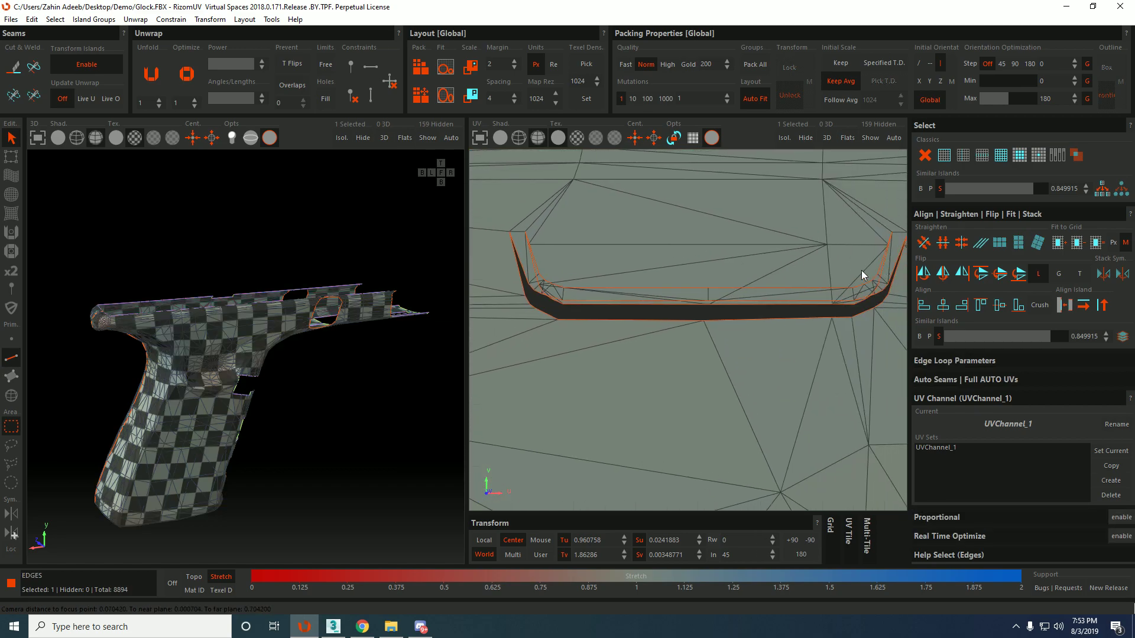
middle_drag(711, 226, 624, 240)
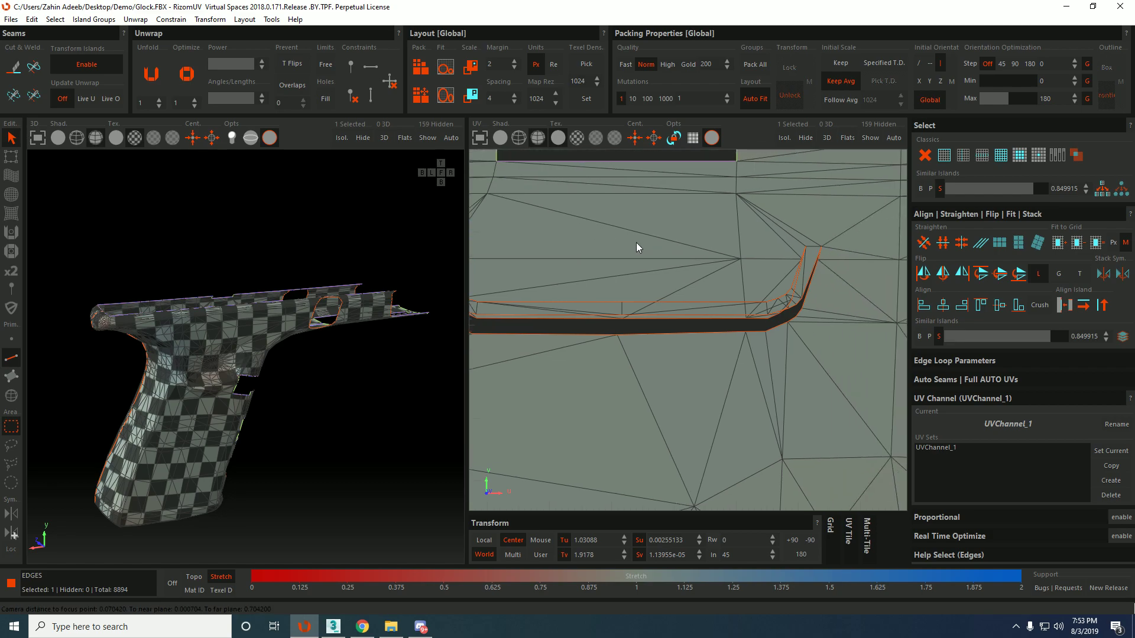
key(f)
middle_drag(166, 325, 272, 327)
scroll(176, 318, down, 4)
scroll(176, 318, down, 6)
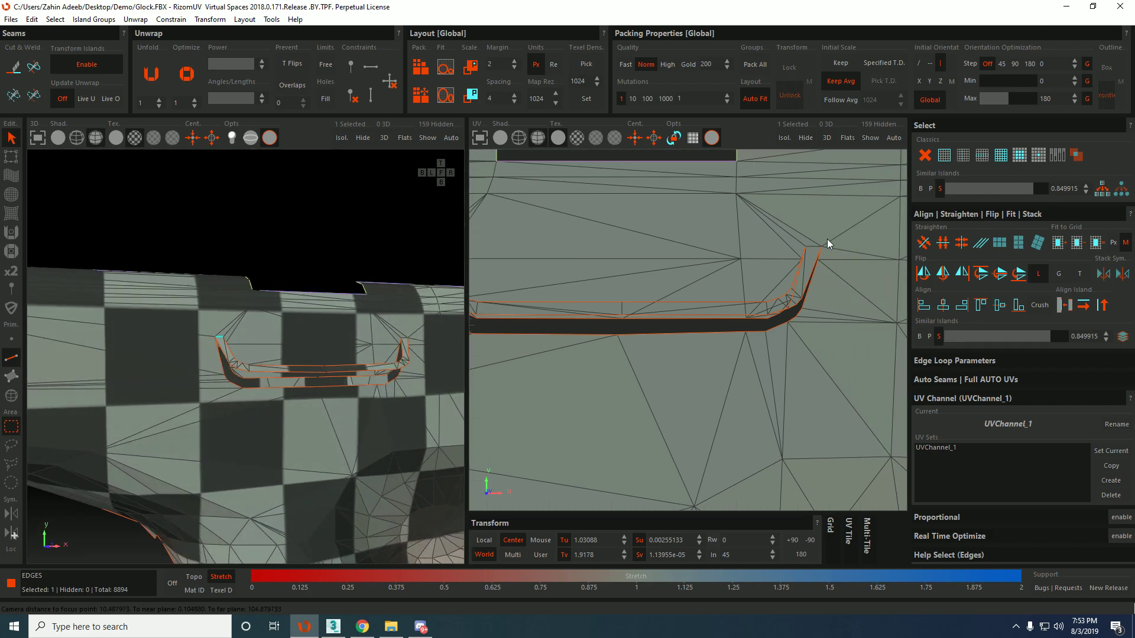
scroll(814, 252, down, 4)
Move the detached curved strip out of the handle half into the free space above the small top notch.
key(F4)
click(736, 266)
drag(739, 265, 771, 164)
key(ctrl+z)
scroll(715, 256, up, 6)
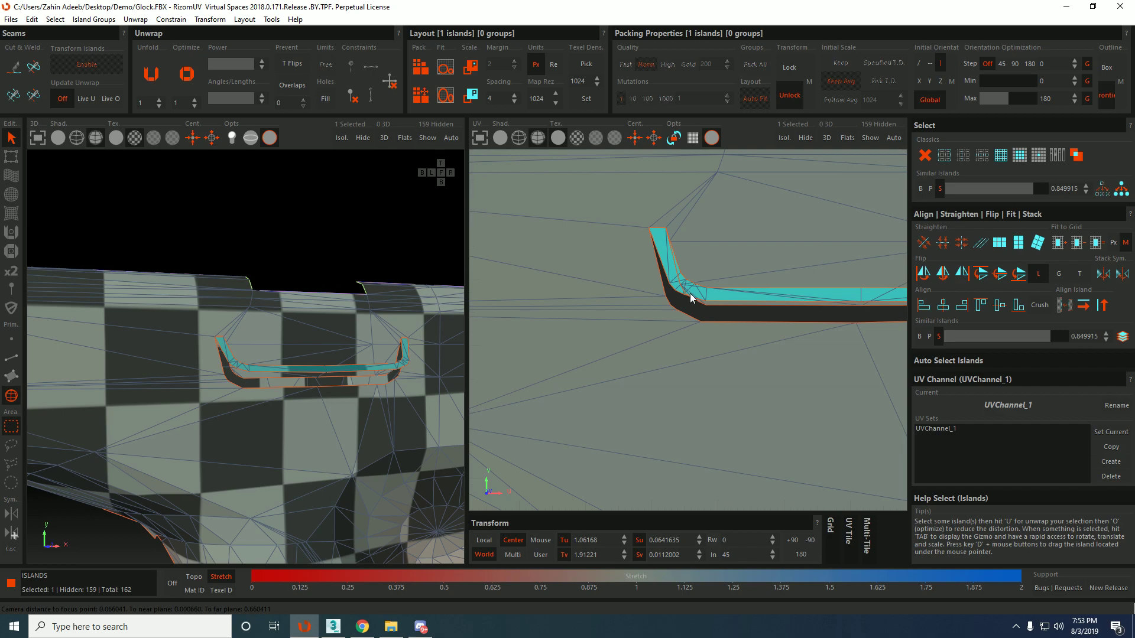
scroll(692, 294, down, 4)
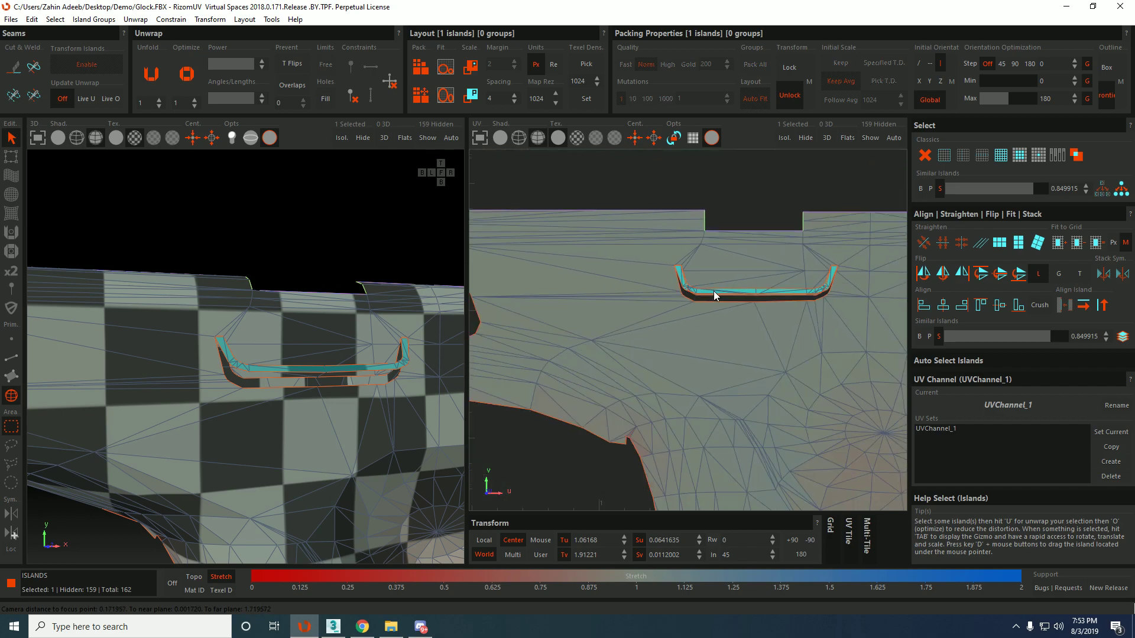
drag(714, 293, 733, 159)
scroll(729, 158, up, 5)
scroll(674, 347, down, 4)
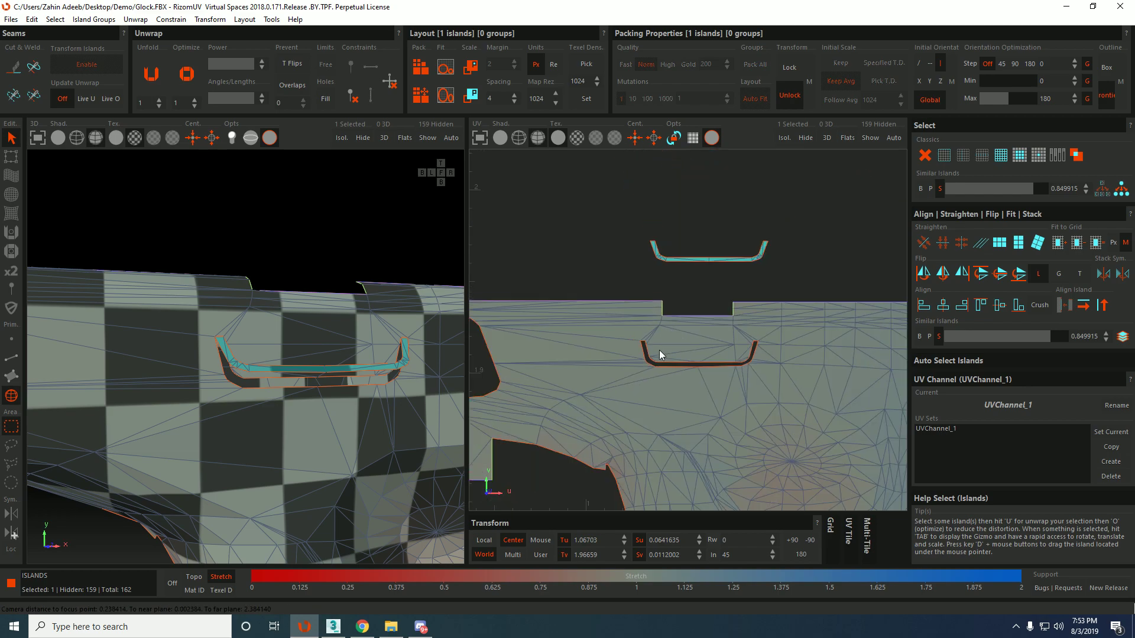
Inspect the second handle half's slot opening, front arm and lower tabs in the UV layout.
scroll(645, 253, up, 4)
click(652, 265)
scroll(686, 276, down, 3)
scroll(727, 298, down, 4)
middle_drag(668, 327, 830, 247)
key(F4)
scroll(762, 292, down, 3)
scroll(582, 351, up, 3)
mouse_move(583, 318)
middle_down()
mouse_move(647, 292)
mouse_move(585, 323)
middle_up()
middle_drag(688, 277, 578, 285)
middle_drag(851, 243, 722, 318)
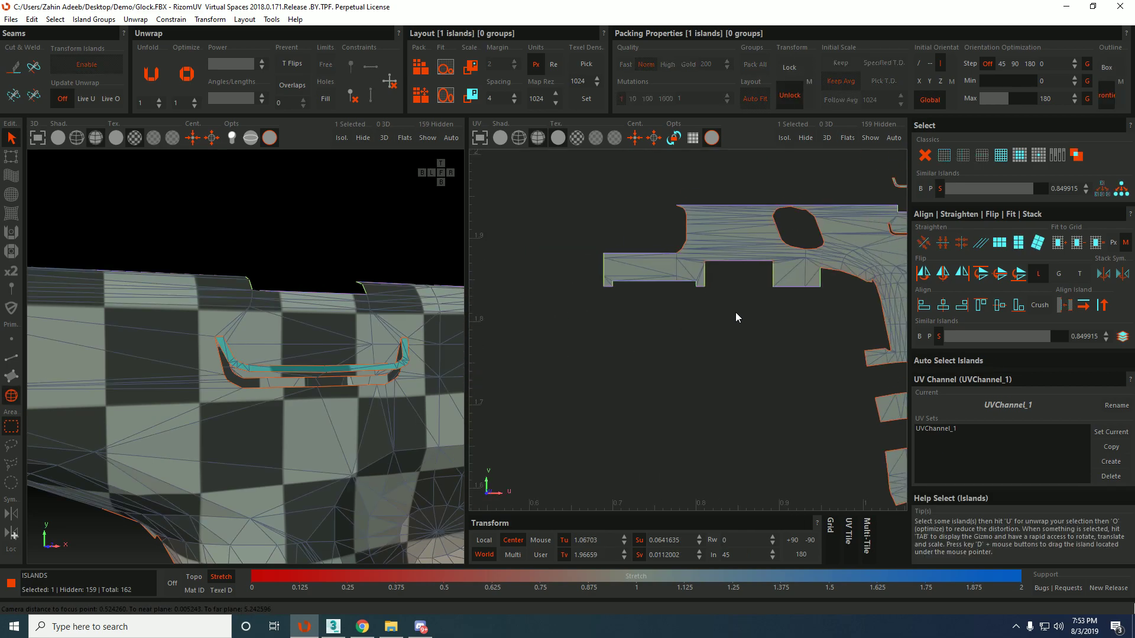
scroll(722, 318, down, 3)
middle_drag(793, 264, 750, 268)
scroll(825, 241, up, 6)
middle_drag(825, 241, 730, 257)
Constrain the detached strip's two long outer edges to horizontal and optimize its island.
scroll(677, 254, up, 2)
key(F2)
click(550, 223)
click(551, 228)
shift+click(728, 223)
ctrl+double_click(556, 219)
key(h)
click(553, 212)
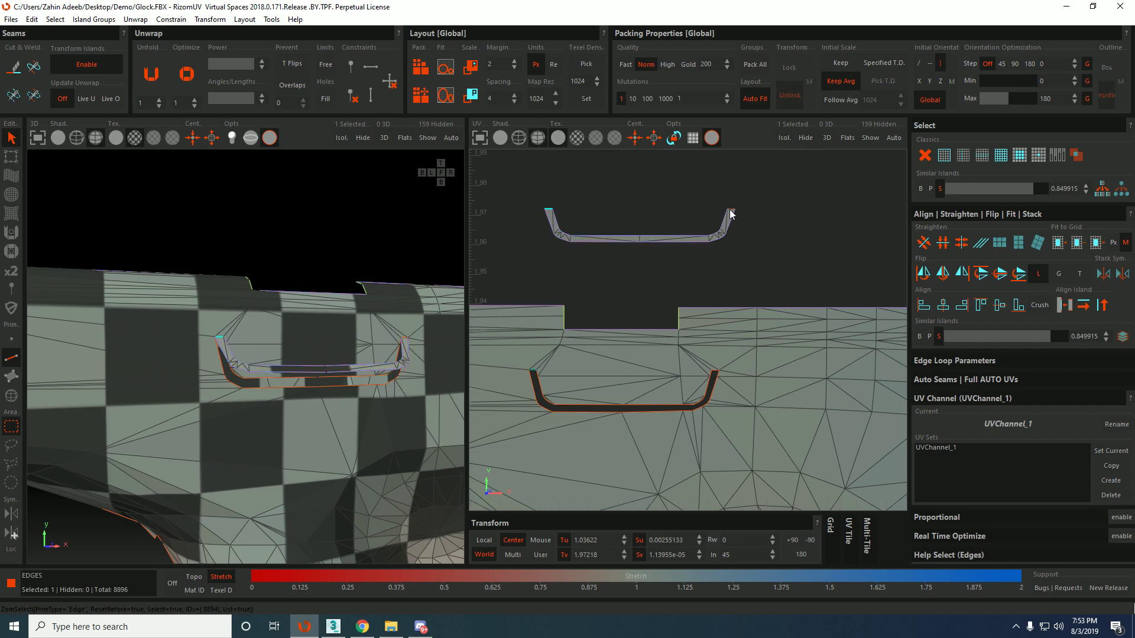
key(F4)
key(o)
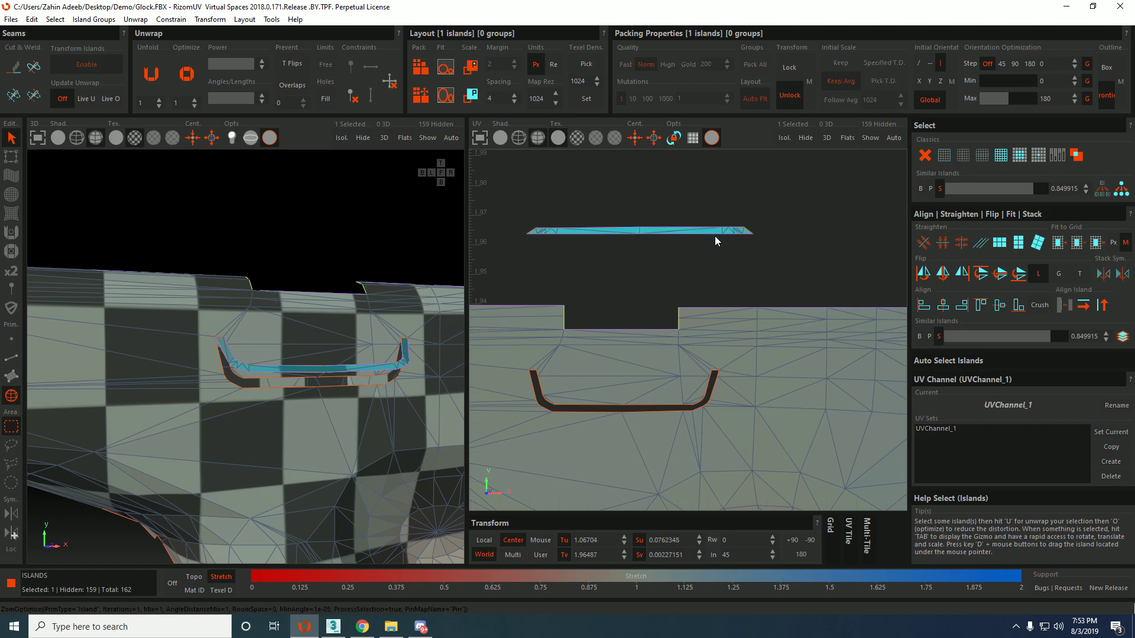
scroll(752, 231, up, 2)
Constrain both short ends of the detached strip to vertical and unfold its island again.
key(F2)
click(738, 231)
middle_drag(494, 228, 651, 225)
click(612, 228)
middle_drag(745, 225, 617, 236)
key(F4)
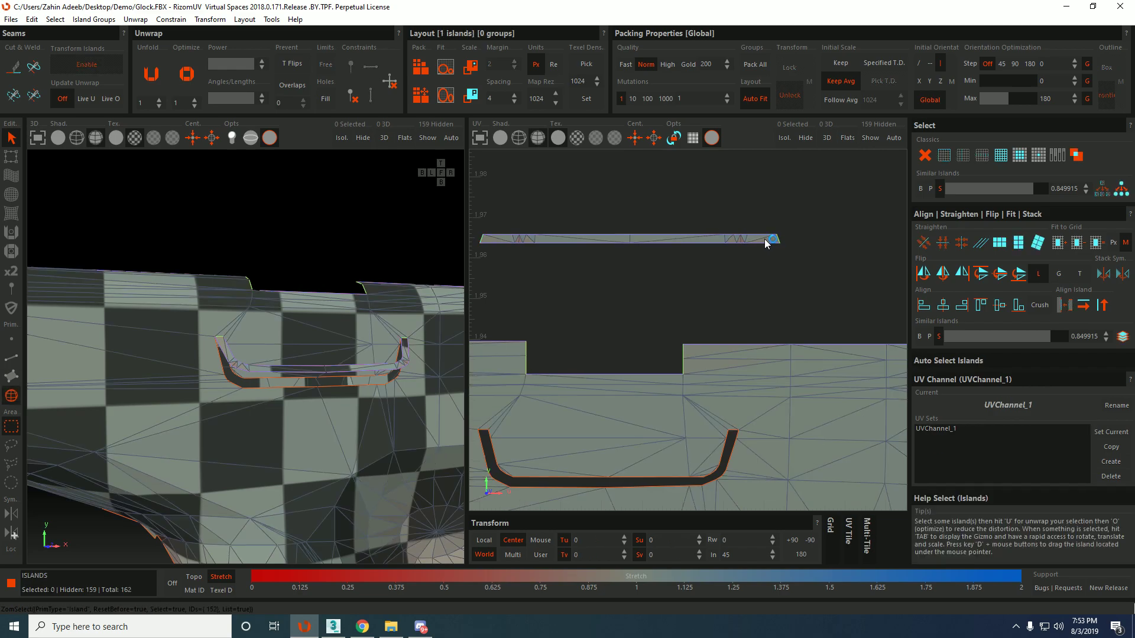
click(765, 239)
key(u)
click(777, 259)
Move the straightened strip further toward the rear, clear above the handle half.
scroll(700, 306, down, 2)
middle_drag(700, 306, 686, 240)
click(633, 189)
scroll(633, 189, down, 4)
scroll(637, 187, up, 2)
middle_drag(638, 188, 800, 166)
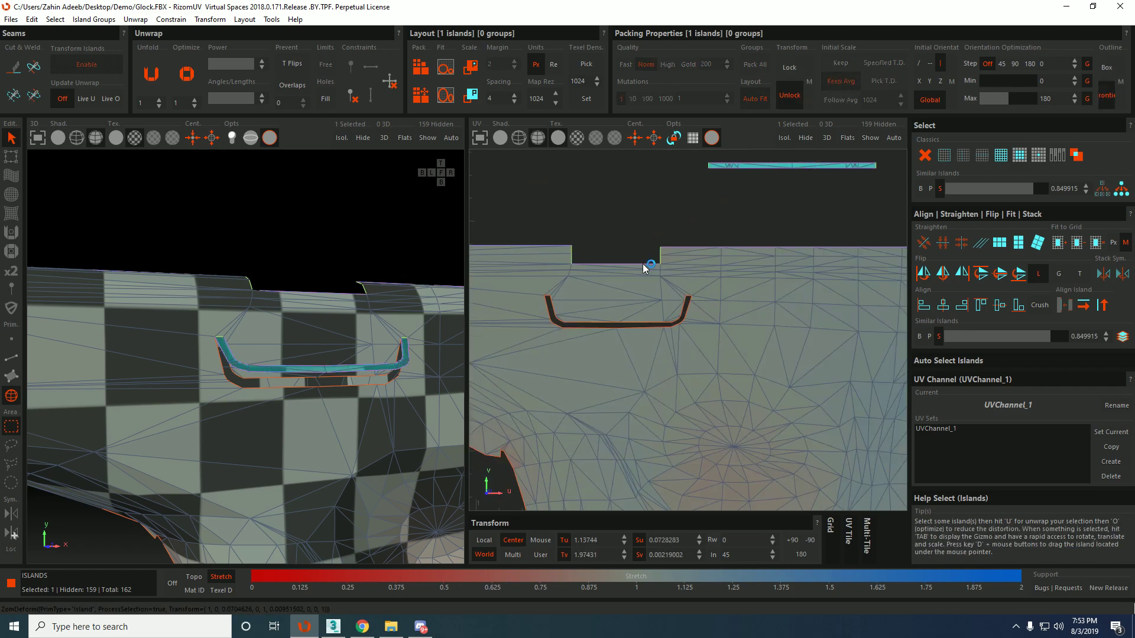
Constrain the upper grip notch's top and bottom edges to horizontal and its inner side to vertical.
middle_drag(580, 375, 668, 222)
click(693, 215)
scroll(689, 228, down, 3)
scroll(686, 236, up, 3)
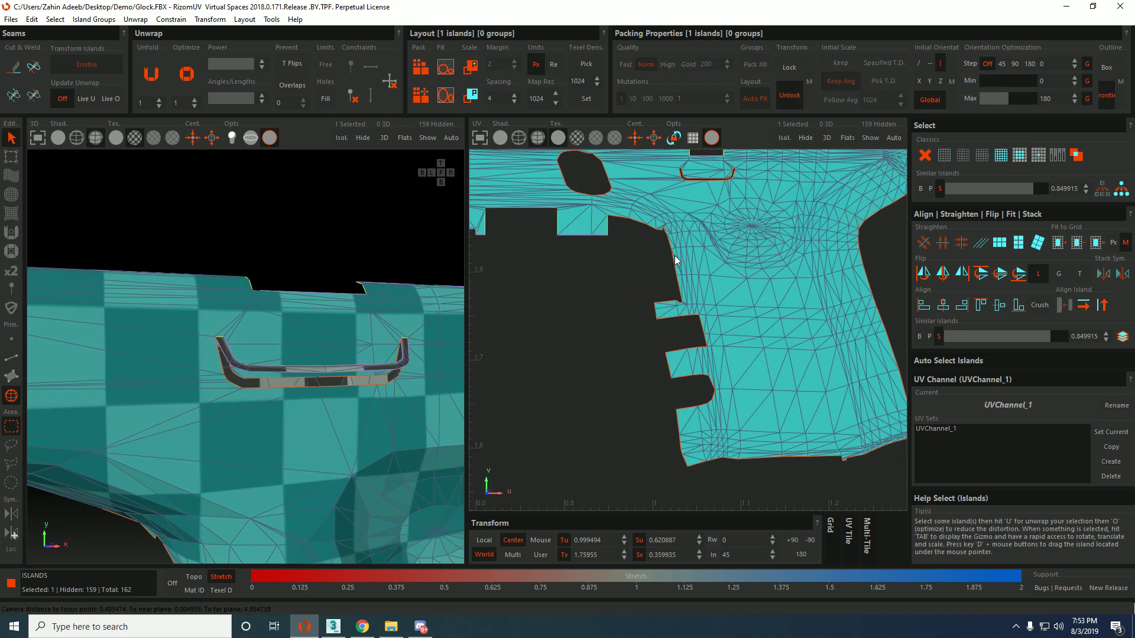
key(F2)
click(678, 319)
scroll(697, 320, up, 3)
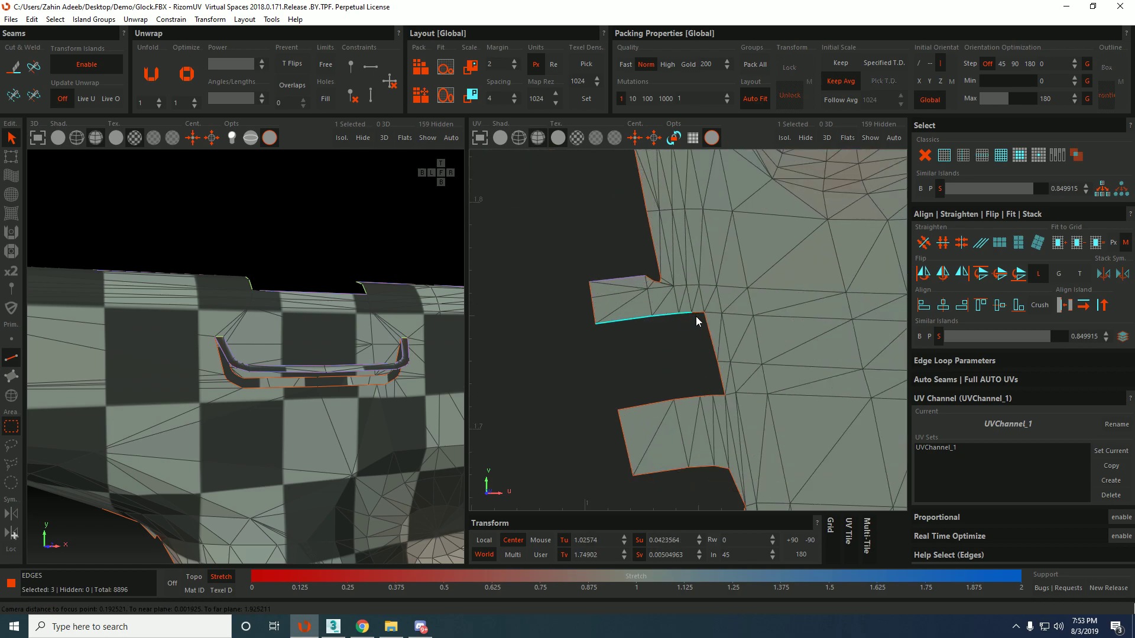
click(705, 320)
ctrl+click(722, 388)
key(shift+v)
Constrain the front edges of the grip's middle tab and of the section below the lower notch to vertical.
click(622, 416)
middle_drag(631, 366, 647, 346)
key(shift+v)
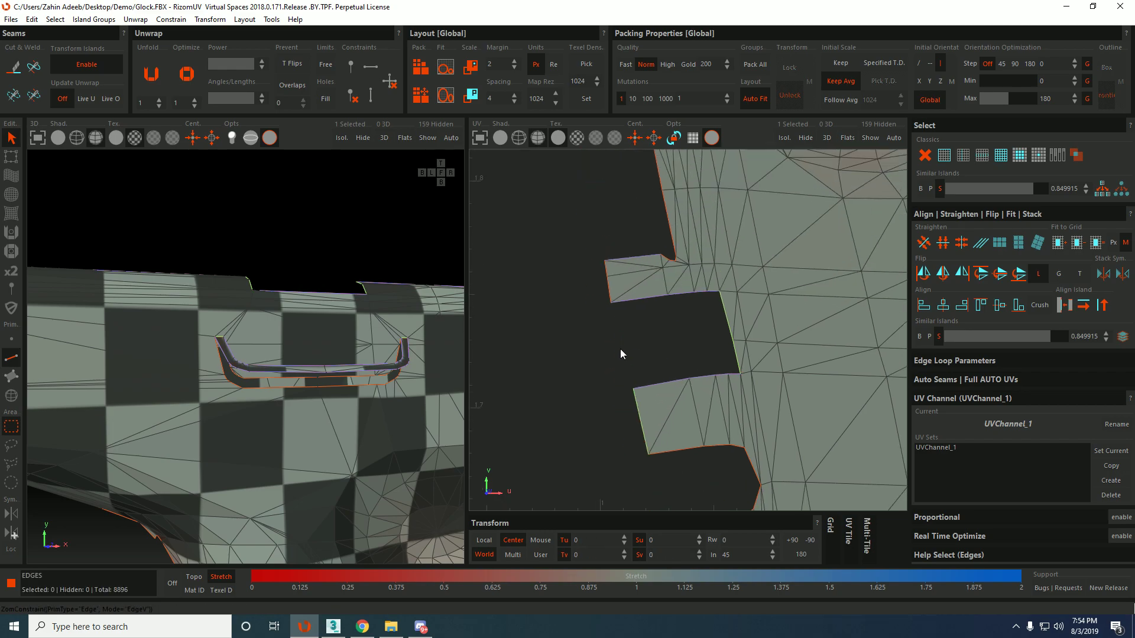
scroll(650, 319, down, 3)
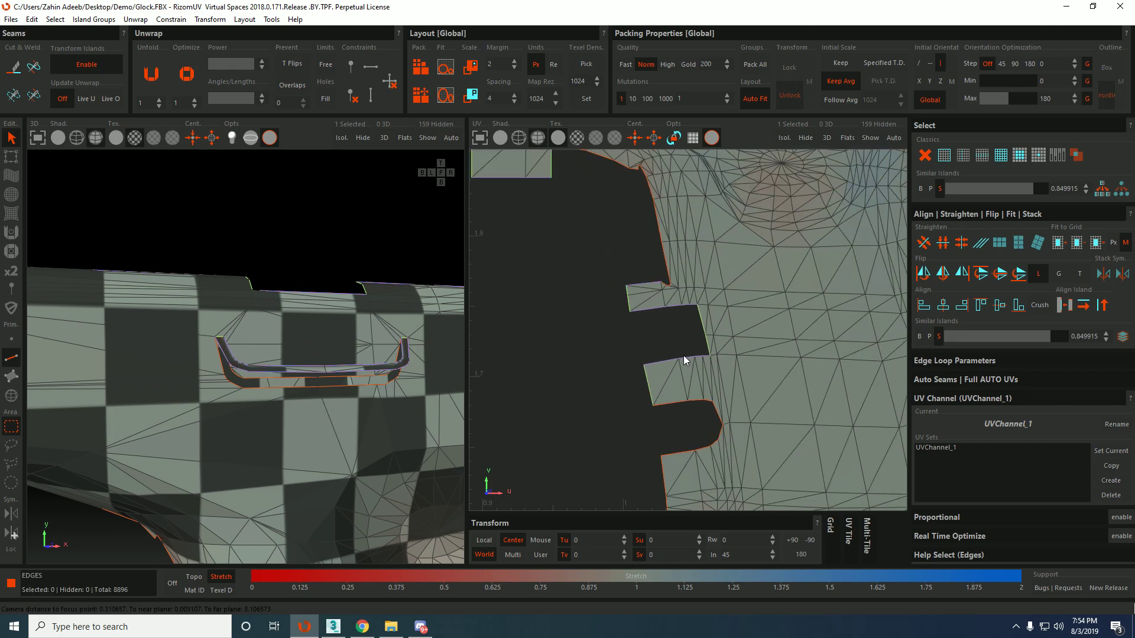
middle_drag(702, 478, 681, 363)
click(655, 444)
Try to constrain the grip's bottom edge up to the small bottom tab to vertical.
scroll(677, 450, down, 4)
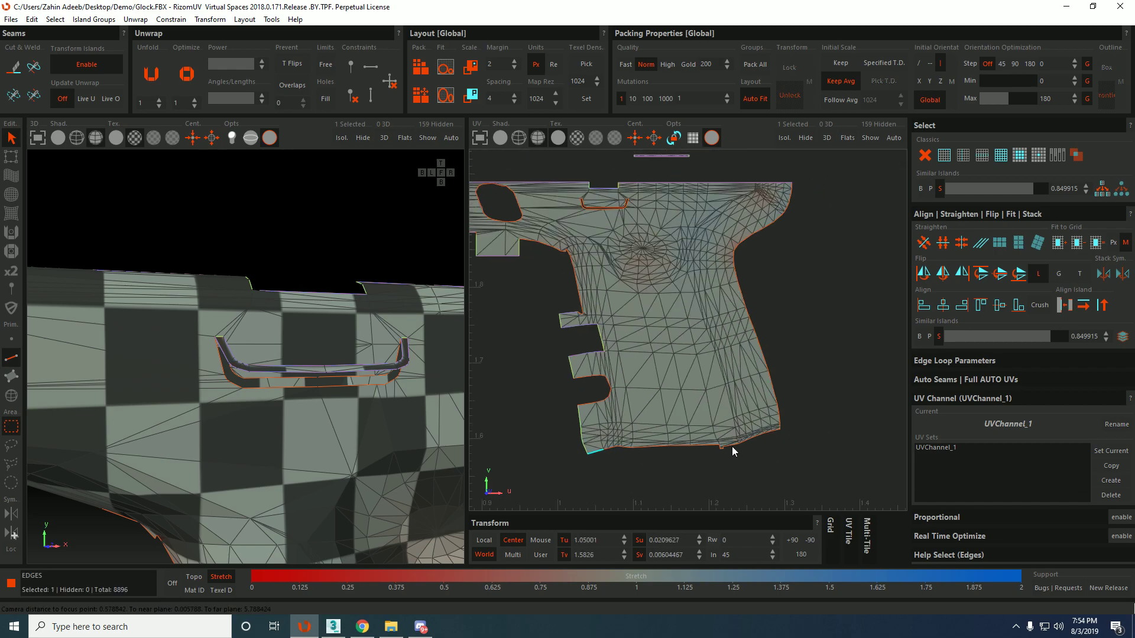
scroll(715, 449, up, 4)
click(730, 451)
key(shift+v)
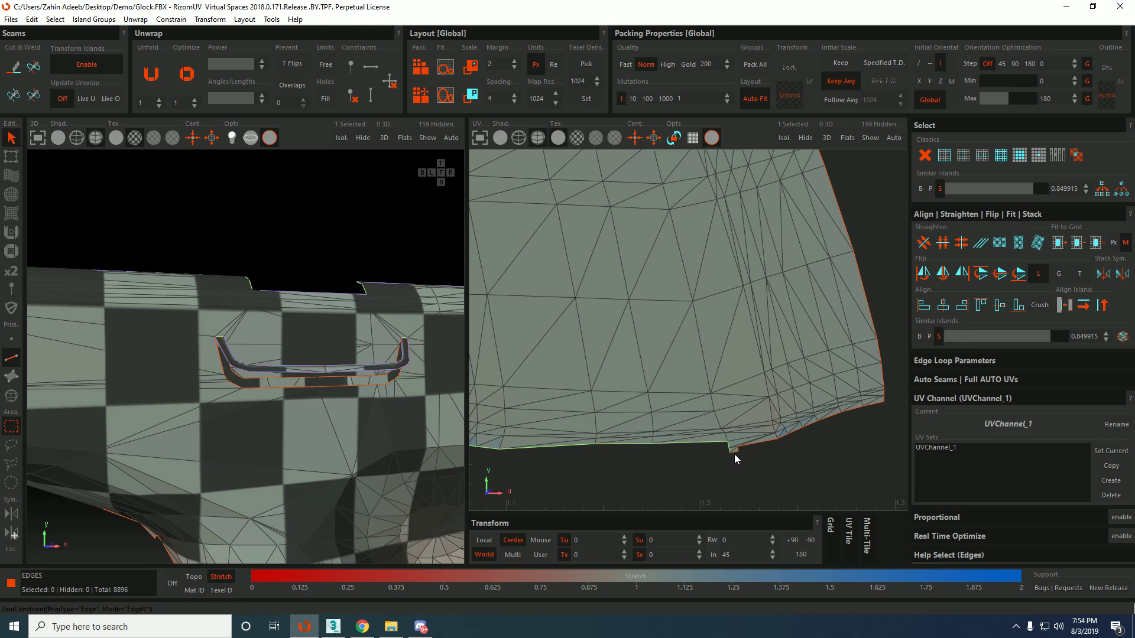
scroll(722, 452, down, 4)
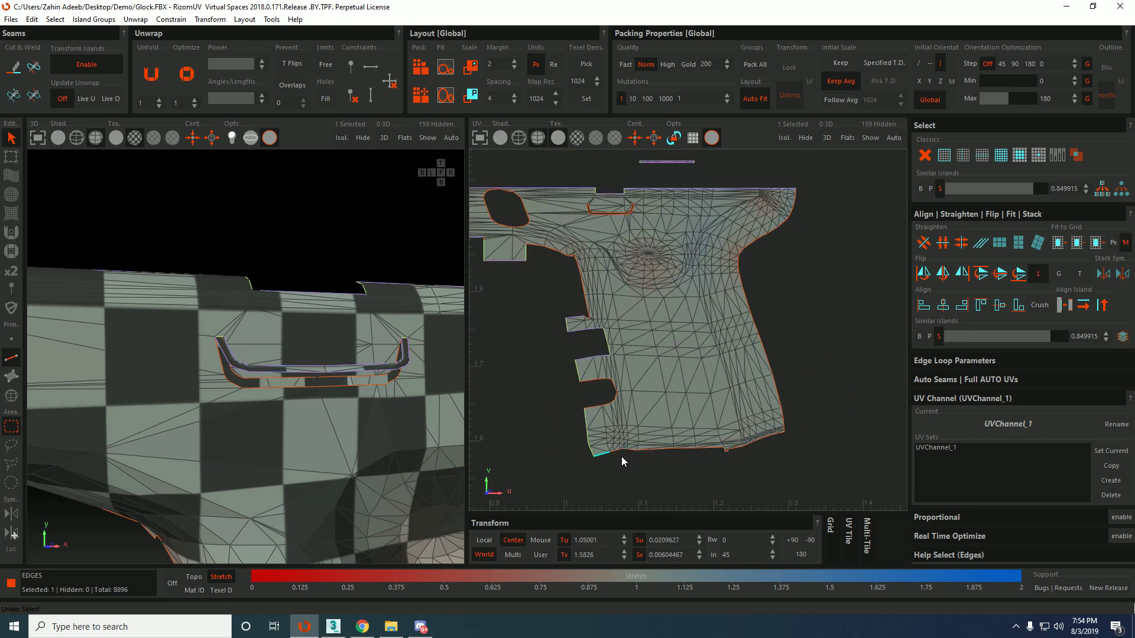
Constrain the grip's bottom edge up to the small tab to horizontal, and the tab's sides to vertical and floor to horizontal.
click(605, 456)
scroll(718, 449, up, 5)
click(734, 456)
ctrl+click(733, 460)
key(v)
click(742, 460)
key(h)
click(746, 455)
key(v)
Constrain the rising bottom edge from the small tab to the grip's rear corner to horizontal.
middle_drag(780, 446, 771, 449)
shift+click(800, 418)
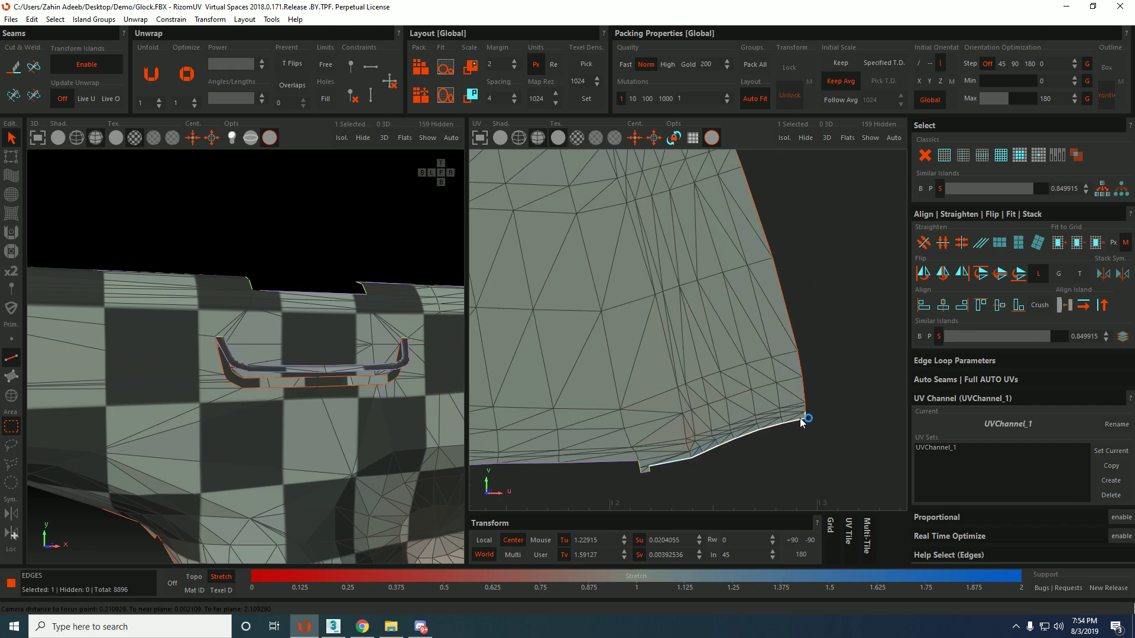
key(shift+v)
key(ctrl+z)
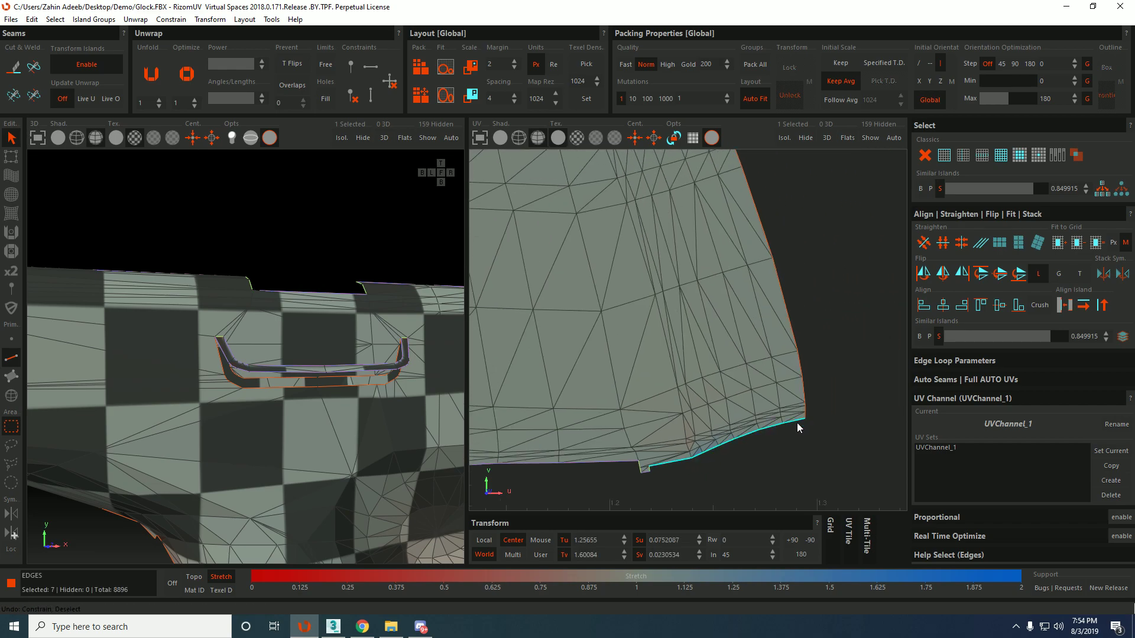
key(shift+h)
Constrain the straight upper and lower edges of the rounded lower grip notch to horizontal.
scroll(783, 405, down, 5)
middle_drag(597, 334, 696, 360)
click(621, 352)
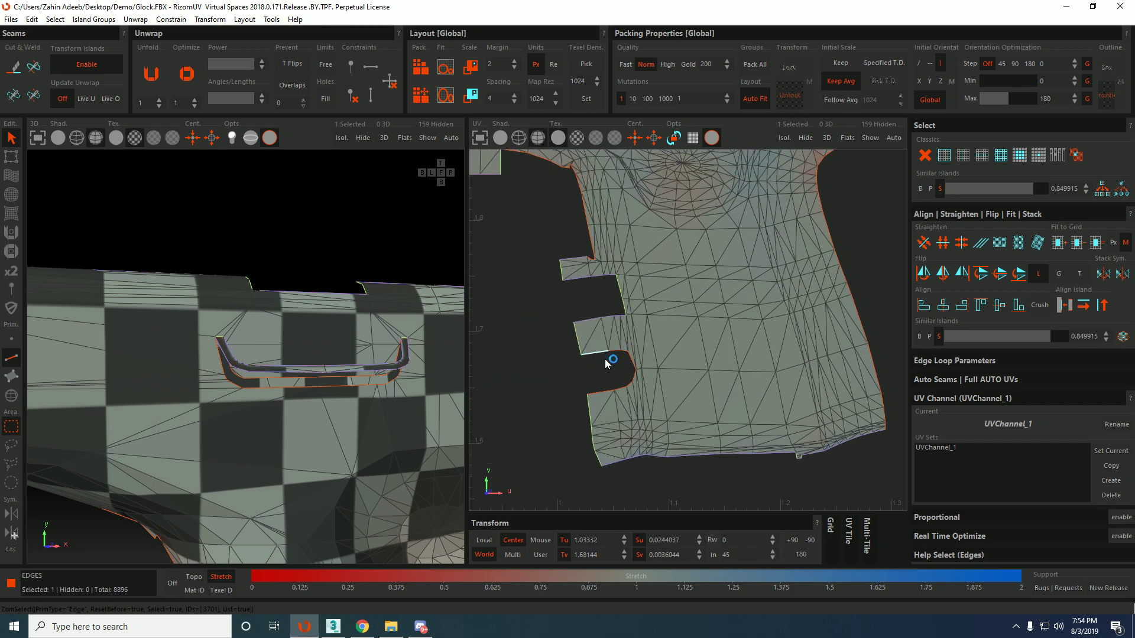
click(608, 391)
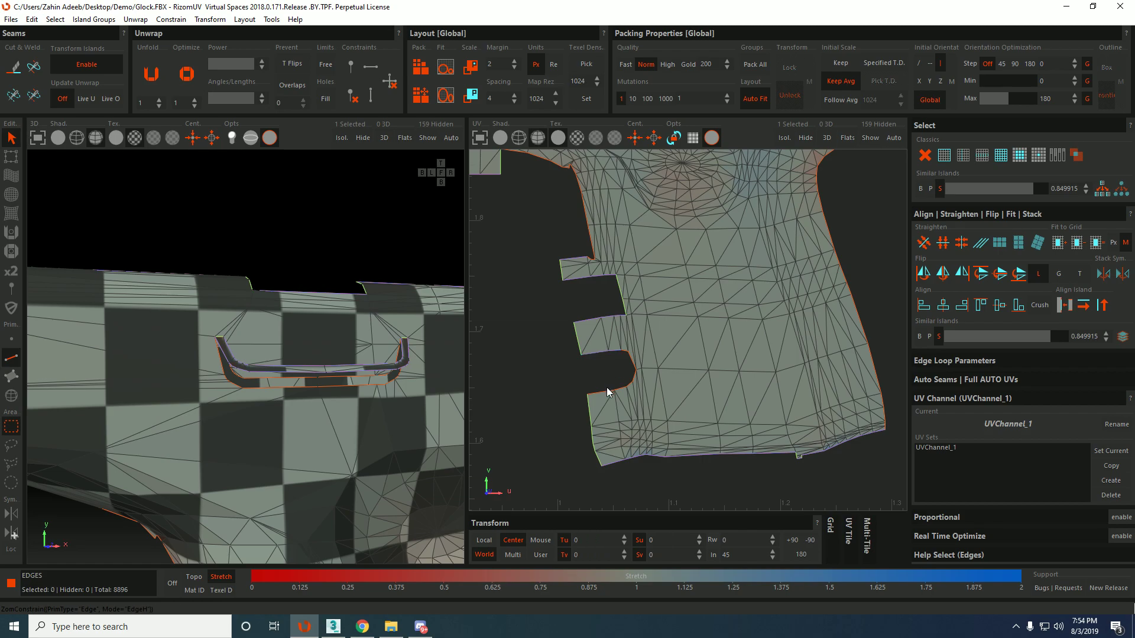
click(589, 286)
middle_drag(588, 286, 624, 335)
scroll(644, 331, down, 3)
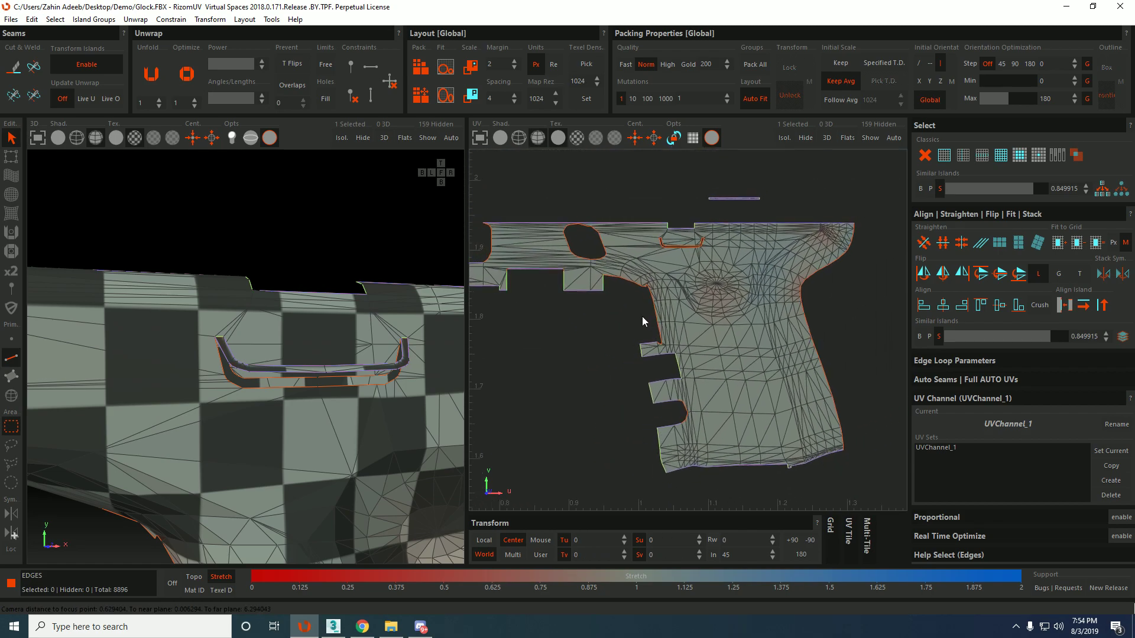
Optimize the grip island with its new edge constraints, then clear the selection.
scroll(642, 306, down, 1)
key(F4)
click(740, 301)
key(o)
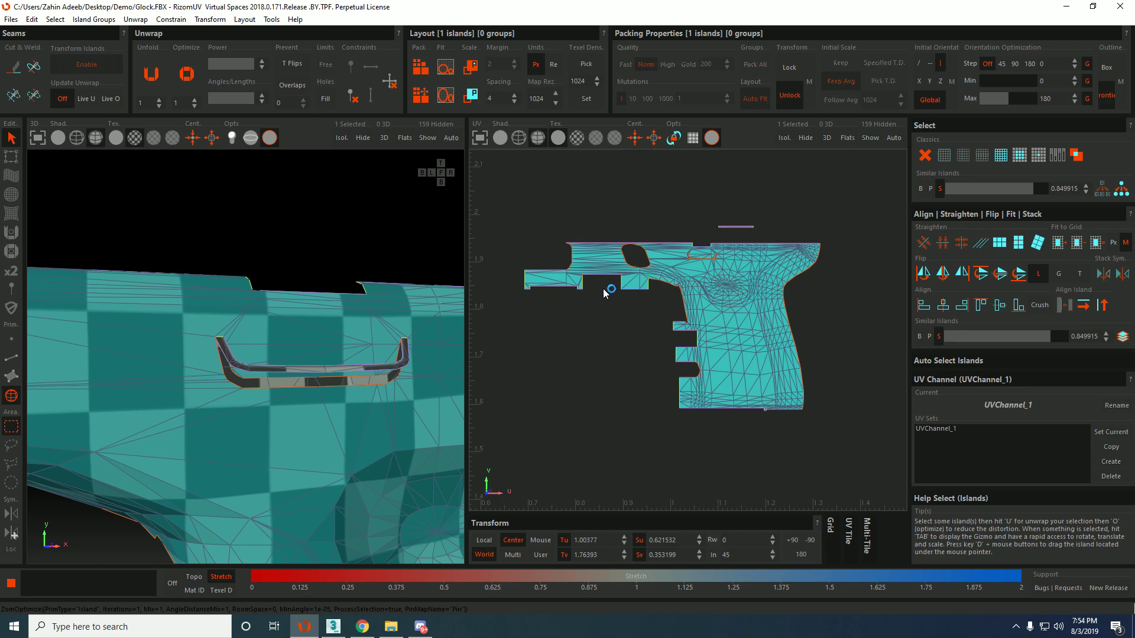
click(643, 208)
Show all hidden islands of the Glock again.
scroll(726, 274, up, 3)
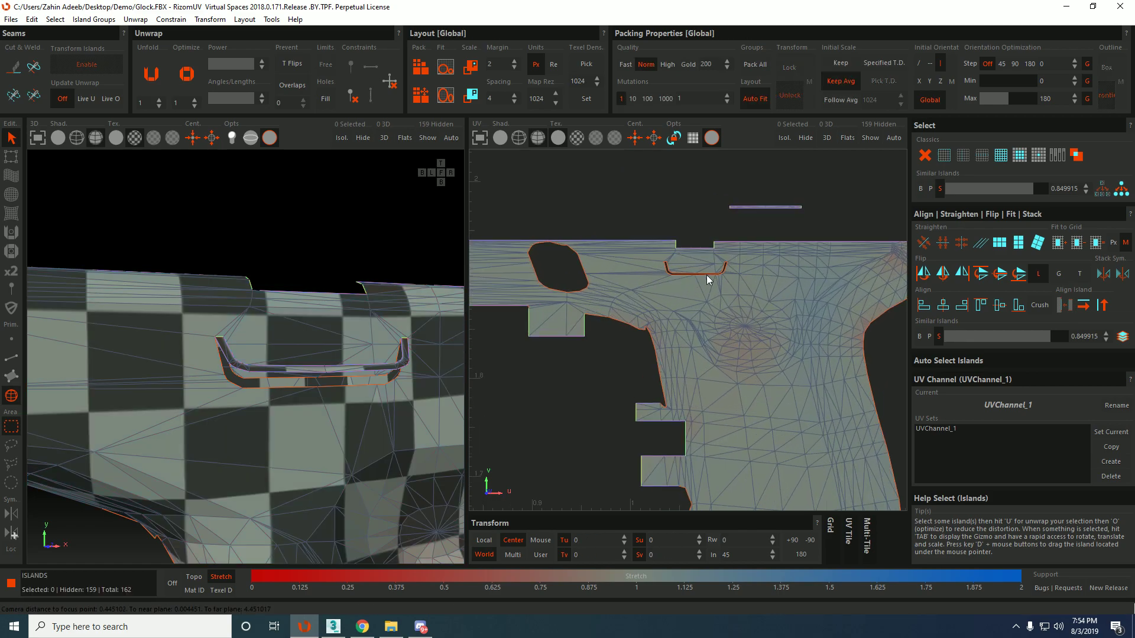
scroll(299, 311, down, 10)
scroll(725, 296, down, 6)
scroll(695, 276, up, 3)
scroll(719, 287, down, 3)
middle_drag(677, 365, 773, 300)
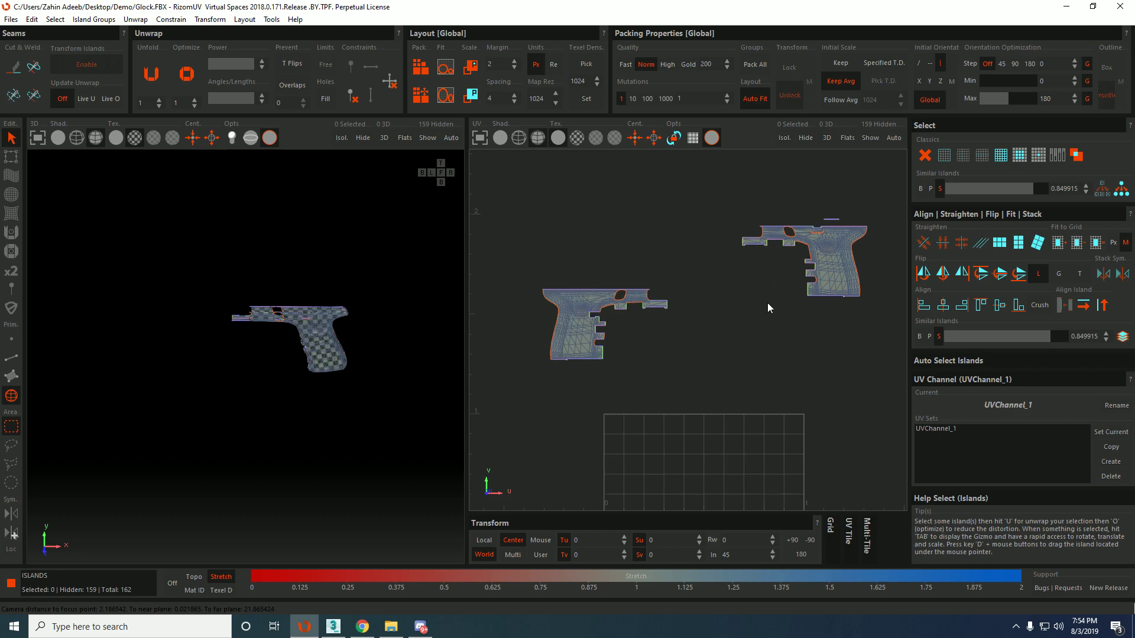
scroll(732, 346, down, 5)
key(y)
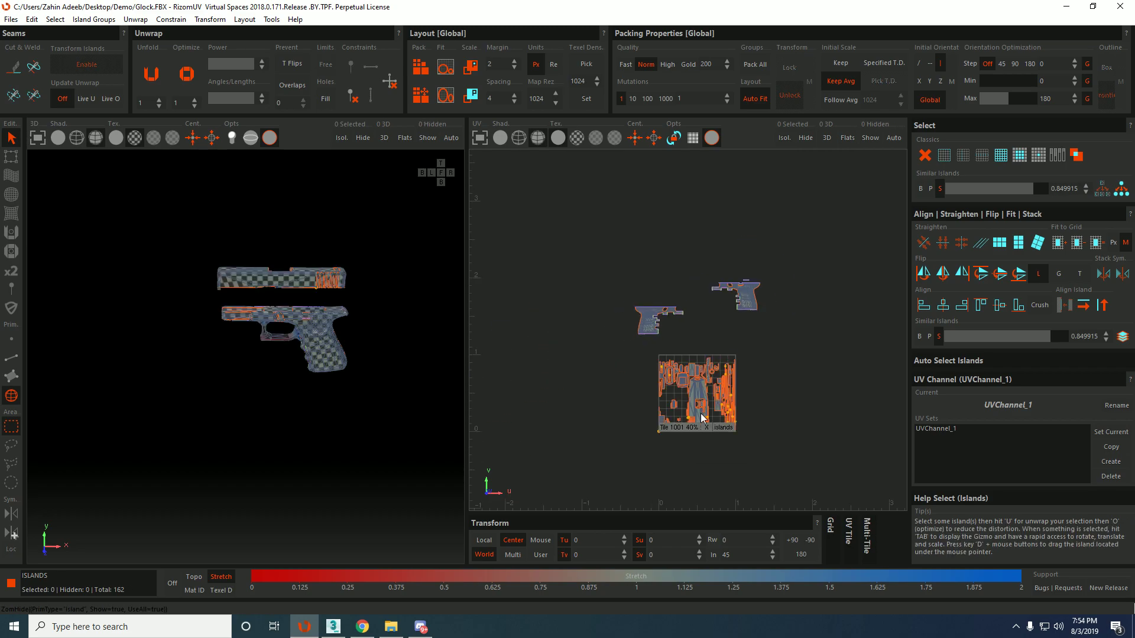
Select the heavily distorted trigger guard island and isolate it.
scroll(702, 410, up, 8)
scroll(724, 363, down, 3)
scroll(718, 337, up, 5)
click(668, 233)
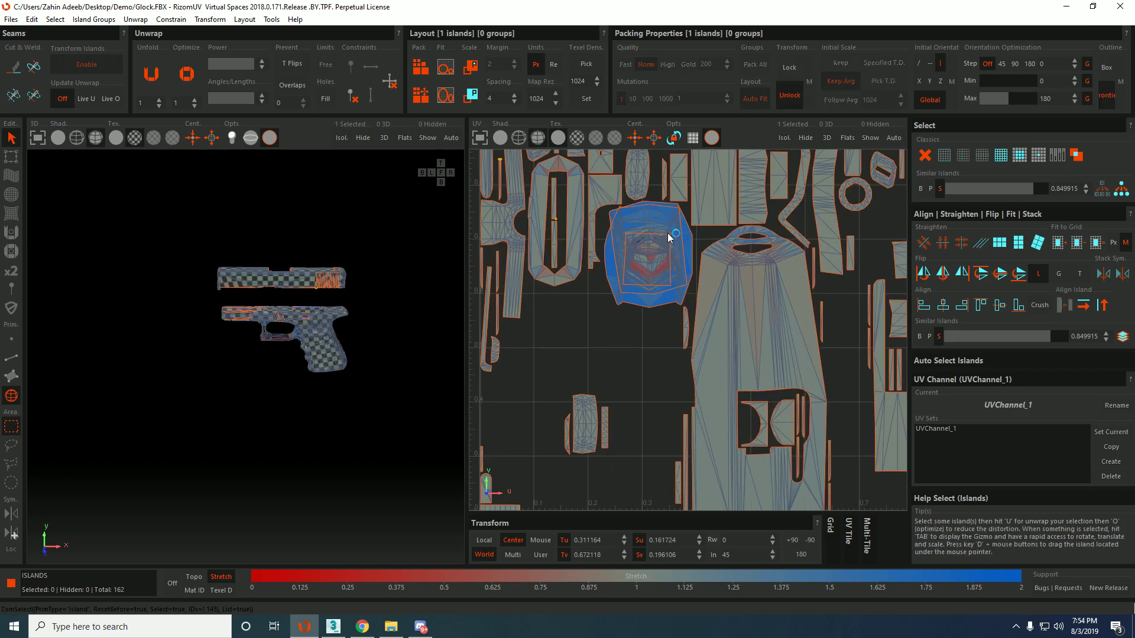
key(f)
middle_drag(339, 336, 417, 267)
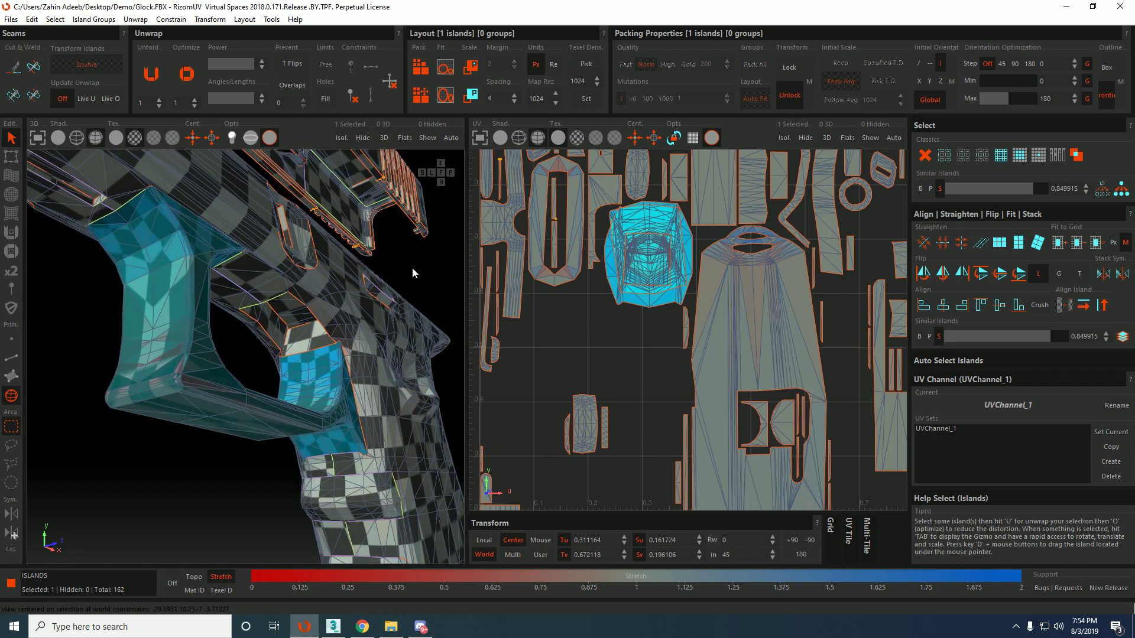
key(i)
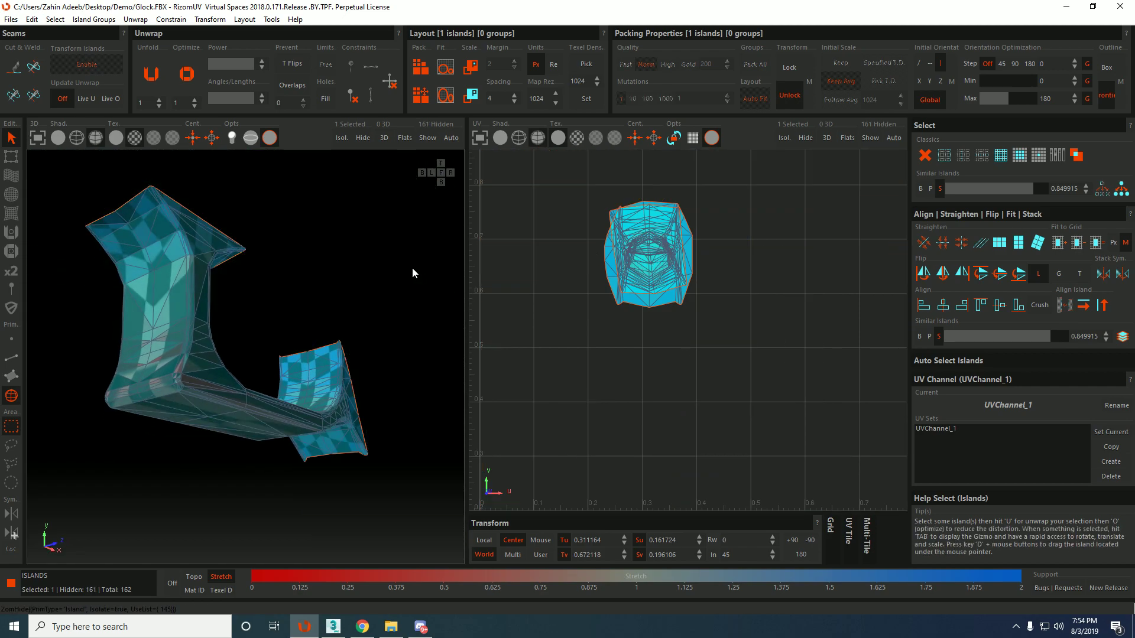
Cut a seam along the centreline of the trigger guard's outer surface, down the front post and along the underside to the grip end.
middle_drag(374, 303, 201, 261)
key(F2)
click(211, 247)
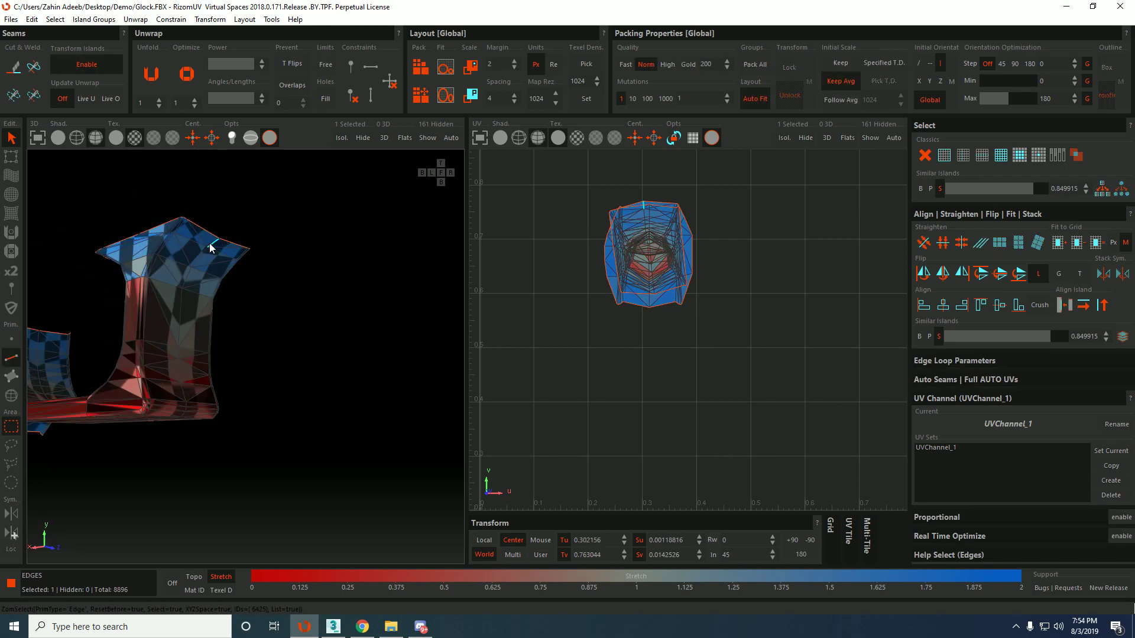
mouse_move(211, 247)
middle_down()
mouse_move(115, 212)
mouse_move(197, 246)
middle_up()
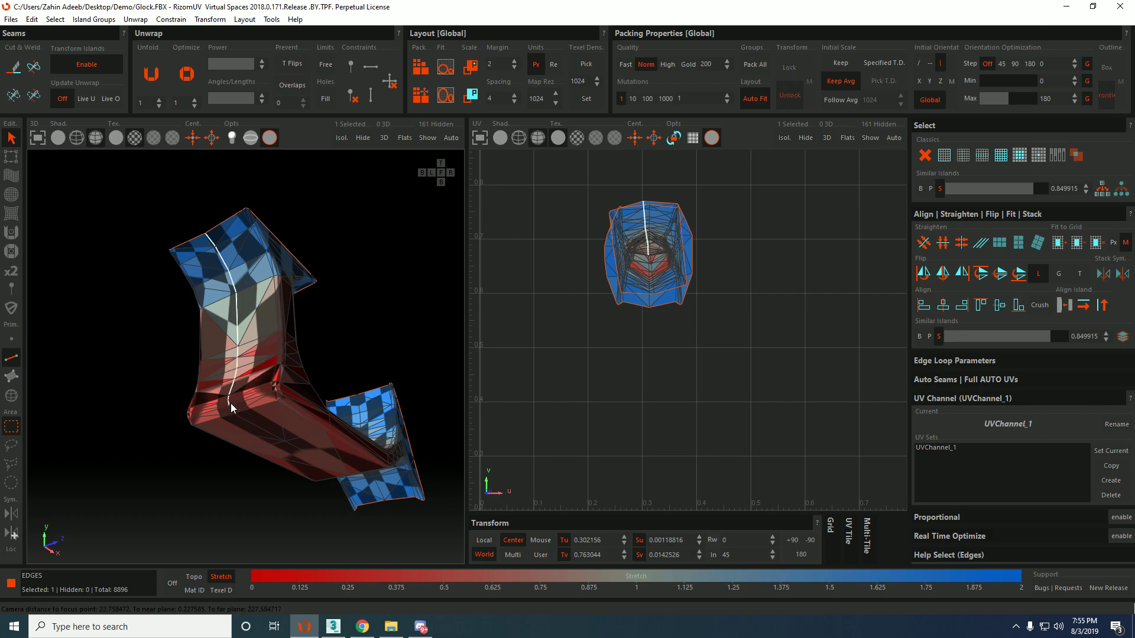
double_click(244, 422)
middle_drag(244, 423, 229, 379)
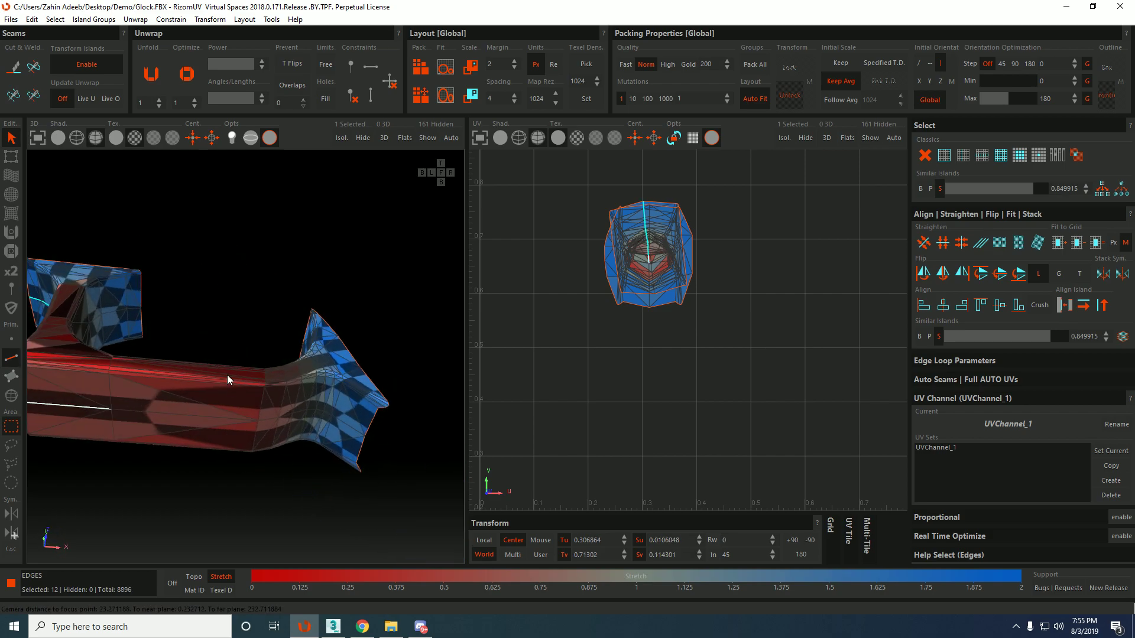
double_click(343, 426)
middle_drag(343, 425, 386, 289)
middle_drag(190, 215, 213, 396)
middle_drag(178, 434, 214, 436)
middle_drag(162, 384, 315, 365)
scroll(225, 417, down, 5)
scroll(306, 392, up, 3)
Unfold the trigger guard island with its outer centre seam.
key(F4)
click(257, 391)
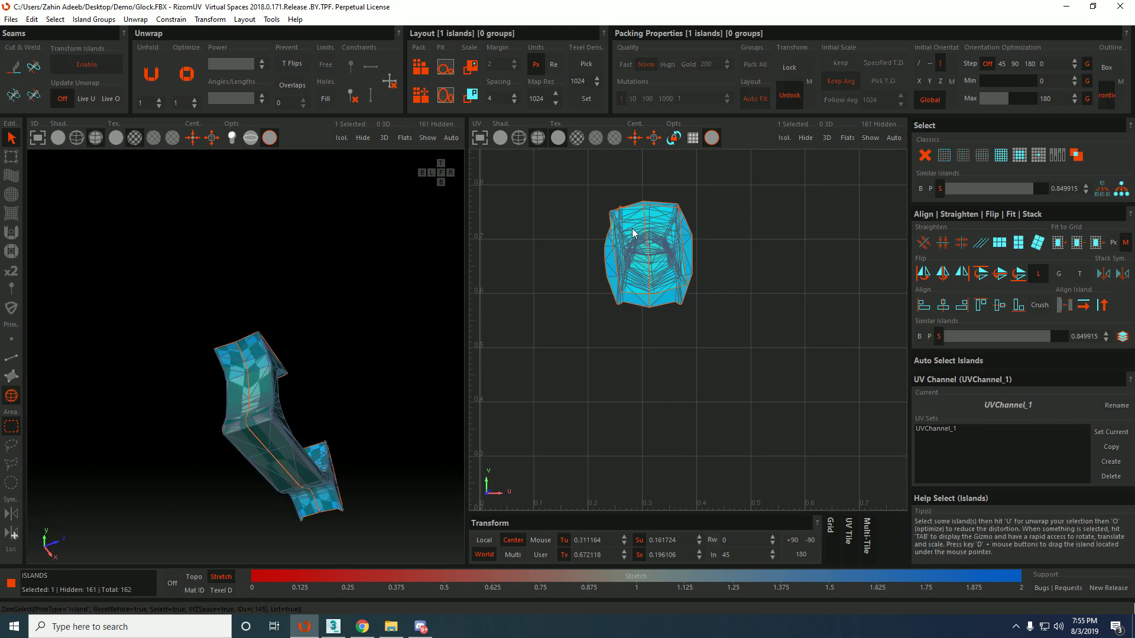
key(u)
Cut a second seam along the centreline of the trigger guard's inner surface, splitting it into two halves.
click(311, 296)
alt+drag(314, 298, 279, 304)
key(F2)
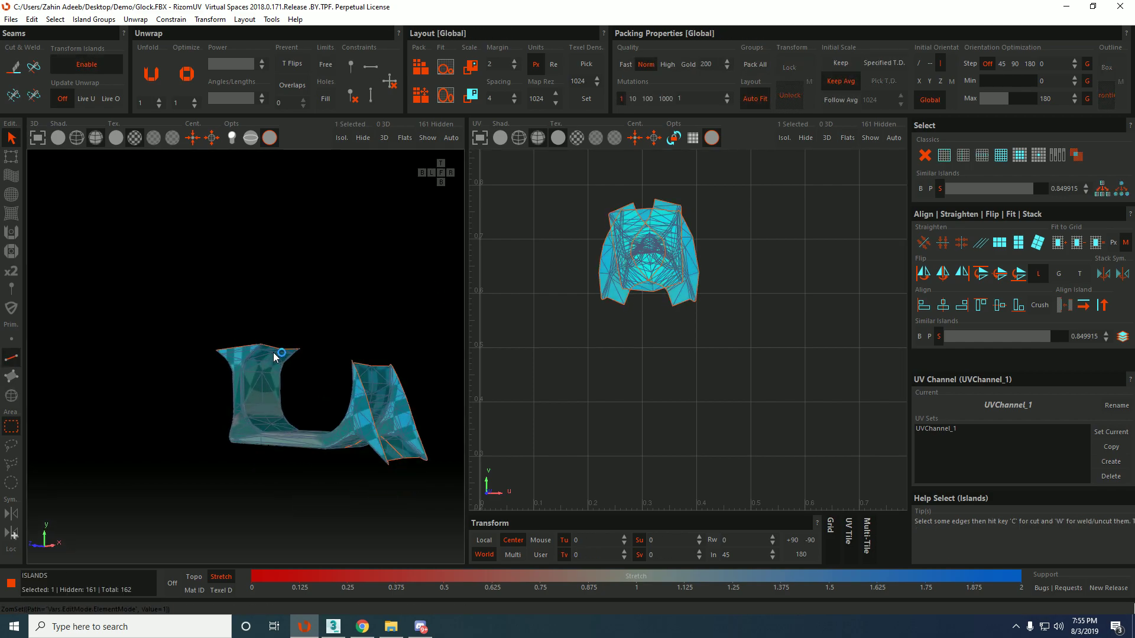
scroll(277, 348, up, 5)
click(279, 350)
alt+drag(279, 350, 308, 356)
shift+click(276, 502)
key(c)
Select both trigger guard halves and unfold them.
key(F4)
click(328, 372)
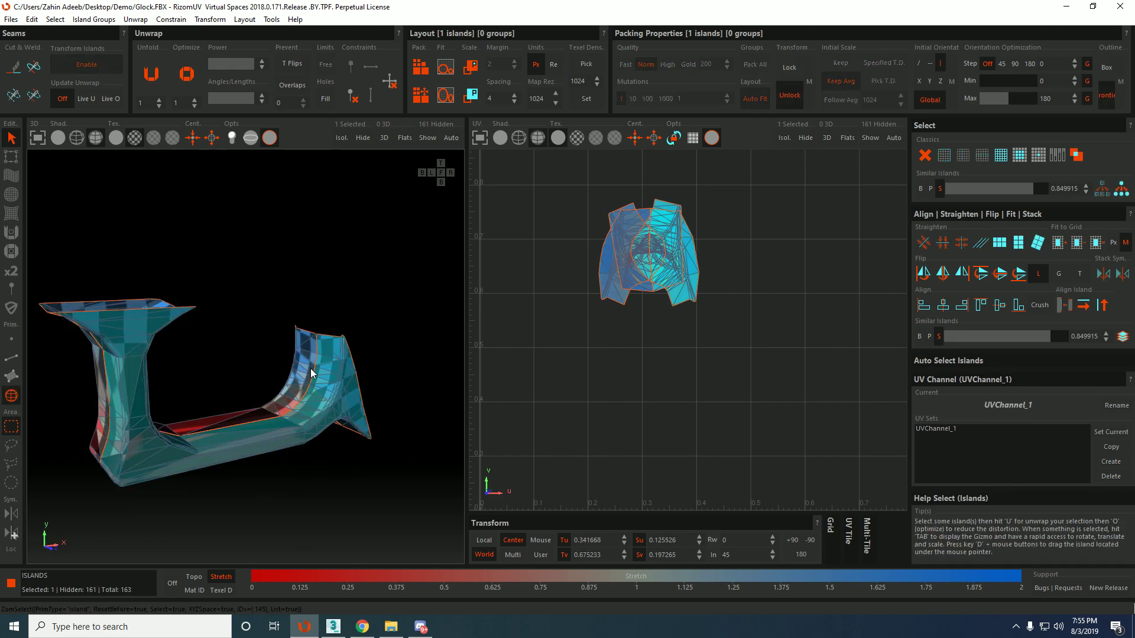
key(ctrl+a)
key(u)
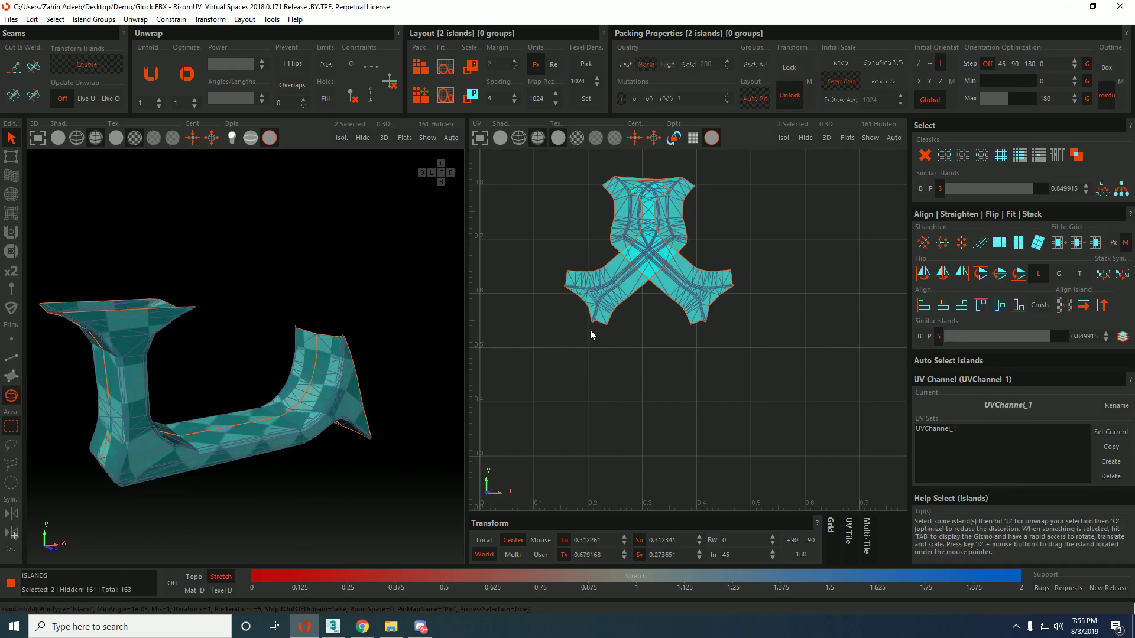
Move one trigger guard half away from the other, about 0.34 in U and 0.06 in V.
alt+drag(341, 310, 192, 350)
click(656, 314)
click(680, 275)
scroll(681, 275, down, 3)
middle_drag(681, 275, 773, 258)
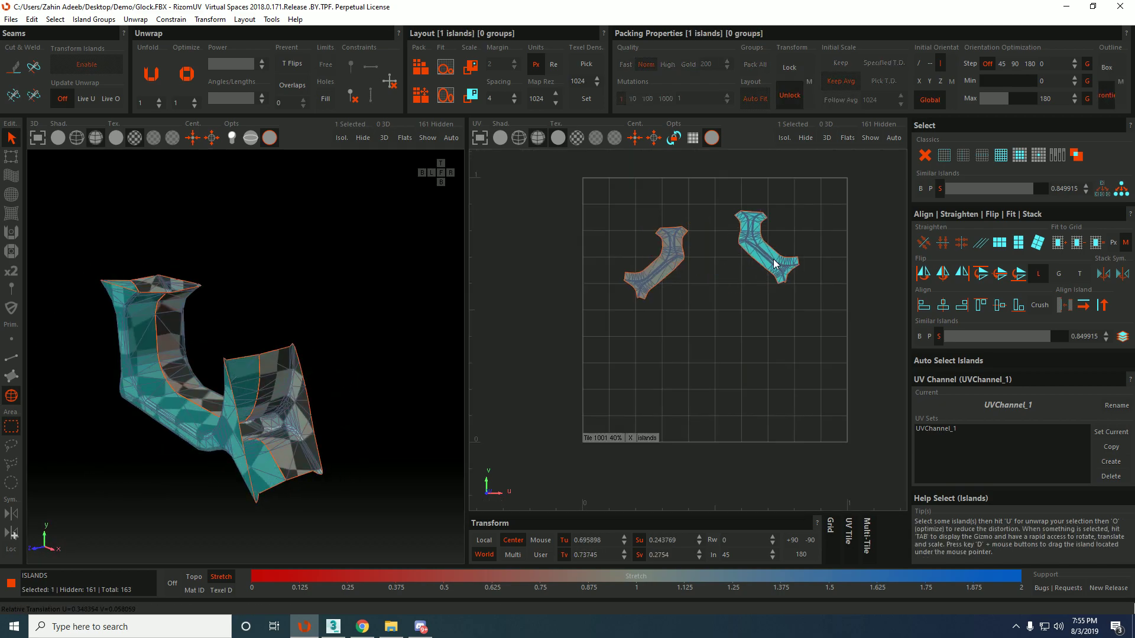
Examine the checker pattern on both trigger guard halves where they meet along the inner seam.
scroll(680, 266, up, 6)
click(663, 208)
scroll(663, 209, up, 1)
alt+middle_drag(661, 214, 630, 261)
alt+drag(295, 308, 186, 275)
scroll(147, 343, up, 5)
scroll(676, 269, down, 2)
click(797, 270)
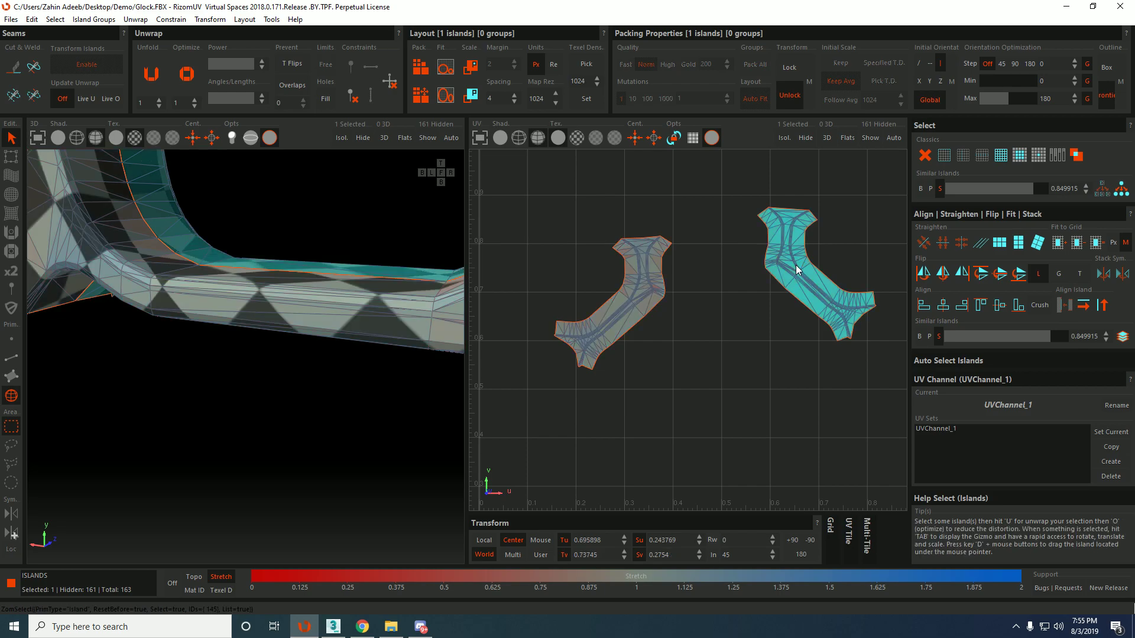
alt+drag(265, 297, 448, 323)
scroll(448, 323, up, 2)
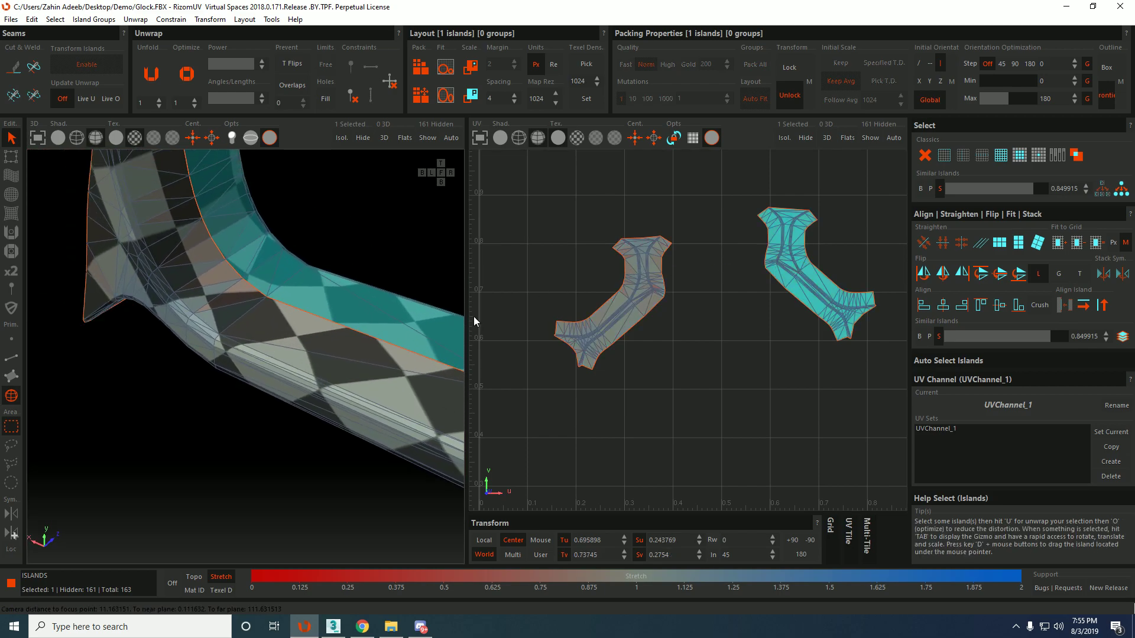
Try to constrain the top border edges of the left trigger guard half to vertical.
click(620, 285)
scroll(630, 231, up, 3)
key(F2)
click(593, 273)
shift+click(721, 261)
key(shift+v)
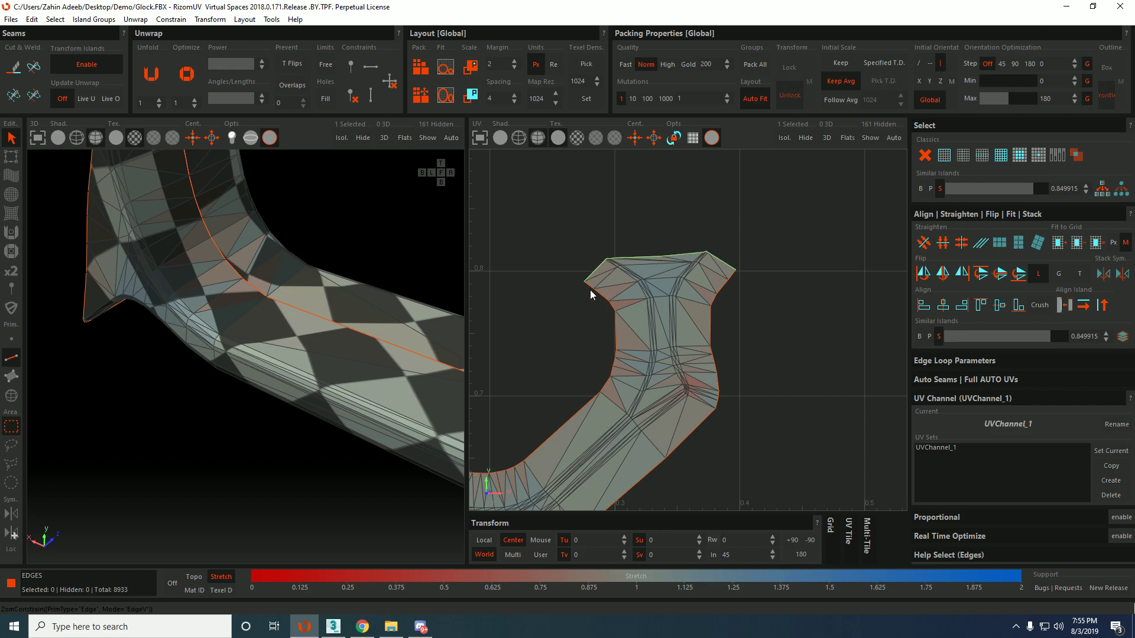
click(596, 290)
scroll(603, 307, down, 3)
scroll(621, 320, up, 3)
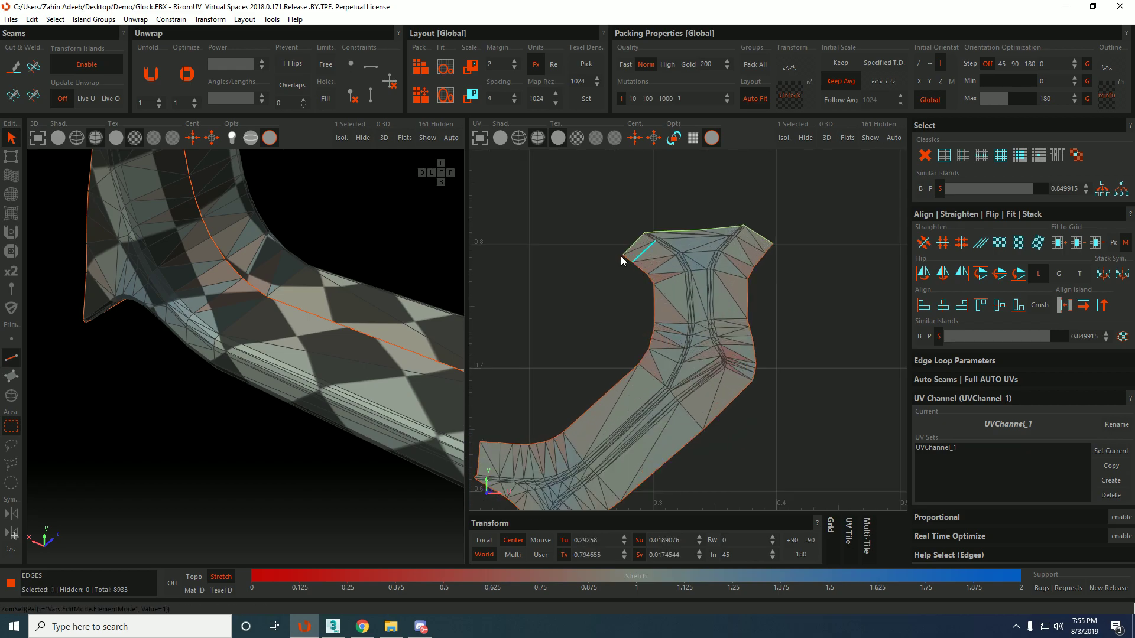
scroll(668, 296, down, 1)
alt+drag(395, 298, 414, 292)
alt+middle_drag(605, 469, 658, 346)
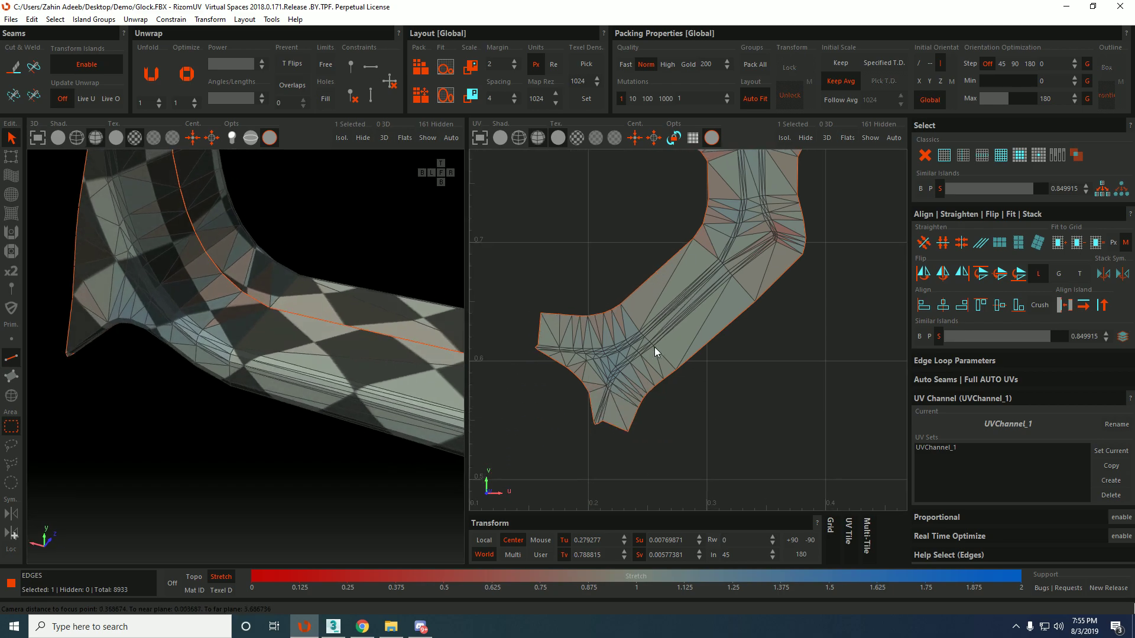
Try to optimize the left trigger guard half, then undo the optimization.
scroll(670, 306, down, 5)
key(F4)
click(707, 283)
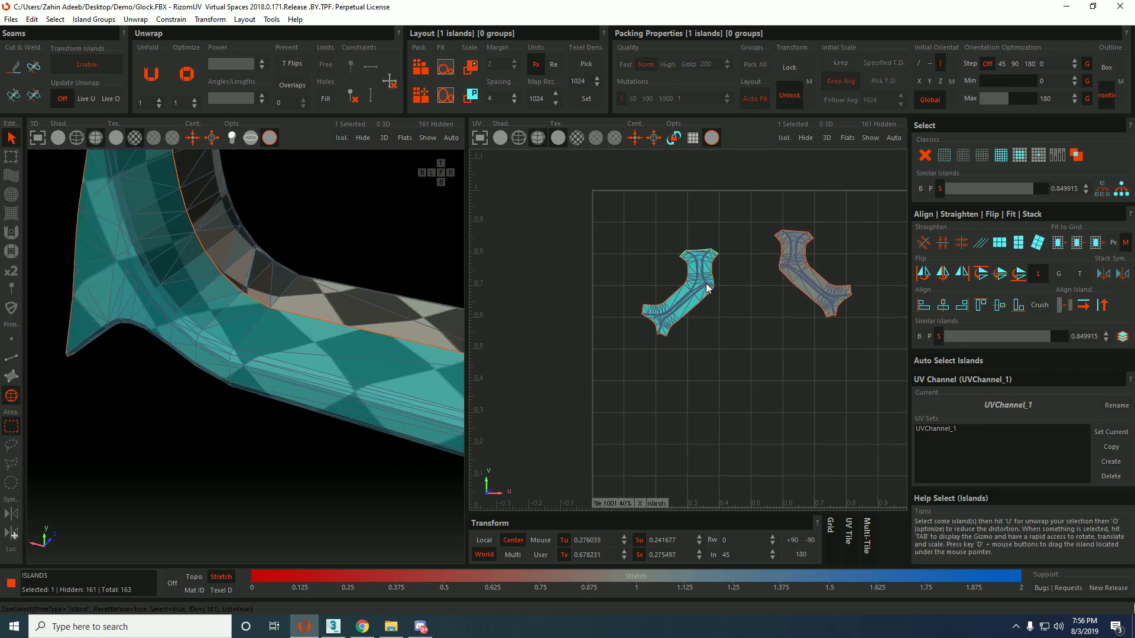
key(o)
key(ctrl+z)
Constrain the top border of the left trigger guard half to horizontal and optimize the island.
key(F2)
scroll(684, 259, up, 4)
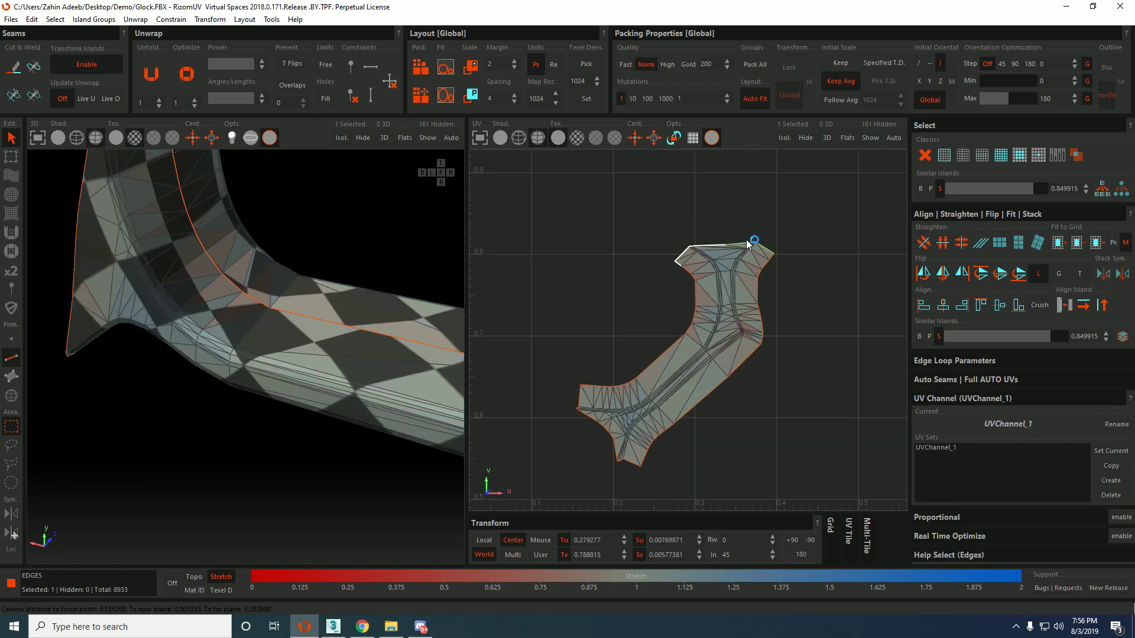
click(767, 253)
ctrl+click(686, 261)
key(shift+h)
key(F4)
click(736, 285)
key(o)
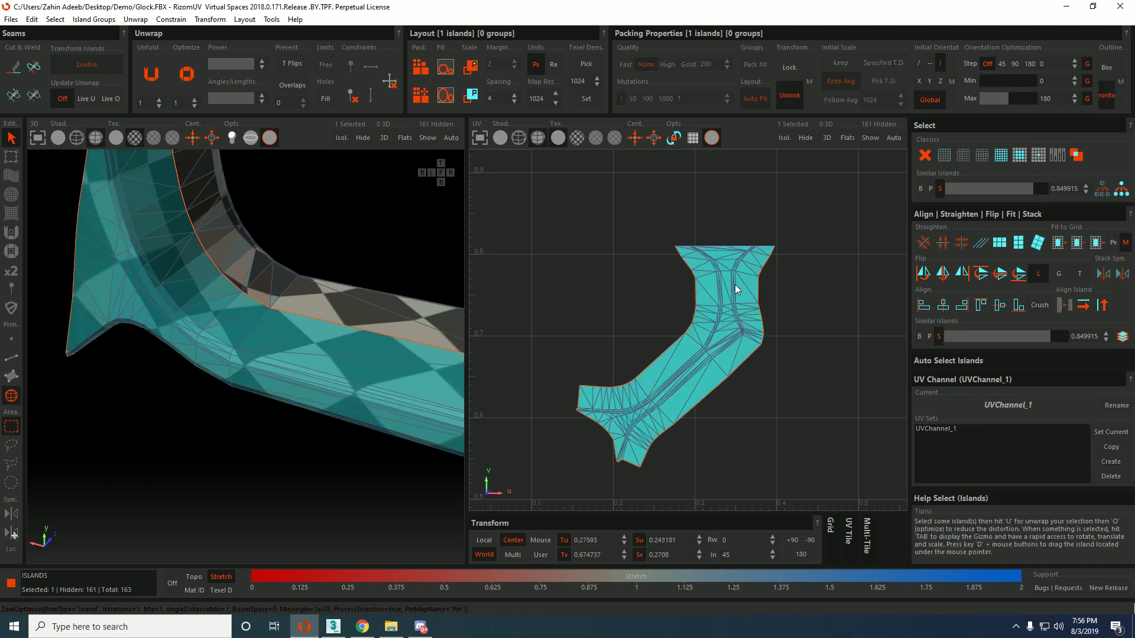
click(798, 265)
Constrain both long side borders of the left trigger guard half to vertical.
key(F2)
click(684, 249)
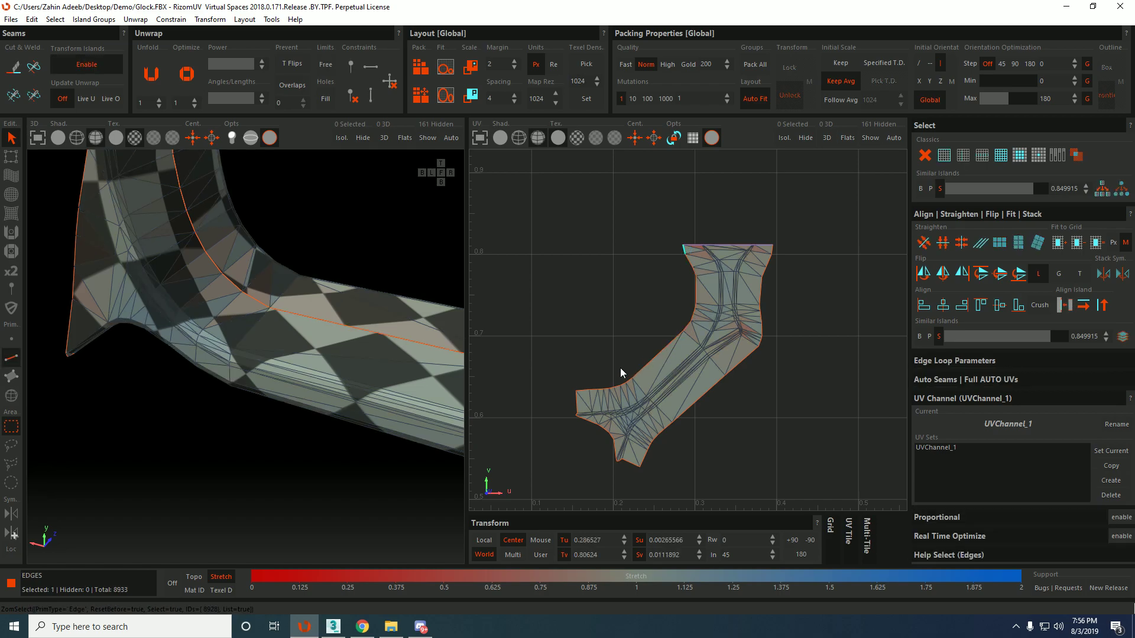
shift+click(580, 391)
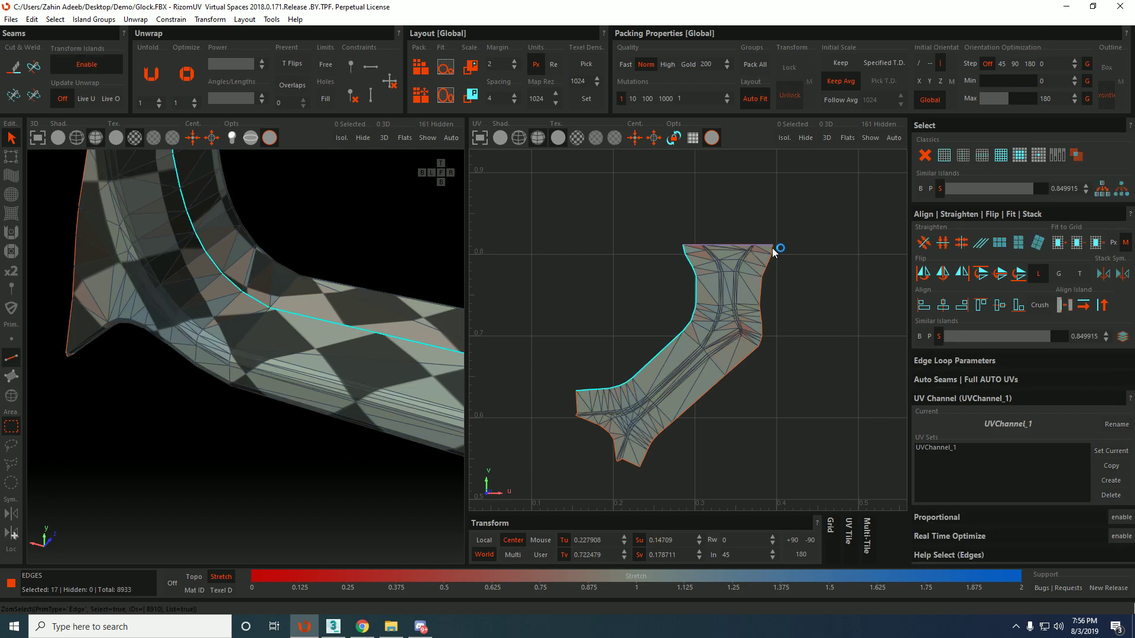
key(F4)
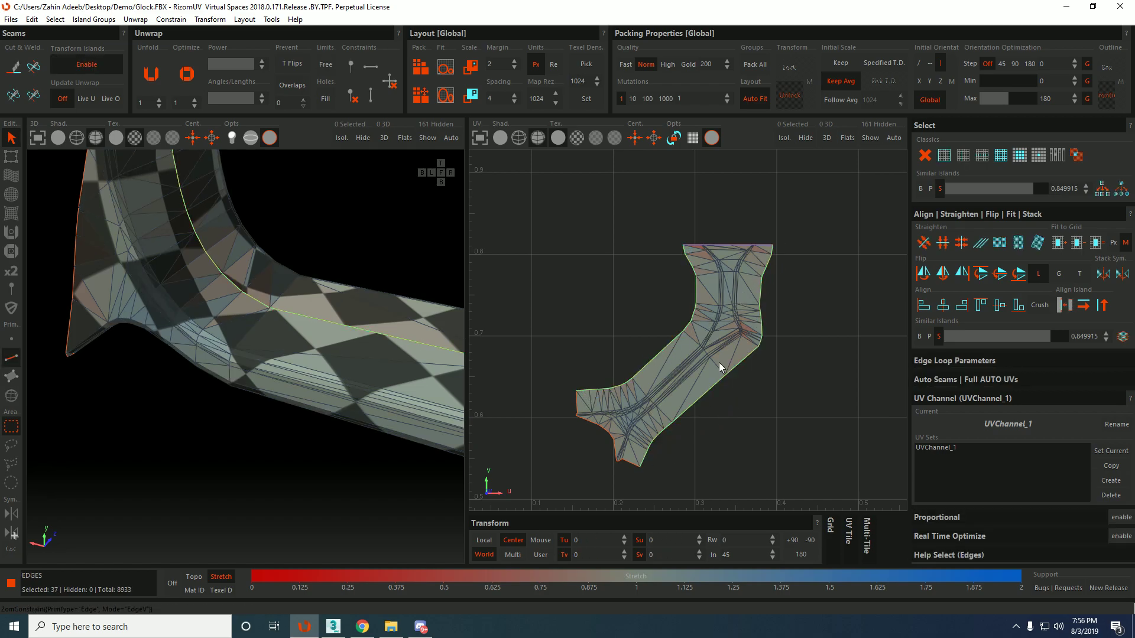
Unfold and optimize the left trigger guard half as a straight strip.
click(717, 347)
key(u)
key(o)
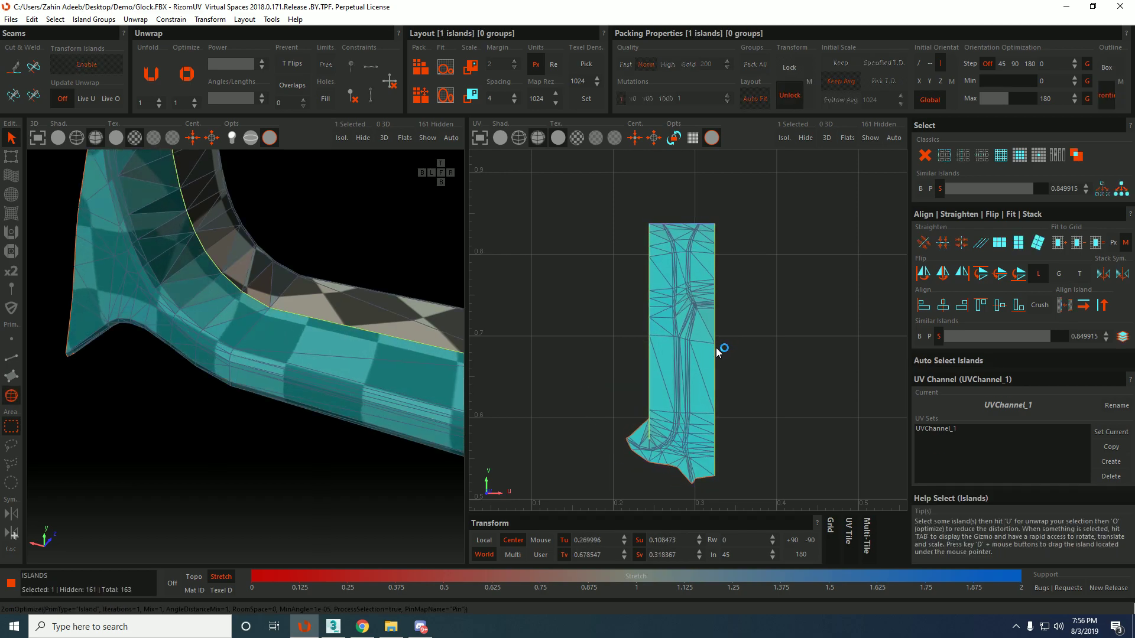
Remove the constraints from the straightened trigger guard half and unfold it again.
click(746, 327)
alt+drag(118, 192, 379, 242)
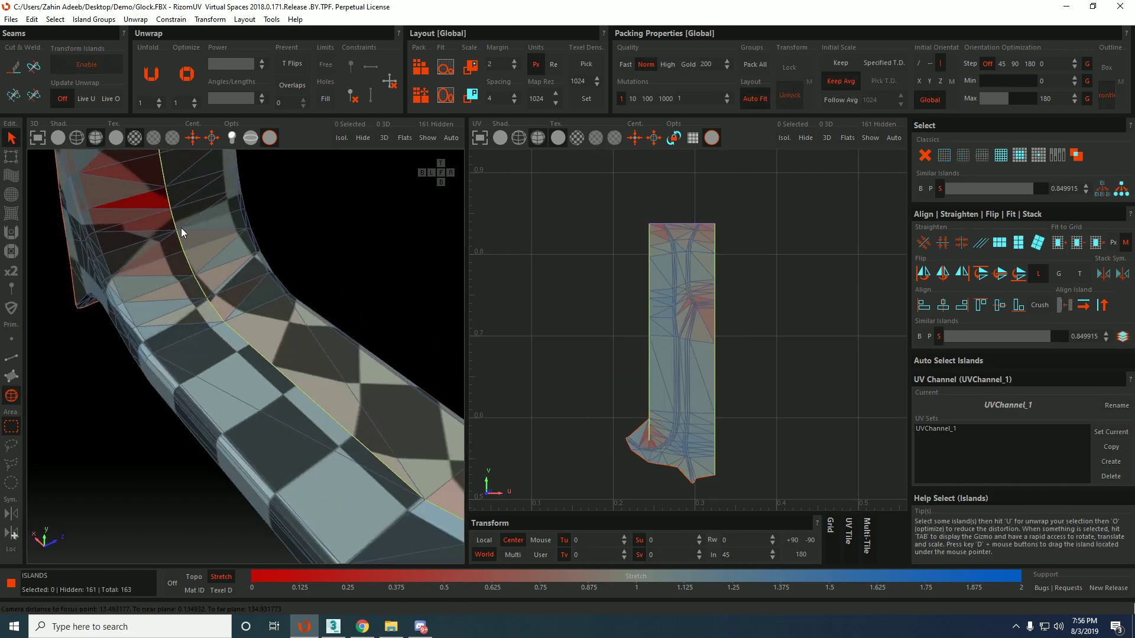
scroll(178, 233, up, 10)
scroll(646, 414, up, 4)
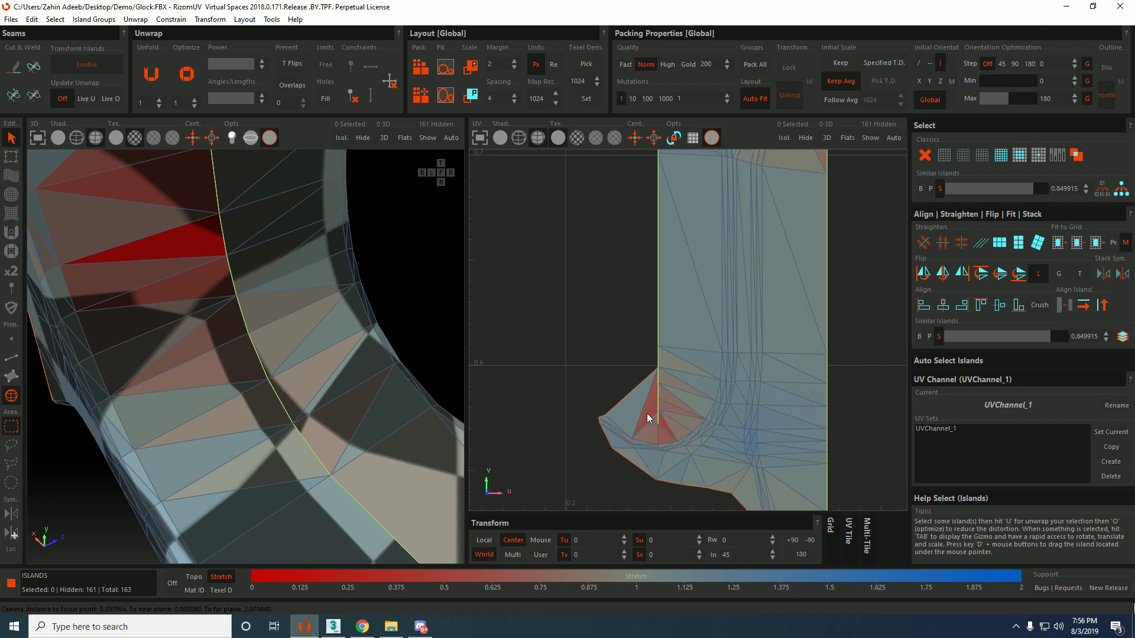
scroll(647, 413, down, 2)
scroll(655, 414, down, 3)
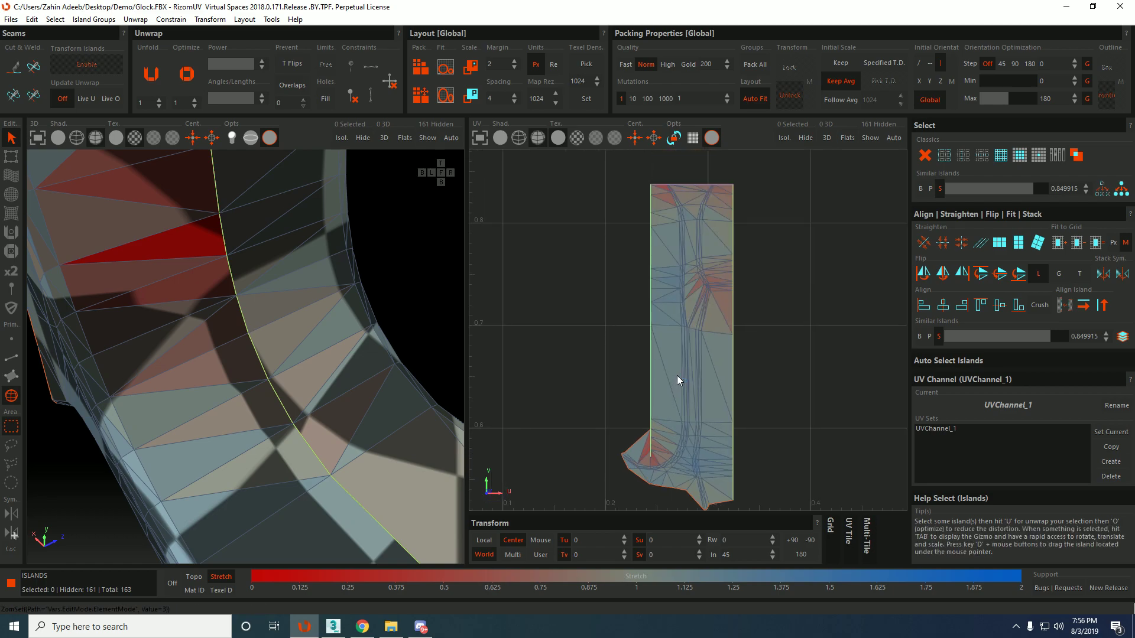
click(677, 380)
key(shift+s)
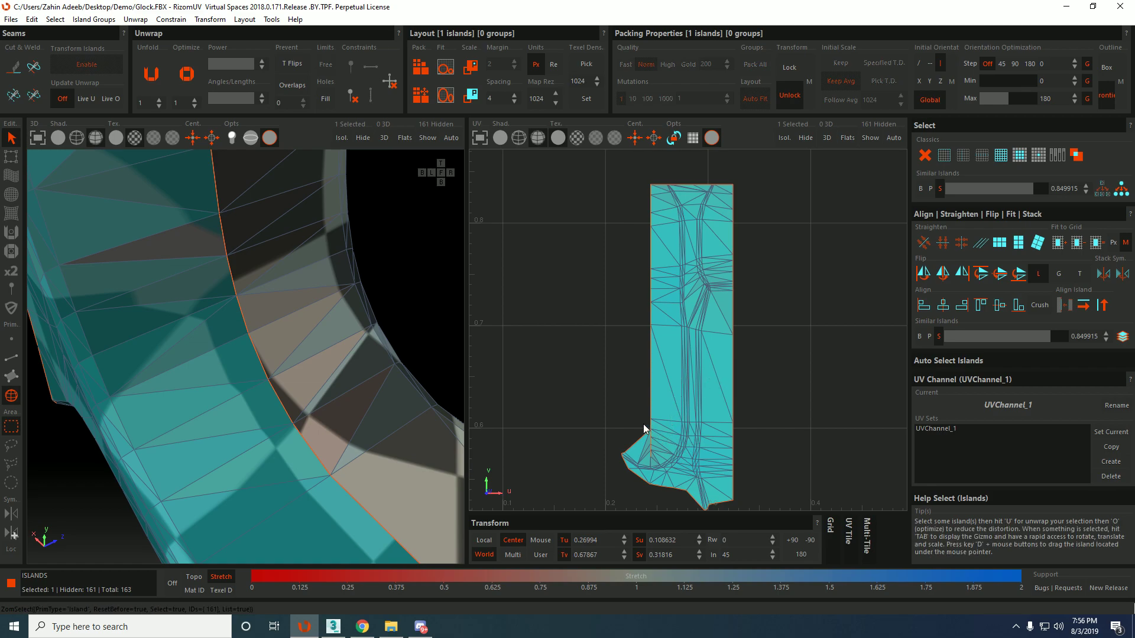
key(u)
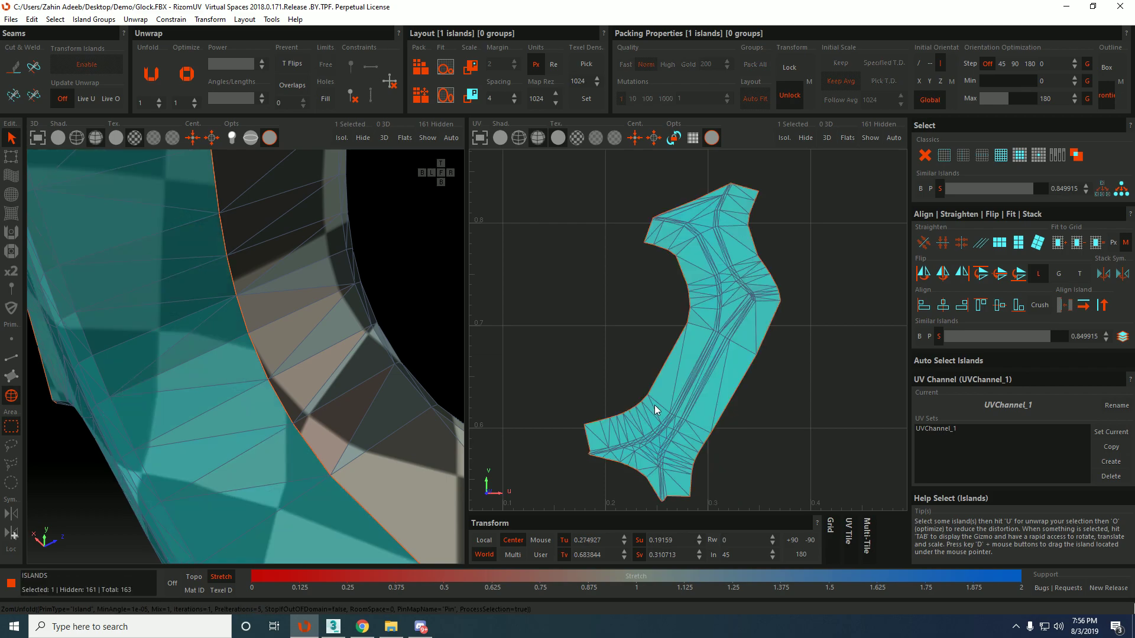
Examine the unfolded trigger guard half in the UV layout and on the 3D model.
scroll(661, 365, down, 3)
scroll(694, 378, up, 3)
middle_drag(694, 379, 676, 319)
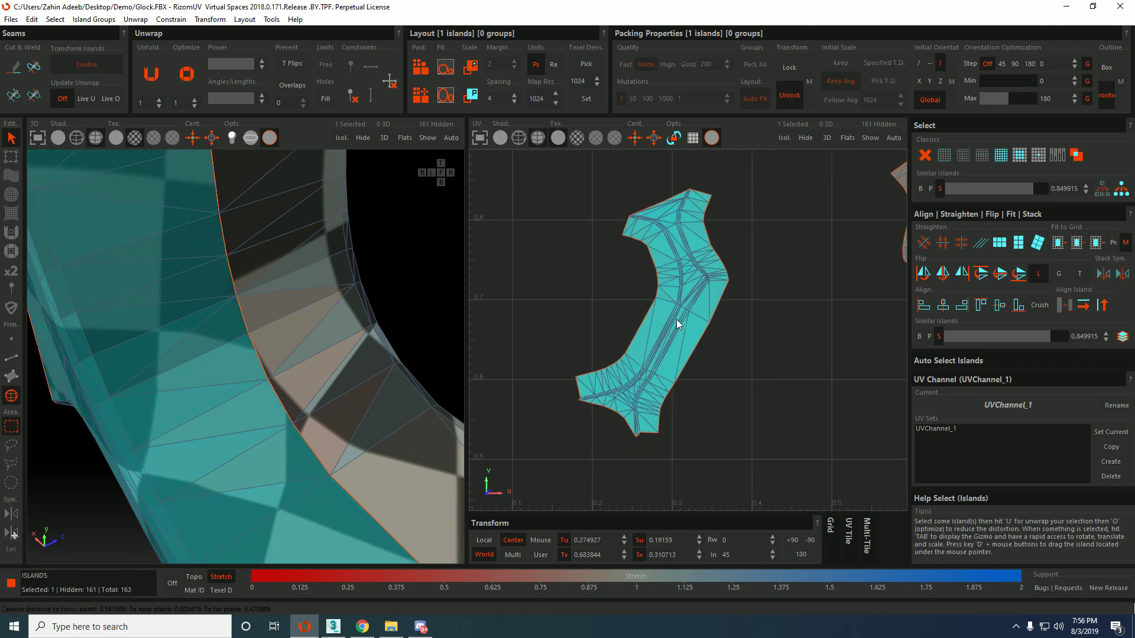
scroll(281, 367, down, 5)
click(756, 314)
click(696, 317)
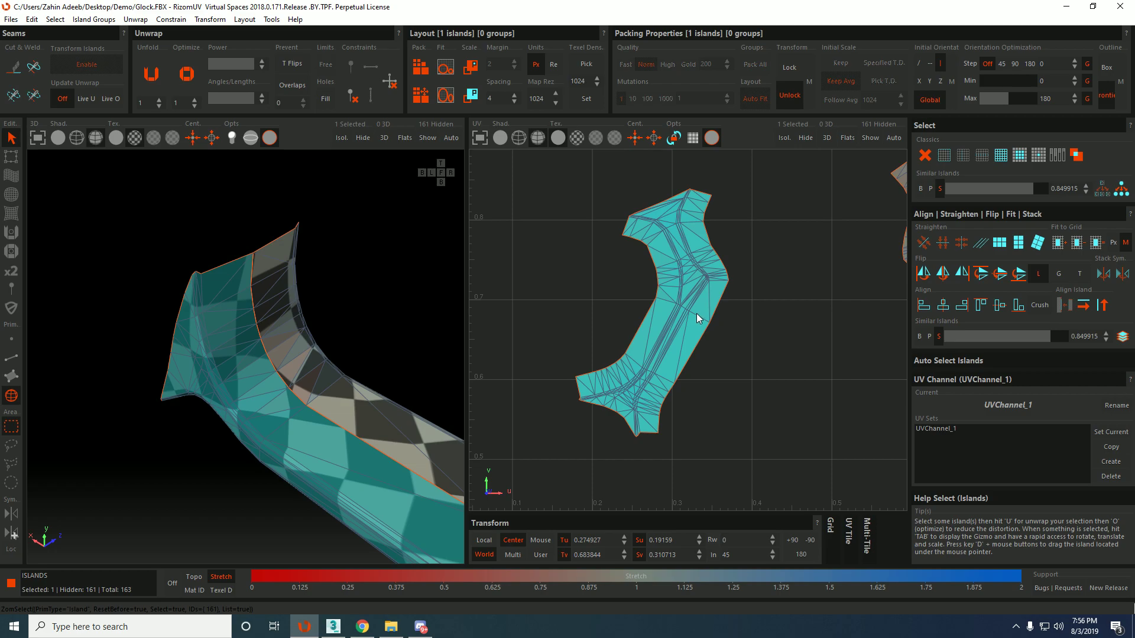
scroll(647, 253, up, 5)
In edge mode, select the inner bevel edge line from the trigger guard half's upper UV end through the first bend.
alt+drag(281, 339, 217, 272)
key(F2)
click(212, 253)
alt+drag(284, 381, 366, 372)
scroll(618, 161, up, 4)
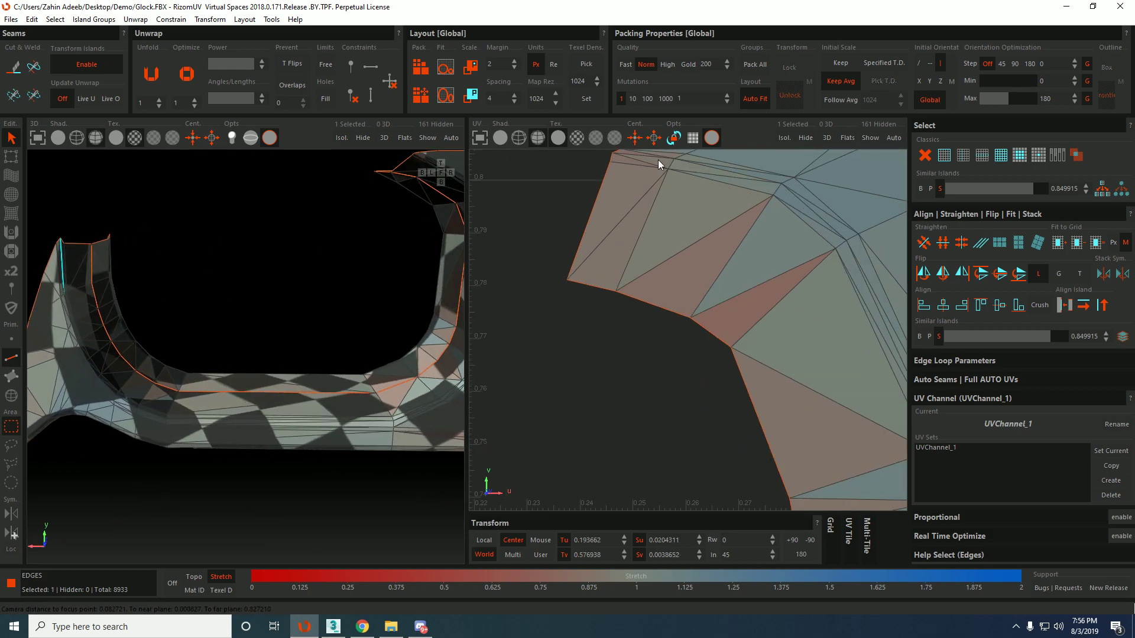
drag(655, 155, 809, 209)
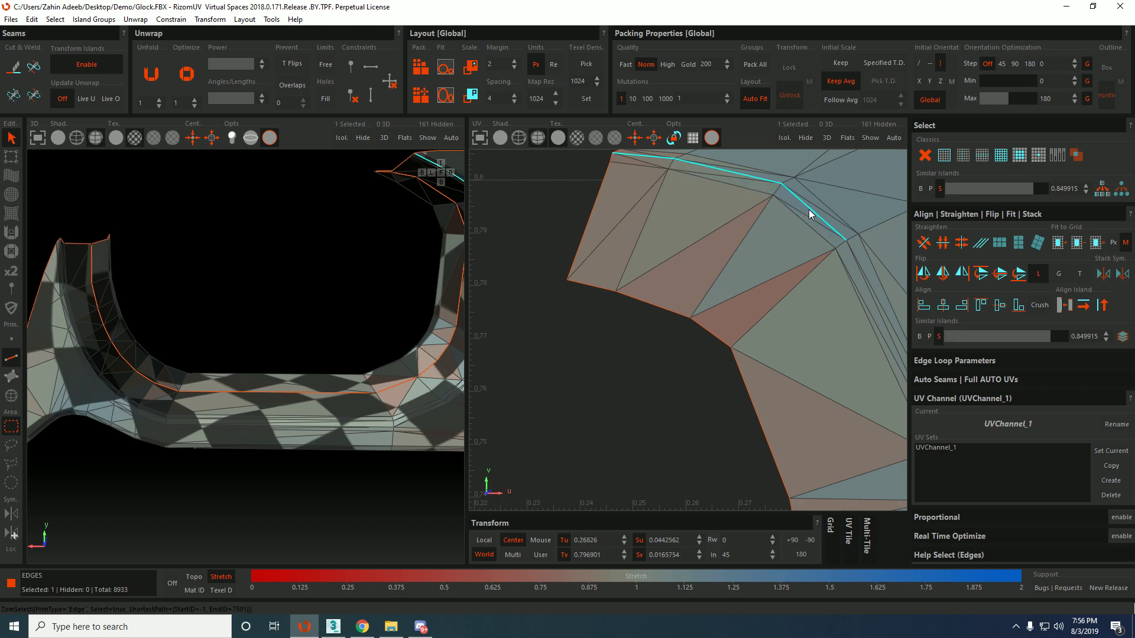
scroll(840, 307, down, 3)
alt+middle_drag(850, 335, 808, 250)
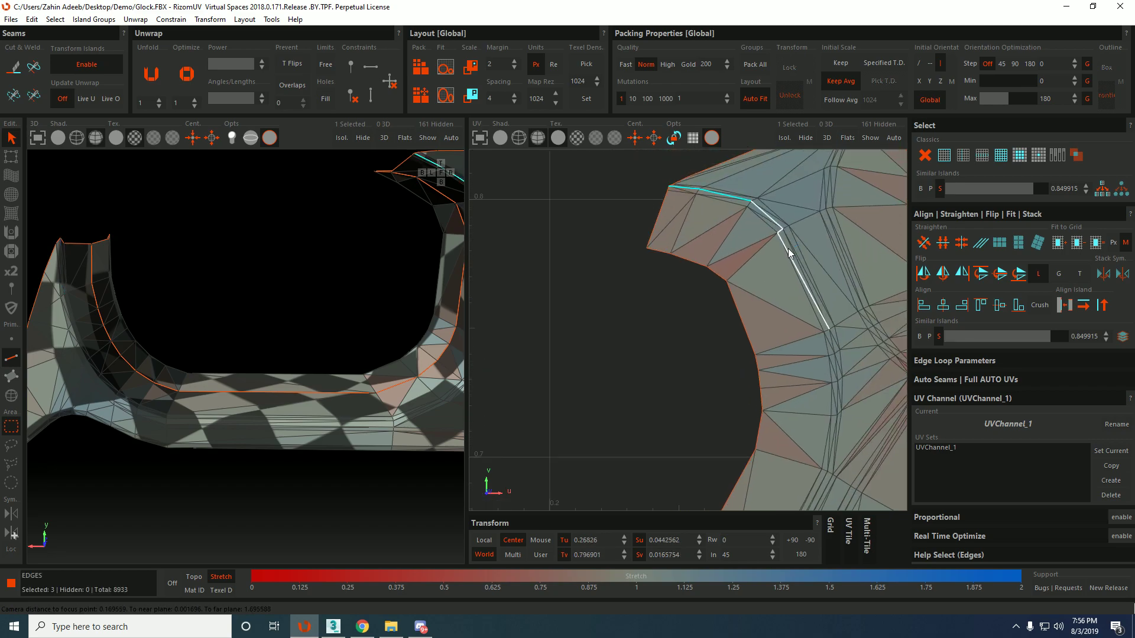
shift+click(792, 250)
Extend the inner edge selection down the straight section and around the lower curve to the trigger guard half's lower-left UV end.
alt+middle_drag(825, 450, 824, 272)
shift+click(821, 319)
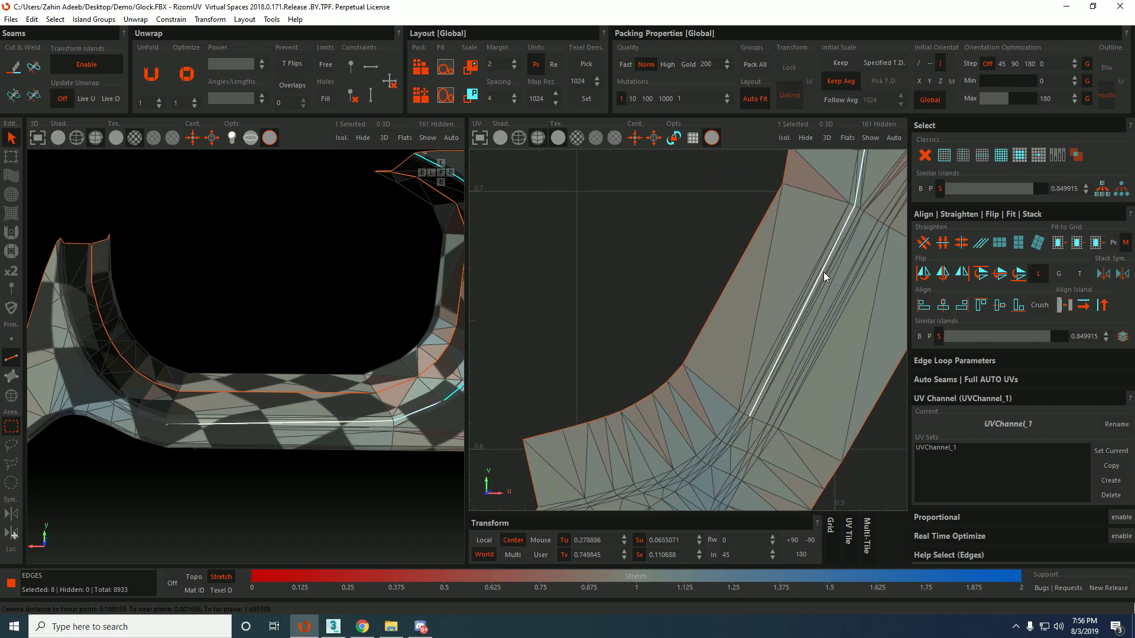
shift+click(823, 272)
alt+middle_drag(765, 417, 786, 333)
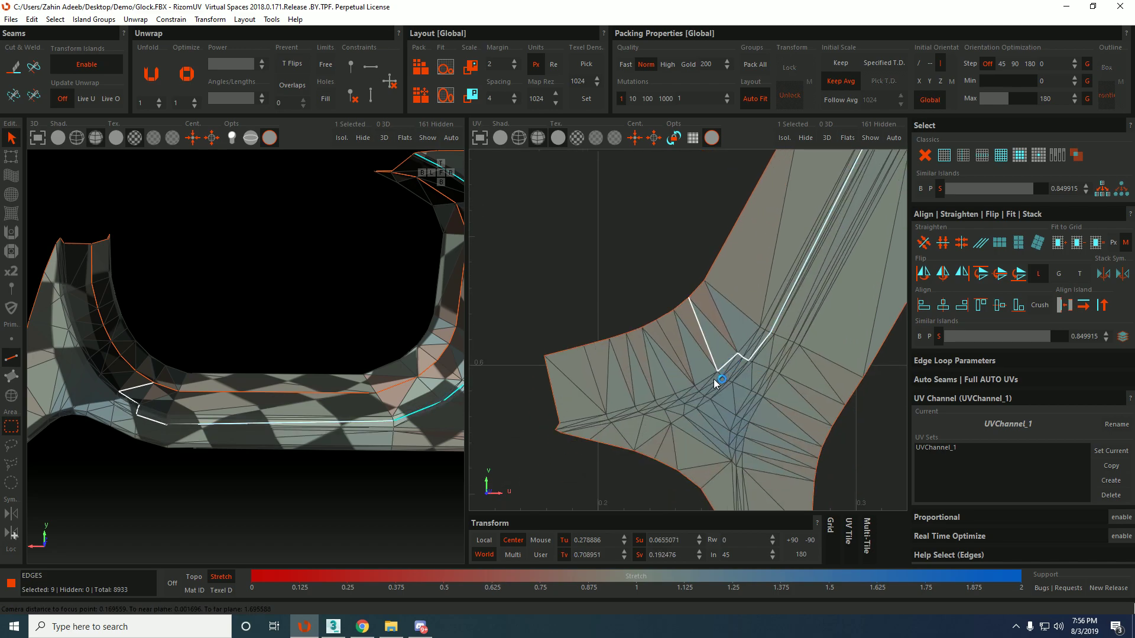
shift+click(766, 336)
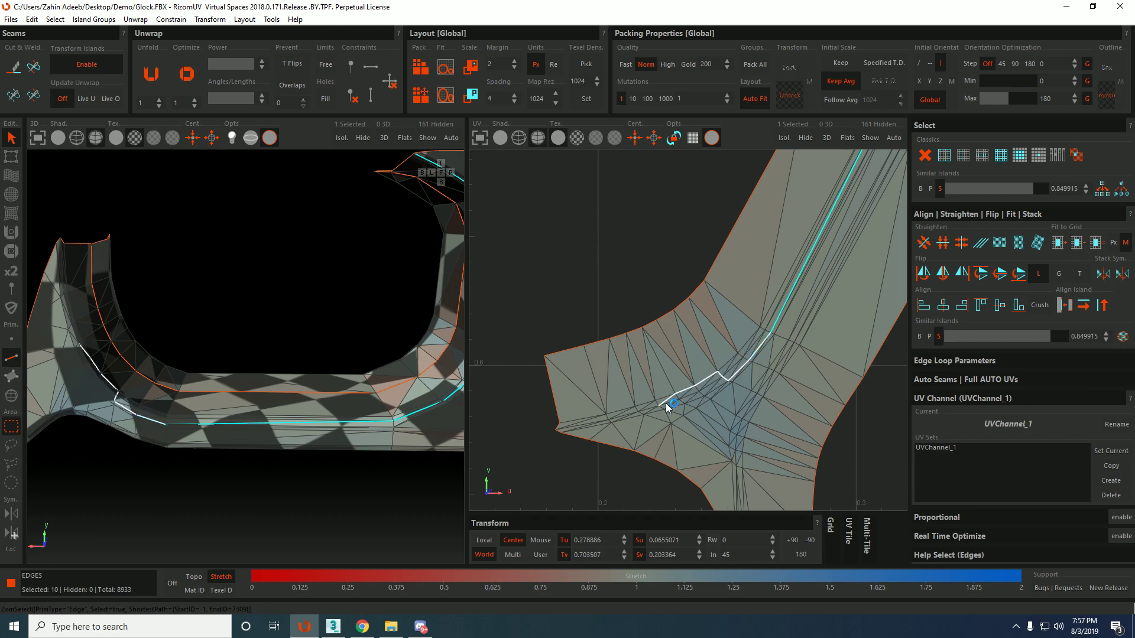
shift+click(701, 395)
shift+click(584, 430)
Add the second bevel edge line to the selection, from the upper UV tip down around the outer corner of the trigger guard half.
middle_drag(713, 373, 537, 460)
middle_drag(681, 322, 683, 470)
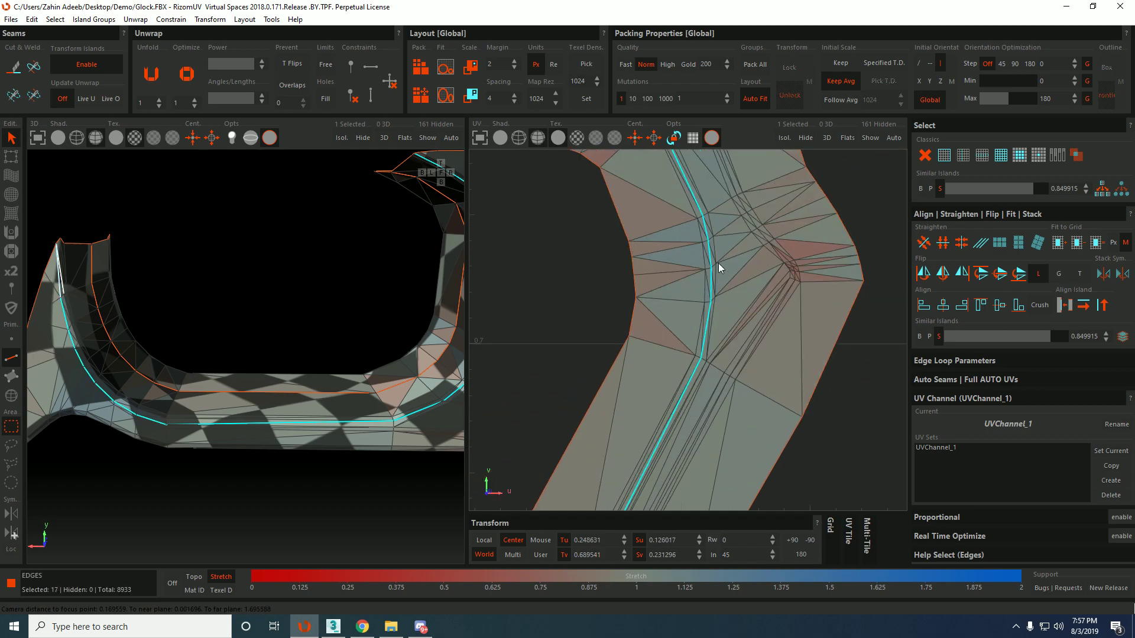
middle_drag(719, 276, 719, 483)
shift+click(733, 208)
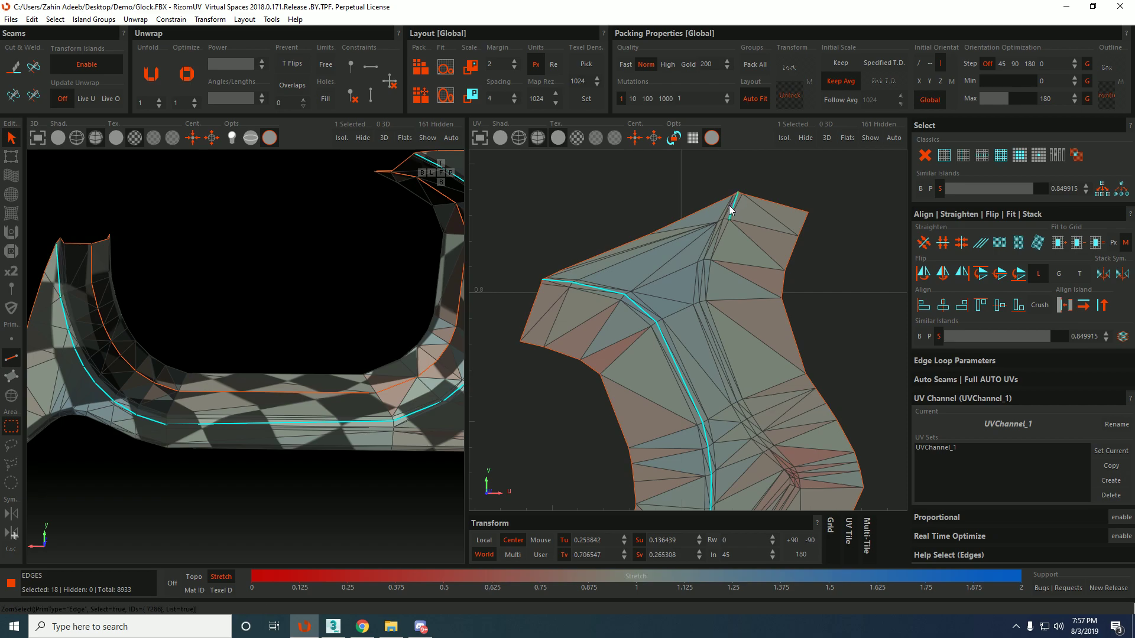
shift+click(731, 211)
shift+click(709, 327)
middle_drag(717, 378, 700, 268)
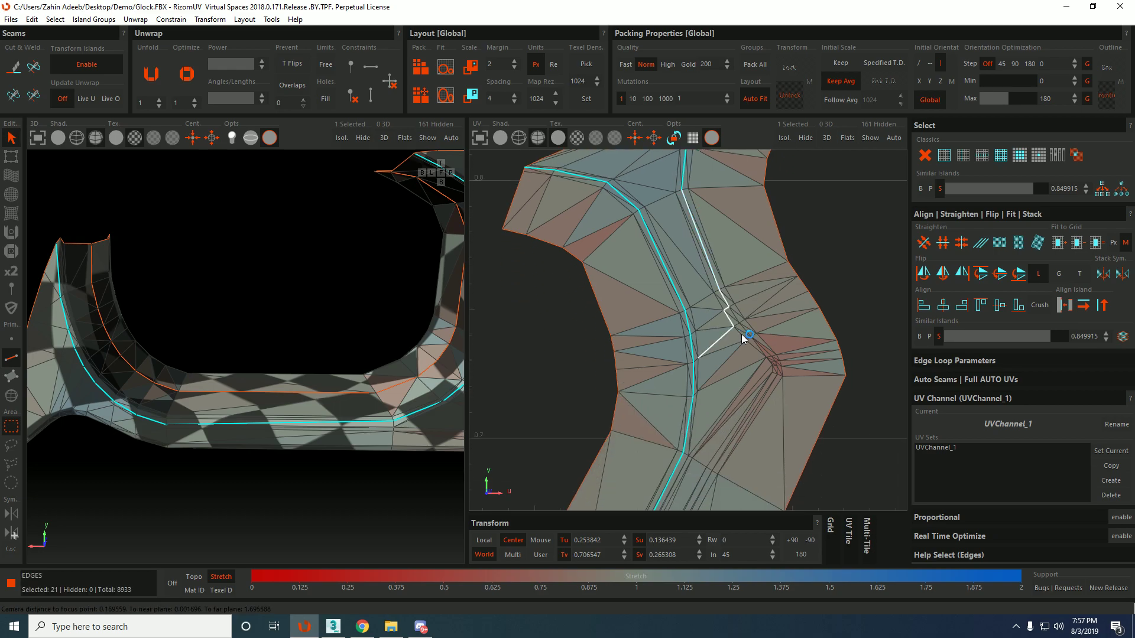
shift+click(770, 360)
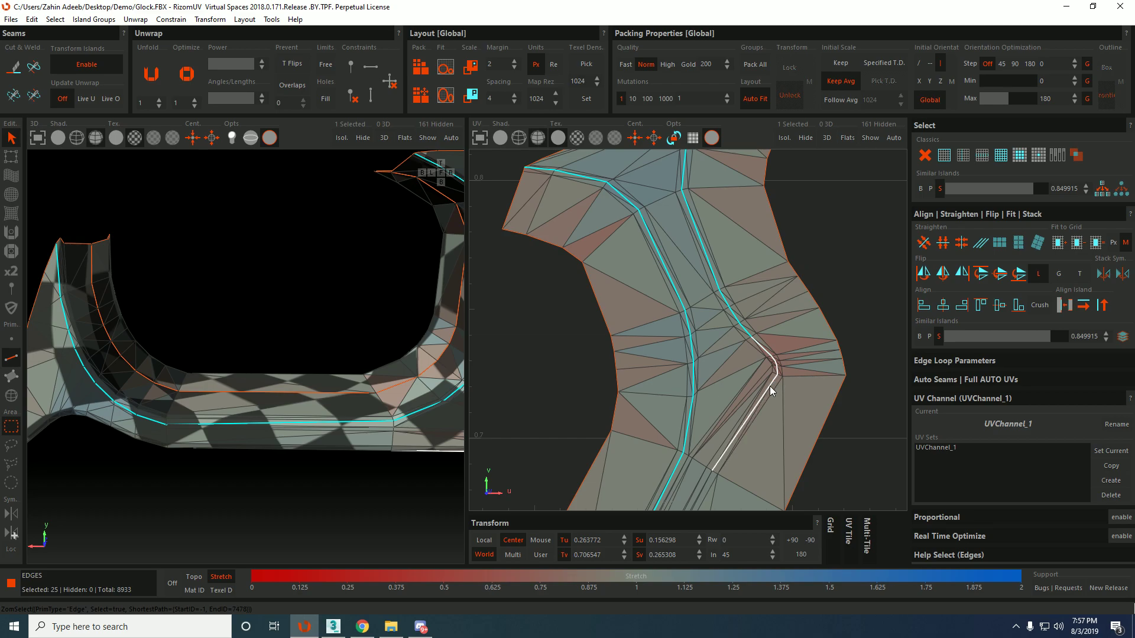
Extend the edge selection along the second inner edge line to the curved island's lower tip and cut the island along the selection.
shift+click(770, 386)
middle_drag(733, 448, 718, 357)
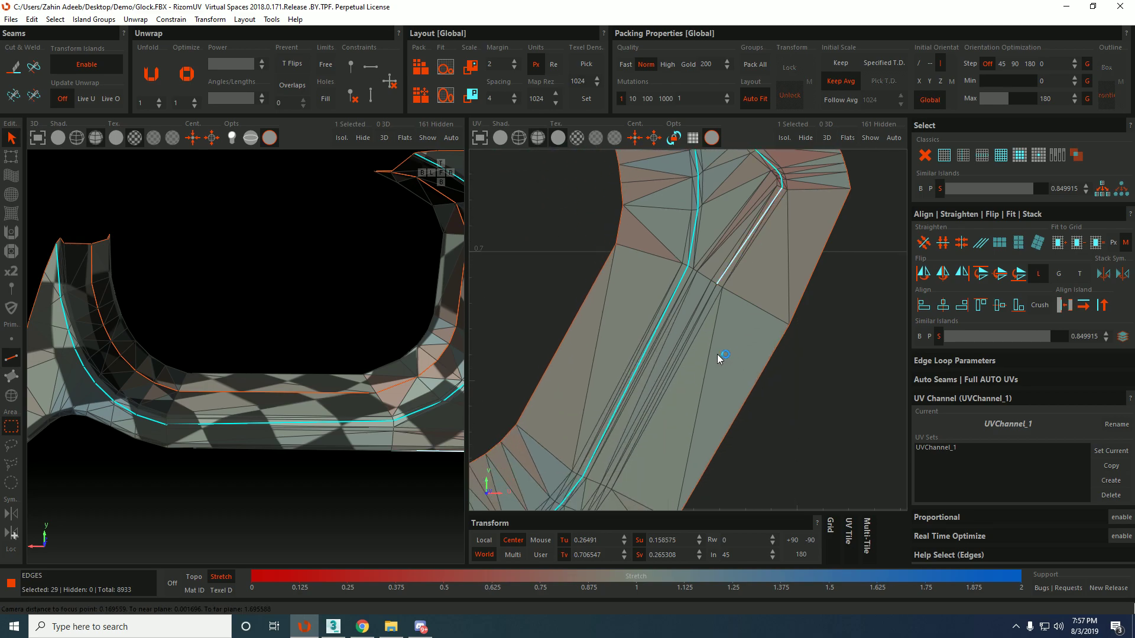
shift+click(669, 370)
middle_drag(669, 370, 640, 347)
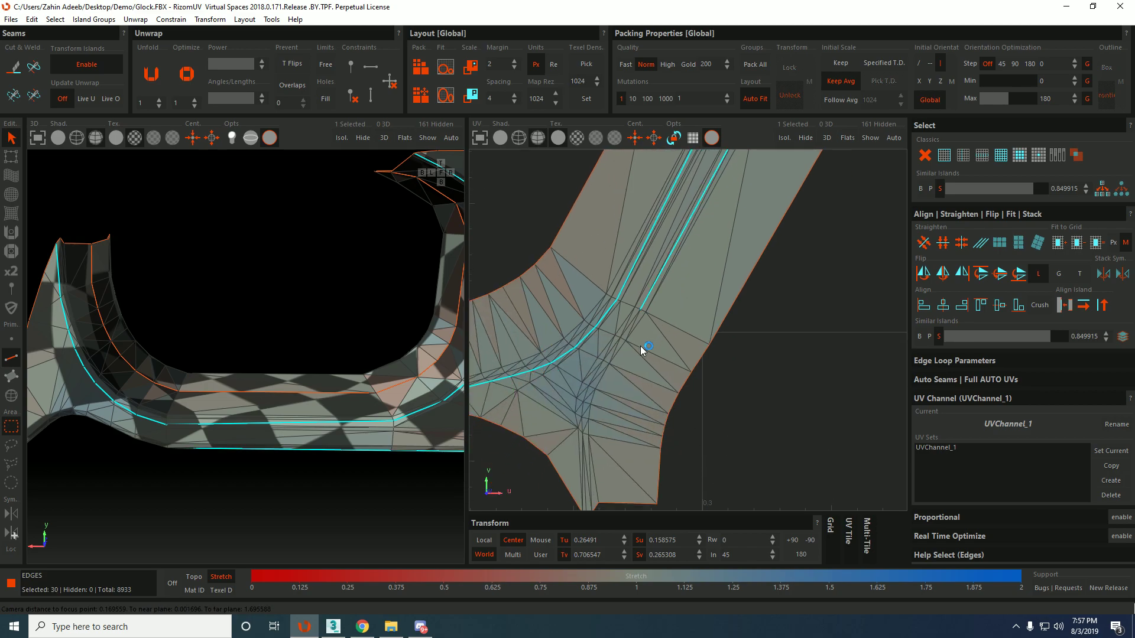
shift+click(594, 375)
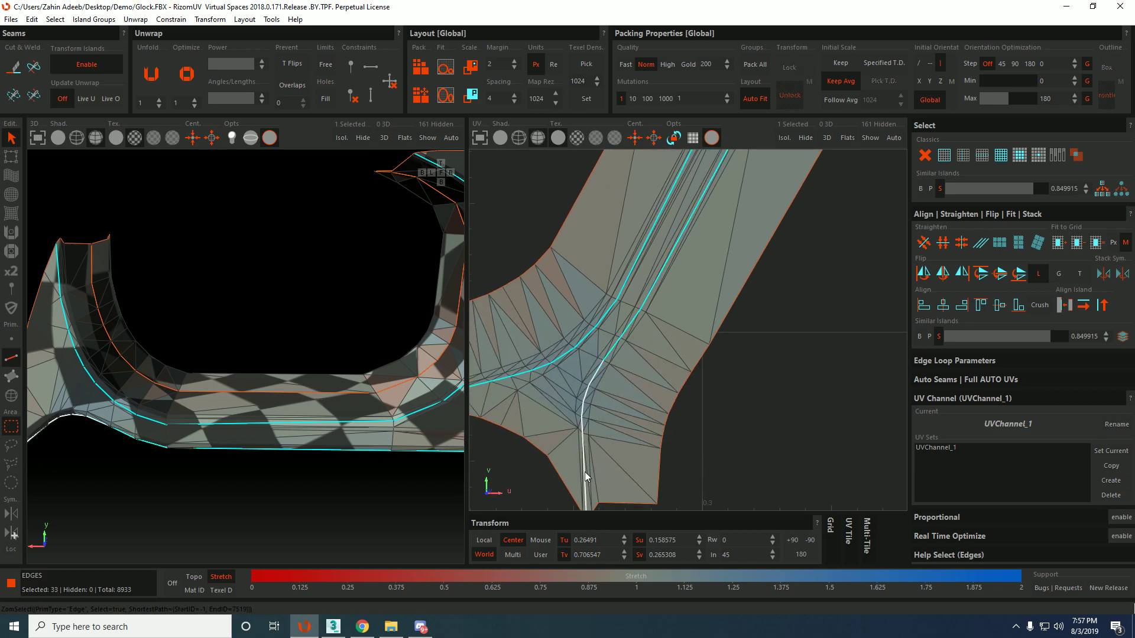
middle_drag(584, 473, 604, 433)
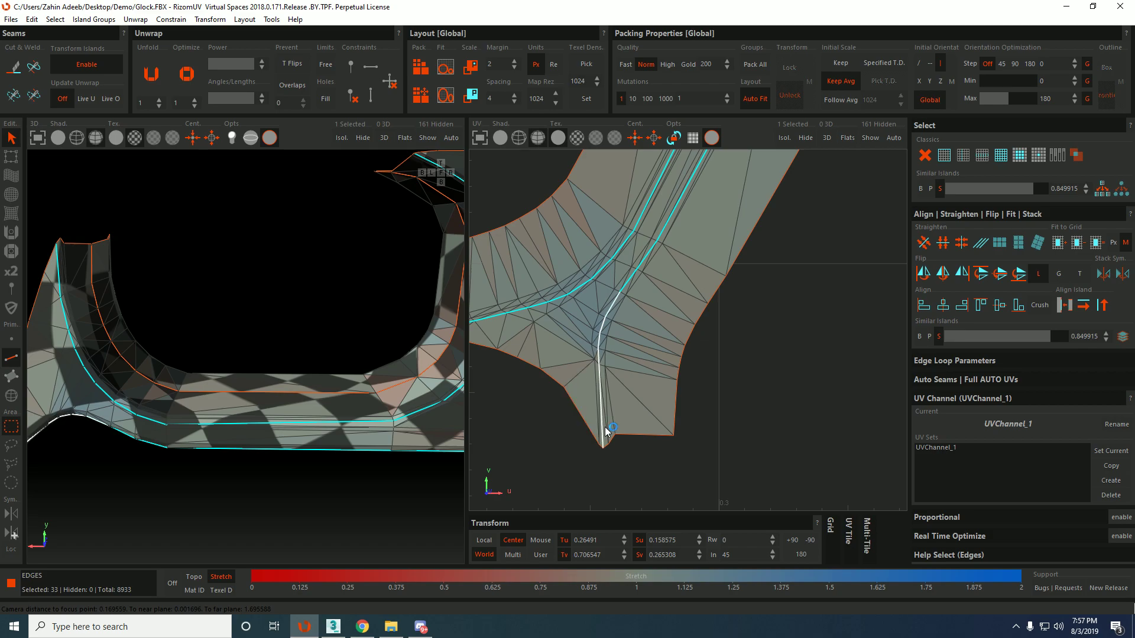
shift+click(604, 432)
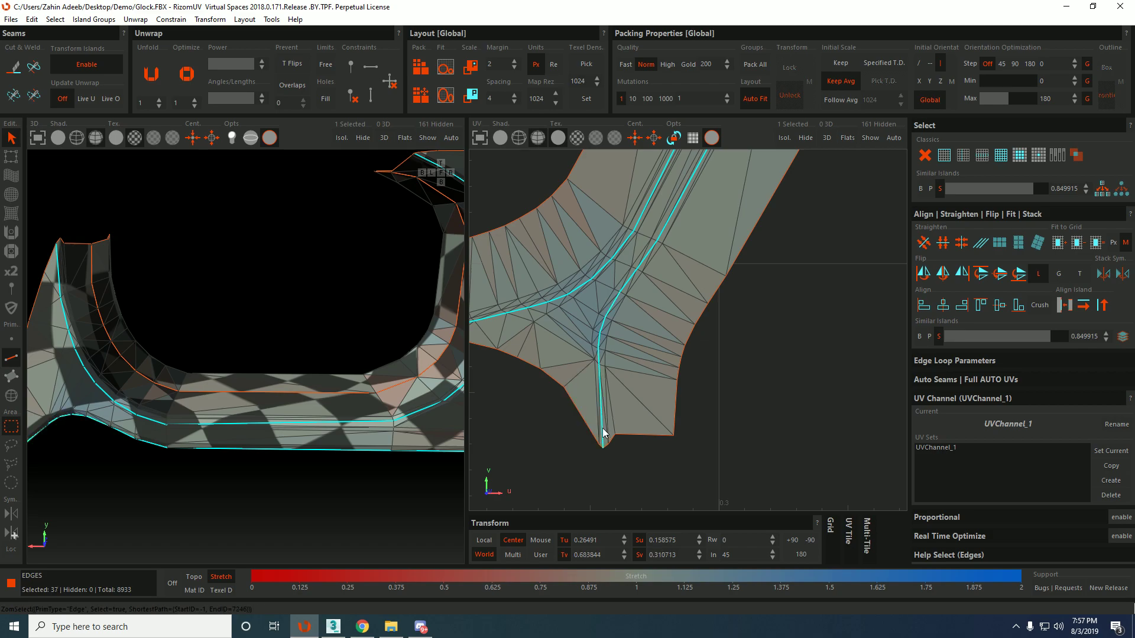
scroll(605, 428, down, 3)
key(c)
Select the three islands produced by the cut and unfold them.
key(F4)
scroll(630, 282, down, 5)
drag(592, 171, 709, 377)
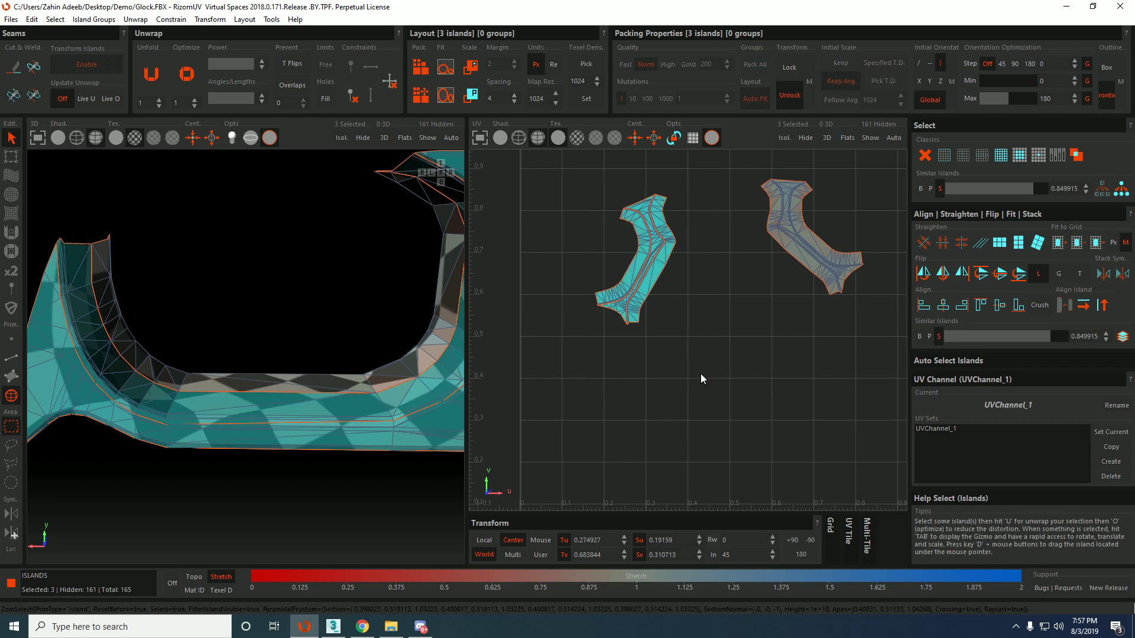
key(u)
Move the two strip islands and the branching side island apart so that none of them overlap.
click(648, 295)
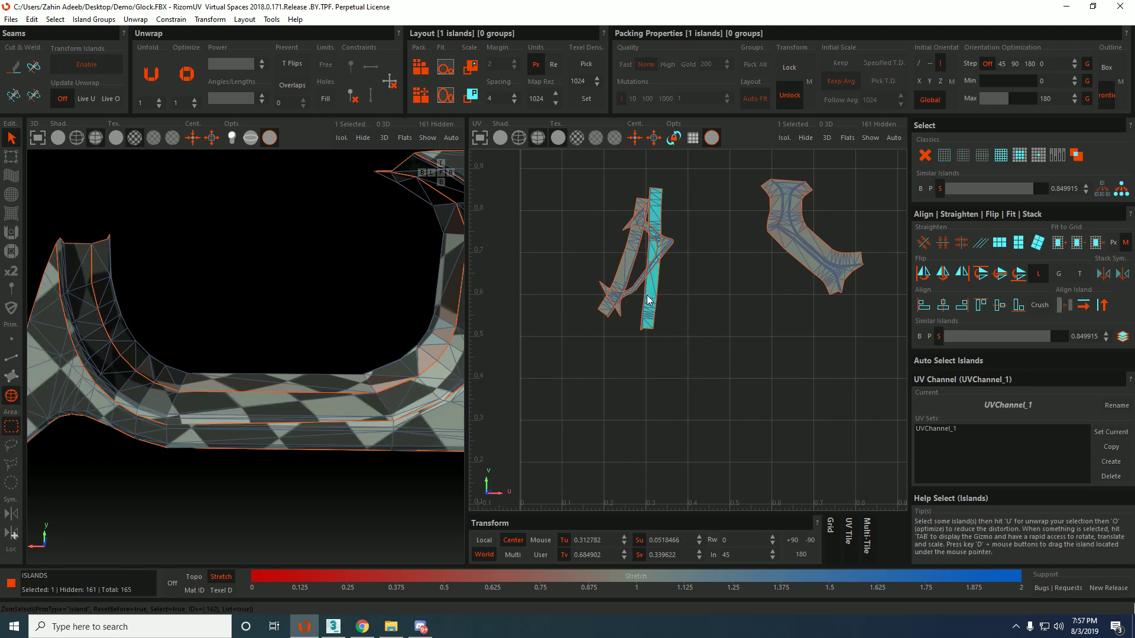
middle_drag(648, 296, 702, 369)
scroll(712, 321, up, 4)
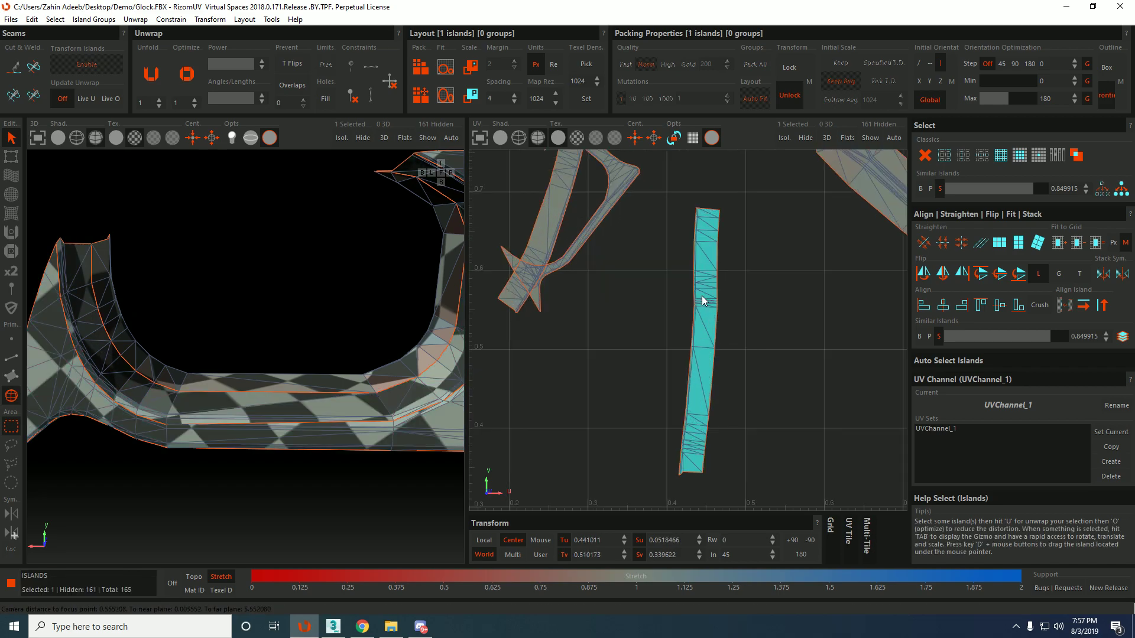
click(612, 187)
scroll(615, 186, down, 5)
middle_drag(615, 180, 783, 434)
scroll(683, 238, up, 5)
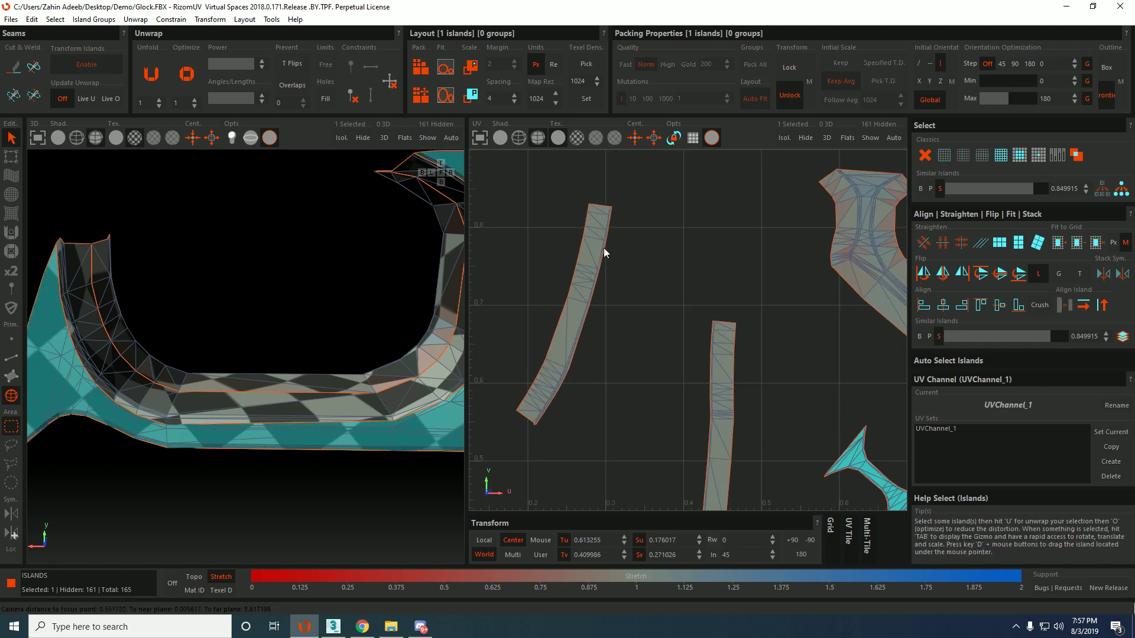
click(605, 253)
scroll(604, 253, down, 5)
middle_drag(594, 278, 630, 319)
Select both long borders of the curved strip island and constrain them vertically.
key(F2)
click(624, 280)
shift+click(556, 483)
scroll(568, 494, up, 4)
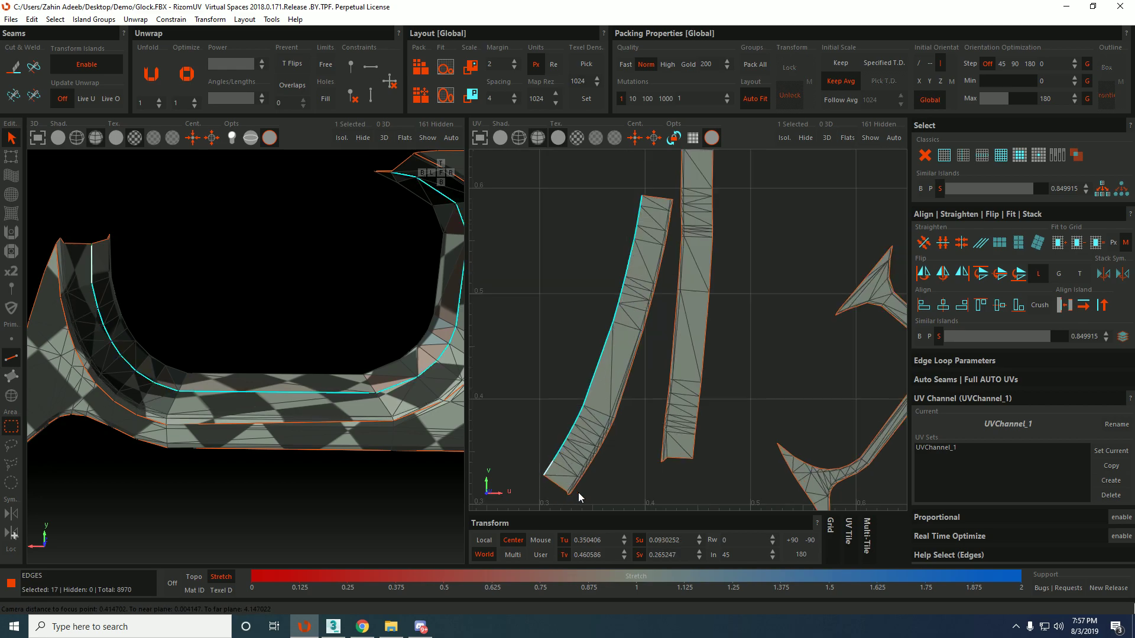
scroll(566, 495, up, 4)
scroll(566, 495, down, 4)
middle_drag(643, 310, 627, 424)
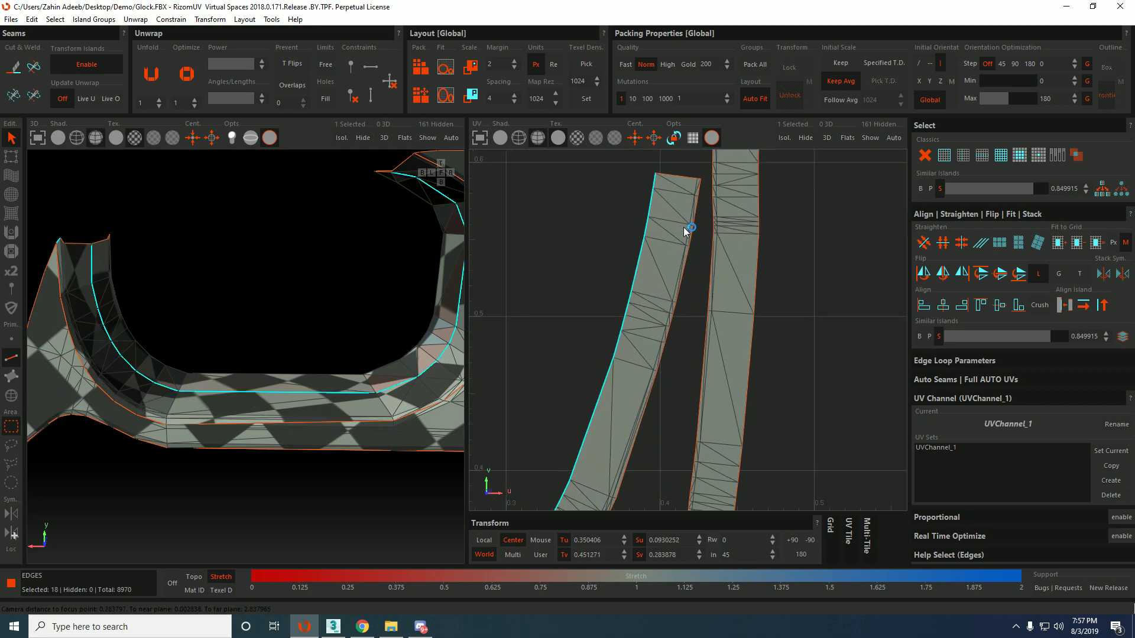
click(698, 182)
scroll(700, 180, up, 3)
Select the short end edges at both ends of the curved strip island and constrain them horizontally.
ctrl+click(703, 180)
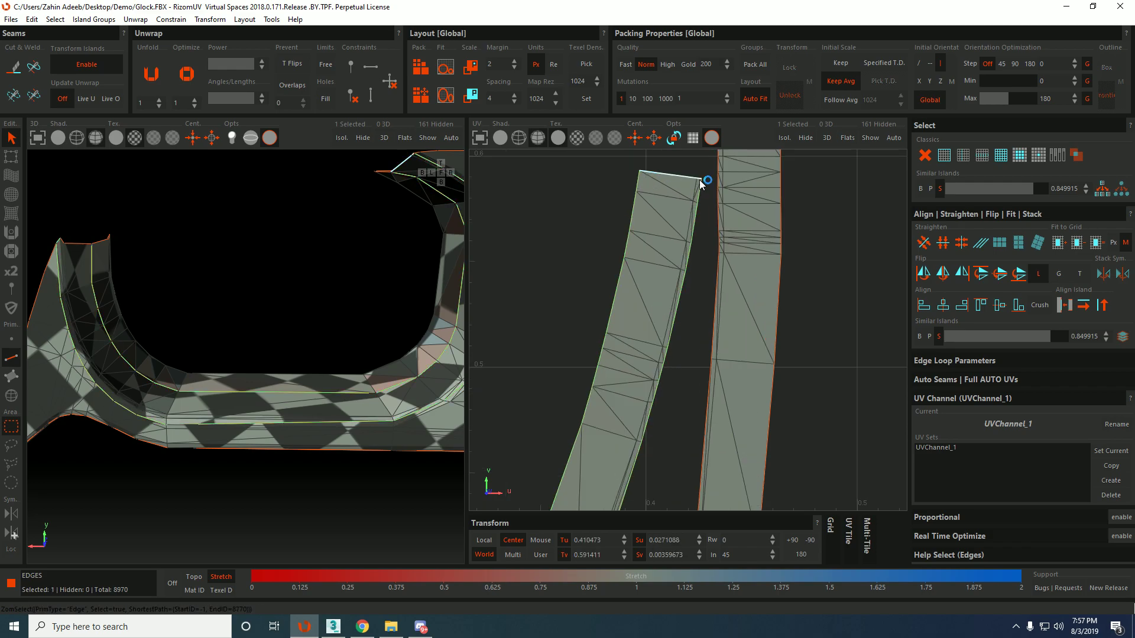
scroll(703, 179, down, 6)
scroll(665, 253, up, 5)
middle_drag(611, 455, 689, 238)
ctrl+click(661, 228)
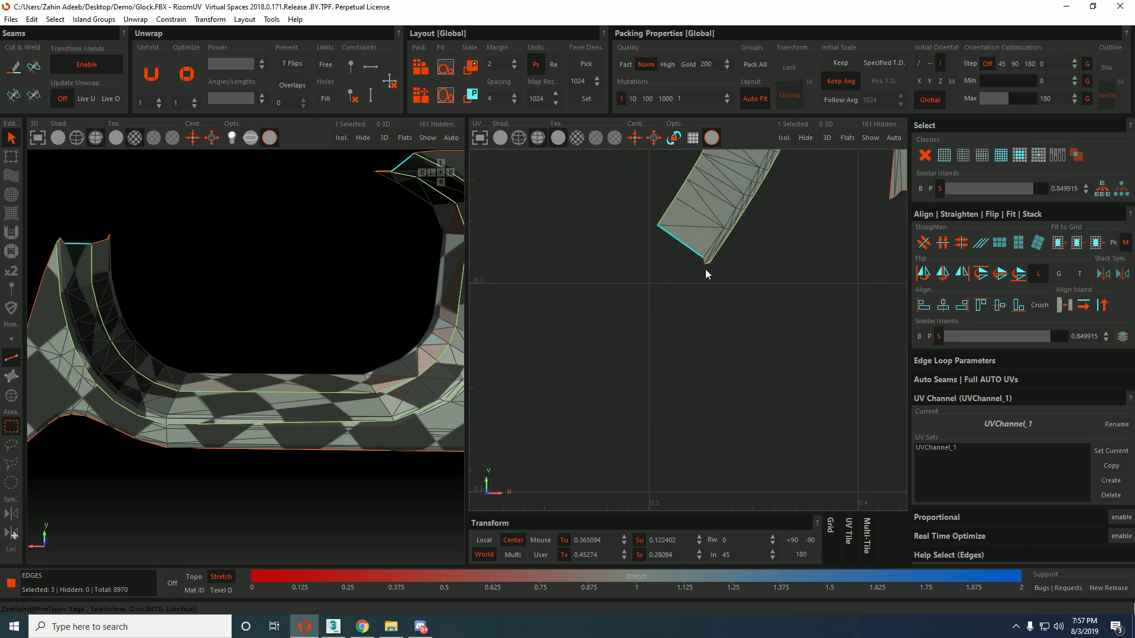
ctrl+click(704, 262)
key(shift+h)
scroll(710, 307, down, 5)
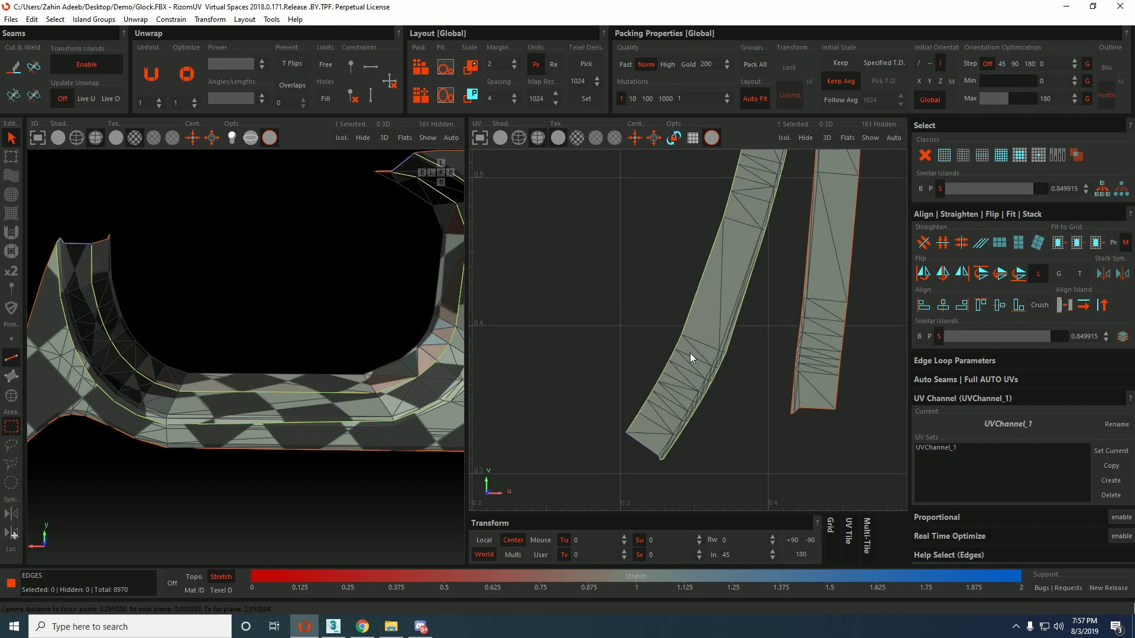
Unfold and optimize the constrained curved strip island so that it straightens.
key(F4)
click(723, 272)
key(u)
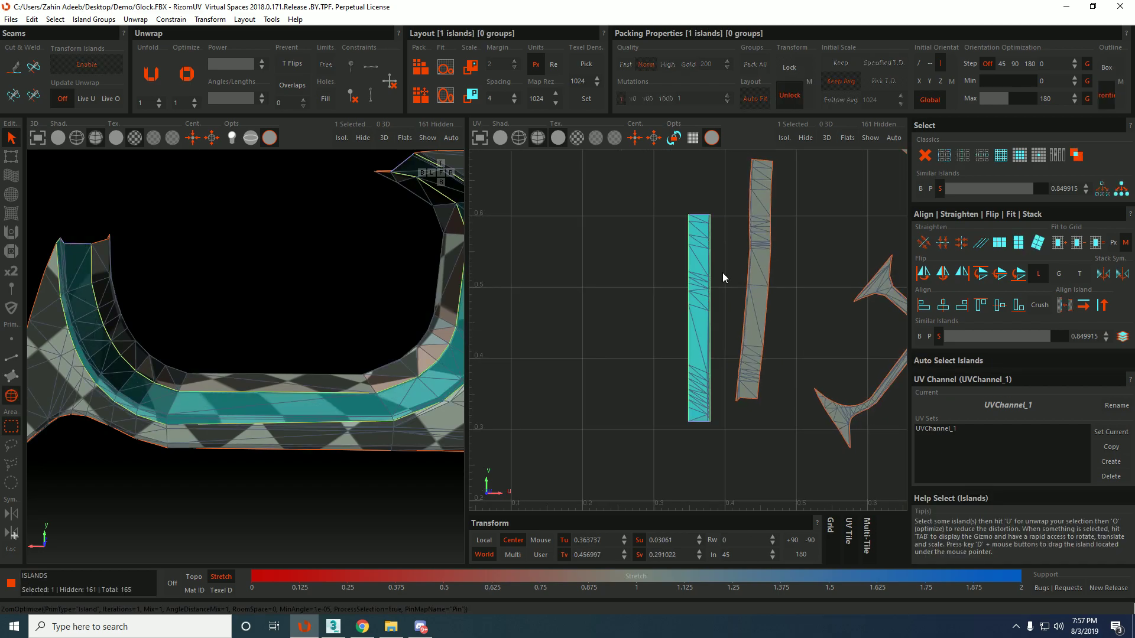
click(781, 234)
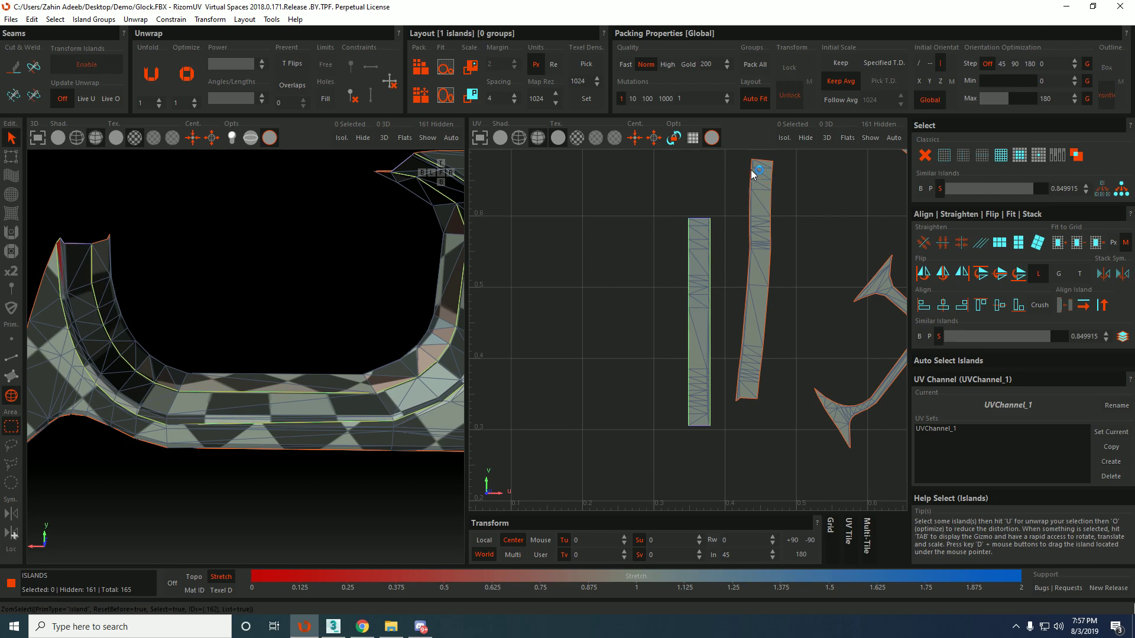
Constrain both long borders of the second strip island vertically.
key(F2)
scroll(748, 169, up, 3)
click(759, 247)
click(757, 162)
middle_drag(763, 369, 786, 288)
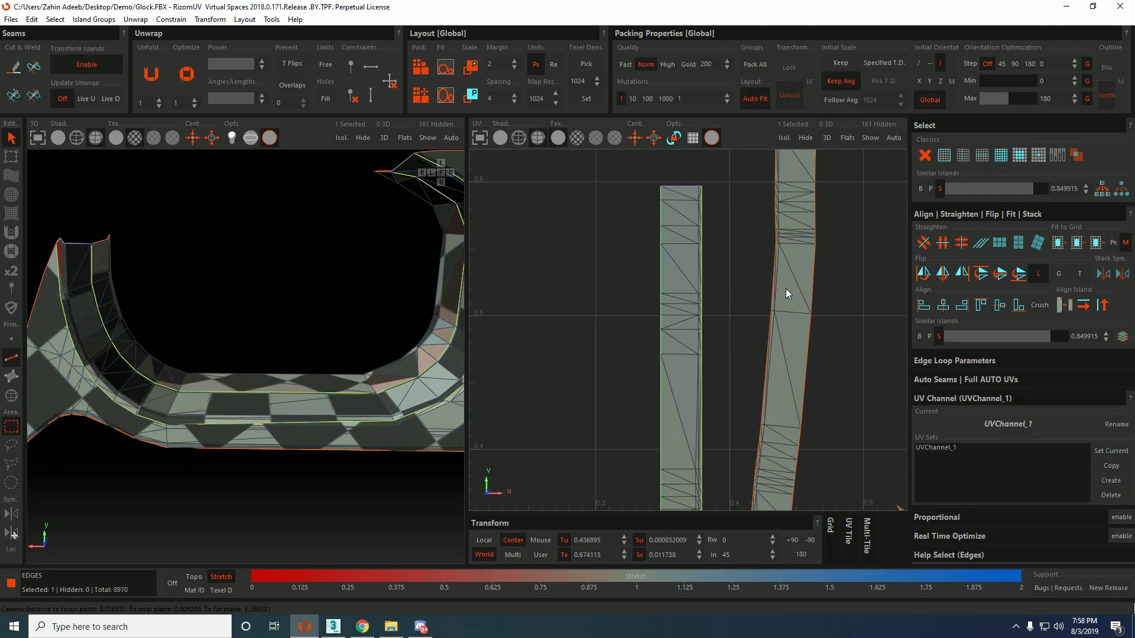
click(756, 444)
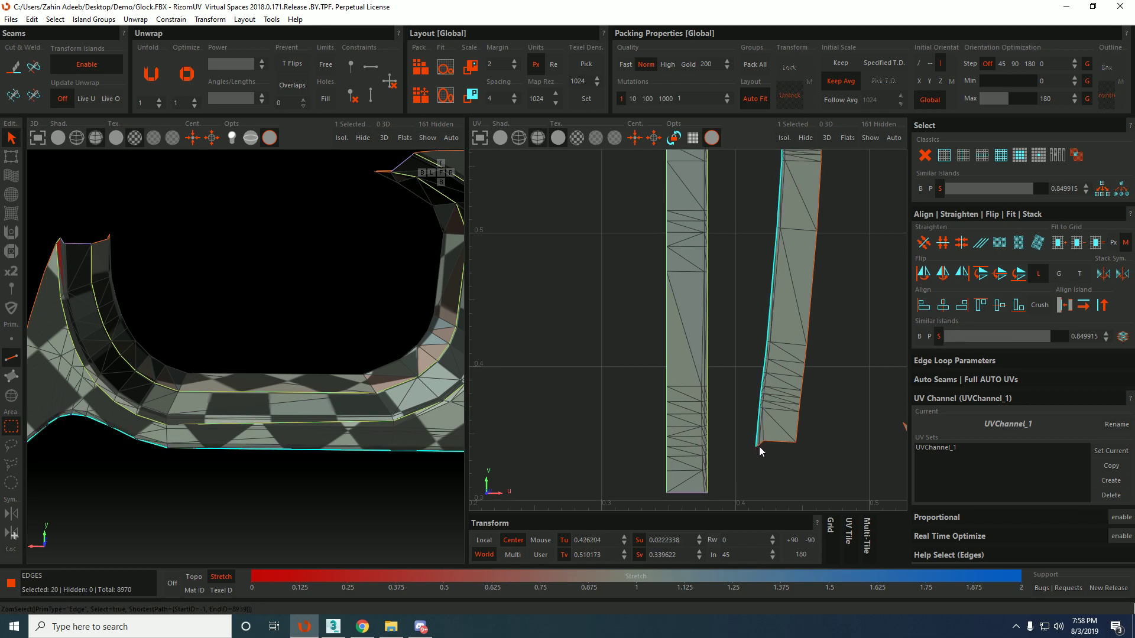
key(shift+v)
click(797, 437)
middle_drag(828, 205, 797, 460)
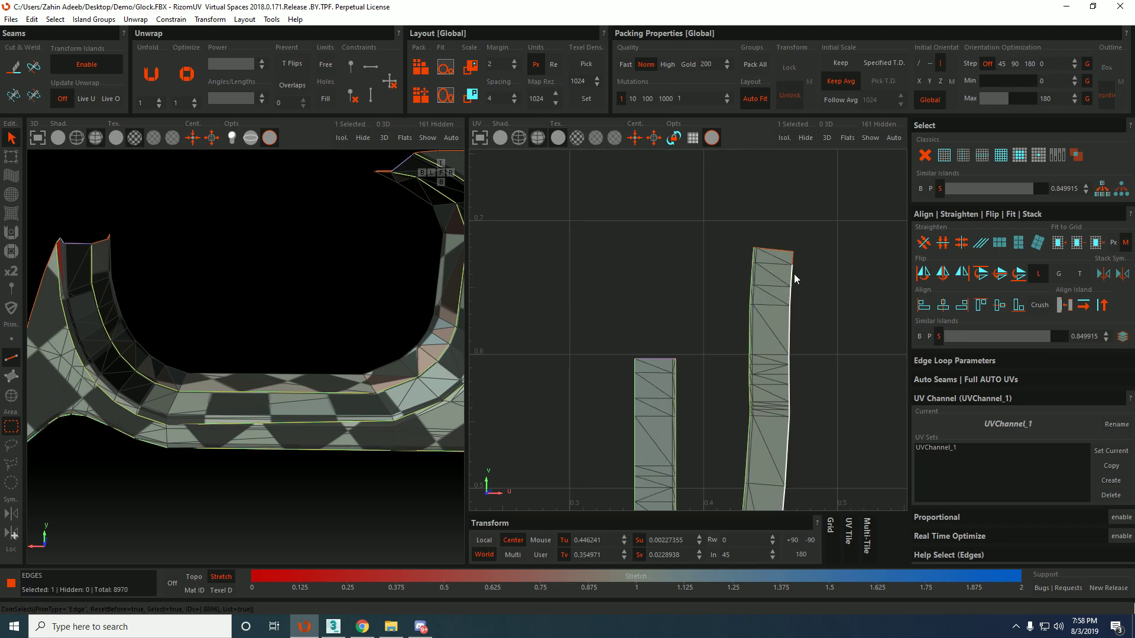
Constrain the short end edges at the top and bottom of the second strip island horizontally.
click(768, 250)
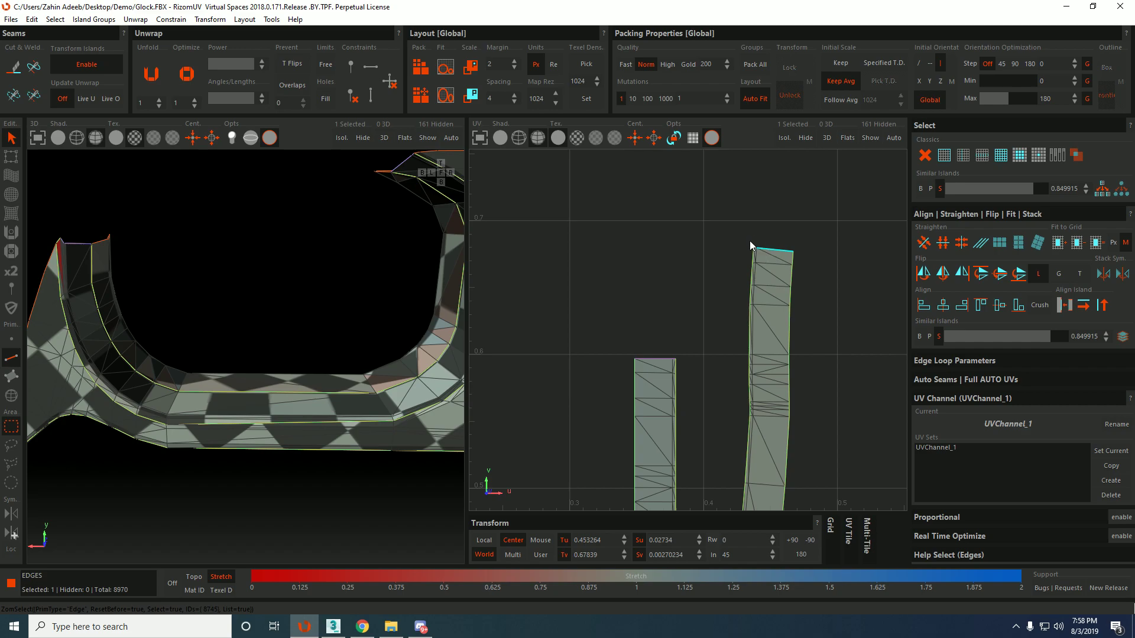
shift+click(754, 250)
middle_drag(771, 507, 771, 239)
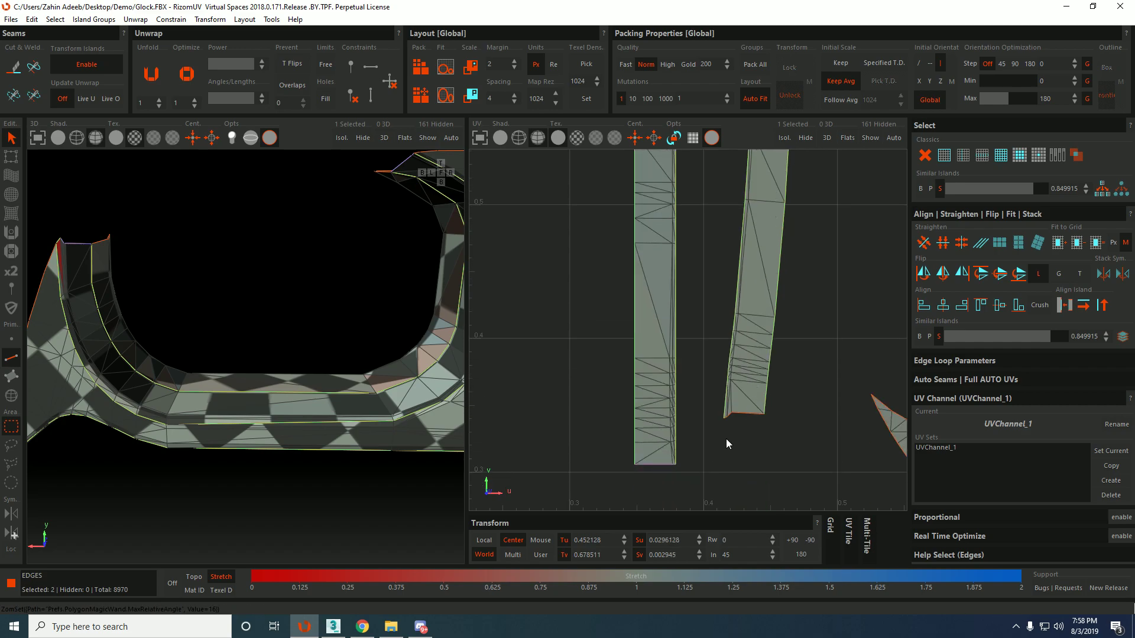
ctrl+click(725, 418)
ctrl+click(759, 412)
key(shift+h)
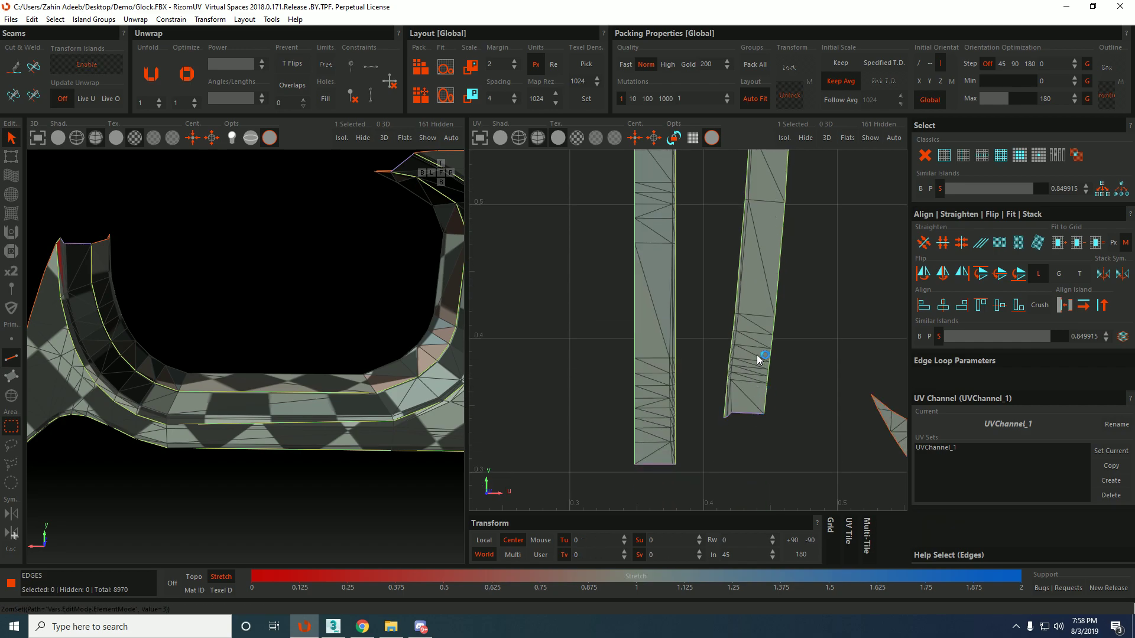
Unfold and optimize the second strip island, then clear the selection.
key(F4)
click(757, 355)
key(u)
key(o)
click(816, 330)
Move the branching side island to the open UV space left of the two straightened strips.
scroll(816, 330, down, 3)
middle_drag(816, 330, 757, 369)
click(842, 309)
scroll(843, 309, down, 1)
middle_drag(842, 309, 643, 211)
drag(643, 211, 680, 290)
scroll(645, 261, up, 3)
Constrain the upper and lower edges of the side island's long straight bar horizontally.
key(F2)
click(610, 292)
ctrl+click(609, 307)
key(shift+h)
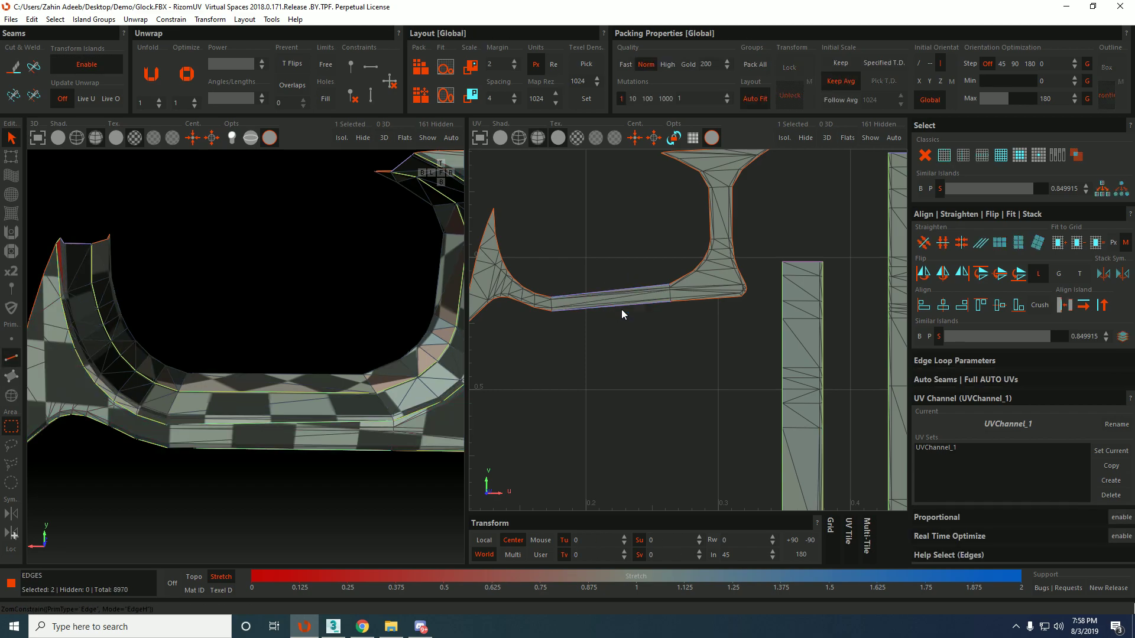
click(694, 302)
key(shift+h)
middle_drag(719, 265, 718, 308)
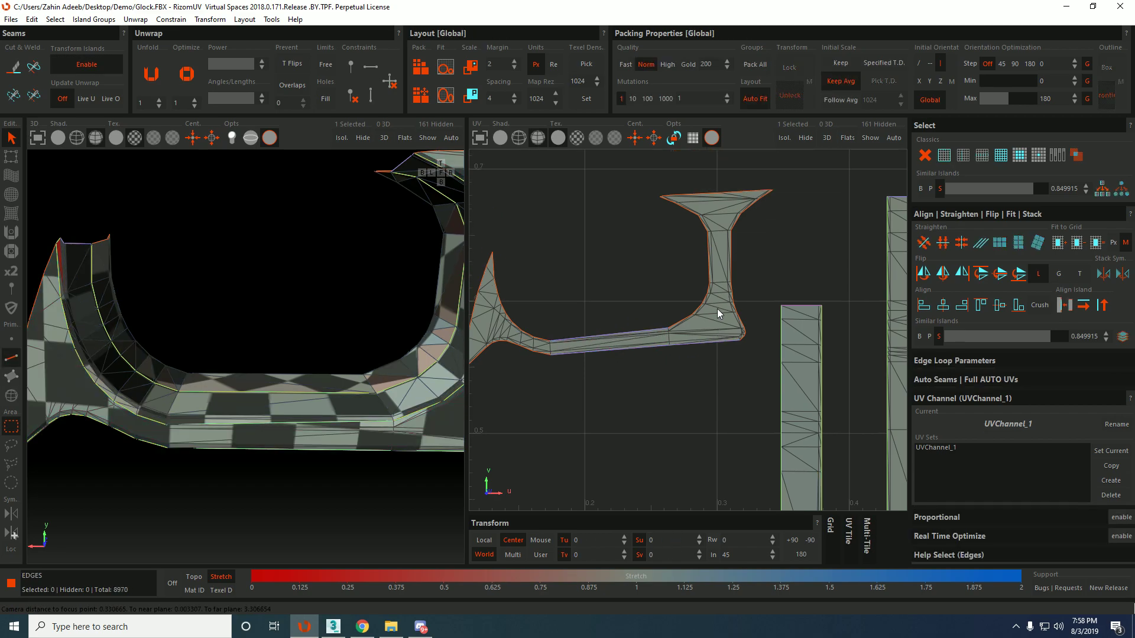
Constrain the flat top border of the side island's upper arm horizontally, including the remaining small edges.
click(665, 194)
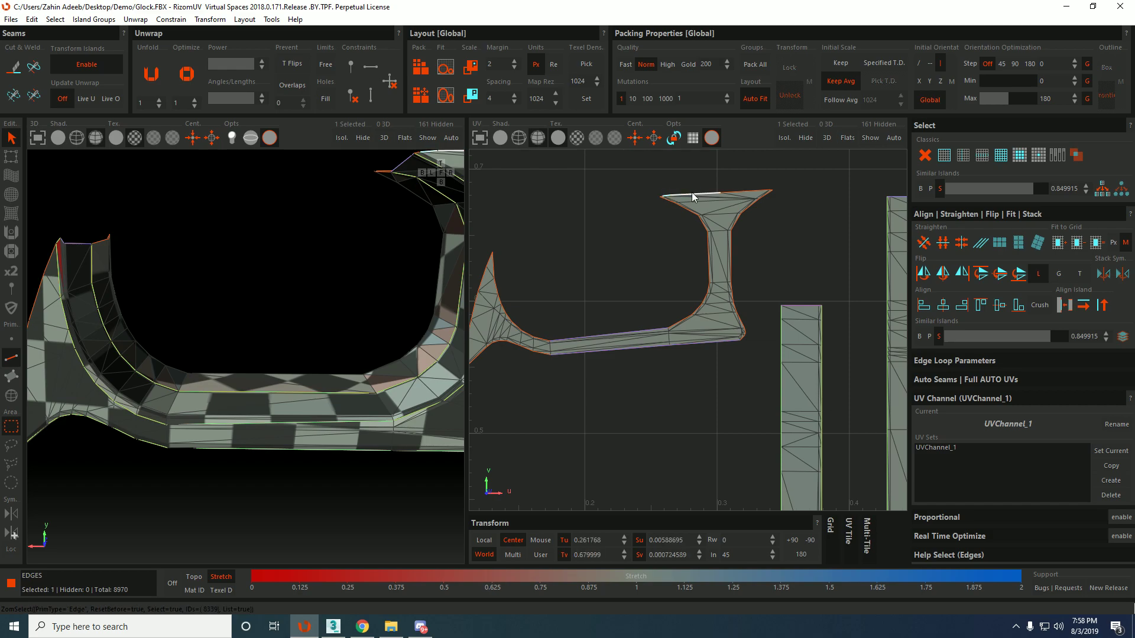
shift+click(751, 192)
key(shift+h)
scroll(638, 190, up, 5)
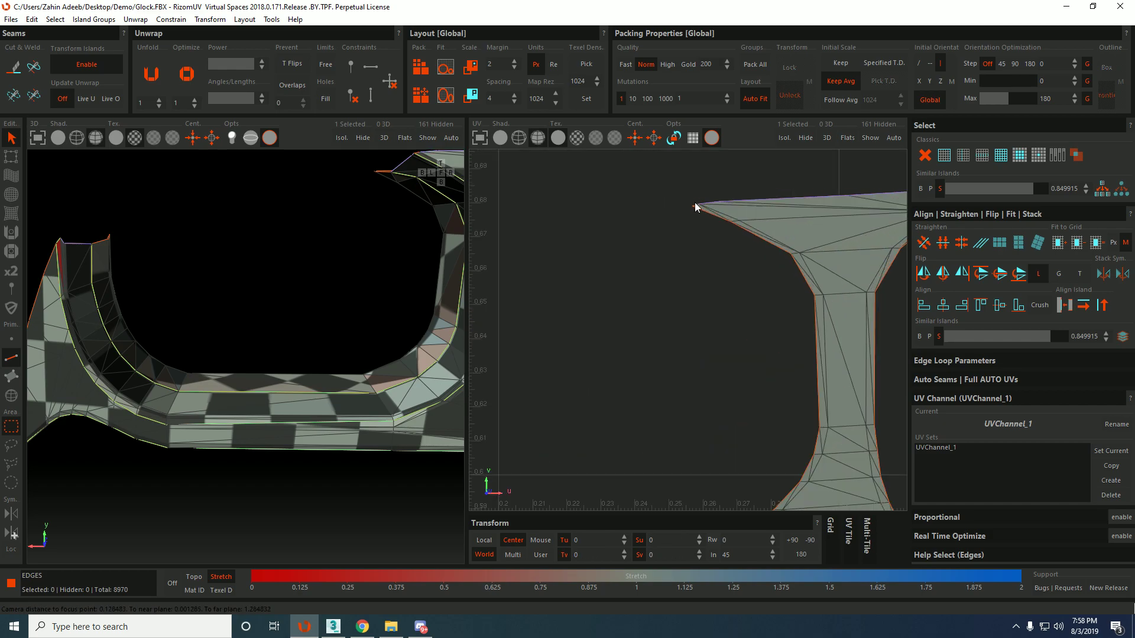
middle_drag(843, 177, 672, 224)
click(809, 236)
key(shift+h)
scroll(803, 240, down, 5)
Select the outer border at the side island's flared left end and constrain it vertically.
middle_drag(661, 318, 742, 313)
click(605, 309)
click(603, 304)
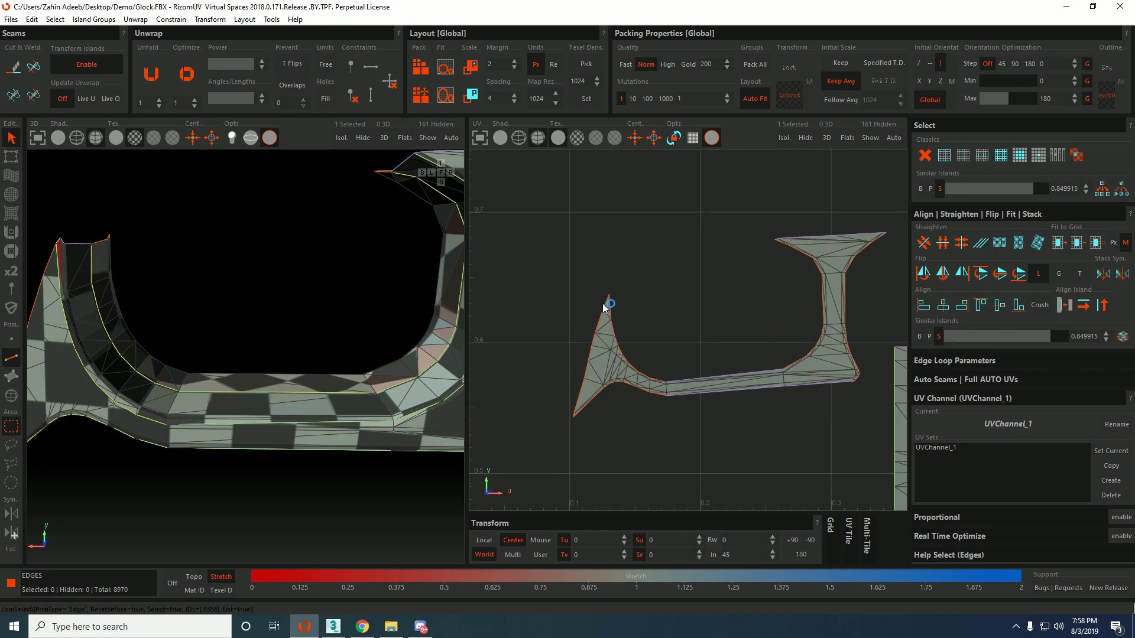
click(573, 416)
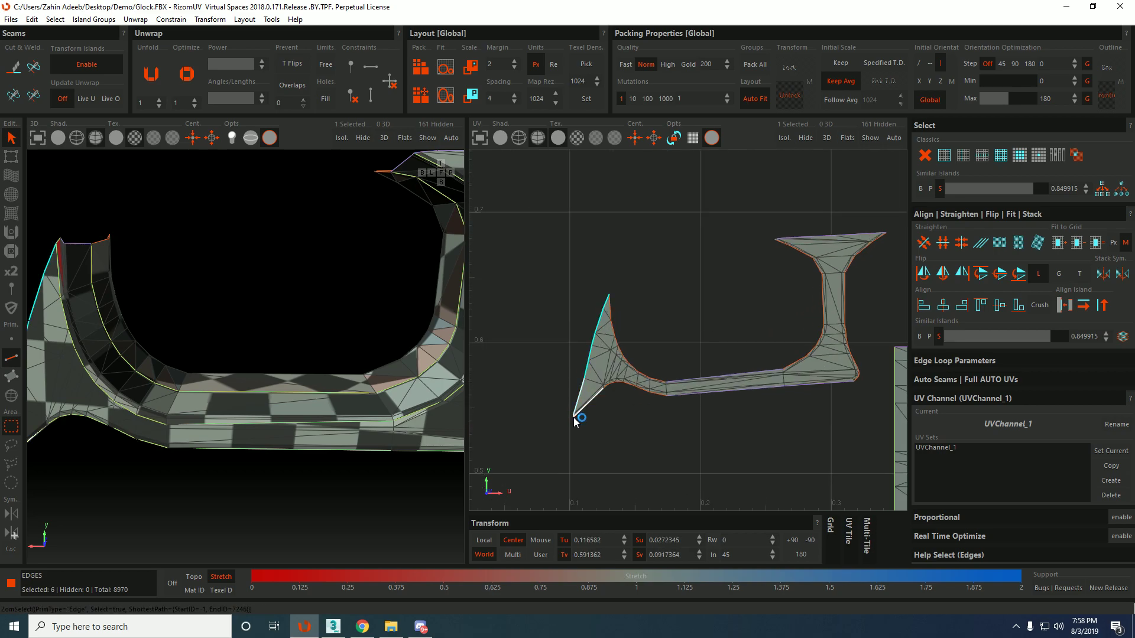
shift+click(573, 418)
scroll(573, 417, up, 3)
scroll(599, 405, down, 1)
middle_drag(666, 330, 599, 406)
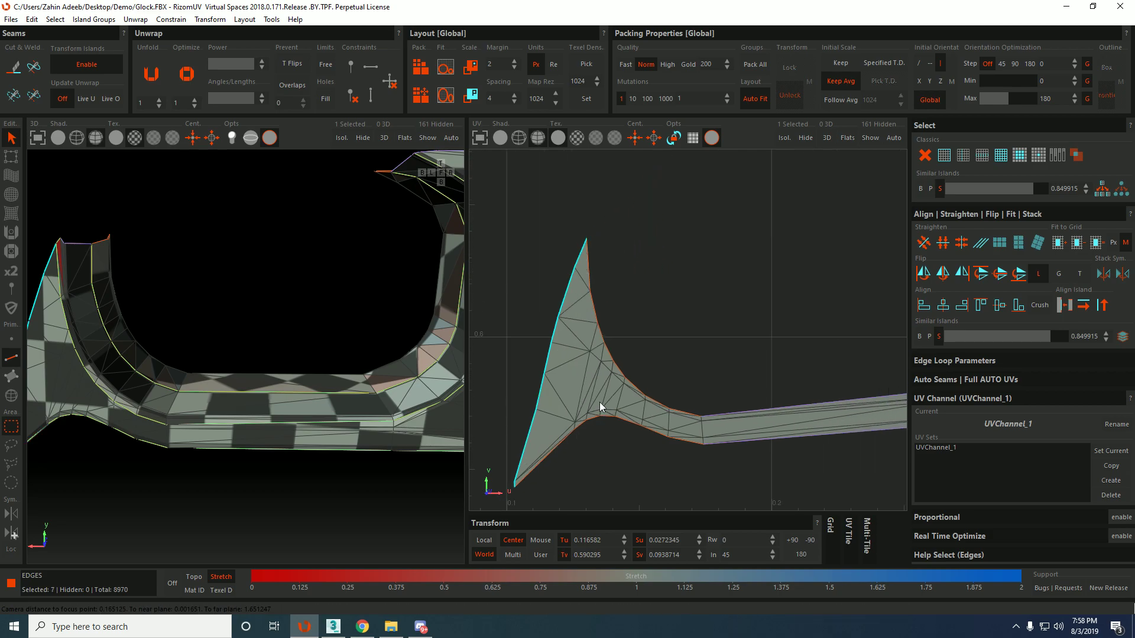
key(shift+v)
scroll(683, 398, down, 3)
Optimize the side island with its new constraints and clear the selection.
key(F4)
click(734, 413)
key(o)
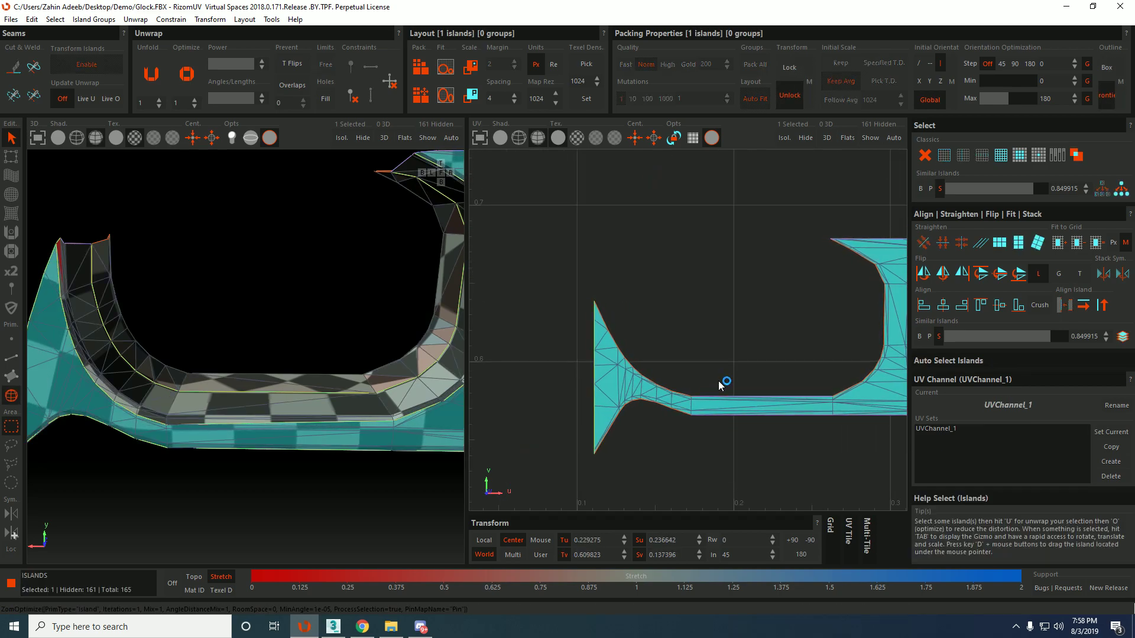
click(701, 371)
Move the remaining uncut curved island out of the UV tile to the empty space on its left.
scroll(712, 366, down, 4)
click(837, 251)
scroll(834, 253, down, 4)
scroll(714, 303, up, 5)
scroll(781, 261, down, 5)
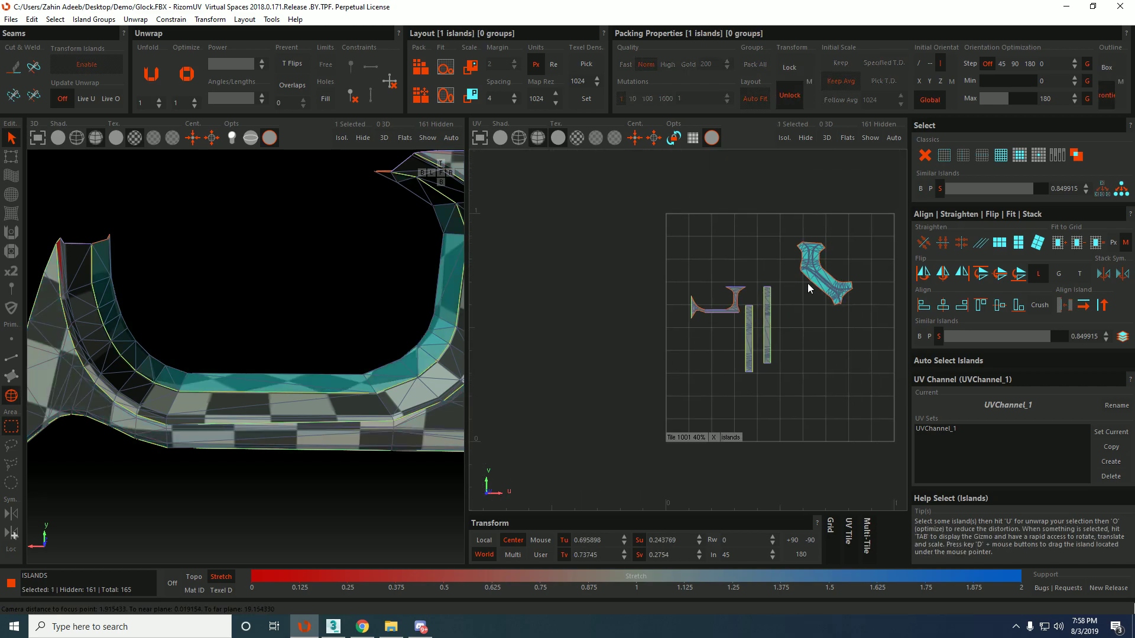
middle_drag(821, 290, 618, 296)
scroll(612, 267, up, 5)
Select the inner edge path from the curved island's top-left corner down along its narrow neck to the sharp bend.
key(F2)
scroll(582, 206, up, 3)
scroll(581, 205, up, 3)
click(548, 184)
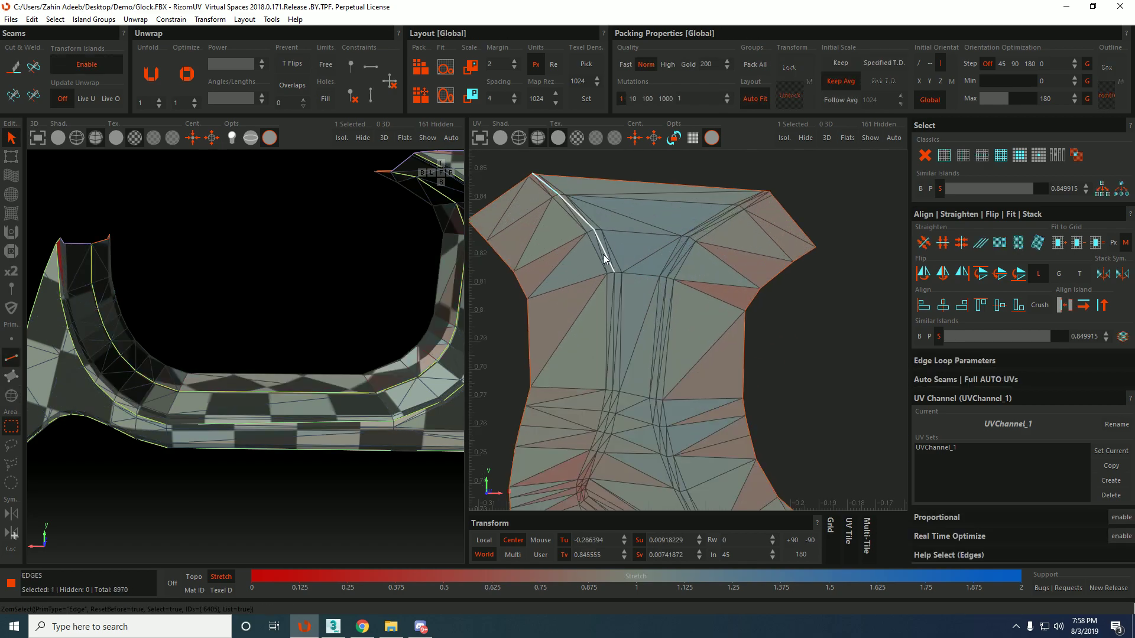
click(604, 255)
click(612, 343)
middle_drag(587, 470, 584, 344)
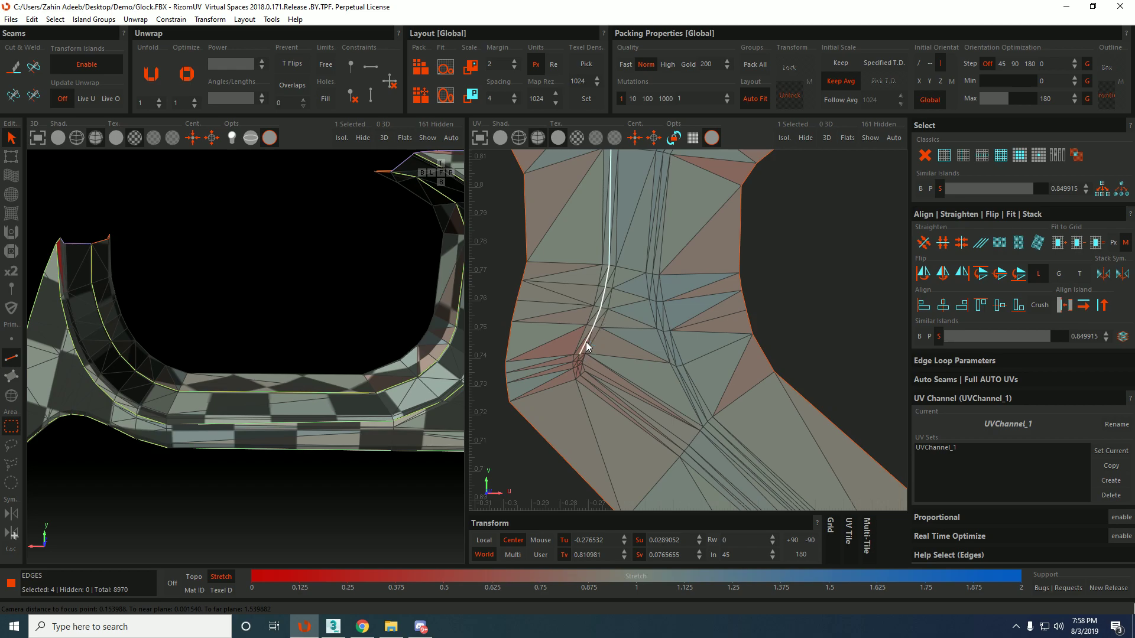
click(586, 343)
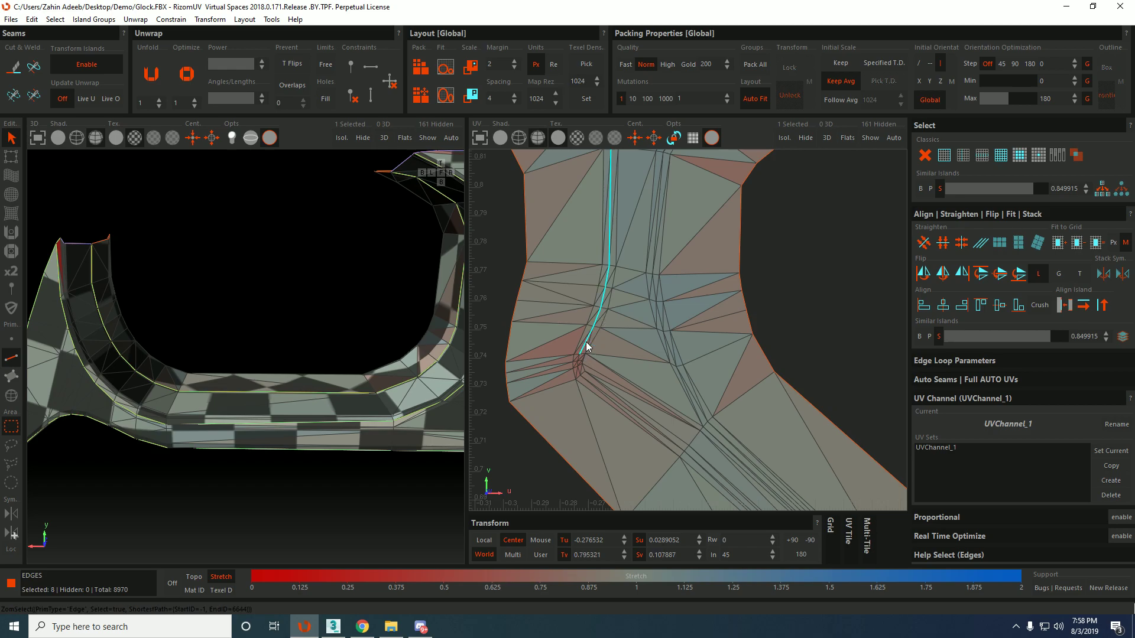
Extend the edge selection from the bend along the diagonal section to the island's lower tip.
click(584, 378)
middle_drag(686, 484, 669, 331)
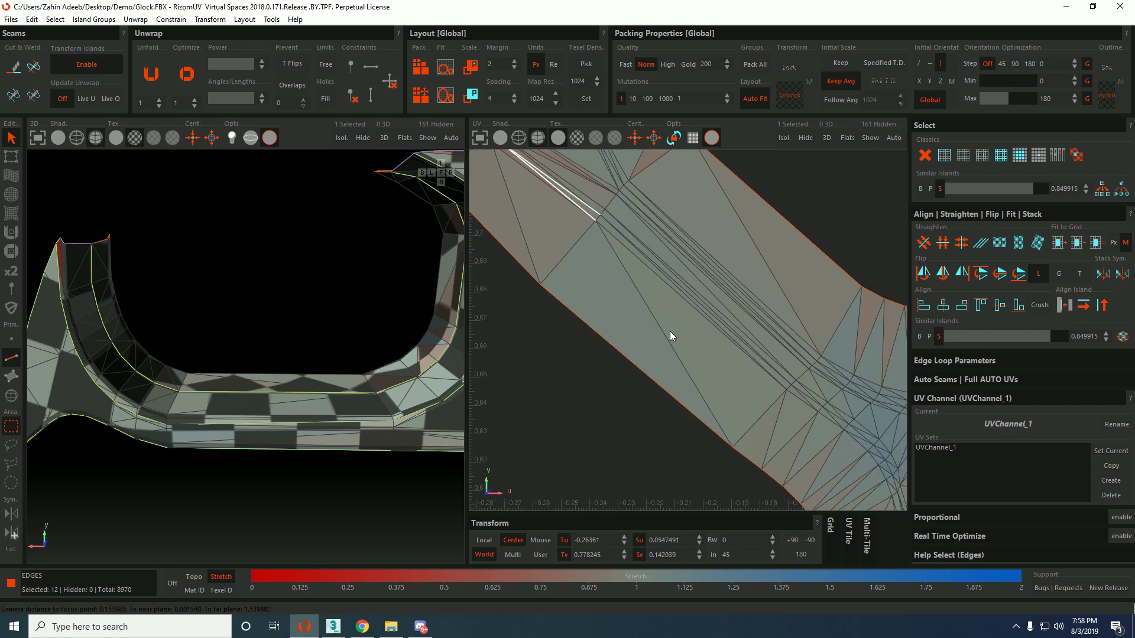
click(701, 307)
middle_drag(791, 383, 685, 284)
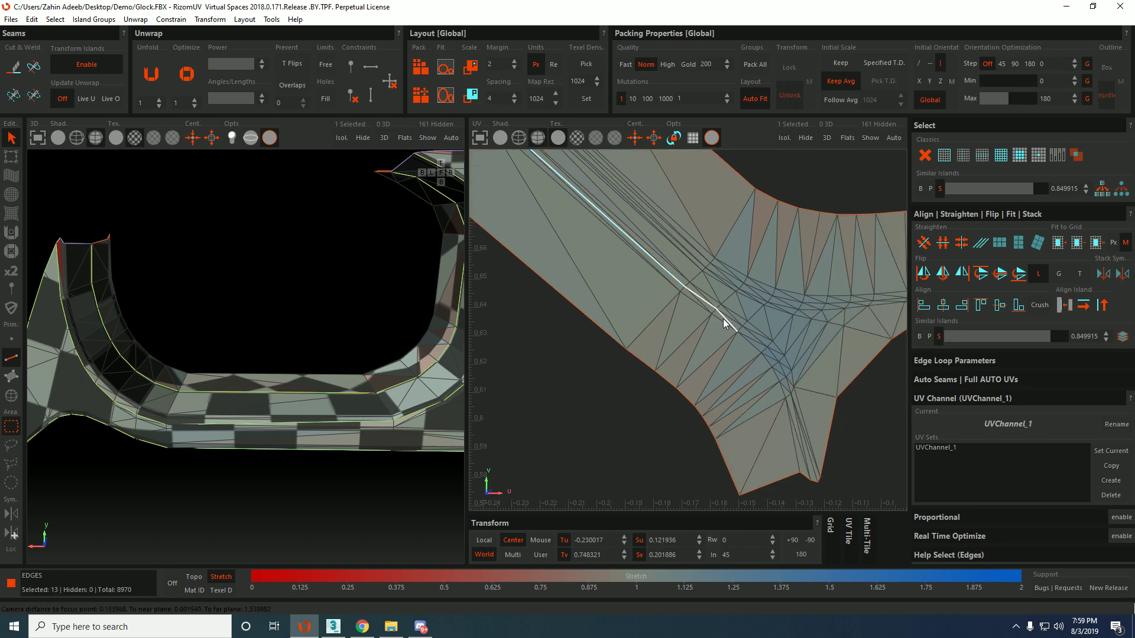
click(758, 339)
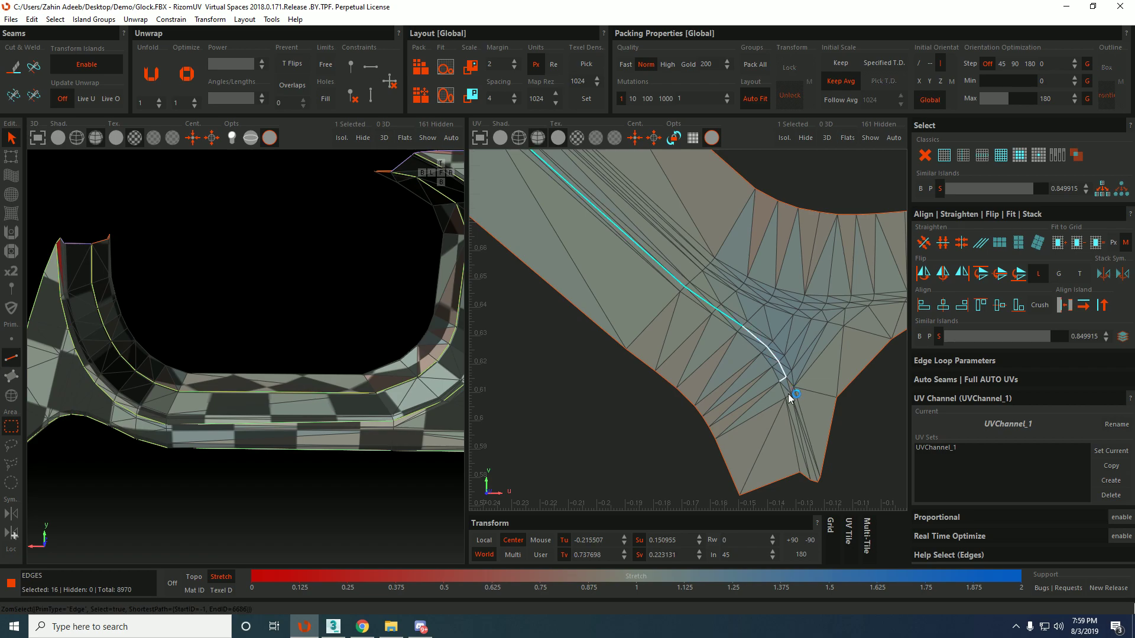
click(798, 430)
scroll(781, 387, down, 2)
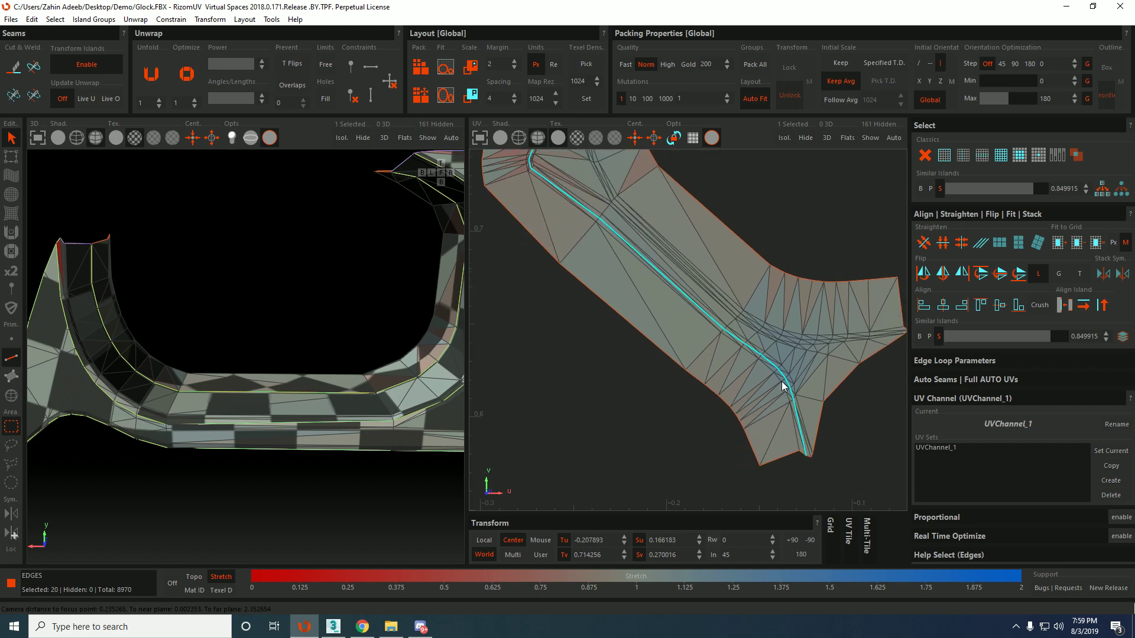
Add the second inner edge path from the island's right tip around the curve to the diagonal section.
scroll(887, 336, up, 3)
click(882, 335)
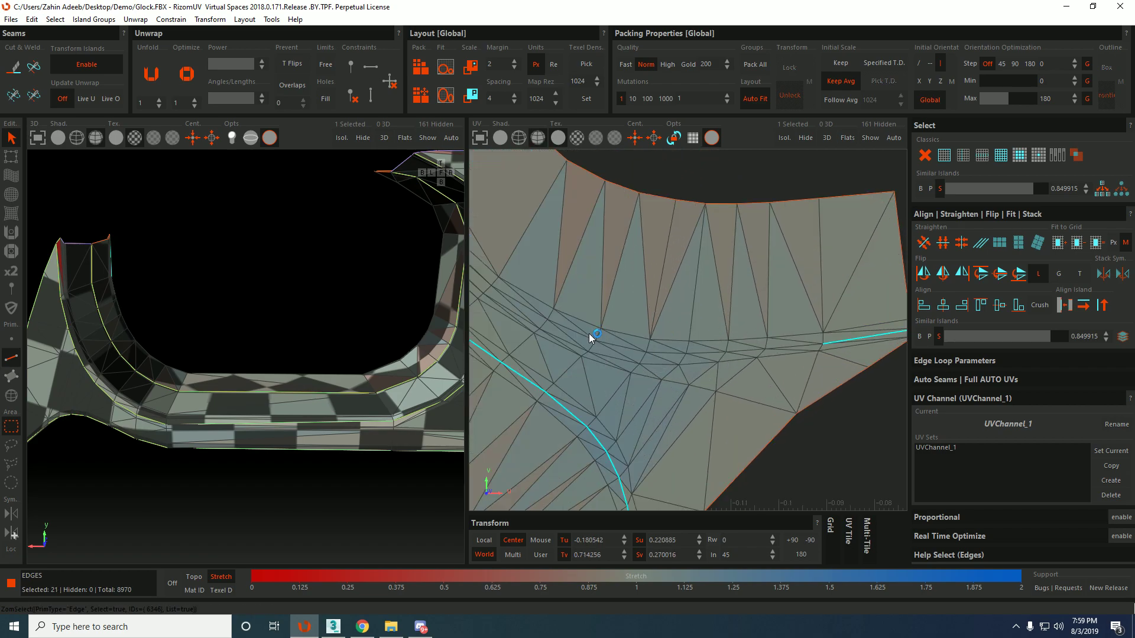
click(630, 350)
scroll(632, 358, up, 3)
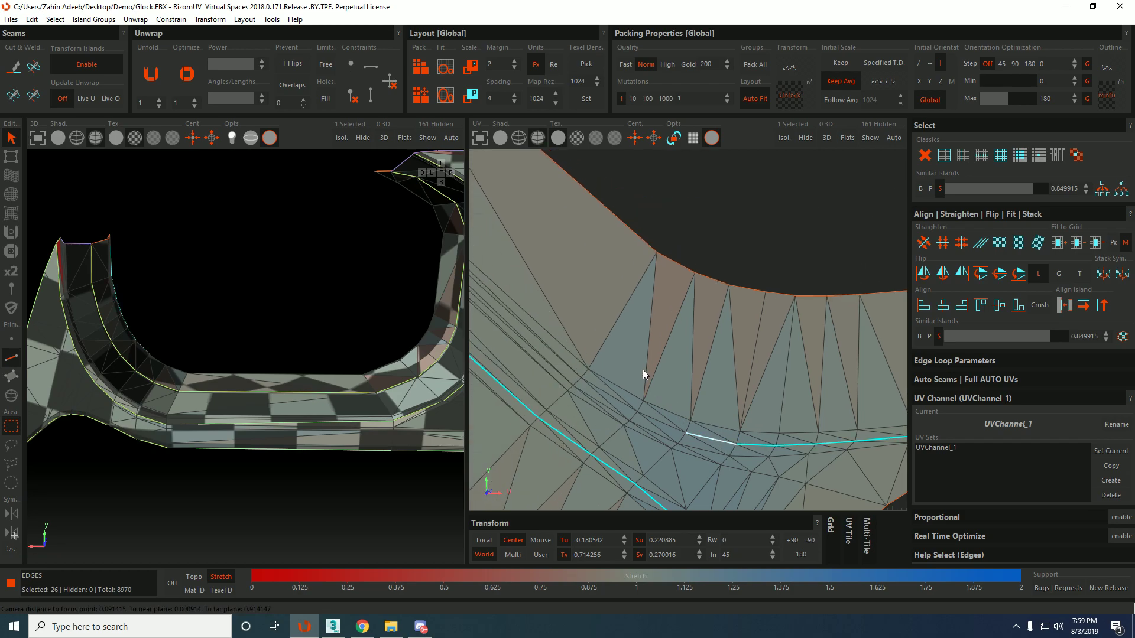
click(605, 372)
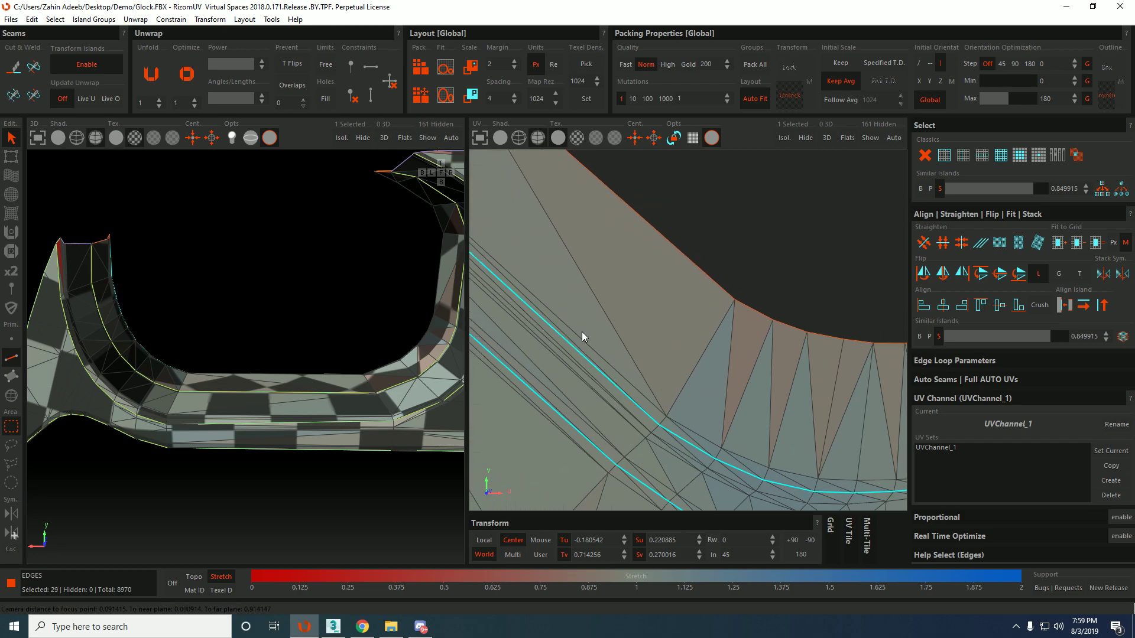
Continue the second edge path up the diagonal section and neck to the island's top-right corner.
scroll(583, 327, down, 2)
scroll(622, 353, down, 1)
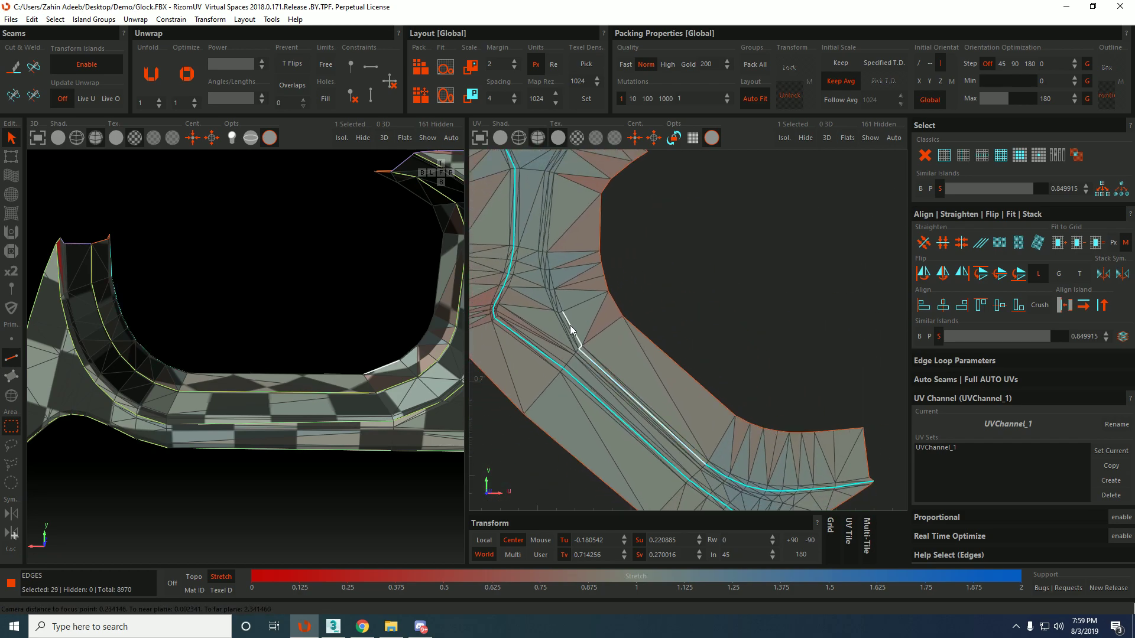
click(549, 277)
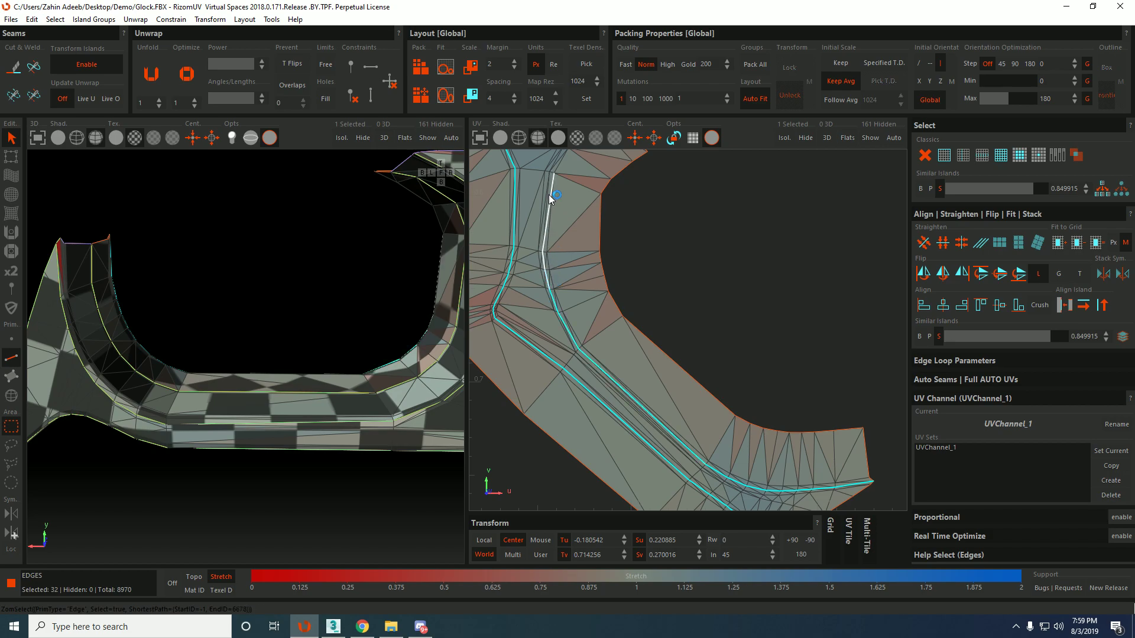
click(549, 194)
middle_drag(548, 194, 549, 253)
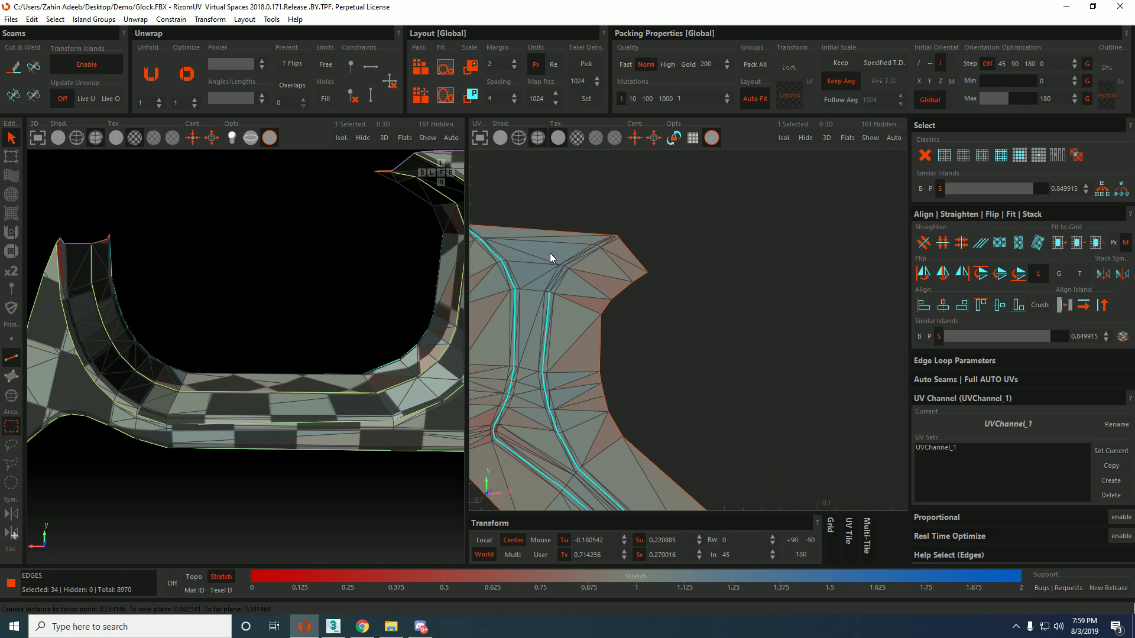
click(612, 239)
Cut the curved island along both selected edge paths, and unfold and optimize the separated pieces.
scroll(620, 281, down, 3)
key(c)
key(F4)
scroll(582, 293, down, 1)
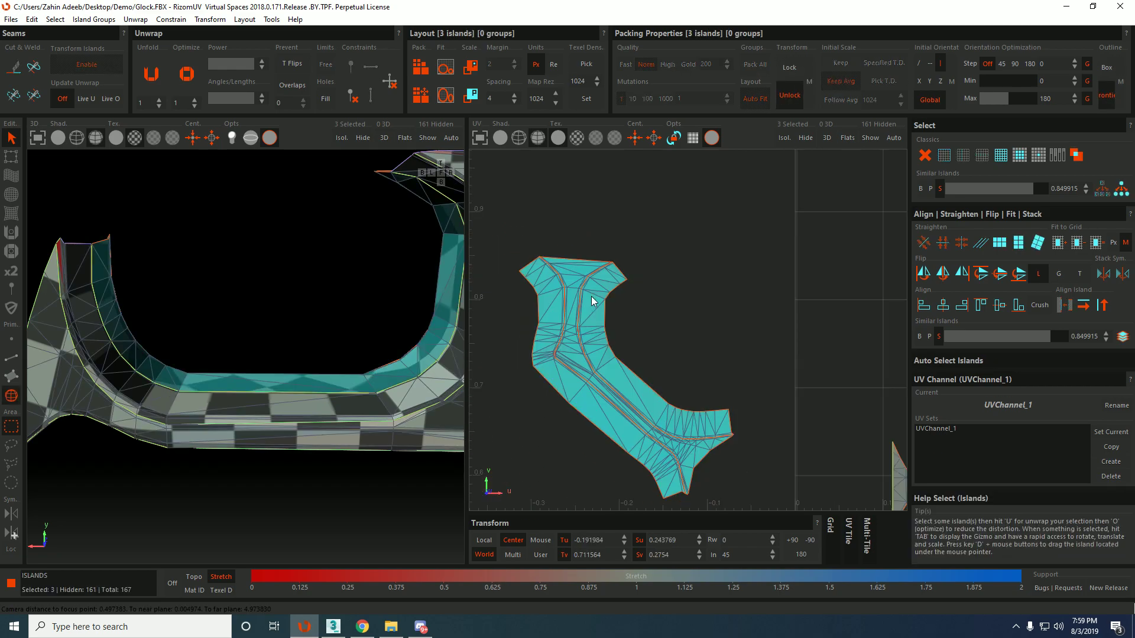
key(u)
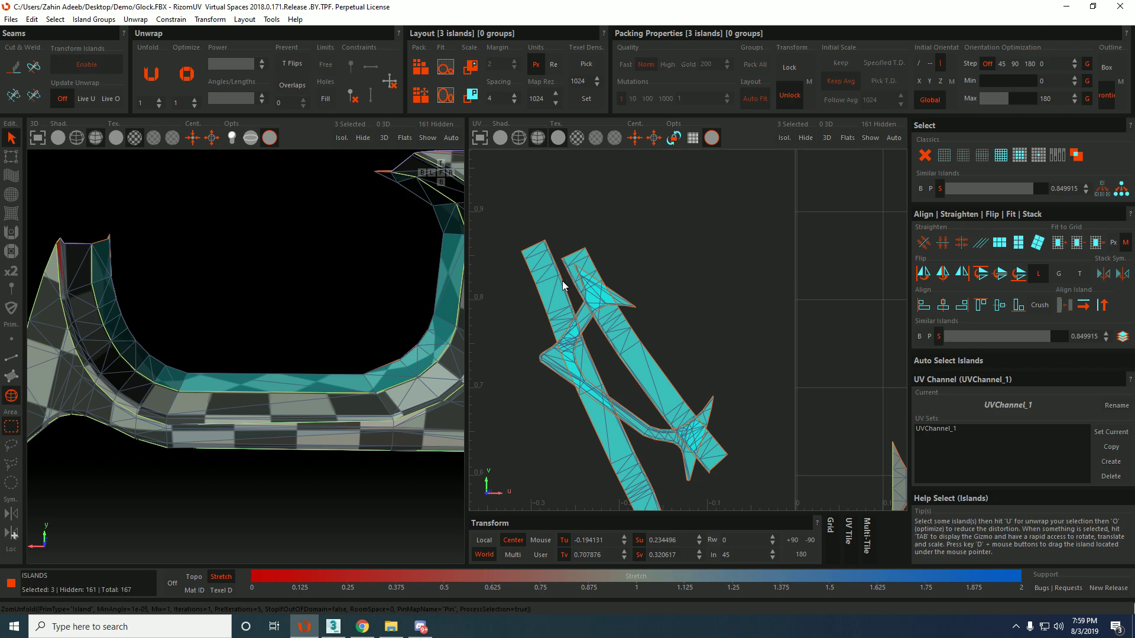
key(o)
Move the right-hand unfolded strip away from the overlapping pieces into clear space on their right.
scroll(585, 295, down, 4)
middle_drag(598, 298, 716, 222)
scroll(715, 223, up, 5)
click(738, 278)
scroll(740, 277, down, 1)
middle_drag(740, 276, 865, 261)
middle_drag(839, 247, 772, 265)
drag(800, 294, 817, 339)
scroll(821, 229, up, 2)
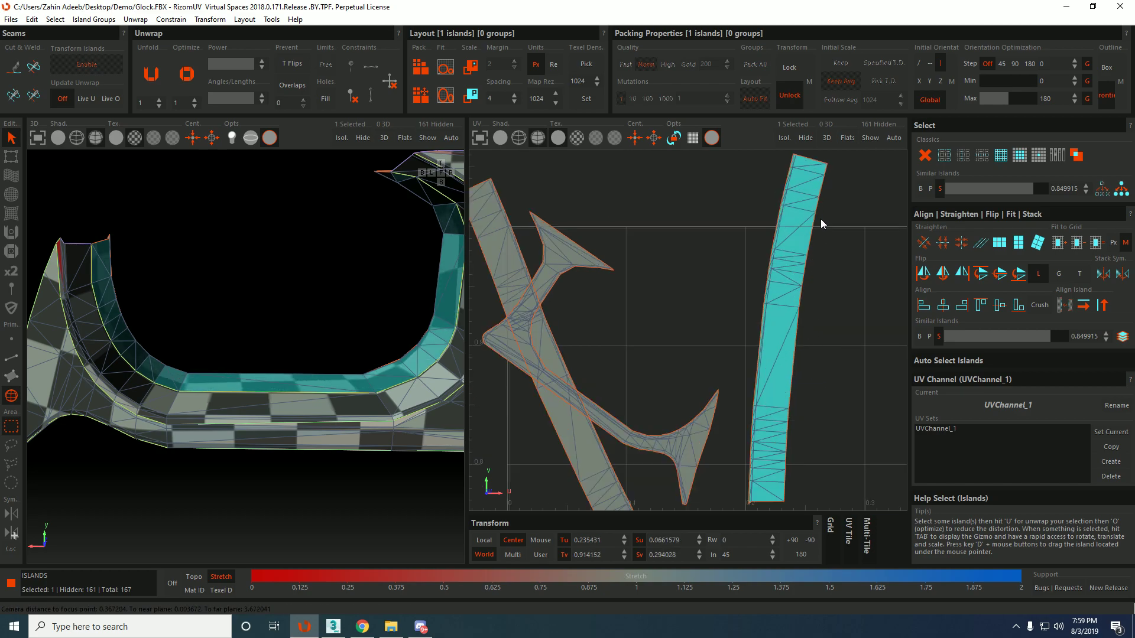
scroll(786, 218, down, 4)
middle_drag(785, 217, 724, 259)
scroll(722, 260, up, 4)
Select the short end borders at the top and bottom of the separated strip and constrain them horizontally.
key(F2)
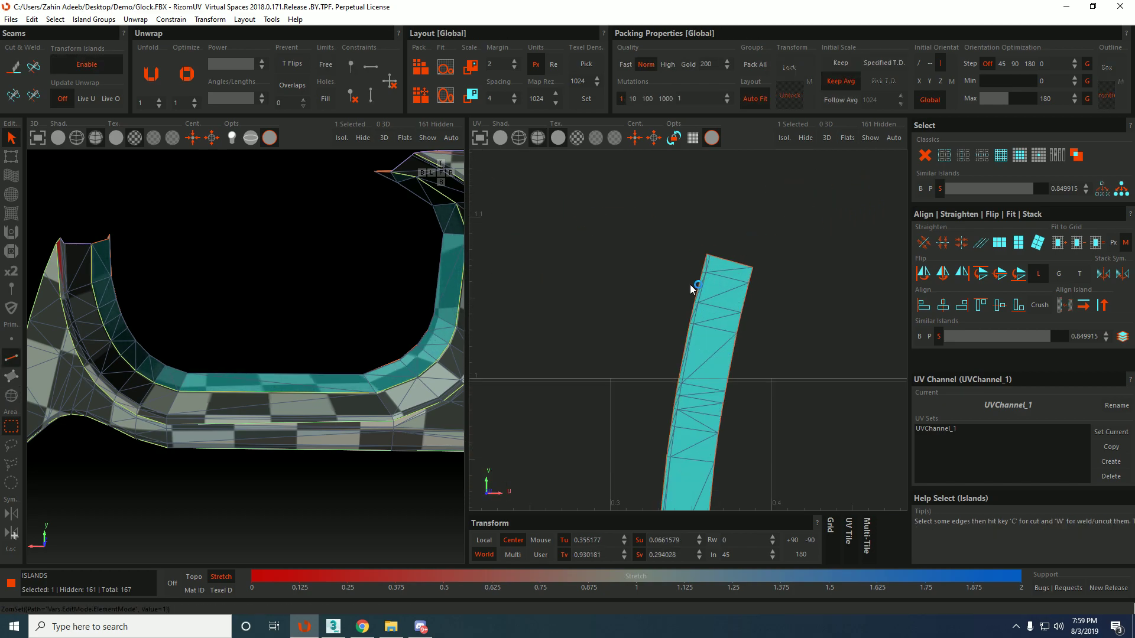
click(710, 255)
scroll(708, 256, up, 4)
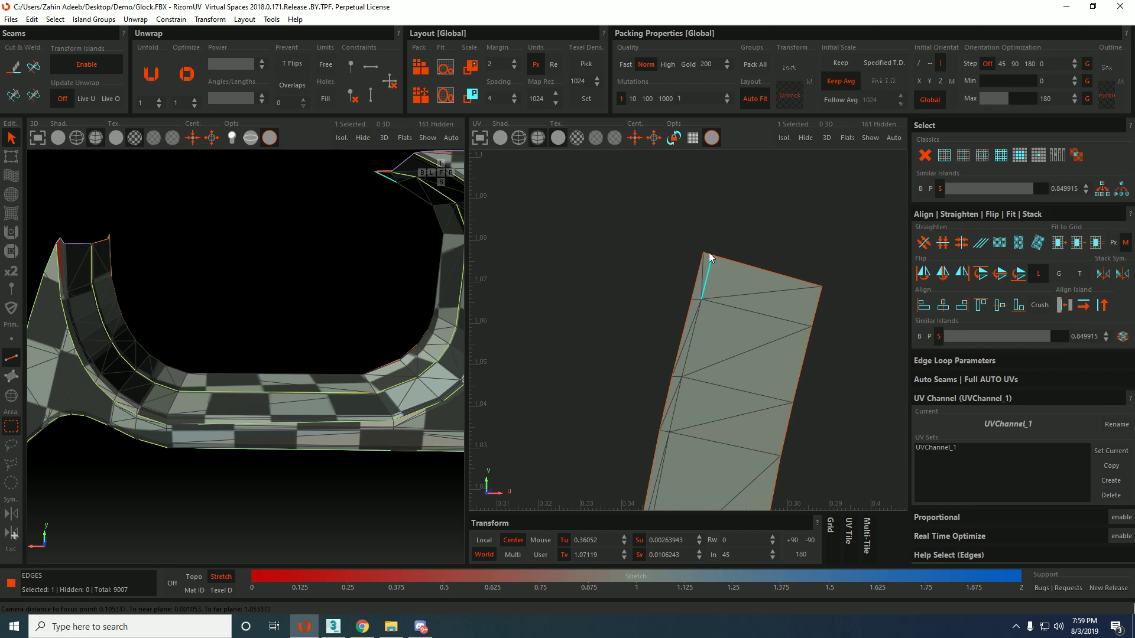
double_click(744, 266)
middle_drag(762, 274, 764, 230)
middle_drag(724, 425, 763, 71)
middle_drag(693, 503, 721, 261)
ctrl+click(647, 211)
ctrl+click(697, 209)
scroll(715, 183, down, 2)
middle_drag(714, 183, 697, 314)
key(shift+h)
Select both long side borders of the separated strip and constrain them vertically.
click(718, 427)
scroll(728, 339, down, 2)
middle_drag(746, 189, 737, 159)
key(shift+v)
click(702, 277)
shift+click(682, 385)
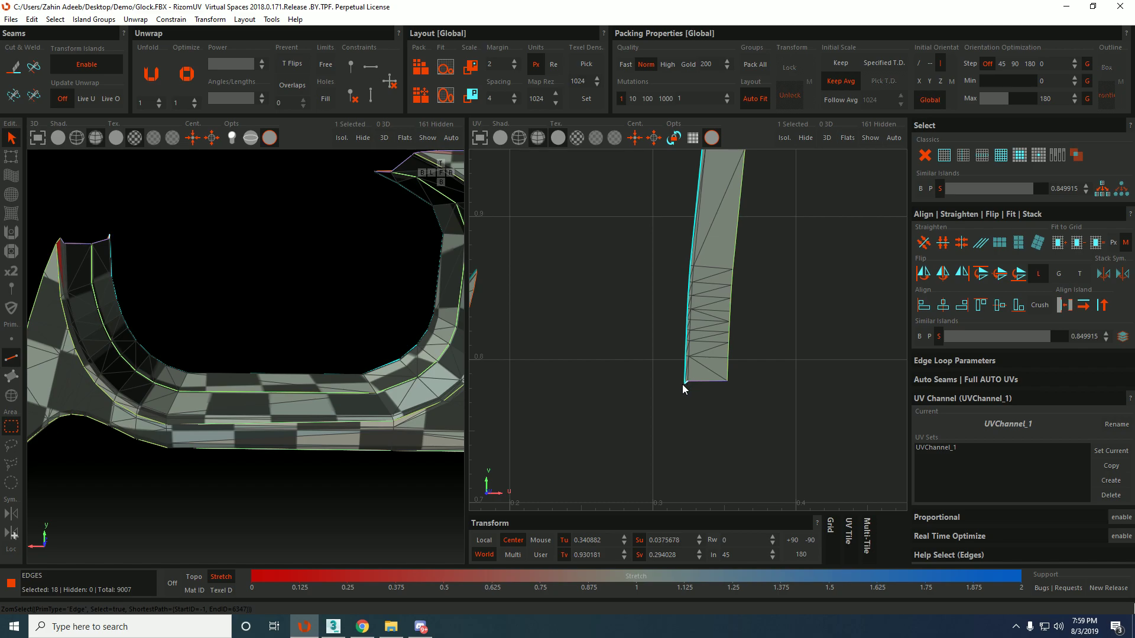
scroll(692, 373, up, 3)
scroll(697, 378, up, 3)
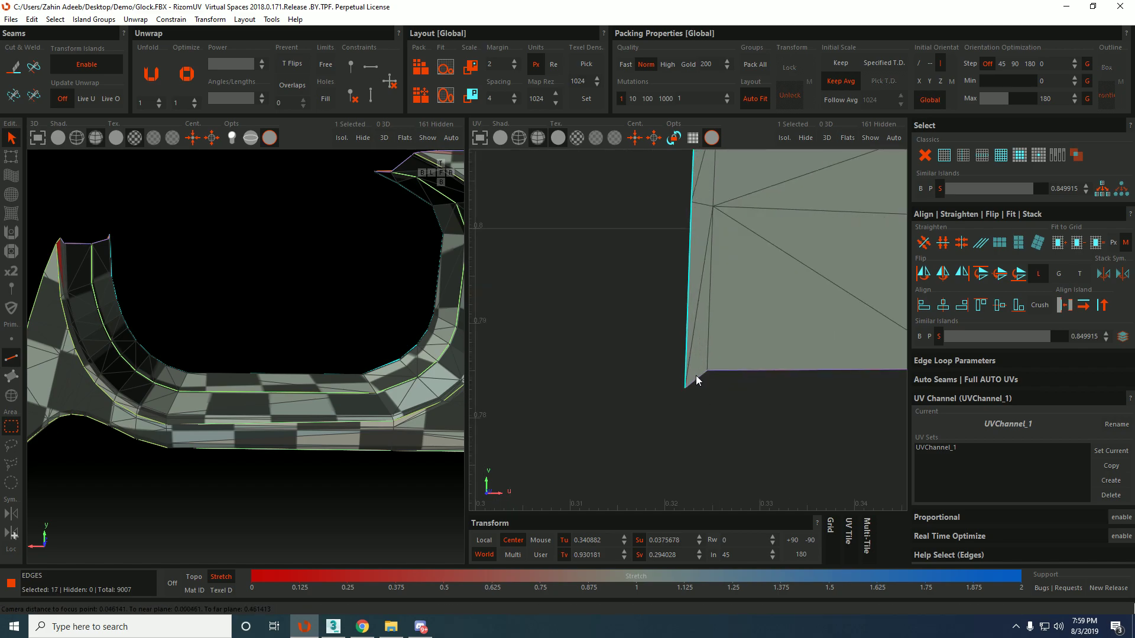
Constrain the remaining small corner edge at the strip's lower end horizontally and clear the edge selection.
click(696, 379)
scroll(697, 375, down, 2)
ctrl+click(785, 375)
ctrl+shift+drag(749, 321, 750, 420)
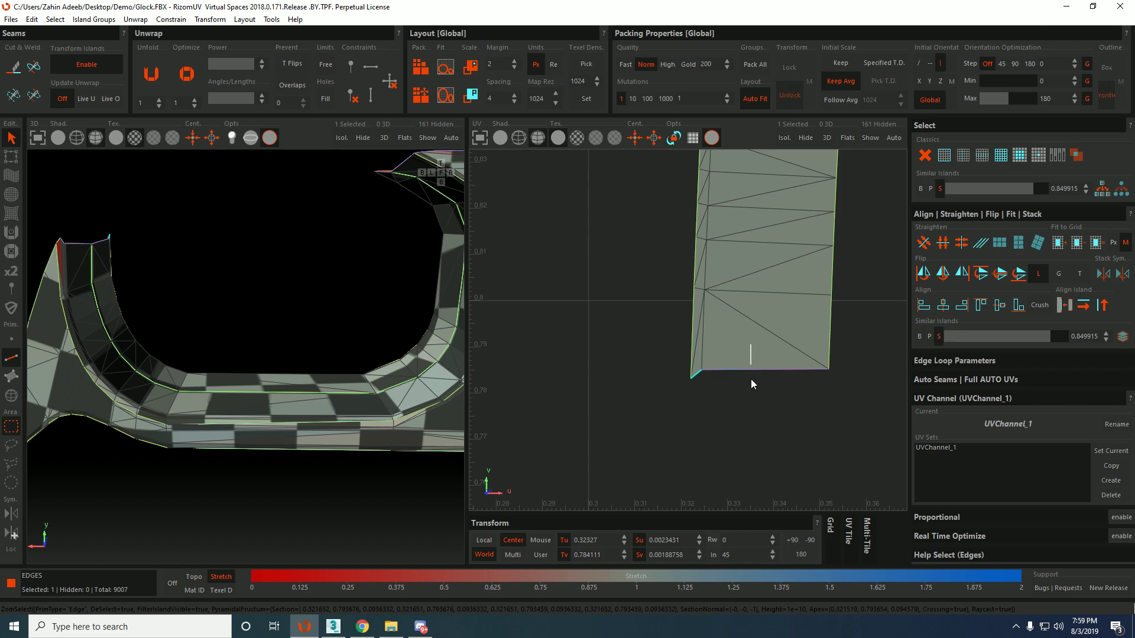
ctrl+shift+drag(711, 370, 694, 414)
middle_drag(732, 344, 726, 367)
scroll(679, 304, down, 6)
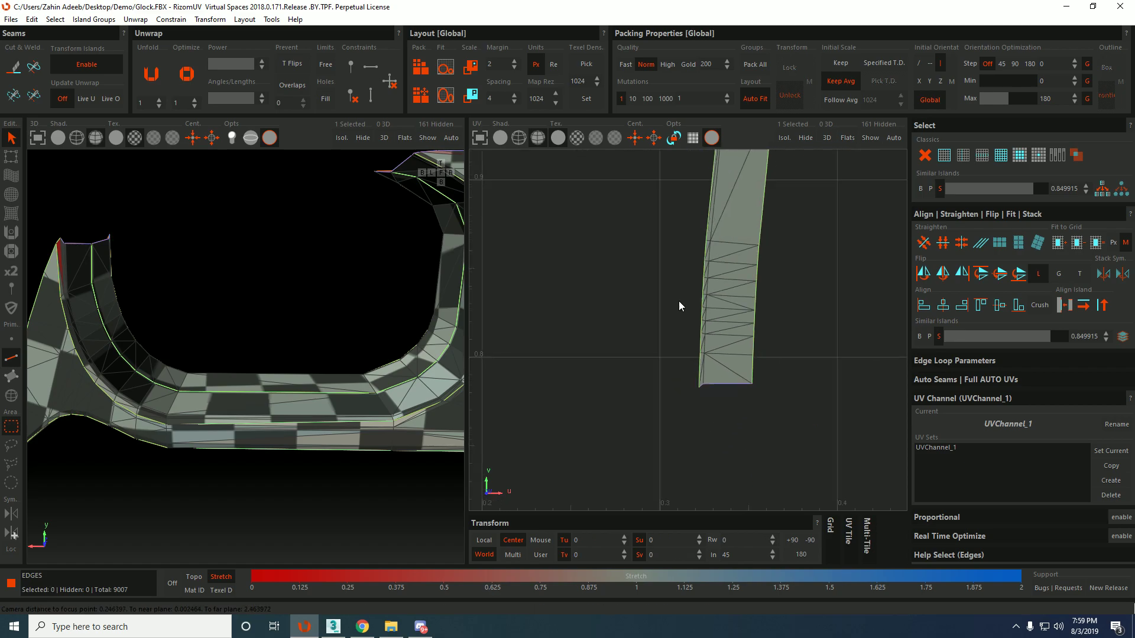
Optimize and unfold the constrained strip, and move it to the empty space left of the UV tile.
key(F4)
click(723, 309)
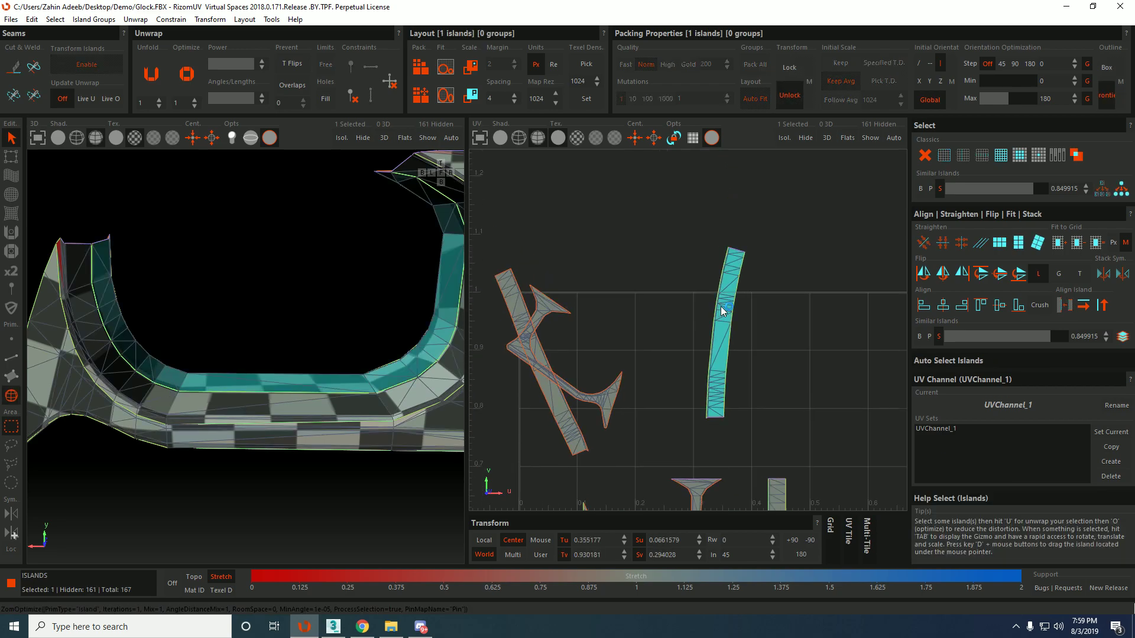
key(u)
scroll(722, 309, down, 3)
middle_drag(721, 310, 604, 332)
Move the remaining slanted strip off the narrow side piece and place it beside the straightened strip.
scroll(635, 314, up, 5)
click(732, 286)
scroll(732, 286, down, 5)
middle_drag(731, 285, 683, 300)
scroll(683, 296, up, 3)
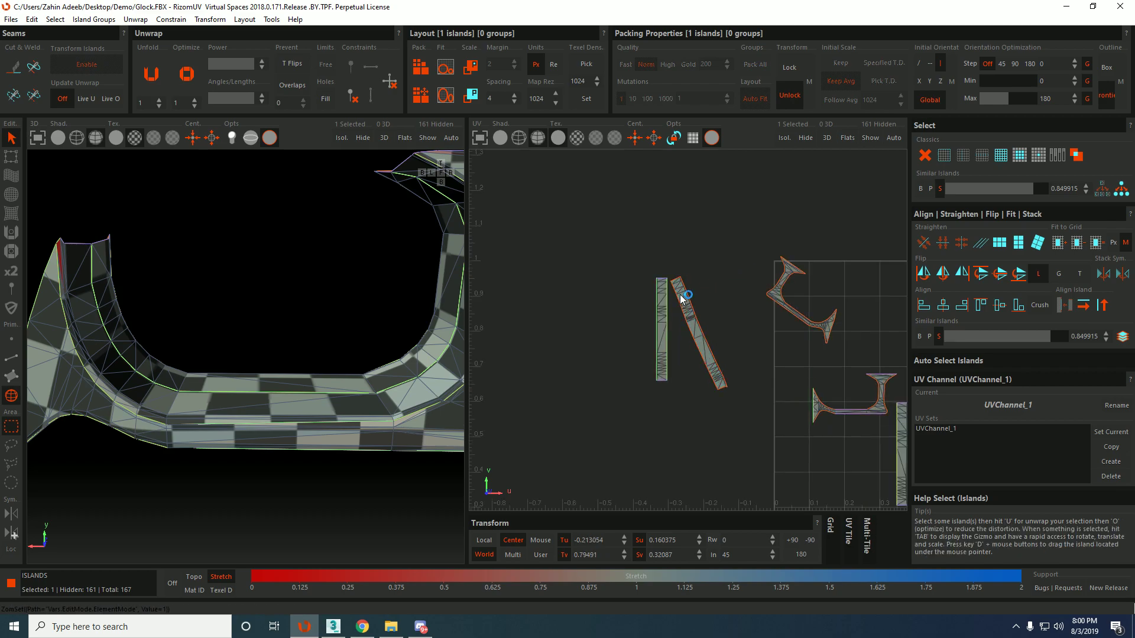
Try to select the slanted strip's left long border together with its short corner edges.
key(F2)
click(673, 284)
scroll(673, 285, up, 5)
click(667, 284)
scroll(686, 355, down, 2)
middle_drag(716, 429, 664, 324)
shift+click(742, 476)
ctrl+click(645, 170)
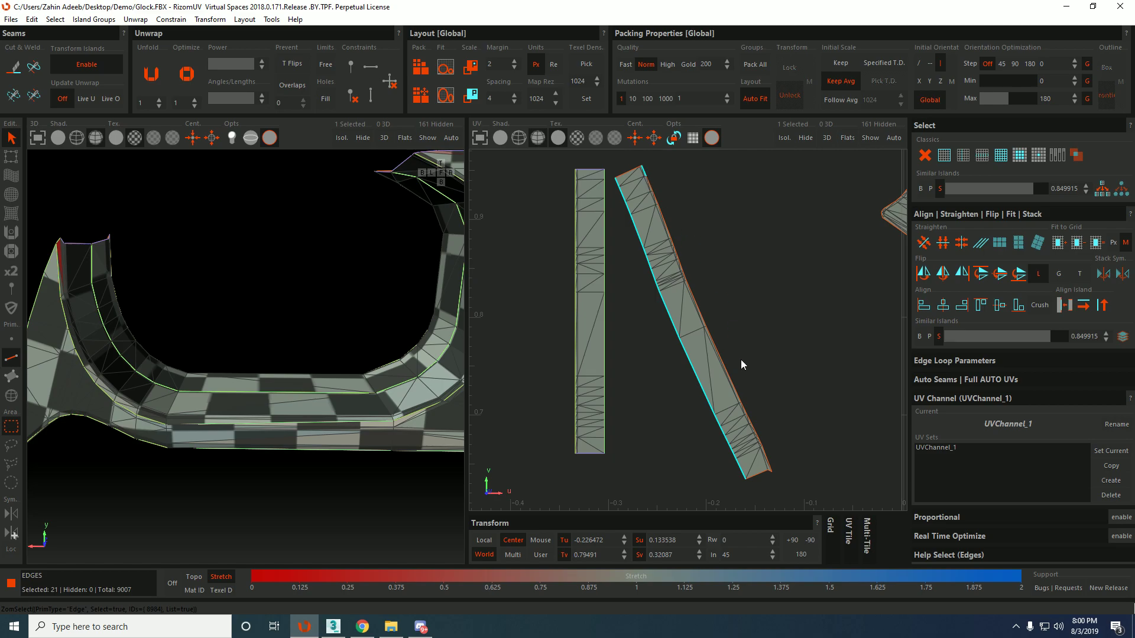
click(770, 466)
click(769, 467)
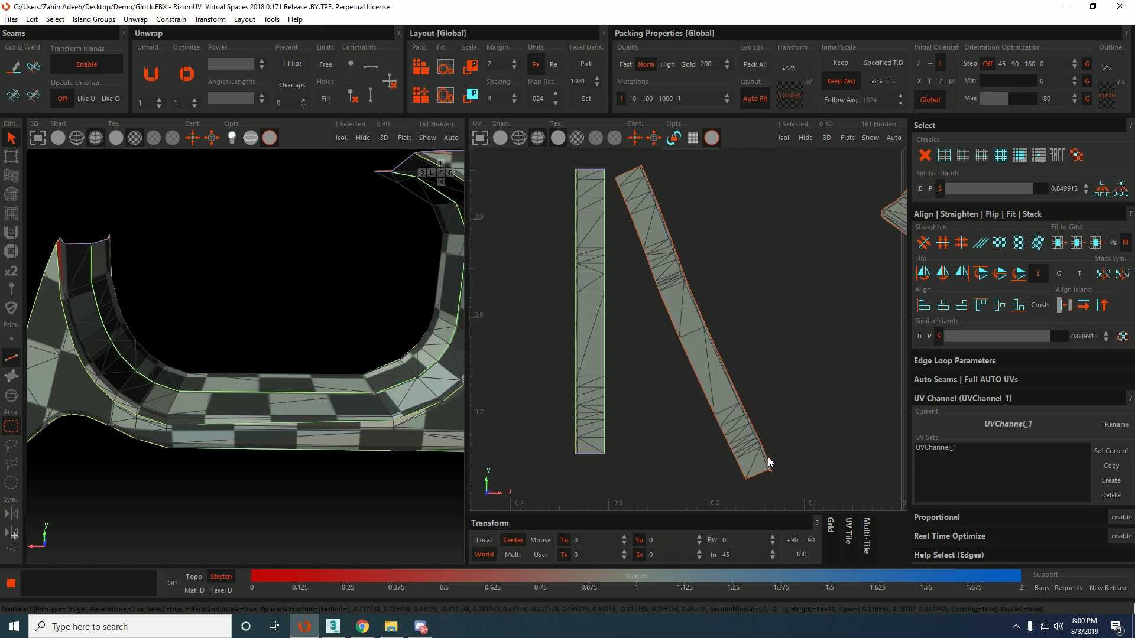
scroll(590, 188, up, 3)
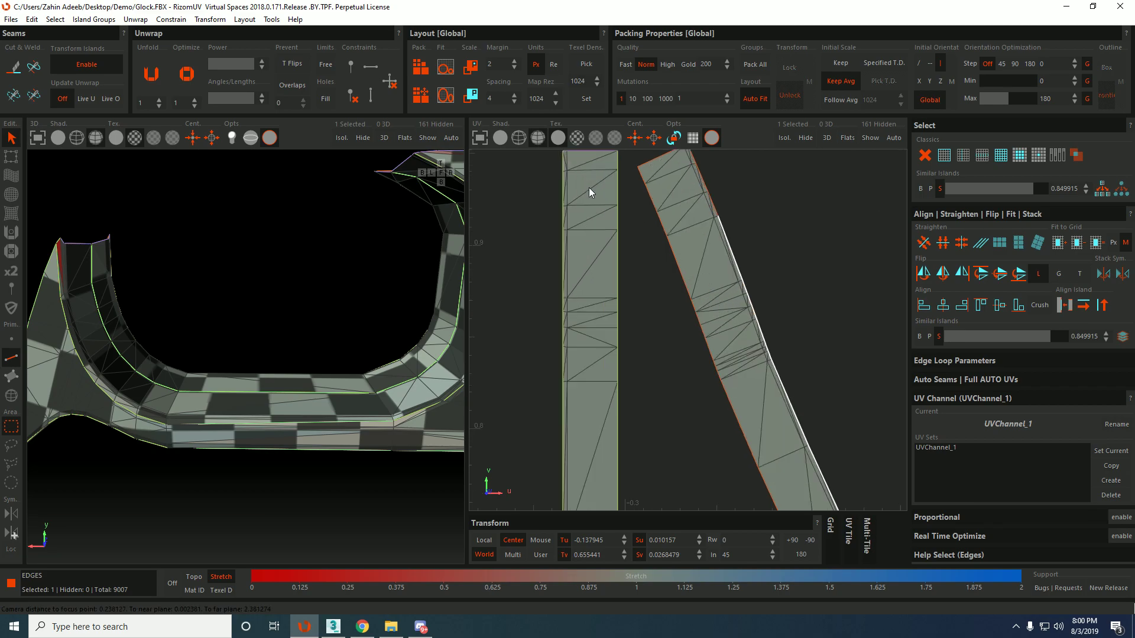
drag(586, 179, 580, 441)
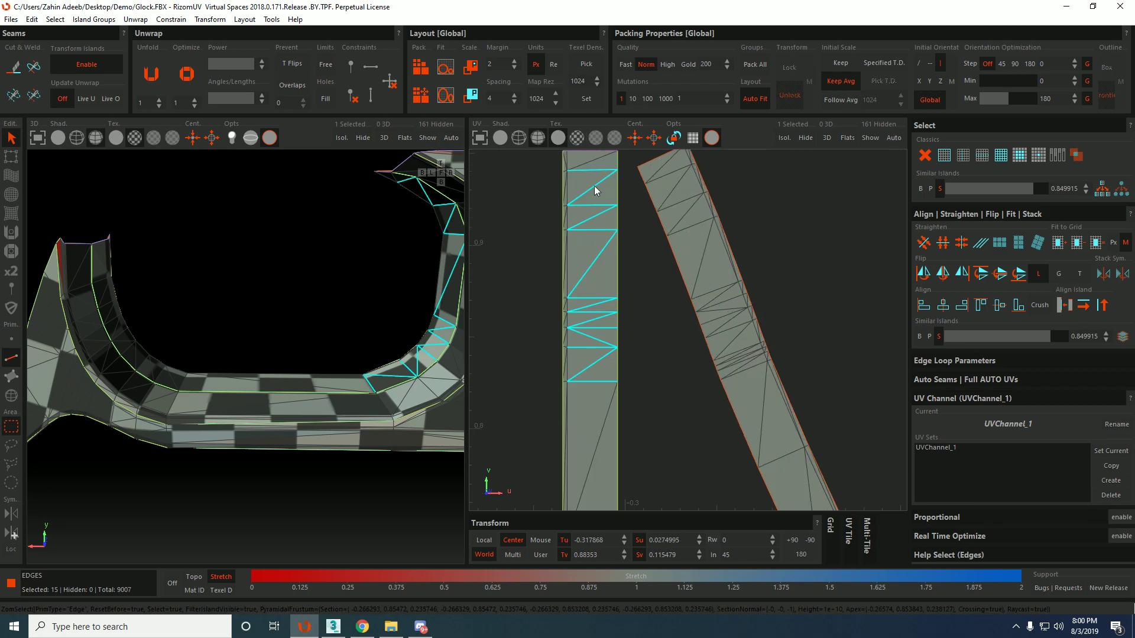
middle_drag(594, 188, 585, 216)
scroll(573, 190, up, 2)
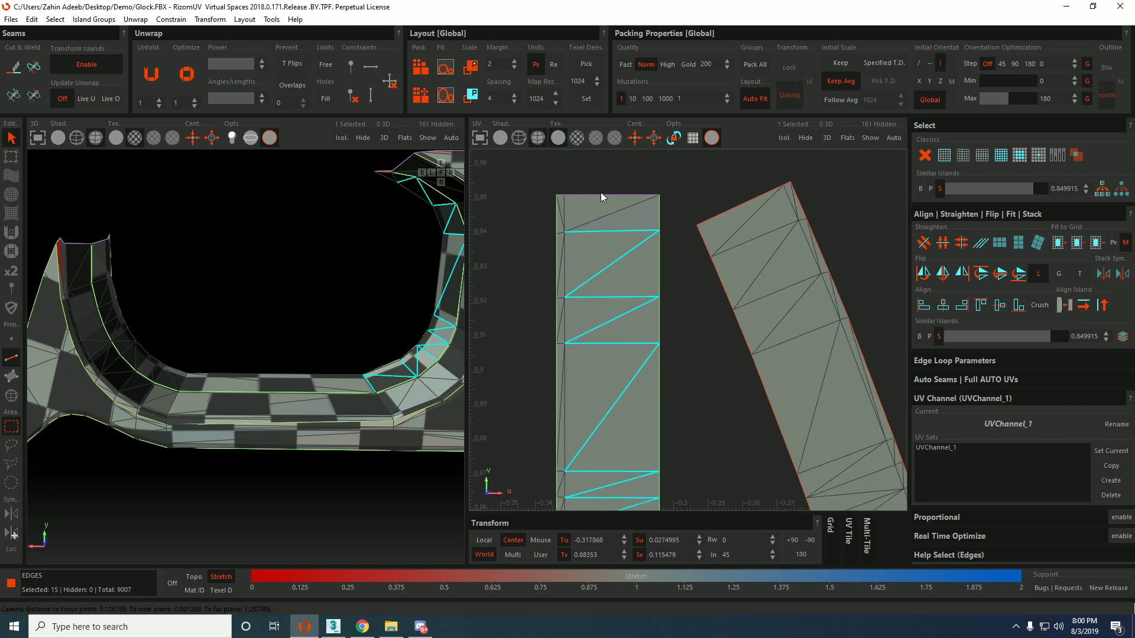
scroll(723, 201, down, 2)
double_click(734, 234)
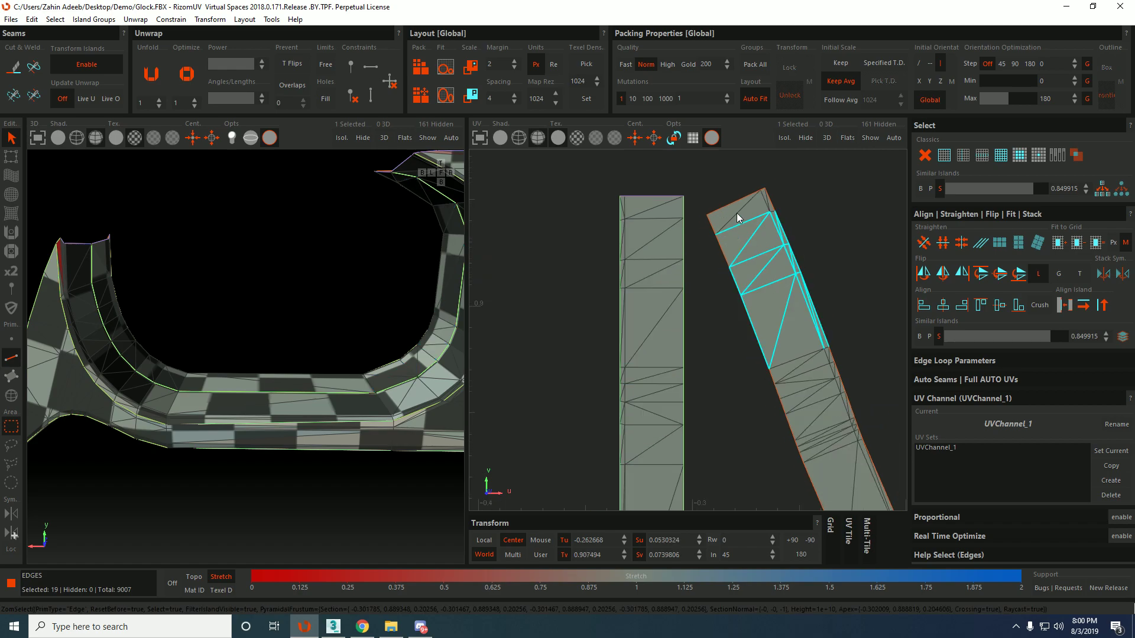
drag(736, 213, 781, 320)
Try to select both long borders of the slanted strip from end to end.
click(722, 203)
click(711, 225)
scroll(717, 229, down, 3)
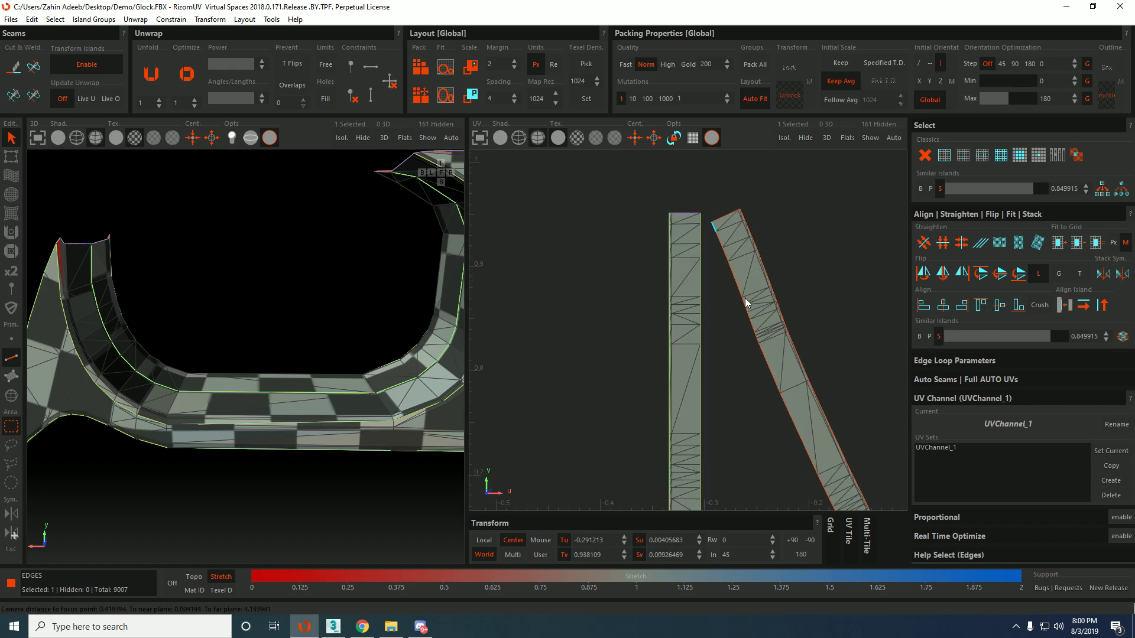
middle_drag(747, 303, 681, 214)
shift+click(781, 448)
ctrl+click(814, 445)
middle_drag(748, 236, 792, 409)
shift+click(721, 296)
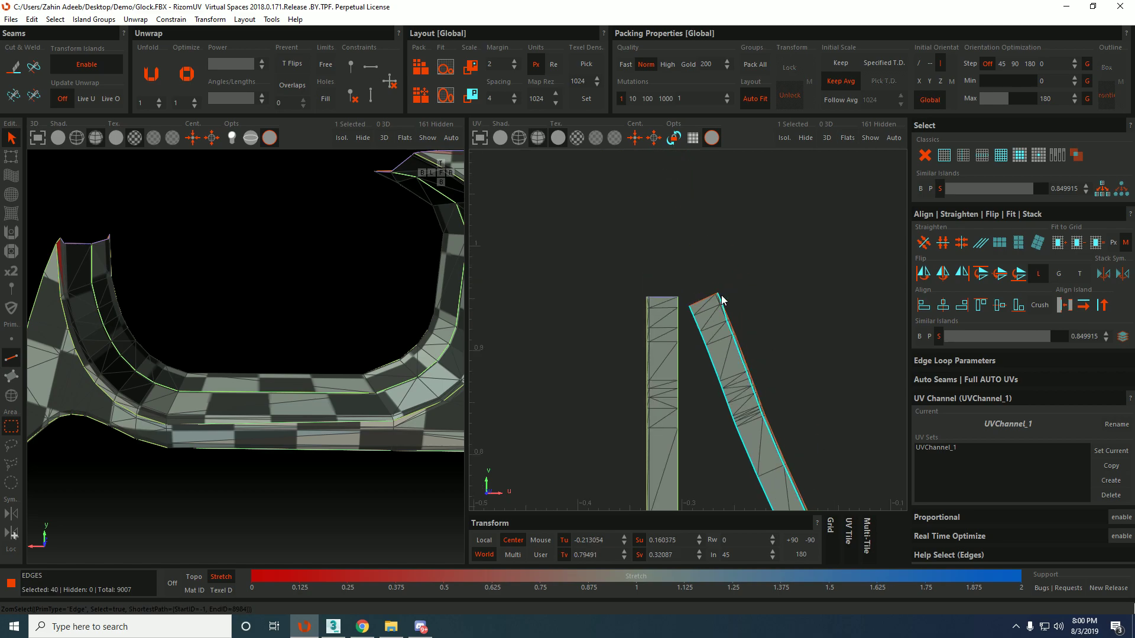
Select the right and left long borders of the slanted strip again and constrain them vertically.
scroll(722, 298, up, 2)
click(721, 298)
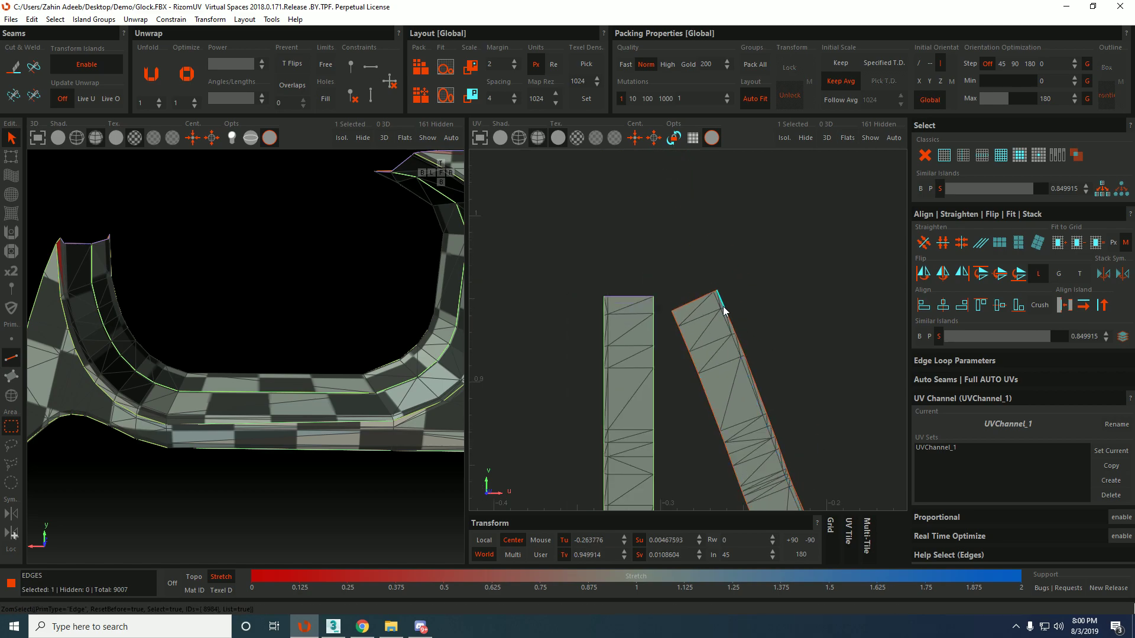
middle_drag(787, 412, 719, 292)
shift+click(733, 378)
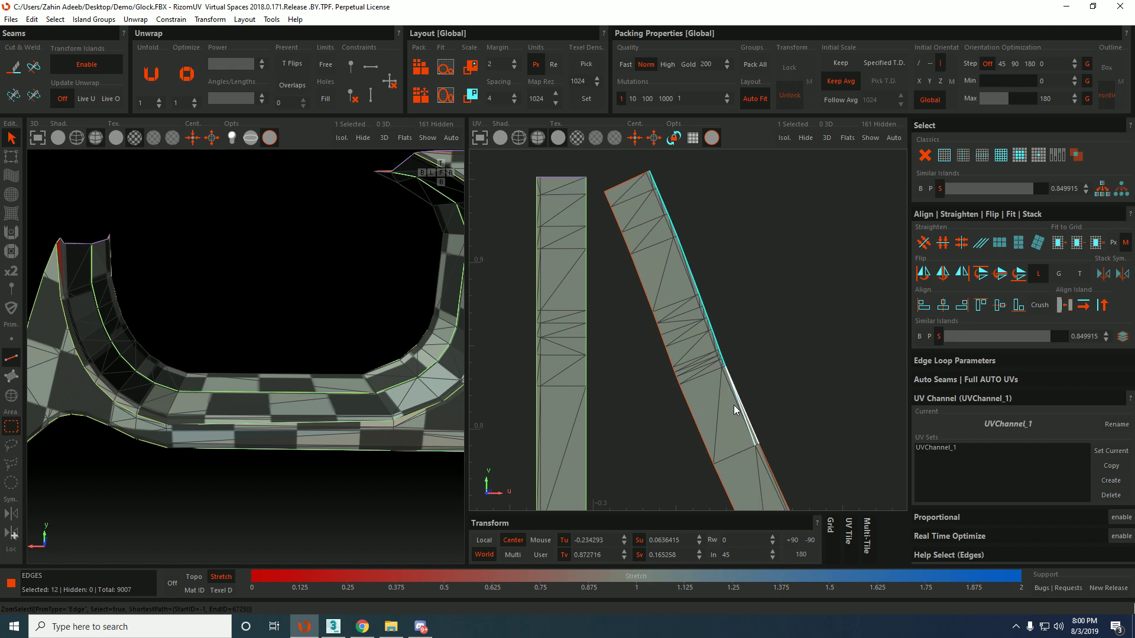
ctrl+click(752, 435)
middle_drag(751, 425, 725, 331)
shift+click(790, 448)
ctrl+click(743, 454)
middle_drag(660, 181, 766, 379)
shift+click(639, 203)
Select the slanted strip's short end borders, including the small corner edges, and constrain them horizontally.
click(647, 192)
click(792, 428)
click(821, 429)
click(818, 421)
scroll(664, 158, up, 4)
ctrl+click(691, 157)
scroll(690, 171, down, 3)
Select the slanted strip island, unfold it with its edge constraints and optimize it.
key(F4)
click(726, 303)
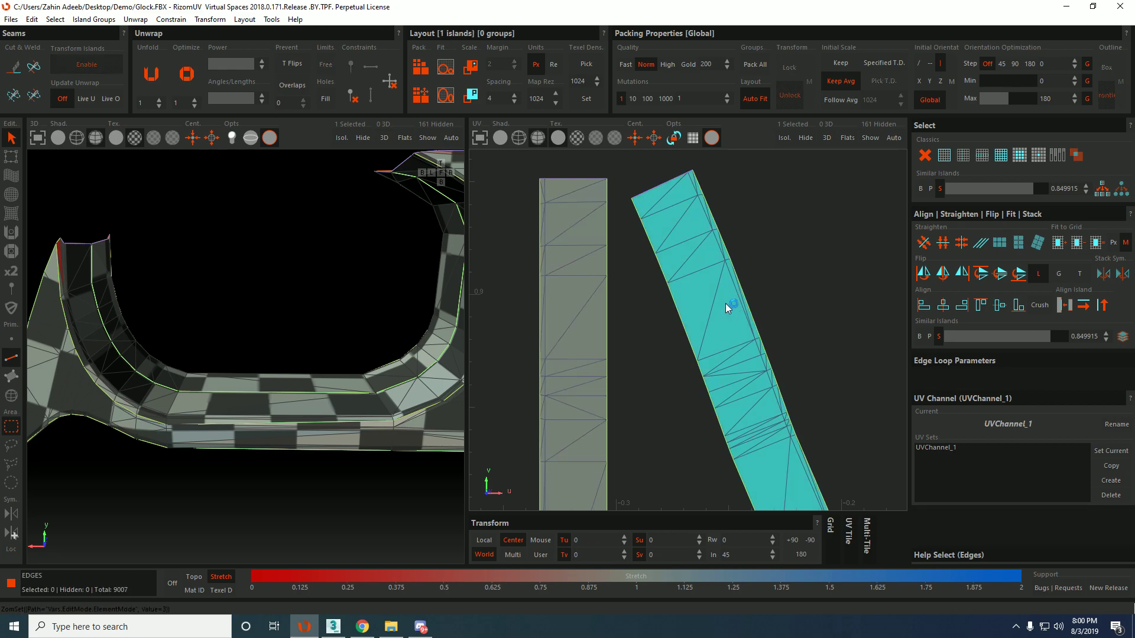
key(u)
key(o)
key(o)
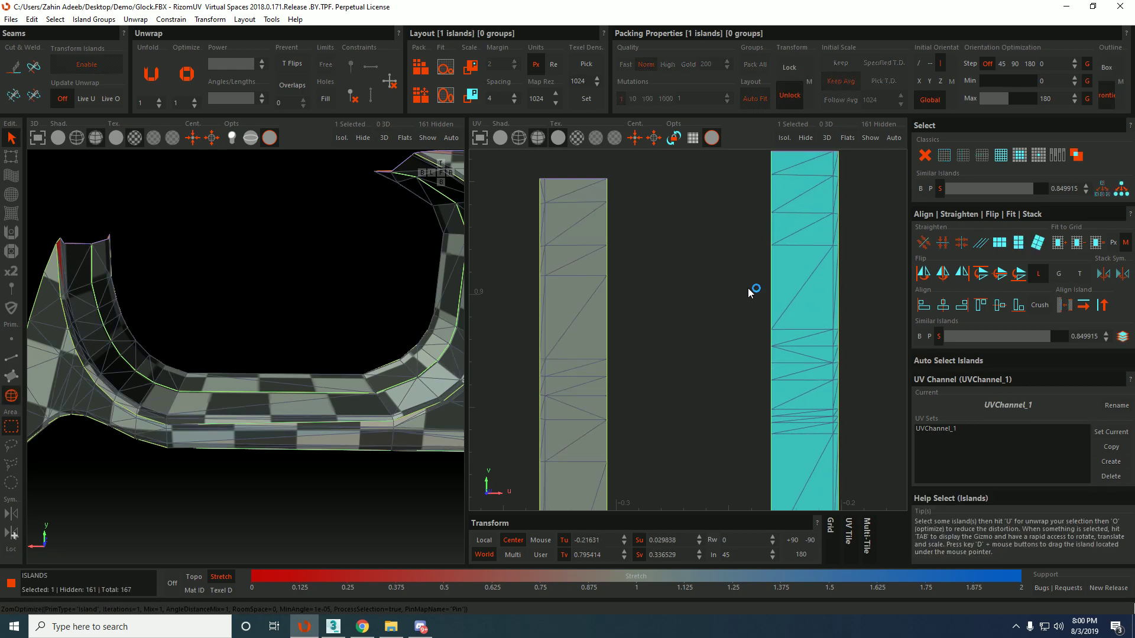
Place the straightened strip beside the first strip and move the trigger guard's side-profile island closer to both.
scroll(748, 288, down, 5)
drag(765, 304, 662, 299)
scroll(757, 305, down, 1)
middle_drag(852, 300, 772, 299)
scroll(777, 295, up, 3)
click(772, 297)
scroll(770, 297, down, 4)
drag(772, 289, 695, 301)
scroll(697, 297, up, 2)
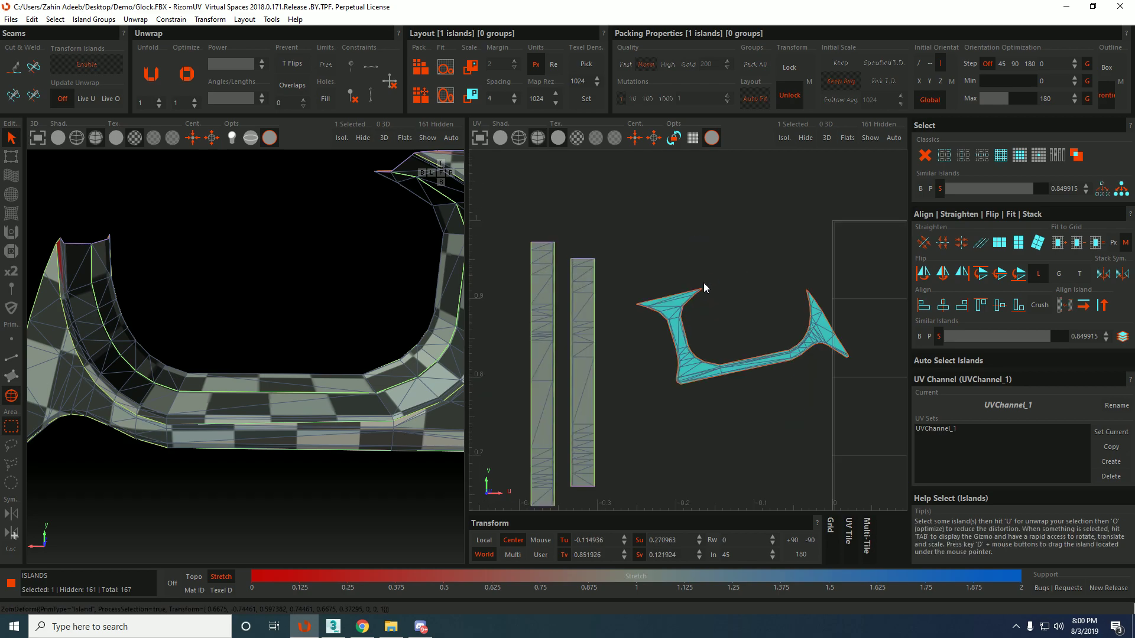
Constrain the side-profile island's slanted upper end edge horizontally and its opposite end edges vertically.
key(F2)
click(669, 298)
click(836, 311)
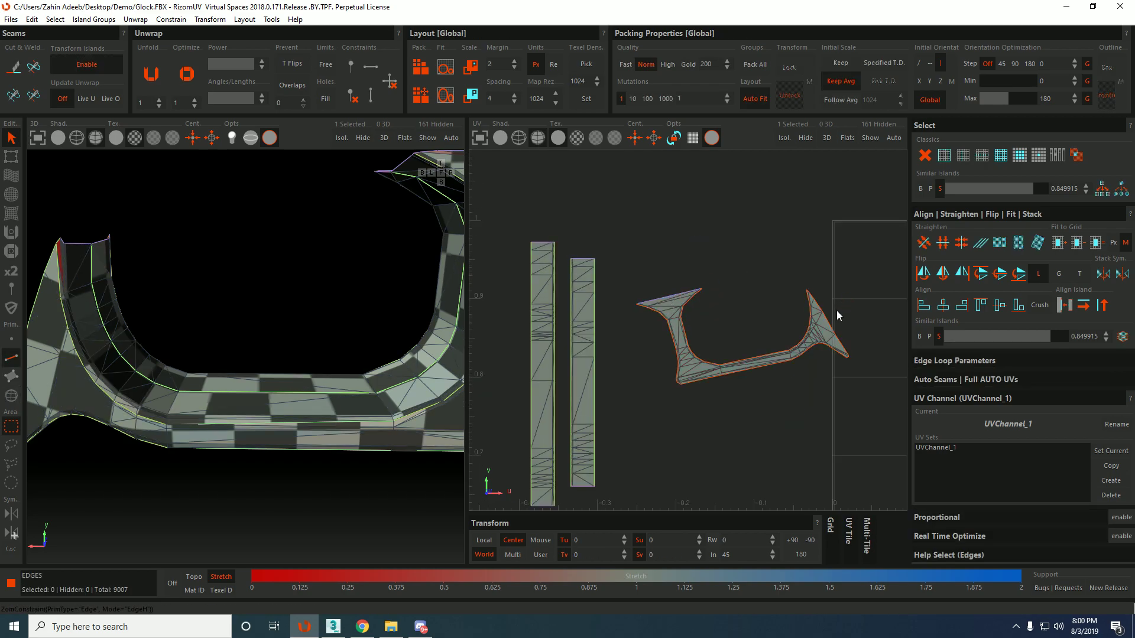
click(812, 298)
shift+click(844, 350)
key(shift+v)
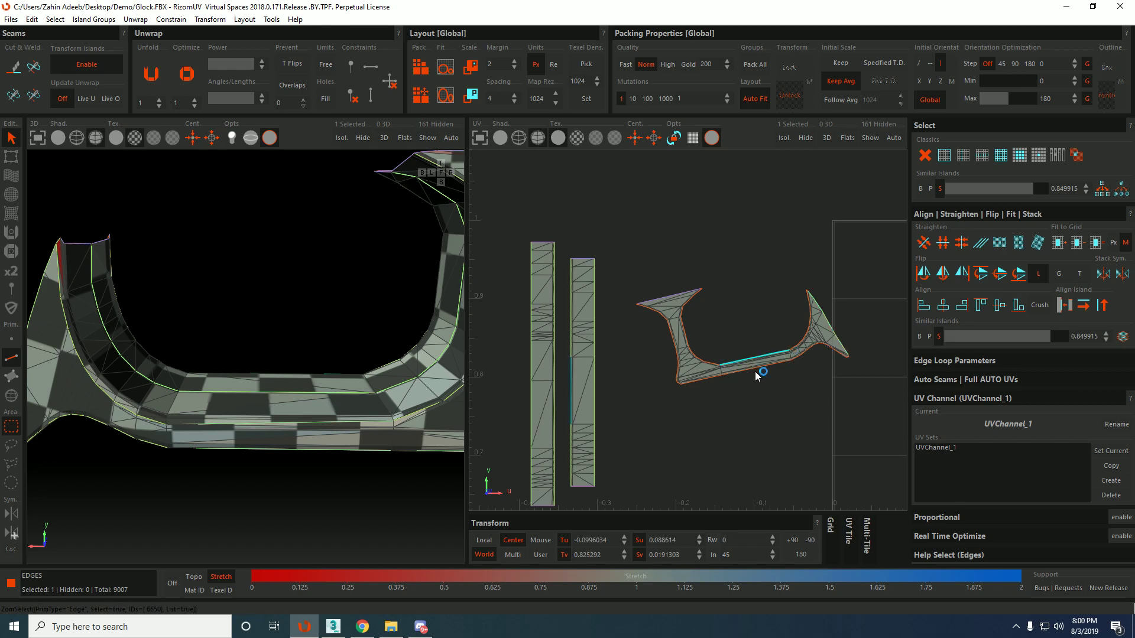
Constrain the long edges of the side-profile island's lower bar horizontally and optimize the island.
click(714, 379)
key(shift+h)
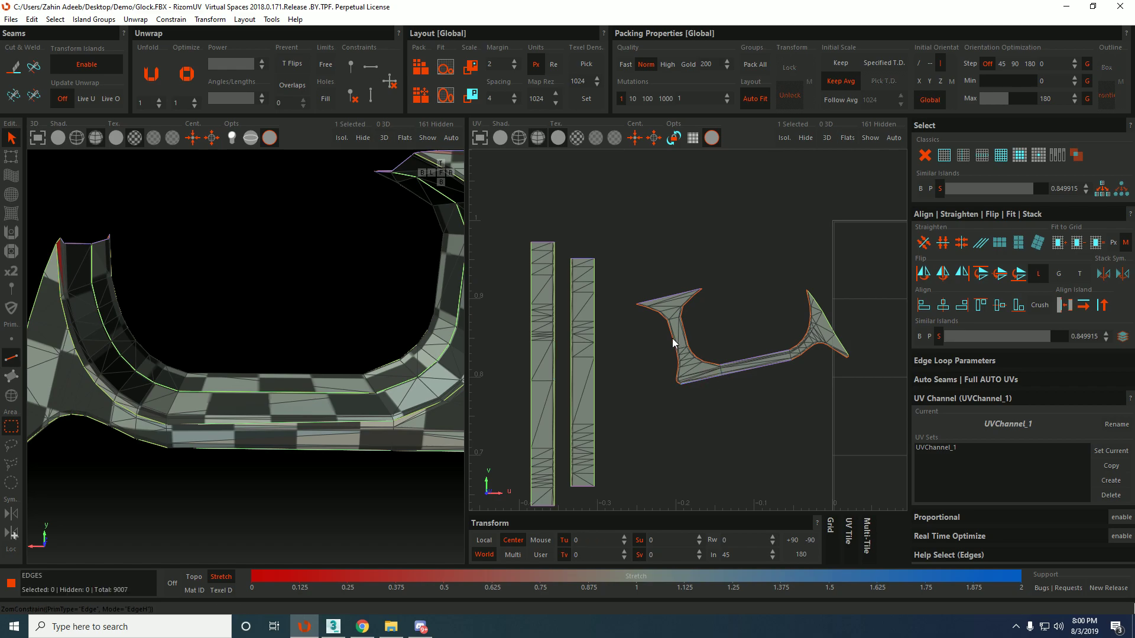
click(796, 361)
key(F4)
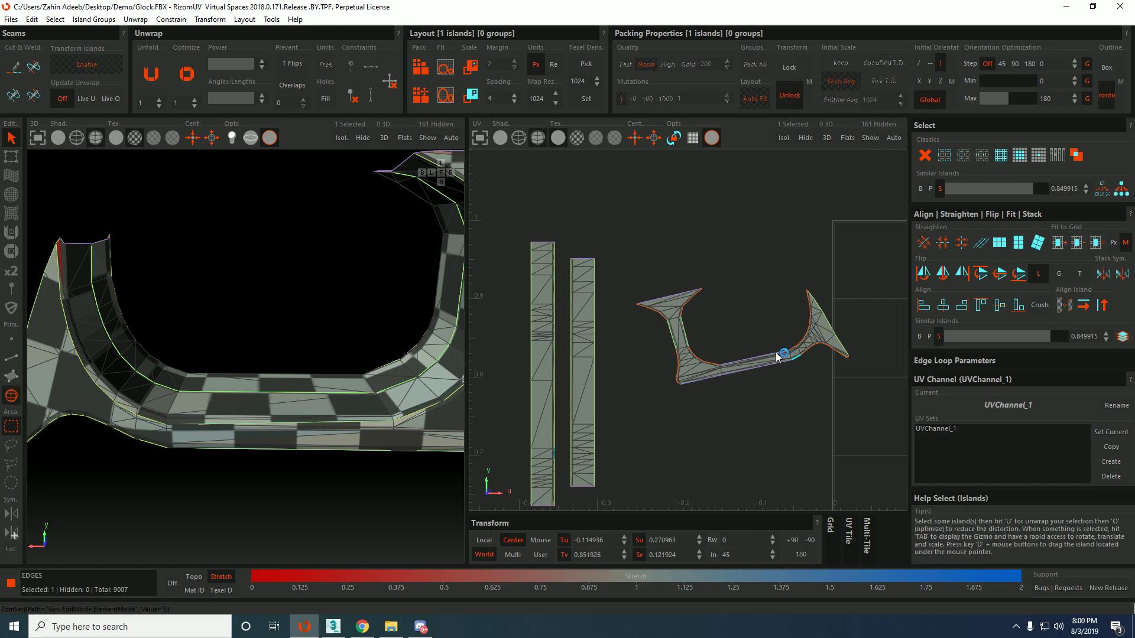
key(o)
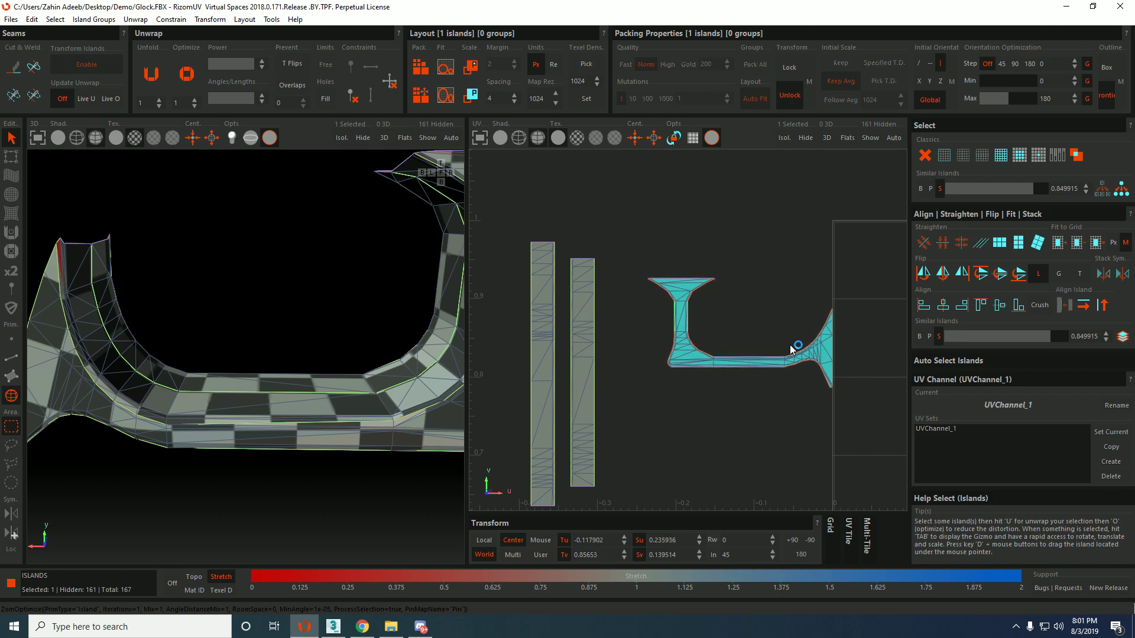
Move the finished trigger guard islands away from the UV tile and show all hidden islands.
click(807, 297)
scroll(824, 290, down, 5)
drag(749, 261, 901, 405)
scroll(842, 293, down, 1)
middle_drag(845, 301, 593, 197)
click(779, 247)
alt+middle_drag(834, 285, 756, 285)
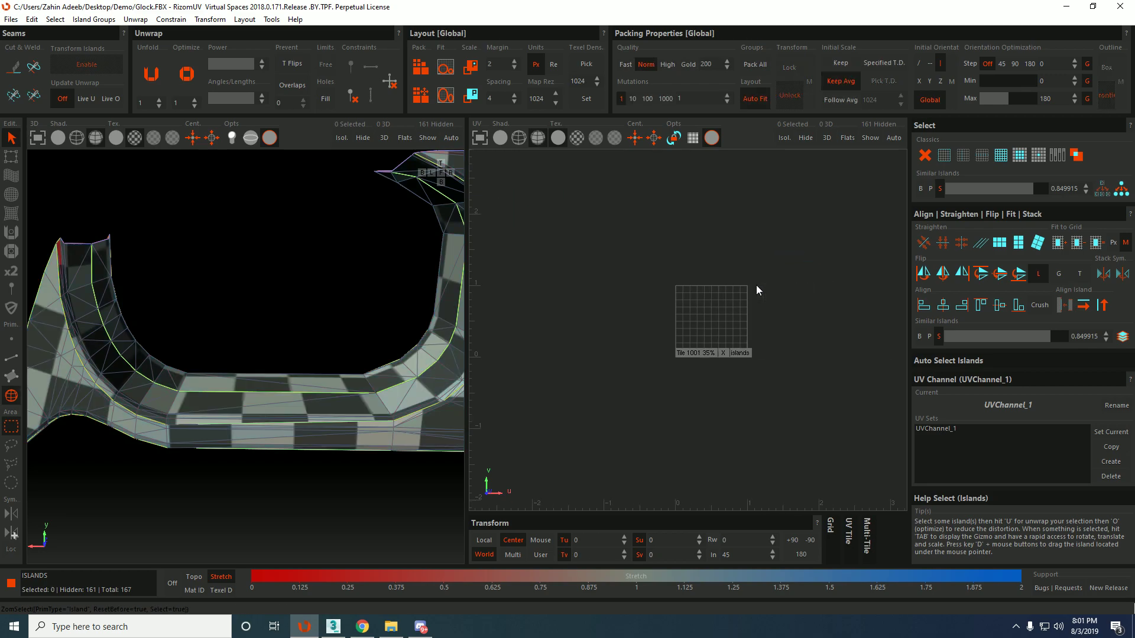
key(y)
alt+right_drag(756, 285, 832, 314)
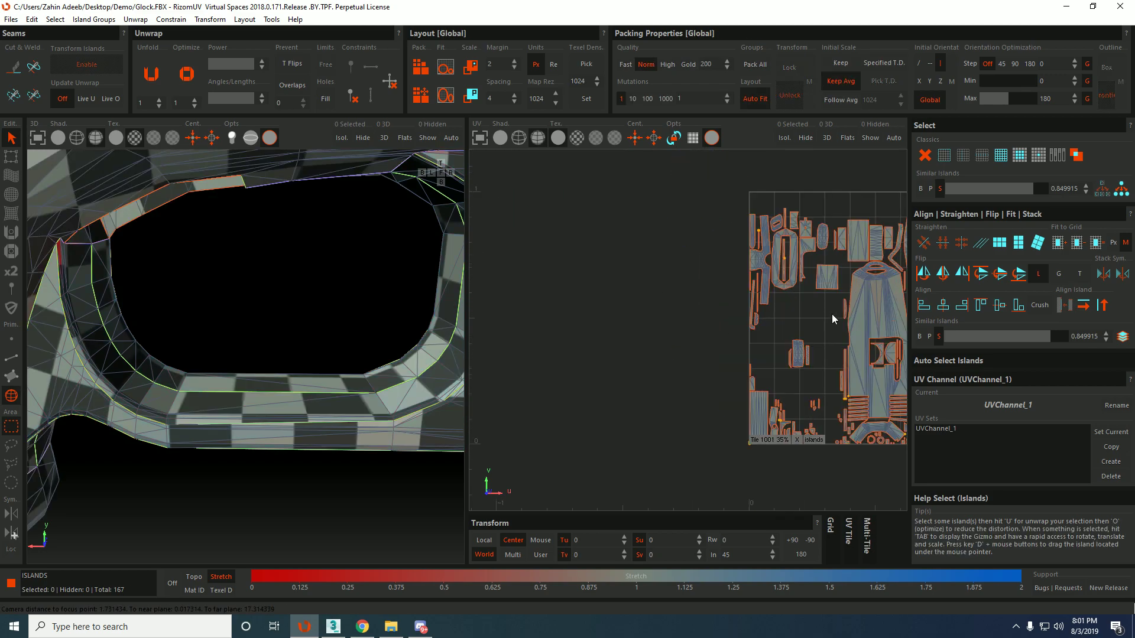
Select the large slide island and move it out of the UV tile into empty space.
click(882, 297)
scroll(884, 297, down, 3)
middle_drag(883, 297, 665, 296)
scroll(682, 296, up, 6)
scroll(683, 295, down, 6)
scroll(683, 296, down, 3)
middle_drag(786, 289, 803, 290)
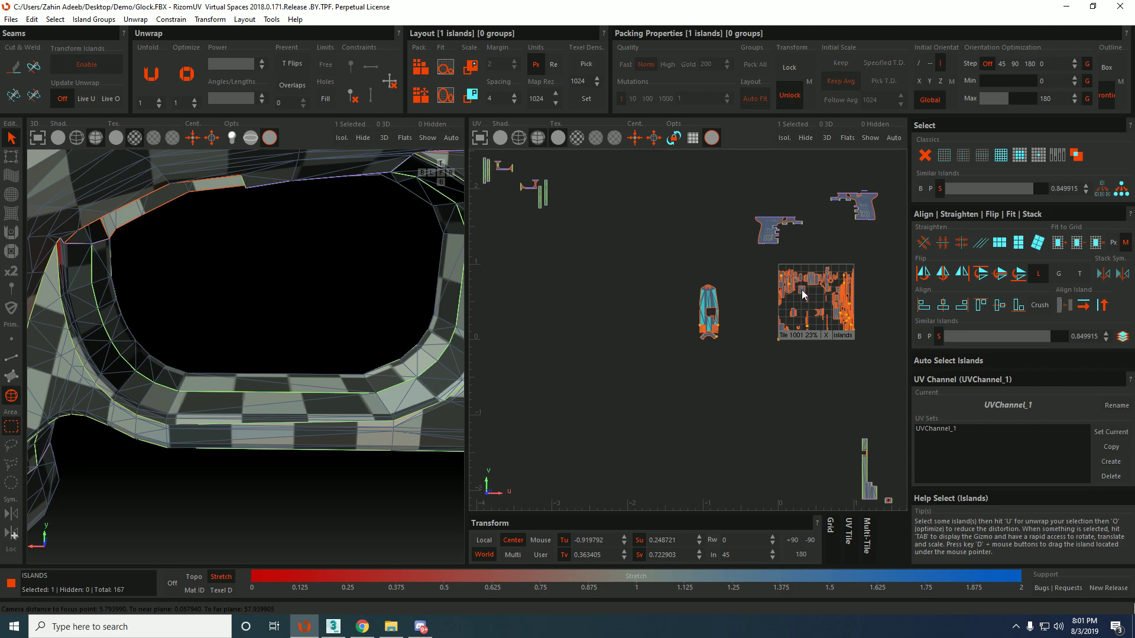
Isolate the slide island and examine its front end and its shape on the 3D model.
key(i)
scroll(714, 286, up, 5)
middle_drag(715, 285, 606, 305)
key(F2)
scroll(574, 313, up, 4)
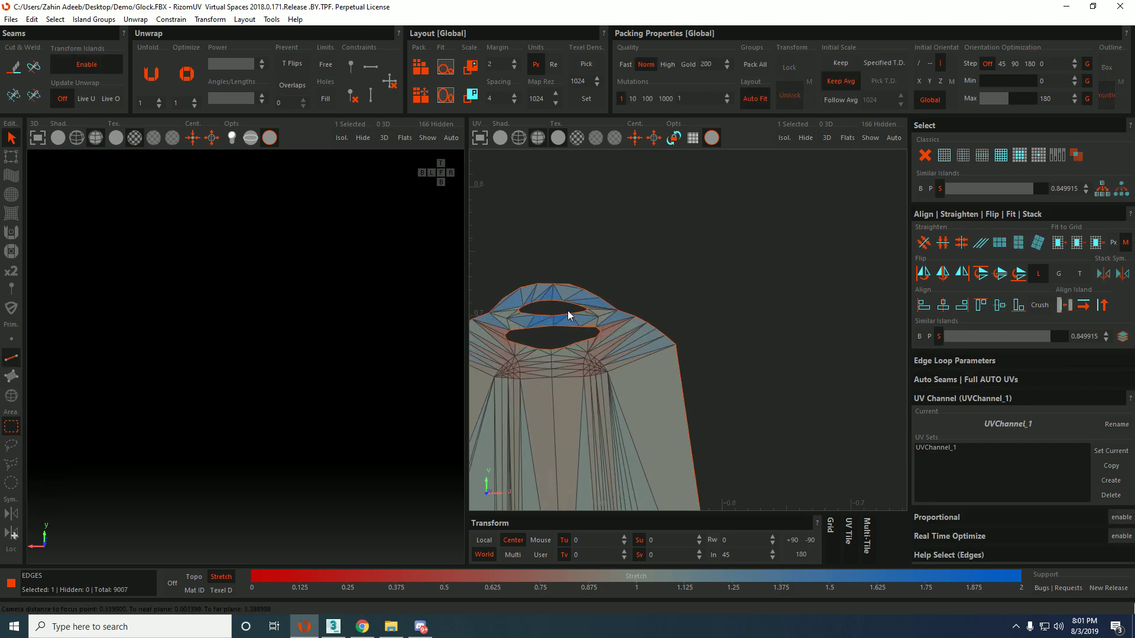
scroll(615, 323, down, 8)
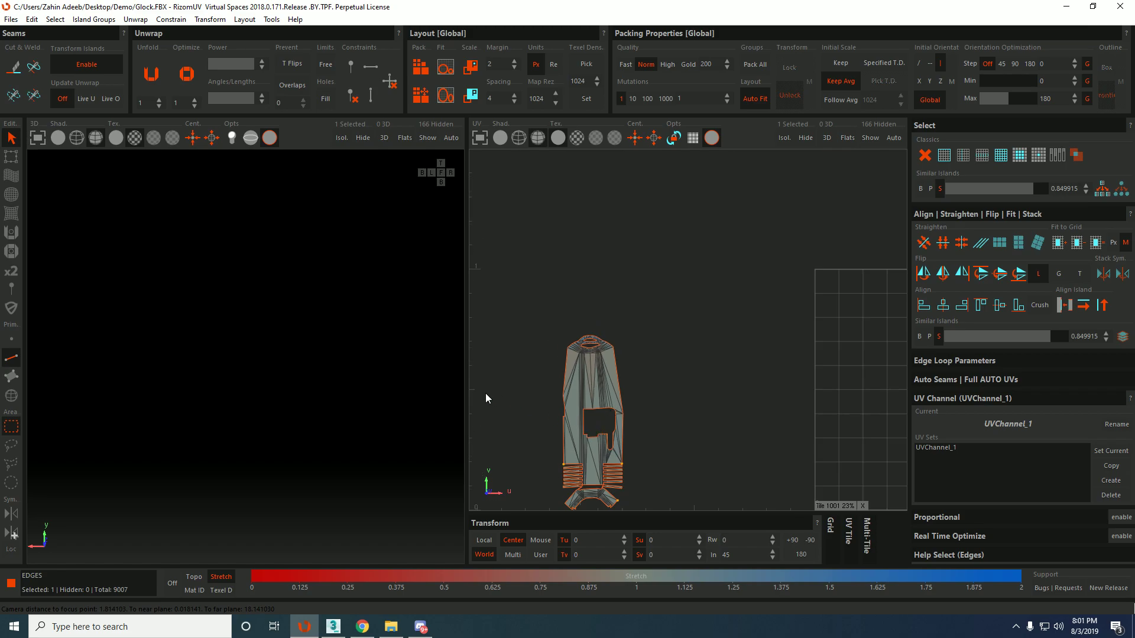
key(f)
middle_drag(275, 314, 314, 248)
scroll(281, 338, up, 3)
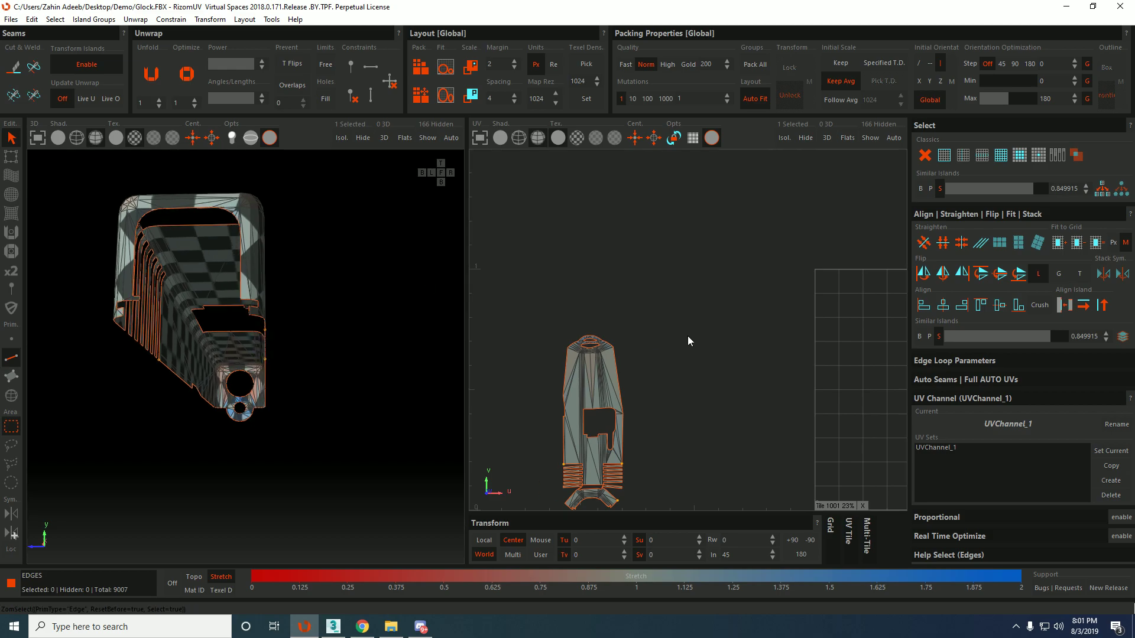
Show all islands again and examine the complete UV layout around the tile.
key(y)
key(F4)
key(ctrl+a)
key(y)
middle_drag(841, 306, 742, 243)
scroll(724, 330, down, 6)
scroll(723, 242, up, 3)
scroll(736, 272, down, 3)
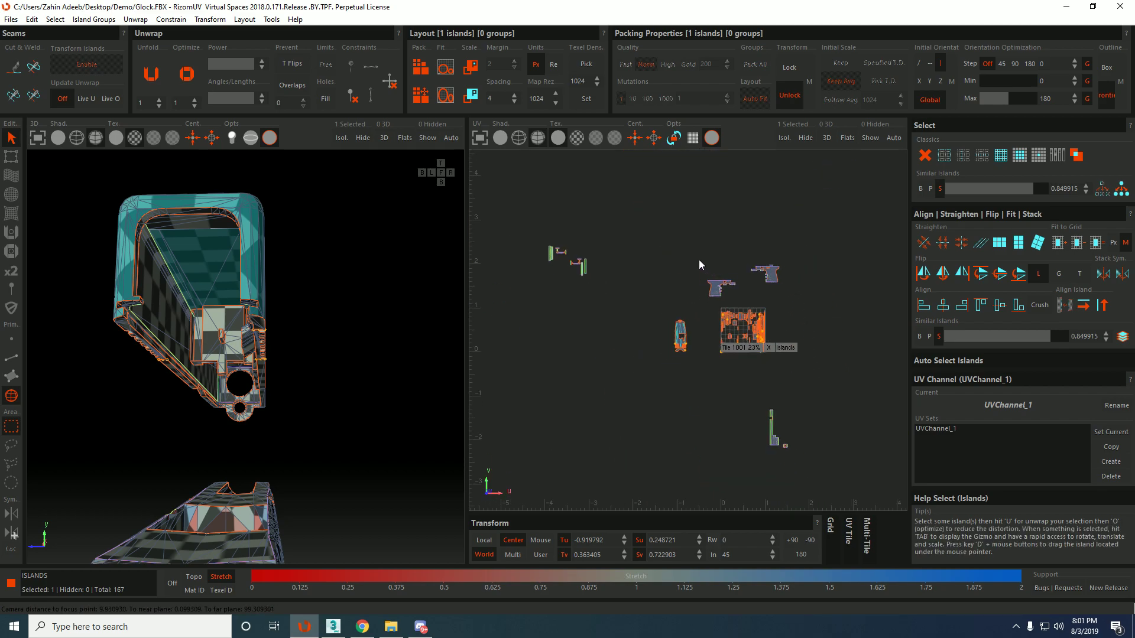
scroll(751, 319, up, 5)
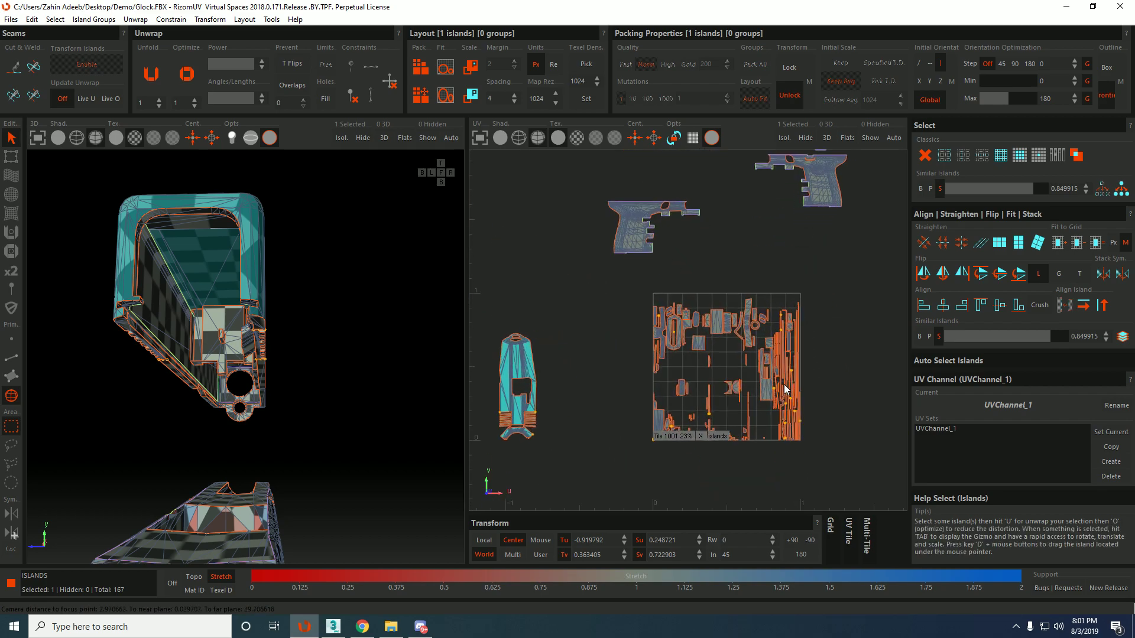
scroll(786, 389, down, 4)
scroll(794, 476, up, 4)
Frame the slide on the 3D model and isolate its large UV island again.
click(757, 429)
key(f)
alt+drag(298, 294, 353, 307)
scroll(324, 267, up, 4)
middle_drag(585, 177, 665, 276)
click(601, 278)
click(598, 254)
scroll(599, 251, up, 4)
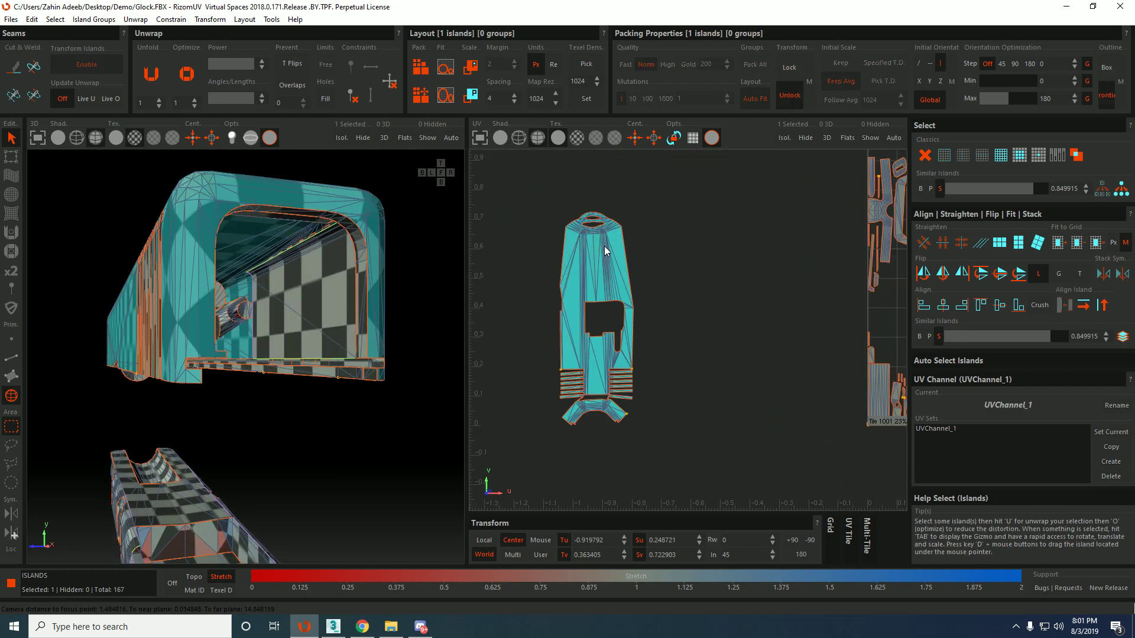
key(i)
scroll(599, 246, up, 6)
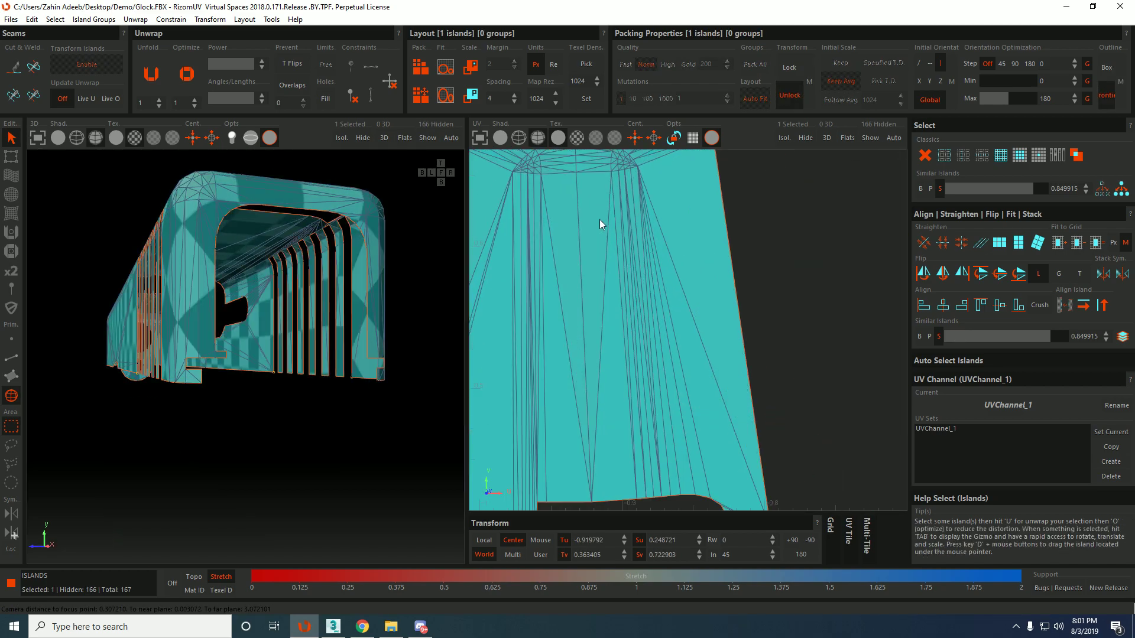
Cut the slide island along the edge path separating its front cap from the slide body.
middle_drag(600, 218, 640, 283)
key(F2)
click(580, 347)
shift+click(739, 335)
key(v)
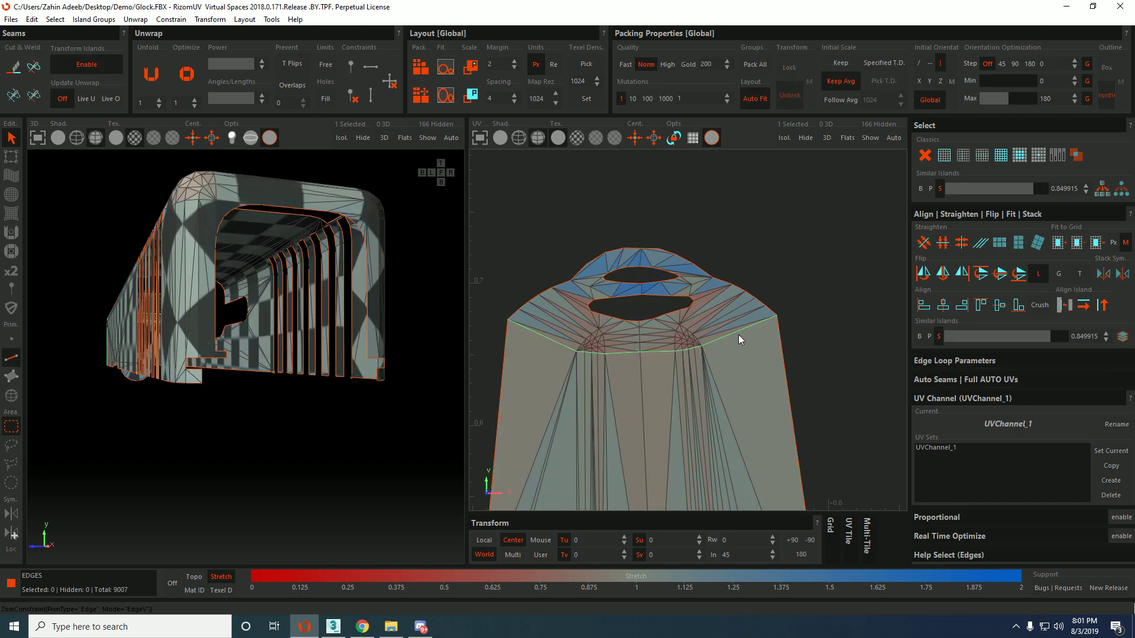
key(c)
key(F4)
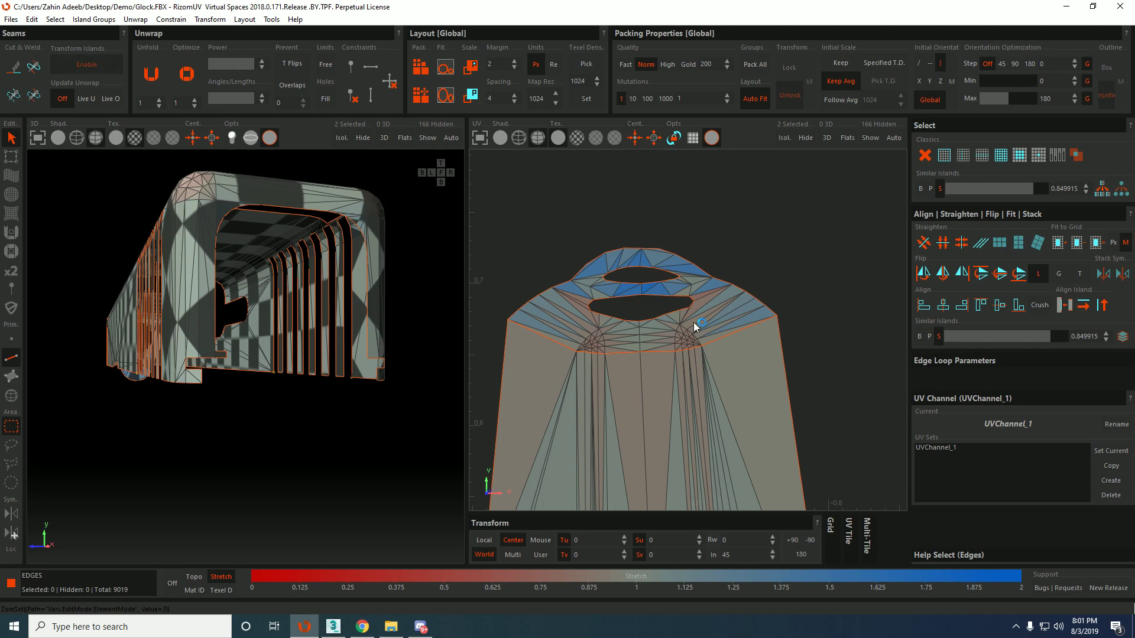
Move the detached front cap island upward, clear of the slide body.
click(697, 320)
scroll(698, 321, down, 1)
middle_drag(698, 320, 707, 103)
middle_drag(710, 157, 737, 190)
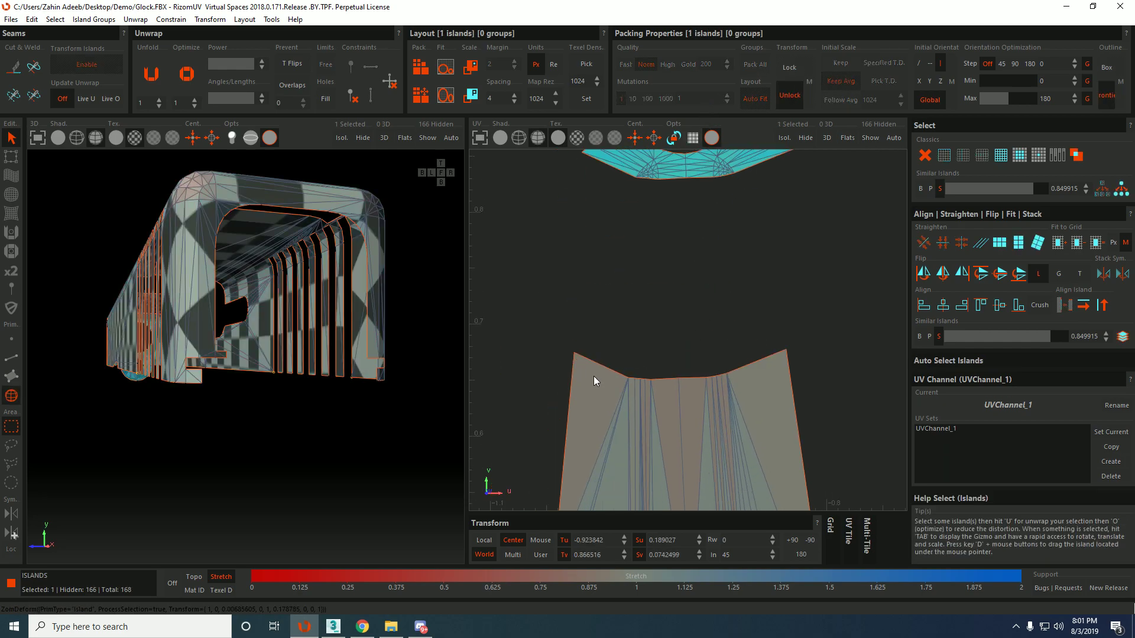
Constrain the slide body's front edge horizontally and the upper part of its left side border vertically.
key(F2)
click(600, 368)
scroll(692, 381, down, 4)
click(641, 412)
middle_drag(642, 413, 641, 282)
scroll(644, 231, up, 4)
middle_drag(647, 205, 642, 300)
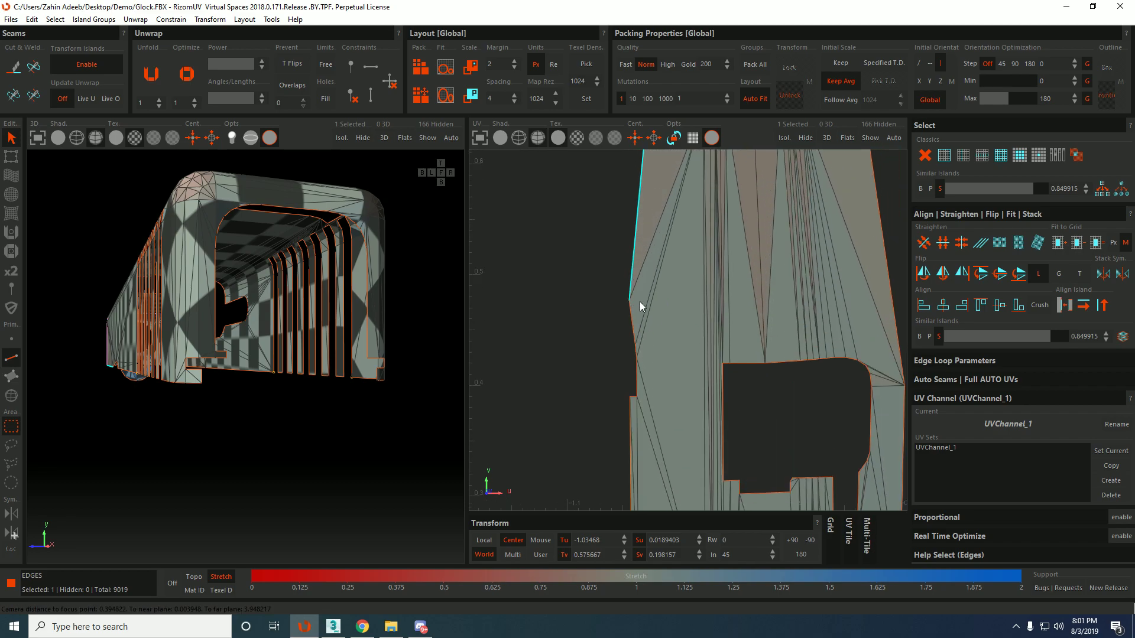
click(638, 378)
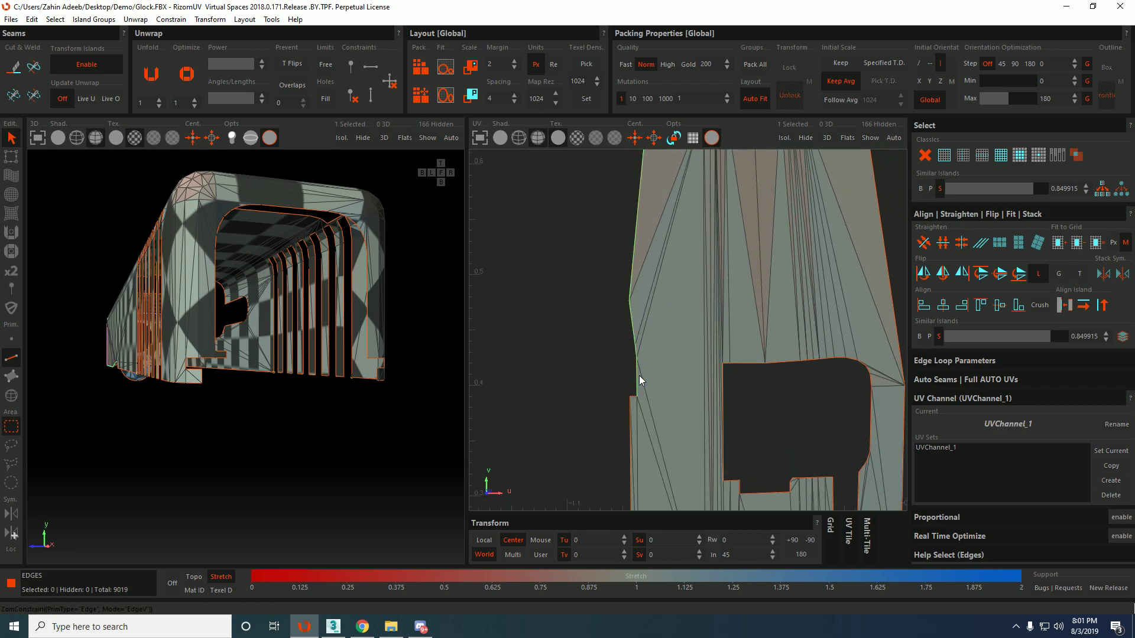
scroll(639, 376, down, 3)
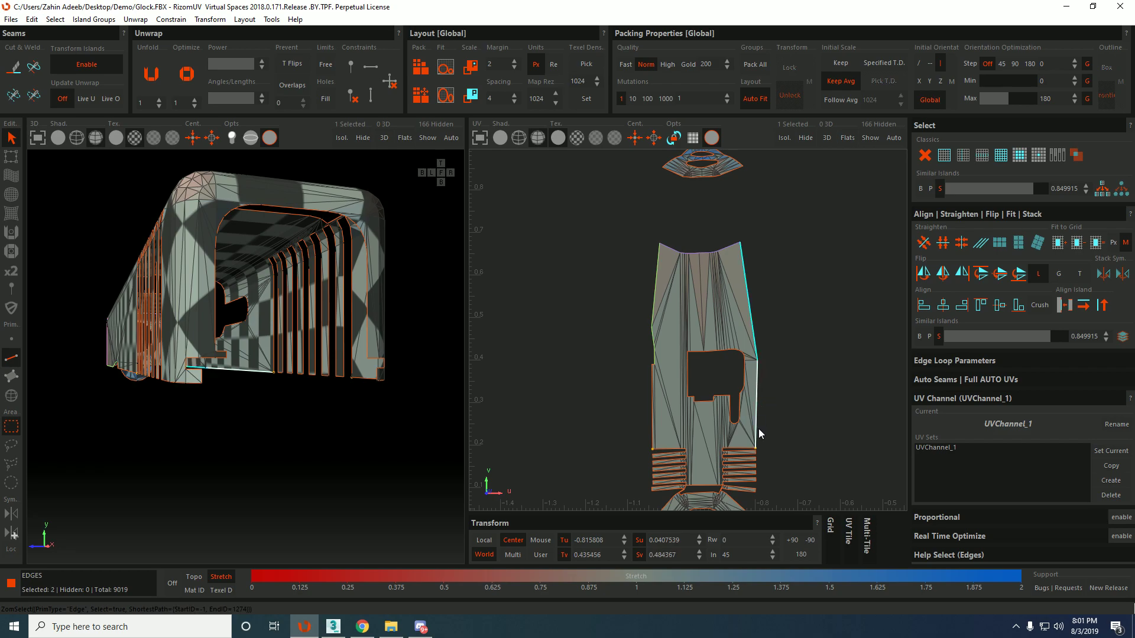
Constrain the slide body's right side border and the remaining left side border vertically.
click(647, 382)
click(651, 392)
scroll(653, 394, up, 4)
key(w)
scroll(655, 396, down, 4)
middle_drag(661, 398, 642, 509)
scroll(627, 293, up, 4)
click(598, 264)
key(w)
middle_drag(670, 413, 662, 308)
Select the long edges of the left serration strips, leaving out the diagonals, and constrain them horizontally.
drag(629, 371, 627, 488)
scroll(631, 438, up, 4)
ctrl+click(618, 454)
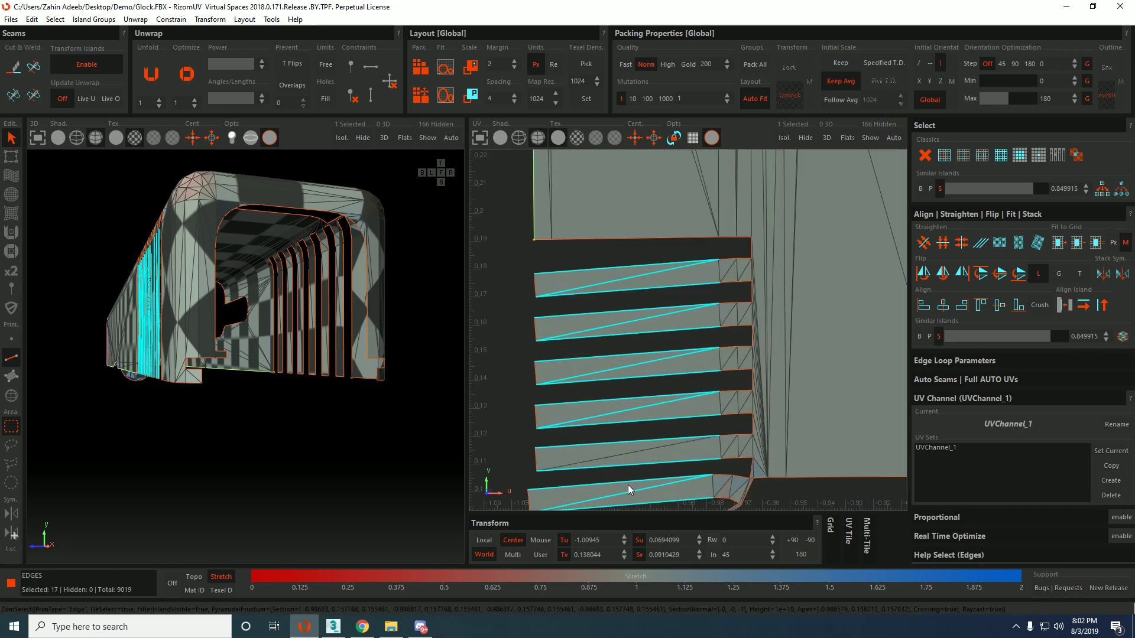
ctrl+click(628, 489)
ctrl+click(633, 408)
ctrl+click(620, 366)
ctrl+click(625, 277)
ctrl+click(642, 318)
scroll(651, 335, down, 3)
key(shift+h)
middle_drag(712, 335, 704, 332)
Select the short outer end edges of the left serration strips and constrain them vertically.
key(F2)
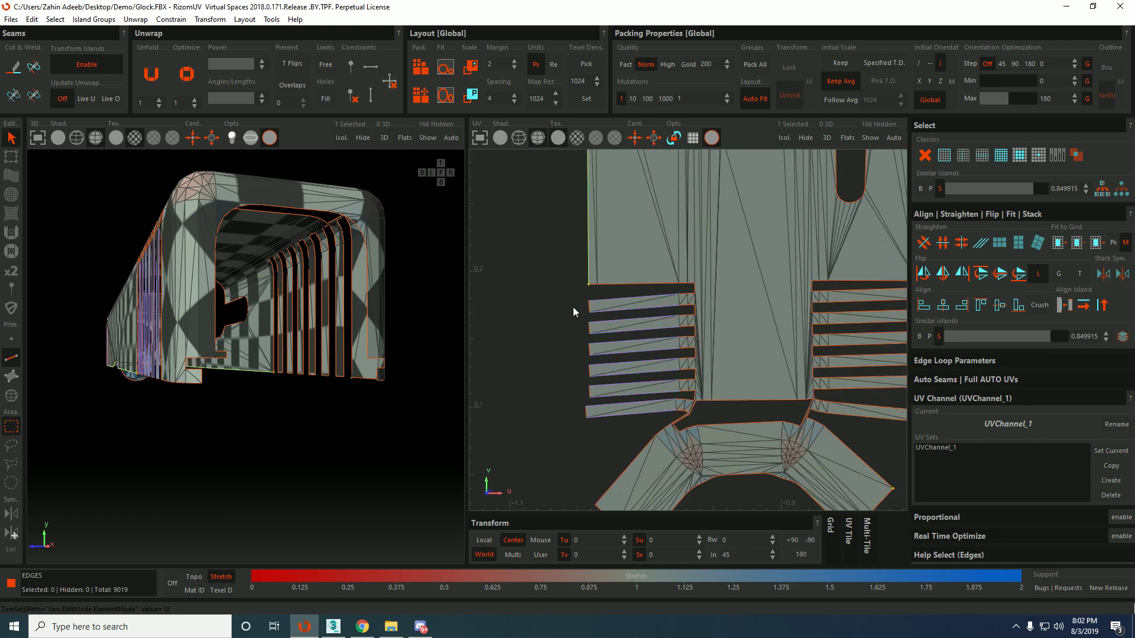
scroll(589, 311, up, 3)
click(590, 308)
shift+click(590, 360)
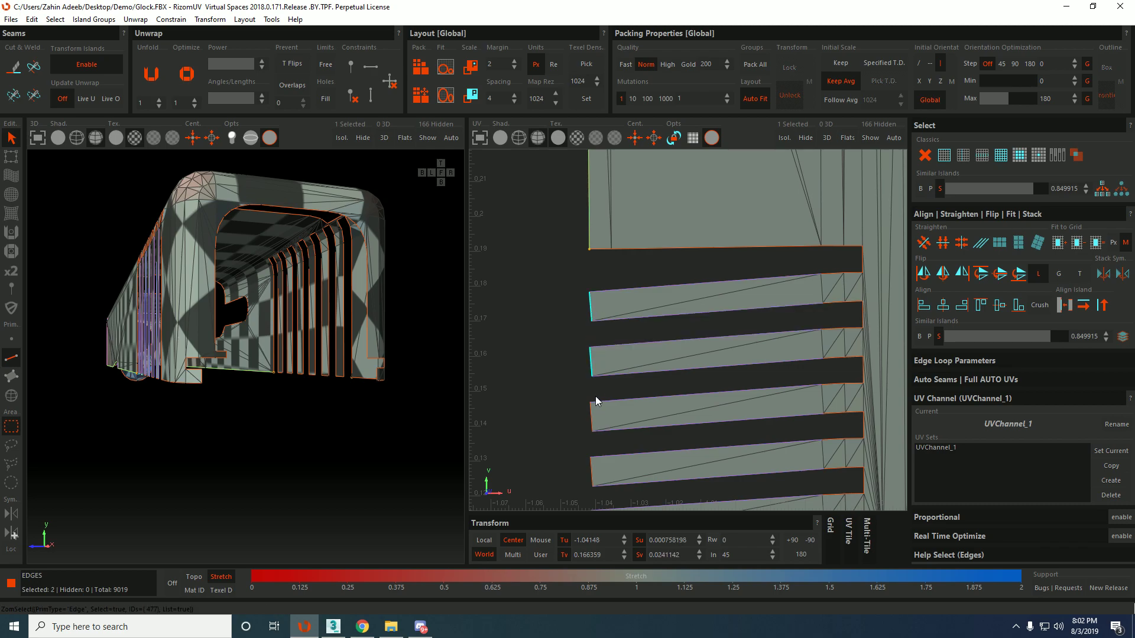
ctrl+click(589, 424)
ctrl+click(589, 469)
middle_drag(598, 455, 596, 292)
ctrl+click(590, 360)
scroll(591, 410, down, 3)
ctrl+click(591, 410)
Constrain the short edges at the inner ends of the upper two left serration strips horizontally.
scroll(680, 319, up, 2)
click(661, 286)
ctrl+click(673, 287)
key(shift+h)
click(677, 330)
key(shift+h)
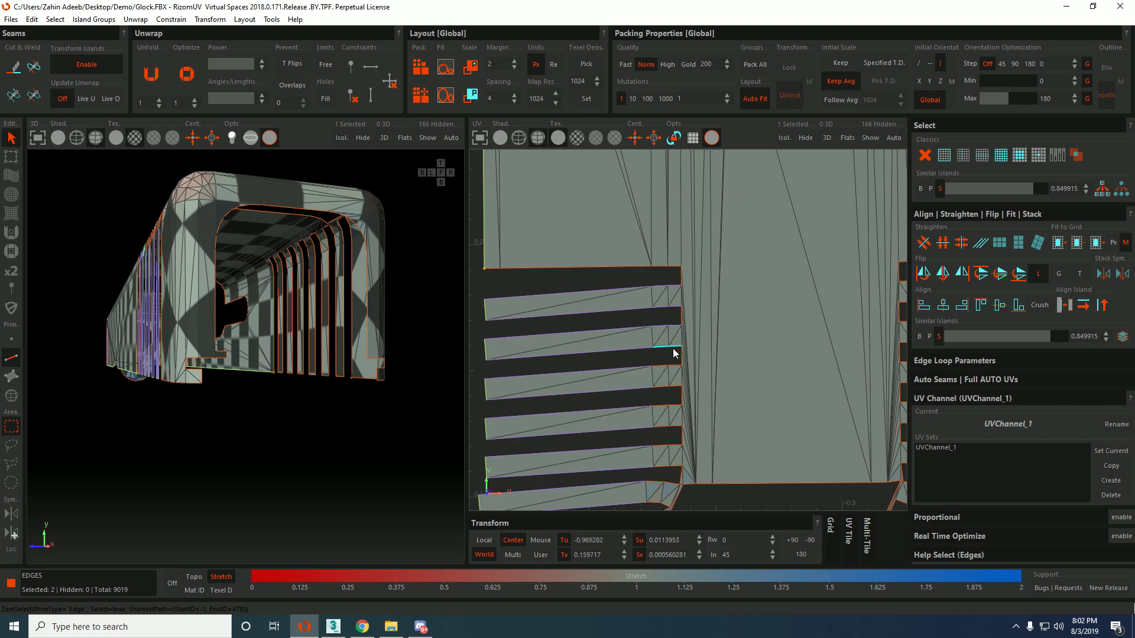
Select the short inner-end edges of the remaining left serration strips and constrain them horizontally.
click(661, 372)
shift+click(663, 387)
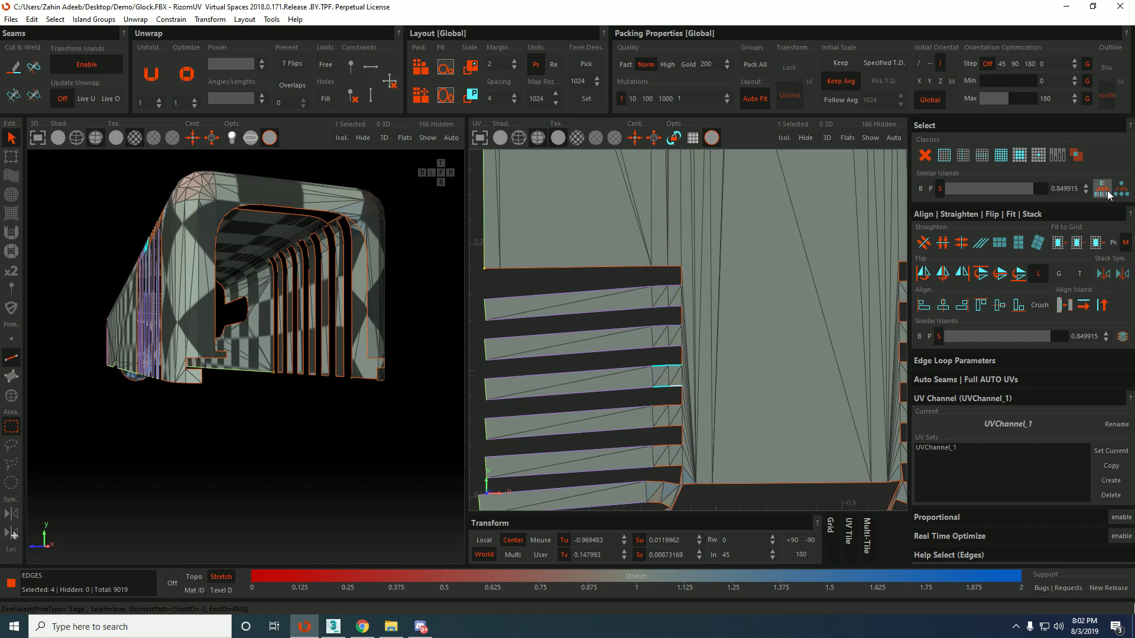
scroll(703, 297, down, 3)
shift+click(684, 368)
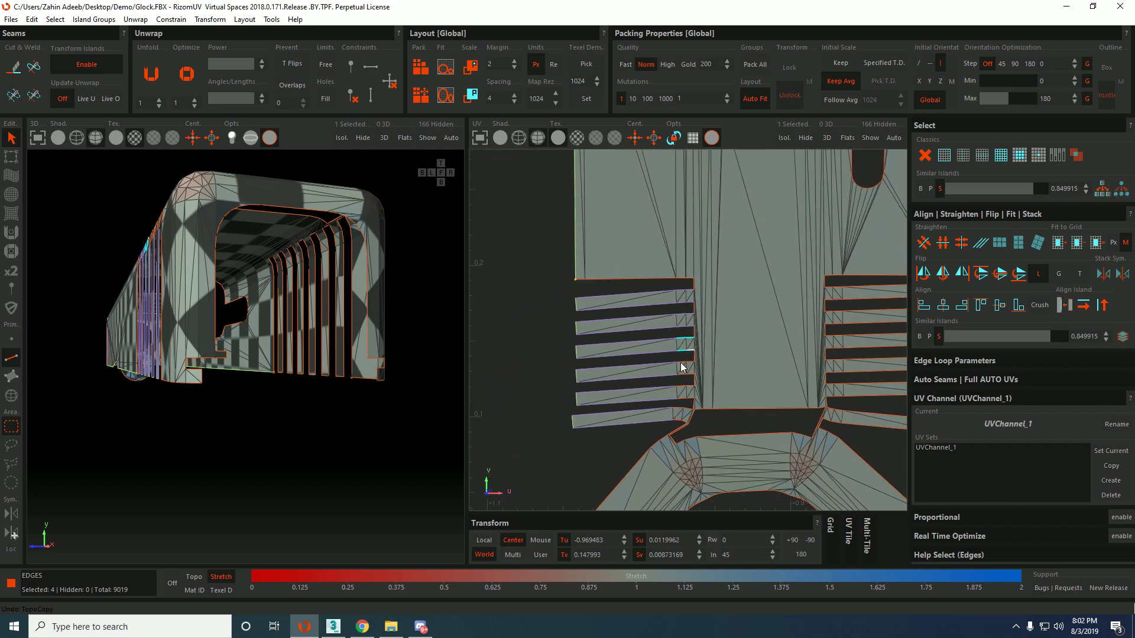
scroll(684, 367, up, 4)
shift+click(687, 359)
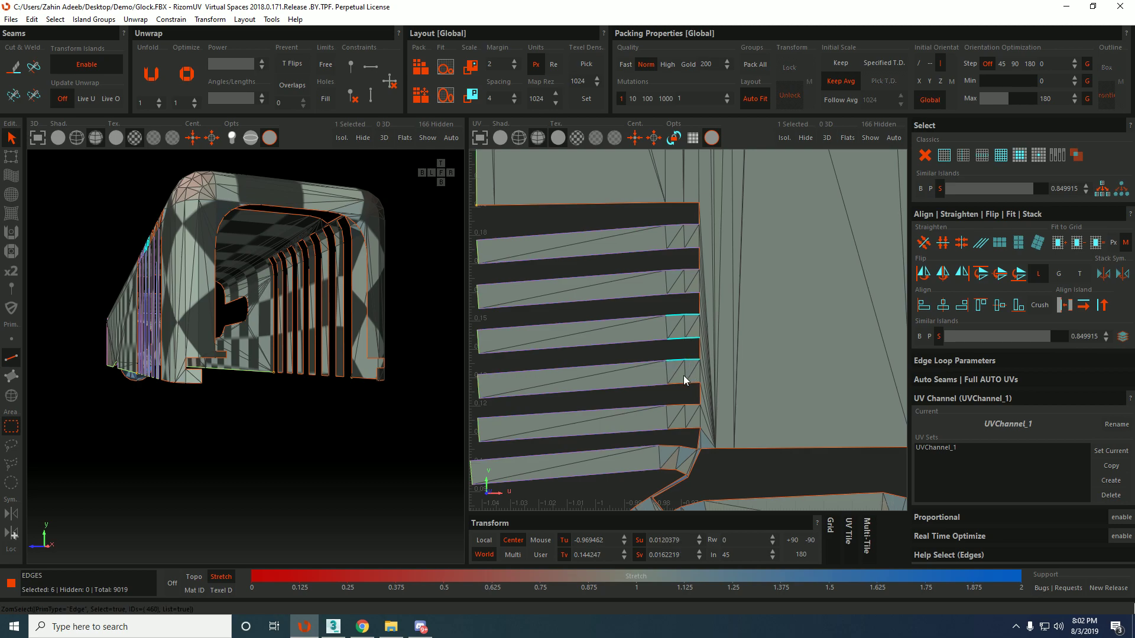
shift+click(685, 383)
shift+click(691, 404)
shift+click(679, 428)
Select the slide body island and optimize it repeatedly to straighten it along its constrained edges.
scroll(701, 432, down, 3)
key(F4)
click(748, 326)
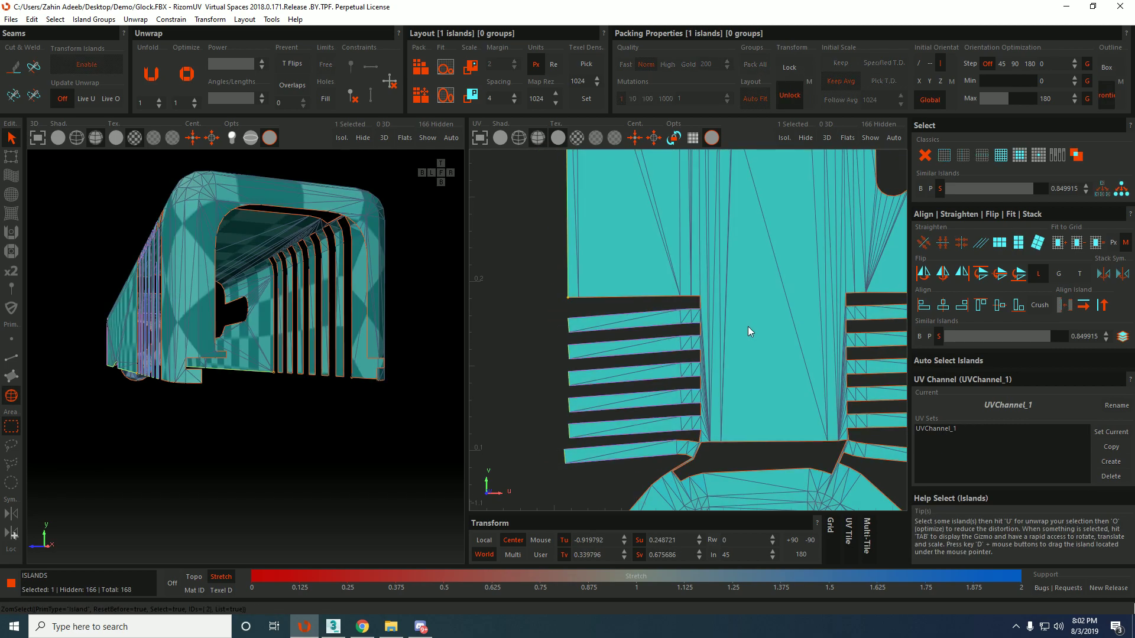
key(o)
key(o)
scroll(731, 368, down, 5)
middle_drag(819, 162, 785, 292)
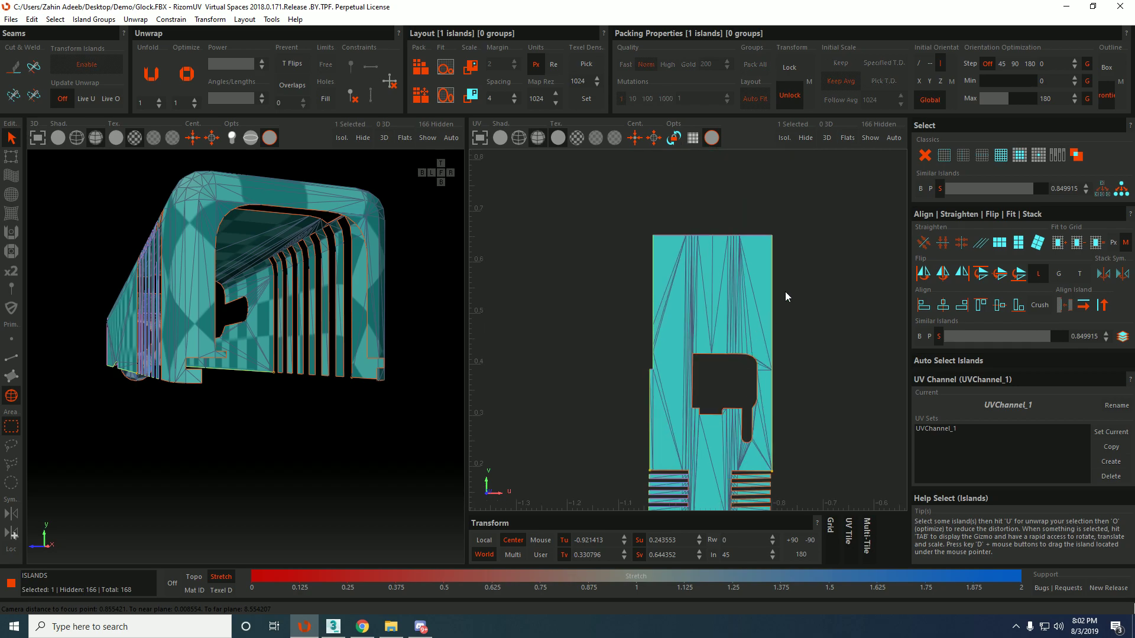
Constrain the long slide body edge directly above the right serration strips horizontally.
click(785, 293)
key(F2)
middle_drag(802, 428, 788, 280)
scroll(764, 359, up, 5)
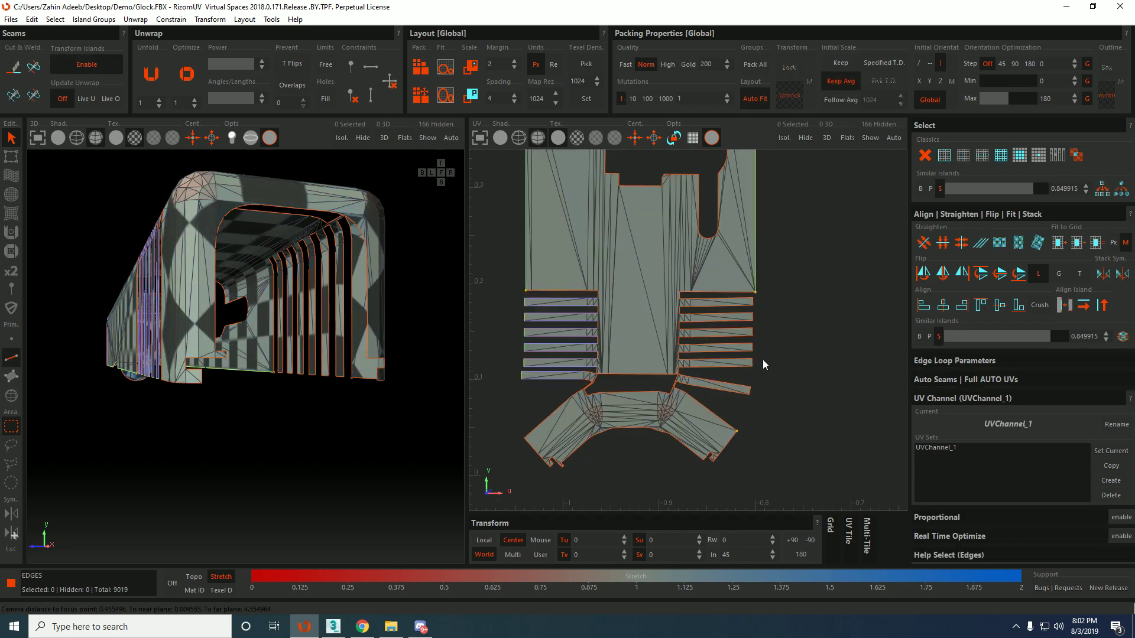
scroll(724, 310, up, 2)
click(740, 287)
key(w)
scroll(771, 289, up, 7)
scroll(752, 292, down, 3)
scroll(605, 305, down, 3)
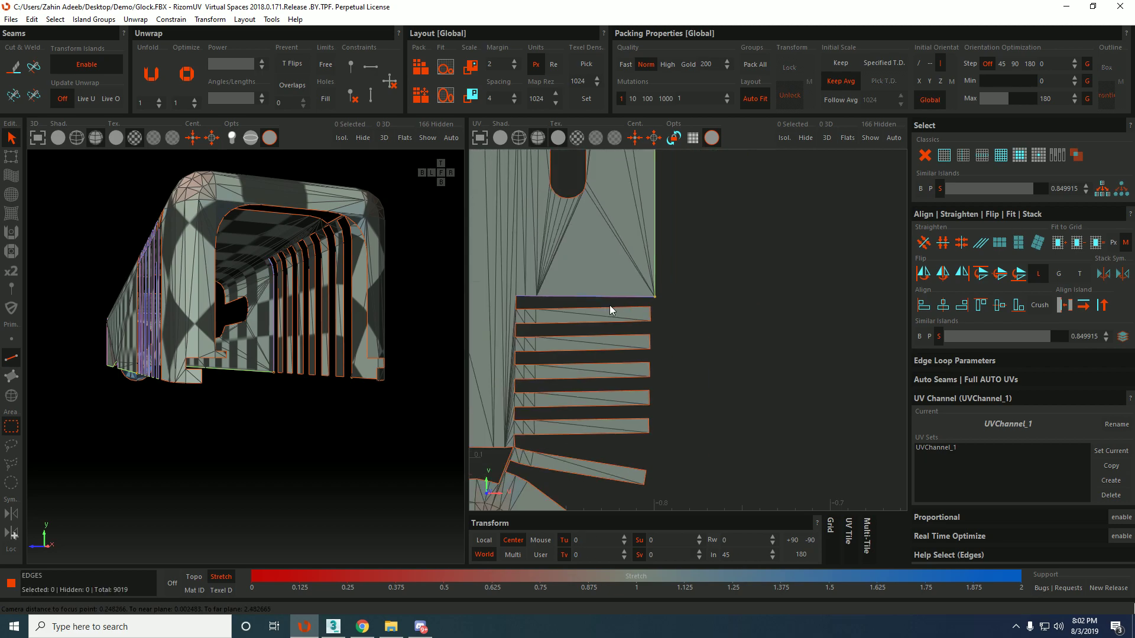
Constrain the top right serration strip's long upper edge horizontally and its short outer end edge vertically.
scroll(606, 306, up, 4)
scroll(662, 304, down, 3)
click(792, 302)
shift+click(792, 302)
key(w)
click(794, 311)
key(w)
Apply vertical constraints to the top right strip's lower edge and the short inner edges between the upper right strips.
click(779, 321)
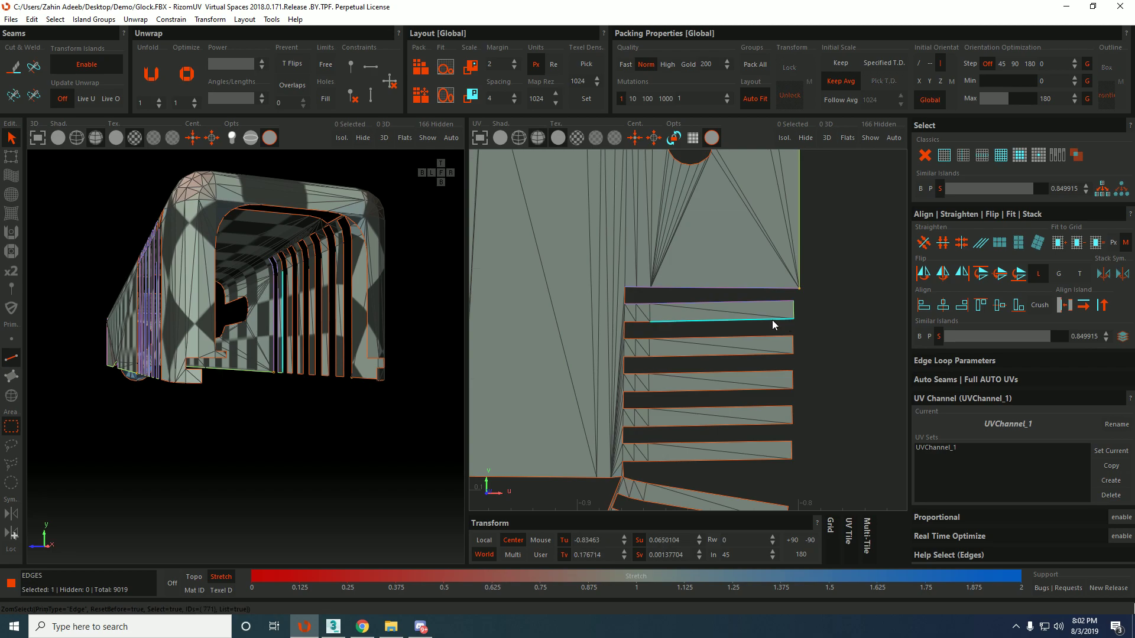
scroll(628, 327, up, 4)
key(w)
click(620, 327)
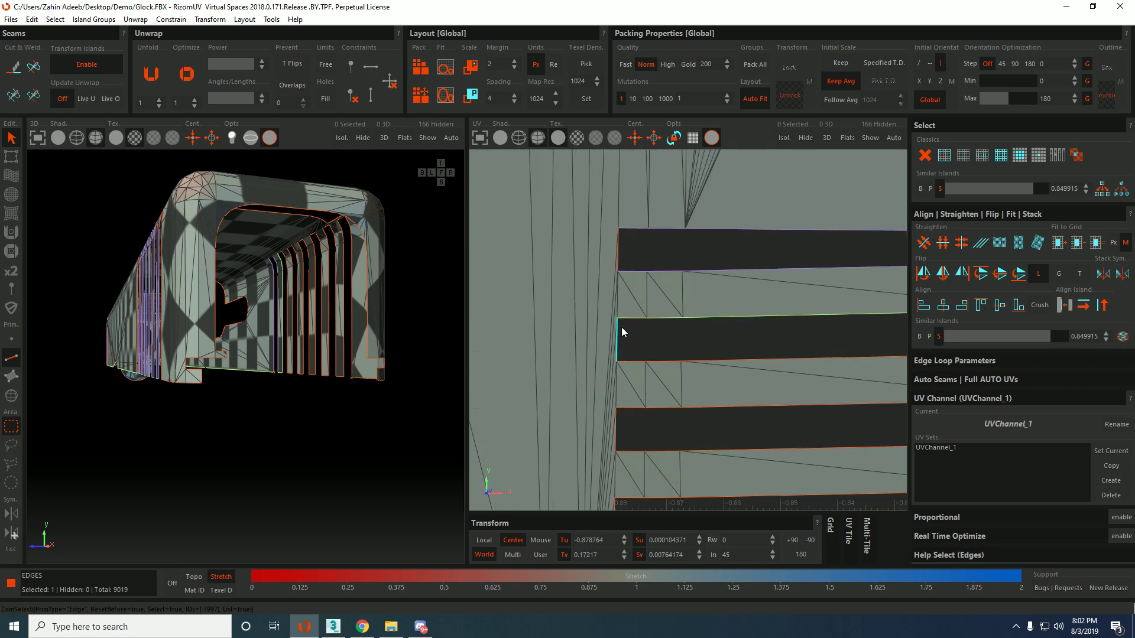
middle_drag(720, 347, 661, 364)
key(w)
click(570, 382)
scroll(607, 380, down, 4)
Constrain the second right strip's outer end vertically and change the top strip's long lower edge to a horizontal constraint.
key(w)
click(792, 385)
key(w)
click(581, 413)
click(605, 379)
click(588, 360)
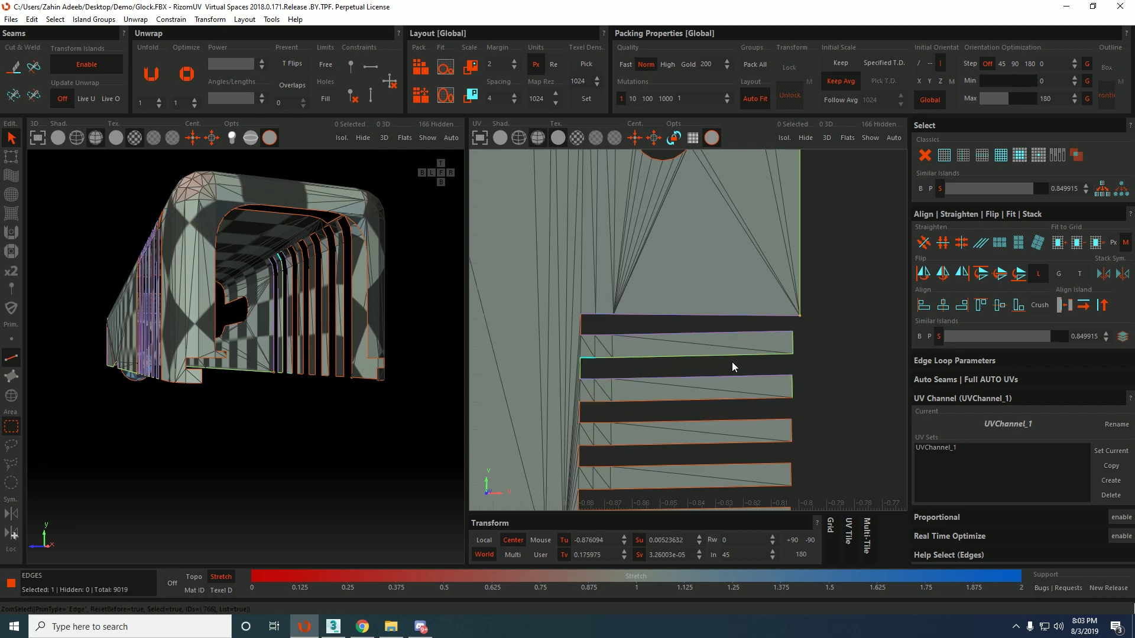
shift+click(773, 356)
key(shift+h)
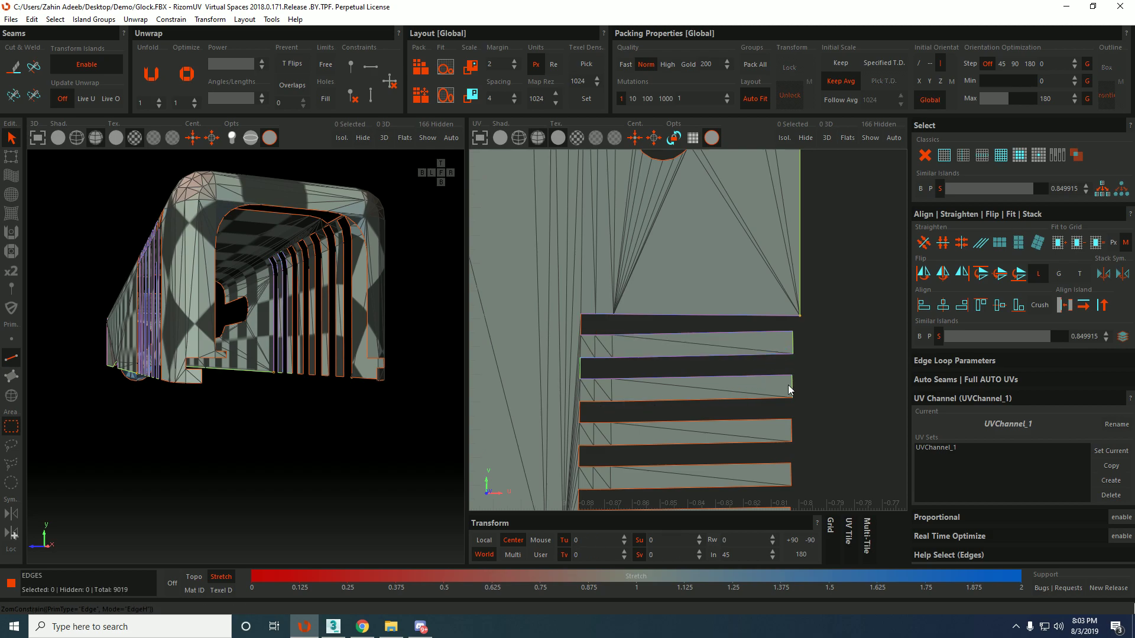
Constrain the second right strip's long lower edge and the third strip's long upper edge horizontally.
click(587, 405)
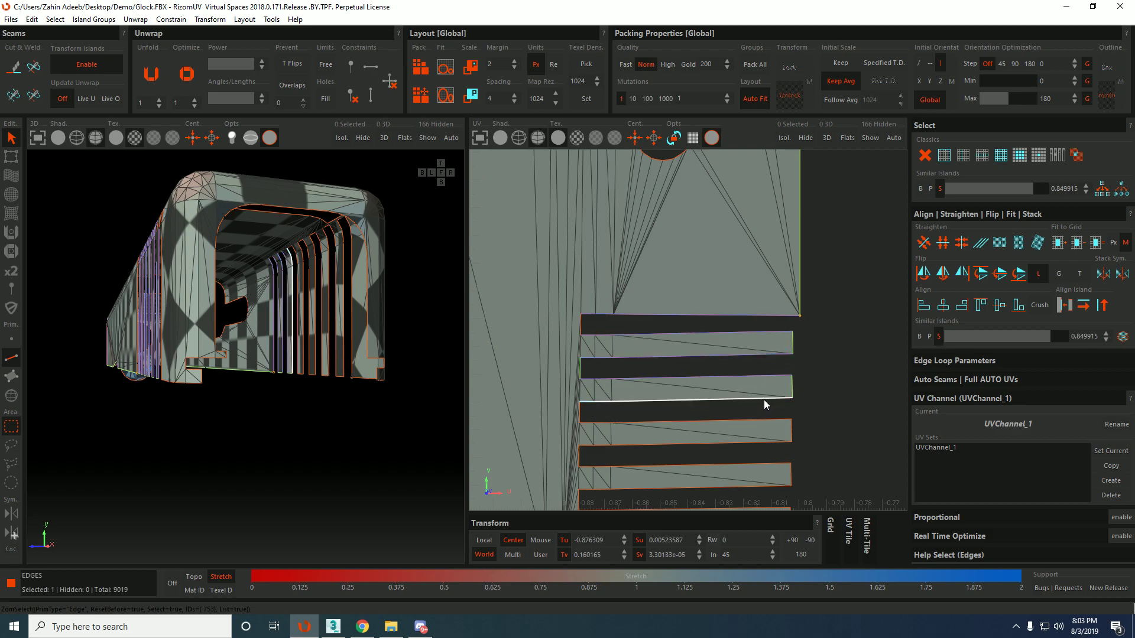
click(584, 419)
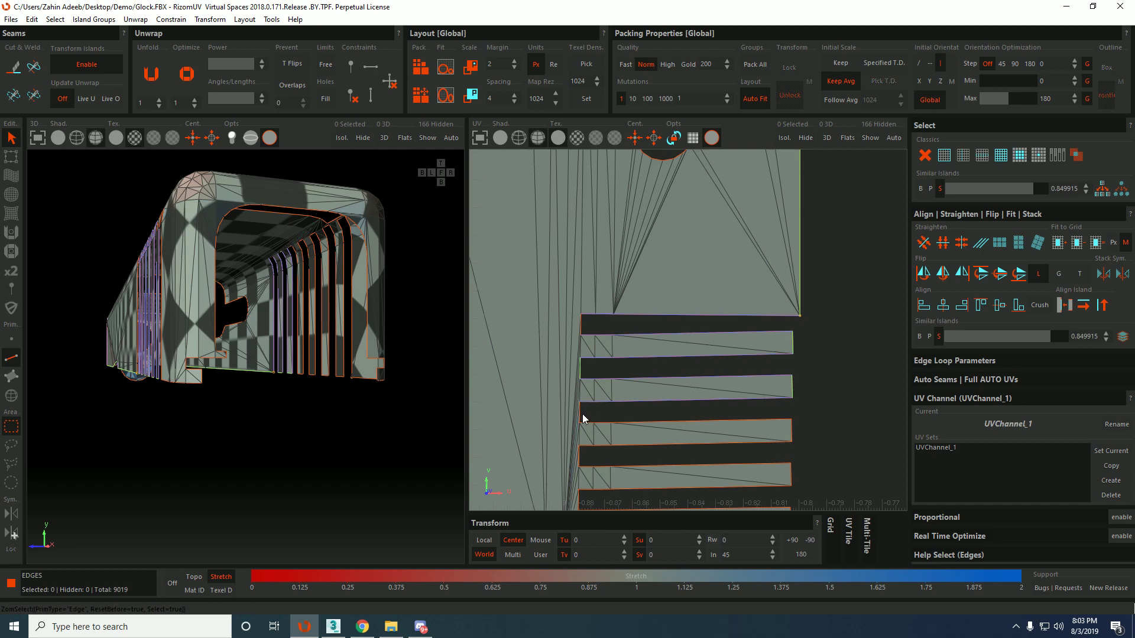
click(584, 422)
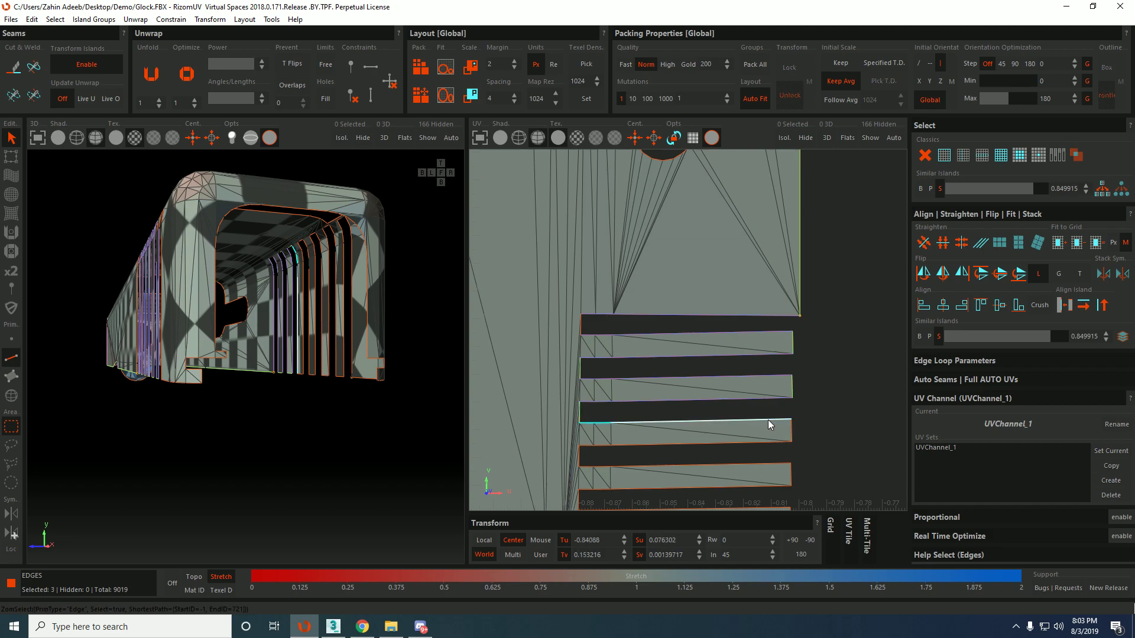
Constrain the fourth right strip's long edges horizontally, and its outer end and the inner edge above it vertically.
click(615, 451)
click(581, 448)
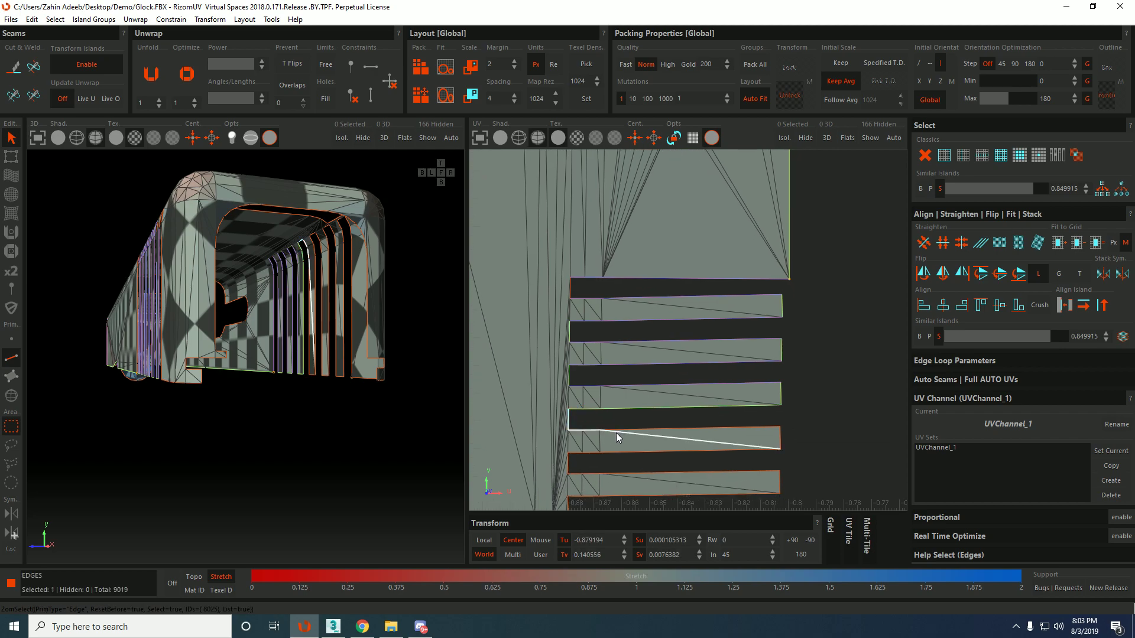
click(761, 430)
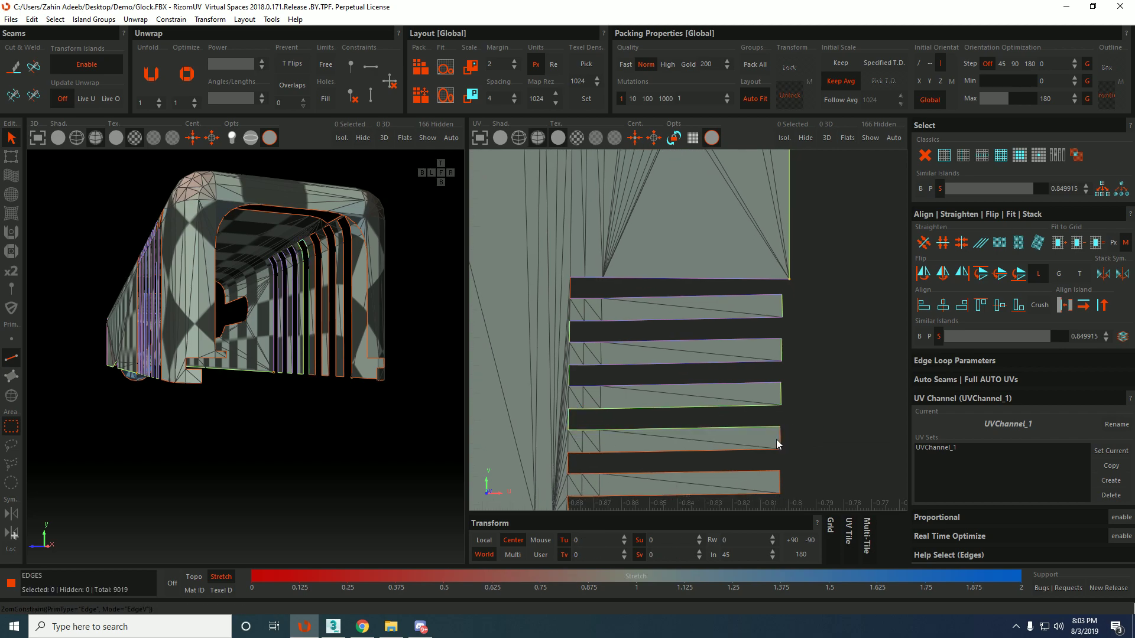
click(780, 438)
click(576, 456)
Constrain the fifth right strip's long edges horizontally and its outer end edge vertically.
click(571, 470)
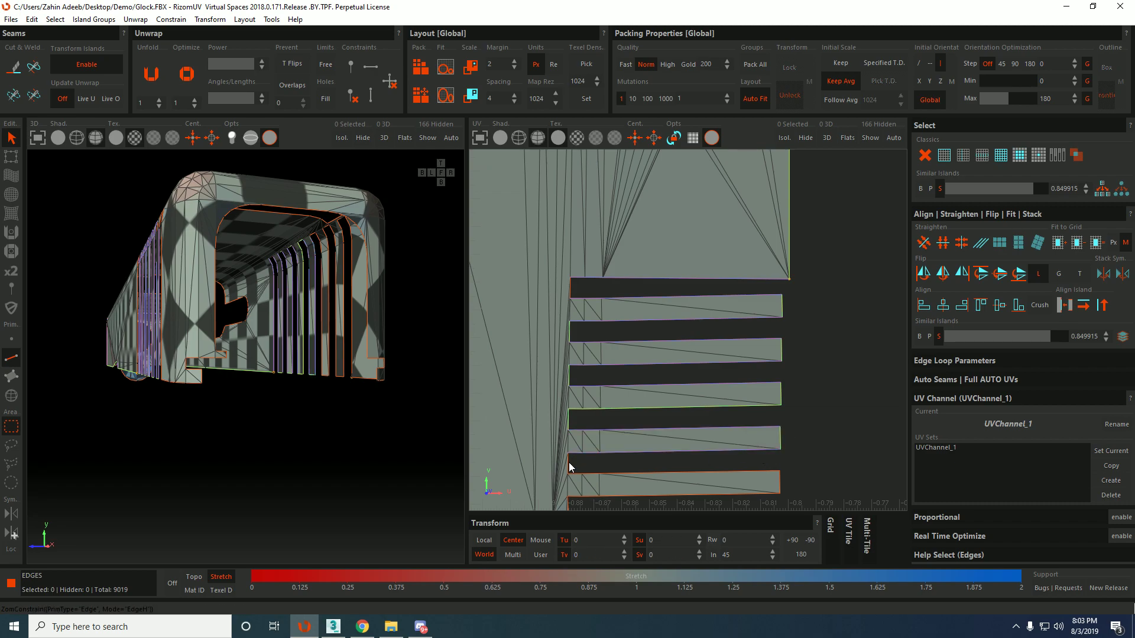
shift+click(743, 472)
key(shift+h)
click(781, 482)
middle_drag(778, 487, 783, 391)
key(shift+v)
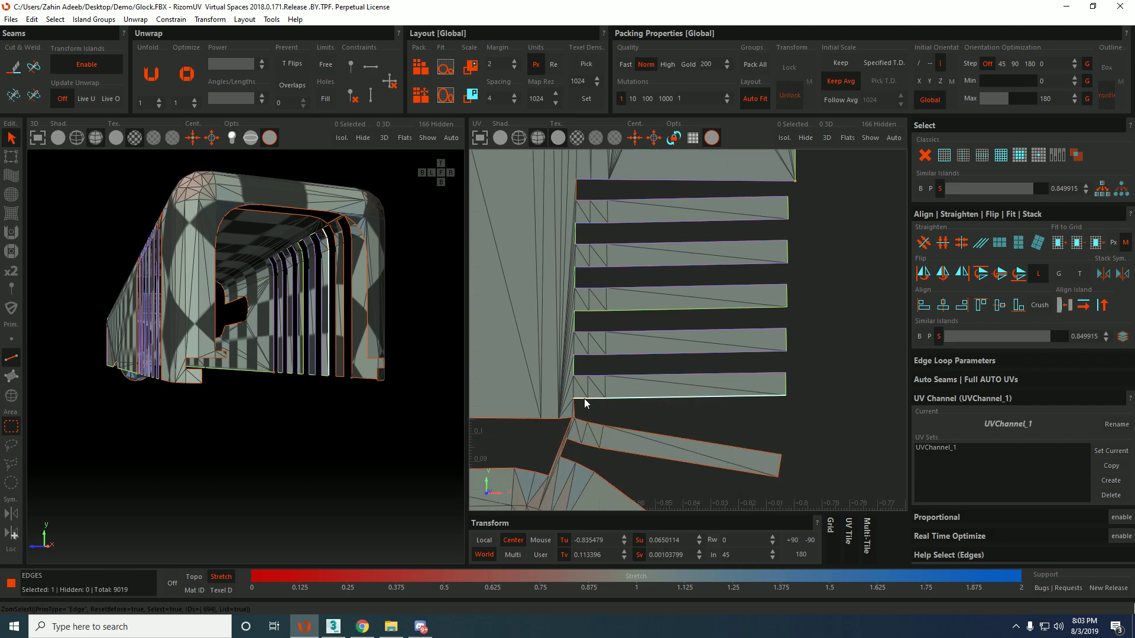
scroll(615, 398, down, 1)
scroll(597, 389, down, 1)
Try to optimize the slide body island along its new constraints, undoing the result.
key(F4)
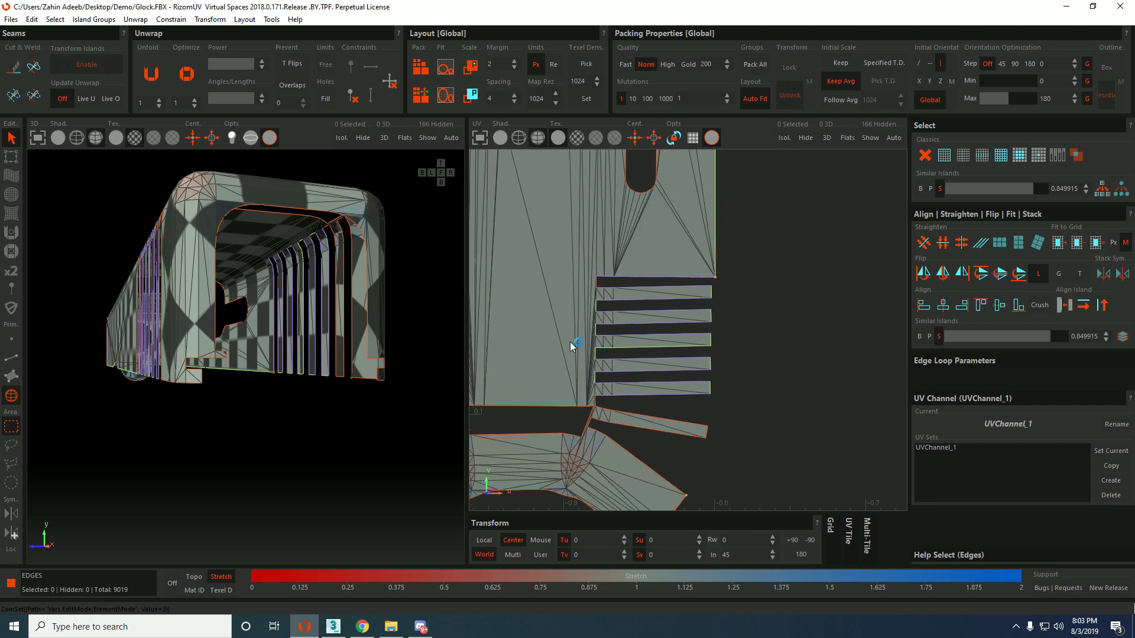
click(570, 343)
key(o)
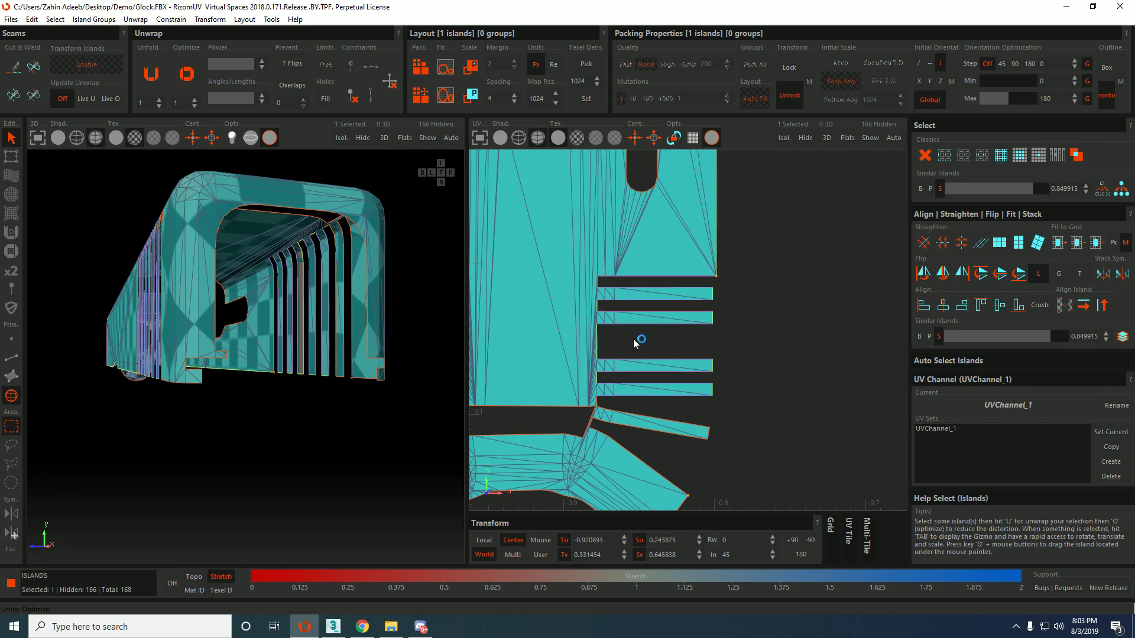
click(612, 340)
Change the constraint on the third right strip's long lower edge to horizontal.
scroll(603, 340, up, 2)
key(F2)
click(595, 360)
key(s)
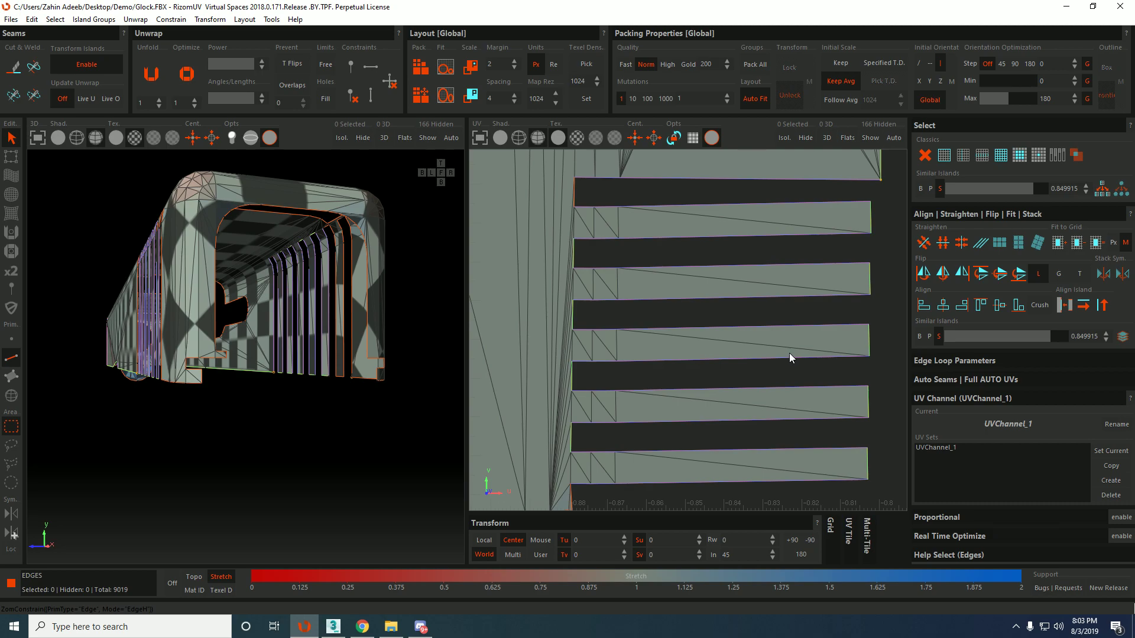
Select the slide body island and optimize it to straighten the right serration strips.
scroll(791, 354, down, 3)
key(F4)
click(689, 325)
key(o)
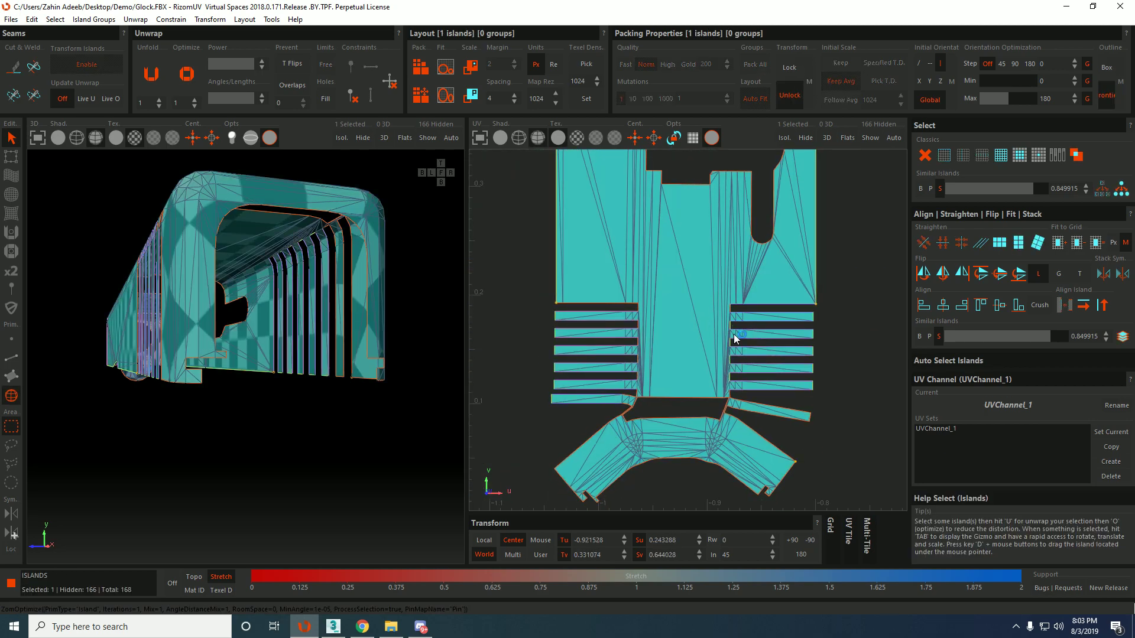
scroll(716, 339, down, 2)
scroll(716, 339, up, 3)
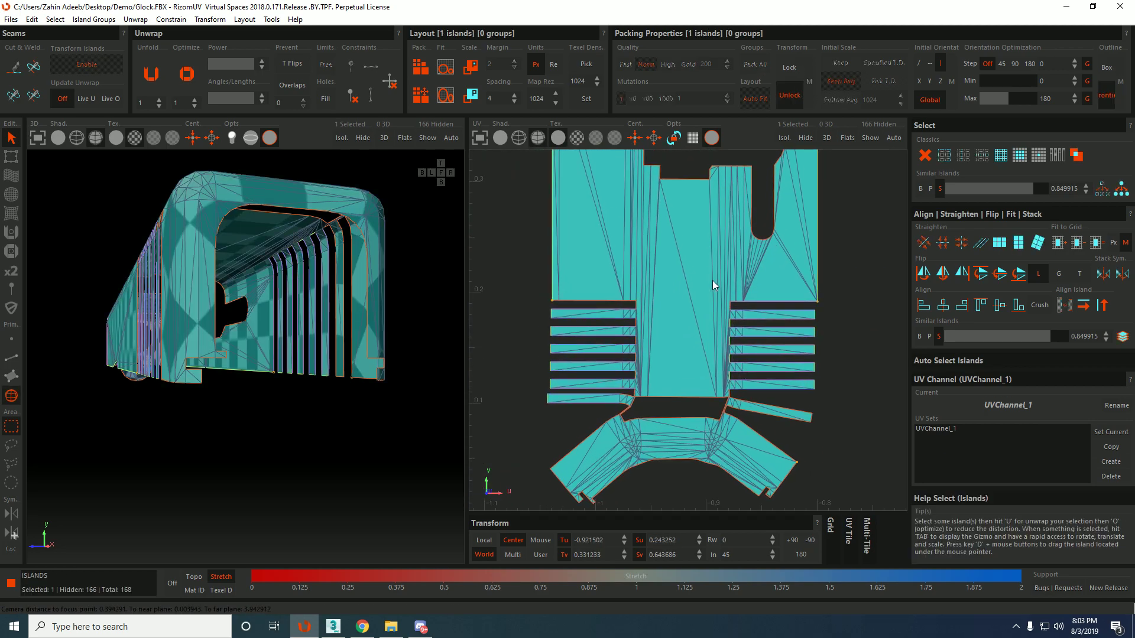
middle_drag(716, 290, 730, 414)
scroll(707, 314, down, 4)
middle_drag(750, 302, 741, 397)
scroll(624, 310, up, 8)
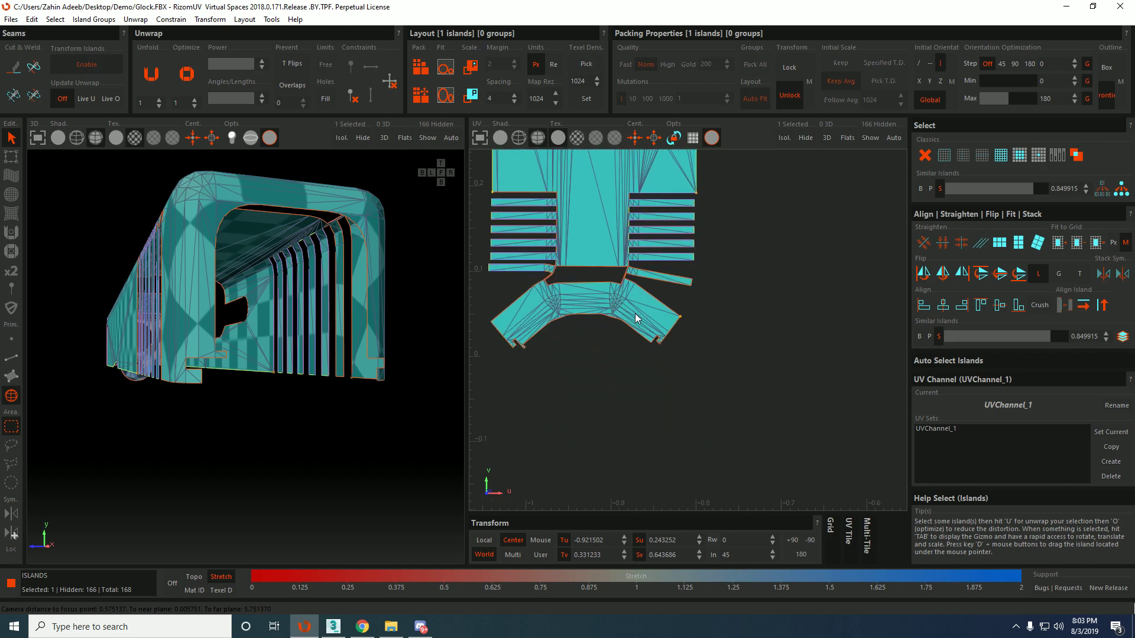
scroll(685, 292, up, 4)
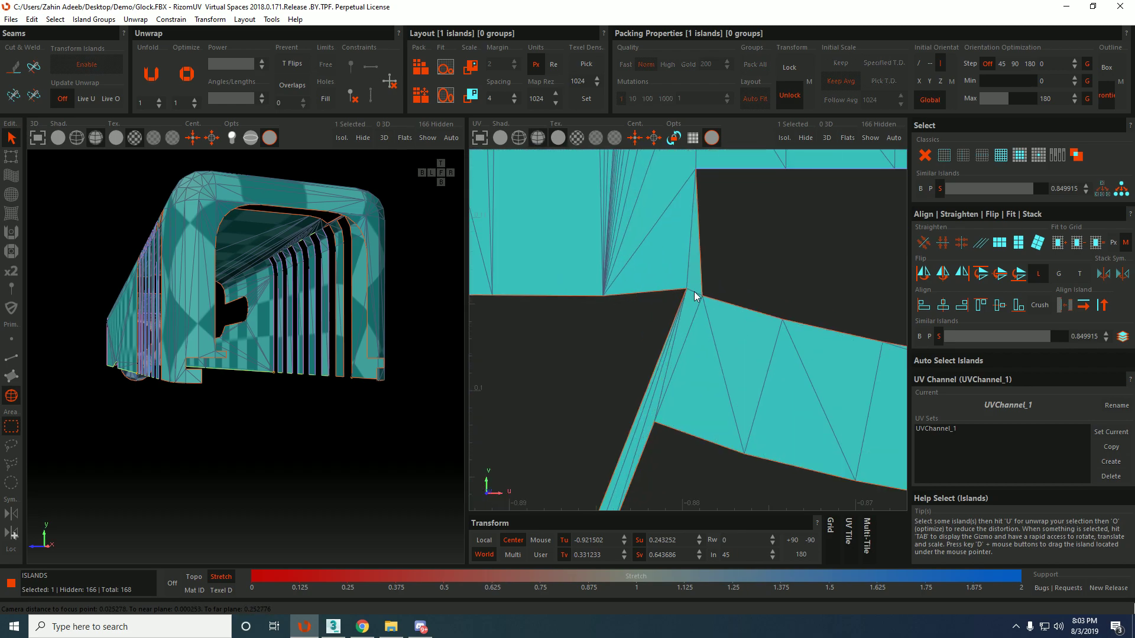
key(F2)
click(697, 292)
scroll(680, 294, down, 2)
scroll(684, 297, down, 3)
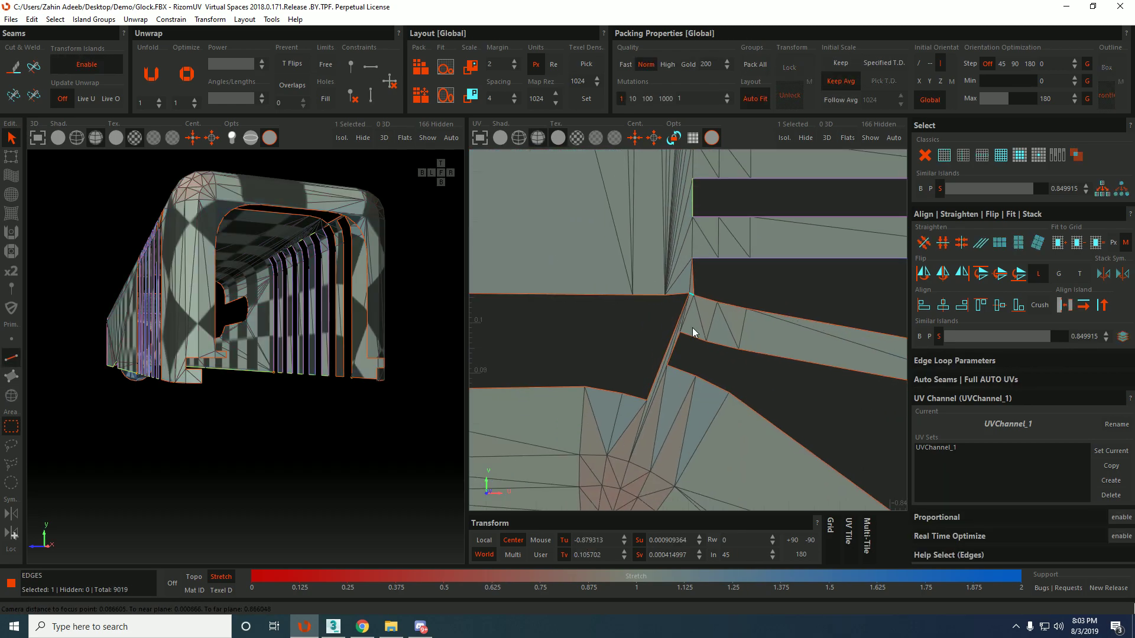
click(682, 309)
middle_drag(691, 310, 845, 308)
middle_drag(546, 326, 697, 322)
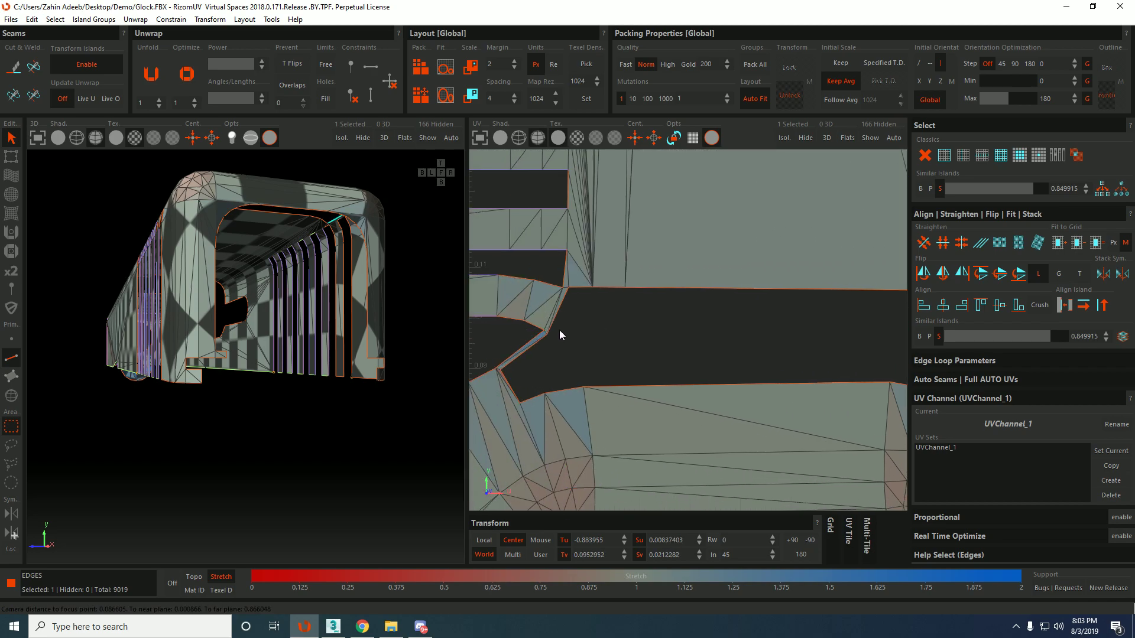
Select the short inner edges between the left serration strips together with the slanted edges joining them to the front section.
click(565, 268)
ctrl+click(565, 200)
scroll(579, 189, down, 3)
middle_drag(589, 189, 595, 278)
ctrl+click(595, 285)
ctrl+click(596, 237)
ctrl+click(596, 185)
ctrl+click(589, 409)
ctrl+click(573, 430)
ctrl+click(565, 433)
middle_drag(566, 432, 671, 294)
shift+click(536, 393)
scroll(673, 338, down, 4)
scroll(771, 315, up, 4)
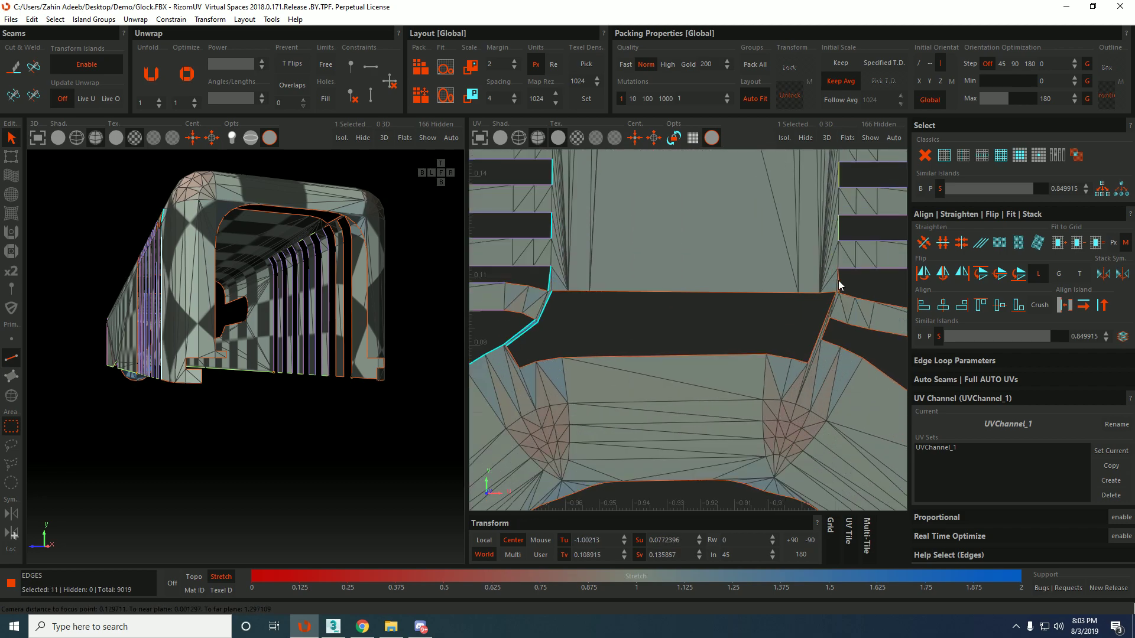
Add the matching inner and slanted edges at the lowest right strip to the selection and constrain them all vertically.
shift+click(829, 320)
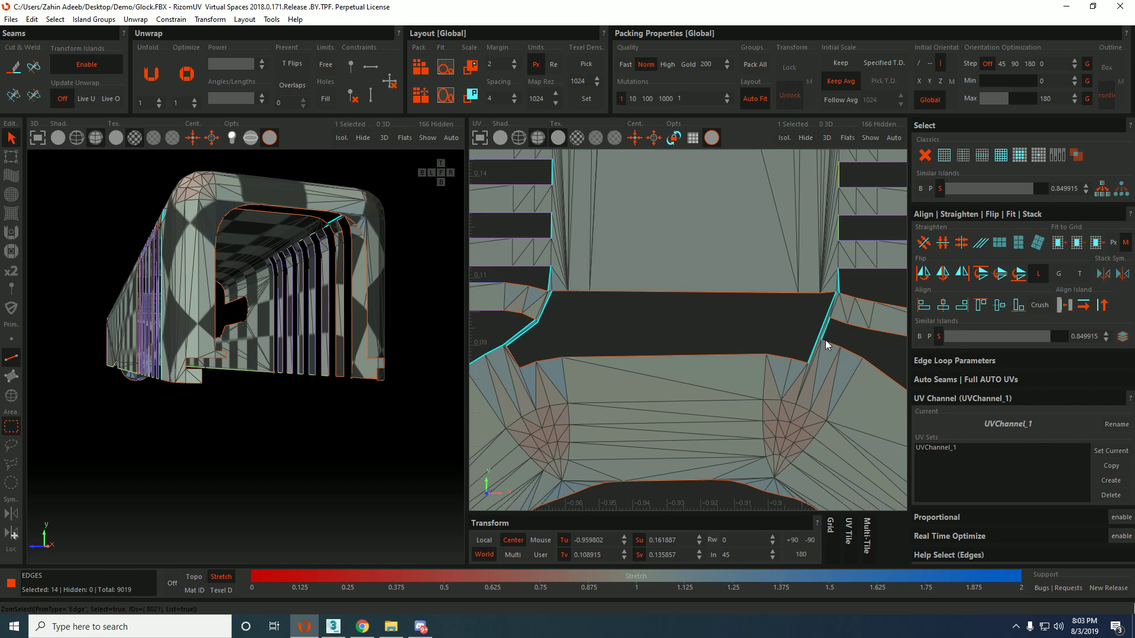
middle_drag(827, 345, 732, 349)
click(738, 335)
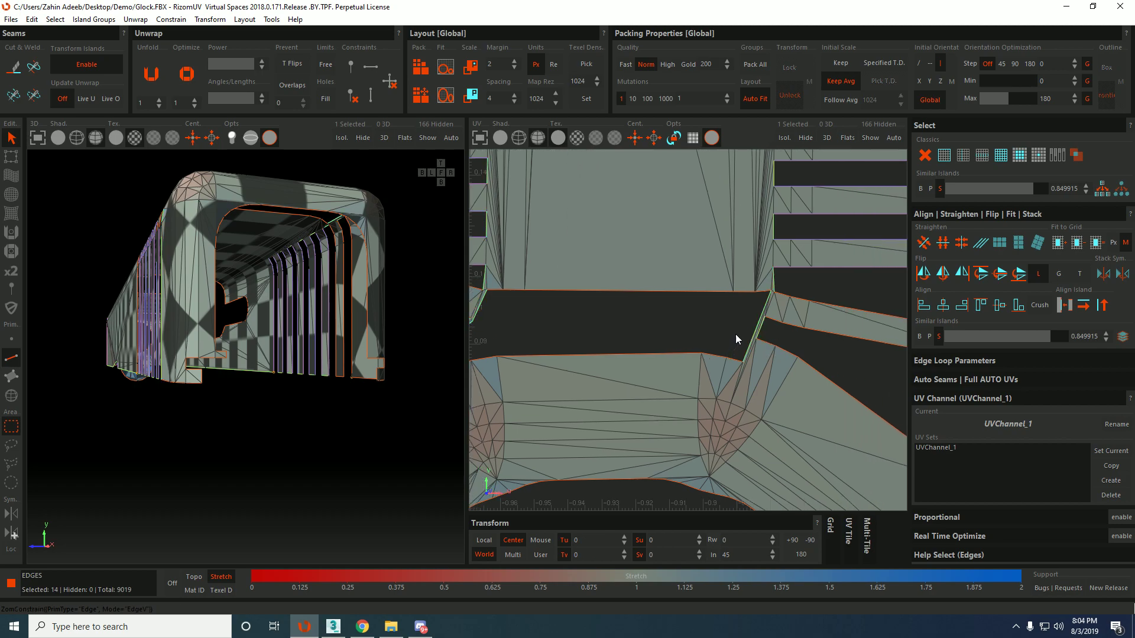
Constrain the outer side edges of the angled front section vertically and optimize the slide body island.
scroll(765, 353, down, 2)
click(766, 352)
click(849, 404)
scroll(849, 404, down, 5)
click(828, 389)
key(F4)
click(796, 402)
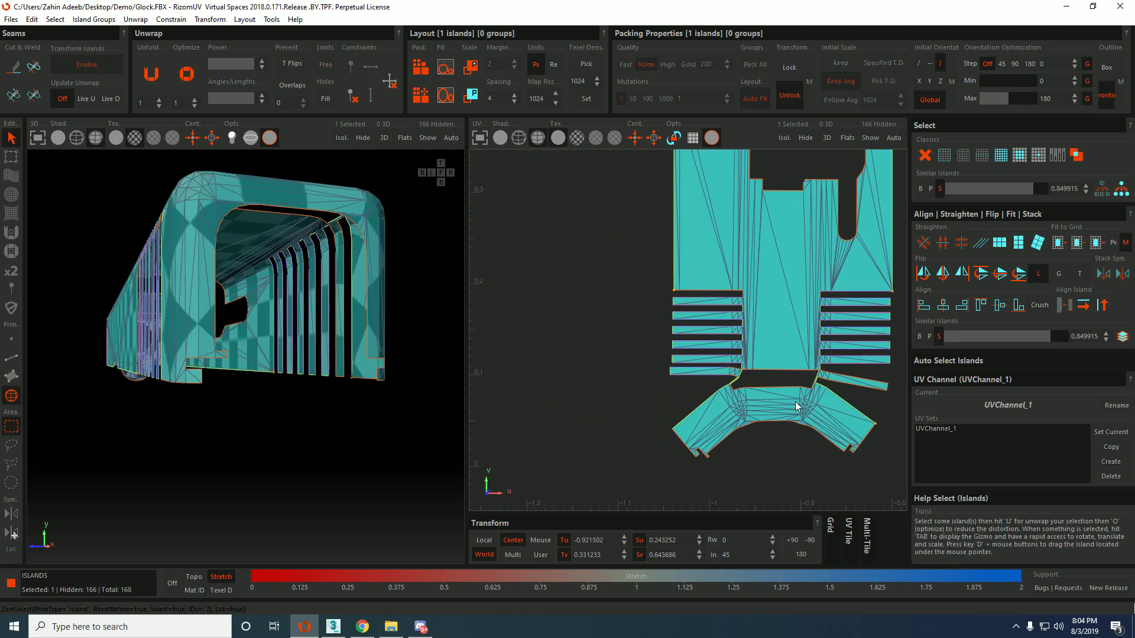
key(o)
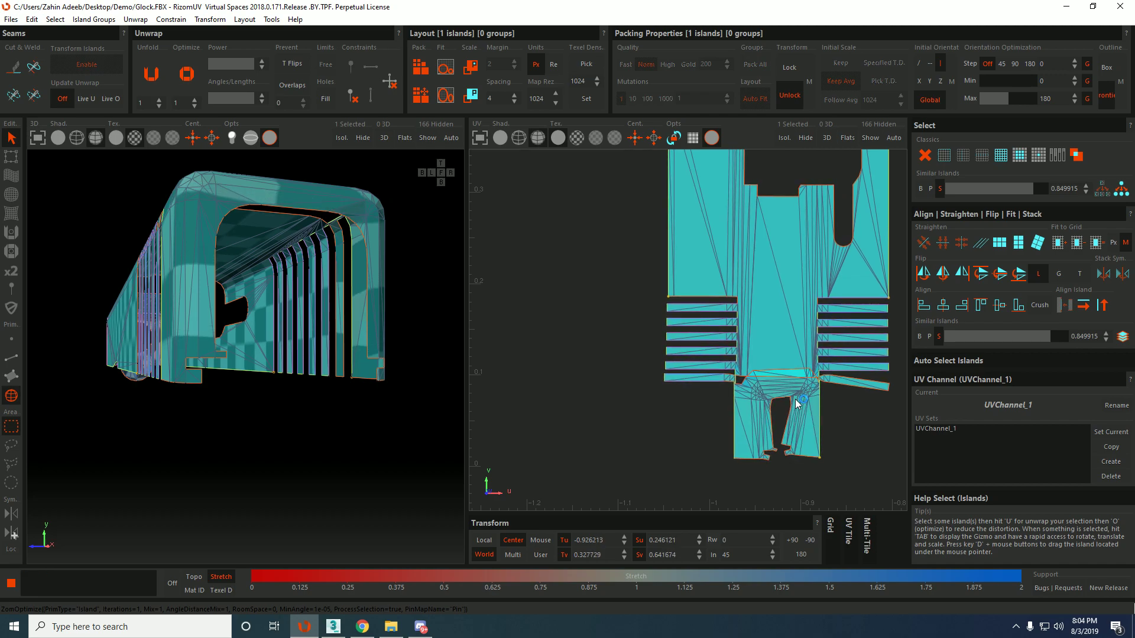
Select the tiny edge joining the slide body to the front section beside the lowest left strip and cut it.
scroll(795, 400, up, 3)
key(F2)
scroll(671, 328, up, 4)
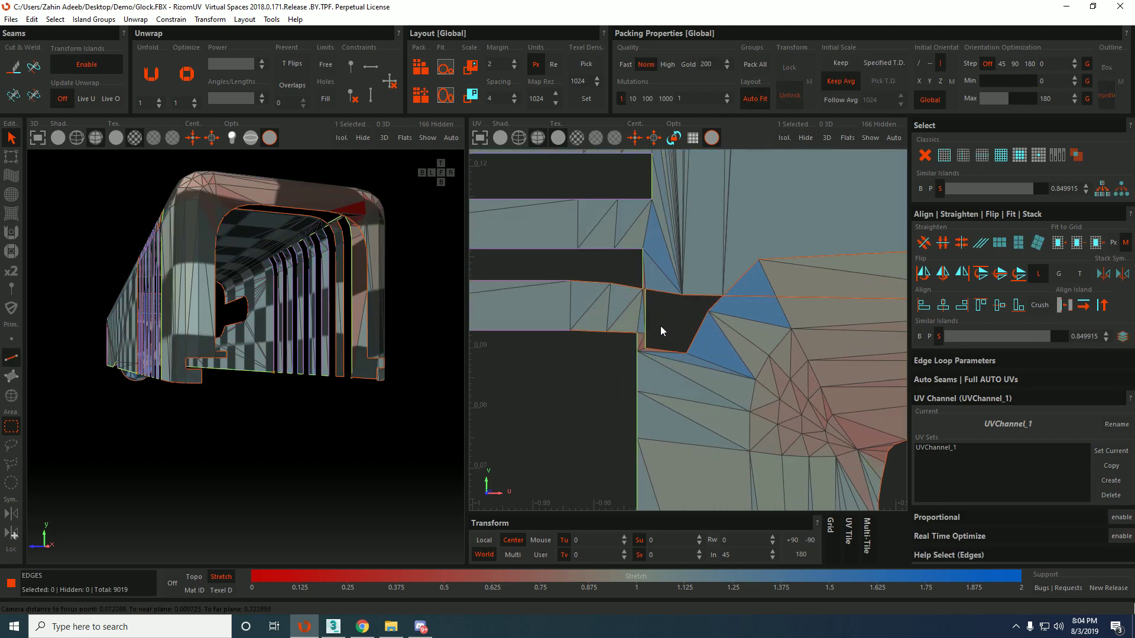
scroll(644, 292, up, 4)
click(644, 282)
scroll(680, 295, down, 4)
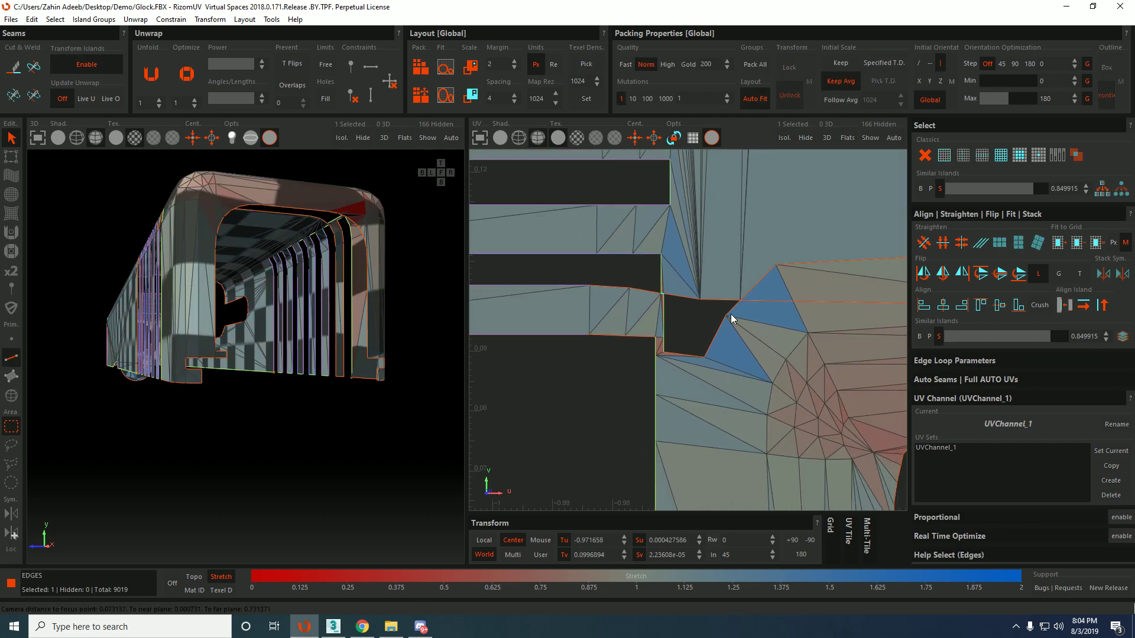
Examine the narrow joins between the slide body and the overlapping front section at both corners.
scroll(747, 313, up, 5)
scroll(830, 373, up, 3)
click(818, 470)
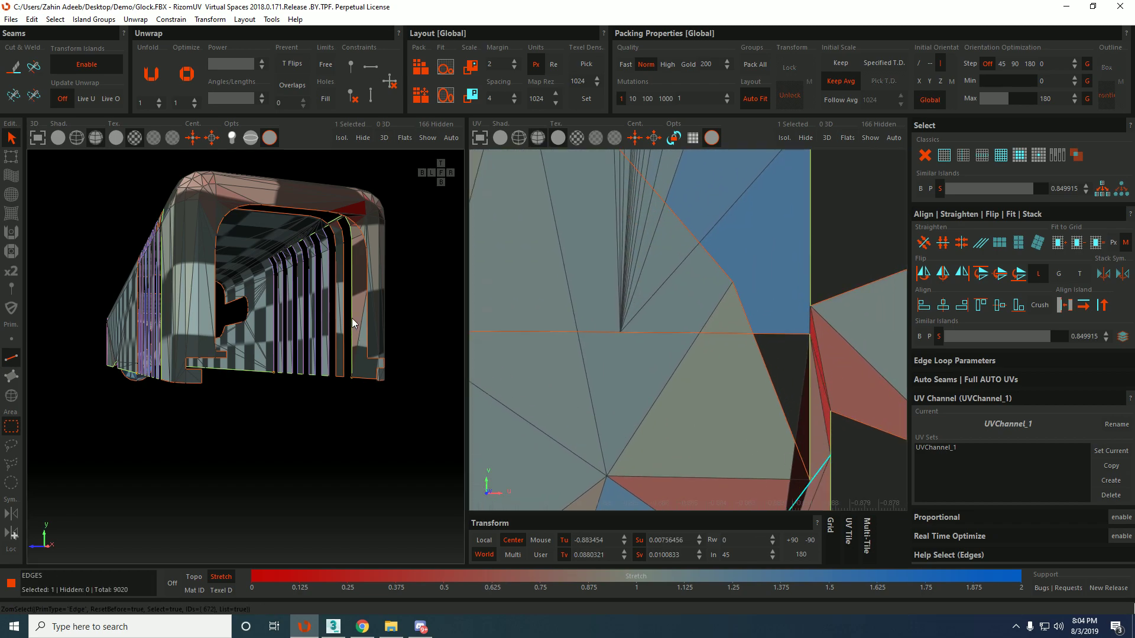
key(F4)
scroll(679, 362, down, 5)
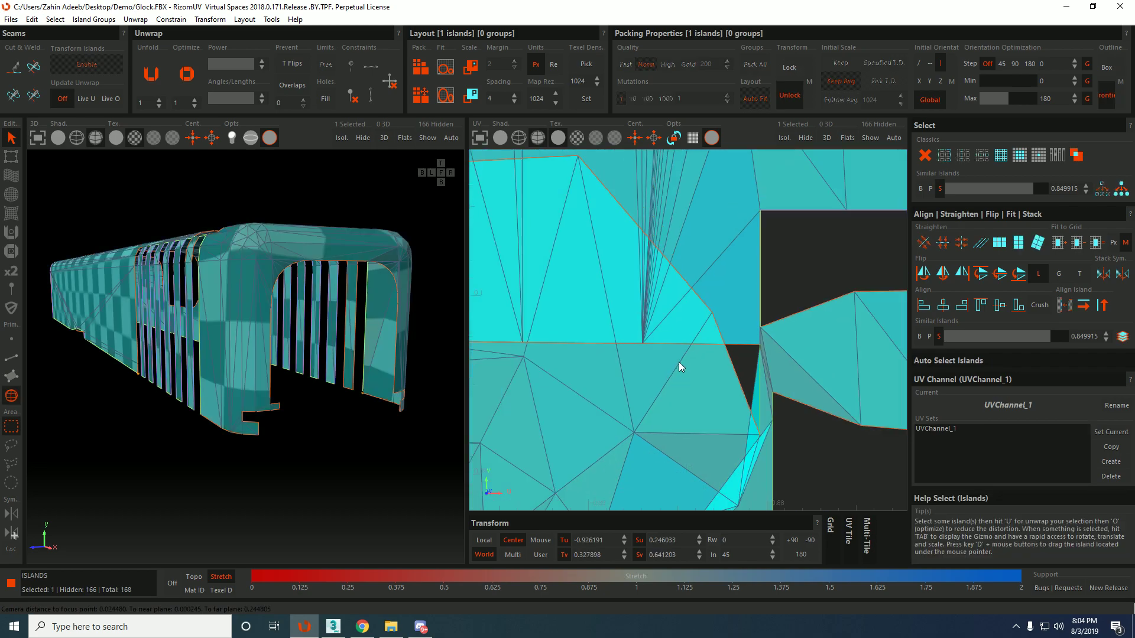
middle_drag(622, 371, 736, 322)
scroll(736, 322, down, 3)
middle_drag(516, 327, 573, 304)
key(F2)
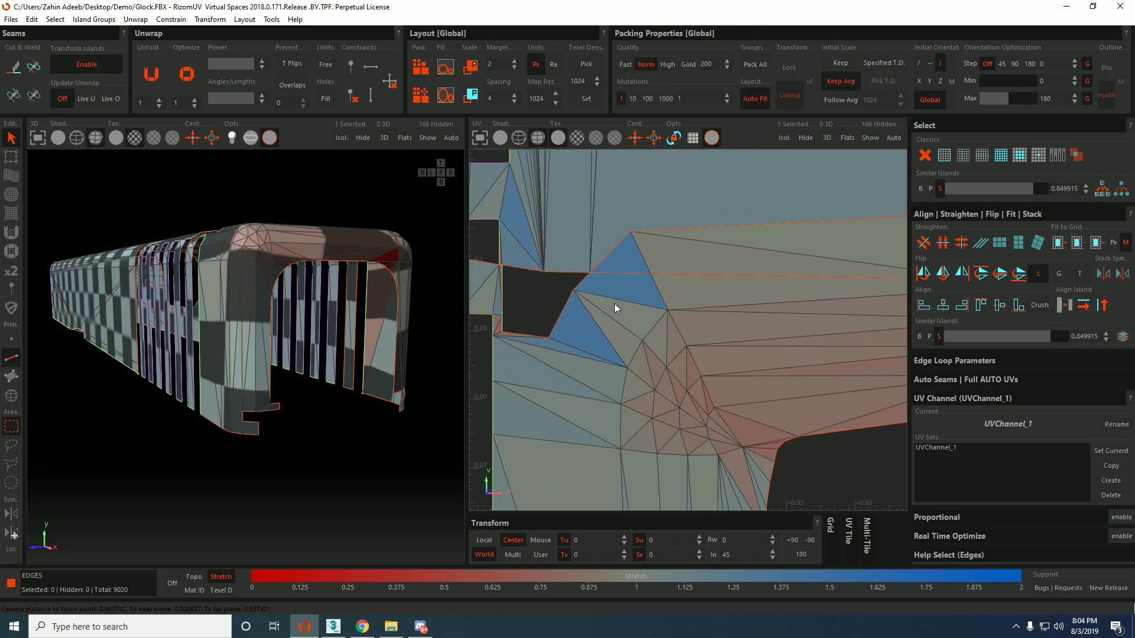
click(499, 267)
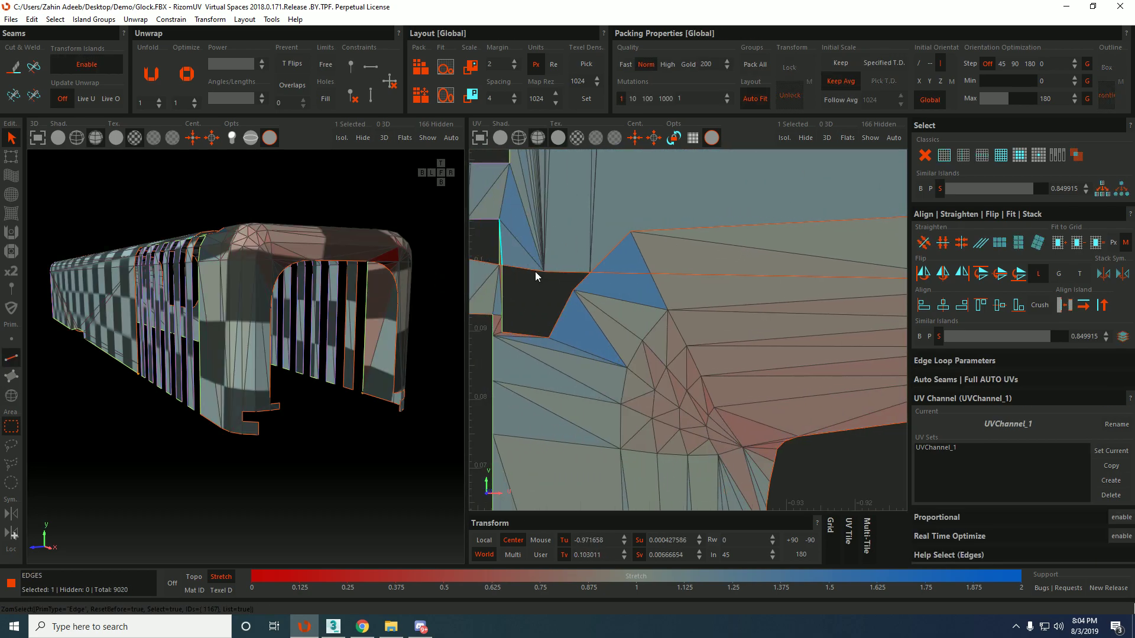
Select the tiny edge at the right corner joining the slide body to the front section and cut it.
scroll(531, 269, up, 5)
key(f)
alt+drag(340, 247, 369, 322)
scroll(293, 302, down, 8)
scroll(369, 323, up, 5)
click(327, 408)
scroll(776, 314, down, 4)
alt+middle_drag(875, 308, 630, 278)
scroll(630, 278, down, 3)
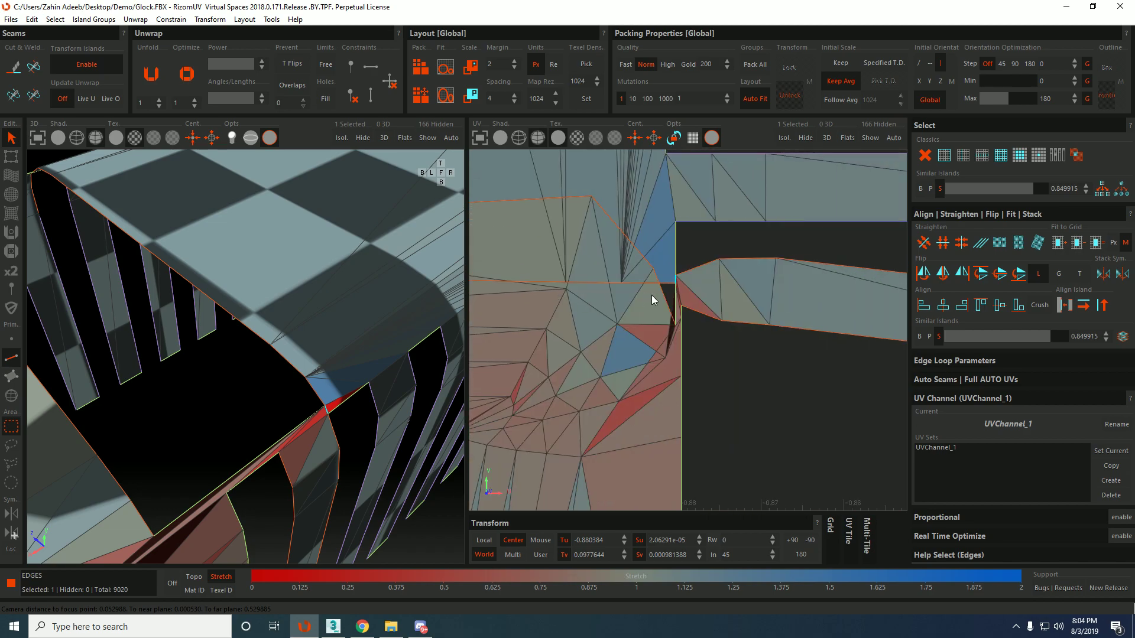
Return to island selection and undo the last change to the slide islands.
key(F4)
scroll(659, 318, down, 4)
right_drag(648, 330, 757, 340)
key(ctrl+z)
scroll(756, 339, down, 3)
scroll(706, 342, up, 3)
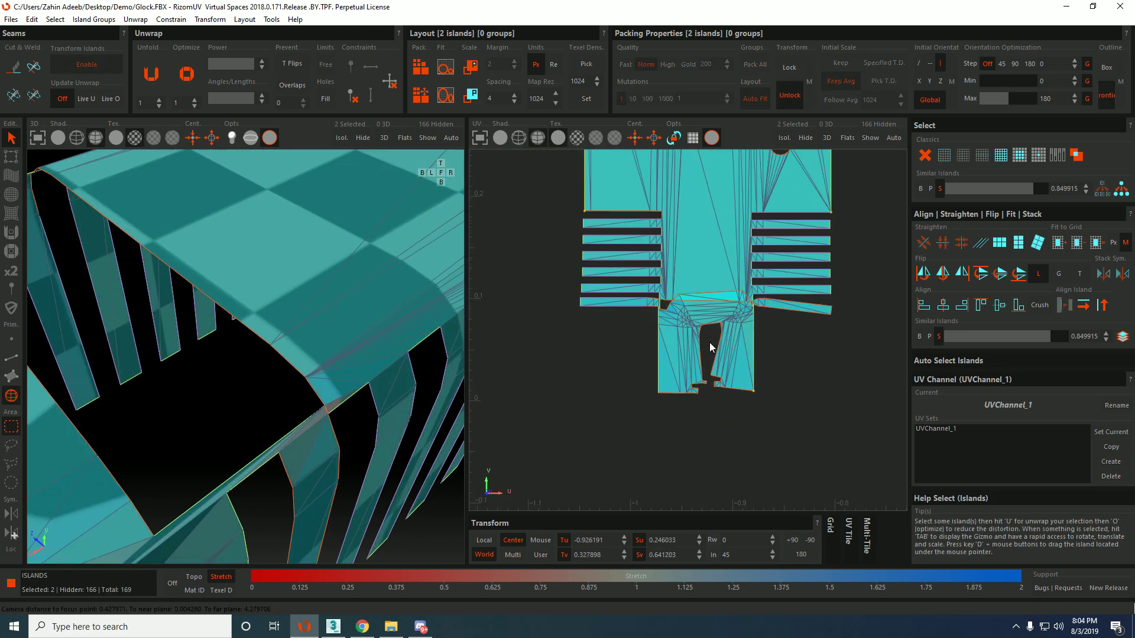
Move the slide's front-section island away from the slide body, then unfold and optimize it.
click(706, 343)
drag(739, 337, 587, 345)
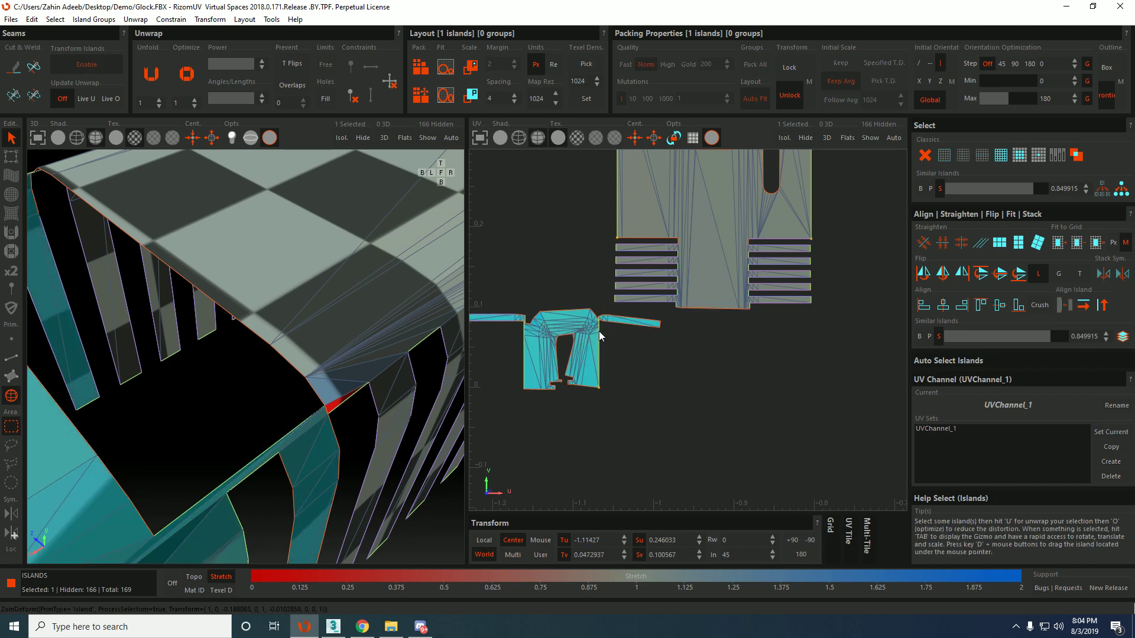
key(u)
key(k)
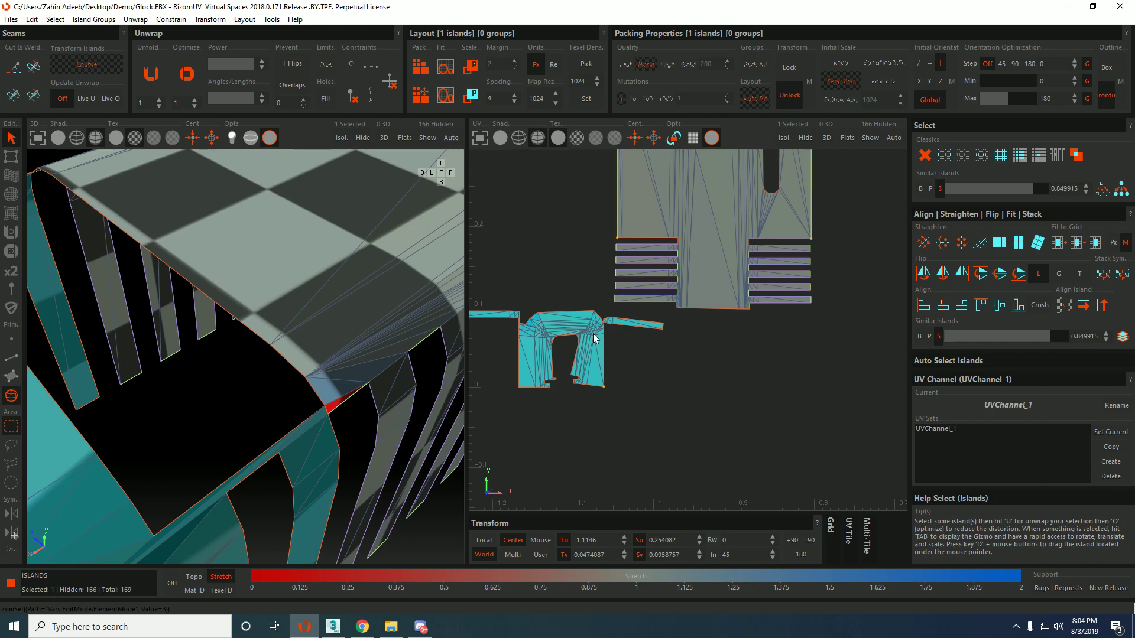
key(o)
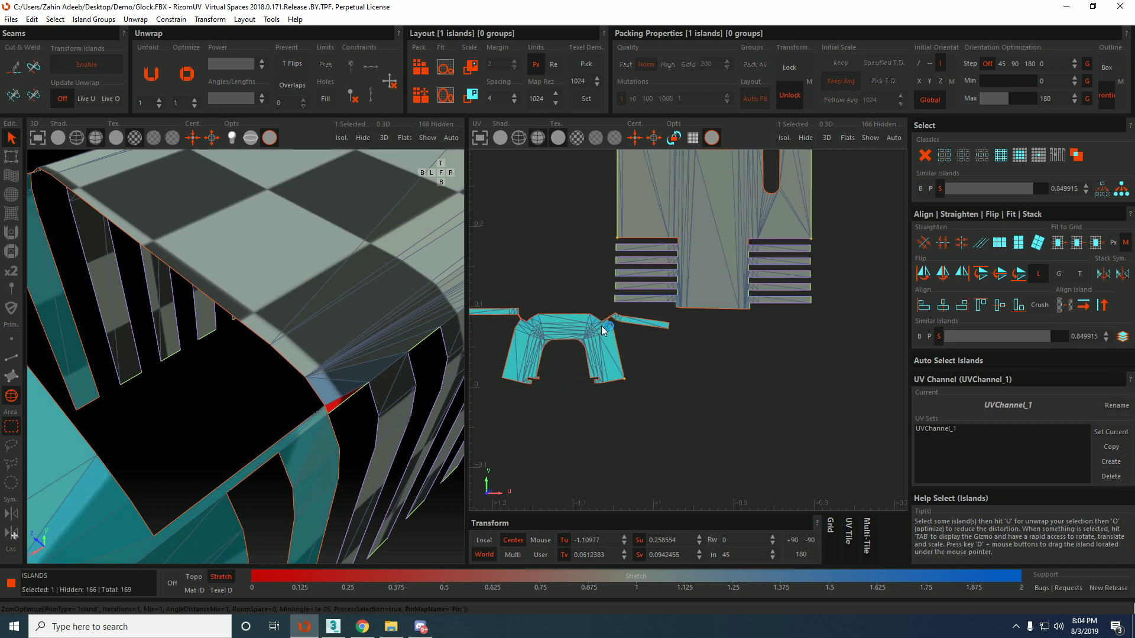
Move the unfolded front-section island farther out into empty UV space, clear of the slide body.
scroll(602, 331, up, 5)
scroll(594, 329, down, 7)
drag(595, 328, 484, 176)
middle_drag(484, 177, 679, 271)
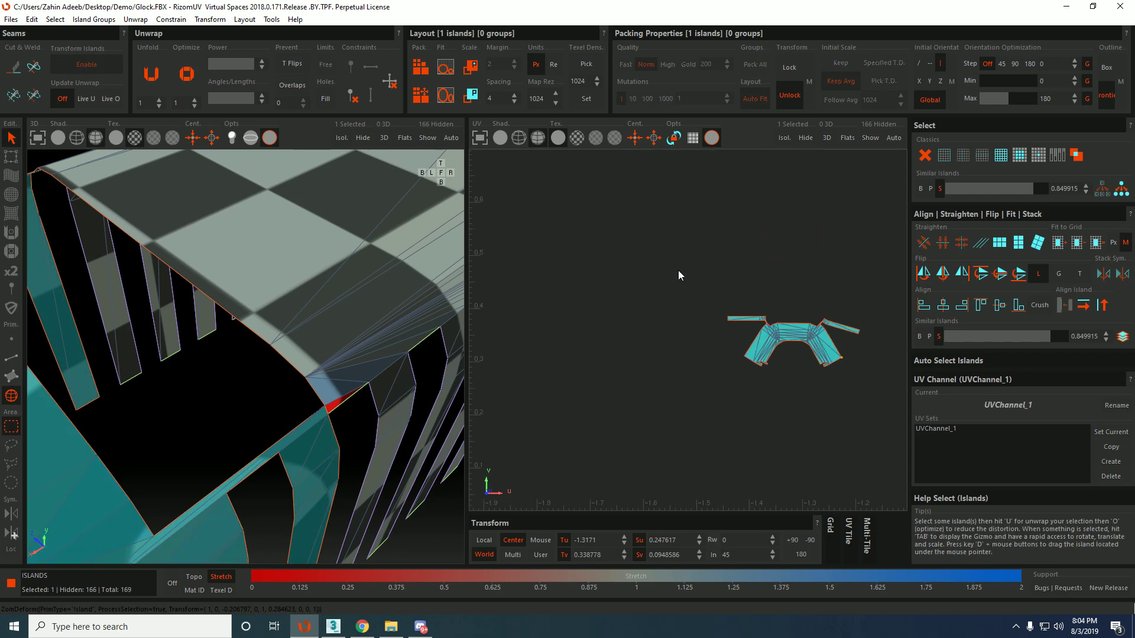
scroll(804, 343, up, 5)
middle_drag(846, 352, 722, 292)
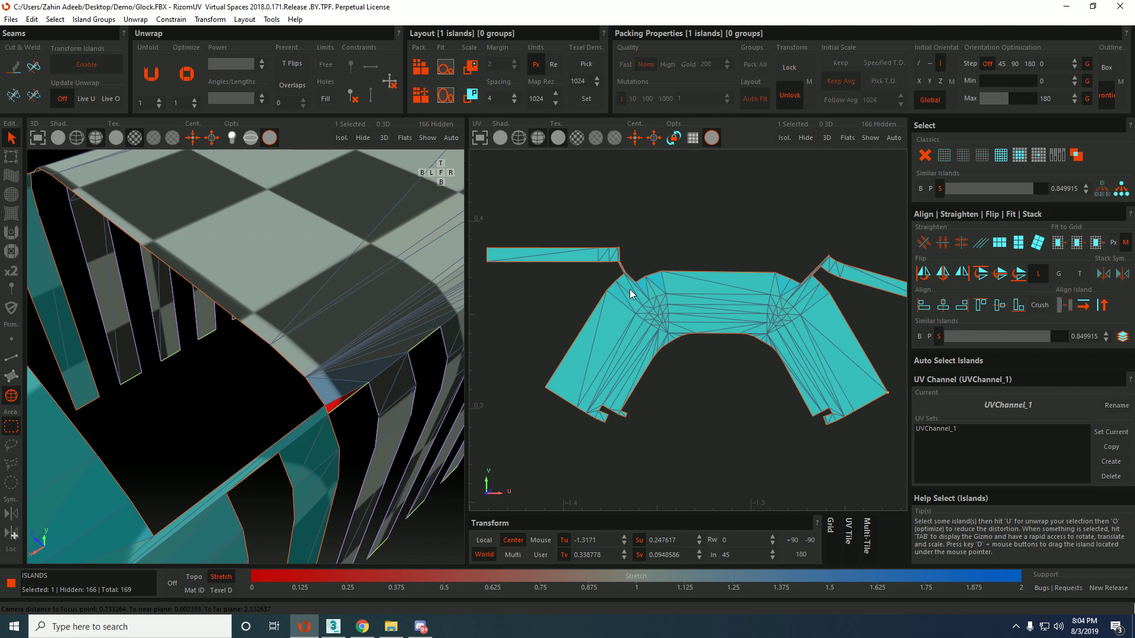
Constrain the left strip's long edges and the left leg's outer edge horizontally on the front-section island.
key(F2)
click(513, 248)
click(576, 335)
click(556, 275)
click(518, 262)
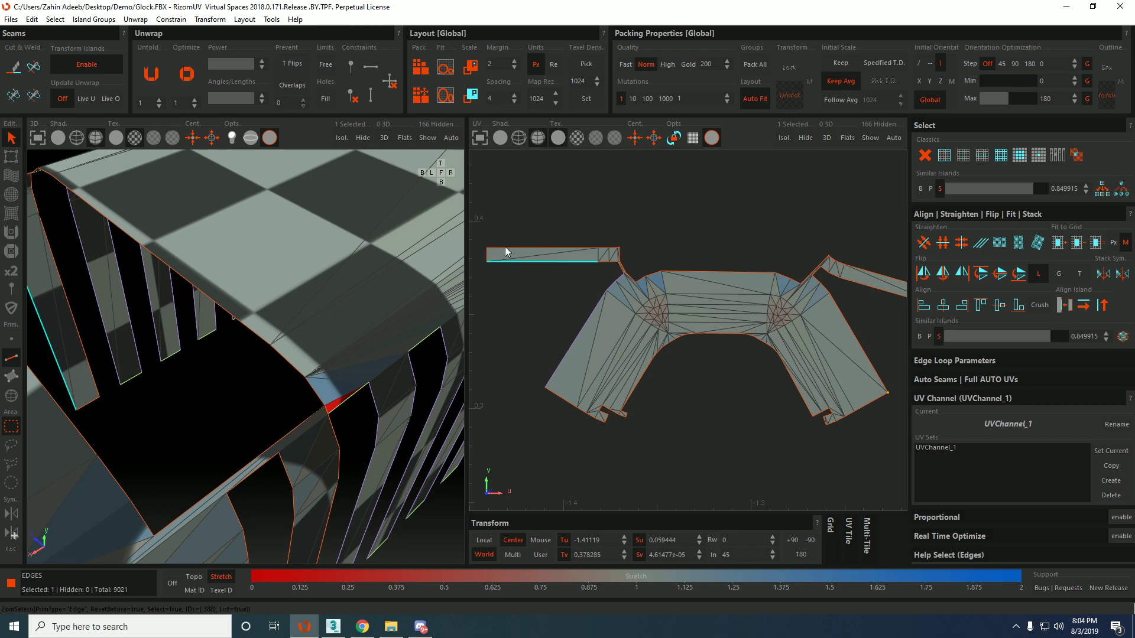
shift+click(609, 249)
scroll(619, 247, up, 5)
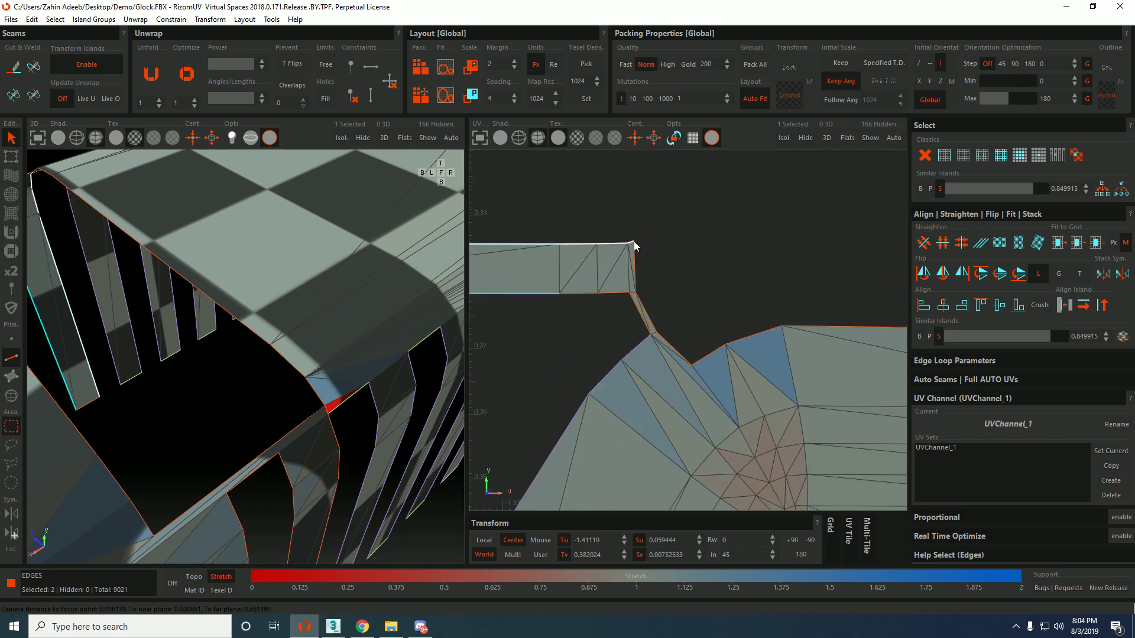
shift+click(633, 241)
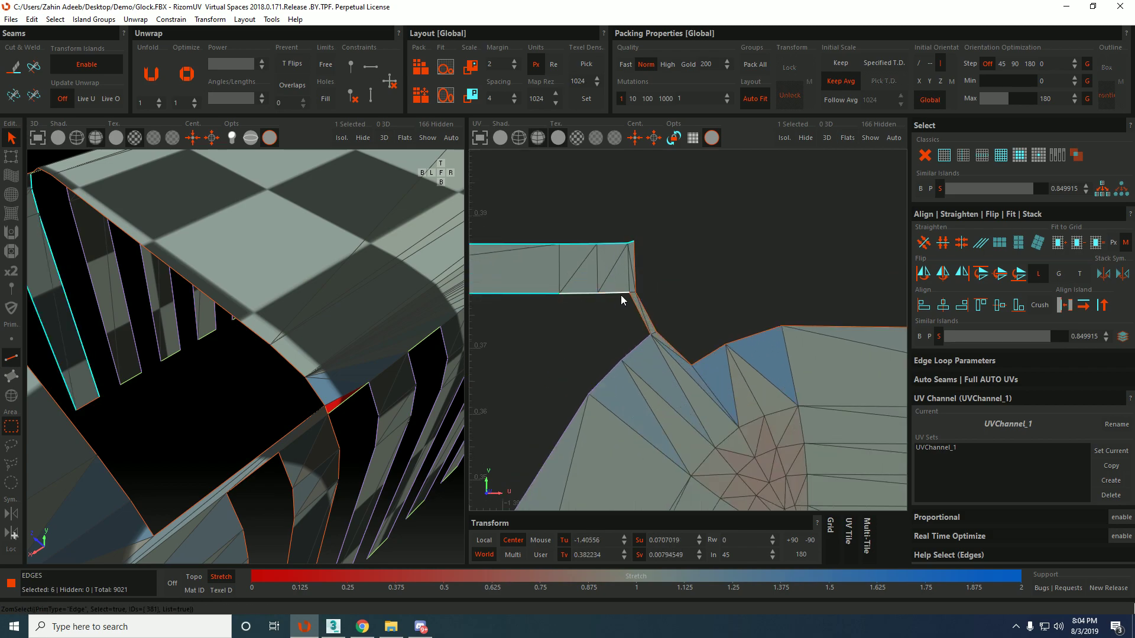
click(662, 316)
Constrain the long edges of the slanted right strip horizontally.
scroll(662, 316, down, 4)
middle_drag(776, 342, 576, 332)
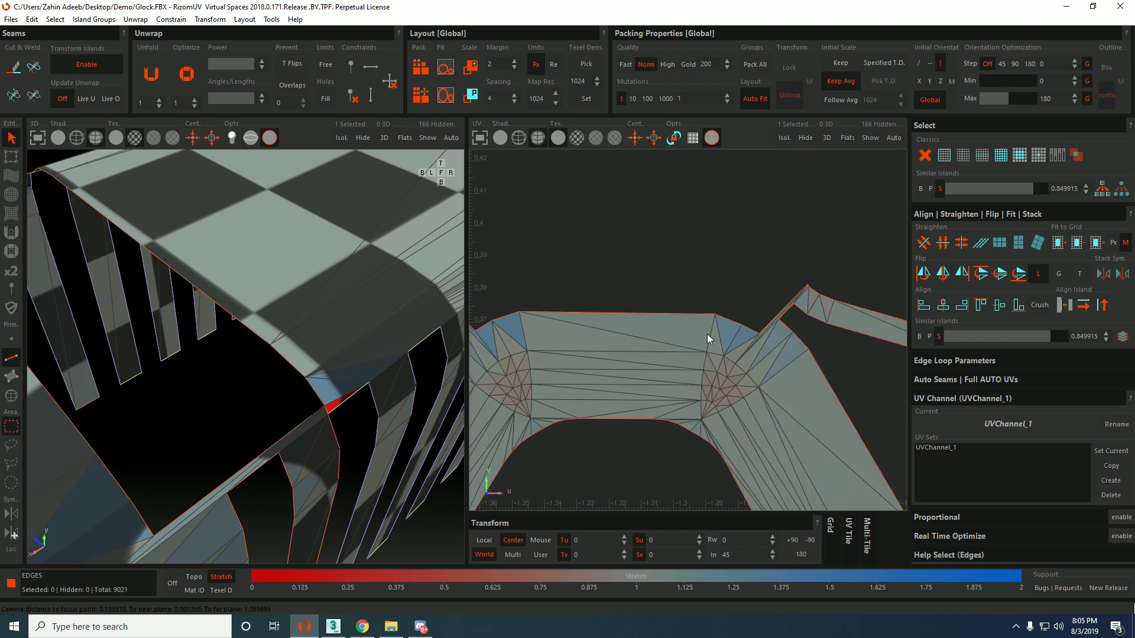
middle_drag(826, 313, 551, 274)
shift+click(725, 332)
shift+click(534, 249)
shift+click(537, 249)
key(shift+h)
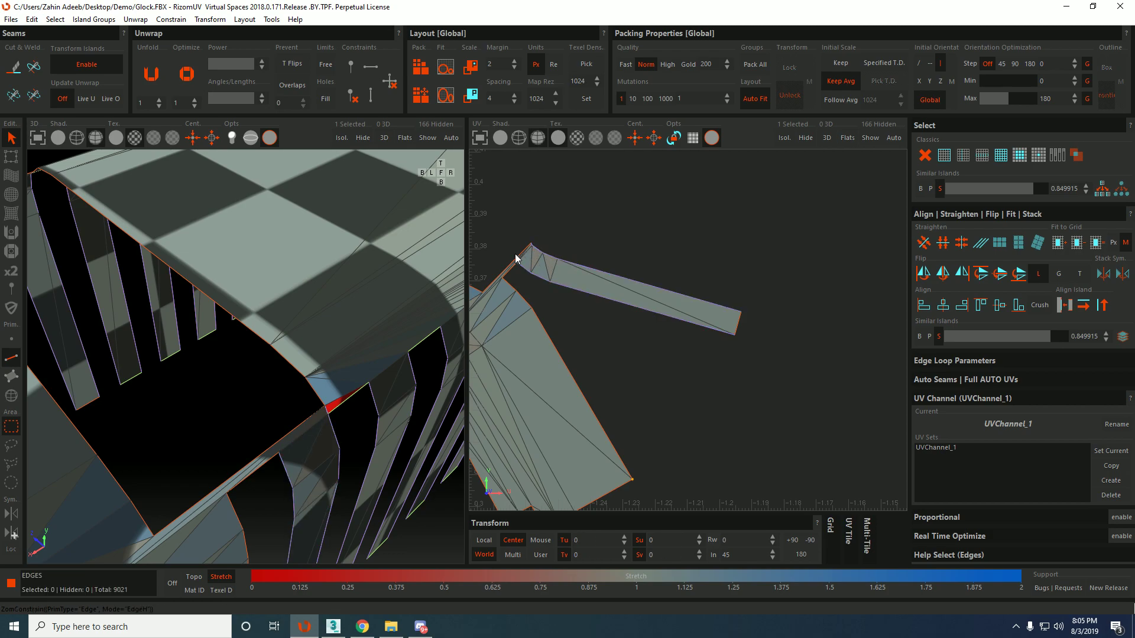
Constrain the slanted edges joining the right and left strips to the island's middle vertically.
click(522, 253)
middle_drag(524, 253, 631, 264)
scroll(630, 263, down, 4)
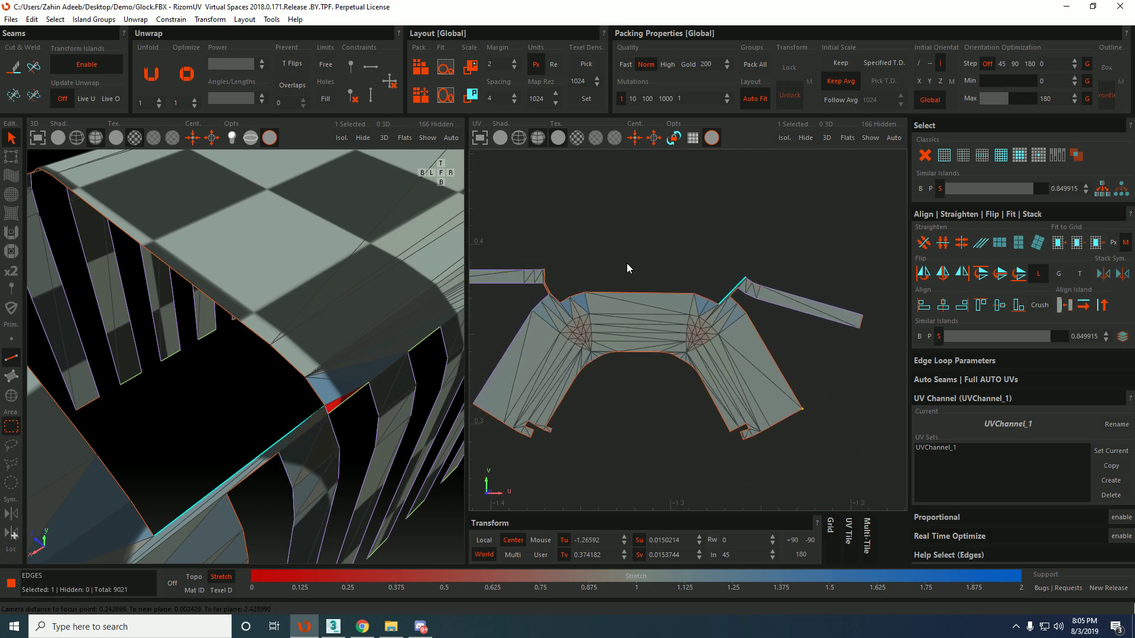
key(shift+v)
click(545, 277)
shift+click(559, 299)
key(shift+v)
Unfold and optimize the front-section island with its strip constraints.
key(F4)
click(715, 339)
key(u)
key(o)
click(756, 230)
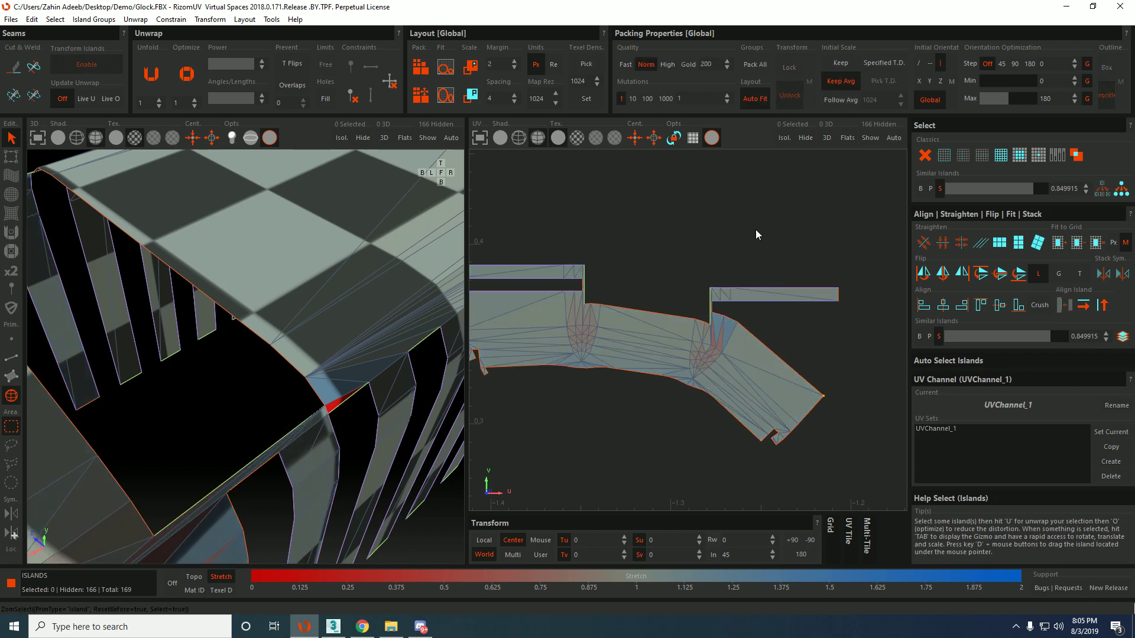
click(701, 367)
key(o)
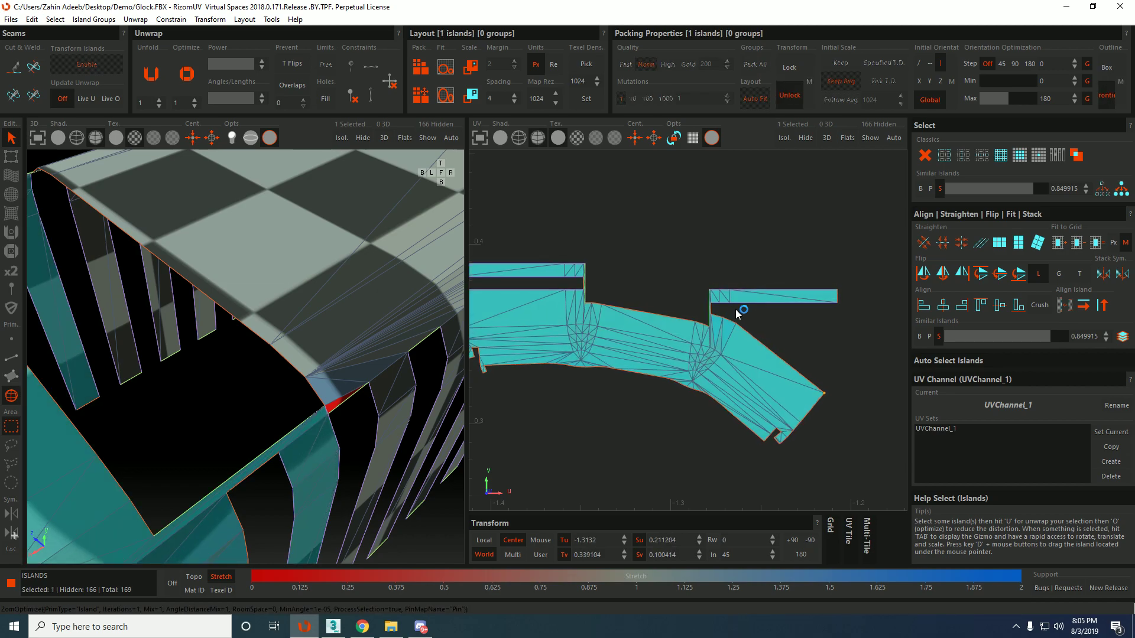
Constrain the right leg's outer long edge horizontally and optimize the island.
key(F2)
click(804, 374)
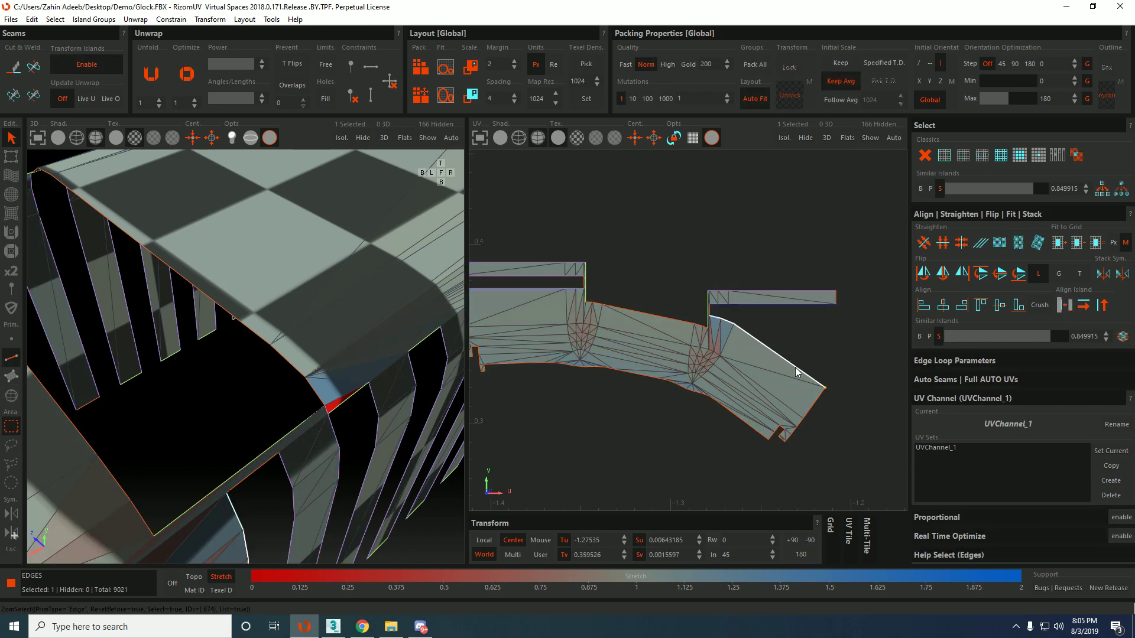
key(F4)
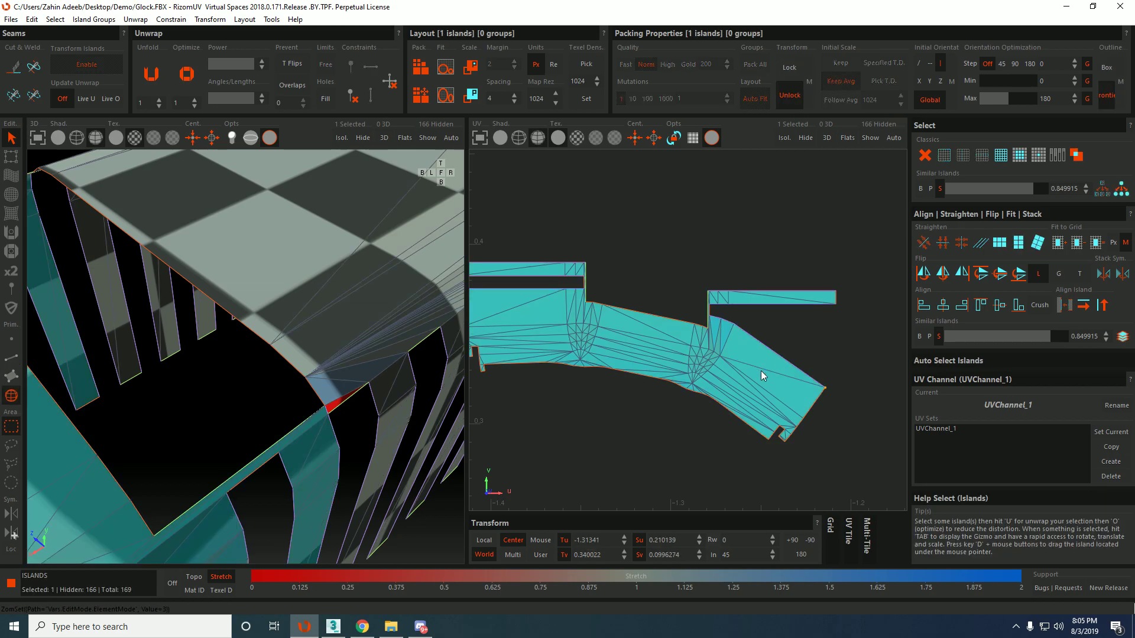
key(o)
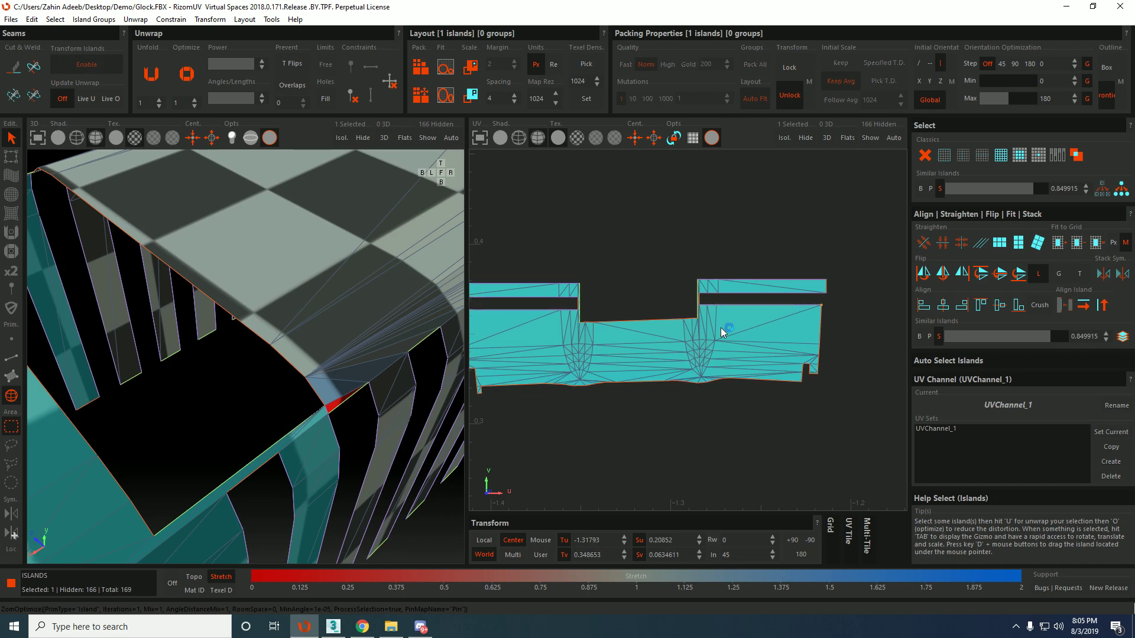
click(623, 279)
middle_drag(610, 283, 692, 287)
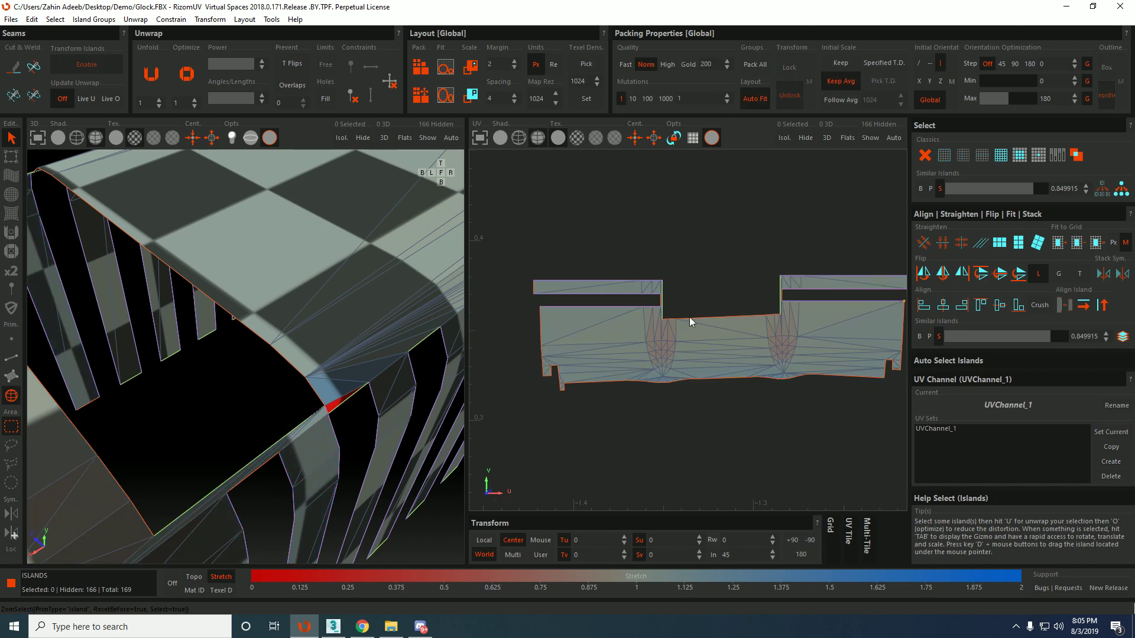
Constrain the island's upper middle edge between the two strips horizontally.
key(F2)
scroll(666, 323, up, 3)
scroll(662, 316, up, 2)
click(661, 313)
middle_drag(739, 336, 655, 339)
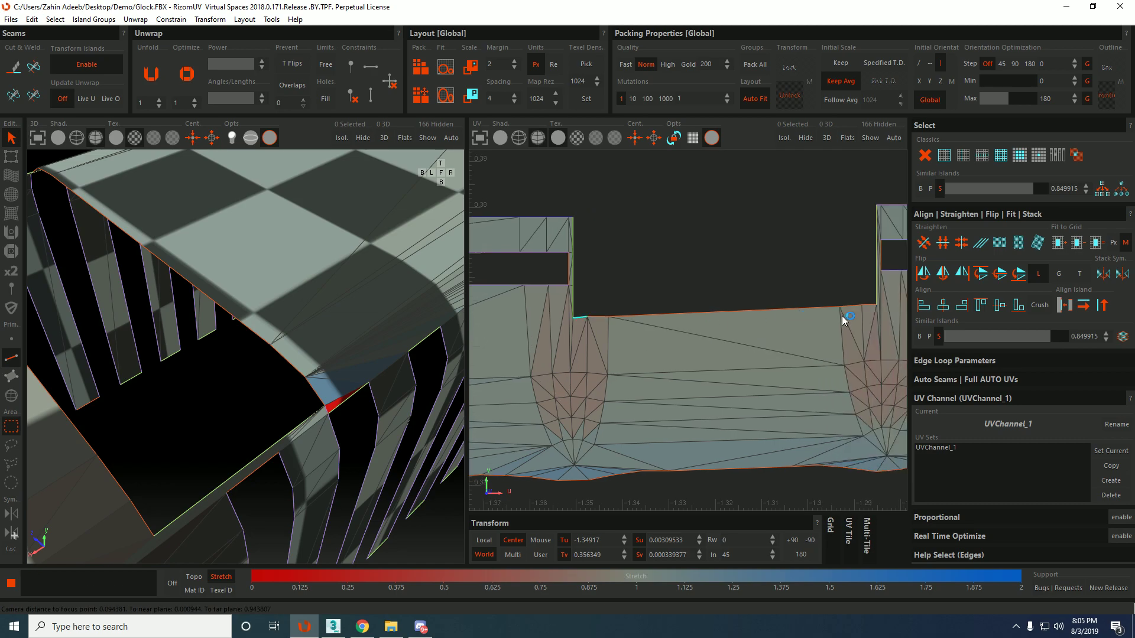
shift+click(866, 306)
key(shift+h)
Constrain the island's left end edge and the side edges of the lower-left notch vertically.
scroll(725, 328, down, 2)
scroll(766, 357, down, 3)
scroll(615, 354, up, 1)
click(632, 331)
key(shift+v)
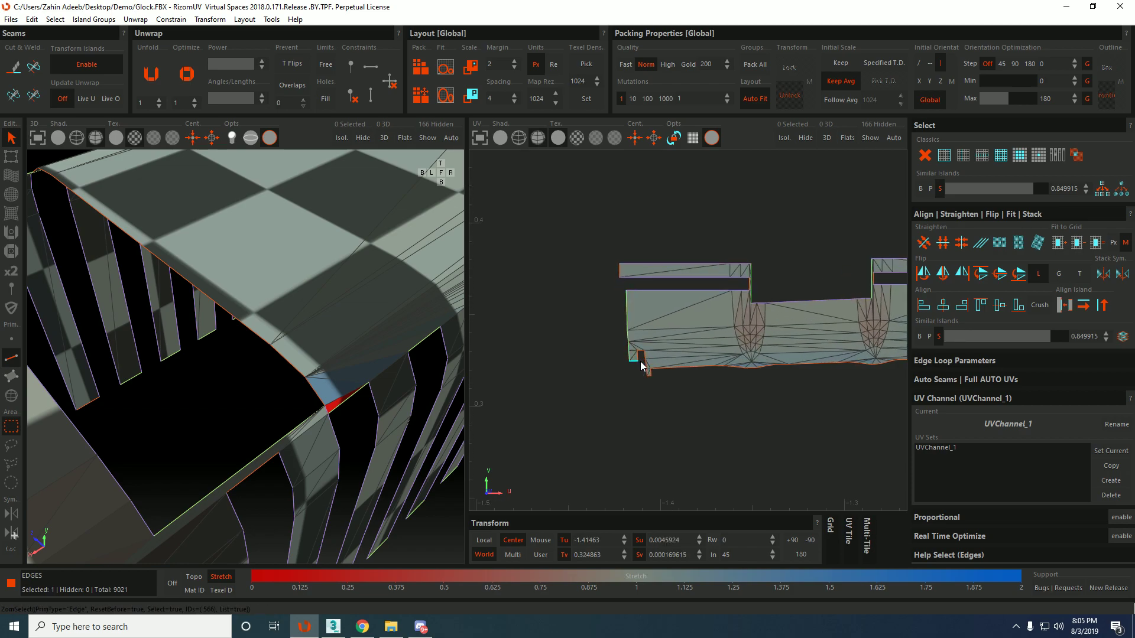
click(644, 361)
click(650, 373)
key(shift+v)
Constrain the island's wavy bottom edge horizontally from the lower-left notch to the lower-right one.
click(652, 369)
middle_drag(779, 369, 516, 337)
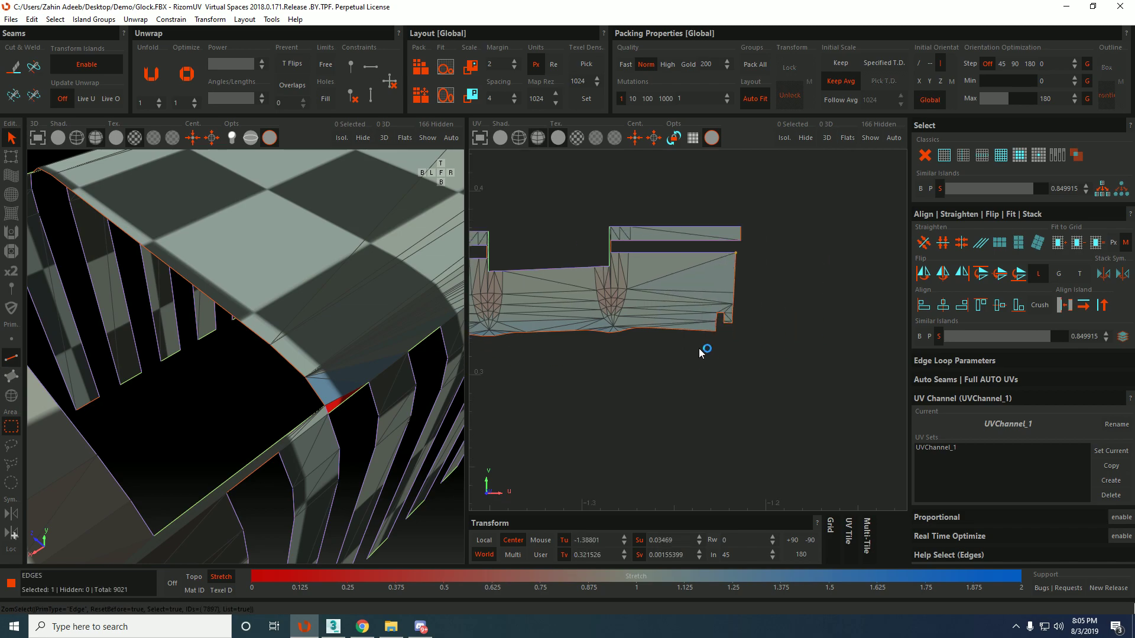
shift+click(706, 331)
key(shift+h)
Constrain the side edges of the lower-right notch and the island's right end edge vertically.
click(715, 328)
ctrl+click(718, 317)
key(shift+v)
click(722, 321)
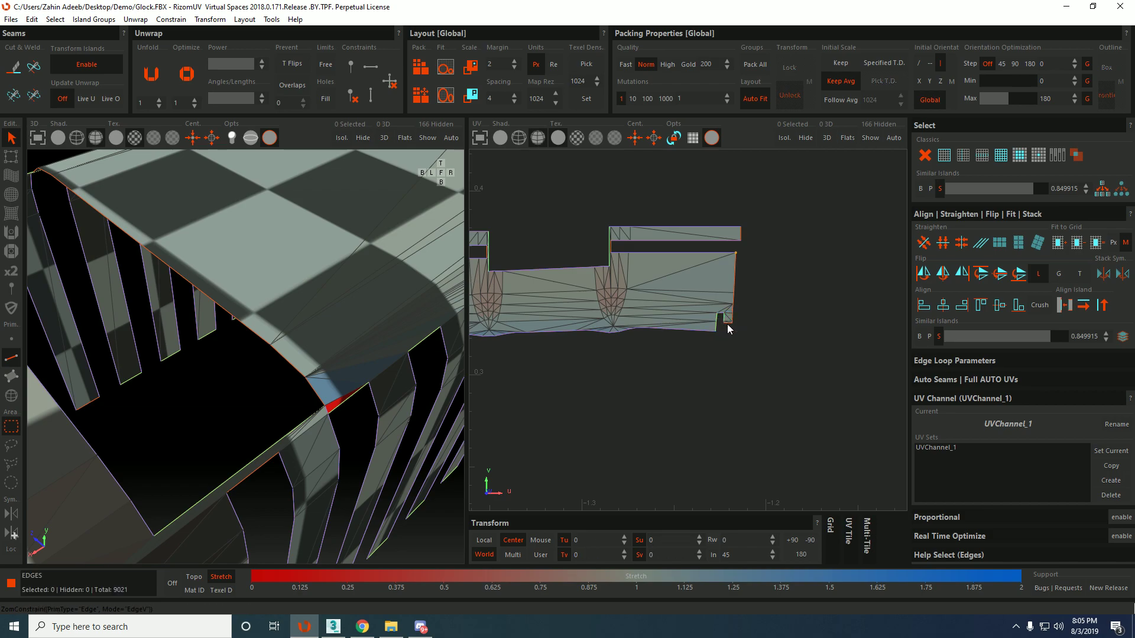
scroll(728, 327, up, 6)
click(726, 334)
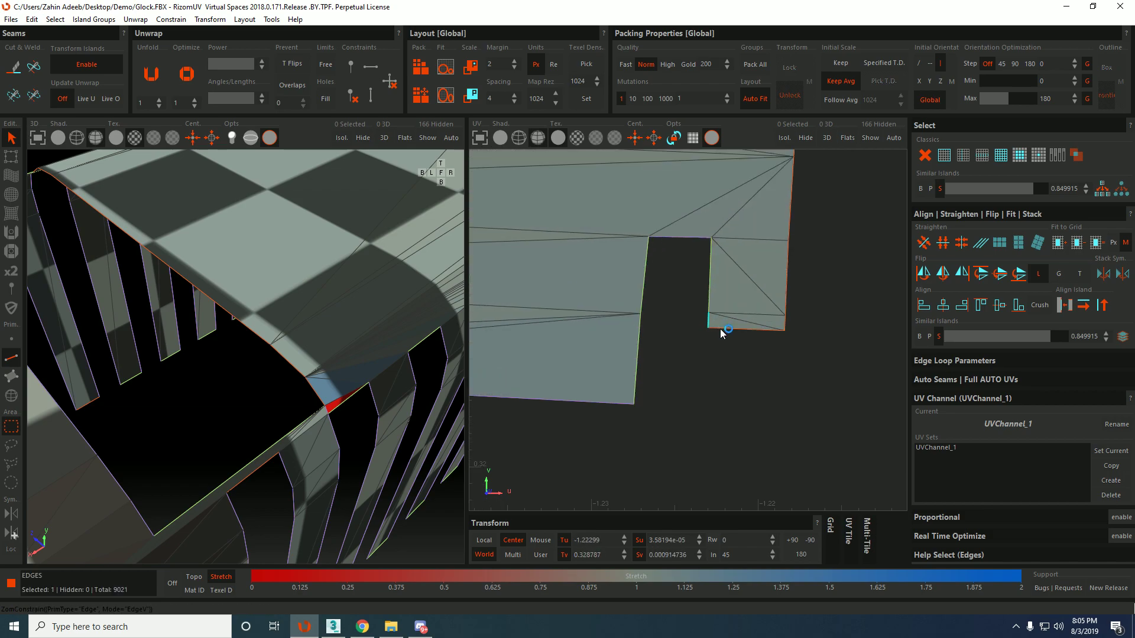
click(786, 315)
click(789, 318)
Constrain the right strip's end edge and the short inner edges of both strip gaps vertically.
scroll(792, 319, down, 4)
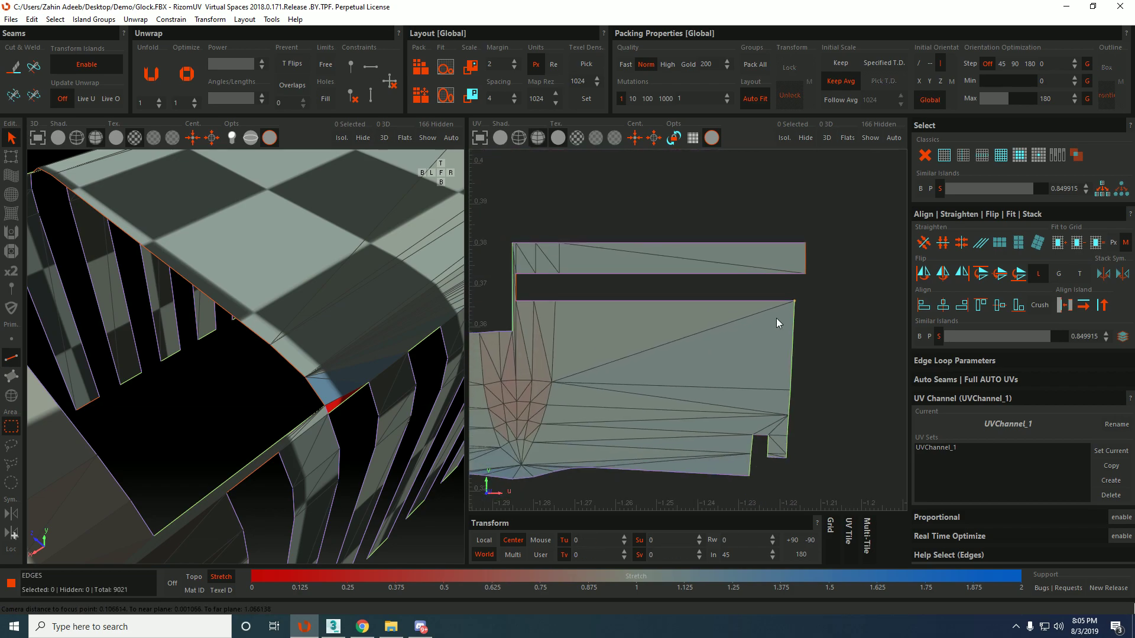
click(809, 269)
click(813, 259)
scroll(785, 278, down, 2)
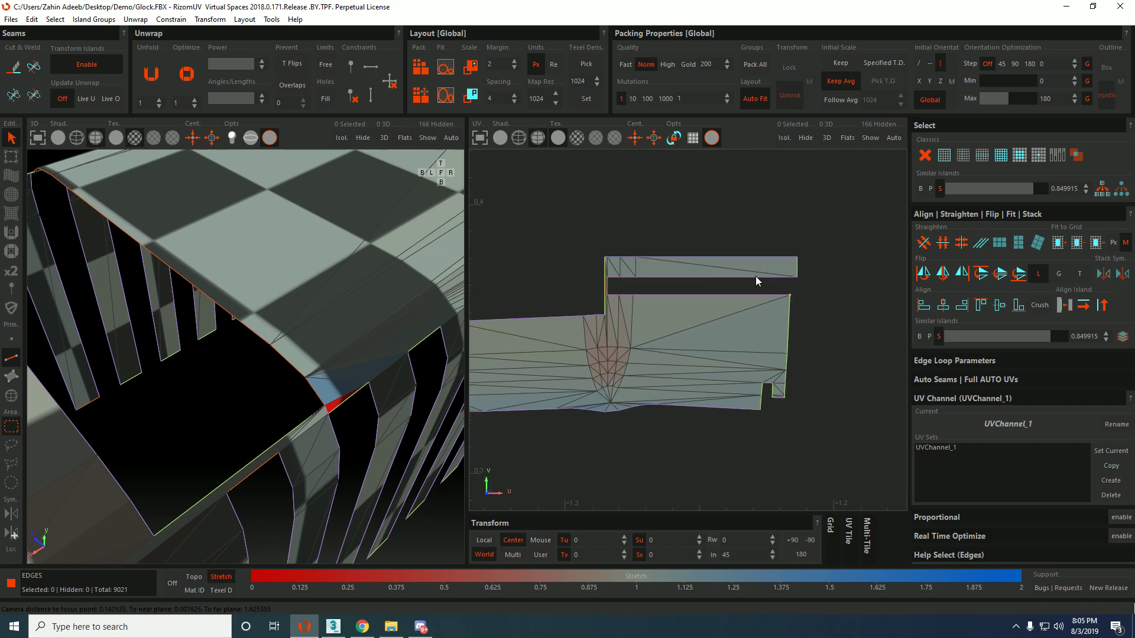
middle_drag(712, 283, 796, 273)
click(693, 276)
key(shift+v)
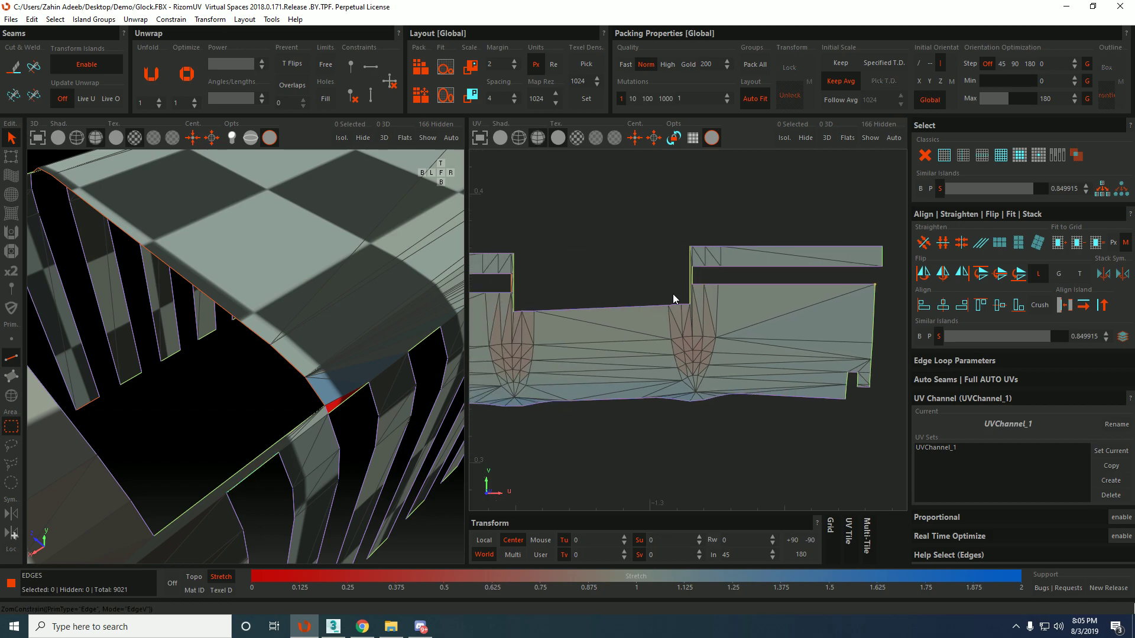
middle_drag(672, 295, 800, 294)
click(643, 288)
key(shift+v)
middle_drag(644, 287, 687, 293)
Unfold and optimize the fully constrained front-section island, then clear the selection.
key(F4)
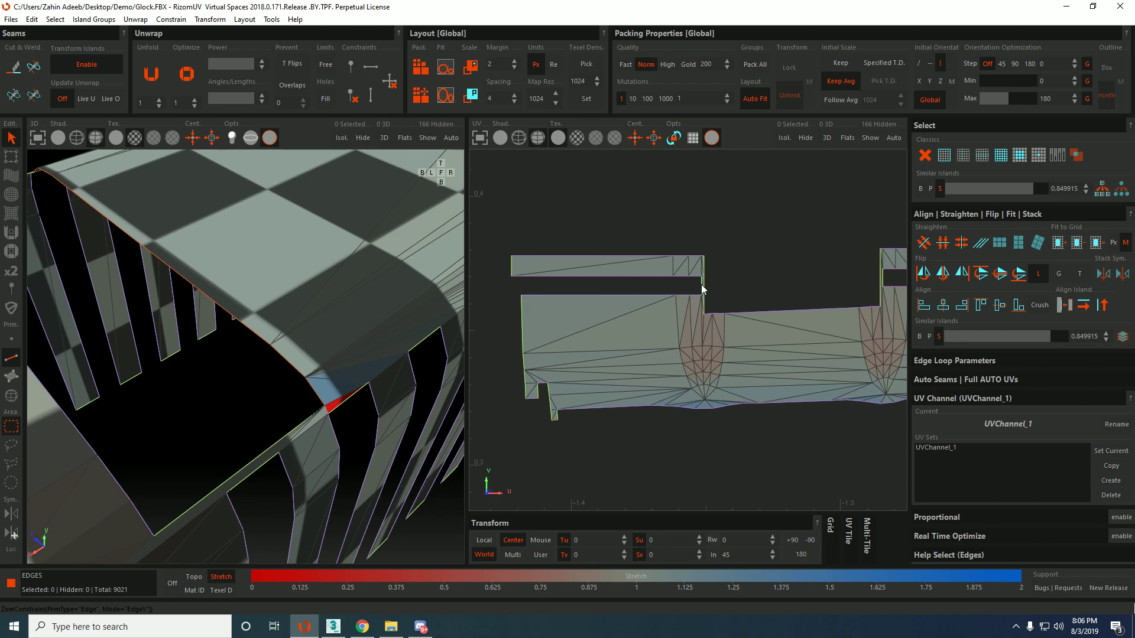
scroll(783, 319, down, 2)
click(789, 332)
key(u)
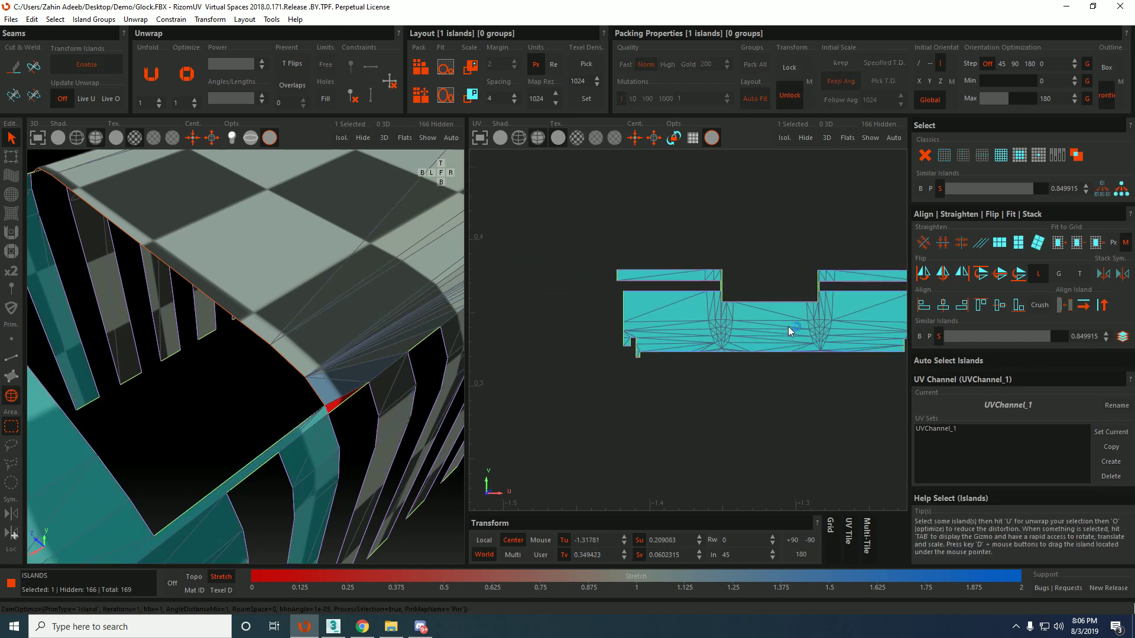
click(783, 246)
Select the slide's end-cap island with the two round holes and focus the 3D view on it.
scroll(778, 247, down, 1)
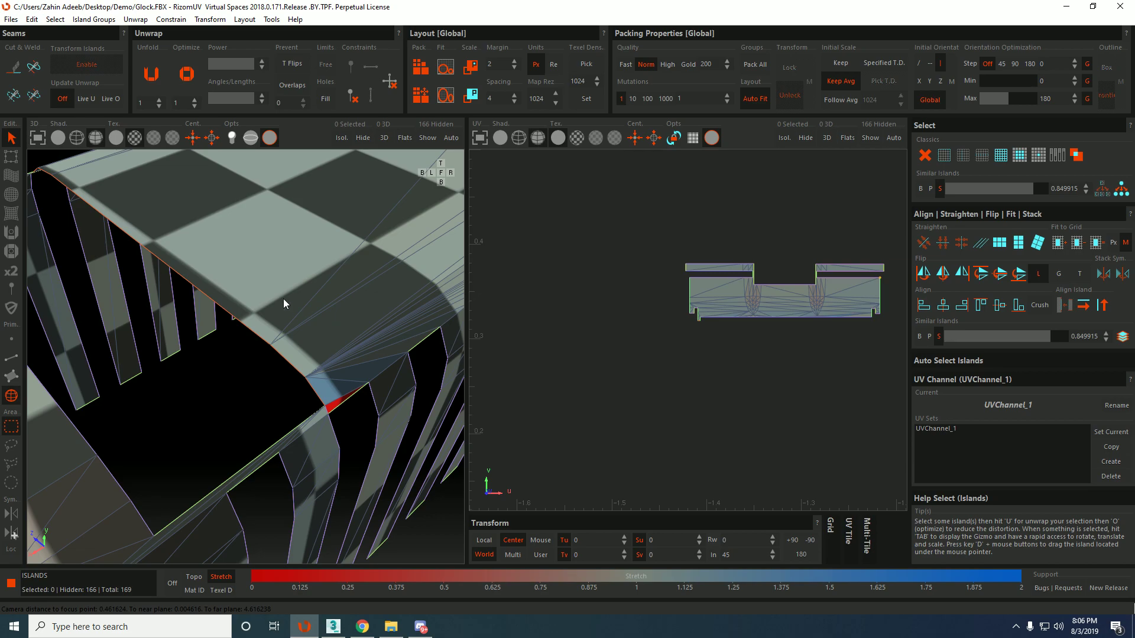
scroll(220, 265, down, 5)
scroll(798, 265, down, 4)
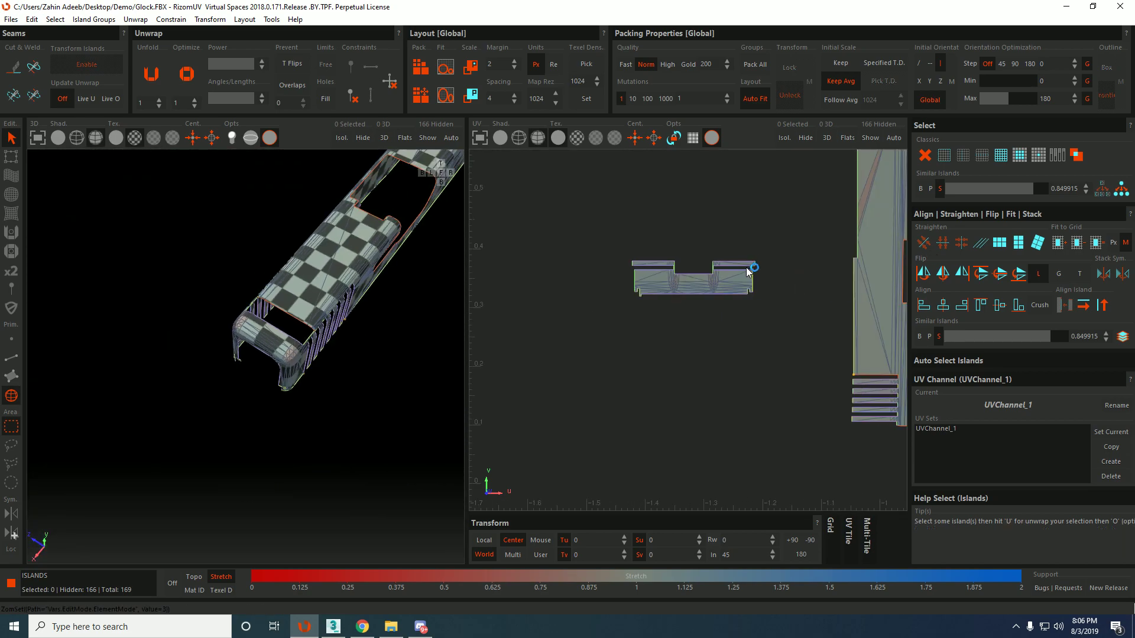
middle_drag(844, 210, 723, 249)
scroll(661, 240, up, 5)
click(625, 310)
key(f)
alt+drag(260, 279, 366, 313)
key(F2)
alt+drag(279, 303, 300, 315)
key(F4)
click(616, 310)
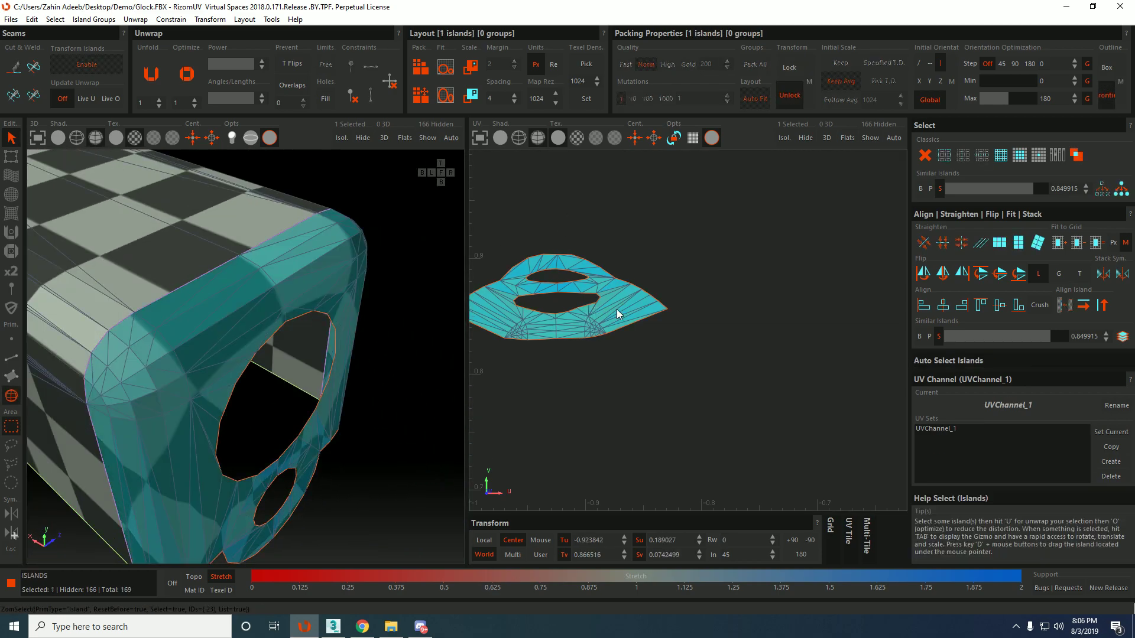
Unfold the end-cap island and optimize it repeatedly to reduce its distortion.
key(u)
key(o)
key(o)
key(o)
key(o)
key(o)
key(o)
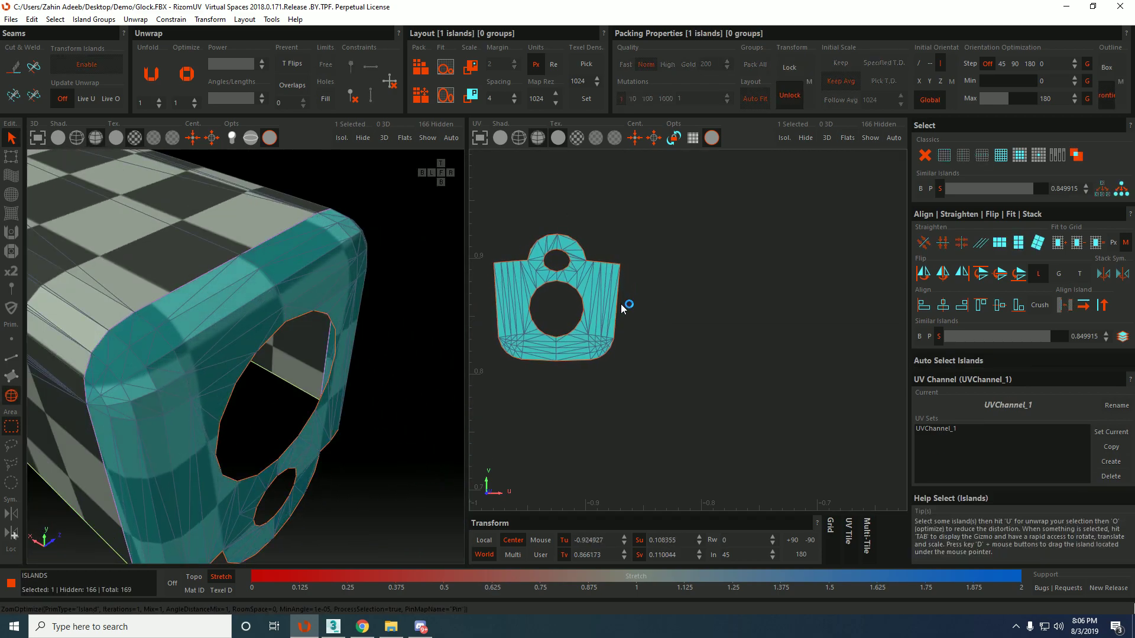
Constrain the end cap's two upper shoulder edges horizontally and its straight outer side edges vertically.
key(F2)
scroll(507, 254, up, 3)
click(512, 258)
shift+click(549, 260)
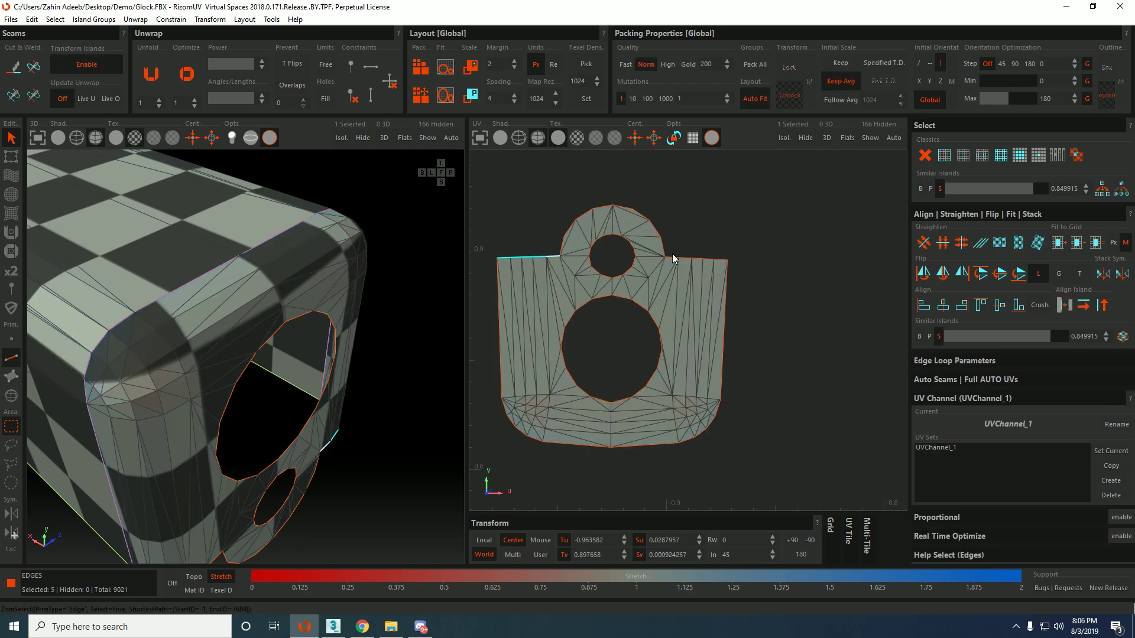
click(726, 271)
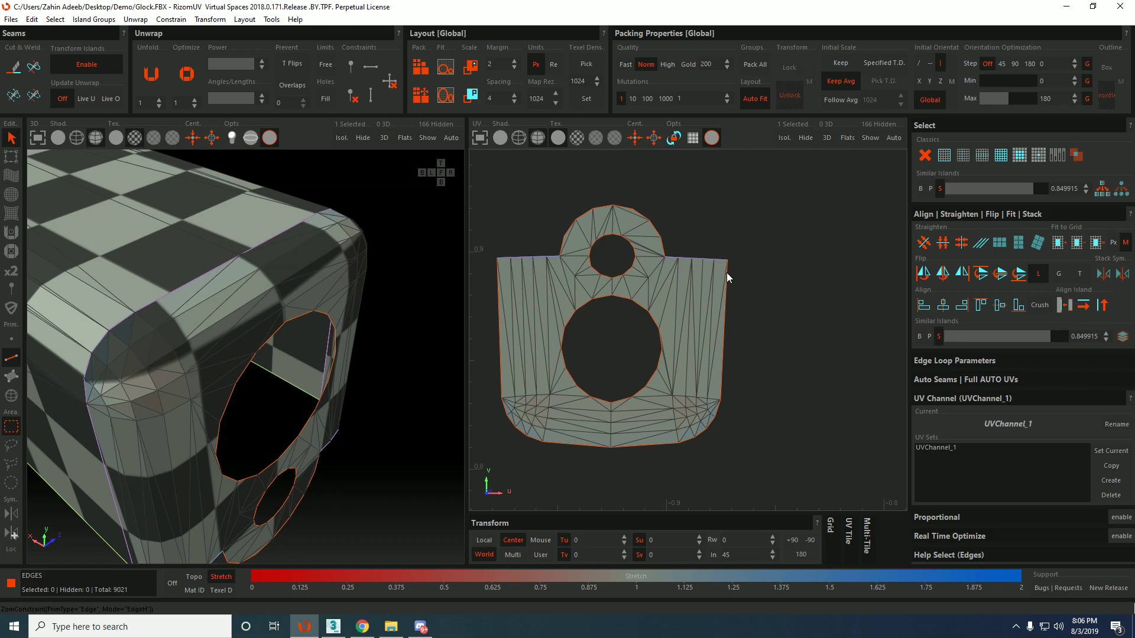
ctrl+click(499, 285)
key(shift+v)
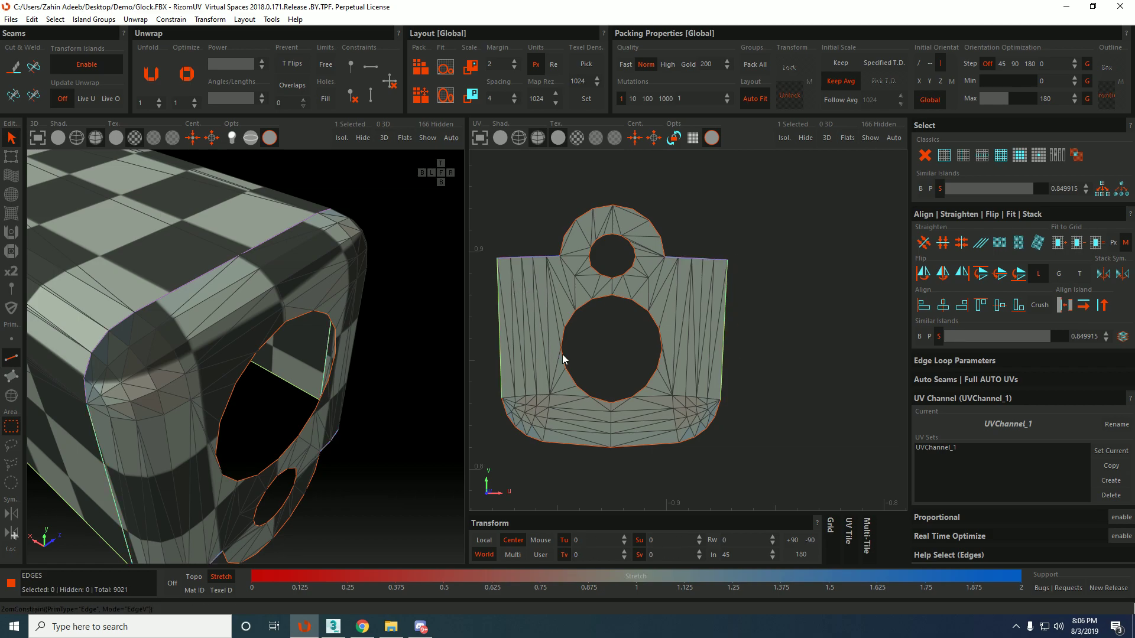
Optimize the constrained end-cap island and clear the selection.
click(562, 243)
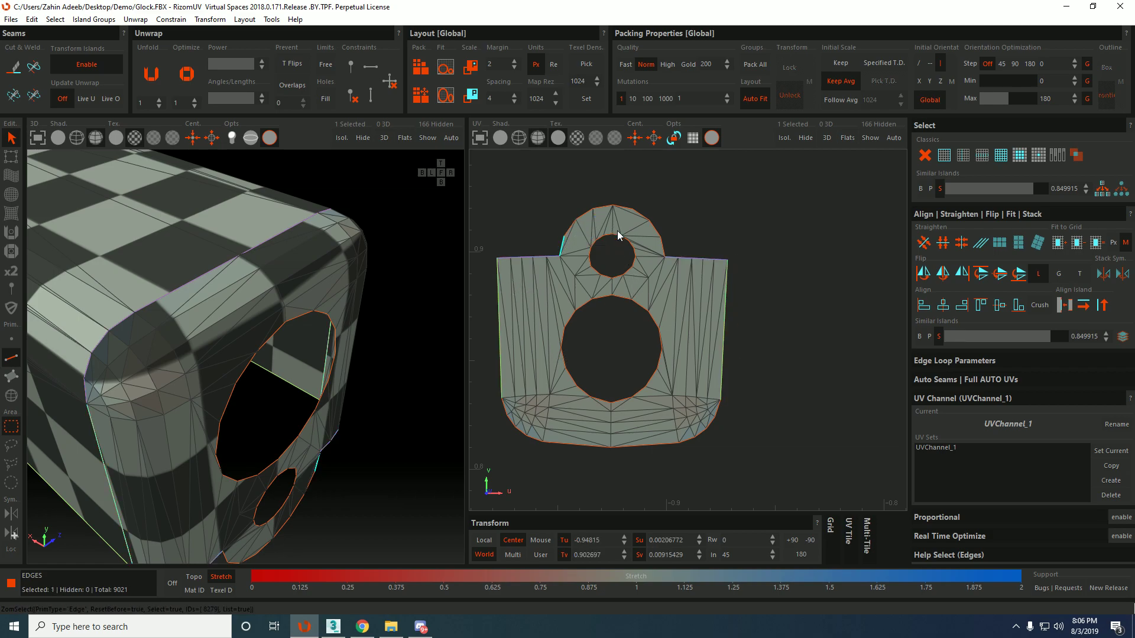
key(F4)
click(676, 399)
key(o)
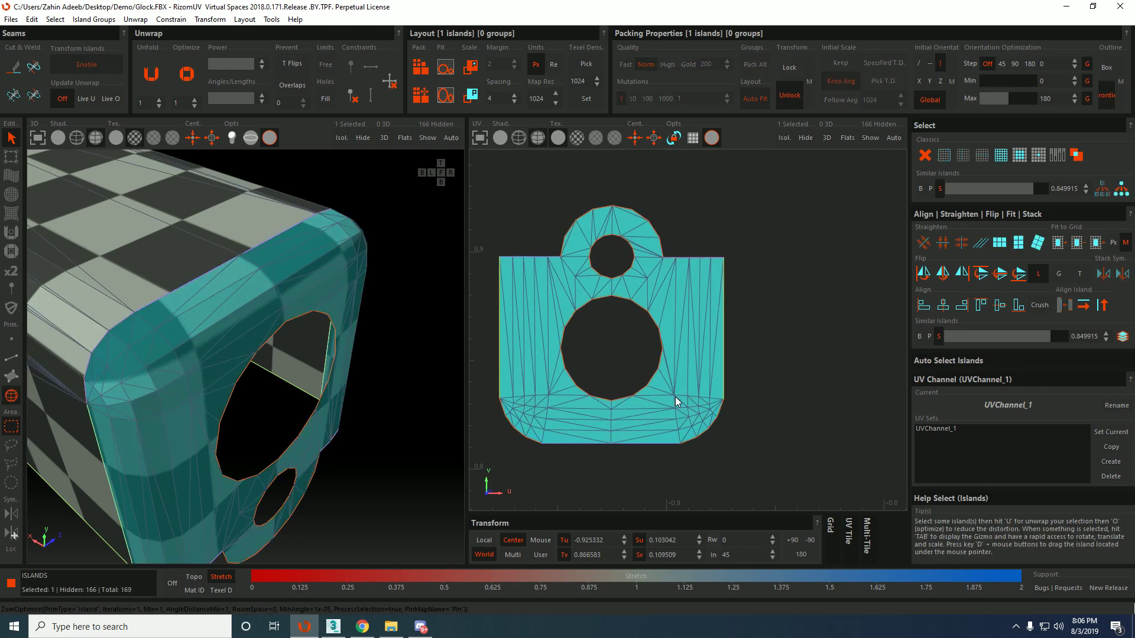
click(756, 274)
Unhide all the islands and move the frame's T-shaped front island out of the UV tile.
scroll(751, 265, down, 3)
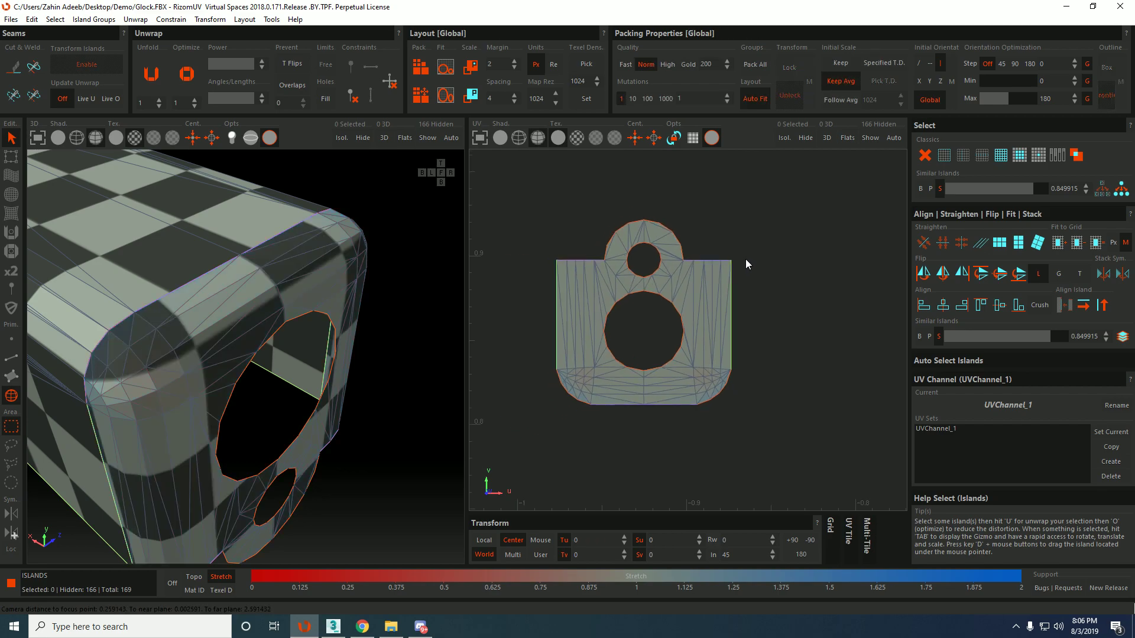
scroll(193, 292, down, 4)
mouse_move(192, 292)
alt+mouse_down()
mouse_move(242, 259)
mouse_move(207, 301)
alt+mouse_up()
scroll(696, 318, down, 10)
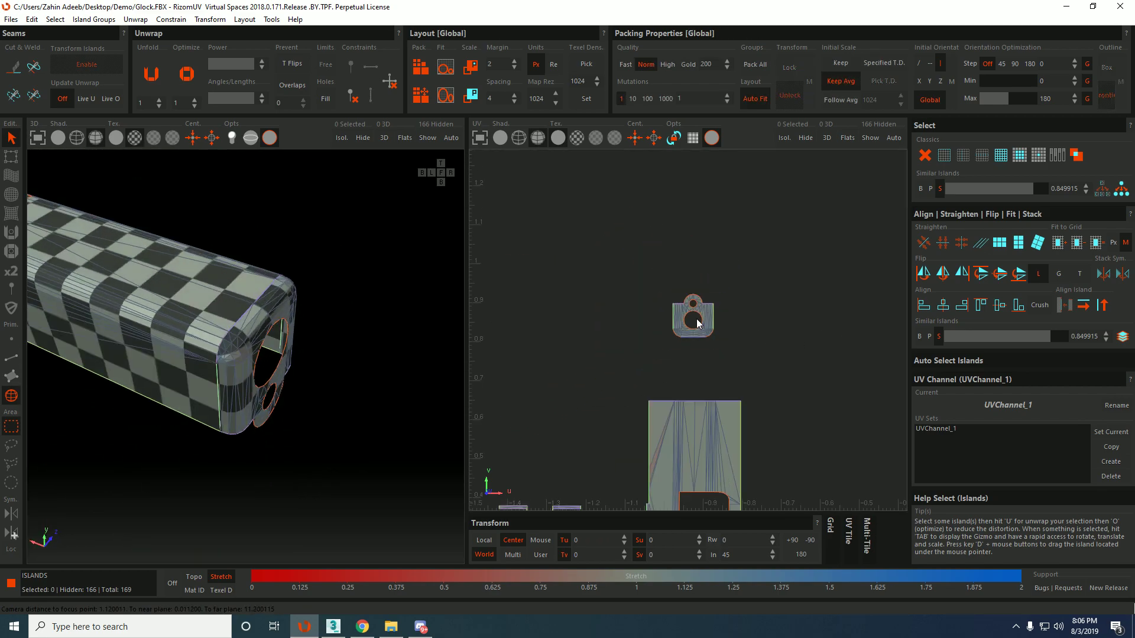
scroll(794, 345, up, 5)
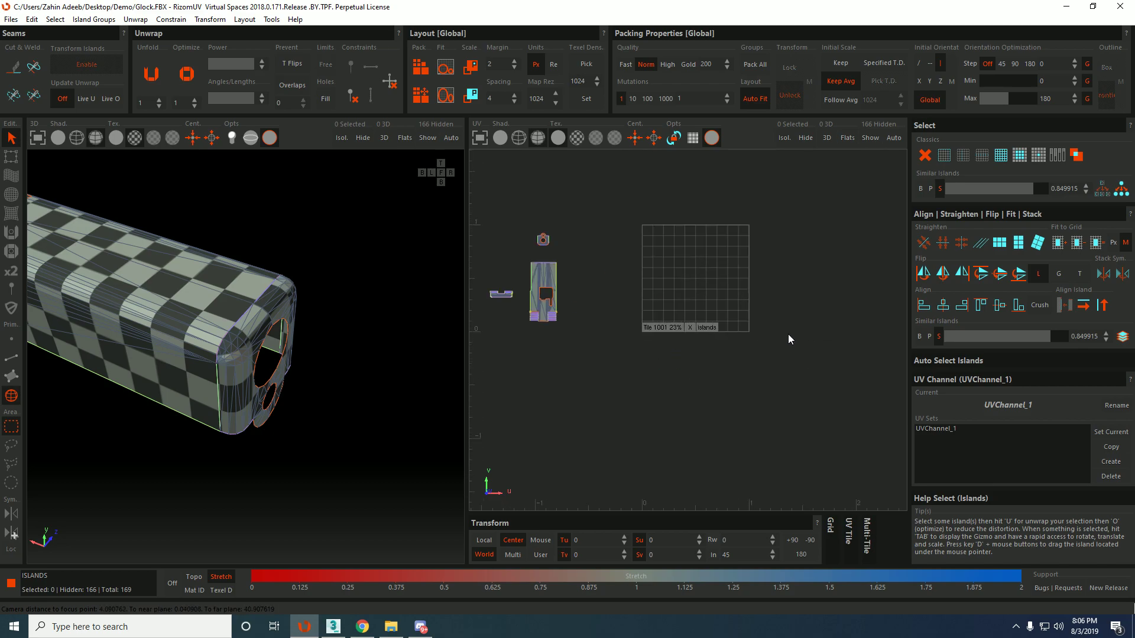
key(y)
scroll(701, 290, up, 7)
alt+middle_drag(676, 203, 722, 259)
mouse_move(618, 164)
alt+middle_down()
mouse_move(633, 204)
mouse_move(549, 230)
mouse_move(610, 236)
alt+middle_up()
click(595, 230)
scroll(595, 229, down, 4)
scroll(549, 231, up, 9)
Constrain the two long side edges of the T-shaped island's upper arm vertically.
key(F2)
click(590, 207)
shift+click(616, 204)
shift+click(622, 309)
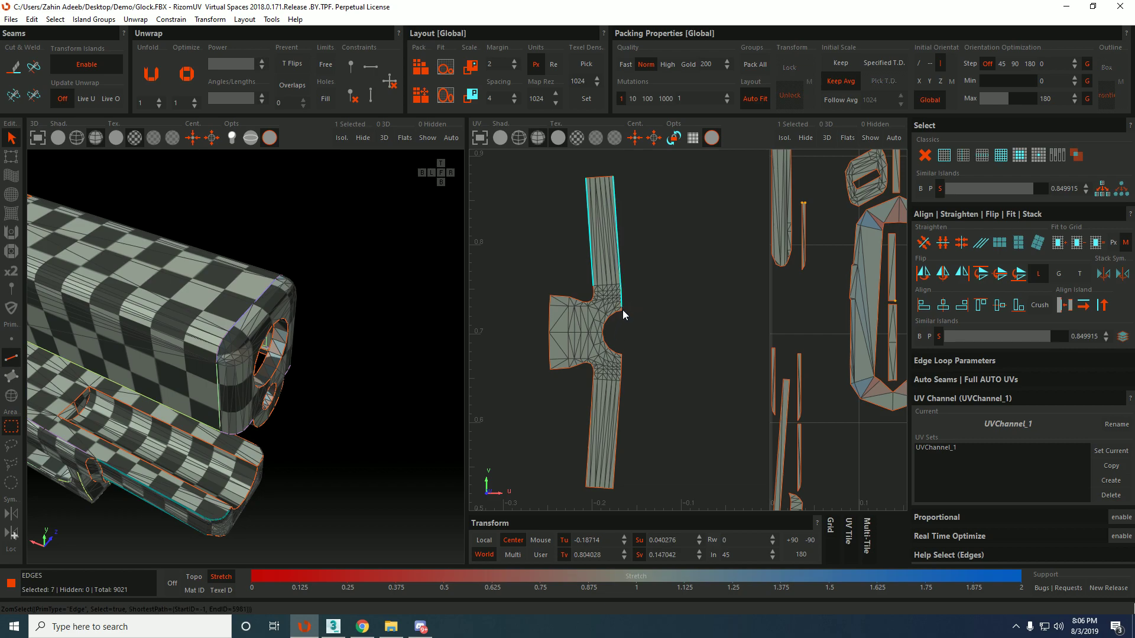
scroll(626, 313, up, 5)
key(w)
scroll(603, 304, down, 5)
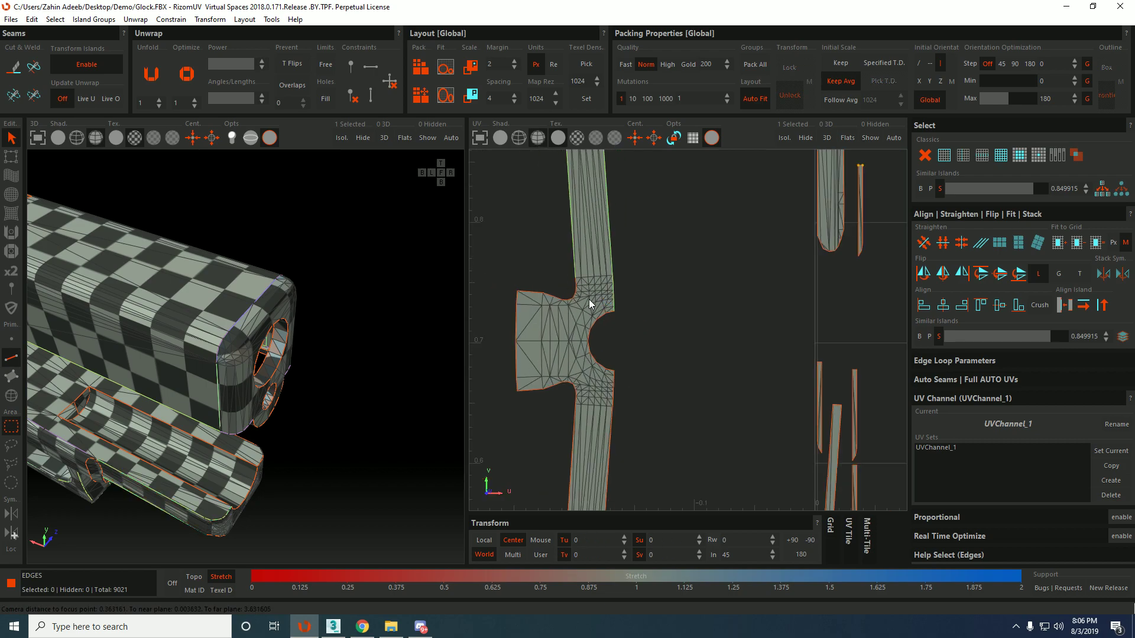
Constrain the upper and lower edges of the T-shaped island's short stem horizontally.
click(528, 391)
shift+click(544, 293)
key(shift+h)
Constrain the two long side edges of the T-shaped island's lower arm vertically.
click(581, 387)
scroll(574, 399, up, 5)
click(580, 400)
middle_drag(575, 504, 621, 347)
scroll(621, 347, down, 2)
middle_drag(637, 445, 634, 371)
click(613, 403)
scroll(631, 333, down, 2)
key(shift+v)
click(681, 353)
click(679, 357)
shift+click(684, 237)
key(shift+v)
click(686, 235)
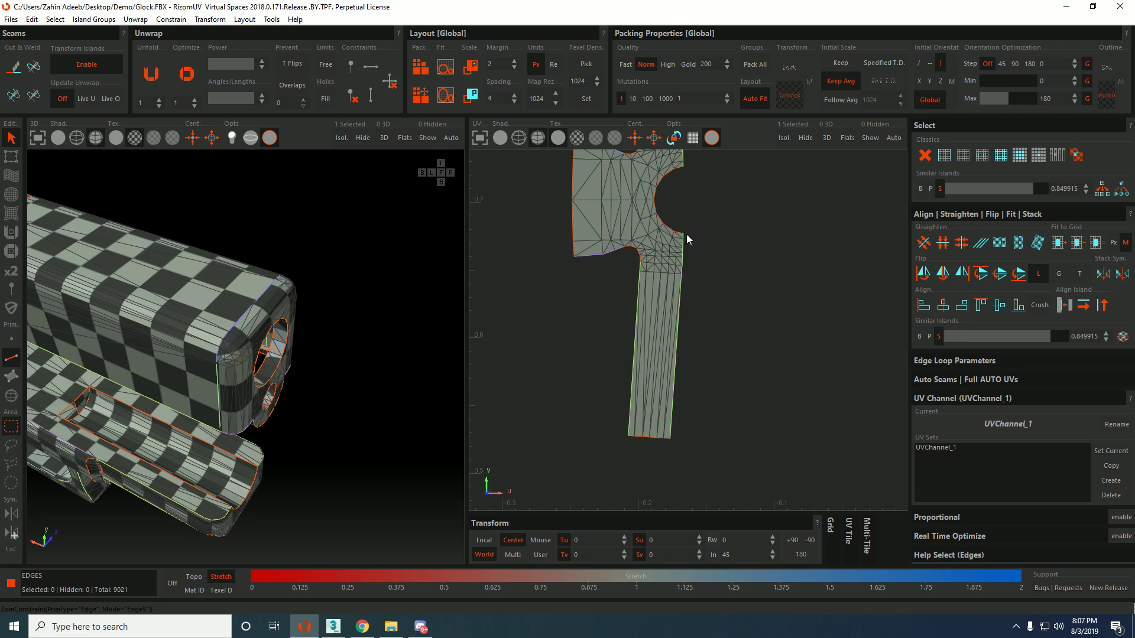
Optimize the T-shaped island so it follows its edge constraints, and clear the selection.
scroll(686, 236, up, 3)
scroll(685, 241, down, 3)
key(F4)
click(662, 314)
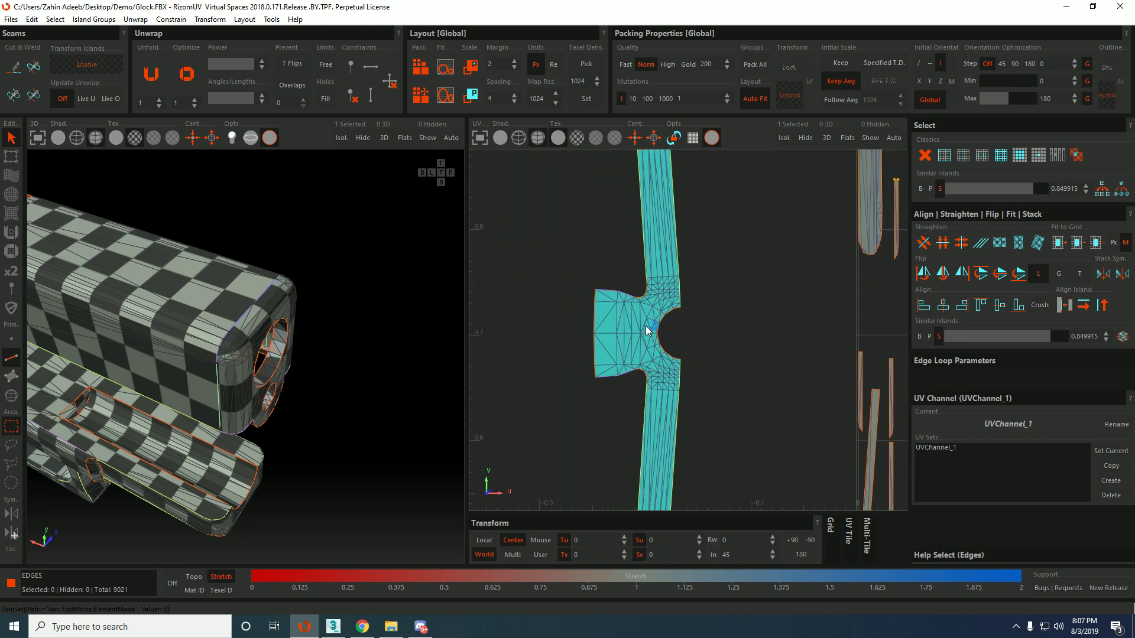
key(o)
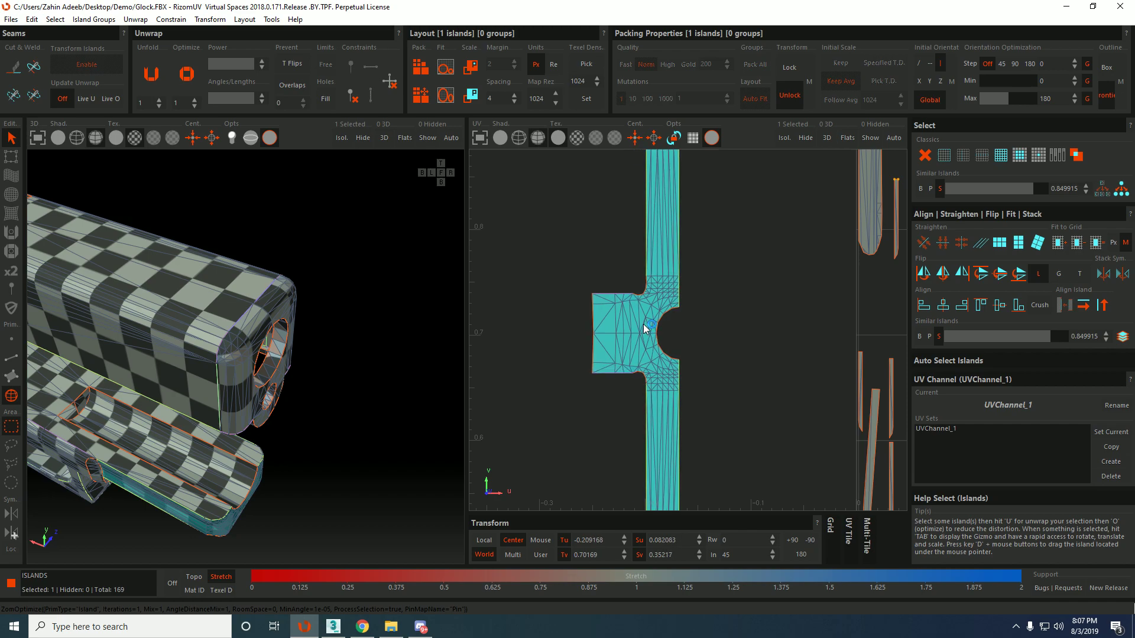
click(701, 307)
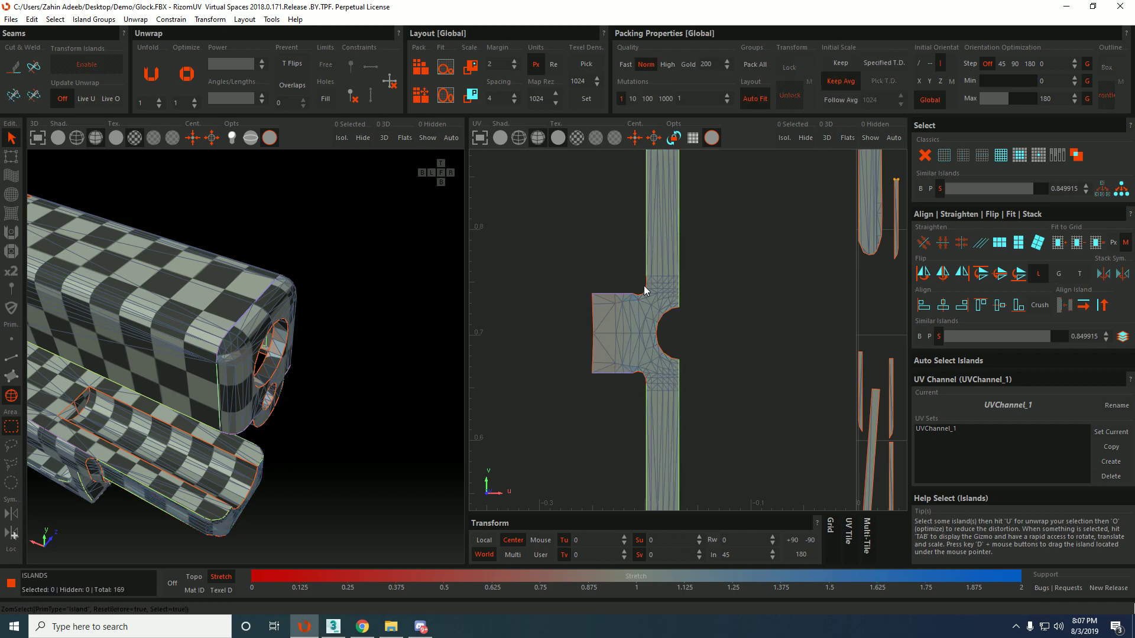
Check the T-shaped island's short stem up close and optimize the island once more.
scroll(649, 289, up, 4)
key(F2)
scroll(665, 264, down, 3)
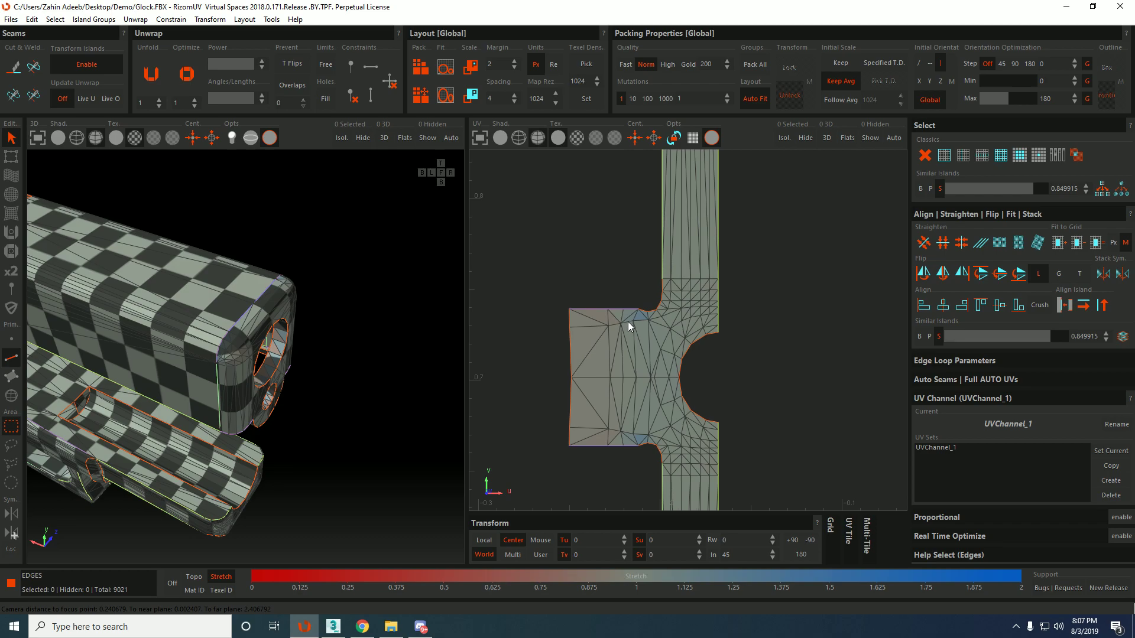
key(F4)
scroll(649, 406, down, 1)
click(652, 411)
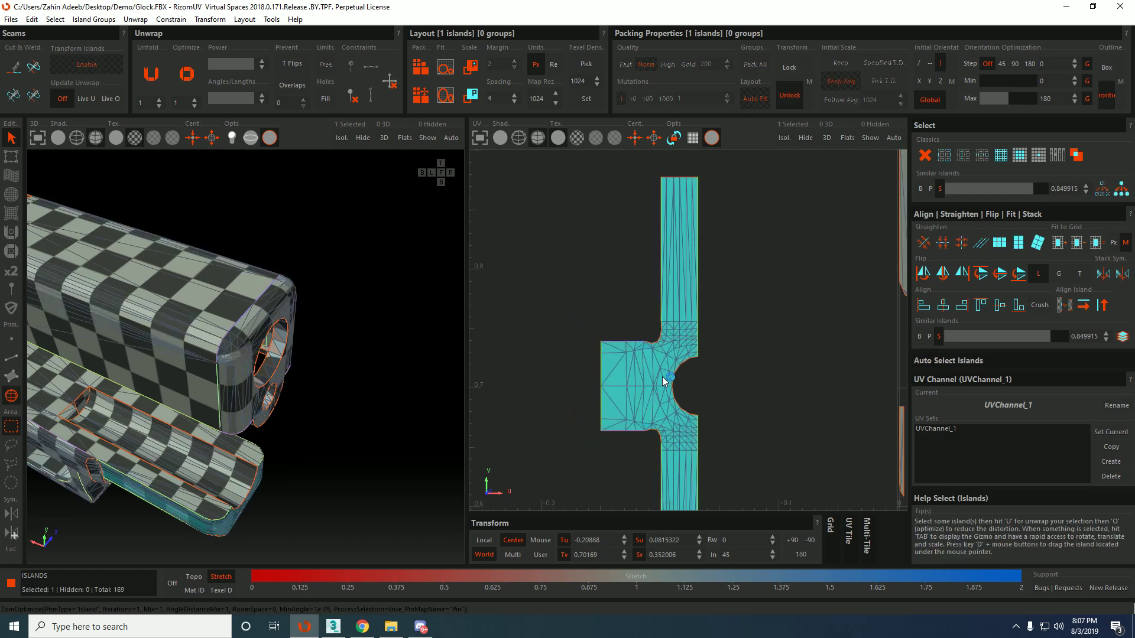
Move the T-shaped island farther from the UV tile and bring the round-ended strip island out beside it.
scroll(659, 354, down, 2)
scroll(656, 346, down, 3)
middle_drag(657, 346, 616, 325)
scroll(616, 324, up, 4)
click(835, 320)
Constrain the round-ended strip's straight top edge horizontally and its two long side edges vertically.
scroll(763, 298, up, 3)
key(F2)
click(798, 263)
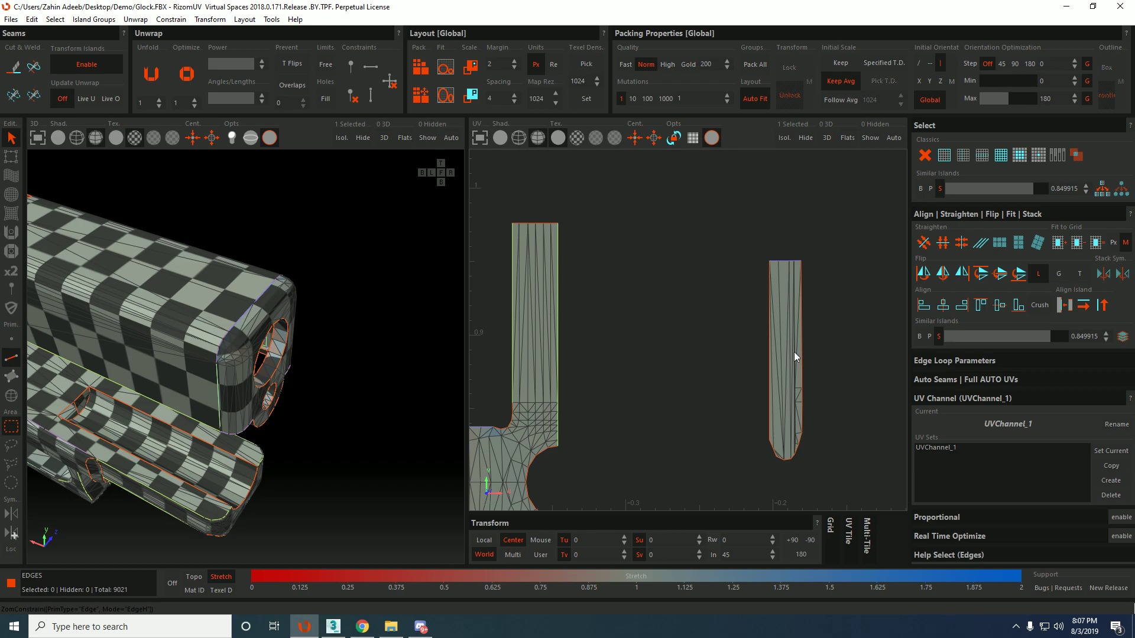
click(769, 318)
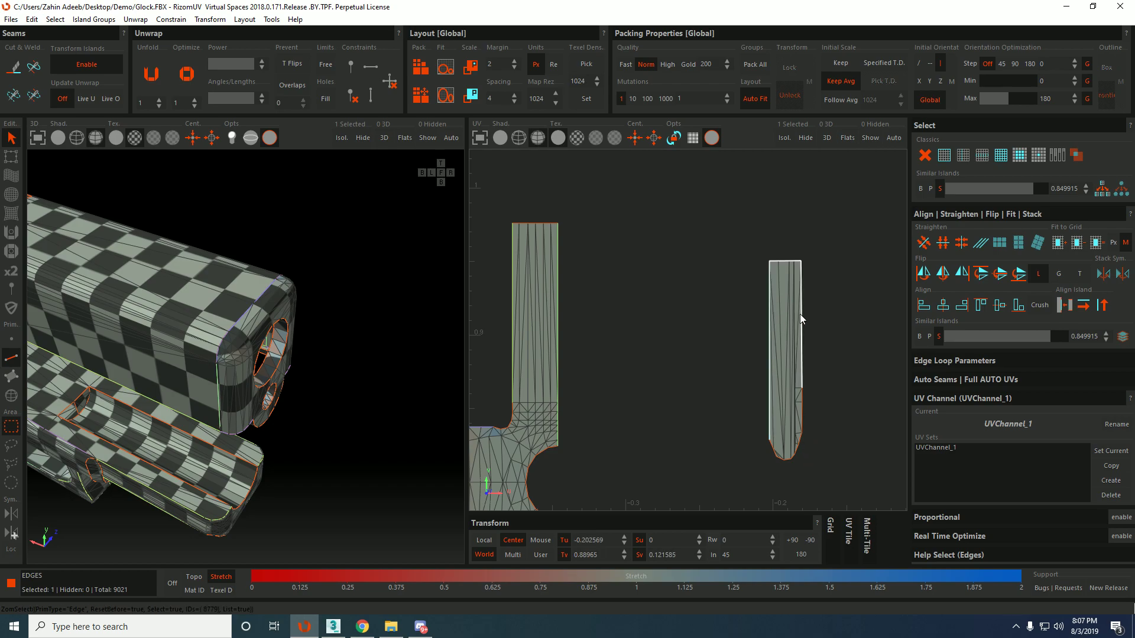
shift+click(803, 333)
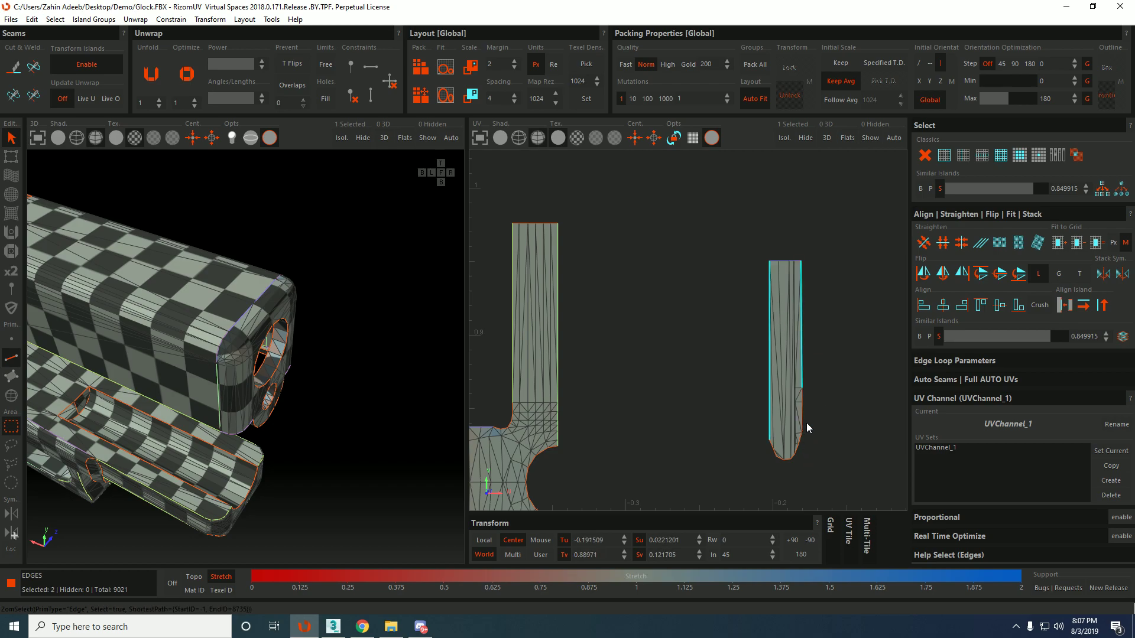
Unfold and optimize the round-ended strip island and place it on the far side of the T-shaped island.
scroll(808, 379, down, 2)
key(F4)
click(792, 371)
key(u)
key(o)
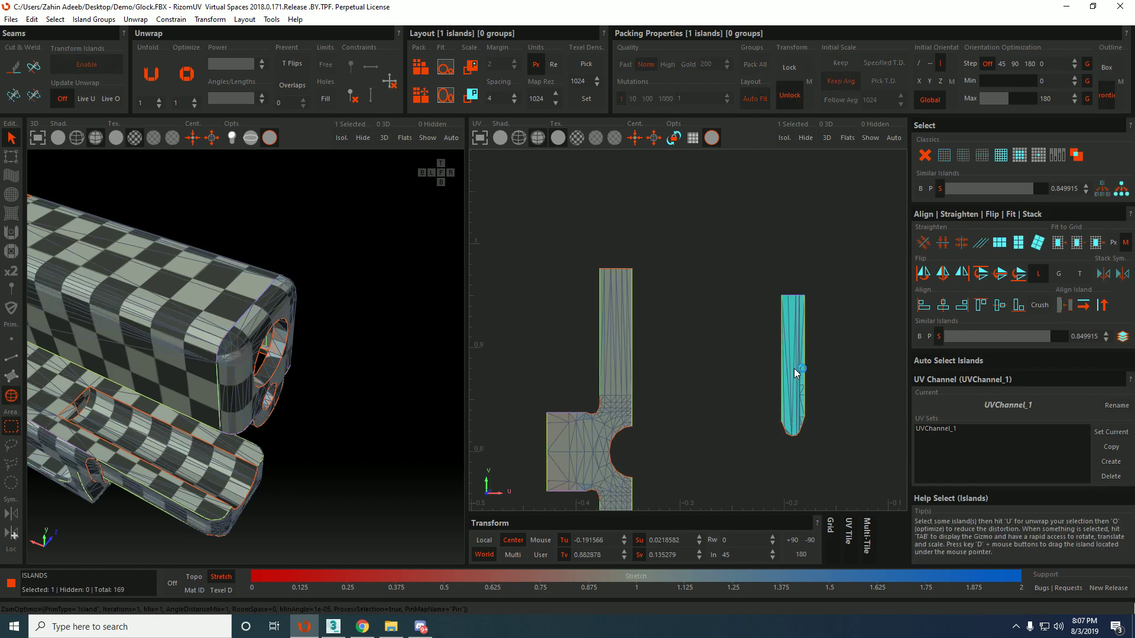
scroll(793, 361, down, 4)
drag(793, 356, 701, 345)
scroll(858, 347, up, 1)
Select the tilted octagonal island with the rectangular slot and move it out of the UV tile.
middle_drag(857, 345, 643, 291)
scroll(714, 314, up, 5)
scroll(626, 316, down, 1)
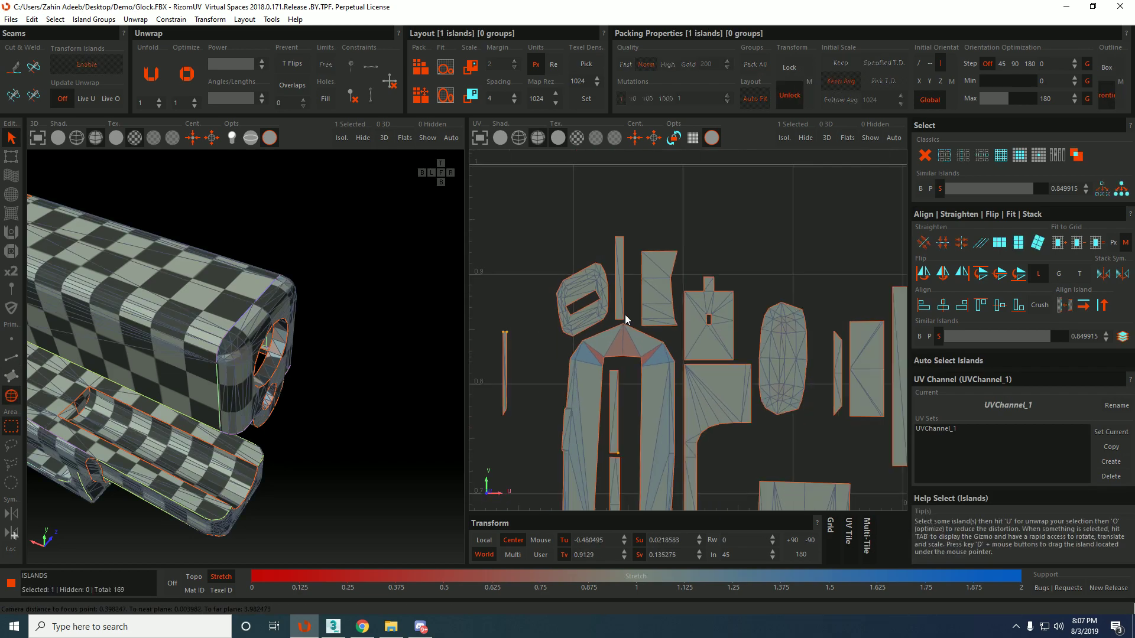
click(594, 285)
scroll(595, 285, down, 2)
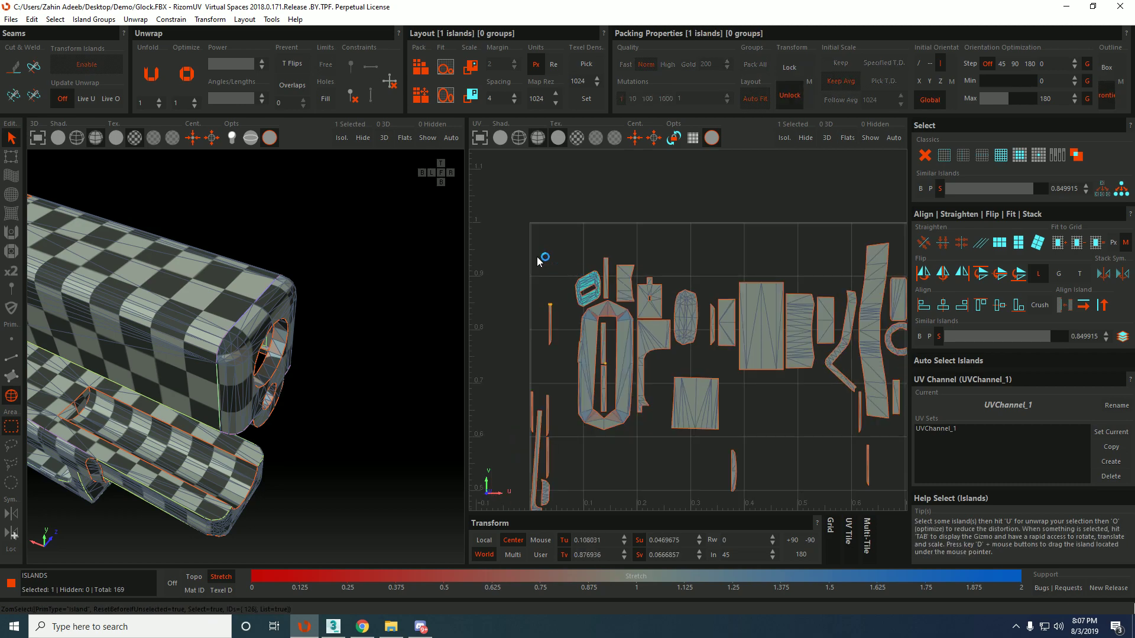
key(f)
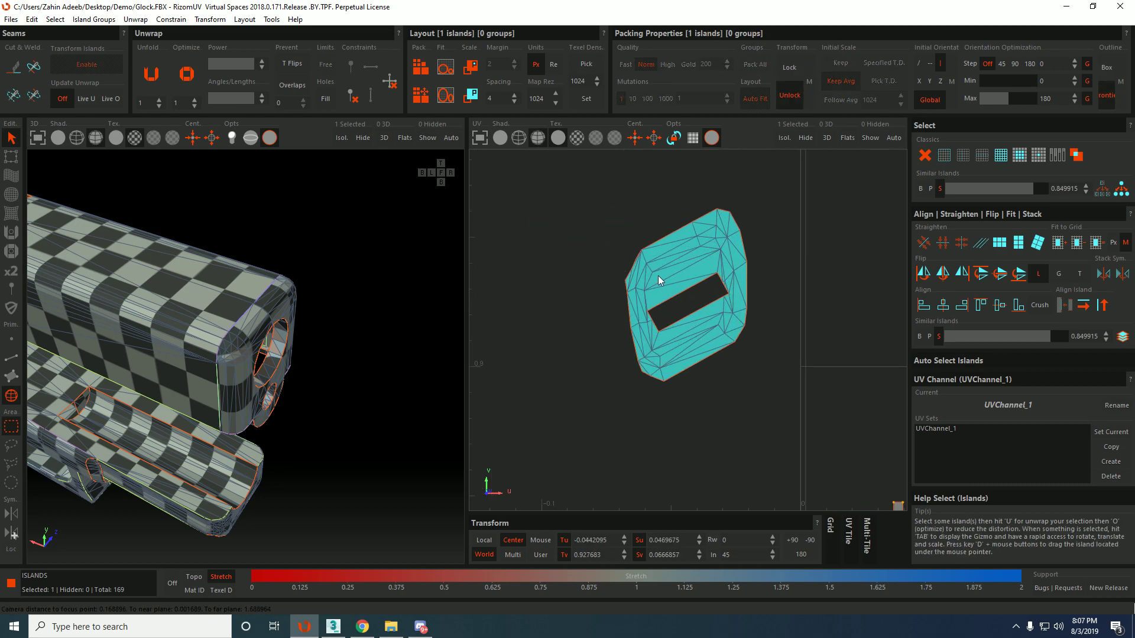
key(F2)
key(F4)
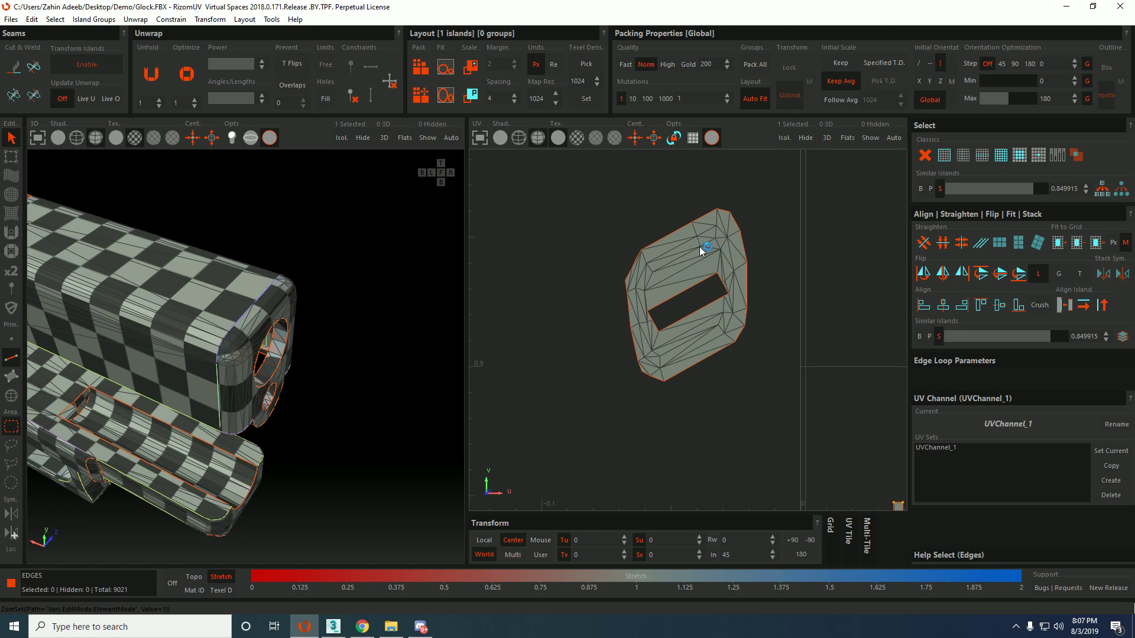
Move the elongated ring-shaped island out of the UV tile and focus the 3D view on its slide opening.
scroll(747, 273, down, 4)
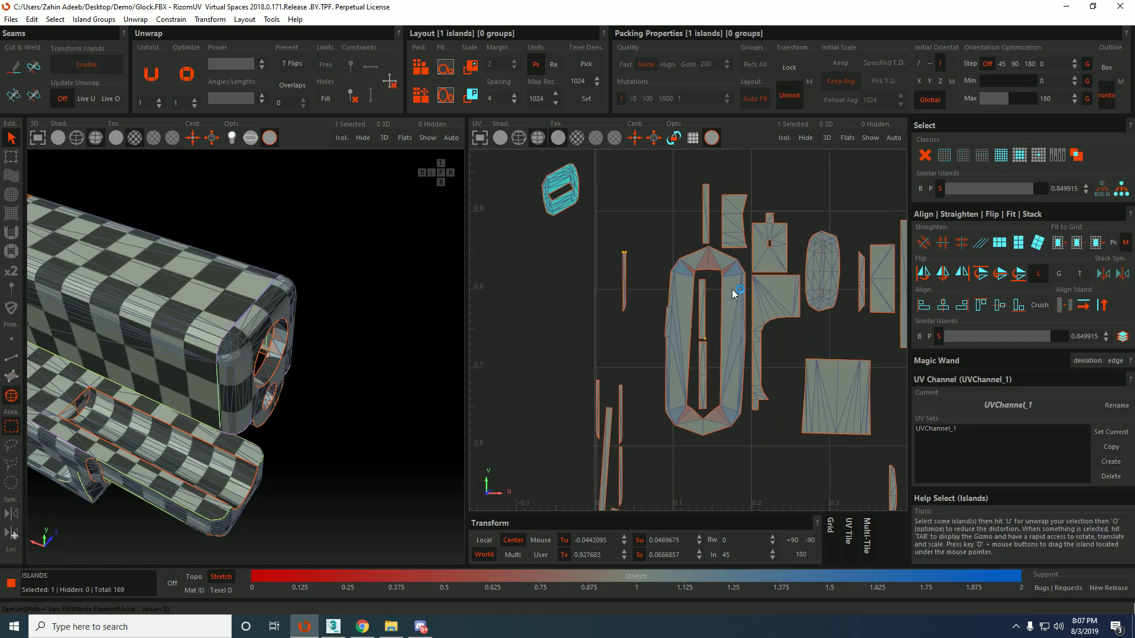
scroll(733, 291, down, 3)
click(734, 294)
middle_drag(732, 296, 633, 334)
scroll(633, 333, up, 5)
key(F2)
key(F4)
click(607, 275)
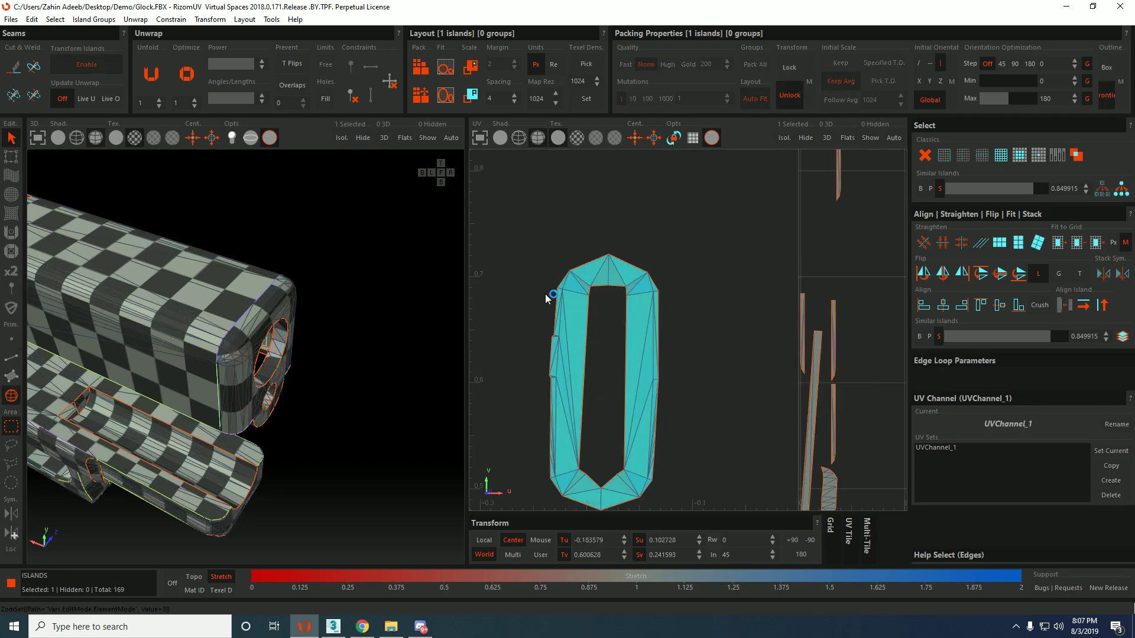
key(f)
alt+drag(221, 314, 203, 299)
Try cutting the elongated ring island open at an inner corner edge and unfolding it, and undo the attempt.
key(F2)
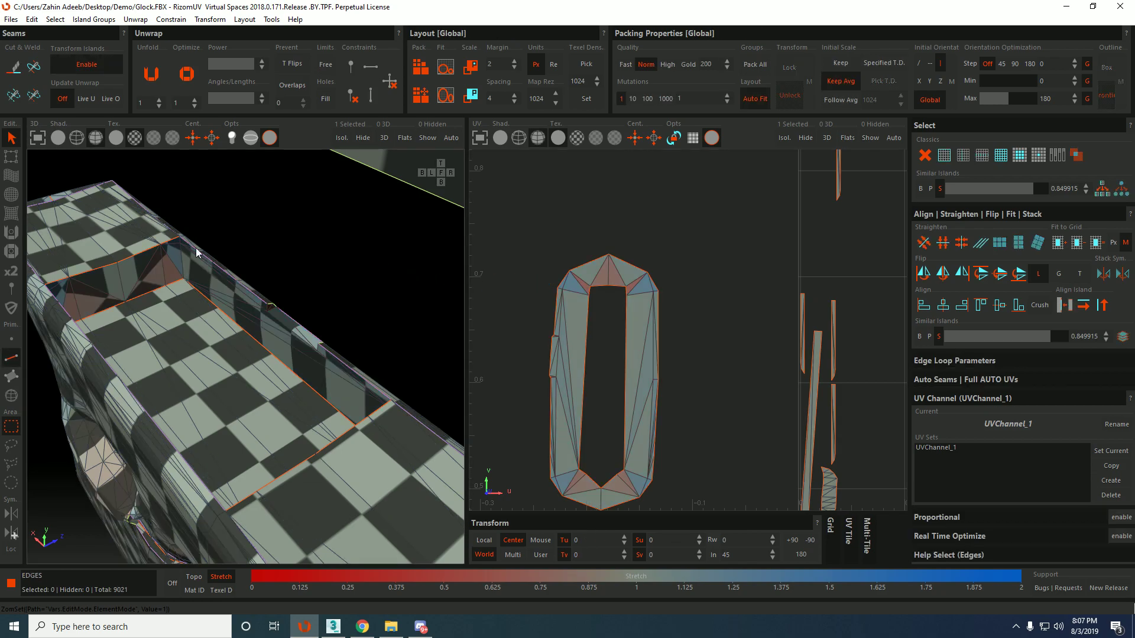
click(182, 259)
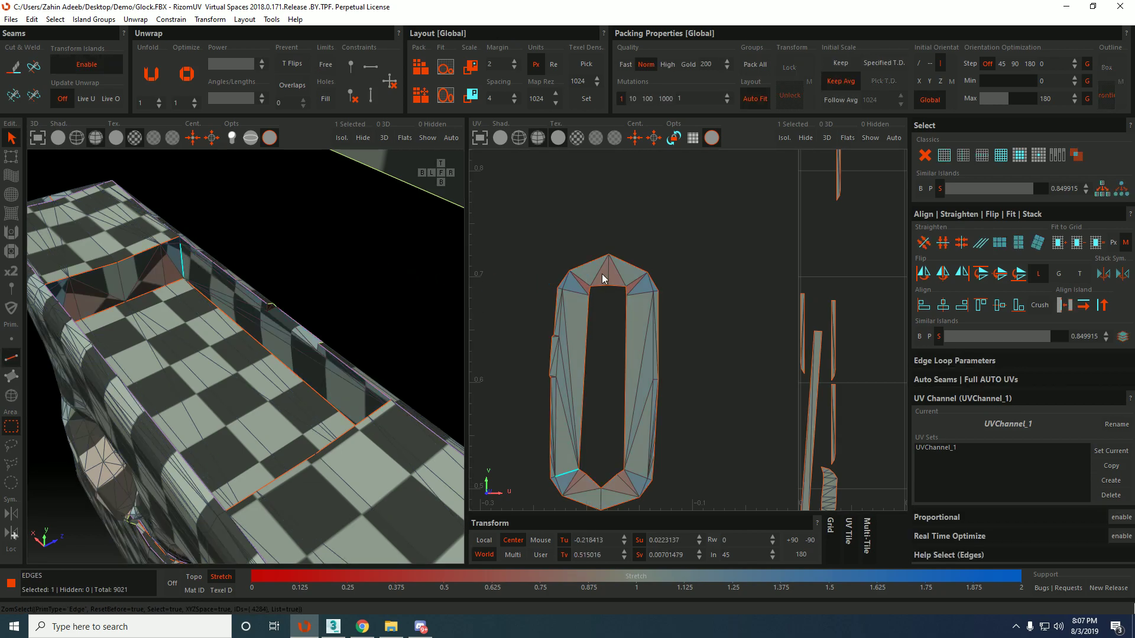
key(F4)
click(635, 289)
key(u)
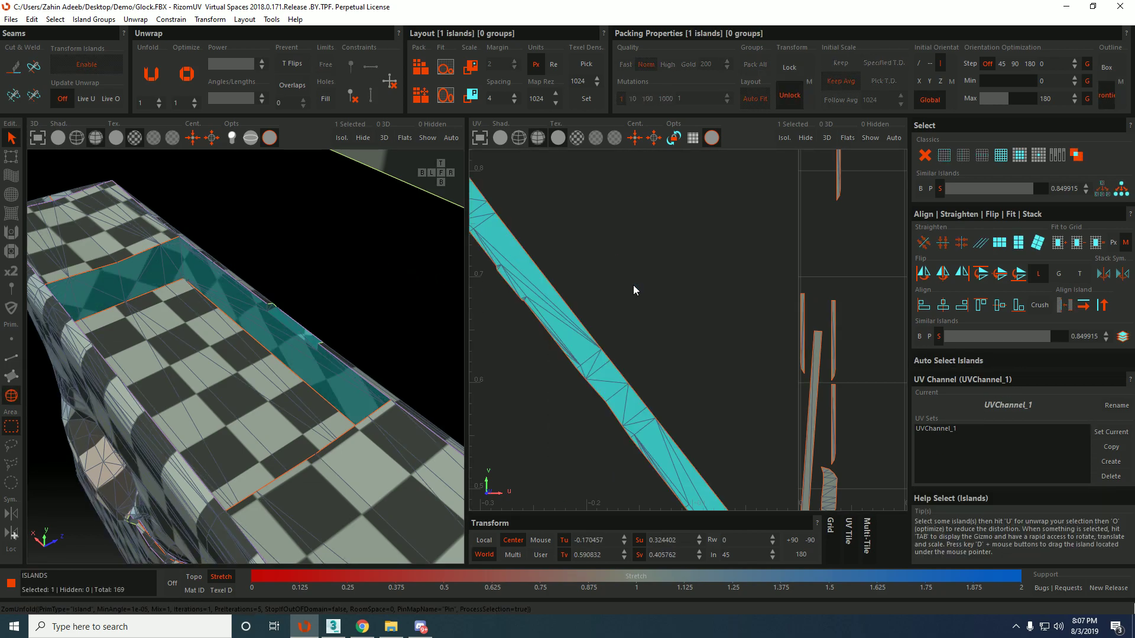
scroll(631, 286, down, 5)
drag(619, 349, 610, 351)
key(ctrl+z)
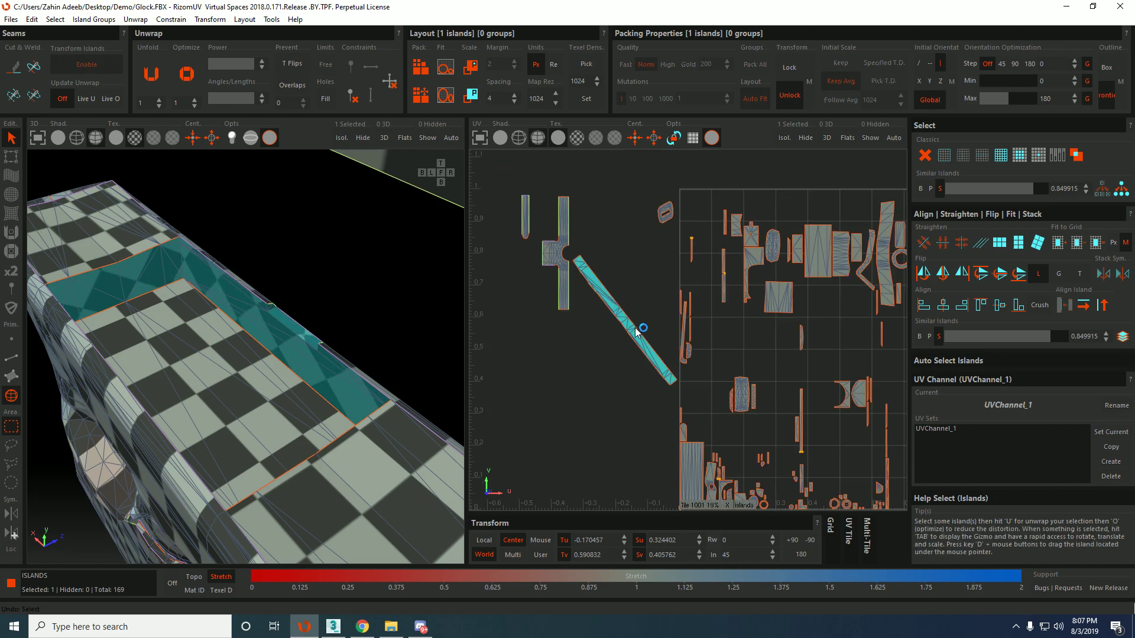
key(ctrl+z)
Cut the elongated ring island open at the middle edge of its upper end and unfold it into a nearly upright strip.
scroll(634, 324, up, 4)
key(F2)
key(F4)
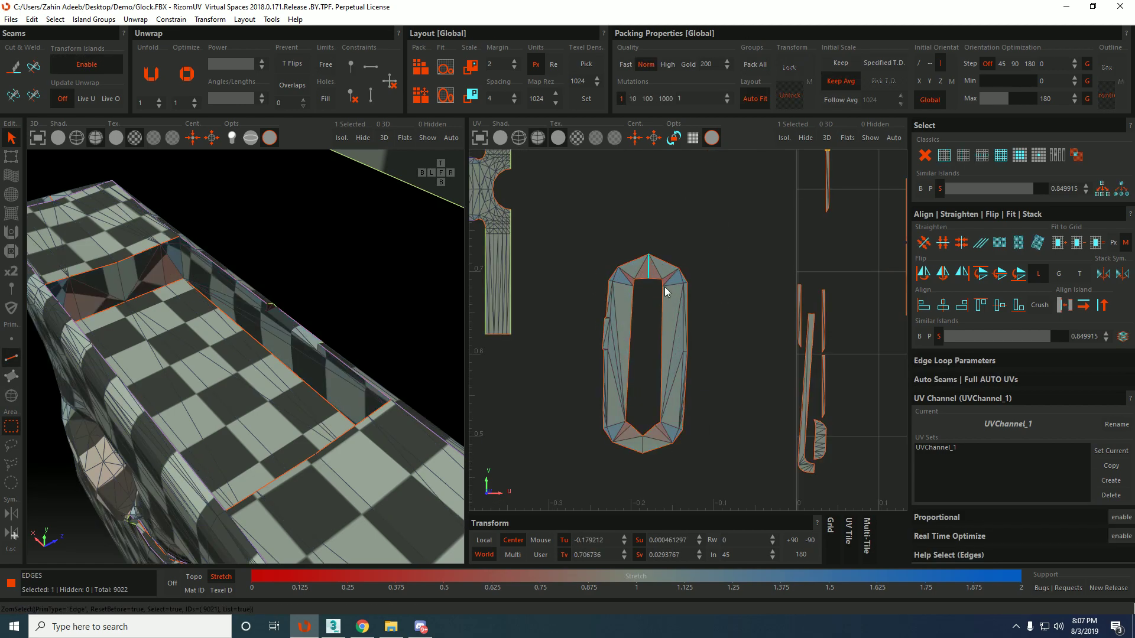
click(672, 286)
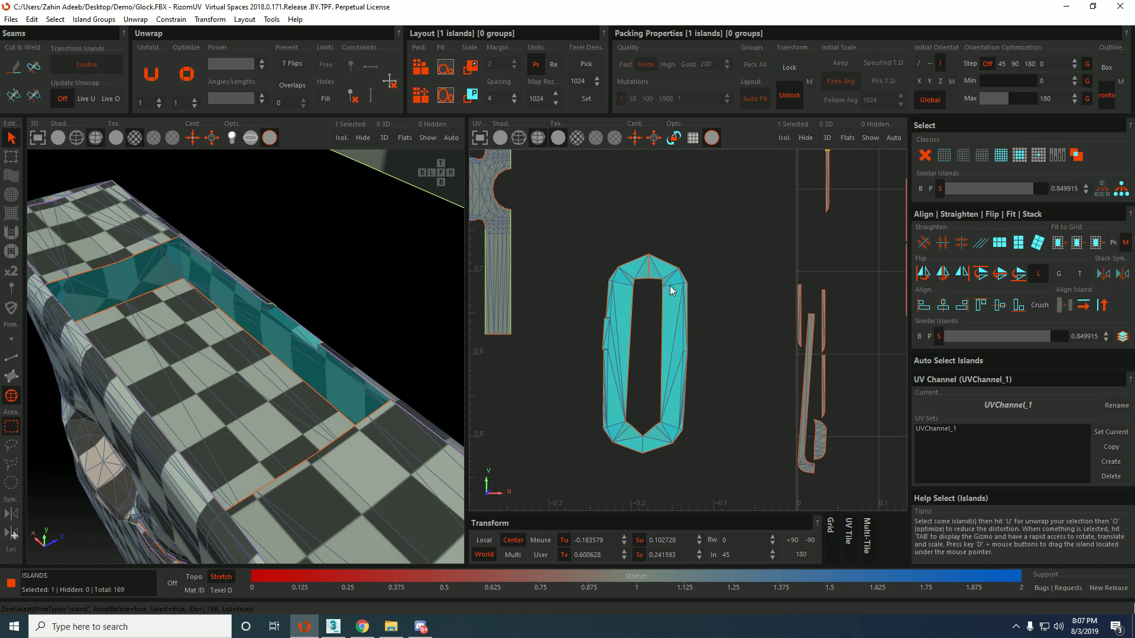
key(u)
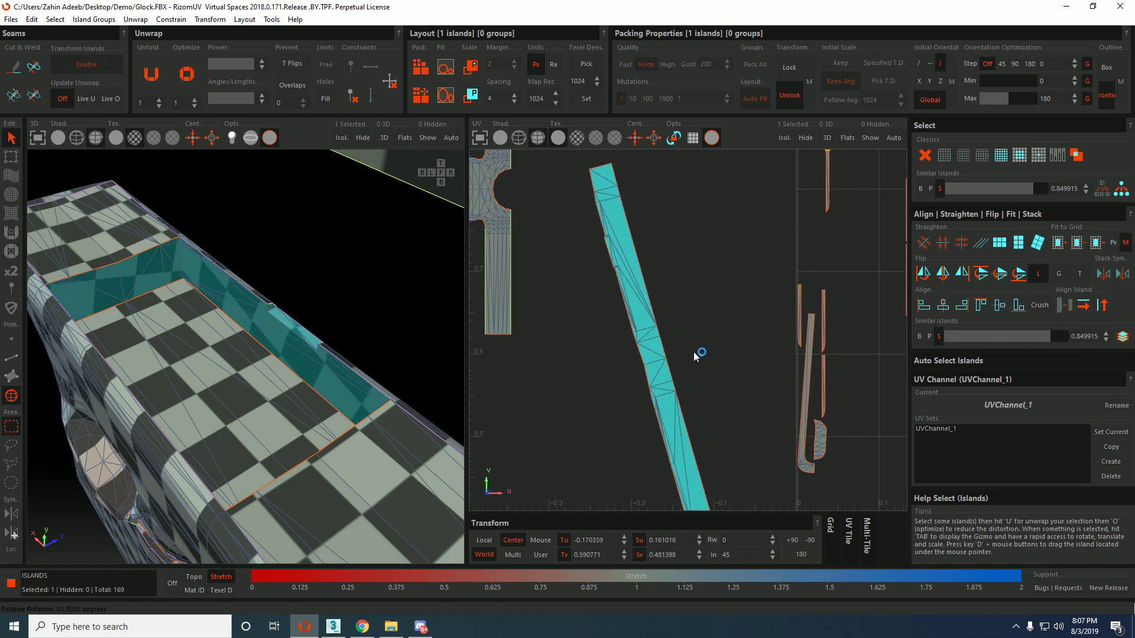
scroll(667, 282, down, 3)
scroll(679, 296, up, 3)
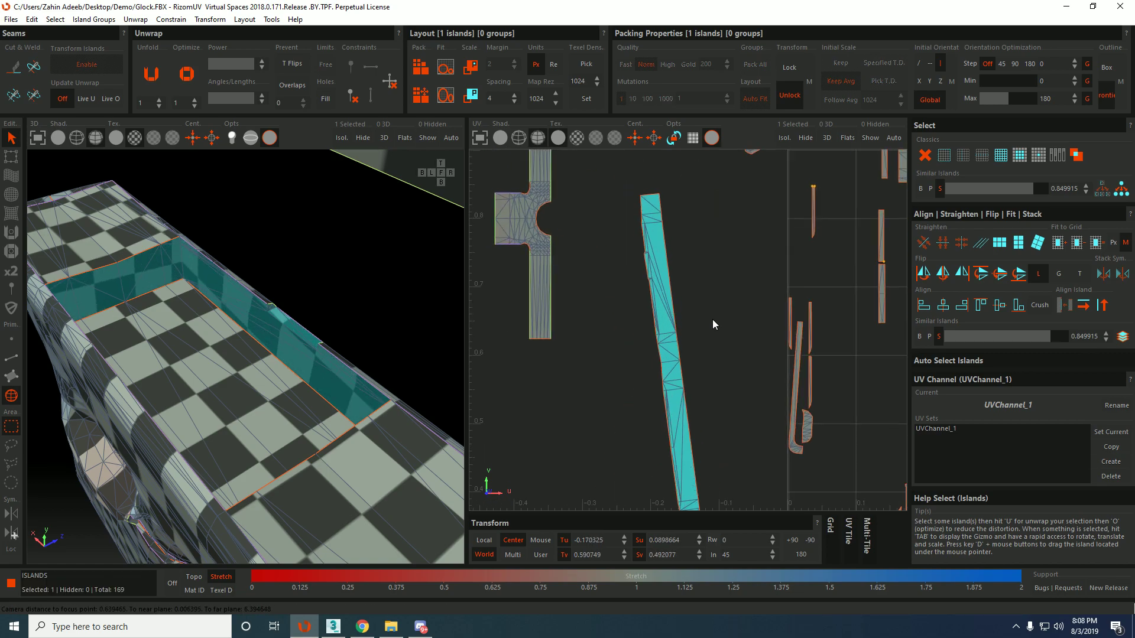
Constrain the unfolded strip's two long borders vertically and its upper end edge horizontally.
key(F2)
click(648, 201)
scroll(636, 201, up, 3)
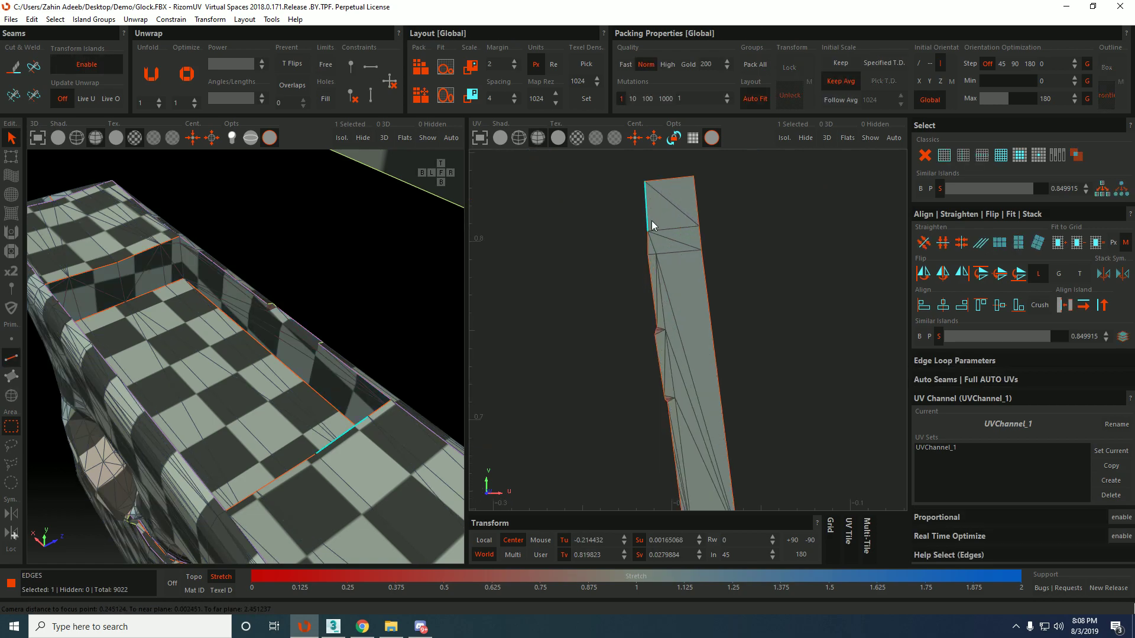
middle_drag(719, 403, 684, 288)
scroll(659, 350, down, 3)
middle_drag(675, 458, 655, 314)
middle_drag(680, 426, 644, 324)
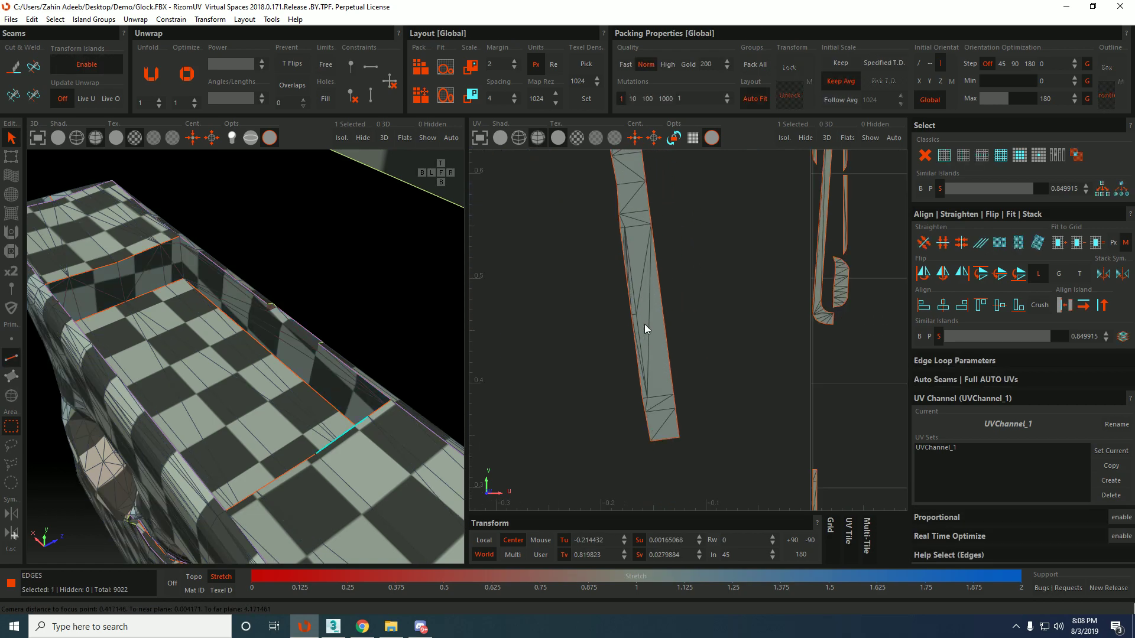
double_click(650, 436)
middle_drag(667, 84, 666, 328)
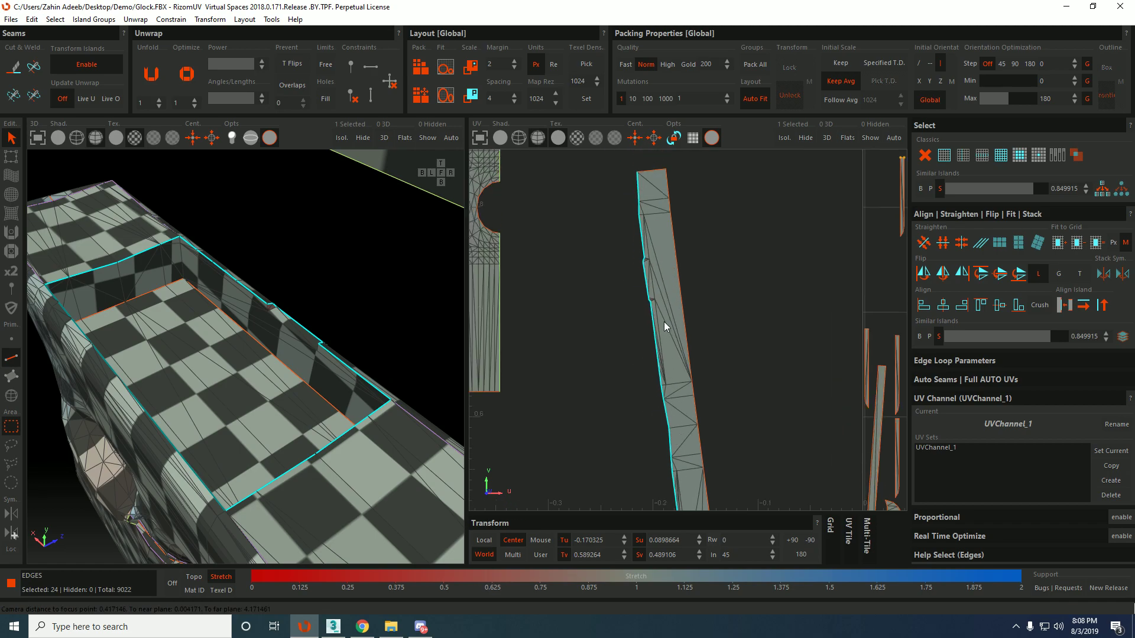
ctrl+double_click(668, 182)
key(w)
click(654, 170)
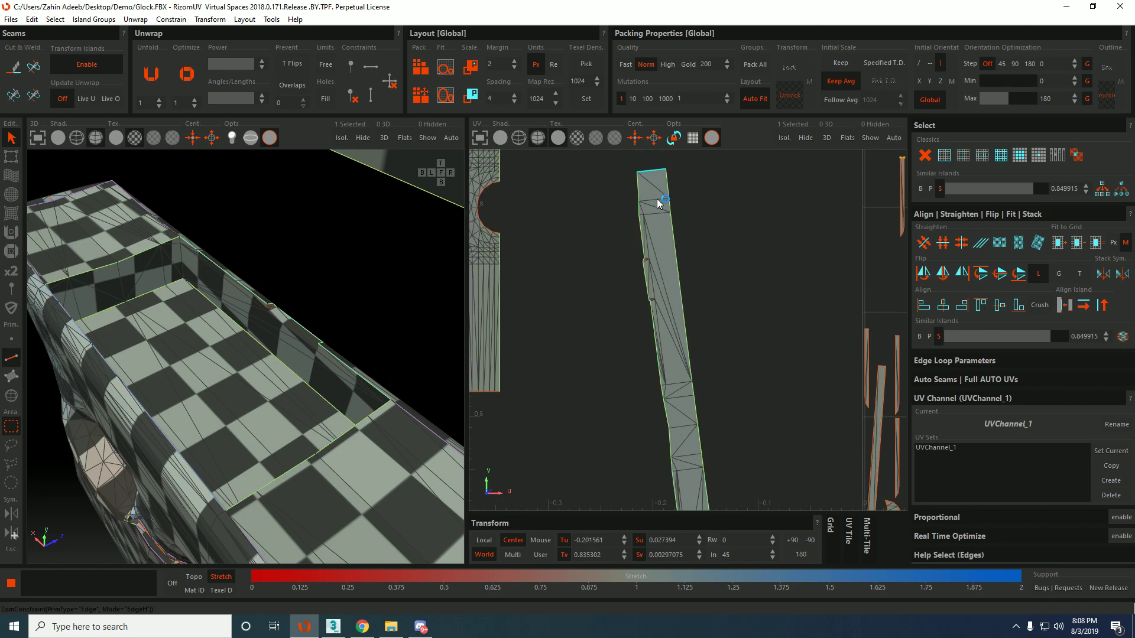
Constrain the lower end edge of the long unfolded strip horizontally.
key(w)
scroll(670, 311, down, 3)
middle_drag(716, 503, 668, 327)
scroll(664, 329, up, 3)
click(661, 343)
key(shift+h)
Unfold and optimize the constrained long strip, and move it over to the finished islands outside the UV tile.
scroll(672, 338, down, 3)
middle_drag(640, 213, 664, 335)
key(F4)
click(669, 278)
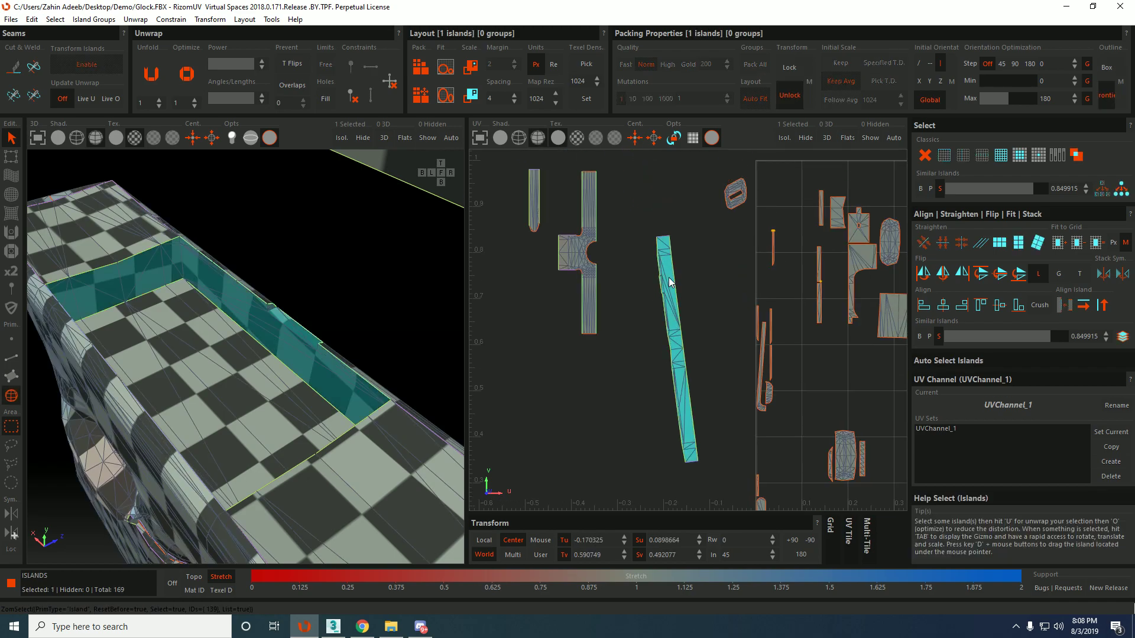
key(u)
key(o)
scroll(669, 279, down, 3)
middle_drag(670, 278, 554, 244)
Move the slightly tilted narrow island with the hooked lower end out of the UV tile.
scroll(713, 237, up, 2)
scroll(745, 269, up, 3)
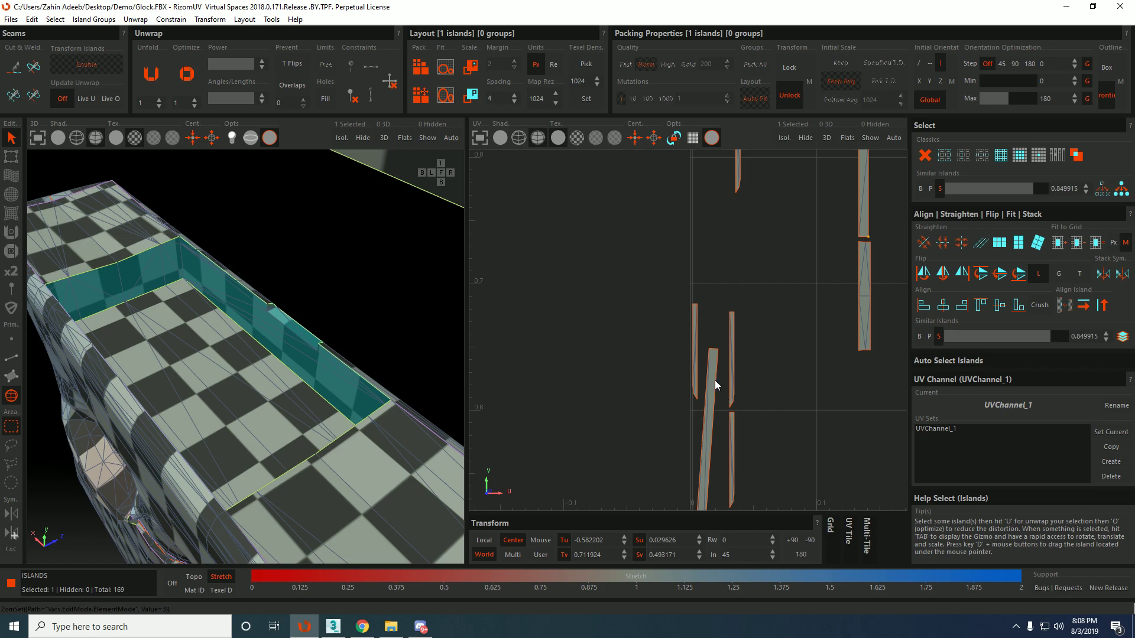
click(715, 380)
middle_drag(620, 325, 582, 259)
scroll(581, 256, up, 3)
Constrain the two long borders of the hooked strip vertically.
key(F2)
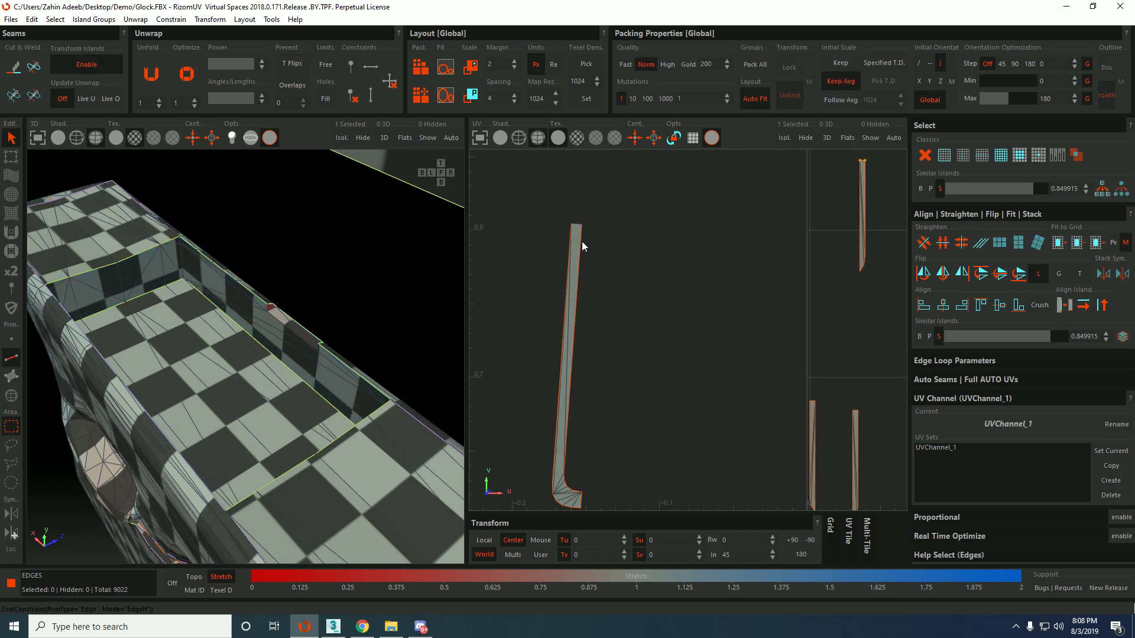
click(575, 270)
scroll(585, 278, down, 1)
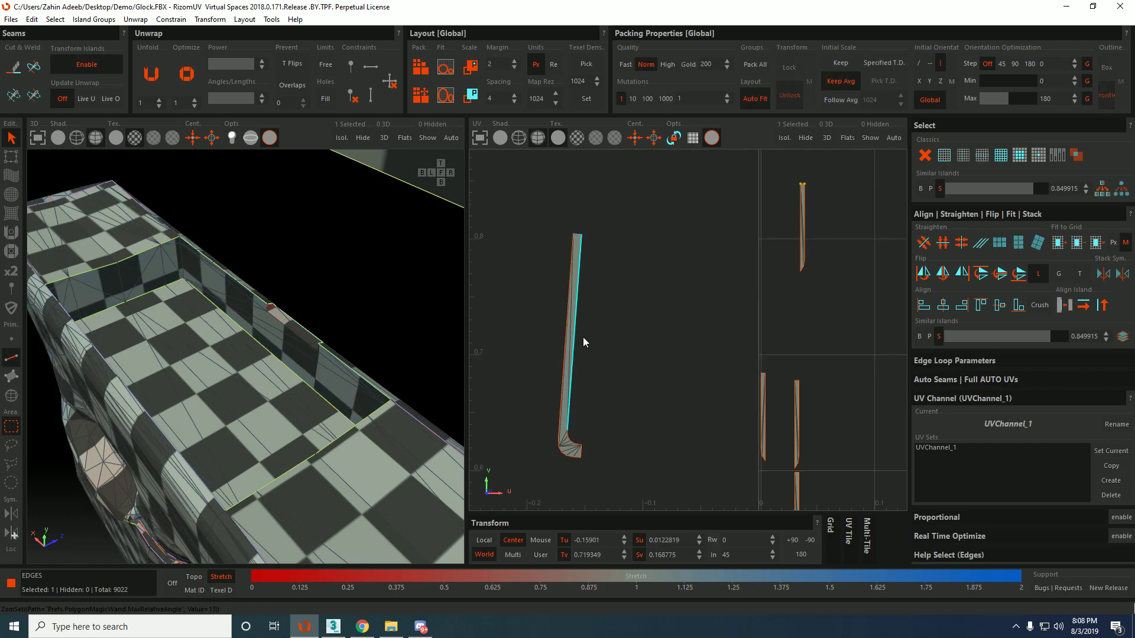
click(568, 289)
scroll(587, 427, up, 3)
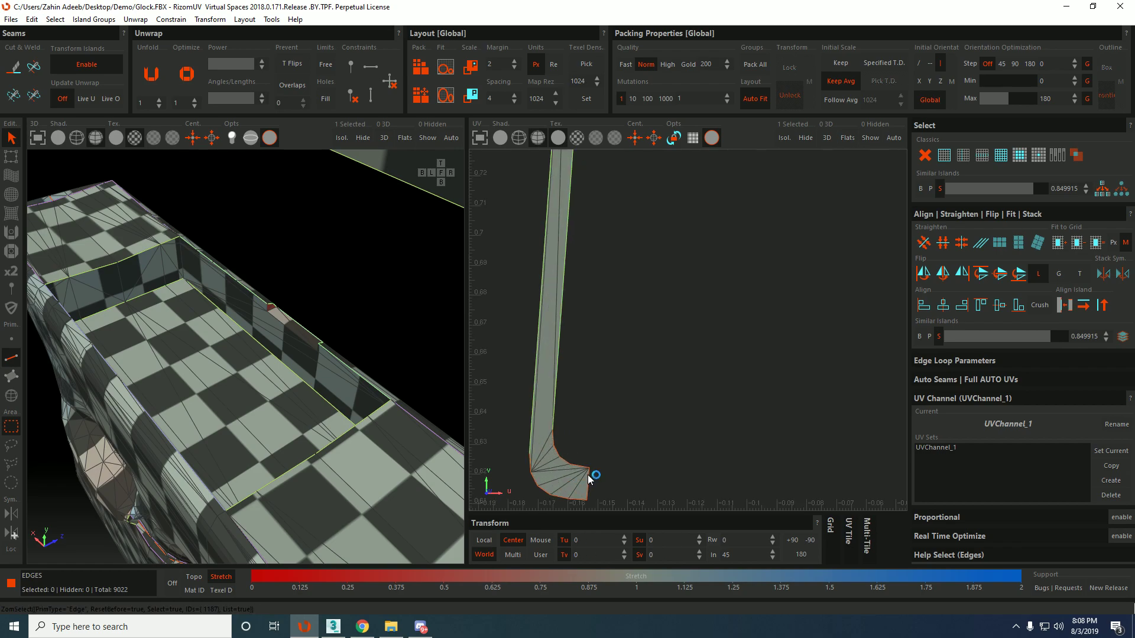
Constrain the inner and outer curved borders of the strip's hook vertically.
scroll(586, 414, down, 2)
key(F4)
click(561, 406)
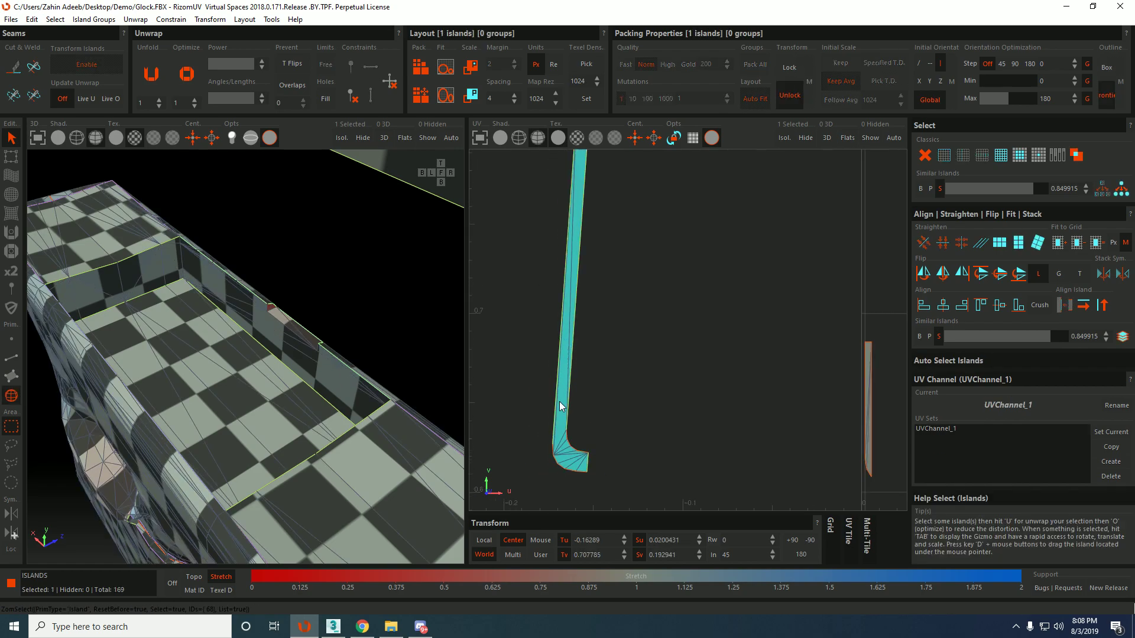
scroll(544, 324, down, 2)
scroll(586, 456, up, 4)
key(F2)
click(569, 398)
click(597, 427)
shift+click(572, 404)
ctrl+click(549, 430)
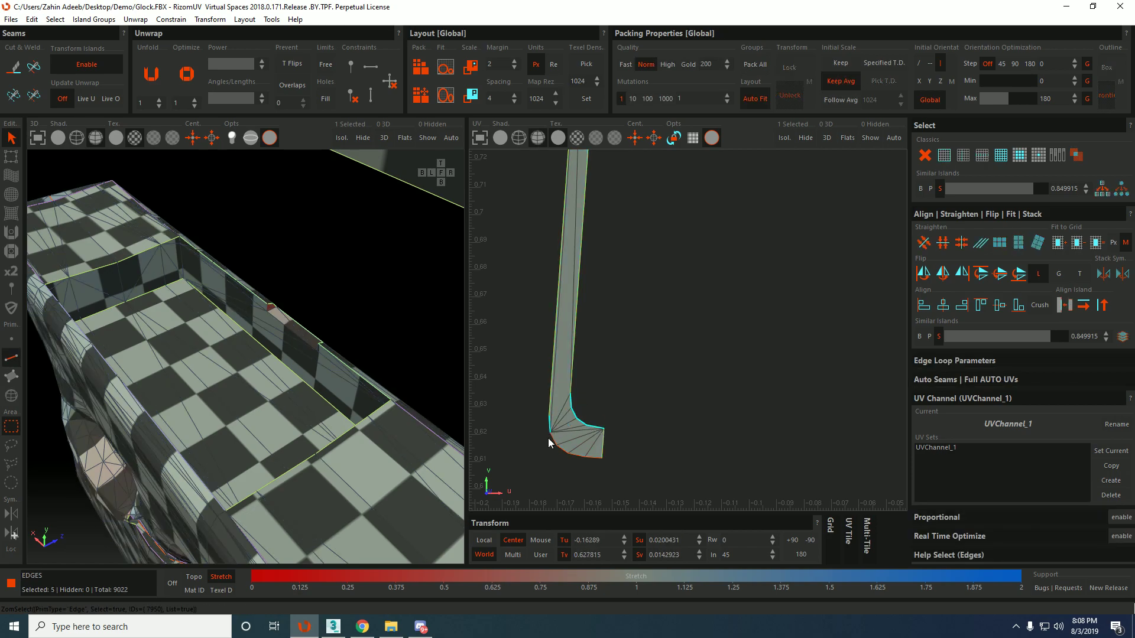
ctrl+click(594, 461)
shift+click(555, 449)
Remove the constraint from the hook's end edge, and unfold and repeatedly optimize the strip.
click(601, 448)
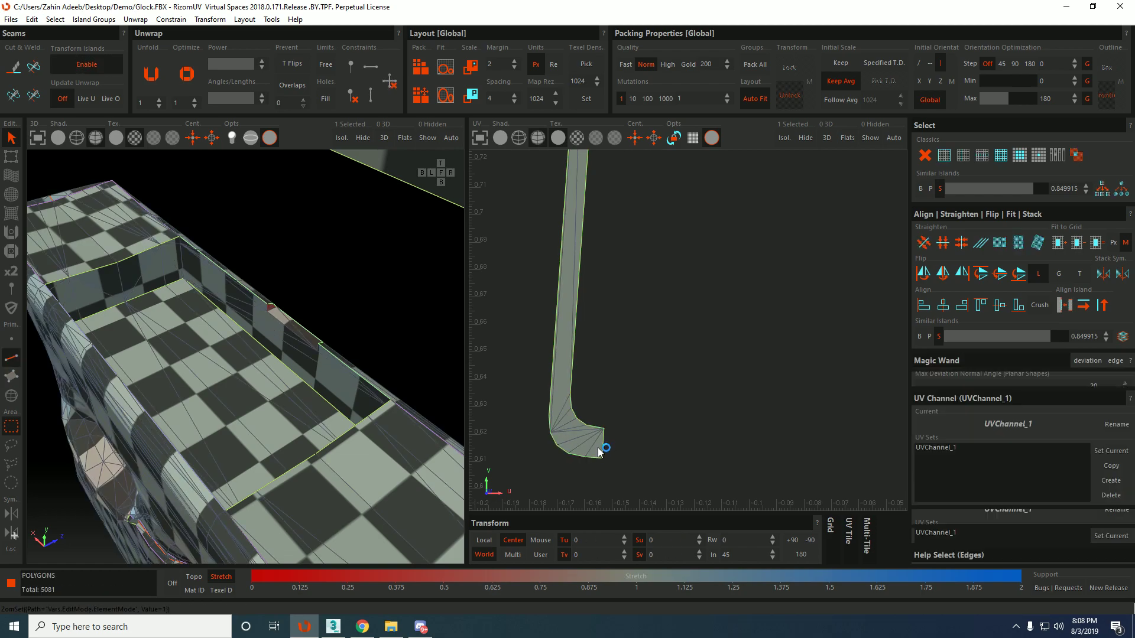
key(w)
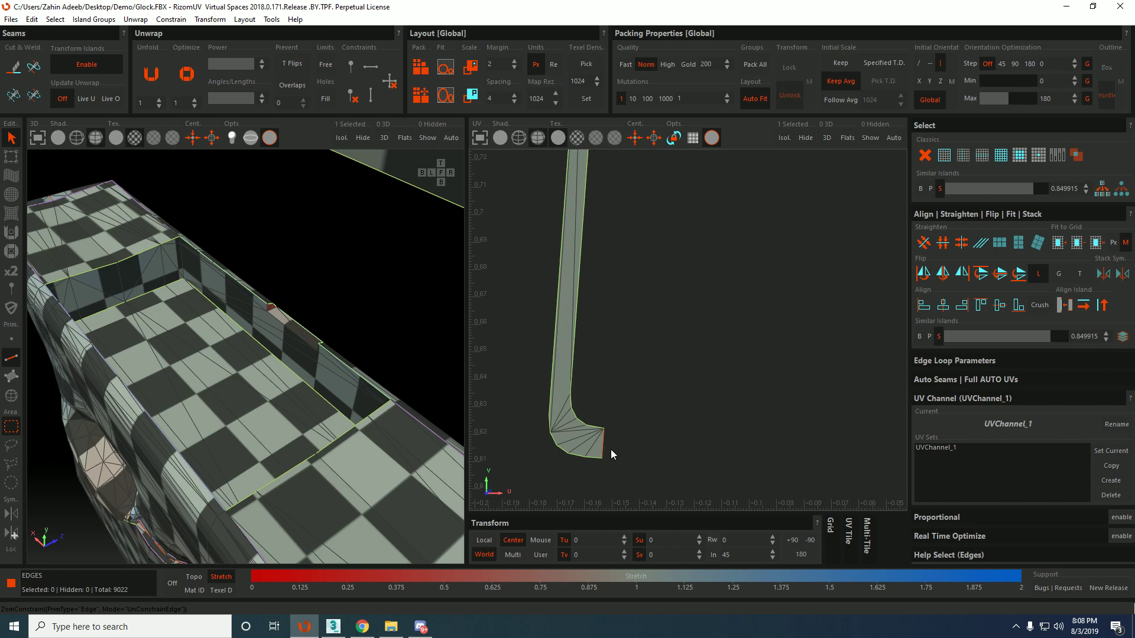
scroll(611, 449, down, 1)
key(F4)
key(u)
key(o)
key(o)
key(o)
key(o)
scroll(581, 468, up, 3)
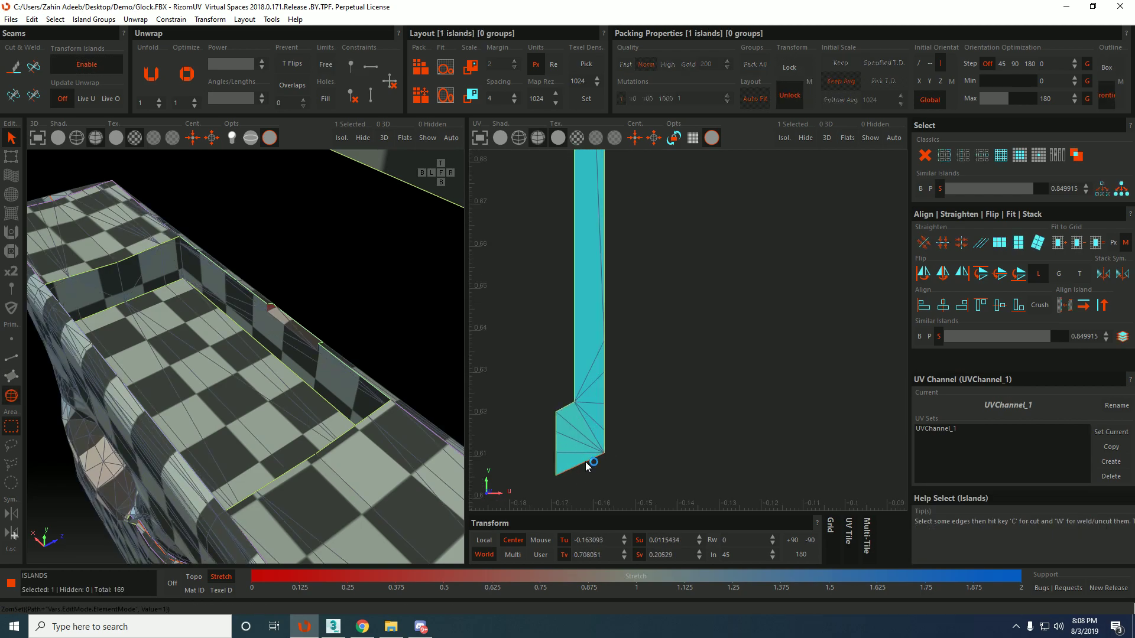
Constrain the hooked strip's slanted lower end edge horizontally and optimize the island twice.
key(F2)
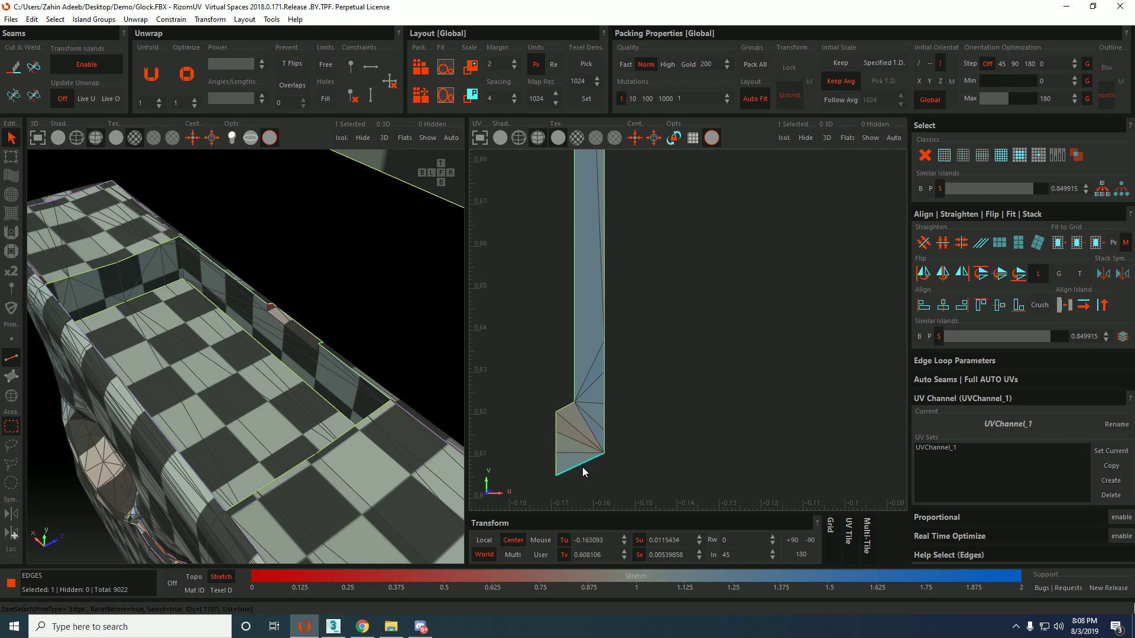
scroll(577, 436, down, 1)
key(F4)
key(o)
key(o)
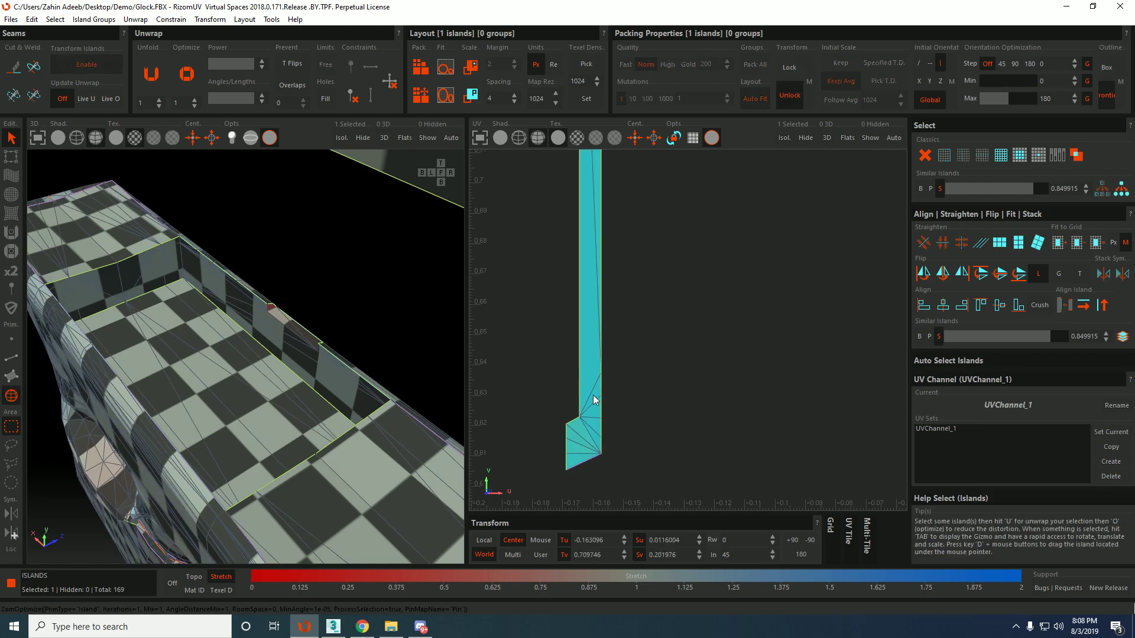
scroll(583, 343, down, 3)
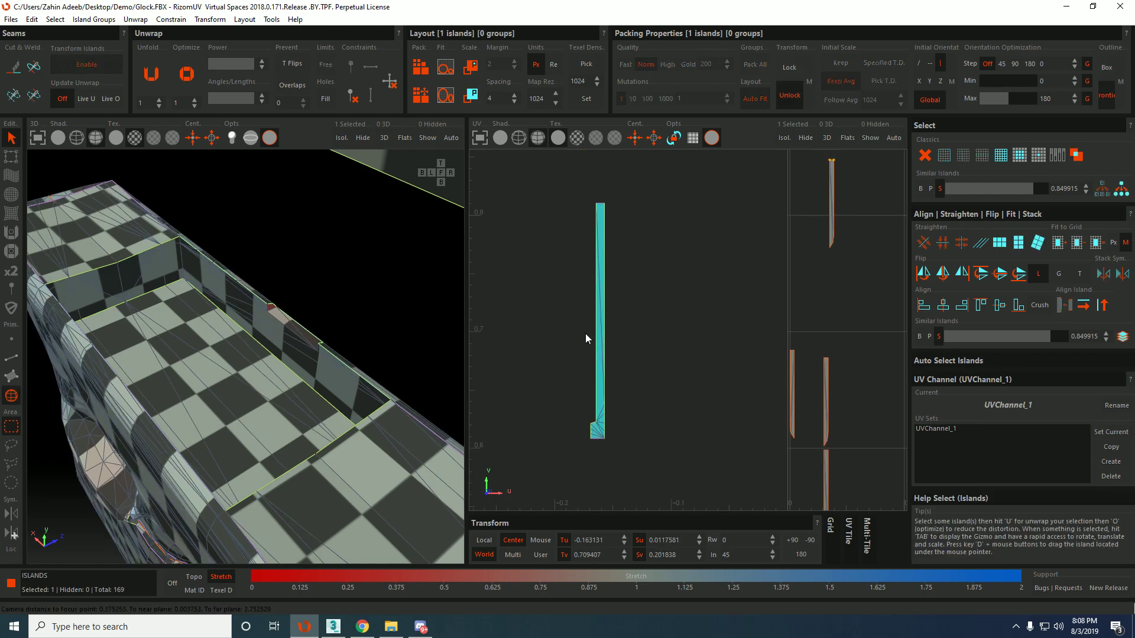
Select the whole hooked strip again and run one more optimization on it.
key(F1)
drag(587, 336, 591, 361)
scroll(592, 430, up, 3)
click(599, 402)
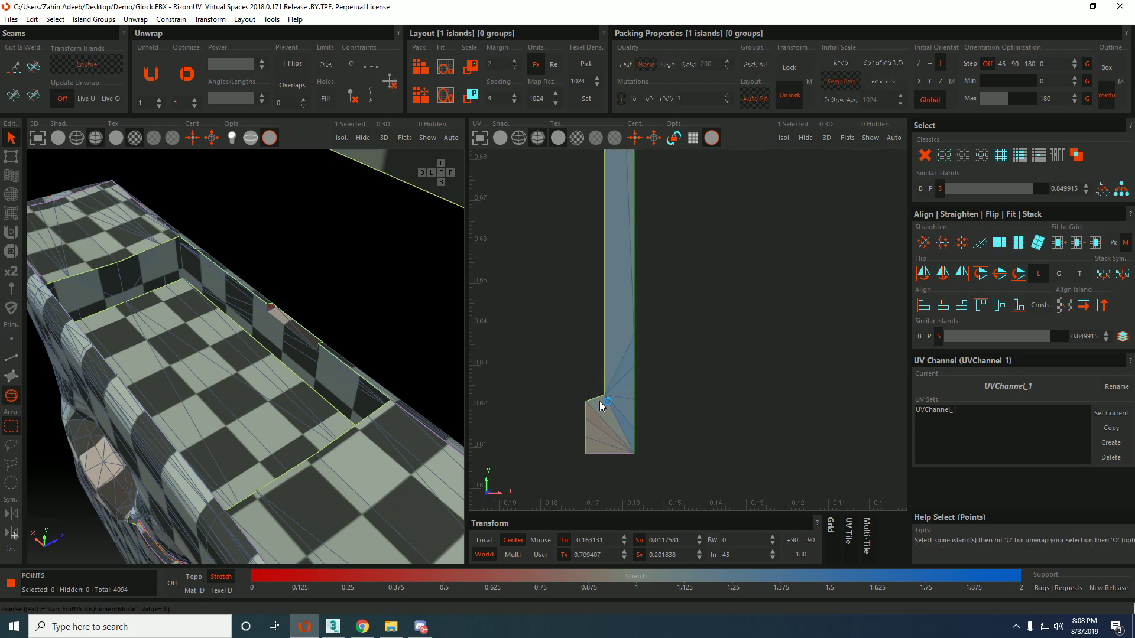
key(F4)
click(597, 421)
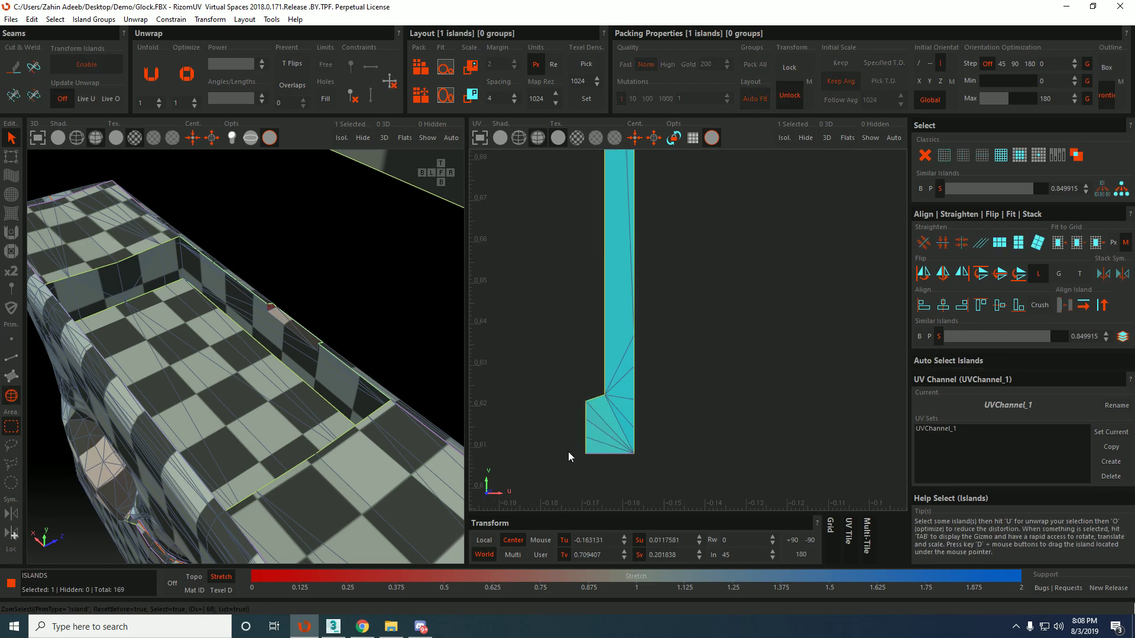
key(o)
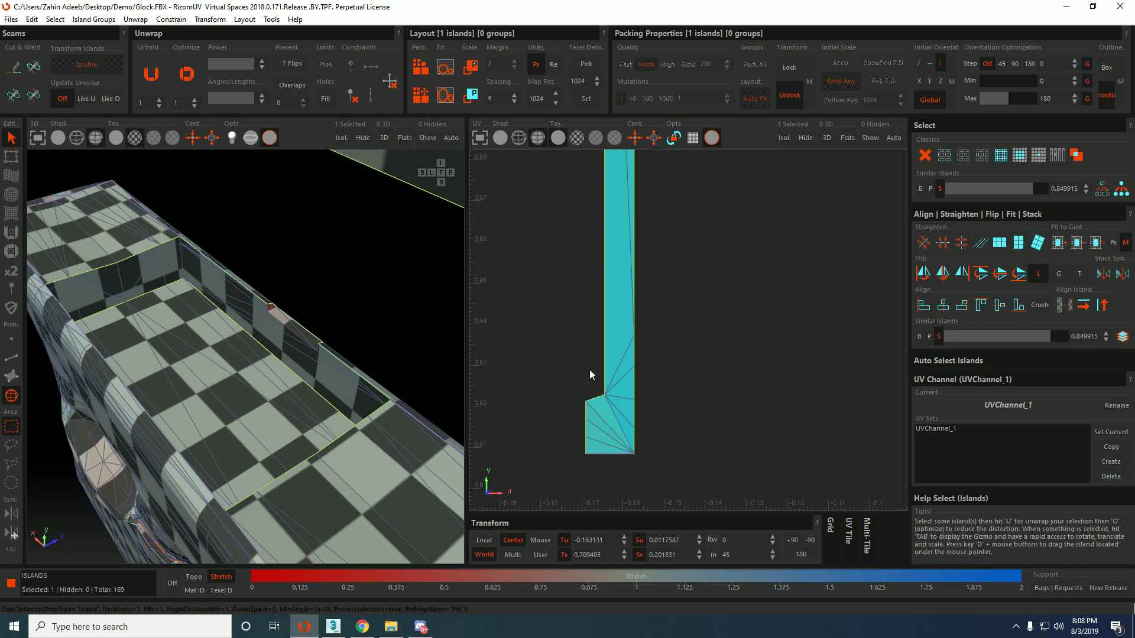
Try aligning the strip's left border points on a vertical line, check the slide's front in the 3D view, and undo the alignment.
scroll(591, 375, down, 4)
key(F1)
drag(583, 382, 604, 458)
key(ctrl+z)
drag(579, 374, 604, 449)
middle_drag(598, 269, 618, 417)
ctrl+drag(624, 277, 623, 278)
scroll(629, 361, down, 2)
middle_drag(628, 426, 616, 295)
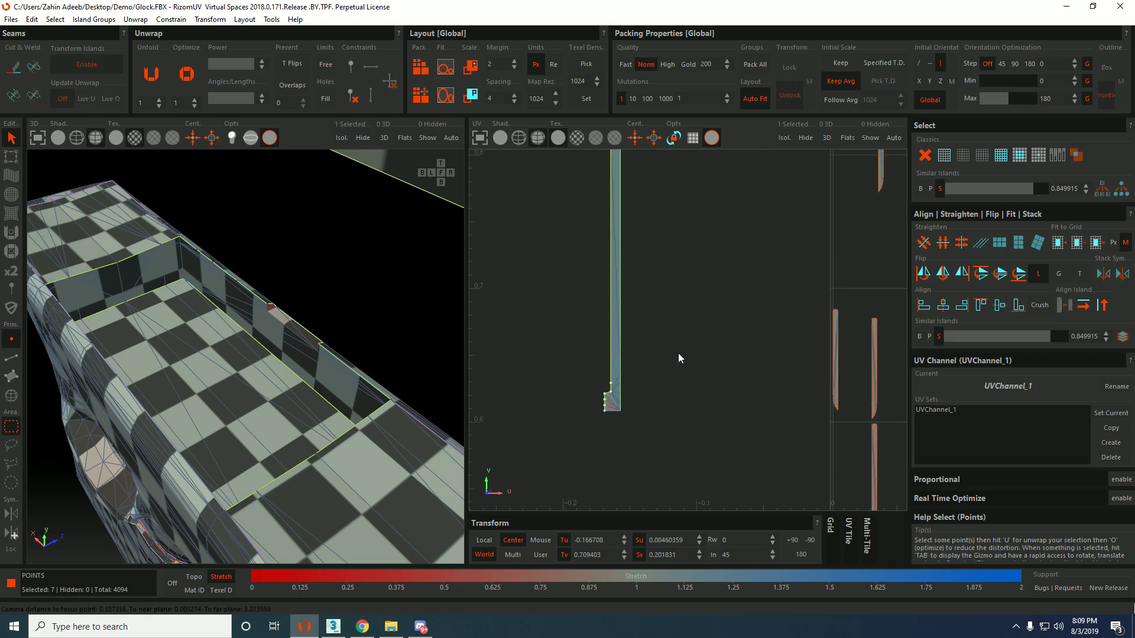
key(l)
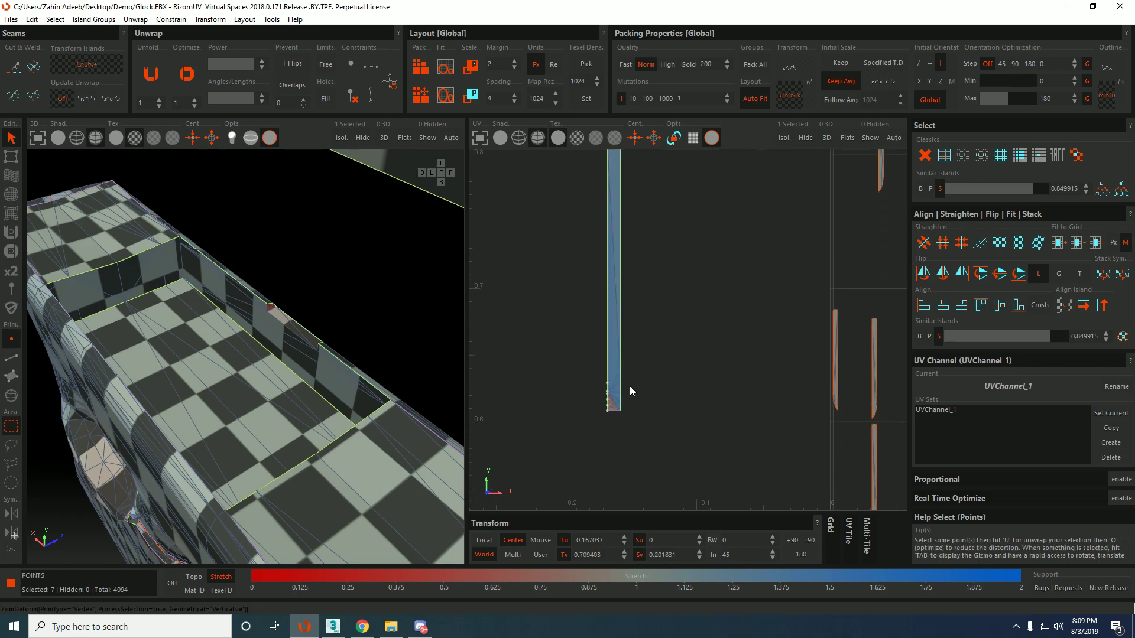
middle_drag(608, 336, 617, 382)
scroll(617, 382, up, 2)
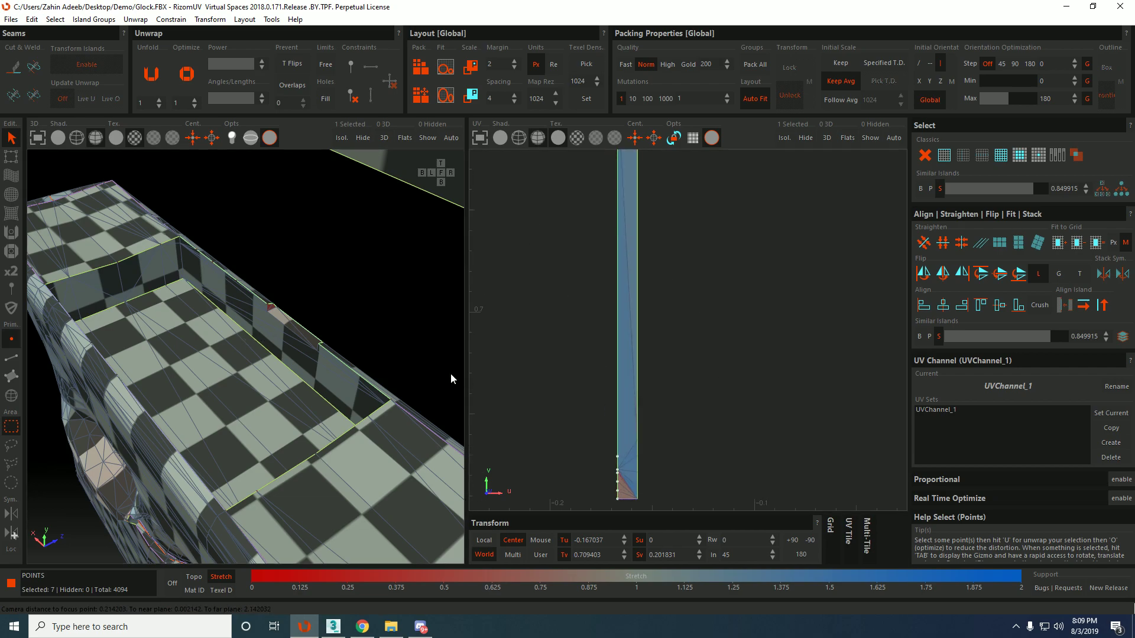
middle_drag(449, 407, 243, 368)
alt+middle_drag(306, 355, 242, 310)
scroll(299, 356, down, 1)
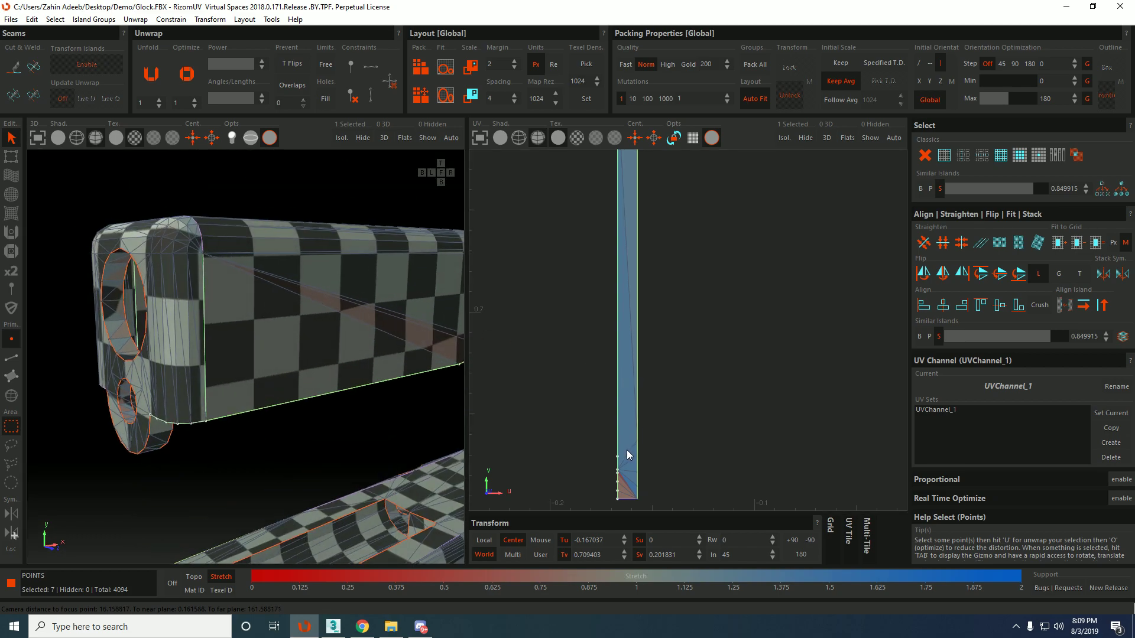
key(ctrl+z)
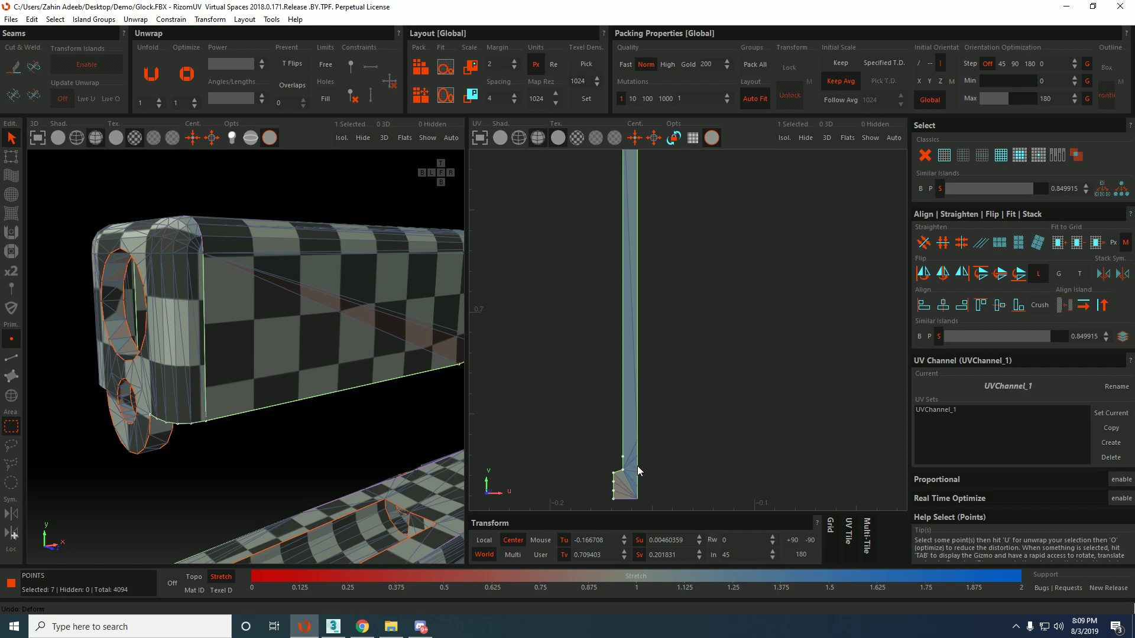
Try optimizing the hooked strip once more after picking its slanted shoulder edge, and undo the optimization.
key(F2)
scroll(618, 473, up, 3)
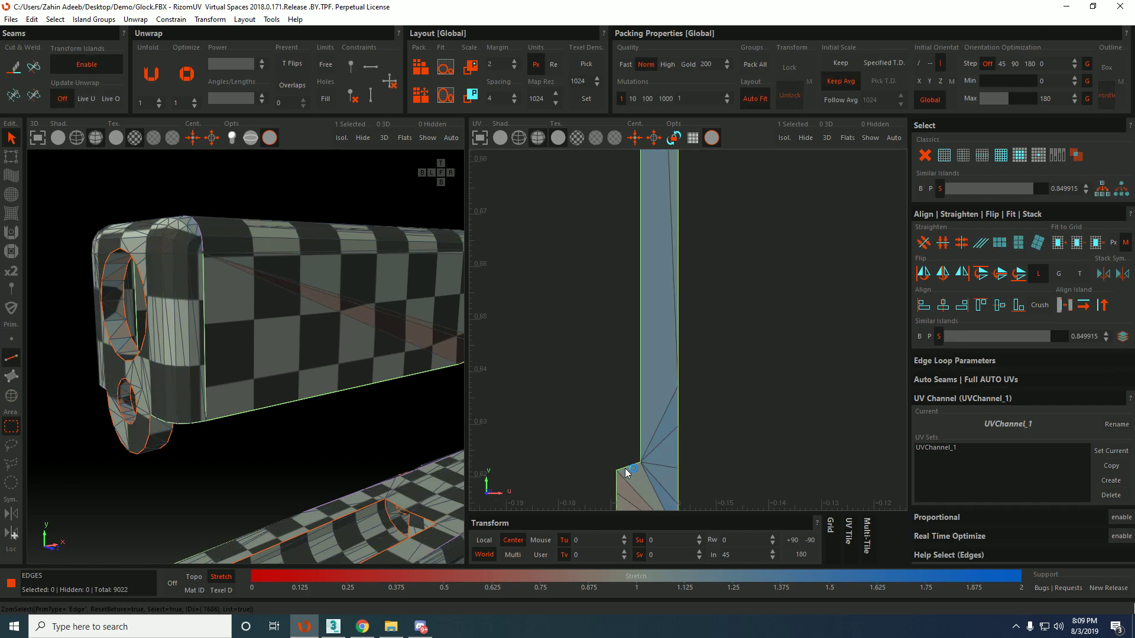
scroll(674, 466, down, 1)
key(F4)
click(639, 472)
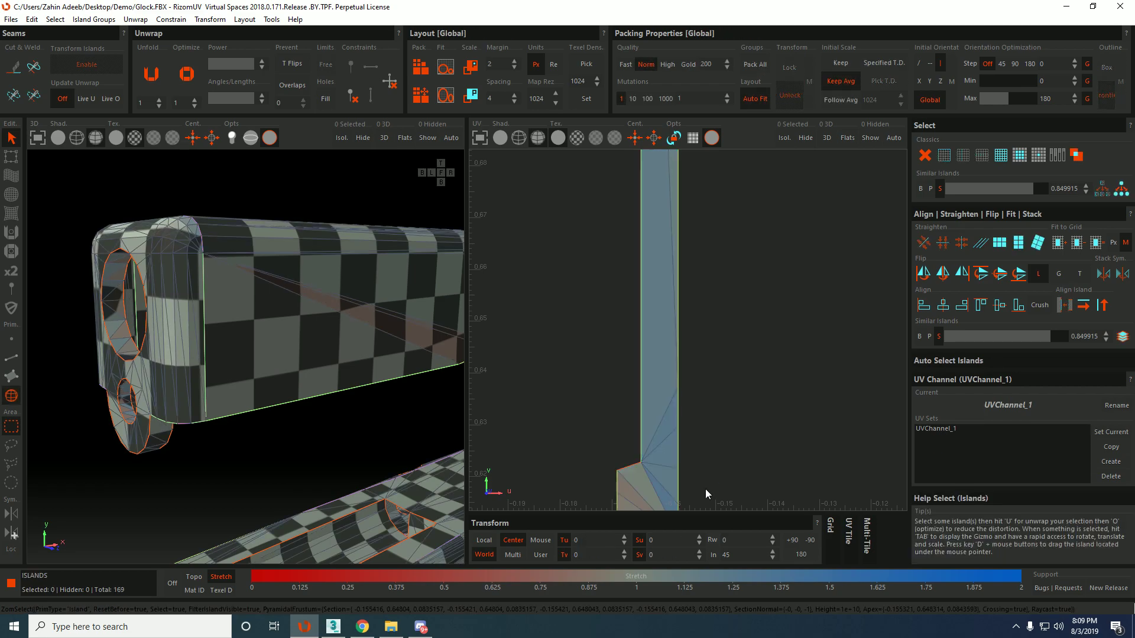
key(o)
scroll(680, 440, down, 3)
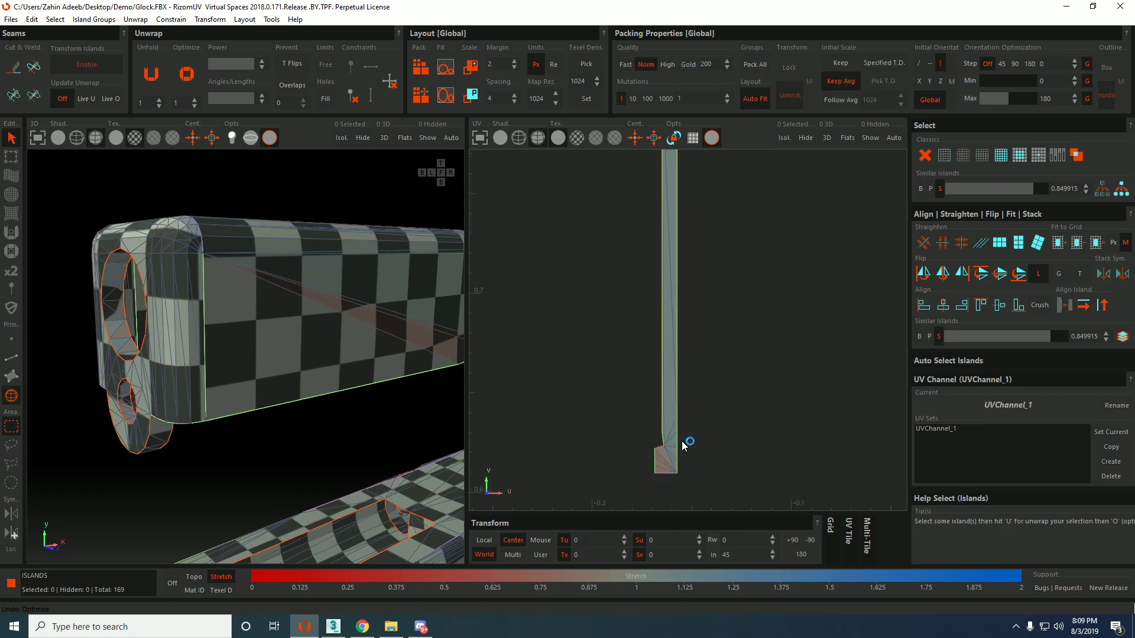
Try straightening the strip's left border points vertically from its upper end to the hook, and undo the change.
scroll(760, 441, down, 2)
middle_drag(862, 478, 726, 393)
scroll(692, 357, down, 2)
middle_drag(612, 297, 644, 338)
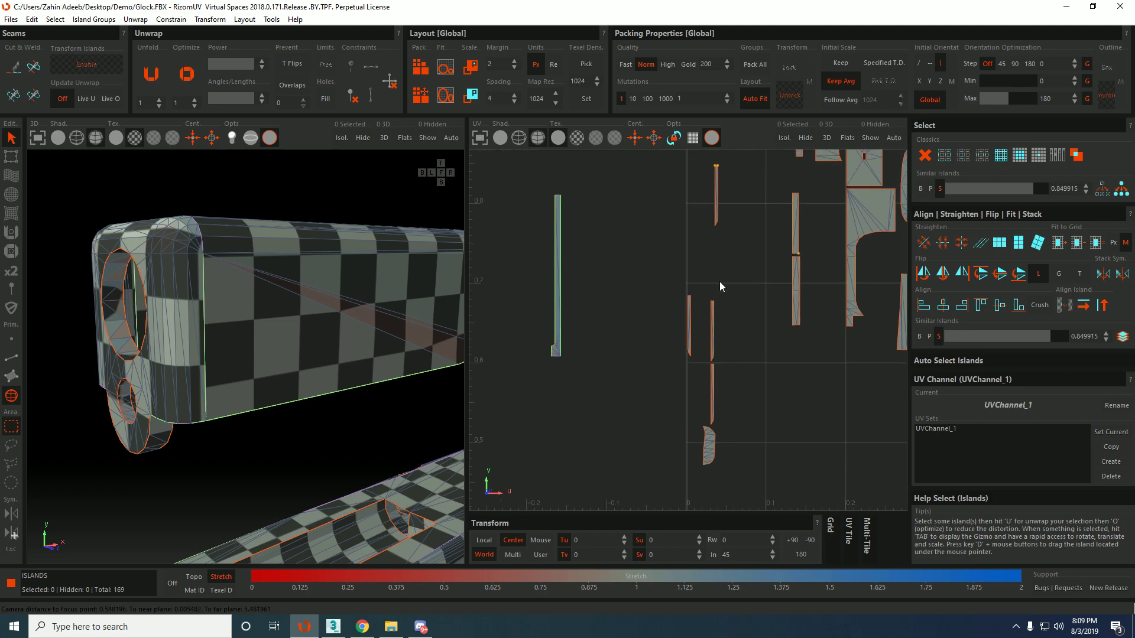
scroll(549, 307, up, 4)
key(F1)
drag(541, 198, 559, 480)
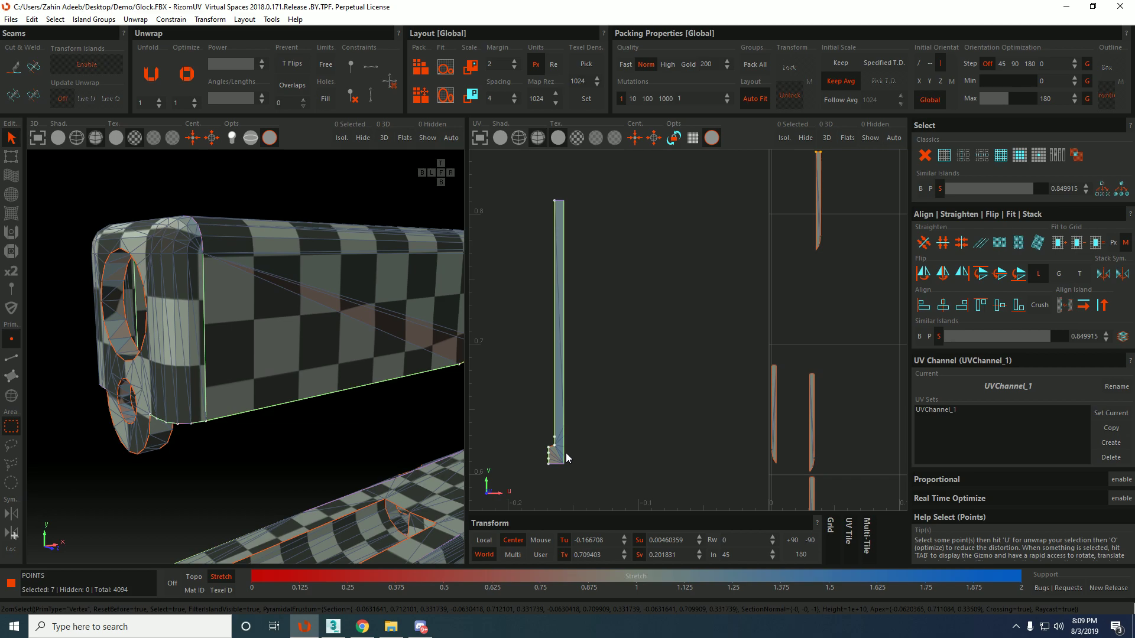
key(shift+v)
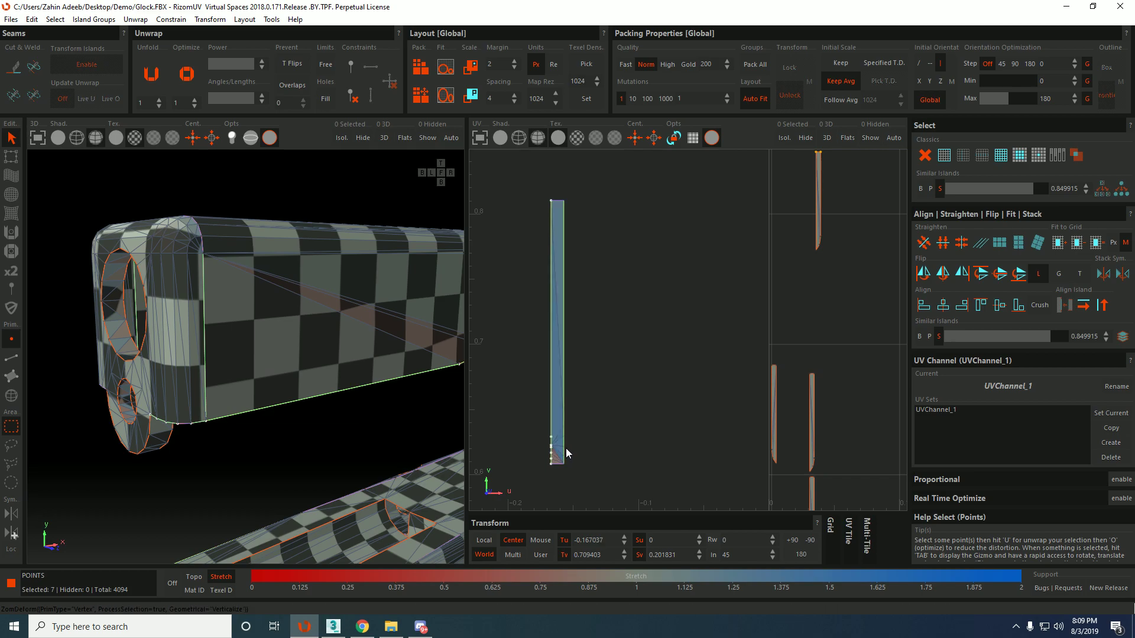
key(ctrl+z)
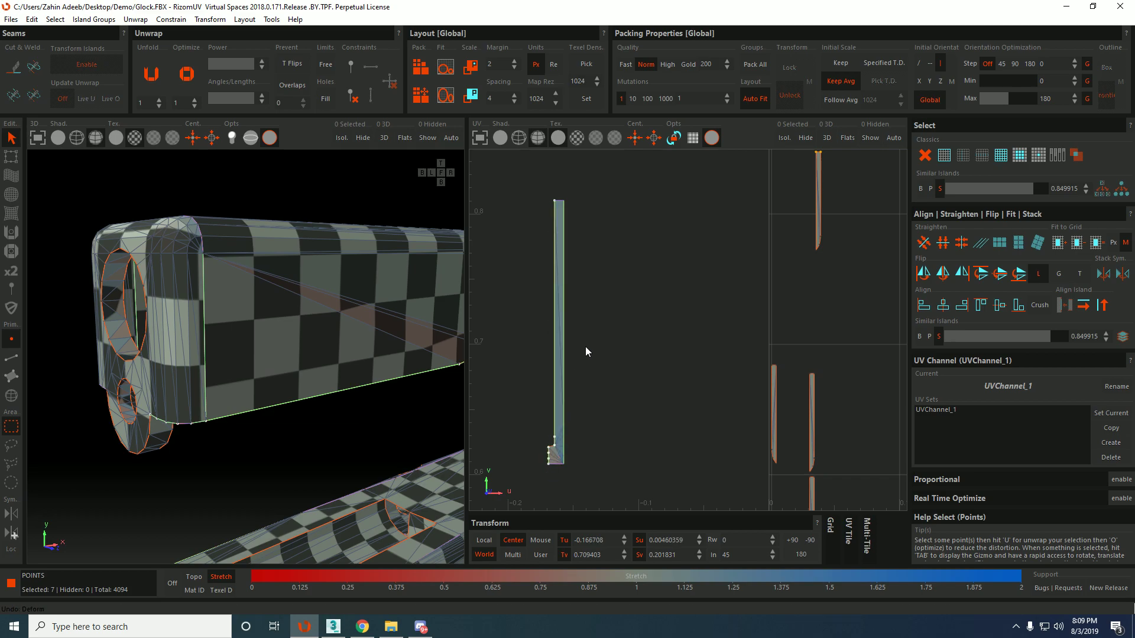
Select the three small narrow strips near the UV tile's left border and move them out of the tile.
scroll(597, 359, up, 2)
scroll(687, 346, down, 5)
scroll(753, 375, up, 5)
key(F4)
click(756, 367)
scroll(756, 378, up, 4)
scroll(640, 340, down, 6)
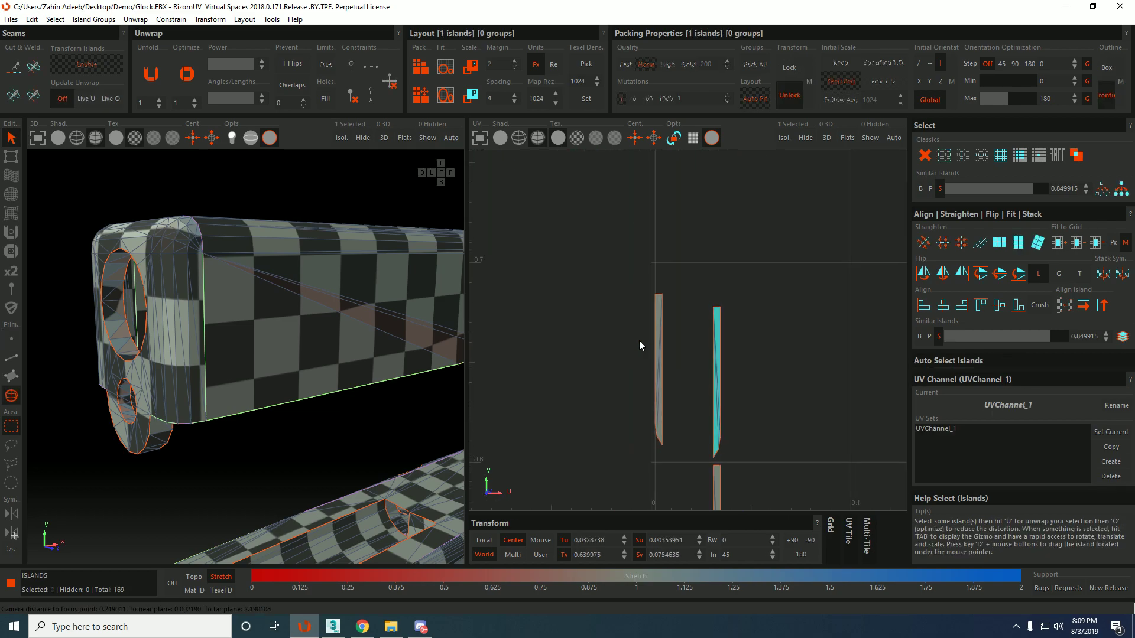
drag(612, 307, 730, 427)
middle_drag(682, 387, 586, 355)
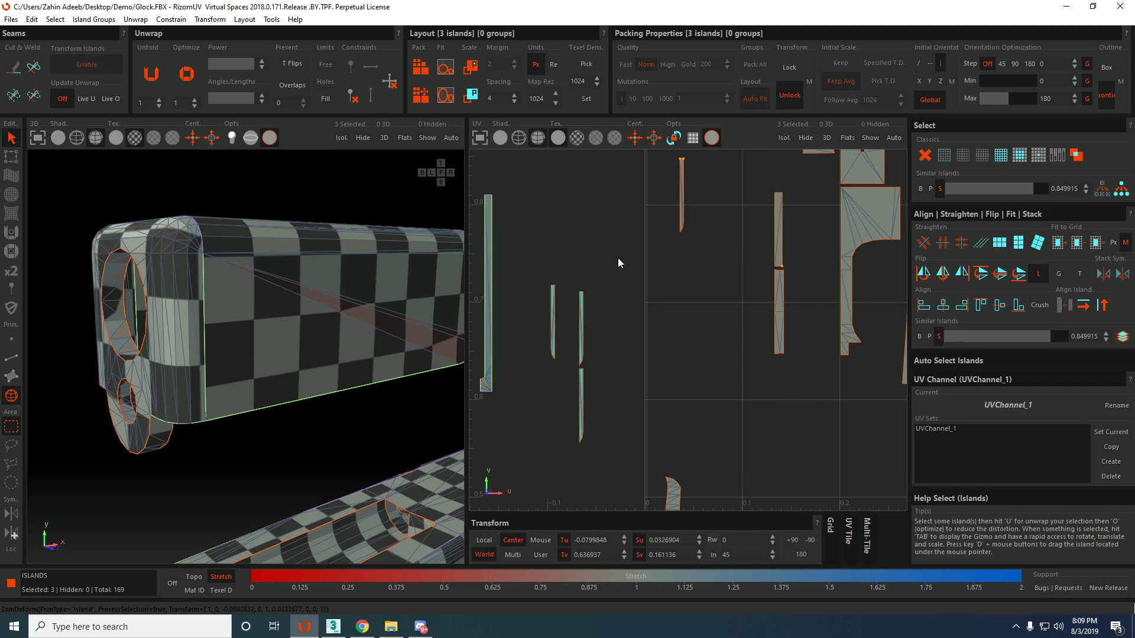
Move the remaining thin strip above them out of the UV tile as well.
scroll(618, 260, up, 2)
middle_drag(618, 260, 616, 348)
scroll(592, 253, down, 1)
scroll(592, 254, down, 2)
click(689, 330)
middle_drag(660, 310, 574, 281)
Select the two vertically stacked strips and constrain the lower strip's two end edges horizontally.
scroll(697, 334, down, 2)
scroll(723, 347, up, 4)
drag(694, 347, 733, 458)
scroll(732, 458, up, 3)
scroll(698, 331, up, 4)
key(F2)
click(726, 230)
scroll(732, 296, down, 3)
middle_drag(756, 499, 732, 321)
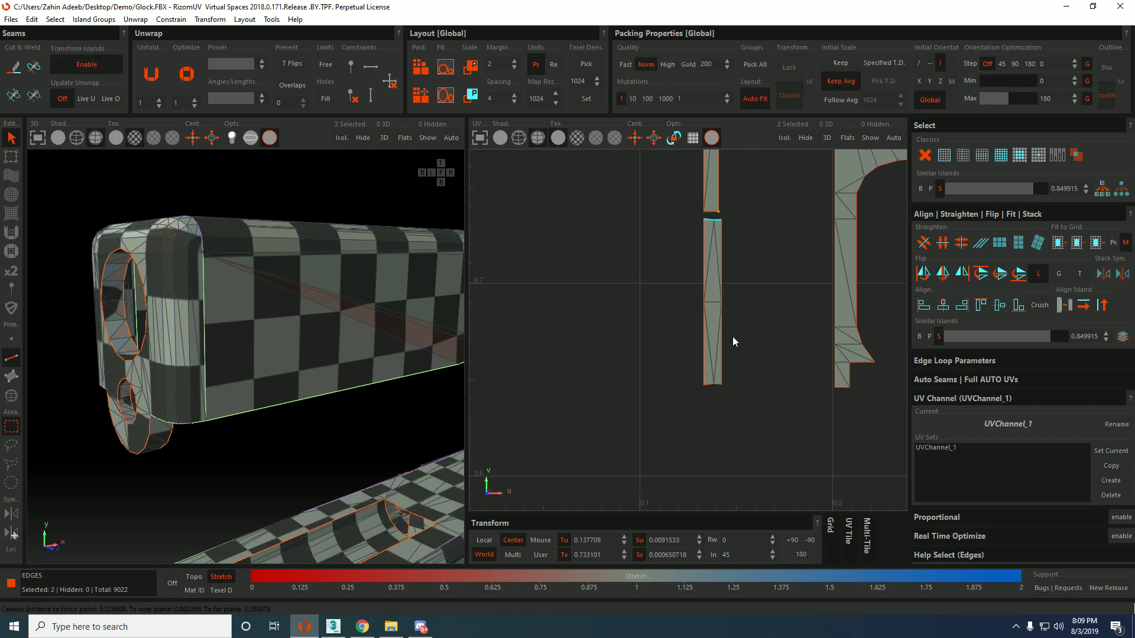
ctrl+click(708, 386)
ctrl+click(720, 386)
Constrain the lower stacked strip's two long borders vertically.
click(722, 264)
shift+click(722, 380)
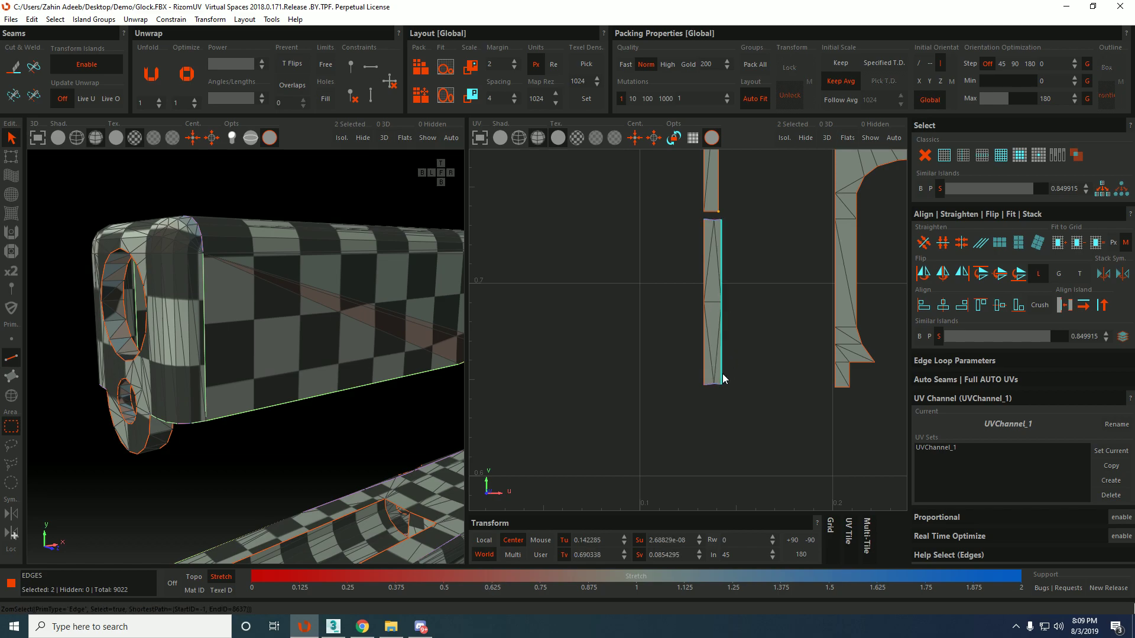
shift+click(704, 352)
shift+click(704, 254)
Constrain the upper stacked strip's long borders vertically and its end edges horizontally.
middle_drag(704, 234, 687, 311)
ctrl+click(682, 303)
ctrl+click(697, 279)
key(shift+v)
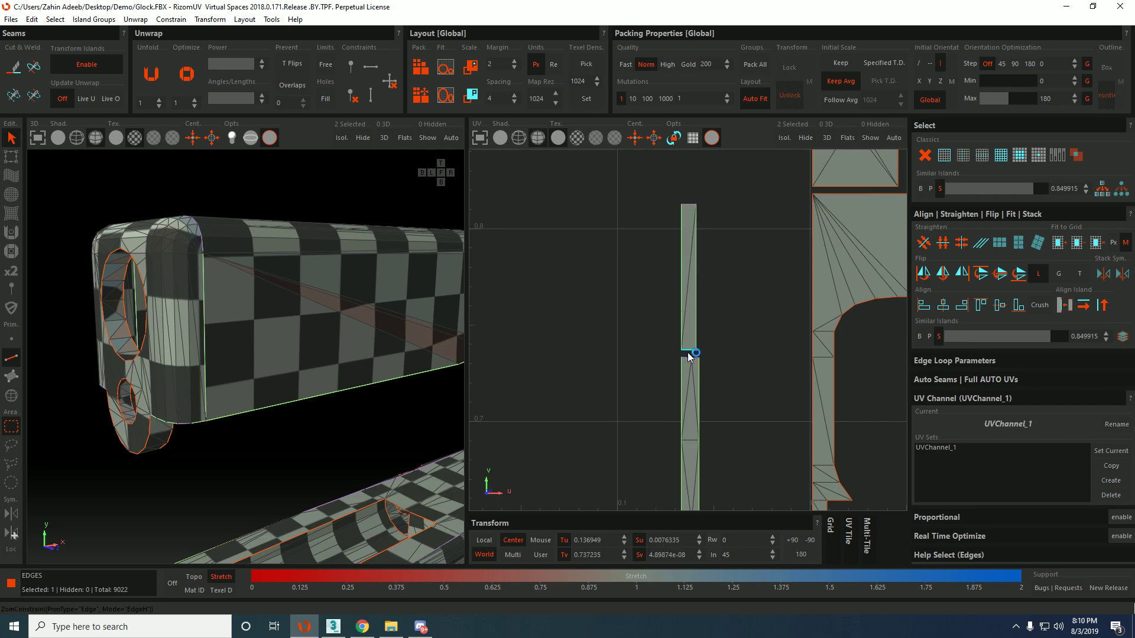
Optimize both stacked strips and move them out of the UV tile beside the finished islands.
key(F4)
key(o)
scroll(693, 368, down, 5)
middle_drag(694, 357, 624, 329)
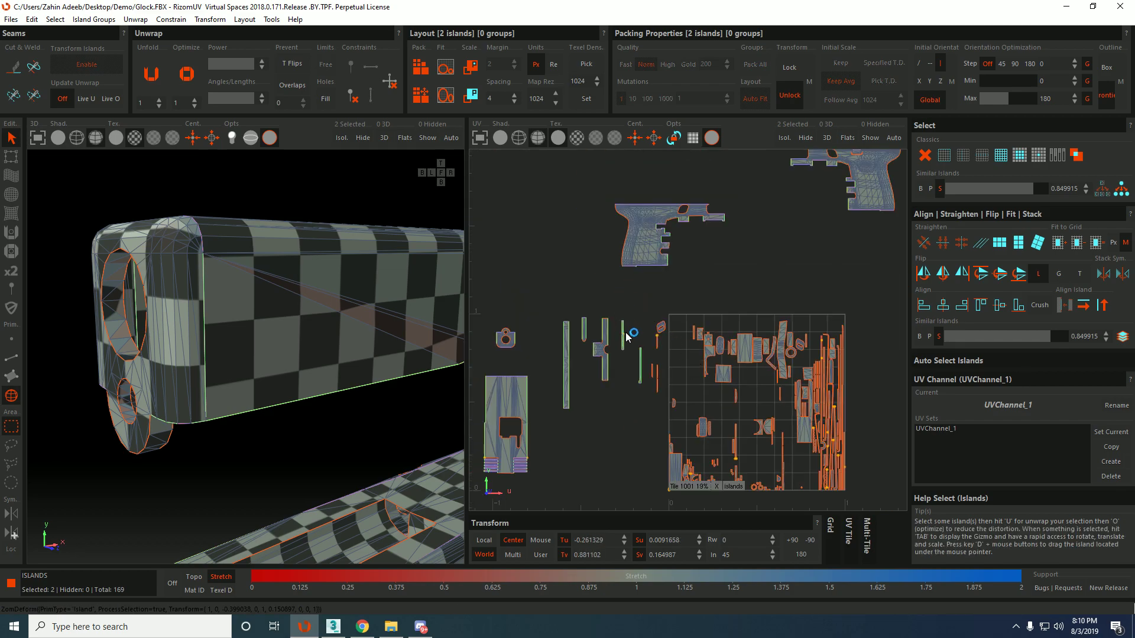
Constrain the bent side border of the notched rectangular island near the tile's upper-left corner vertically.
scroll(628, 330, up, 2)
scroll(703, 339, up, 5)
click(608, 275)
scroll(607, 273, up, 2)
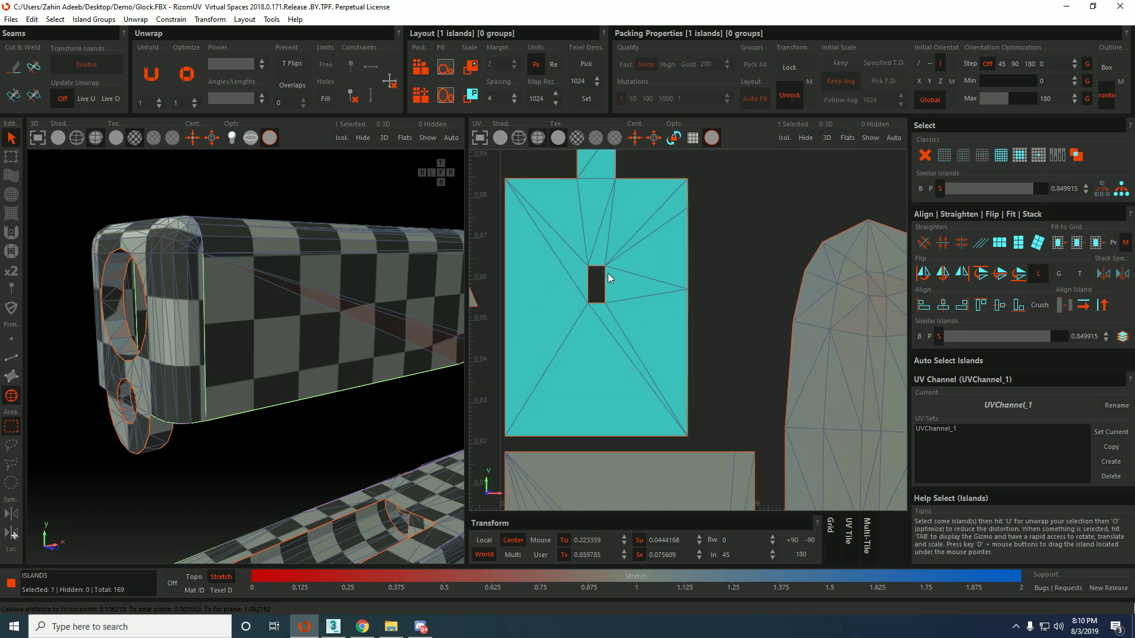
scroll(627, 286, down, 3)
scroll(524, 234, up, 3)
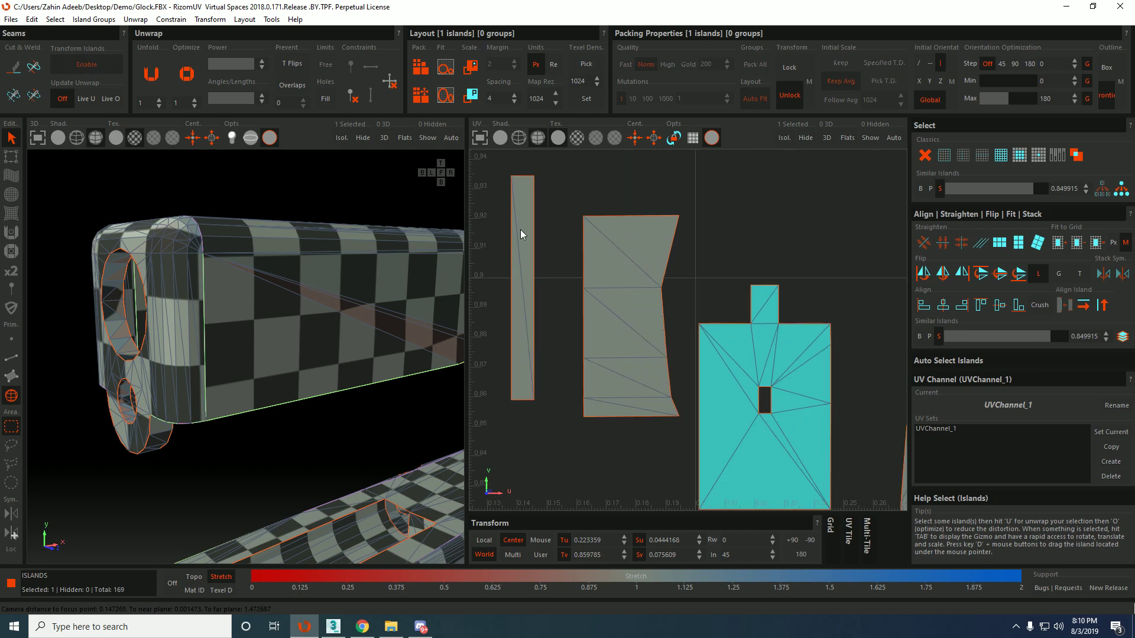
key(F2)
click(672, 239)
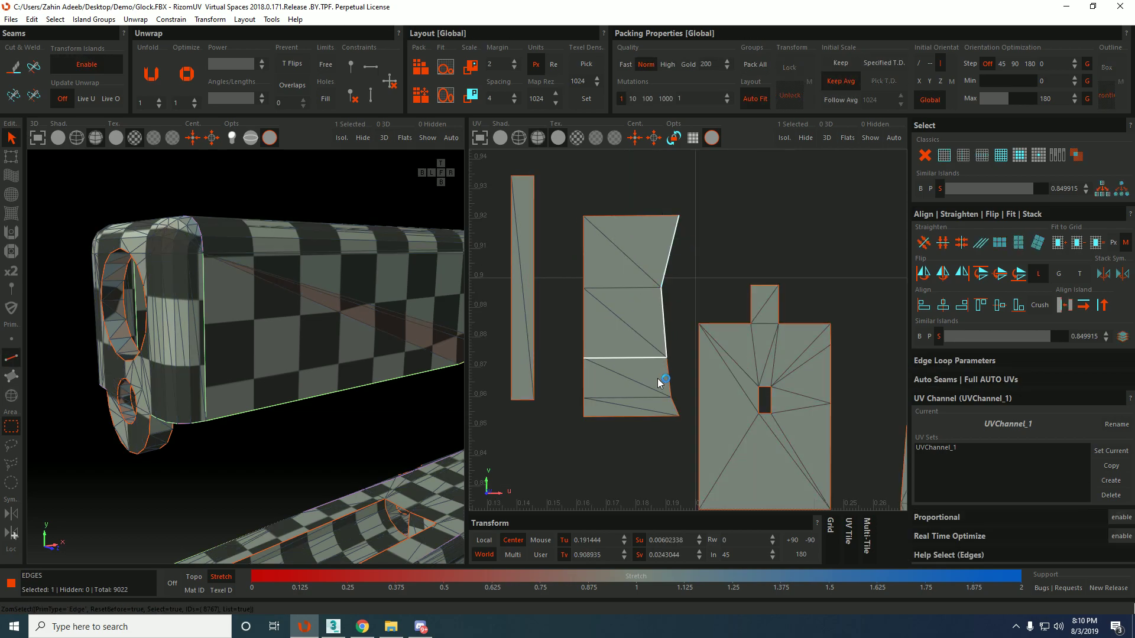
shift+click(676, 410)
key(shift+v)
Constrain the notched island's straight side border vertically and its end edges horizontally.
click(612, 417)
shift+click(592, 243)
key(shift+v)
click(627, 218)
key(shift+h)
scroll(629, 293, down, 2)
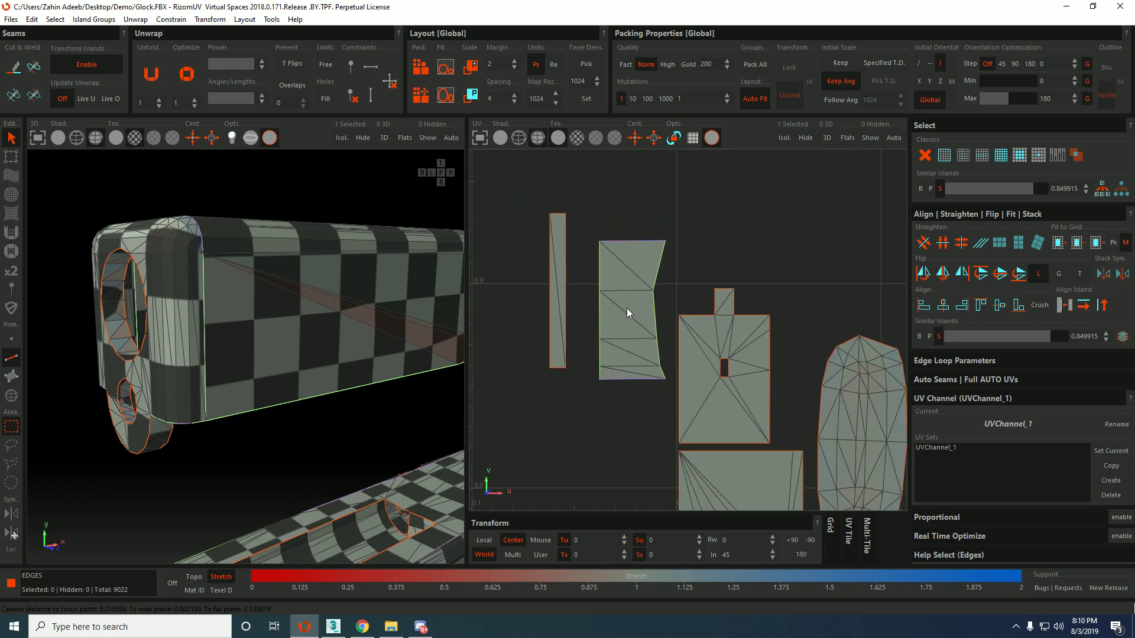
Unfold and optimize the notched island with its new edge constraints.
key(F4)
click(626, 311)
key(u)
key(o)
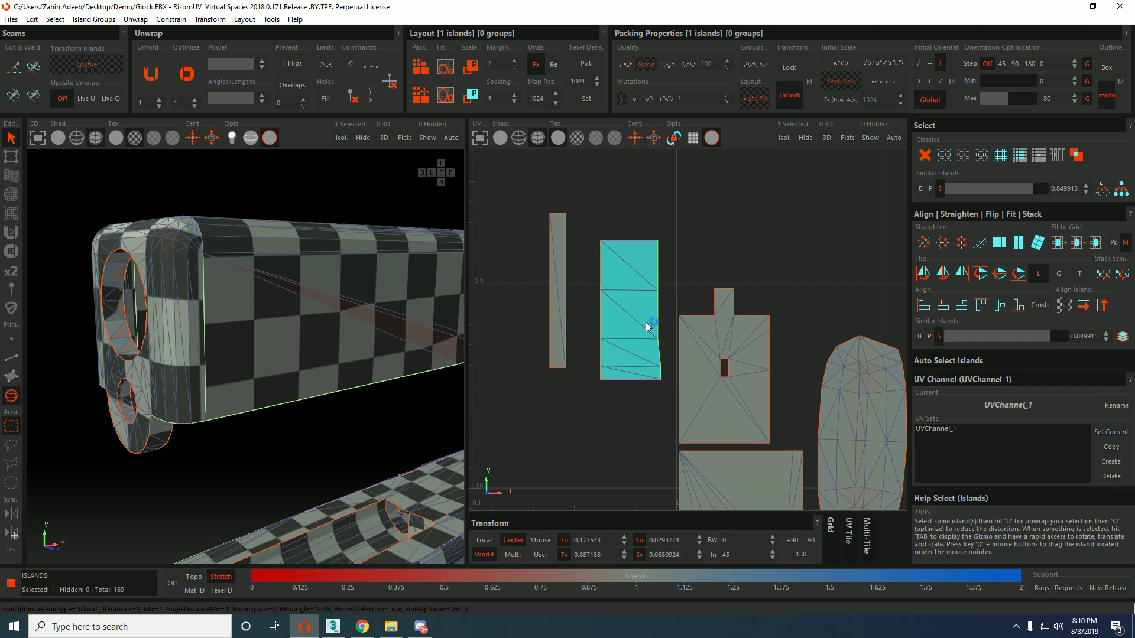
Align the points along the island's uneven side vertically and move the island nearer the tile's left edge.
scroll(634, 313, down, 3)
scroll(557, 231, up, 5)
key(F1)
drag(551, 210, 637, 506)
key(v)
key(F4)
scroll(555, 335, down, 4)
click(545, 336)
scroll(545, 332, down, 1)
scroll(558, 360, up, 1)
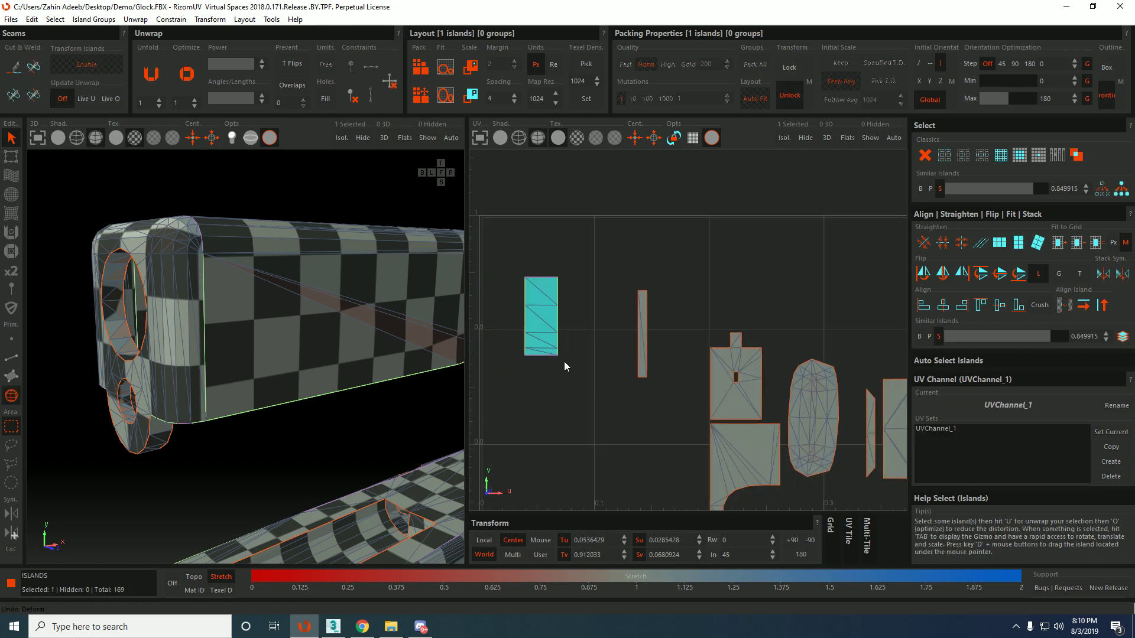
Try to optimize the straightened rectangular island again.
key(o)
scroll(566, 353, up, 3)
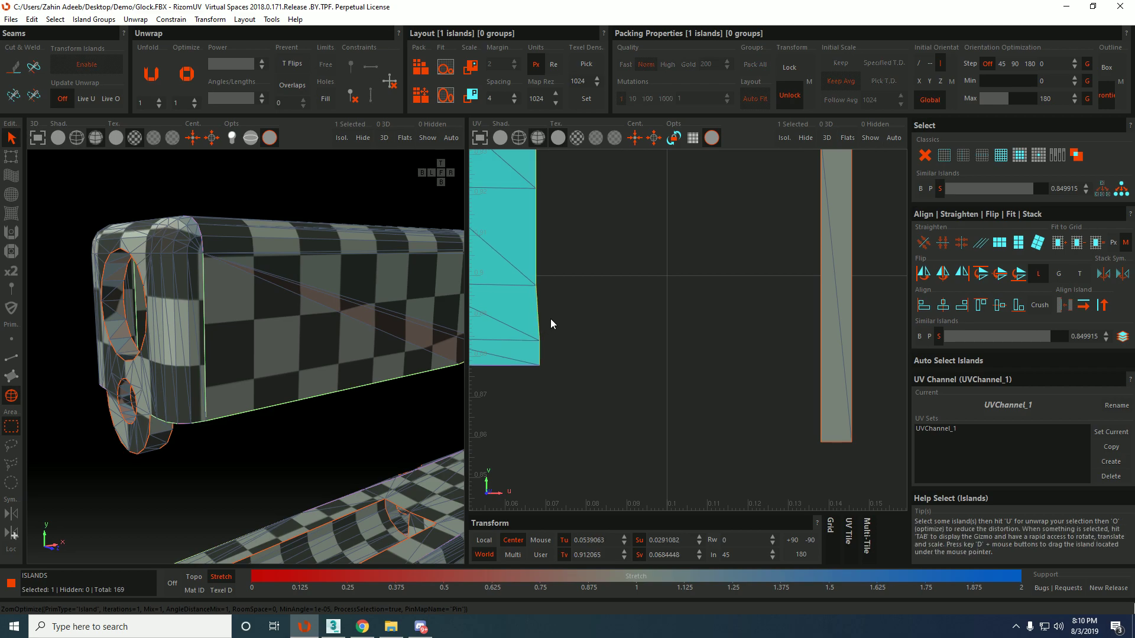
middle_drag(548, 318, 695, 490)
scroll(628, 310, down, 3)
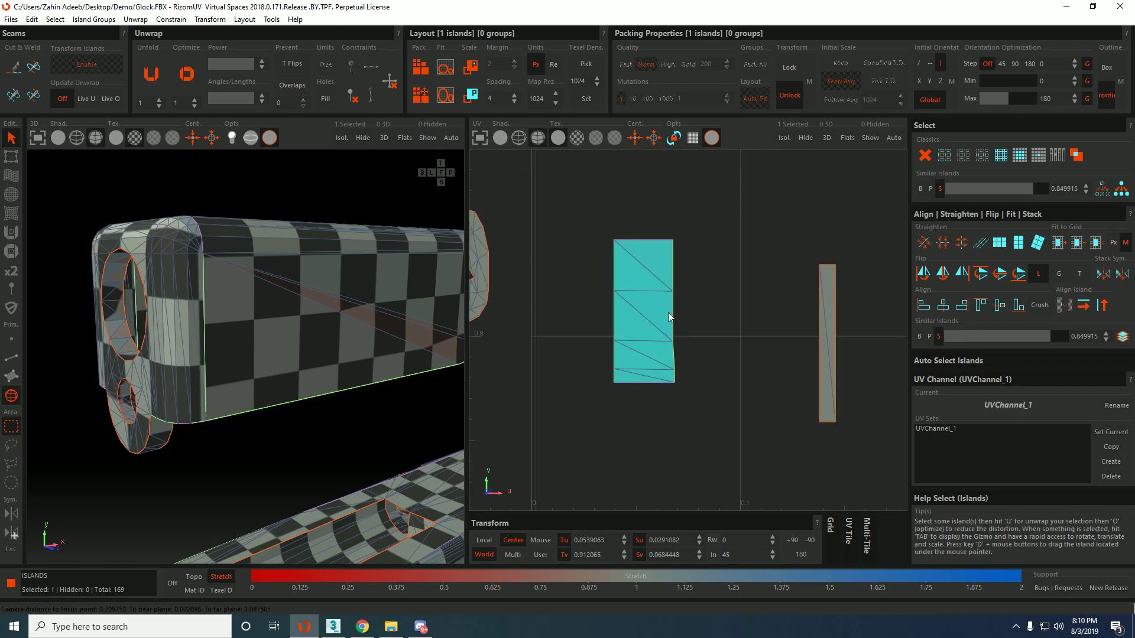
scroll(682, 348, up, 3)
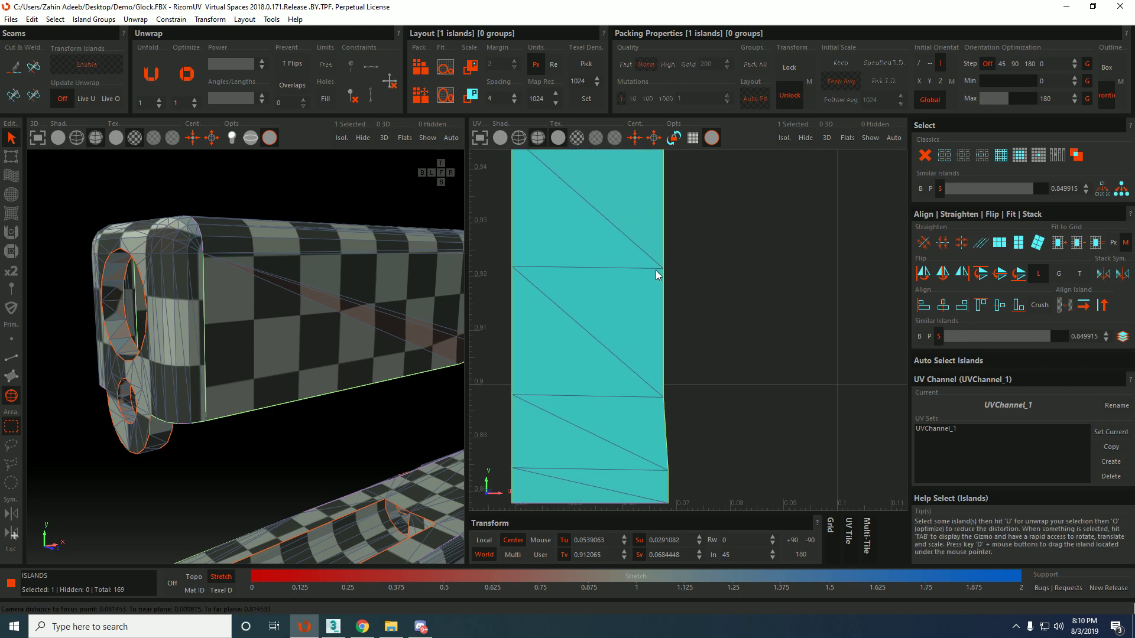
scroll(666, 318, down, 2)
key(o)
Move the straightened rectangular island out of the tile, above the slotted island on the left side.
scroll(654, 311, down, 5)
drag(649, 311, 569, 269)
scroll(551, 275, up, 3)
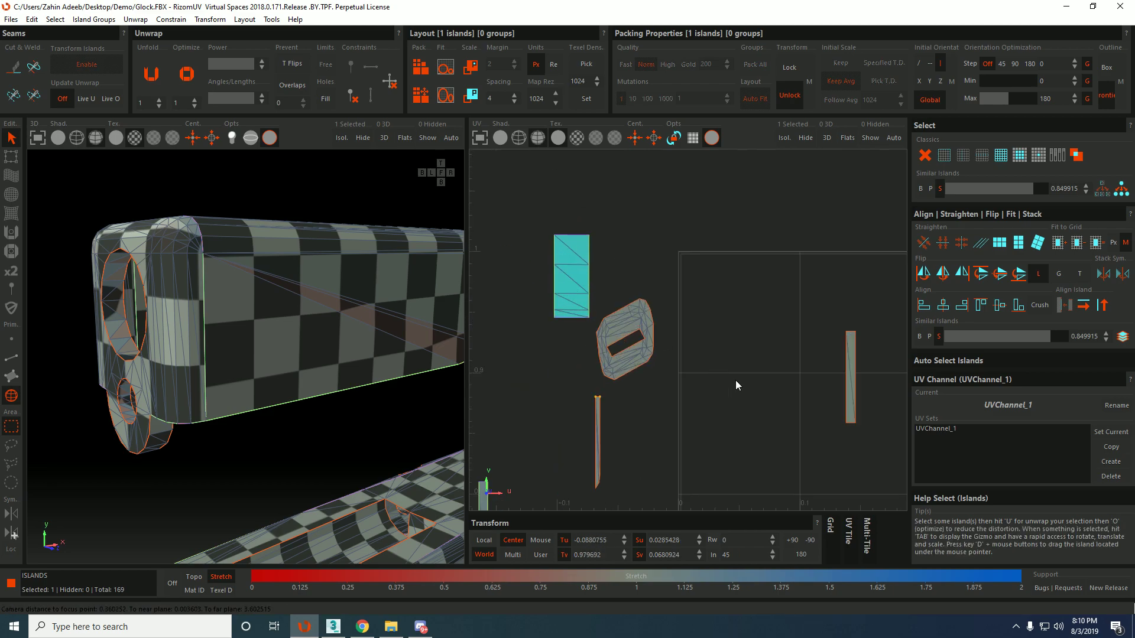
Select the narrow strip, the bottle-shaped island and the L-shaped island and move them out of the tile beside the finished islands.
scroll(714, 368, down, 3)
scroll(738, 368, up, 5)
key(F4)
click(770, 338)
click(768, 421)
scroll(761, 413, down, 2)
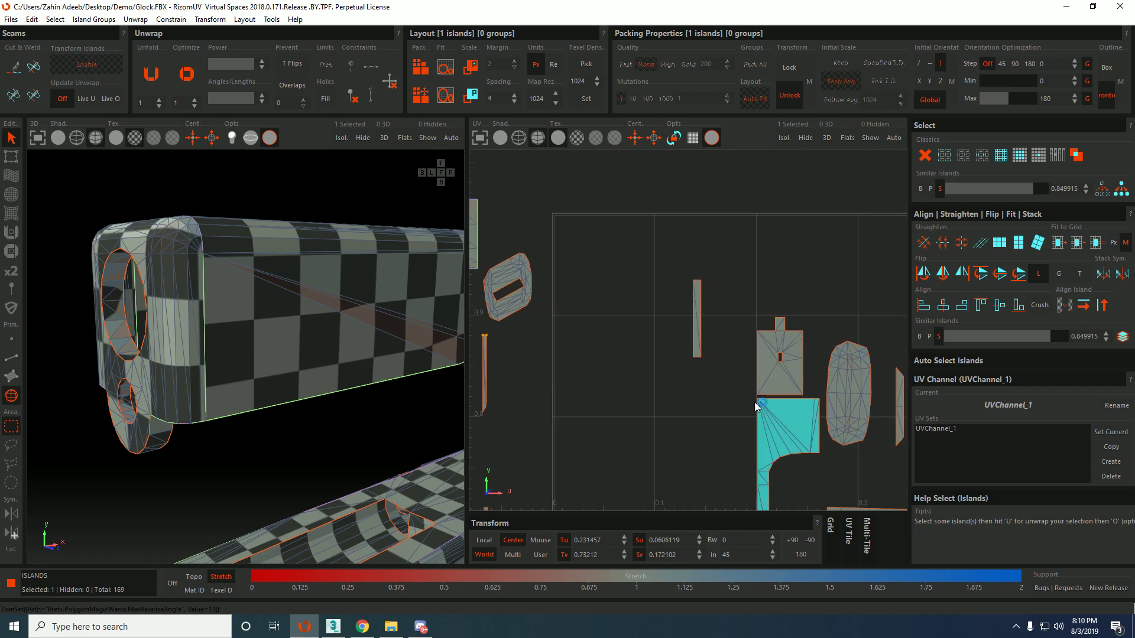
scroll(690, 404, up, 4)
key(F2)
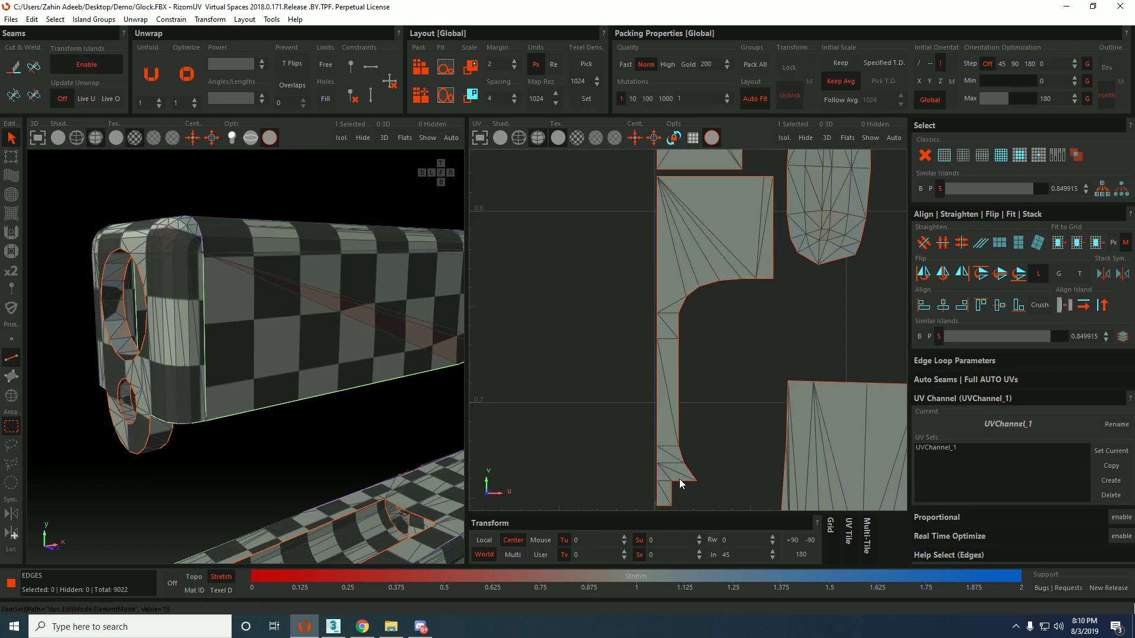
scroll(716, 338, down, 3)
scroll(762, 293, up, 1)
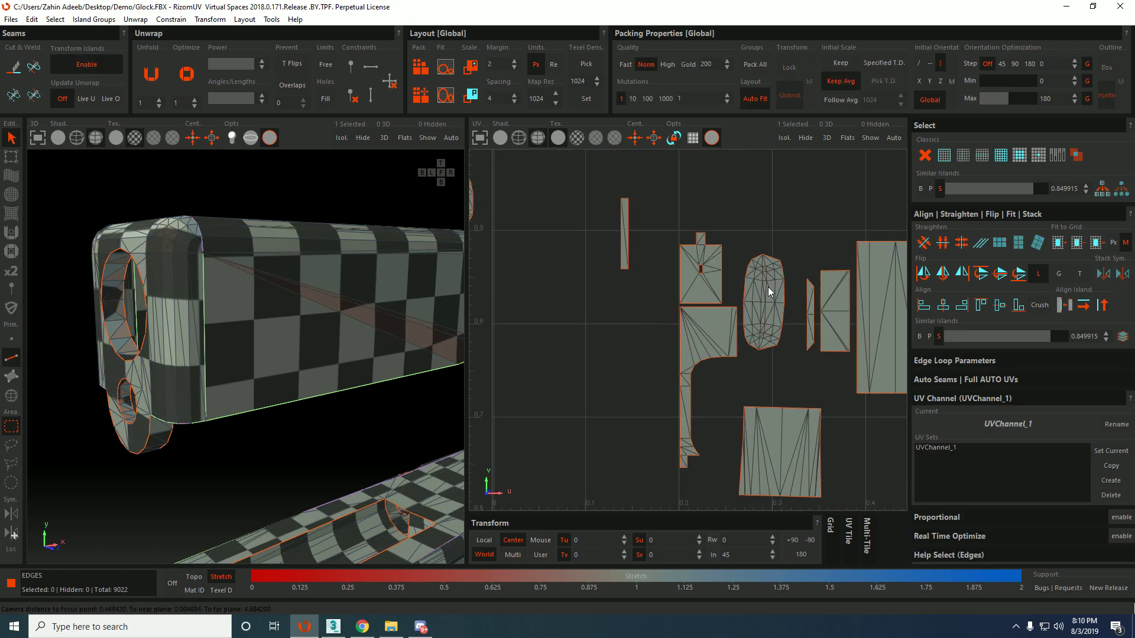
key(F4)
click(690, 318)
scroll(654, 269, down, 3)
drag(665, 276, 691, 308)
scroll(676, 294, down, 1)
middle_drag(669, 288, 528, 207)
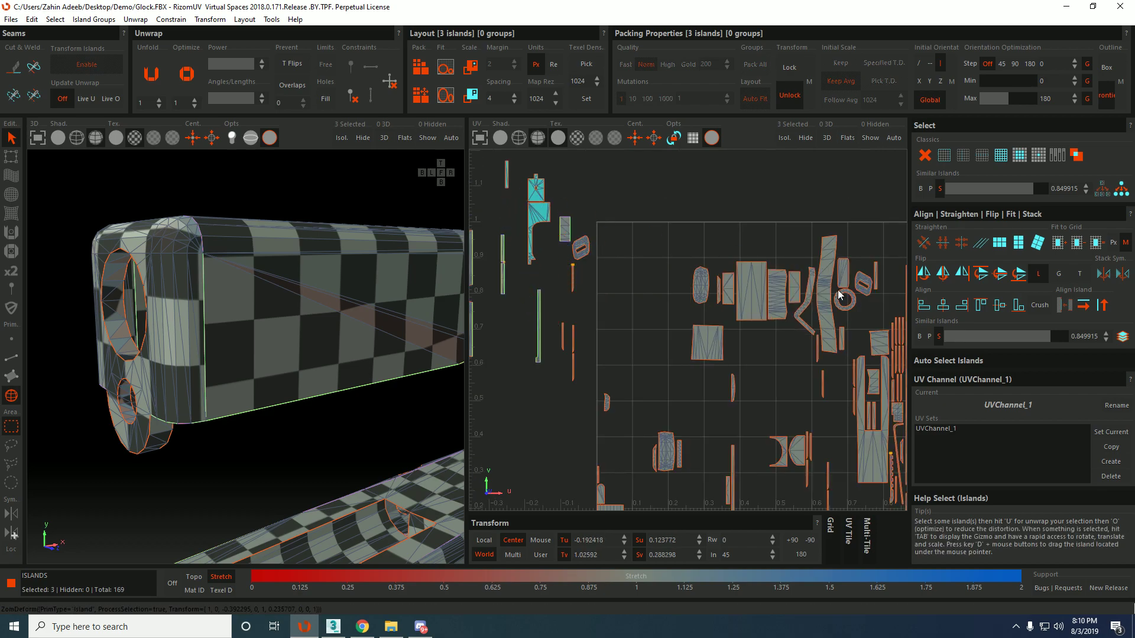
Move the long wavy strip island from the tile's upper area to empty space right of the tile.
scroll(831, 292, up, 3)
click(815, 279)
scroll(814, 276, down, 5)
middle_drag(827, 269, 694, 276)
scroll(772, 275, up, 5)
Constrain both long borders of the wavy strip vertically.
key(F2)
click(587, 200)
scroll(577, 193, up, 5)
scroll(592, 176, down, 4)
middle_drag(700, 296, 695, 264)
double_click(671, 471)
shift+click(710, 198)
key(shift+v)
Constrain the two end edges of the wavy strip horizontally.
click(689, 477)
key(shift+h)
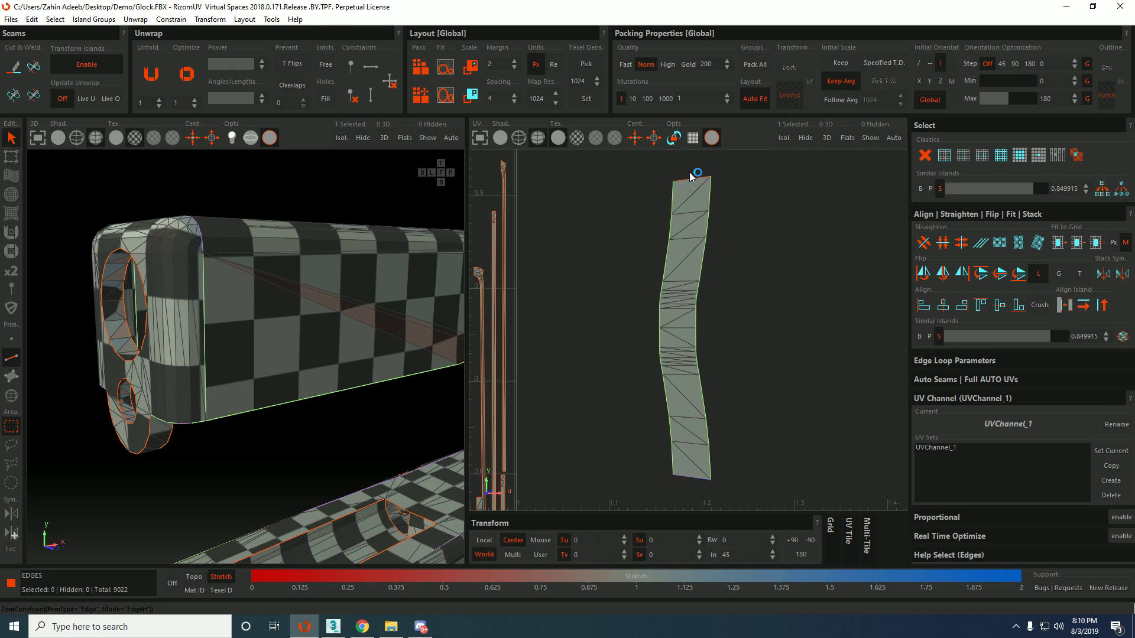
click(694, 179)
key(shift+h)
Unfold and optimize the wavy strip and move it above and right of the tile as a finished island.
key(F4)
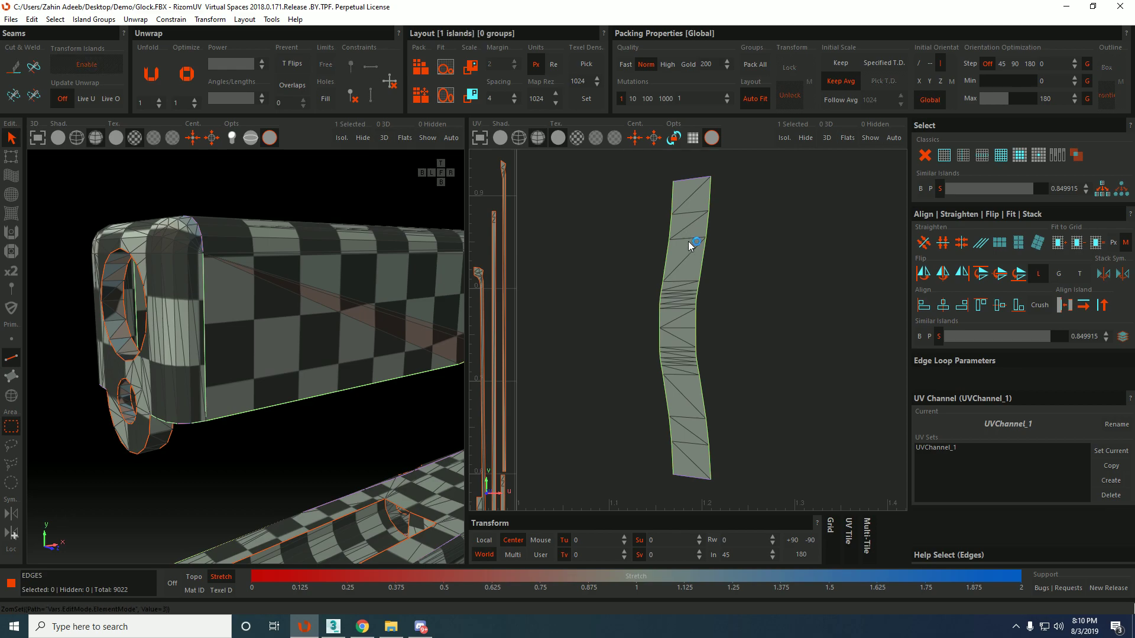
click(689, 242)
key(u)
key(o)
scroll(694, 276, down, 10)
middle_drag(693, 282, 731, 181)
Move the sharply bent strip island out of the tile to empty space on the right.
scroll(647, 293, up, 6)
scroll(558, 237, up, 3)
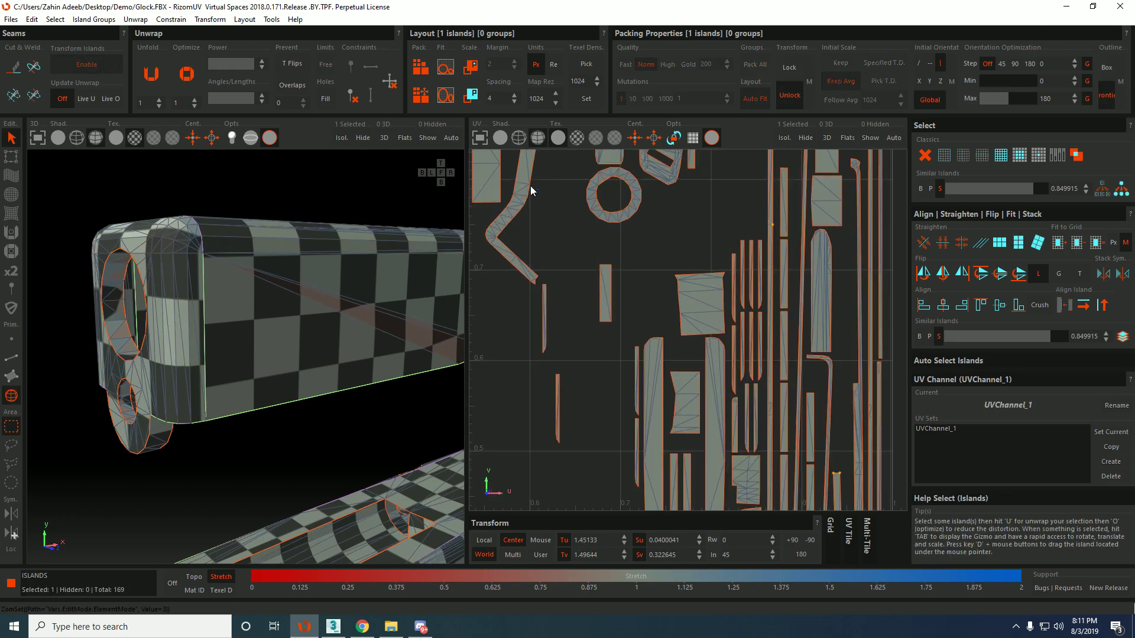
scroll(530, 179, down, 10)
drag(530, 179, 648, 226)
scroll(648, 226, up, 8)
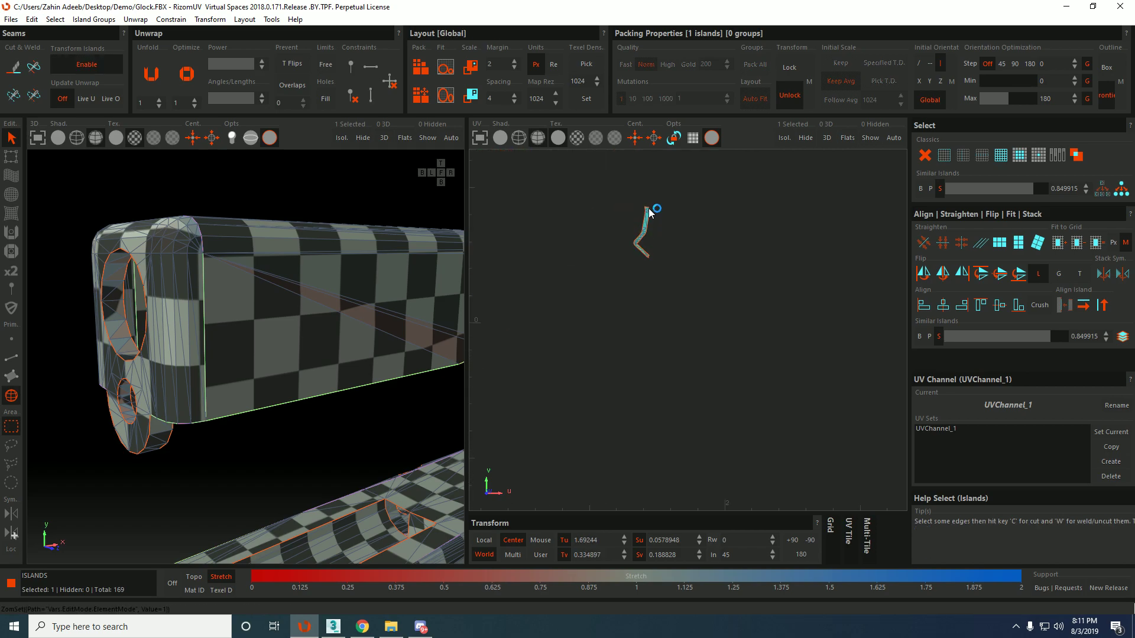
Constrain both long borders of the sharply bent strip vertically.
key(F2)
click(619, 212)
scroll(617, 225, down, 5)
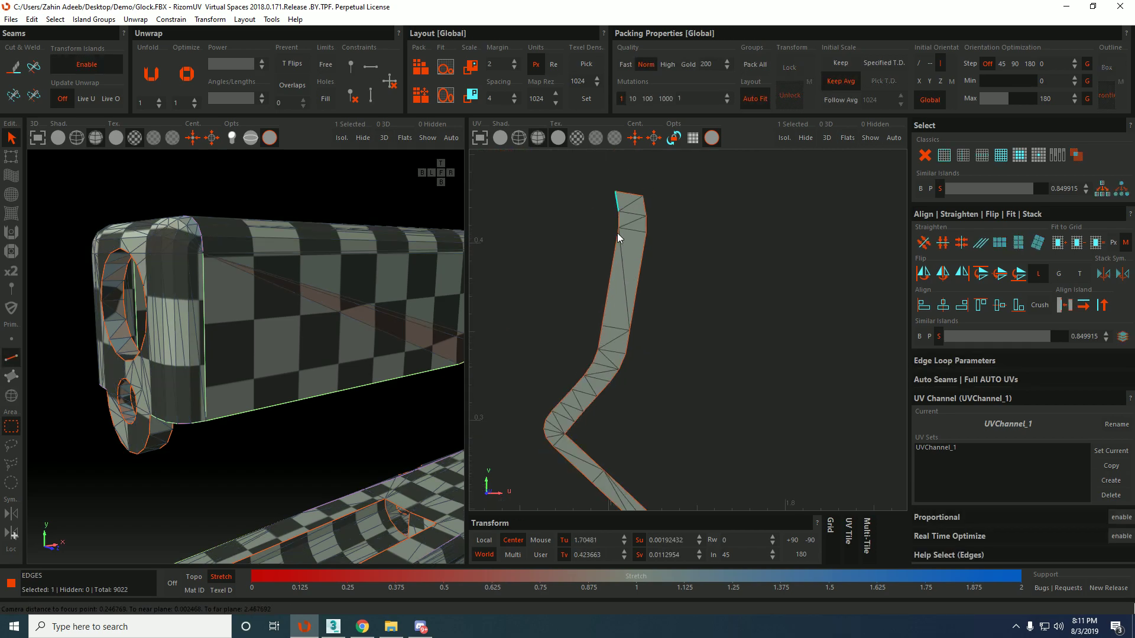
double_click(631, 391)
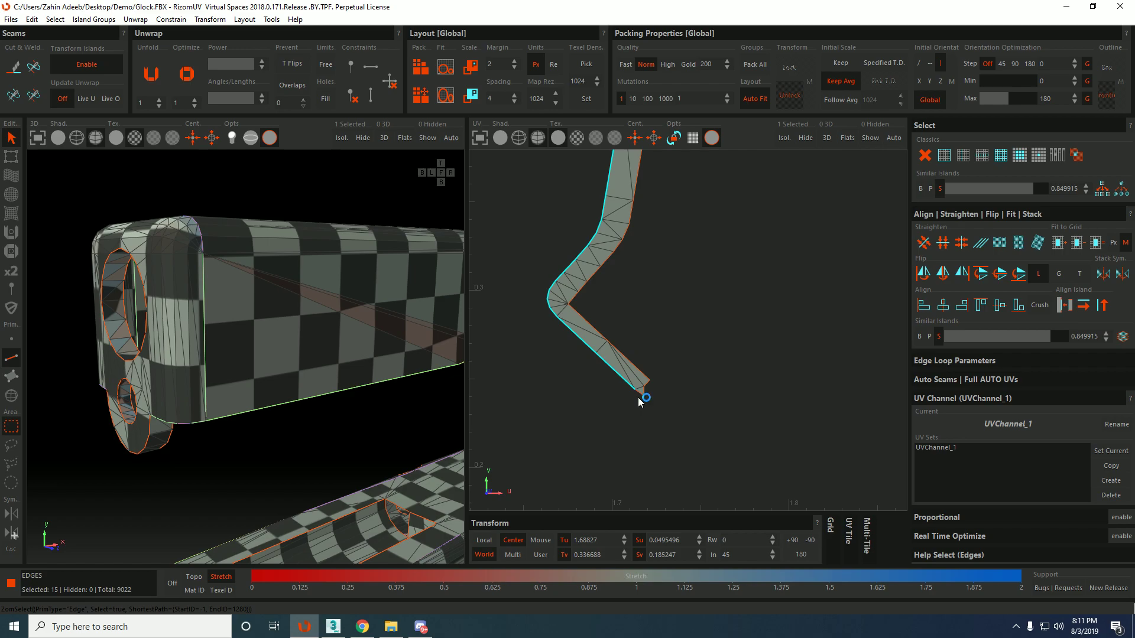
middle_drag(606, 270, 618, 402)
ctrl+double_click(662, 208)
key(shift+v)
Unfold the sharply bent strip into a straight one and optimize it repeatedly.
key(F4)
click(653, 240)
key(u)
key(o)
key(o)
key(o)
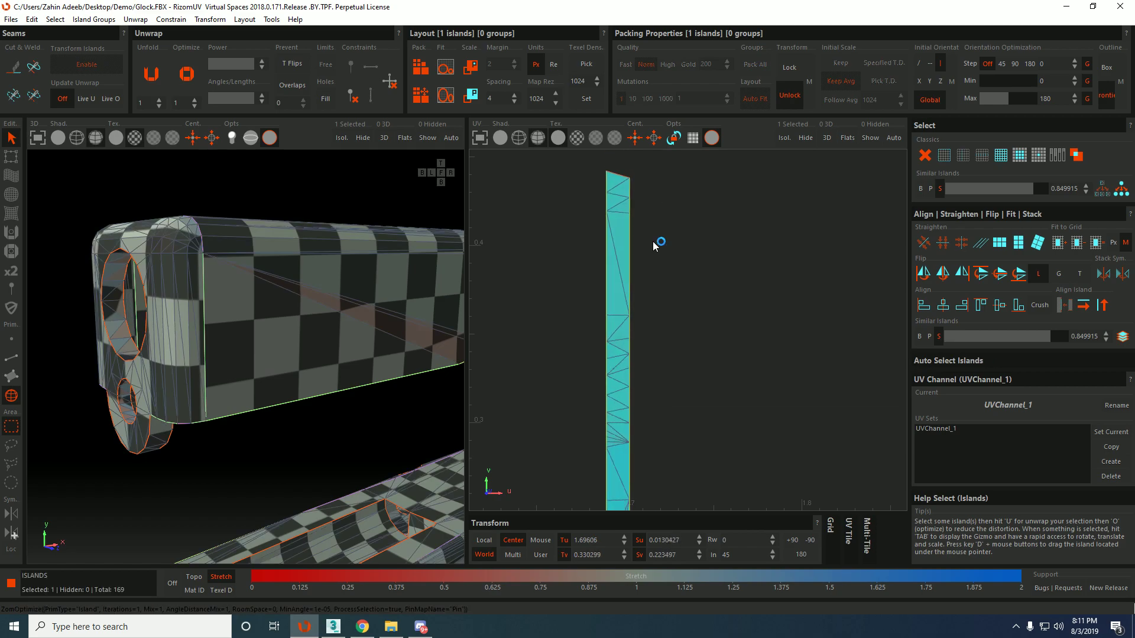
Constrain both slanted end edges of the straightened strip horizontally.
key(F2)
click(620, 178)
scroll(620, 184, down, 4)
scroll(624, 330, up, 5)
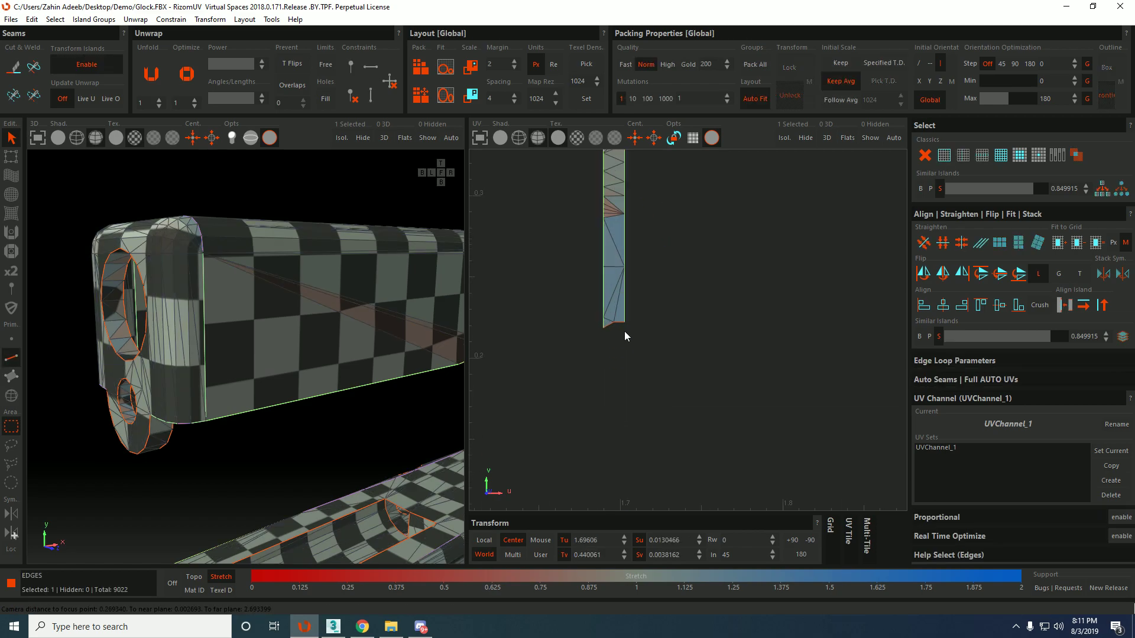
shift+click(620, 321)
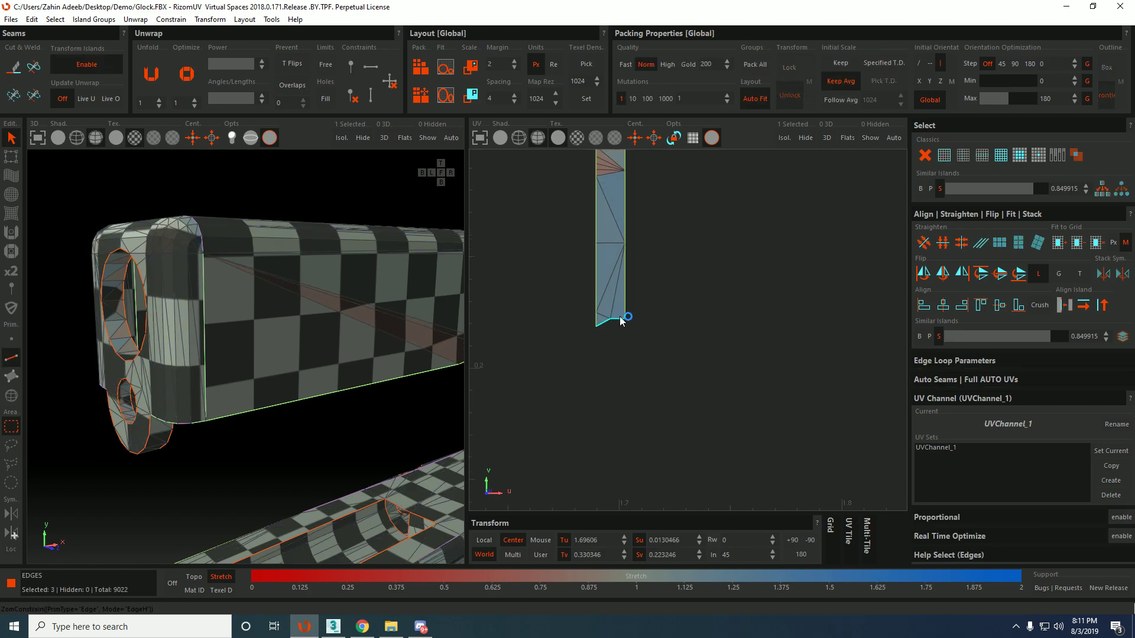
Optimize the straightened strip again and move it beside the finished wavy strip outside the tile.
scroll(612, 258, down, 5)
key(F4)
click(632, 298)
key(o)
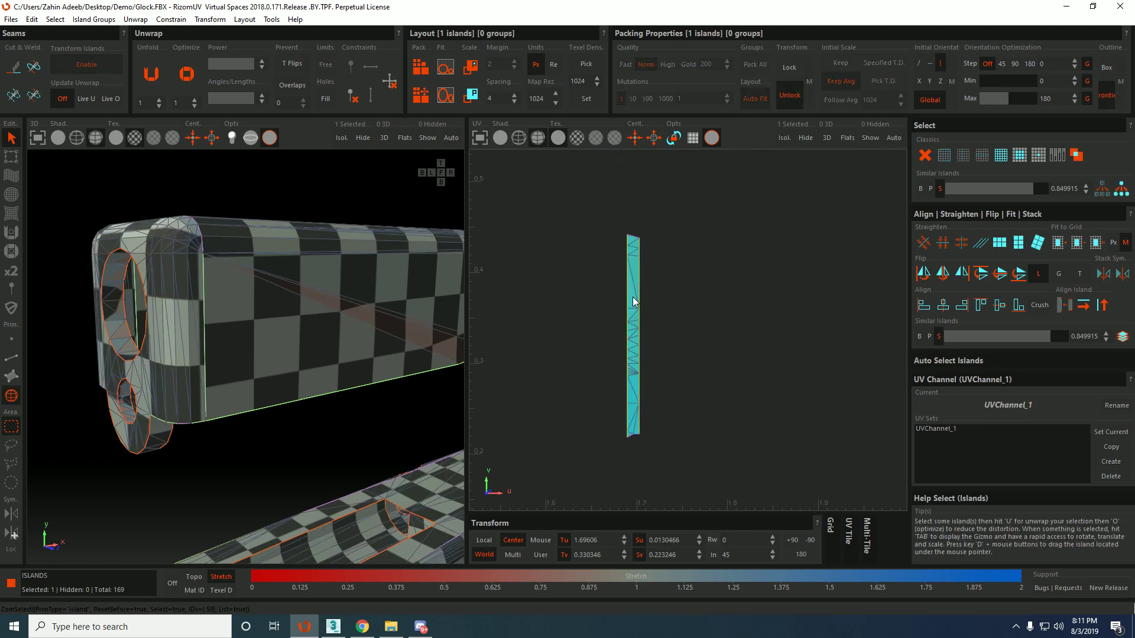
scroll(633, 296, down, 10)
scroll(629, 297, down, 1)
middle_drag(630, 297, 623, 200)
Move the roughly square panel above the large forked island out of the tile to the right.
scroll(624, 199, up, 6)
middle_drag(514, 343, 631, 312)
scroll(633, 307, up, 6)
key(F4)
click(581, 282)
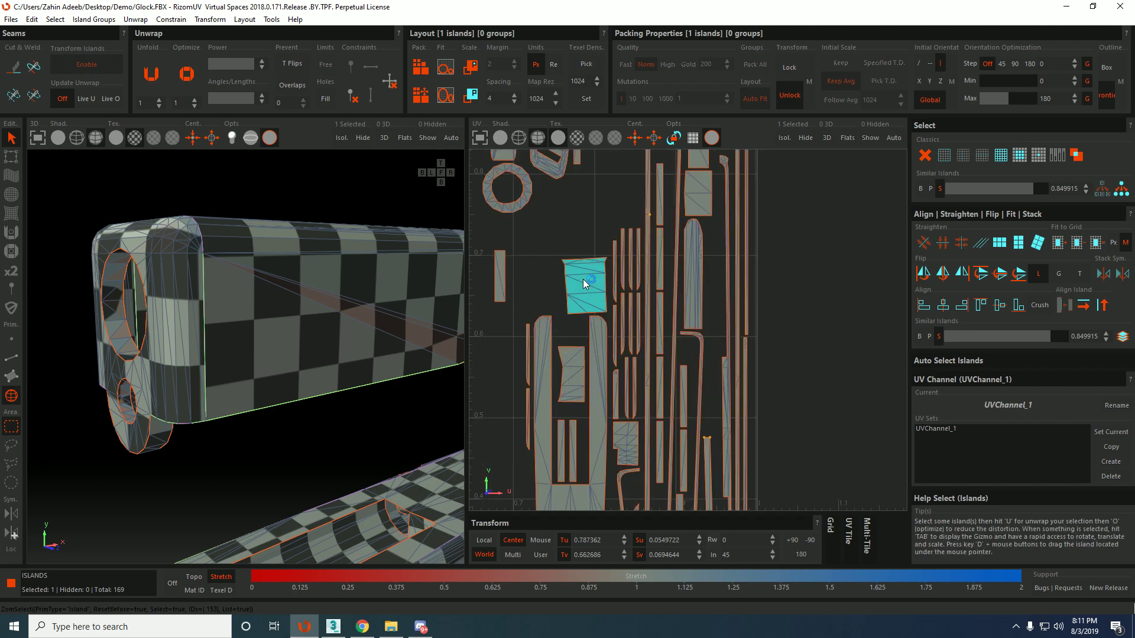
scroll(581, 281, down, 4)
middle_drag(581, 282, 743, 335)
Constrain the square panel's upper and lower edges horizontally and its side borders vertically.
scroll(739, 328, up, 8)
key(F2)
click(726, 319)
shift+click(794, 316)
ctrl+click(739, 448)
shift+click(796, 442)
key(shift+h)
click(812, 322)
shift+click(817, 441)
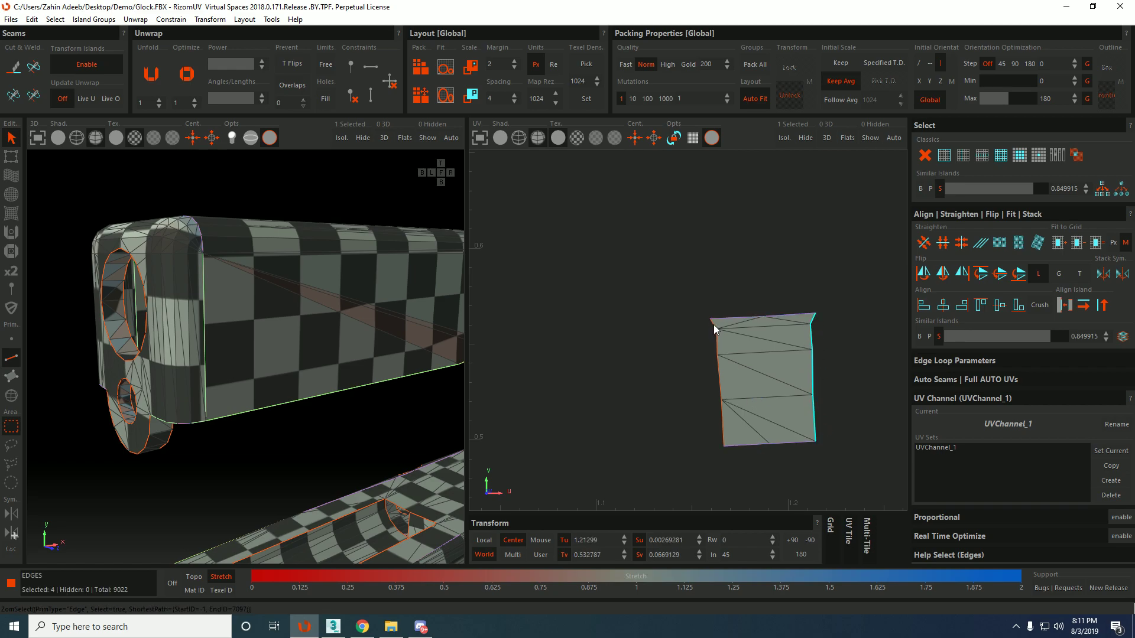
Unfold the square panel and move it beside the finished strips above and right of the tile.
key(F4)
click(778, 378)
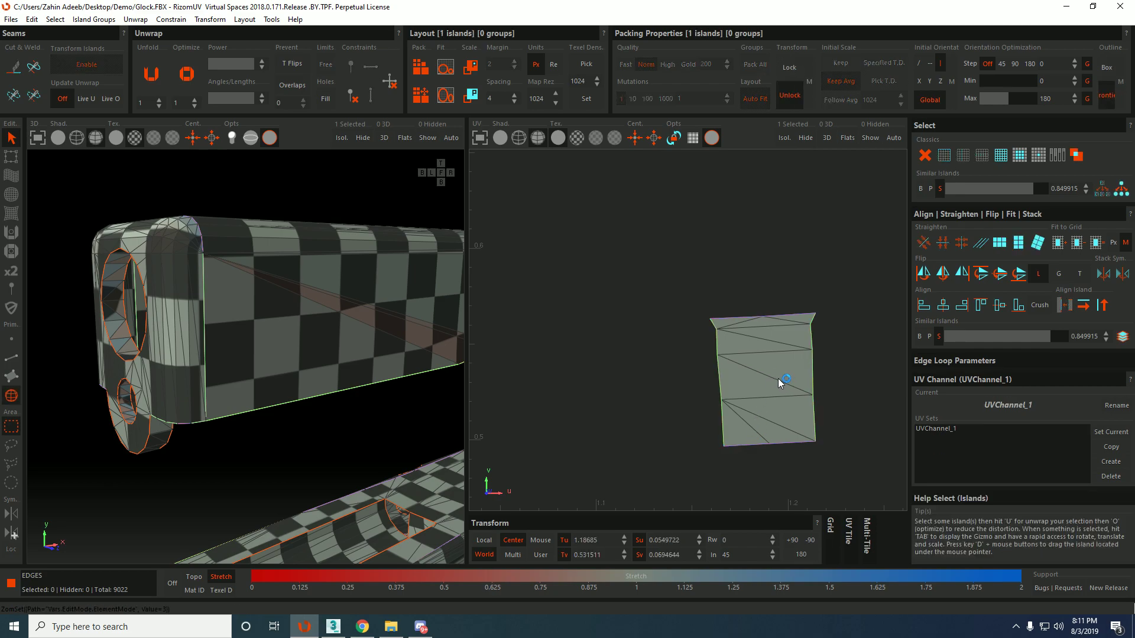
key(f)
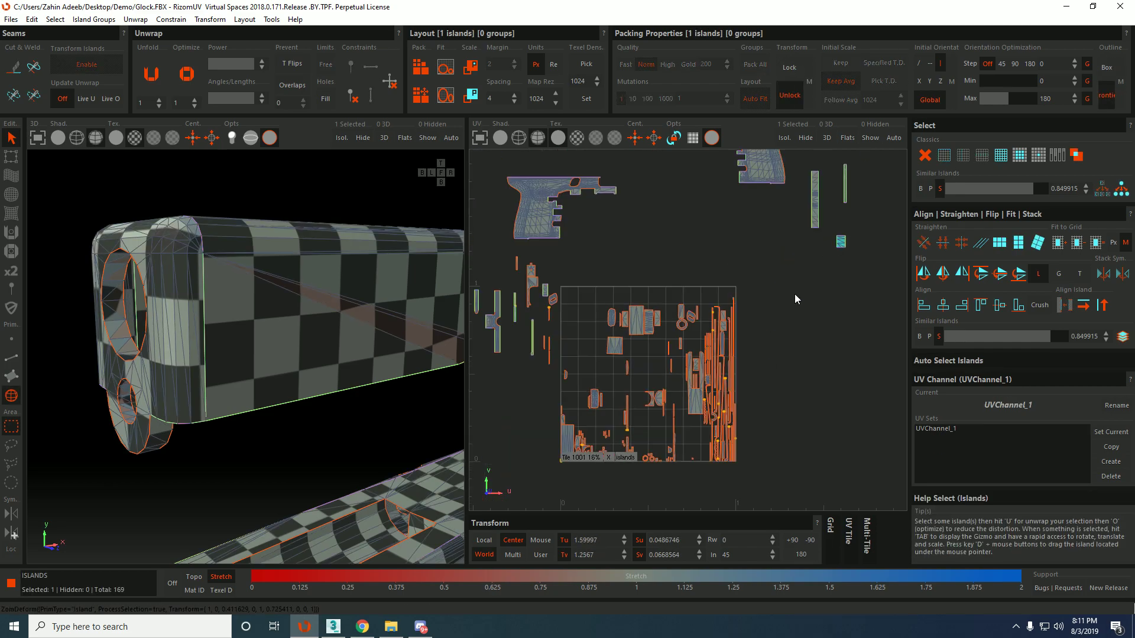
Move the ribbed panel with one wavy side out of the tile to empty space on the right.
scroll(794, 295, up, 4)
click(759, 331)
middle_drag(783, 213, 614, 470)
middle_drag(496, 502, 857, 205)
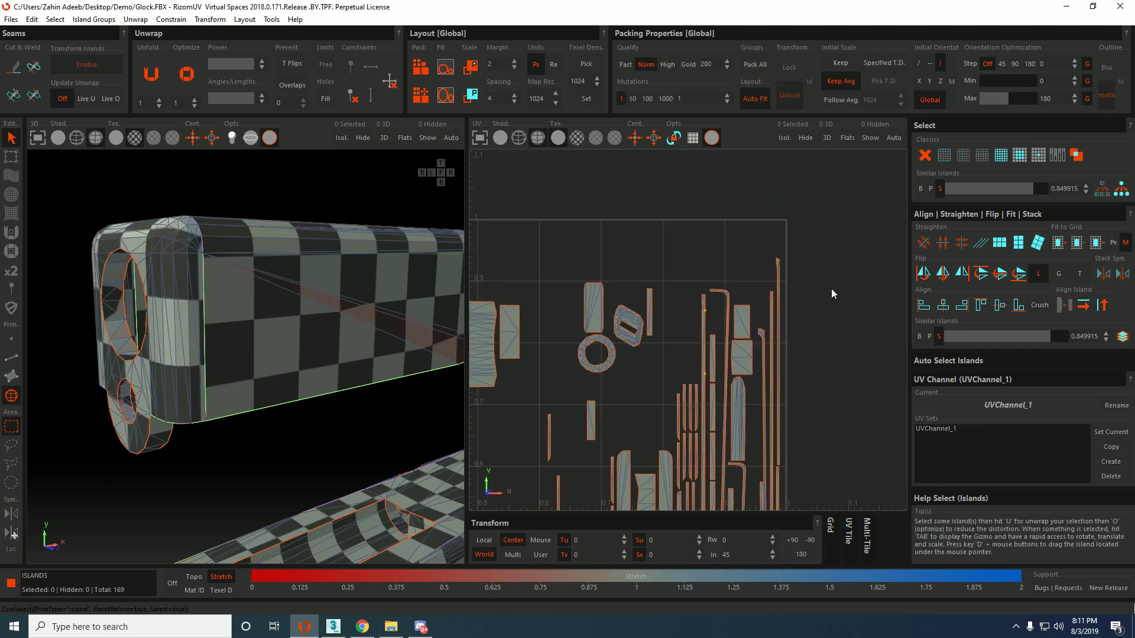
scroll(738, 311, up, 3)
click(526, 329)
scroll(532, 327, down, 4)
middle_drag(533, 331, 657, 341)
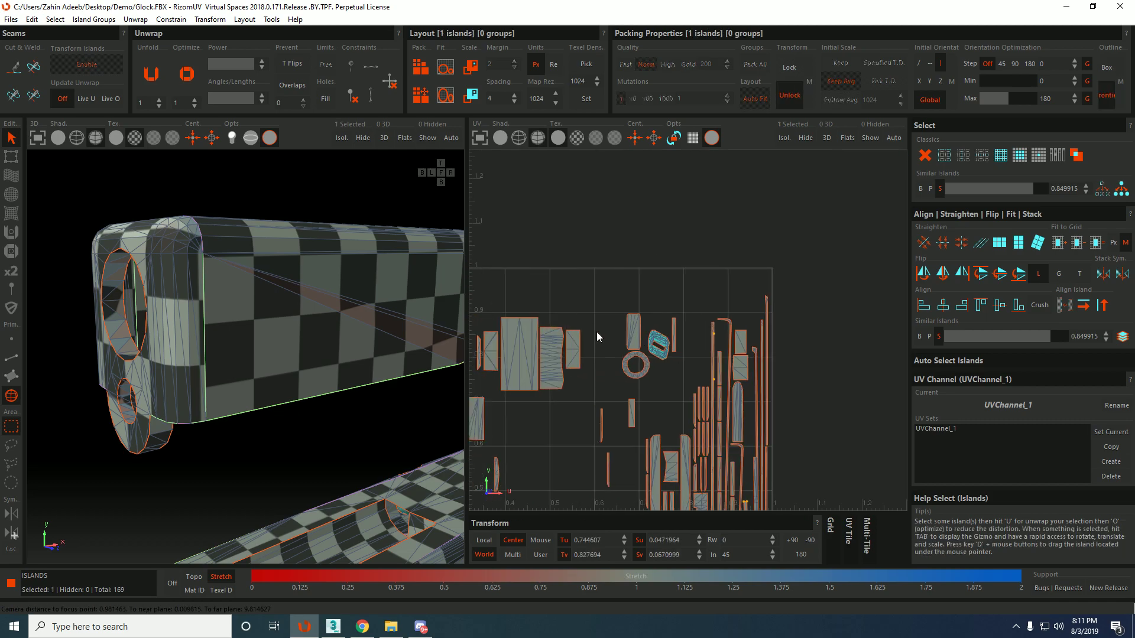
scroll(558, 353, up, 3)
click(559, 352)
scroll(560, 350, down, 2)
middle_drag(559, 350, 829, 329)
scroll(852, 342, up, 4)
Constrain both side borders of the ribbed panel vertically.
key(F2)
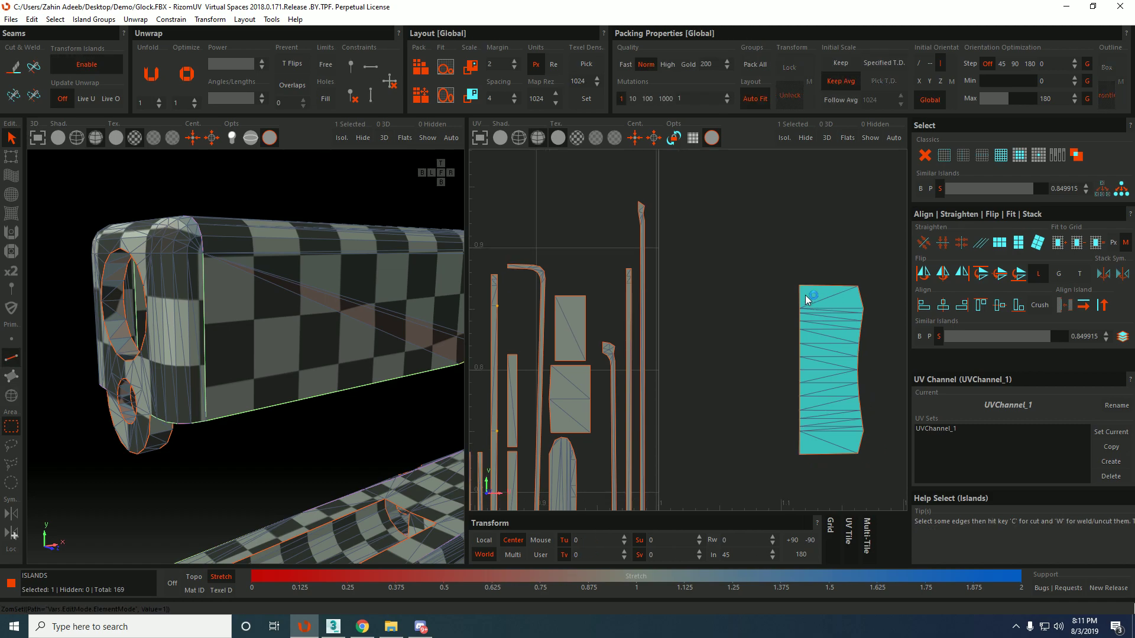
click(803, 295)
click(800, 397)
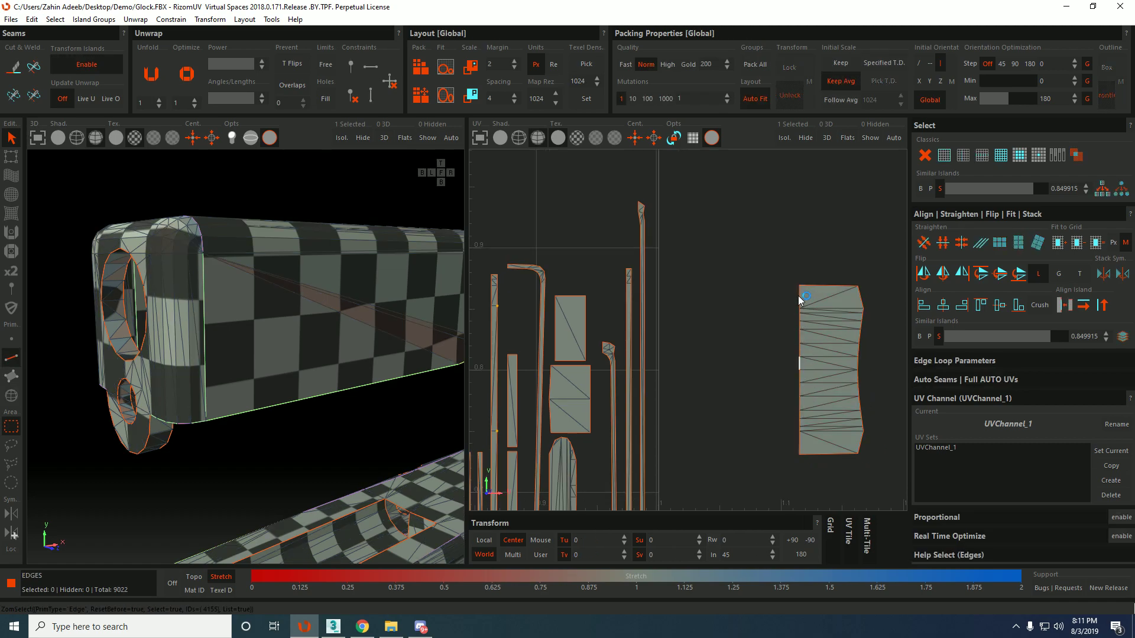
shift+click(798, 450)
ctrl+click(860, 300)
shift+click(858, 451)
key(shift+v)
Unfold the ribbed panel and align the points along its uneven side vertically.
key(F4)
click(827, 380)
key(u)
key(F1)
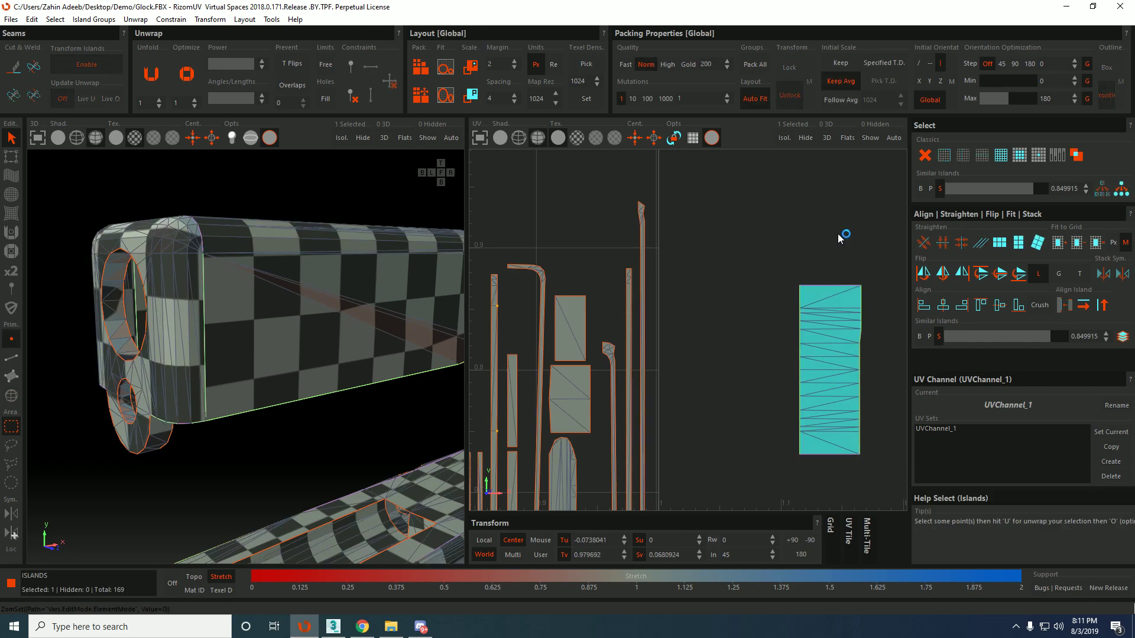
drag(838, 233, 919, 498)
key(shift+v)
Move the straightened ribbed panel beside the finished islands above and right of the tile.
key(F4)
click(835, 348)
scroll(834, 349, down, 5)
drag(829, 366, 901, 152)
scroll(748, 385, down, 2)
scroll(743, 380, up, 6)
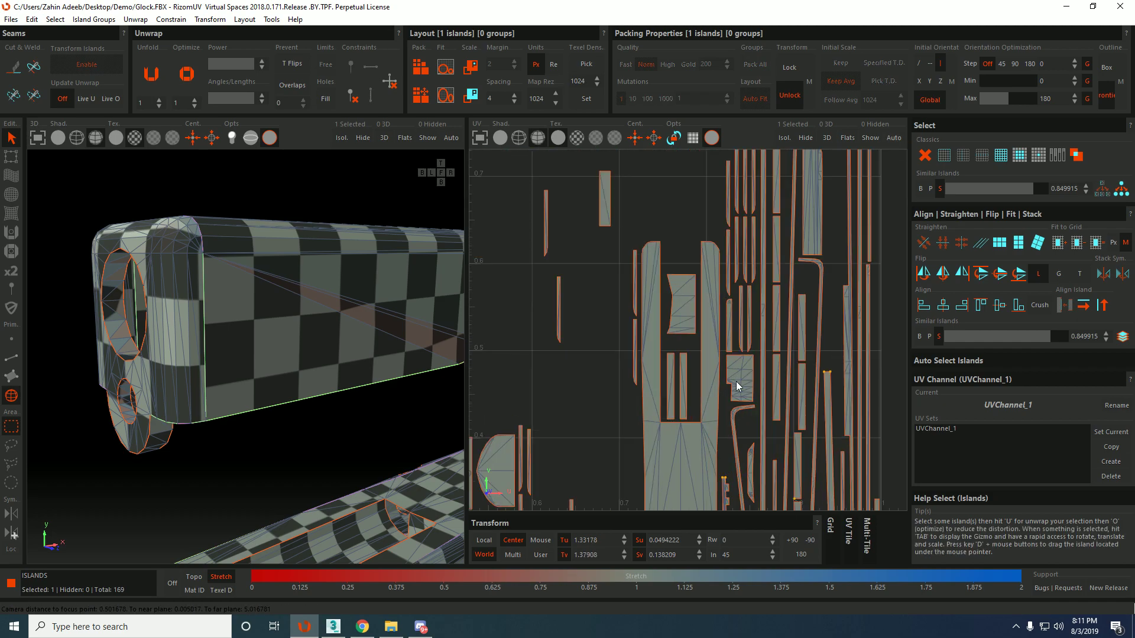
Move the tall forked island out of the tile to empty space on the right.
scroll(728, 387, down, 6)
click(722, 403)
drag(723, 403, 838, 422)
scroll(822, 406, up, 6)
Constrain both outer long sides of the forked island vertically.
key(F2)
middle_drag(880, 254, 821, 200)
click(807, 230)
middle_drag(798, 498, 786, 367)
shift+click(795, 367)
ctrl+click(880, 310)
middle_drag(891, 237, 850, 456)
shift+click(840, 265)
key(w)
Constrain the inner sides of the forked island's two prongs vertically.
middle_drag(791, 257, 786, 226)
click(779, 241)
ctrl+click(814, 260)
key(w)
Constrain the closed end of the forked island's notch and its bottom border horizontally.
click(804, 421)
shift+click(771, 423)
key(w)
middle_drag(787, 429, 785, 327)
click(751, 355)
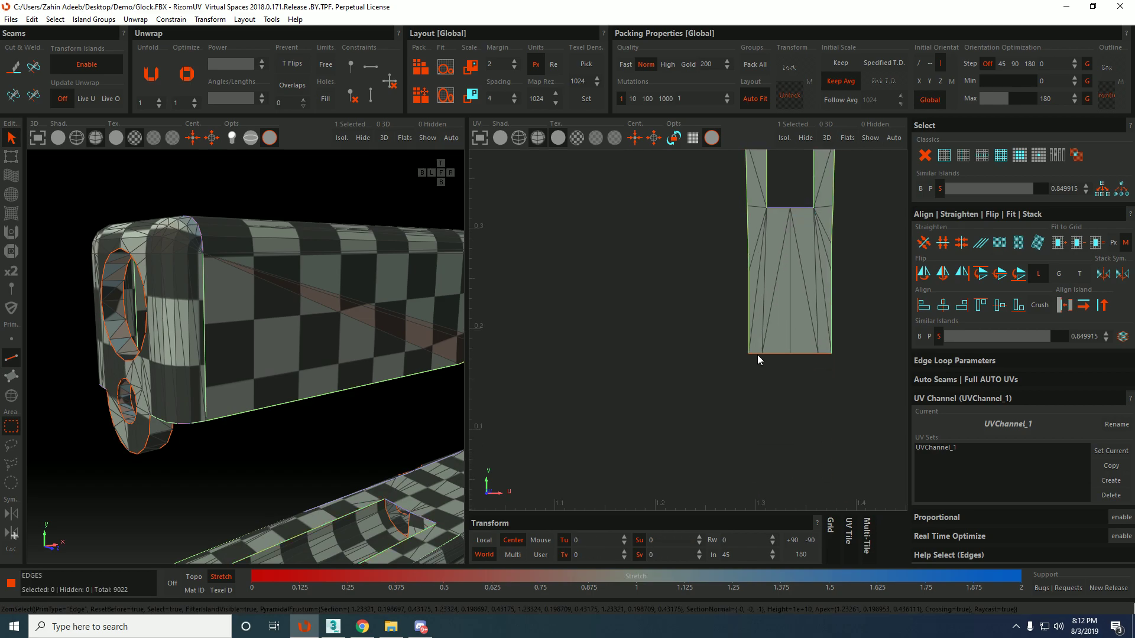
shift+click(825, 356)
key(w)
Optimize the forked island and move it beside the finished islands above and right of the tile.
key(F4)
click(803, 318)
key(o)
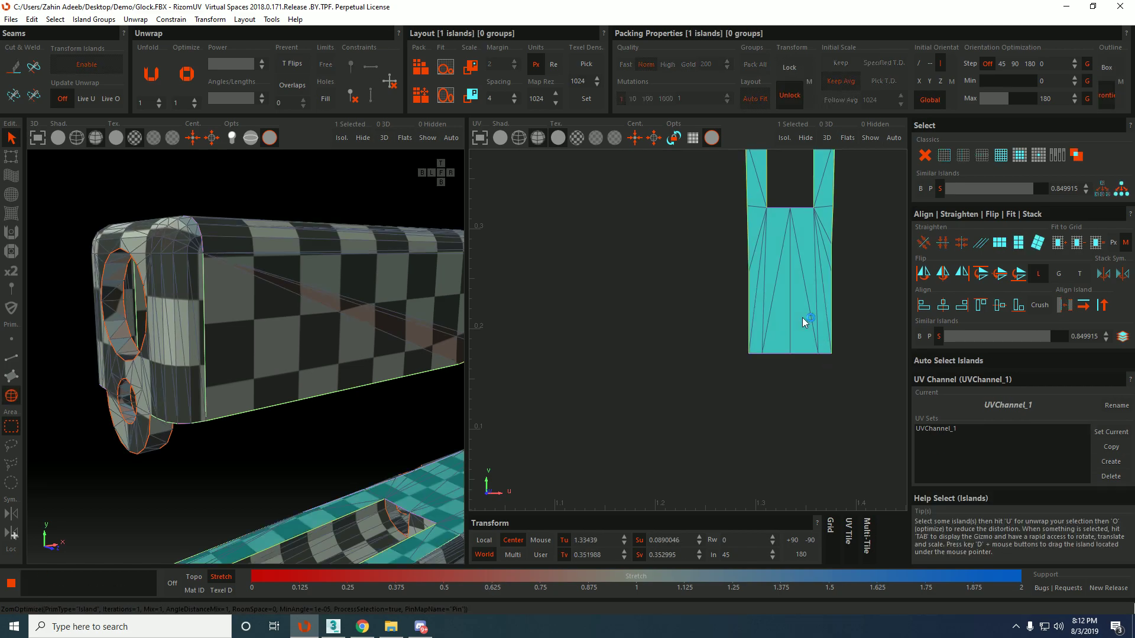
scroll(800, 303, down, 5)
scroll(799, 296, up, 6)
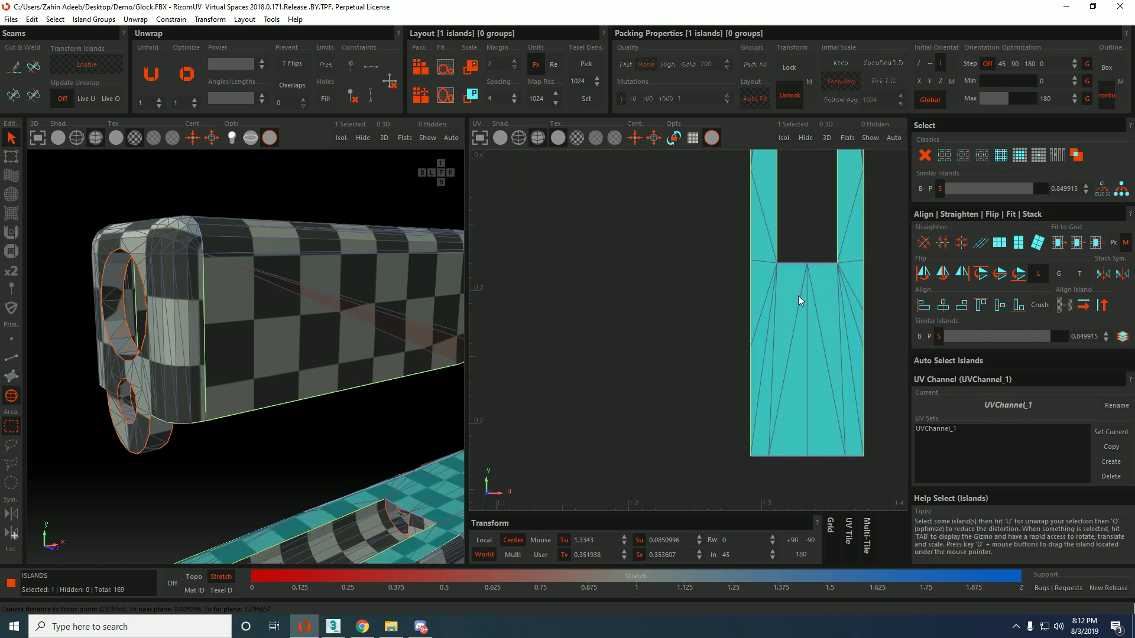
scroll(806, 294, down, 2)
scroll(807, 290, down, 5)
middle_drag(752, 200, 734, 336)
middle_drag(781, 403, 868, 231)
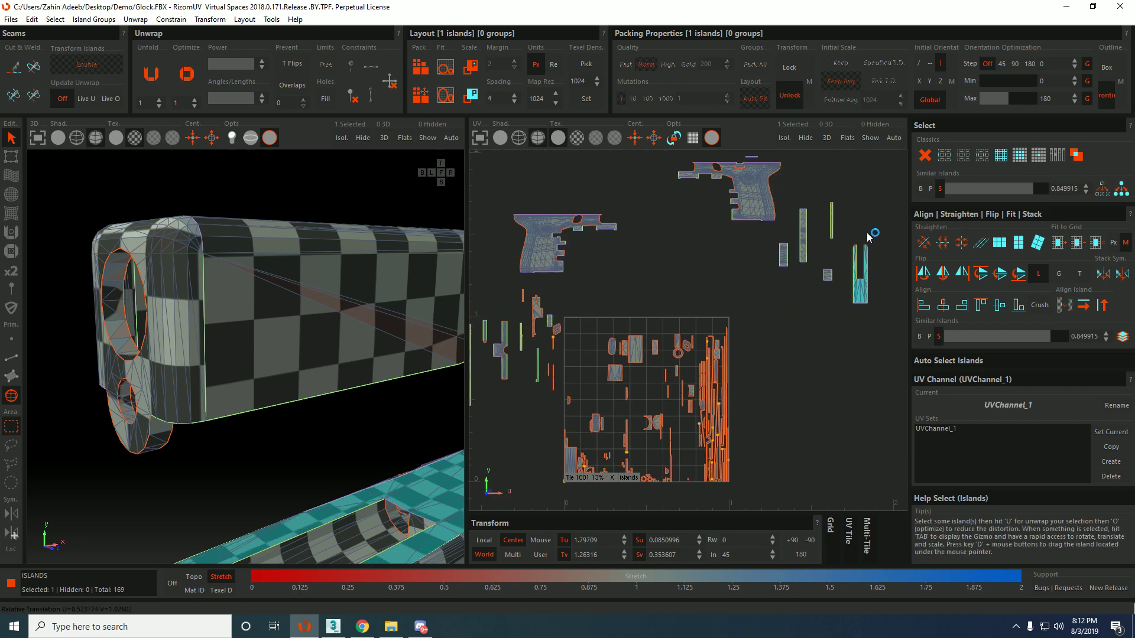
scroll(663, 404, up, 2)
scroll(664, 405, up, 6)
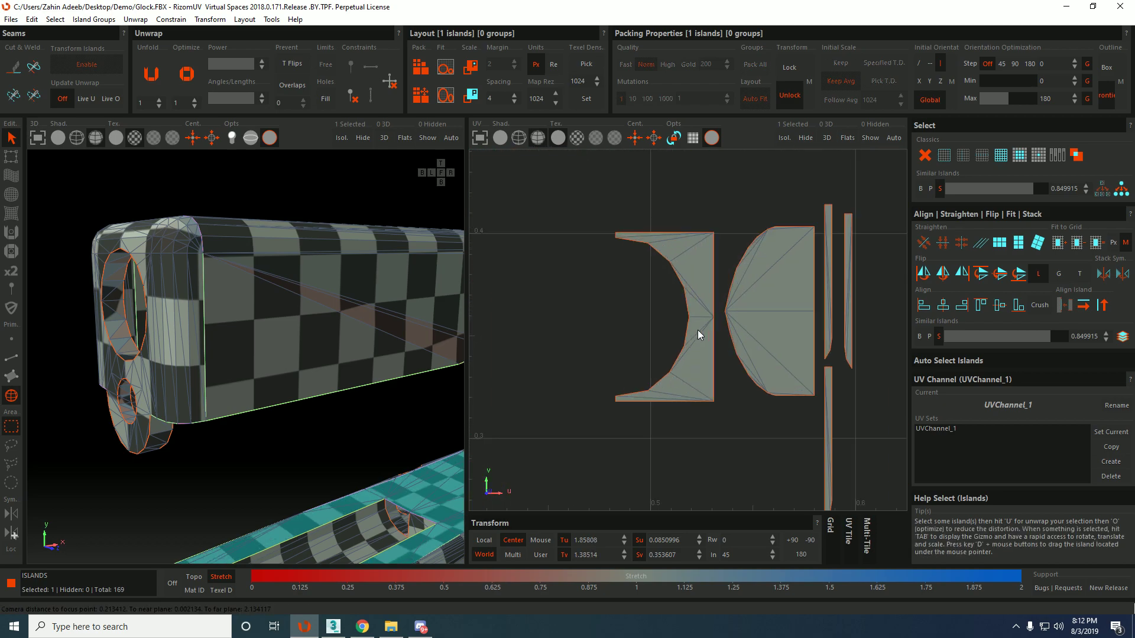
click(698, 329)
scroll(698, 330, down, 6)
ctrl+click(722, 321)
scroll(712, 319, down, 4)
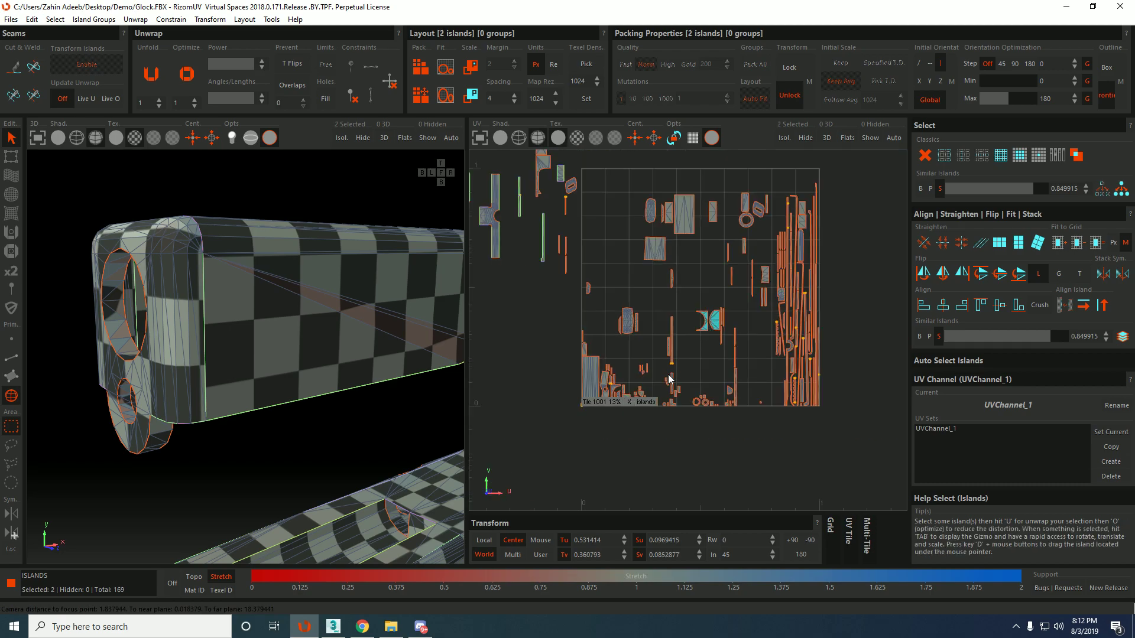
Move the slanted strip with the round hole from the tile's lower-left corner to empty space left of the tile.
scroll(671, 375, up, 6)
scroll(526, 378, up, 2)
scroll(603, 441, up, 2)
scroll(671, 395, up, 2)
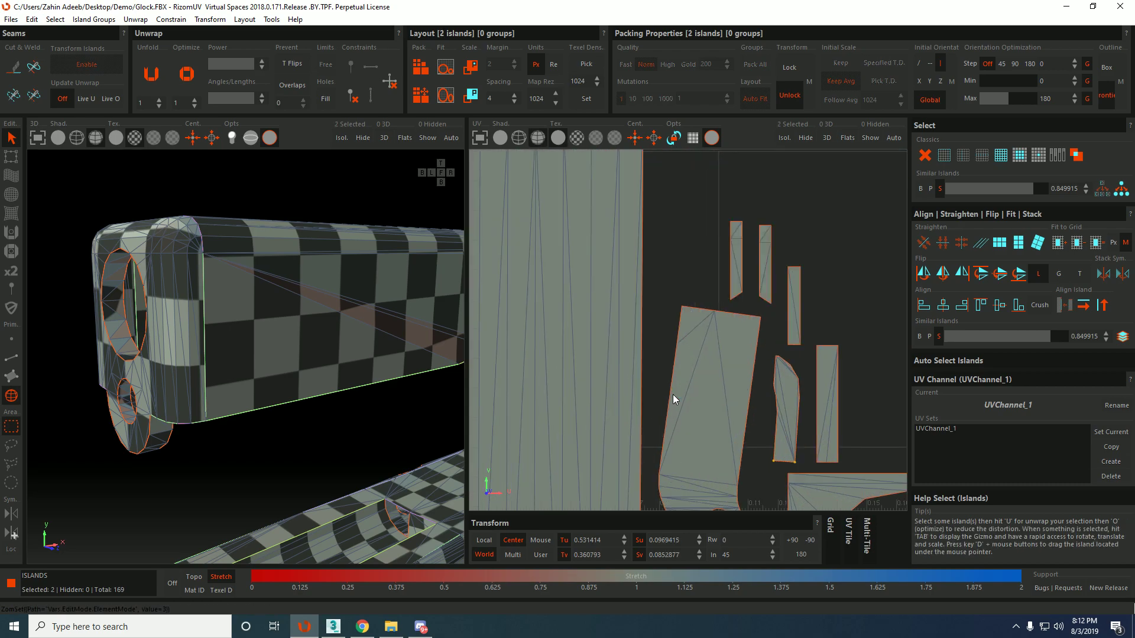
click(688, 399)
scroll(686, 395, down, 3)
key(d)
middle_drag(688, 395, 606, 372)
Constrain both bent long sides of the strip with the hole vertically.
key(F2)
scroll(604, 360, up, 5)
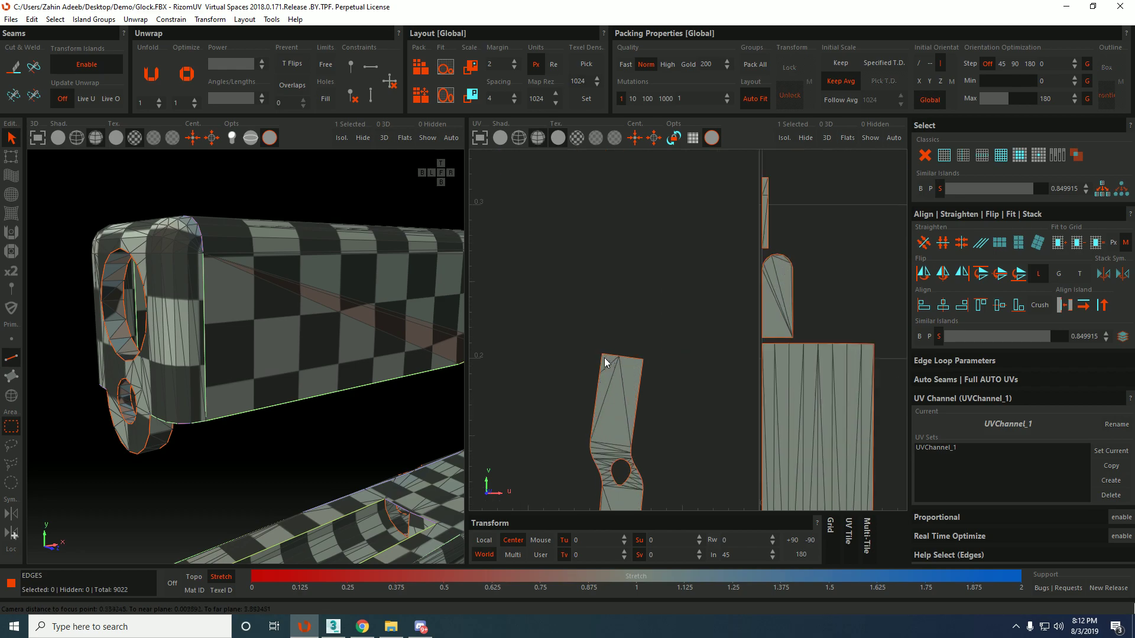
click(602, 363)
shift+click(609, 448)
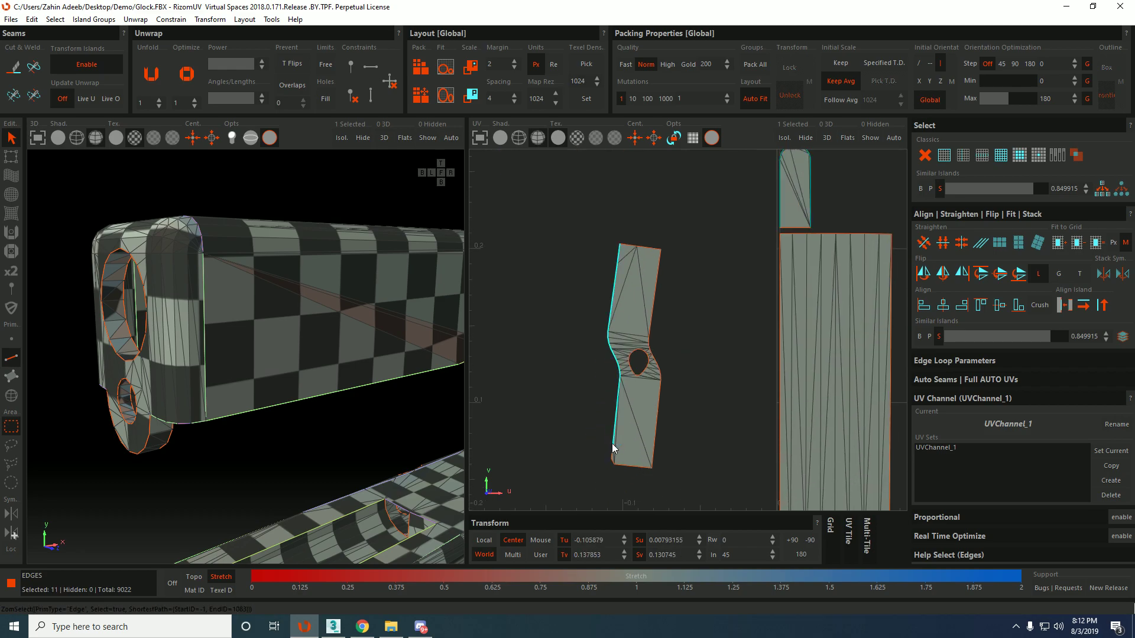
shift+click(658, 278)
key(shift+v)
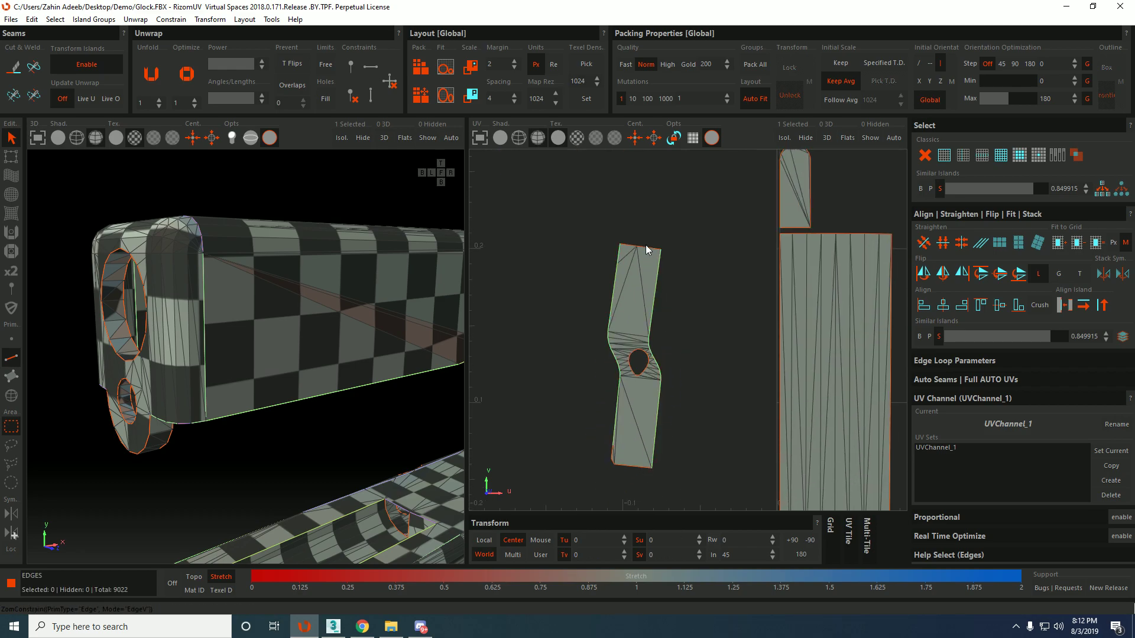
Constrain both short ends of the strip with the hole horizontally.
click(623, 247)
shift+click(652, 249)
key(shift+h)
scroll(643, 460, up, 2)
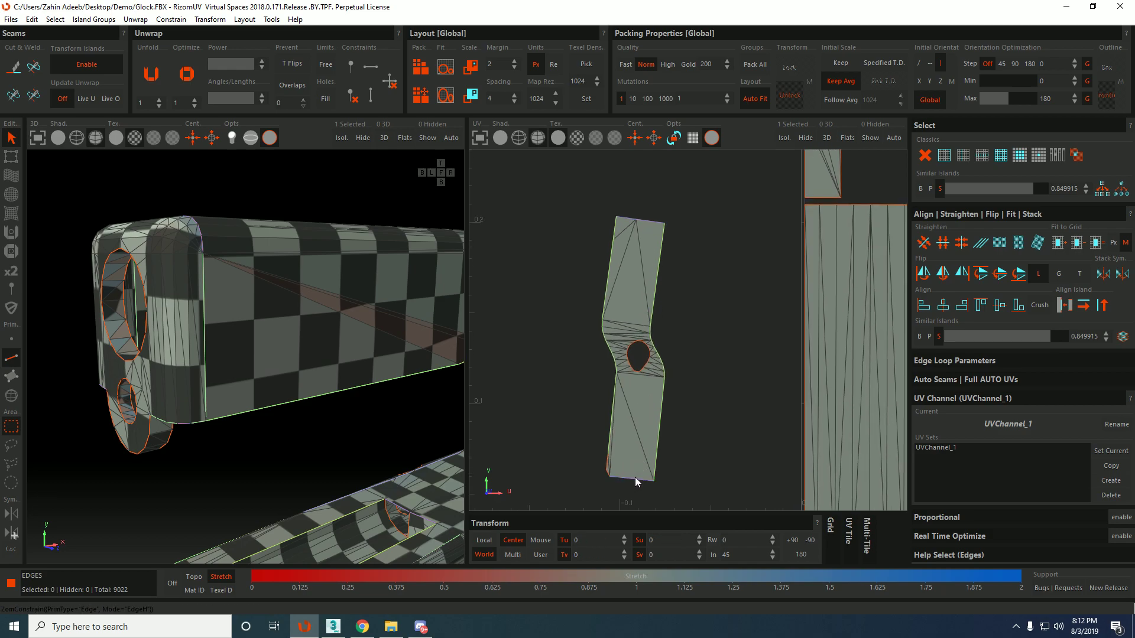
scroll(615, 458, up, 5)
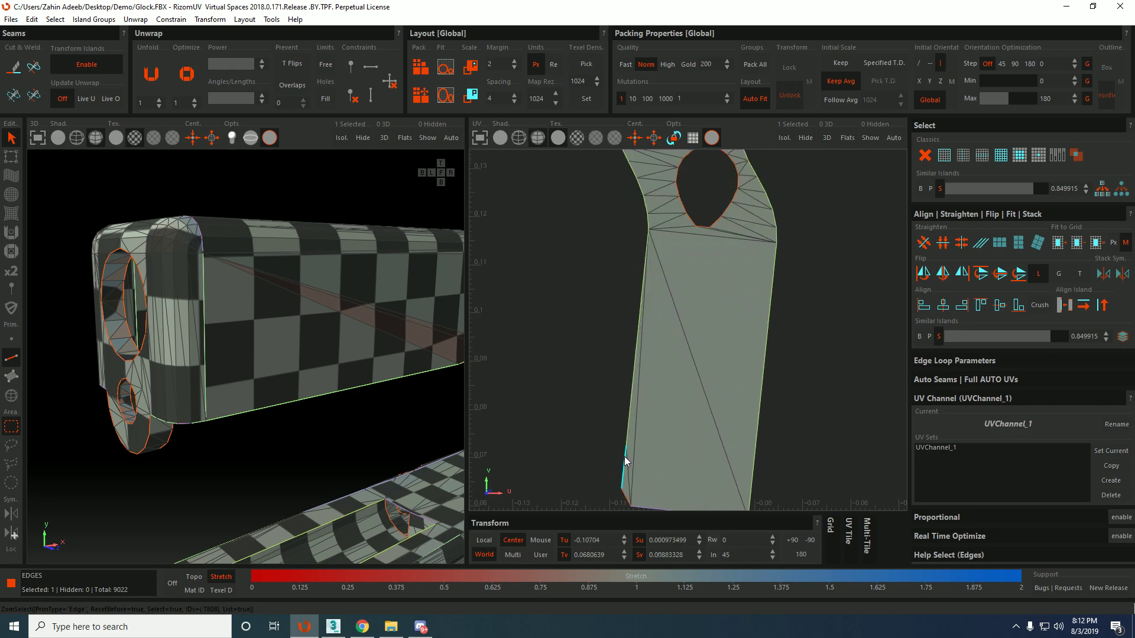
Unfold and optimize the strip with the hole so its borders straighten.
scroll(669, 390, down, 5)
key(F4)
key(u)
key(o)
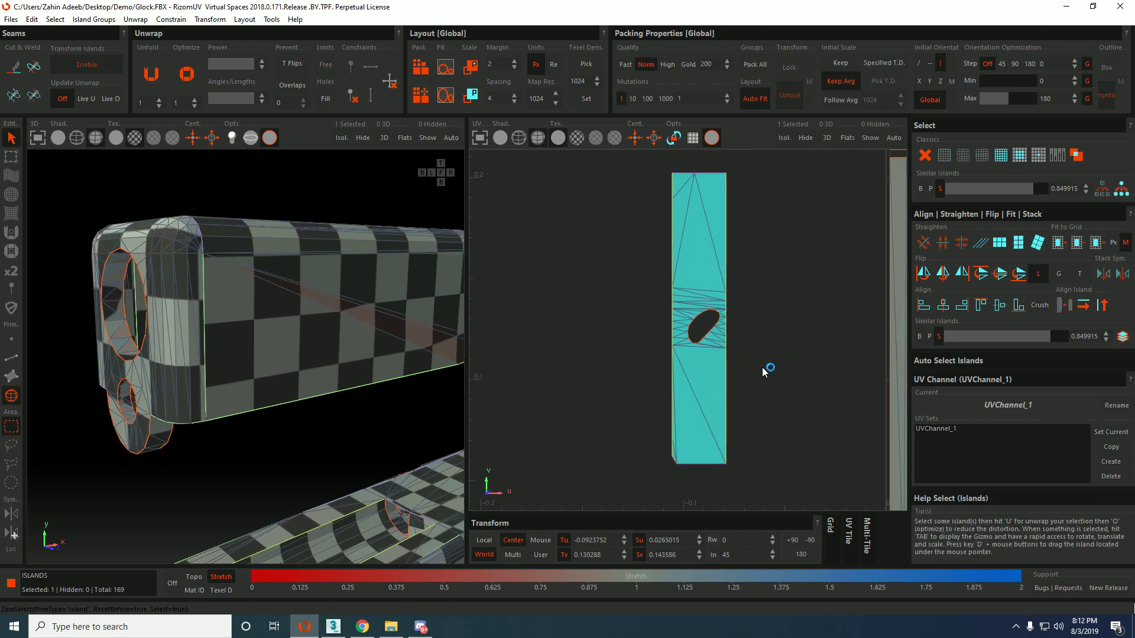
click(763, 368)
Locate the strip with the hole on the 3D model and examine the surrounding slide surfaces from several angles.
click(714, 353)
key(f)
scroll(335, 348, down, 3)
alt+drag(334, 349, 457, 270)
scroll(299, 310, down, 8)
alt+drag(225, 269, 201, 328)
scroll(286, 308, down, 4)
scroll(369, 370, up, 10)
scroll(314, 366, down, 6)
scroll(351, 356, up, 4)
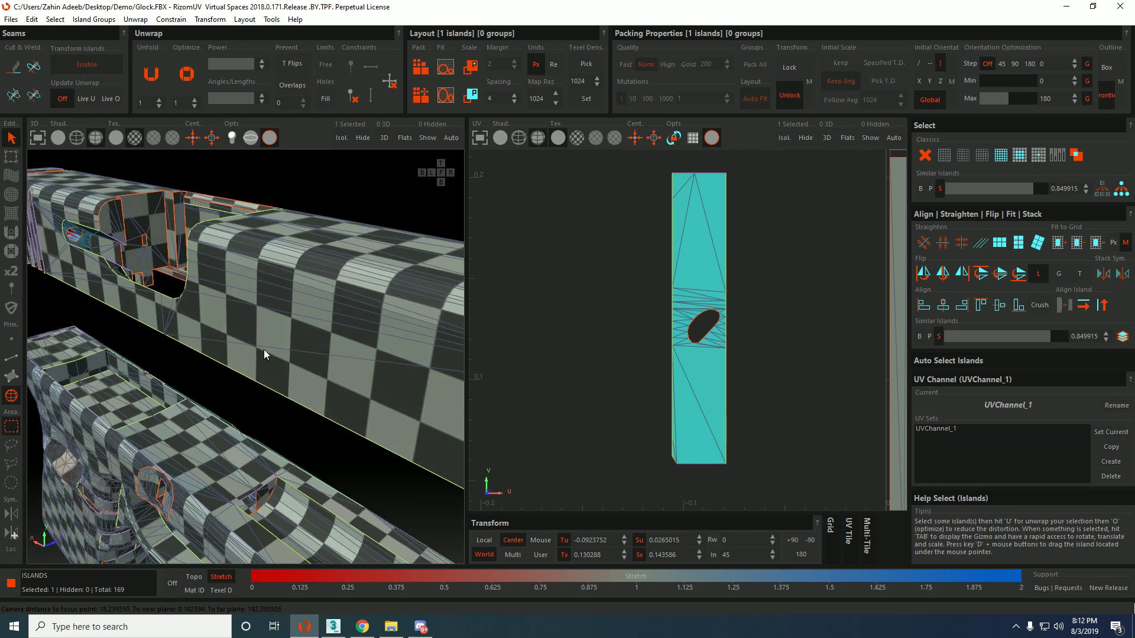
alt+drag(269, 354, 363, 357)
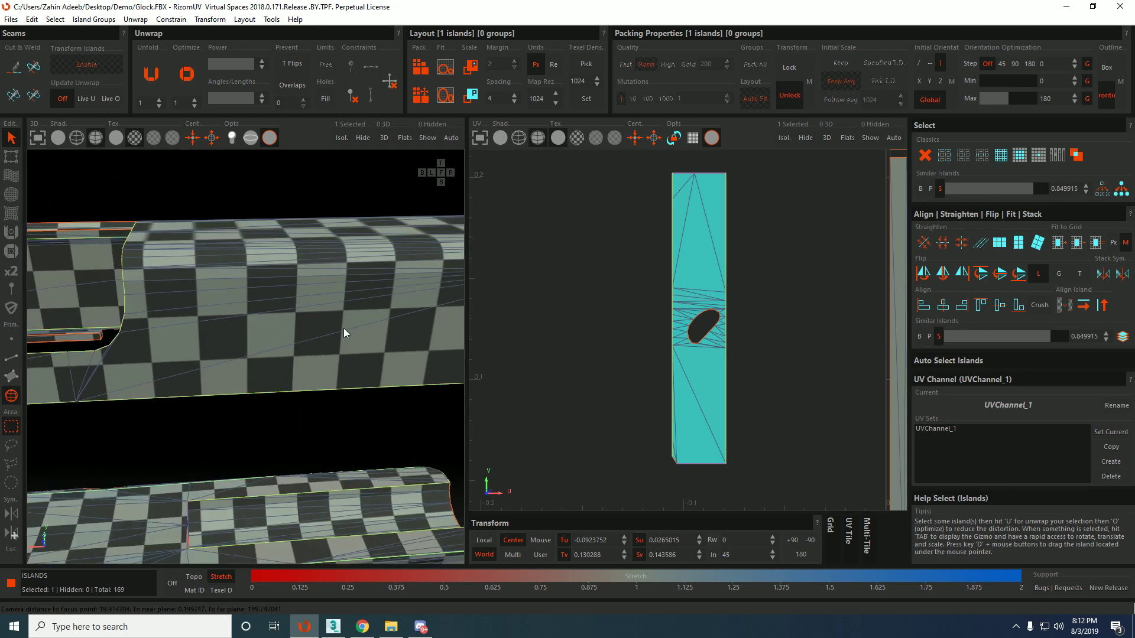
alt+drag(300, 324, 256, 376)
scroll(165, 343, down, 3)
scroll(321, 308, up, 5)
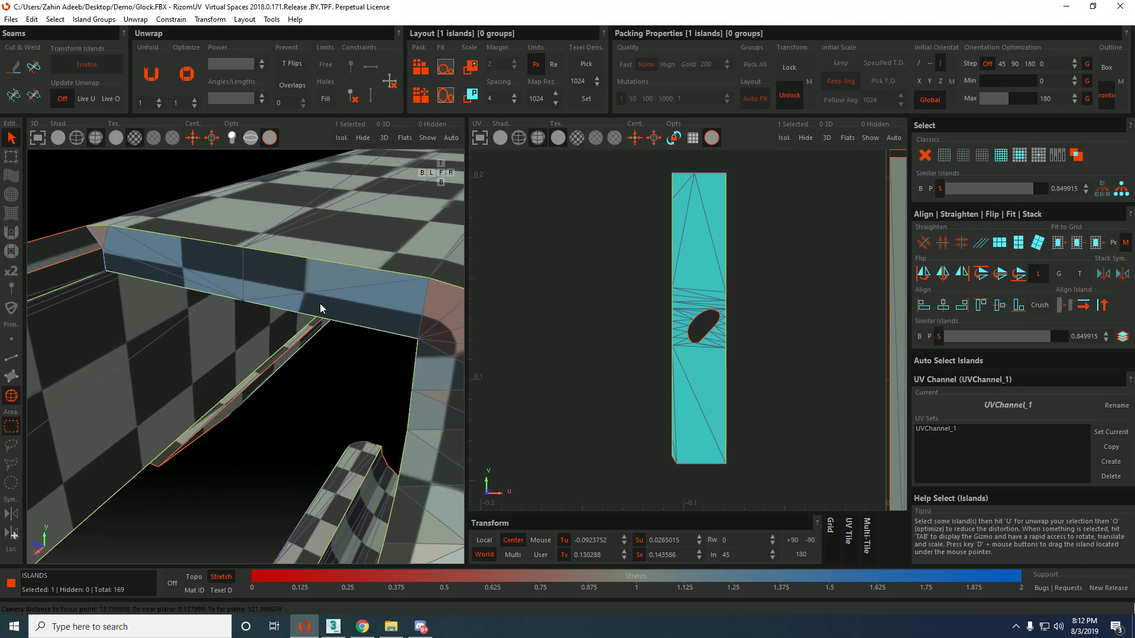
alt+drag(325, 308, 360, 318)
scroll(328, 283, up, 2)
scroll(349, 301, down, 6)
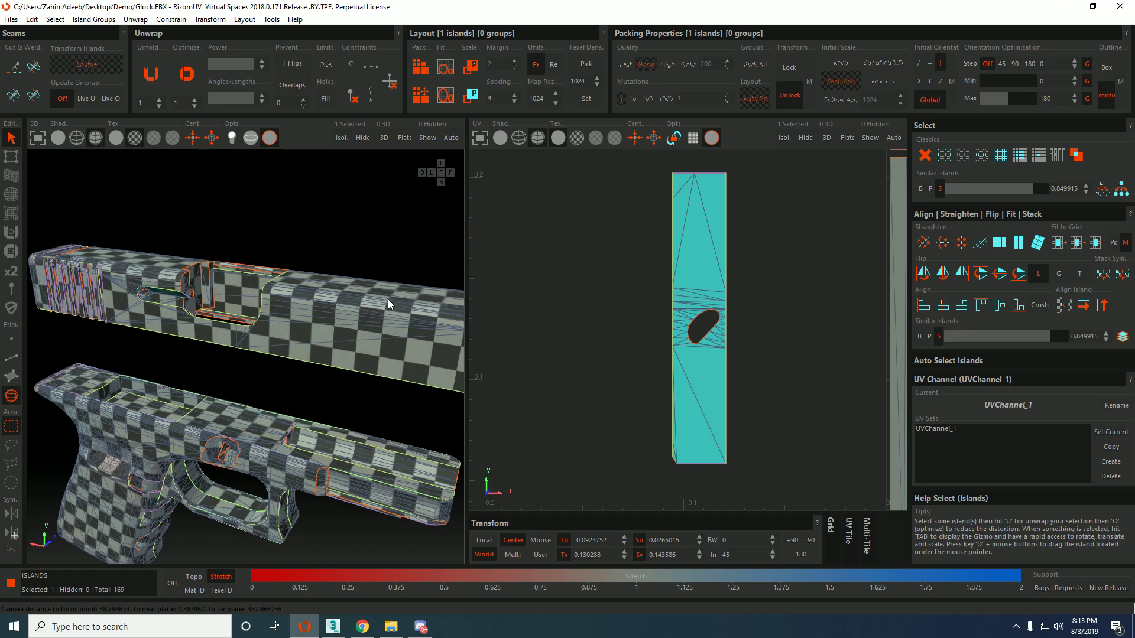
Examine the checker pattern and stretch on the slide's outer shell in 3D from several angles.
click(676, 289)
scroll(265, 318, down, 4)
alt+middle_drag(331, 330, 314, 313)
scroll(314, 313, up, 3)
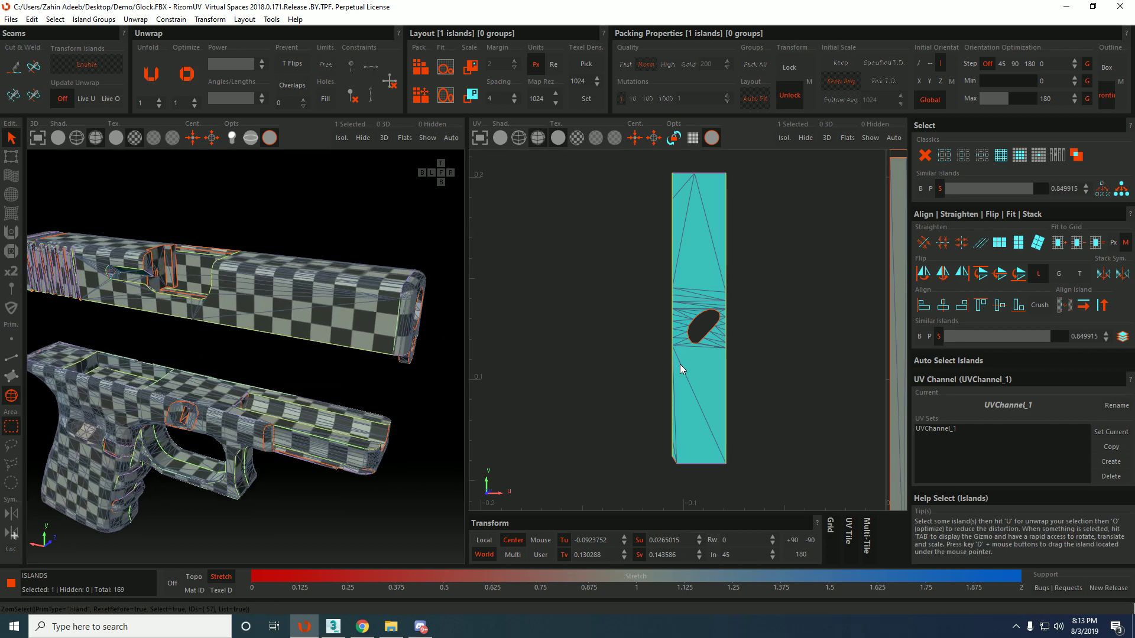
scroll(309, 296, up, 8)
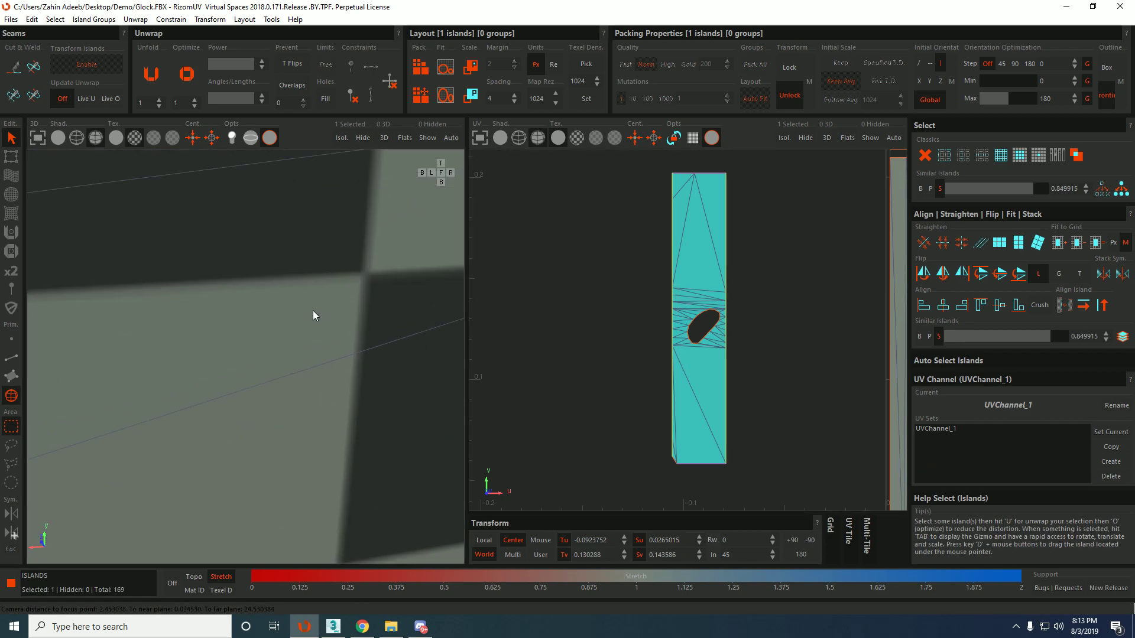
scroll(313, 316, down, 8)
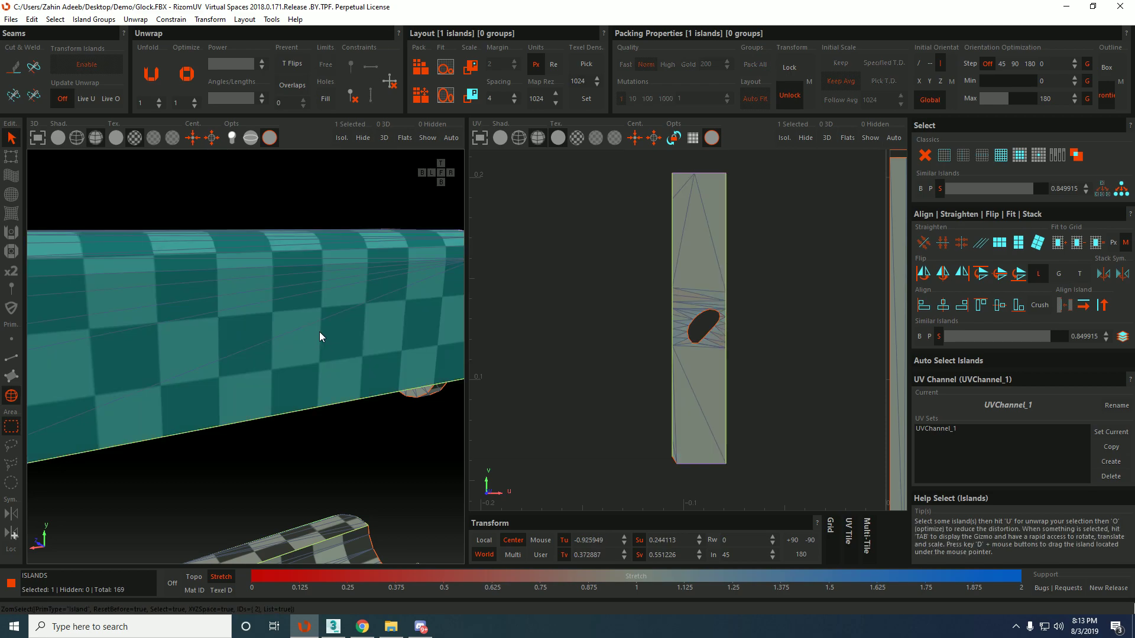
alt+drag(320, 331, 336, 342)
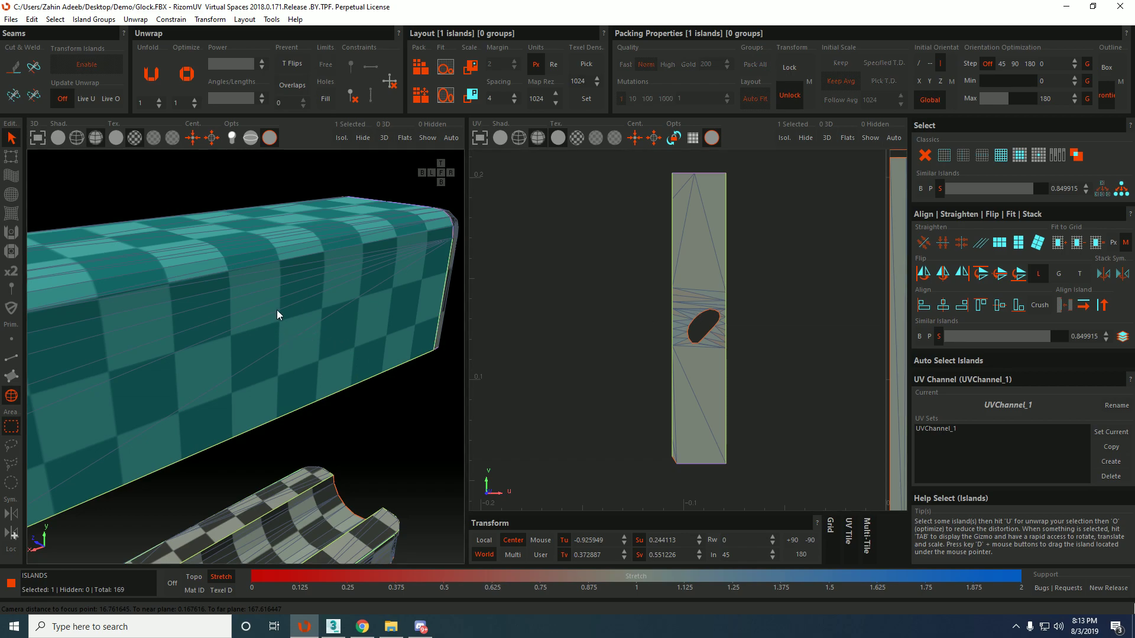
alt+drag(358, 292, 267, 318)
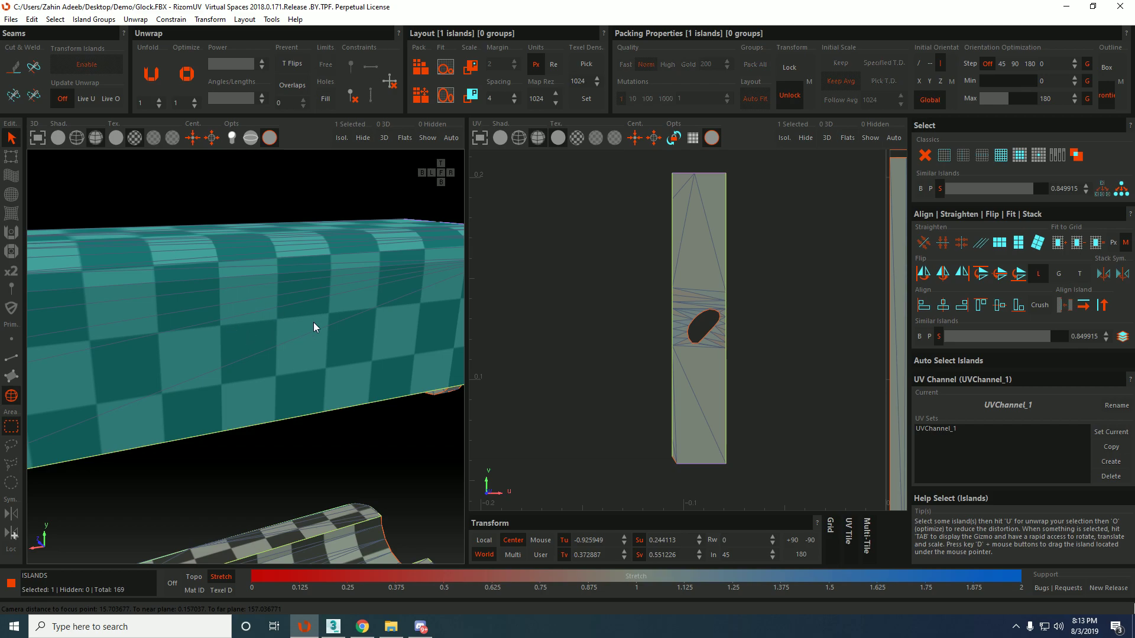
alt+drag(301, 319, 268, 321)
scroll(325, 313, down, 5)
scroll(267, 321, down, 3)
alt+drag(243, 242, 426, 295)
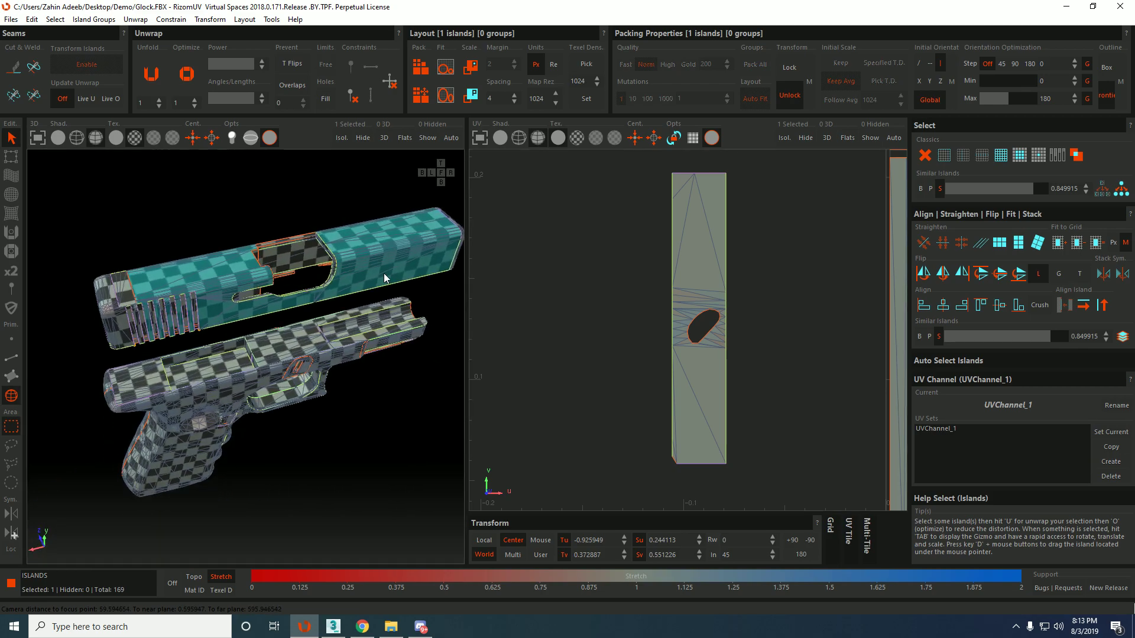
alt+drag(399, 251, 301, 288)
scroll(387, 266, up, 3)
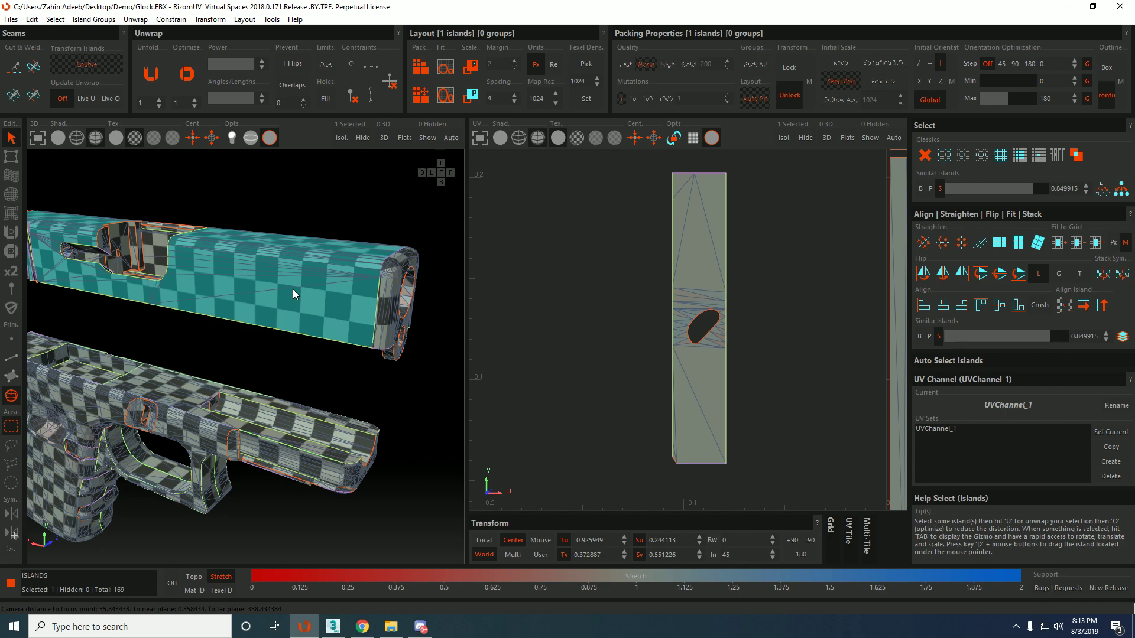
scroll(279, 285, down, 3)
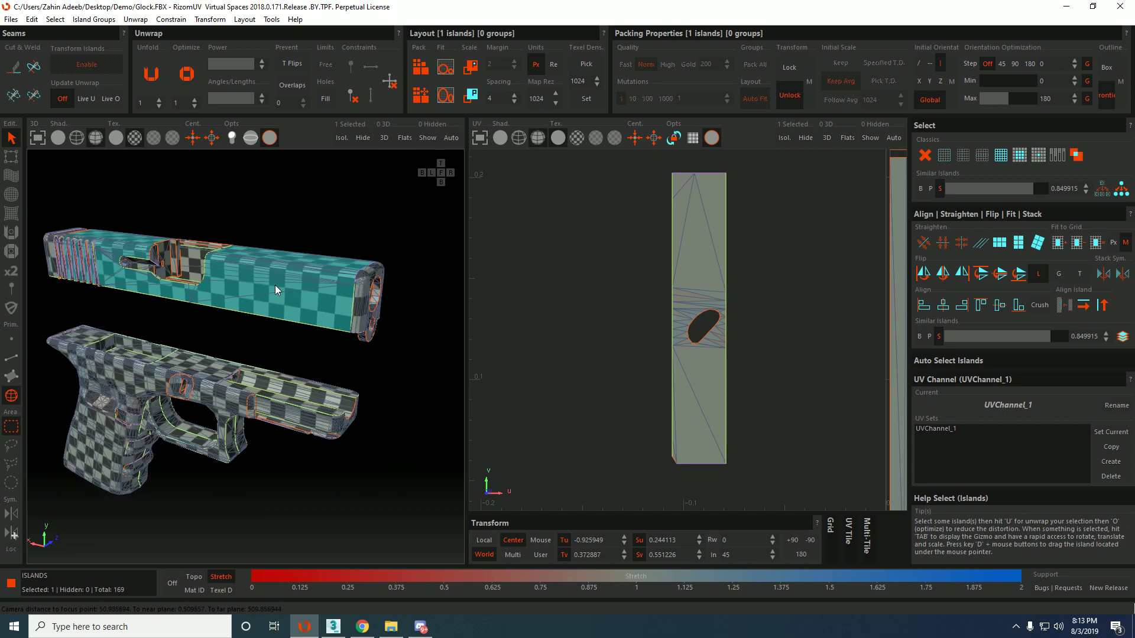
scroll(706, 295, down, 5)
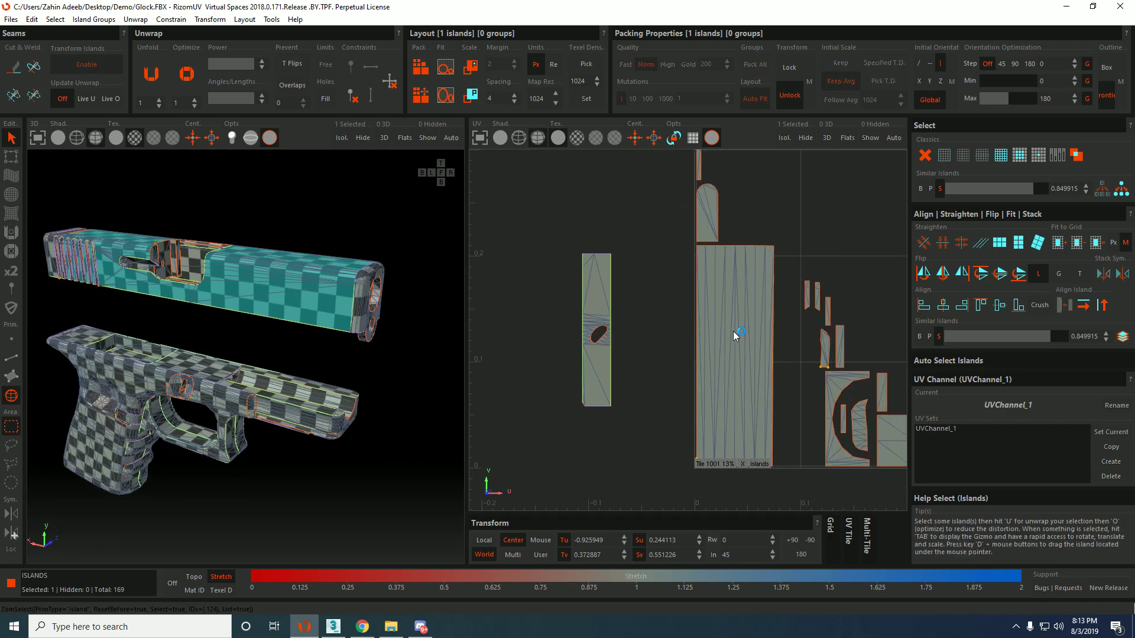
Move the large rectangular panel from the tile's lower-left corner to empty space left of the strip with the hole.
click(733, 332)
scroll(714, 416, up, 3)
scroll(731, 399, down, 4)
middle_drag(732, 390, 543, 371)
scroll(543, 370, up, 3)
Constrain both long sides of the large rectangular panel vertically.
key(F2)
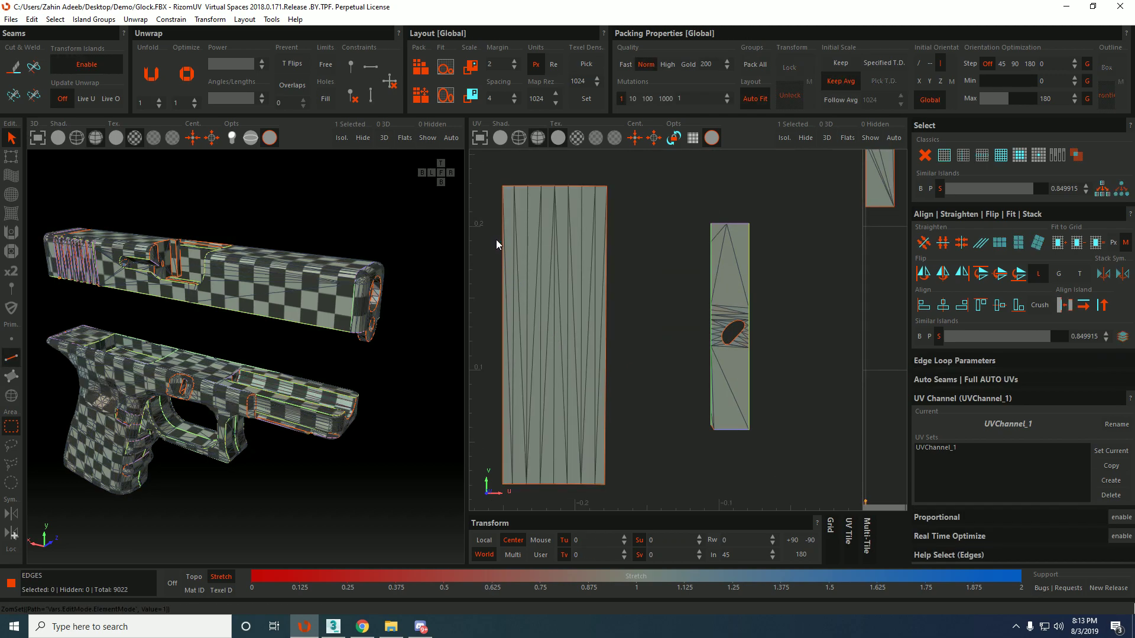
click(502, 240)
ctrl+click(606, 331)
key(shift+v)
Constrain the top and bottom borders of the large rectangular panel horizontally.
click(598, 187)
ctrl+click(594, 484)
key(shift+h)
click(593, 484)
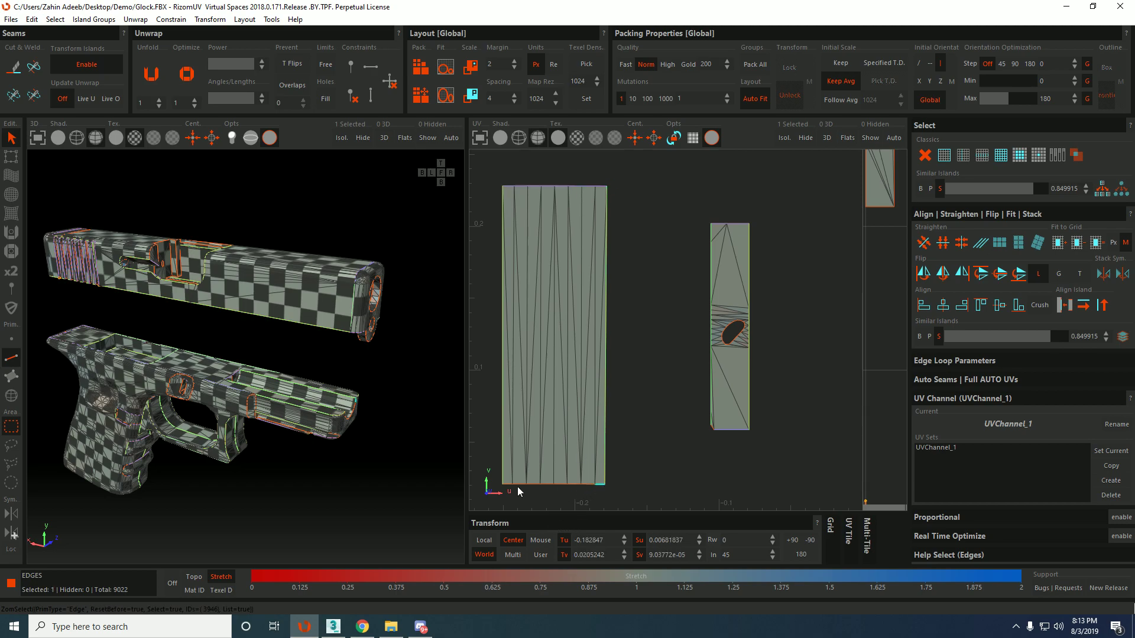
shift+click(506, 485)
key(shift+h)
Unfold the large rectangular panel and move it farther left, away from the tile.
key(F4)
click(544, 371)
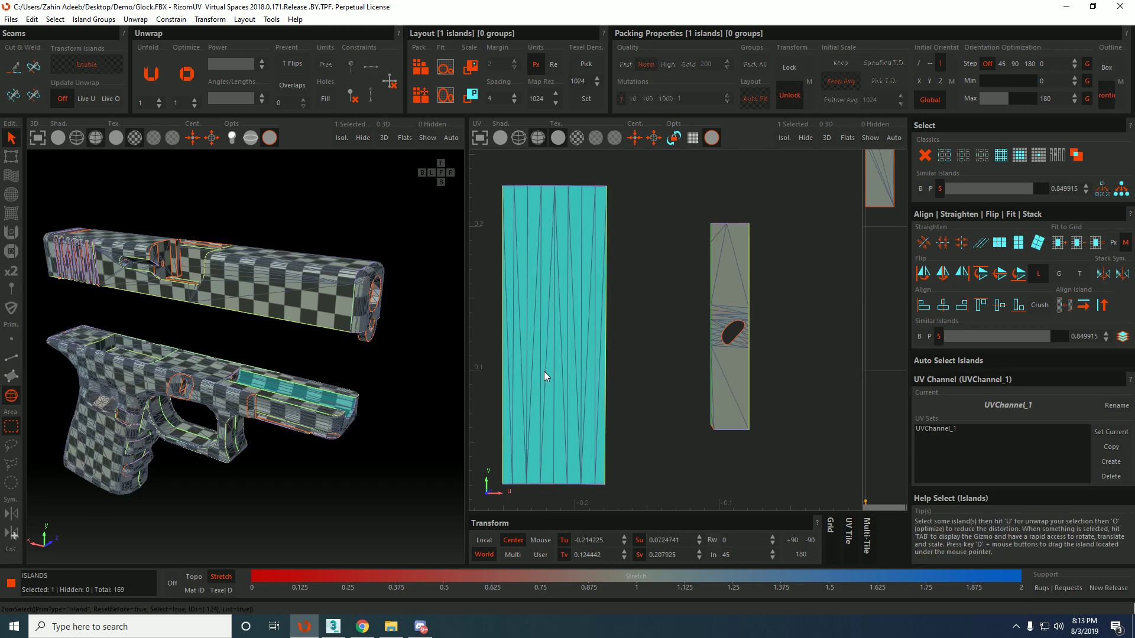
scroll(544, 372, down, 5)
scroll(648, 378, up, 3)
Cut the distorted teardrop-shaped island open along one radial edge of its ring and unfold it.
key(F4)
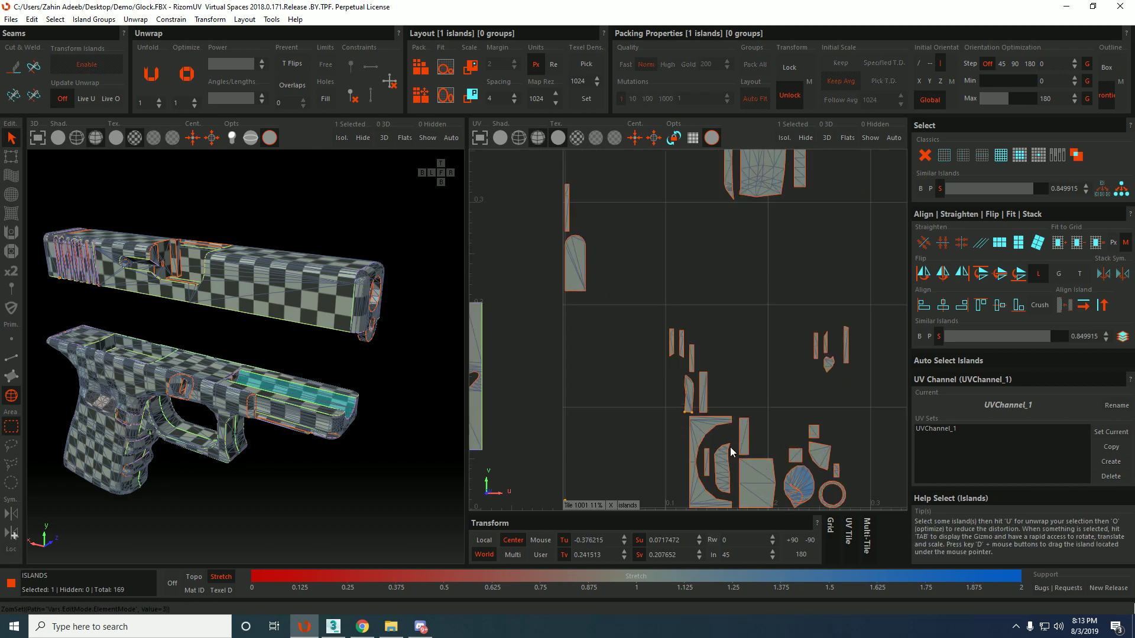
click(789, 478)
key(f)
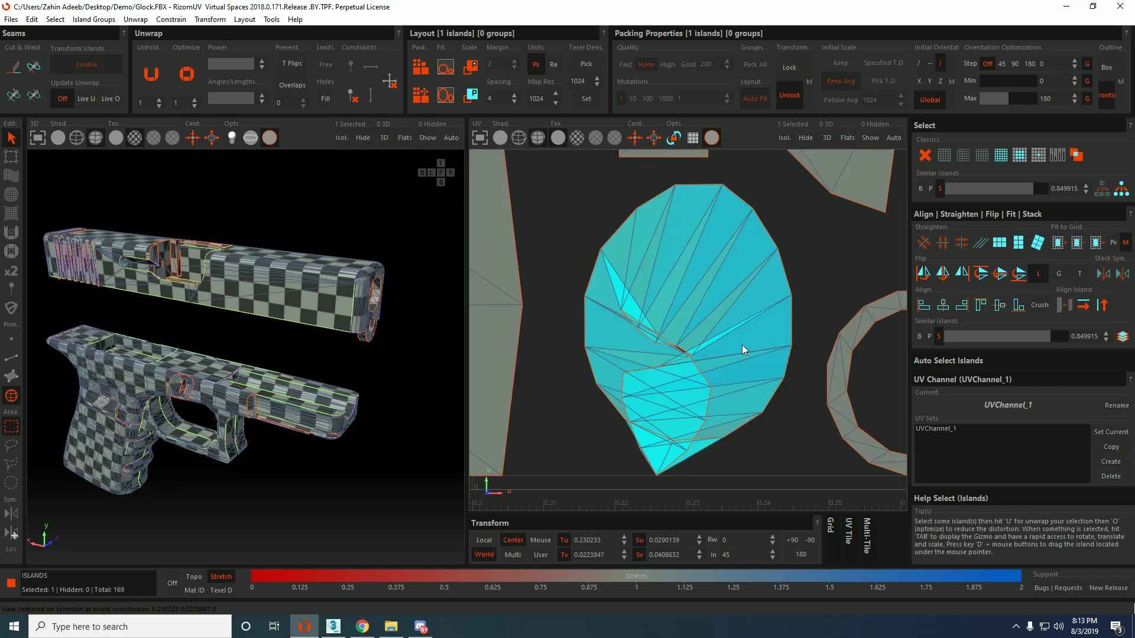
key(f)
alt+drag(226, 331, 292, 403)
key(F2)
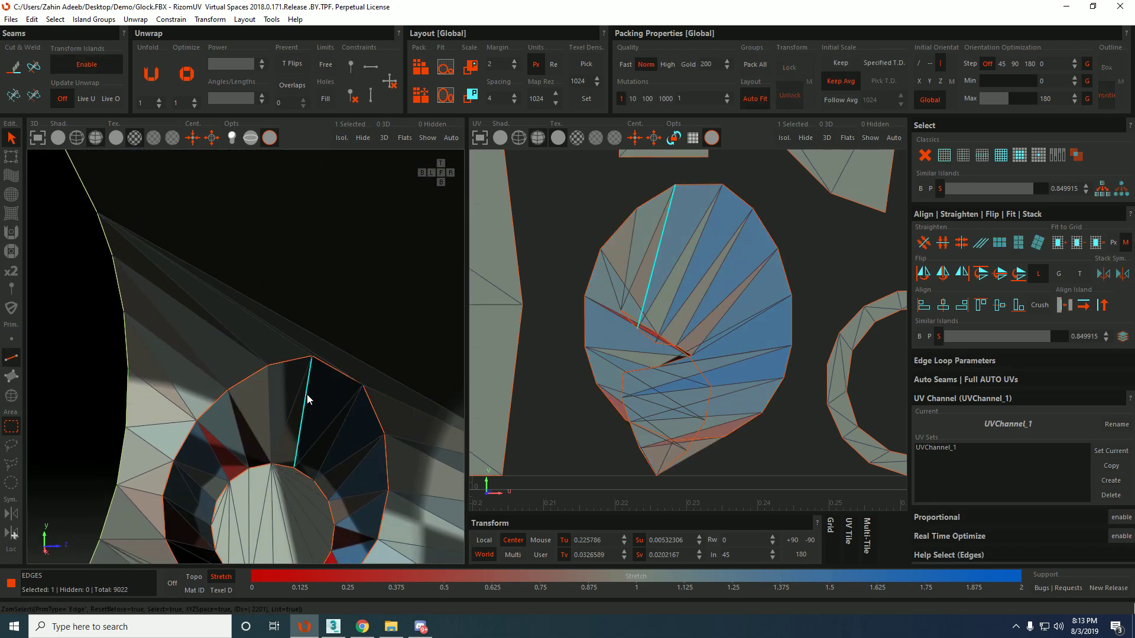
key(F4)
click(699, 324)
key(u)
Move the unfolded ring island to empty space below the tile.
scroll(698, 324, down, 8)
middle_drag(698, 324, 694, 421)
scroll(692, 423, up, 1)
Constrain the ring island's straight and wavy long borders vertically.
key(F2)
scroll(693, 428, up, 5)
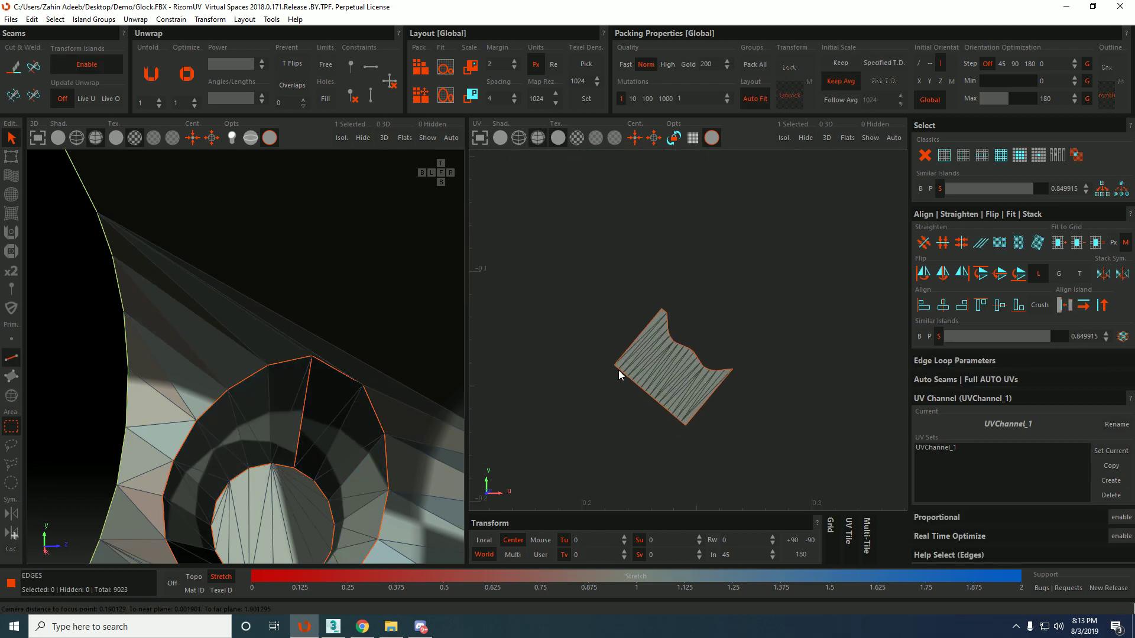
click(681, 425)
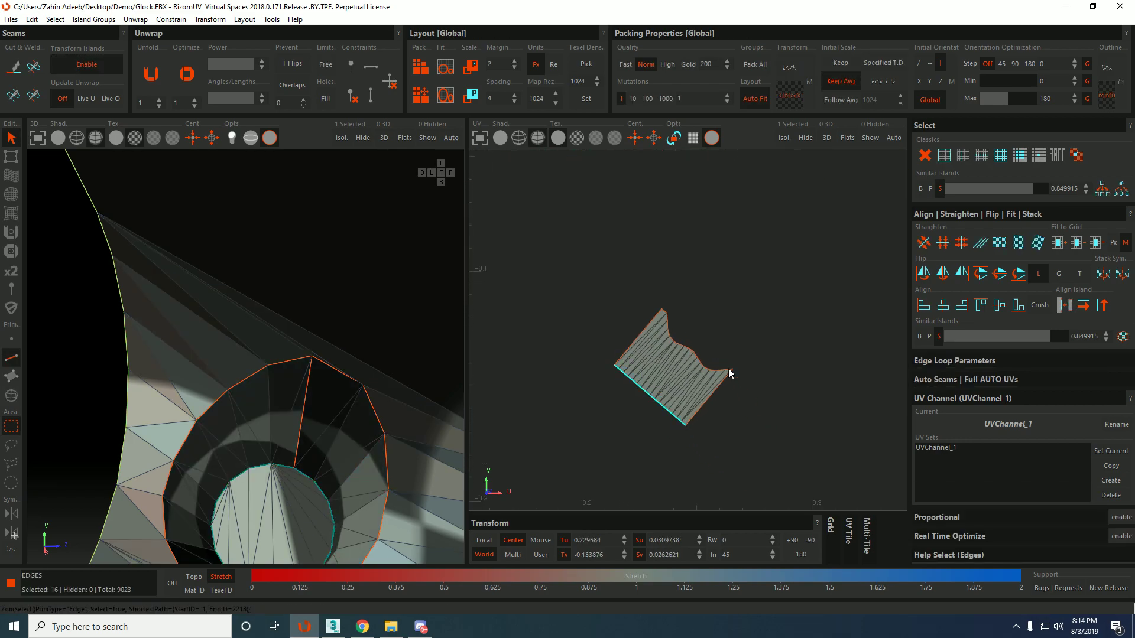
Unfold the ring island and optimize it repeatedly to straighten it.
key(F4)
click(683, 375)
key(u)
key(o)
key(o)
key(o)
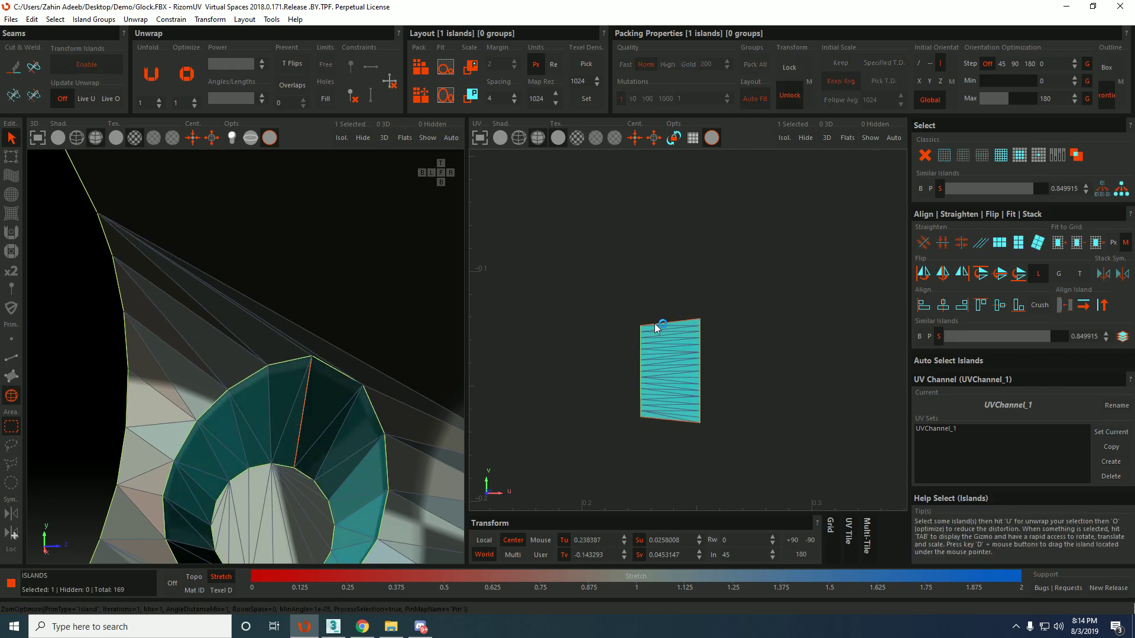
Constrain the ring island's two short end edges horizontally and move the island to empty space left of the UV tile.
key(F2)
click(697, 418)
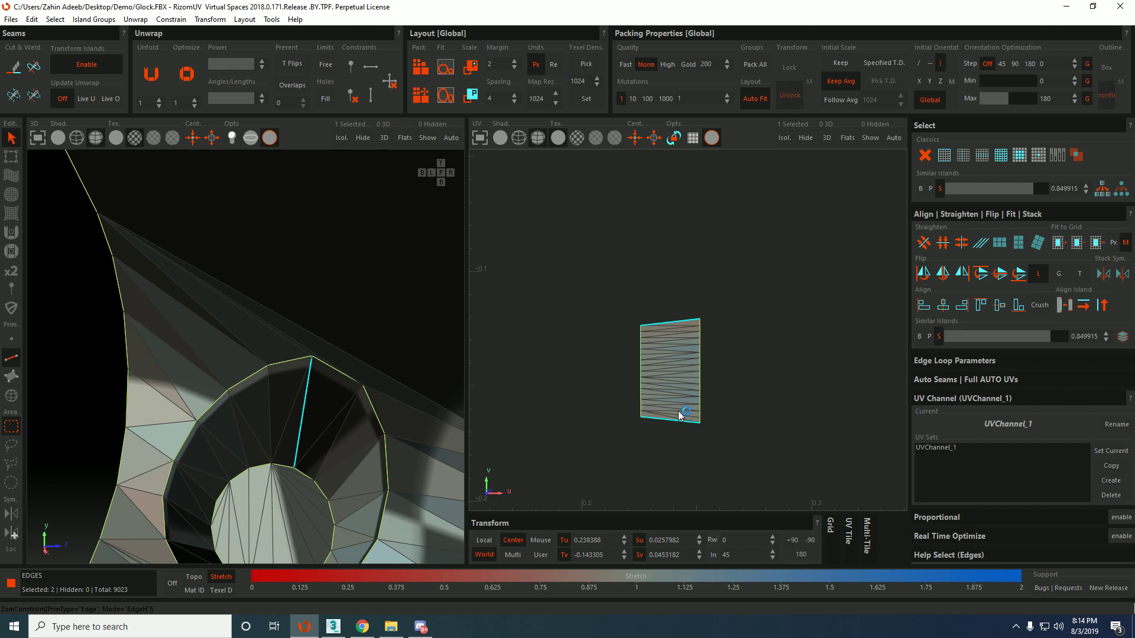
key(F4)
click(680, 384)
scroll(679, 378, down, 5)
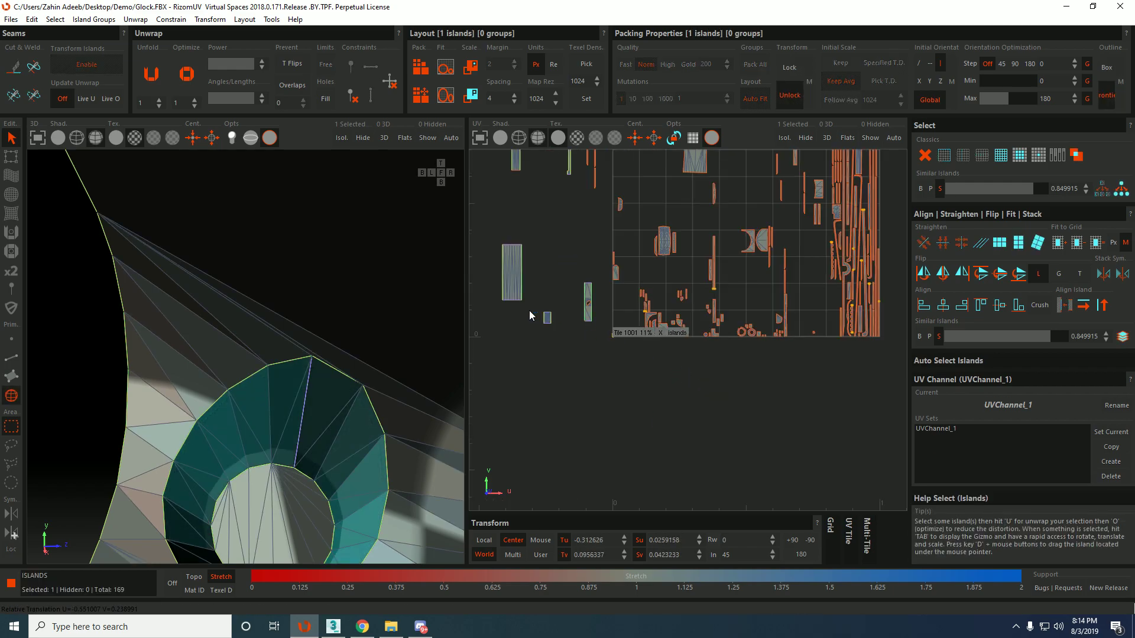
Move the small narrow island with the rounded upper end out of the tile, just beyond its left border.
scroll(610, 260, up, 6)
scroll(736, 362, up, 4)
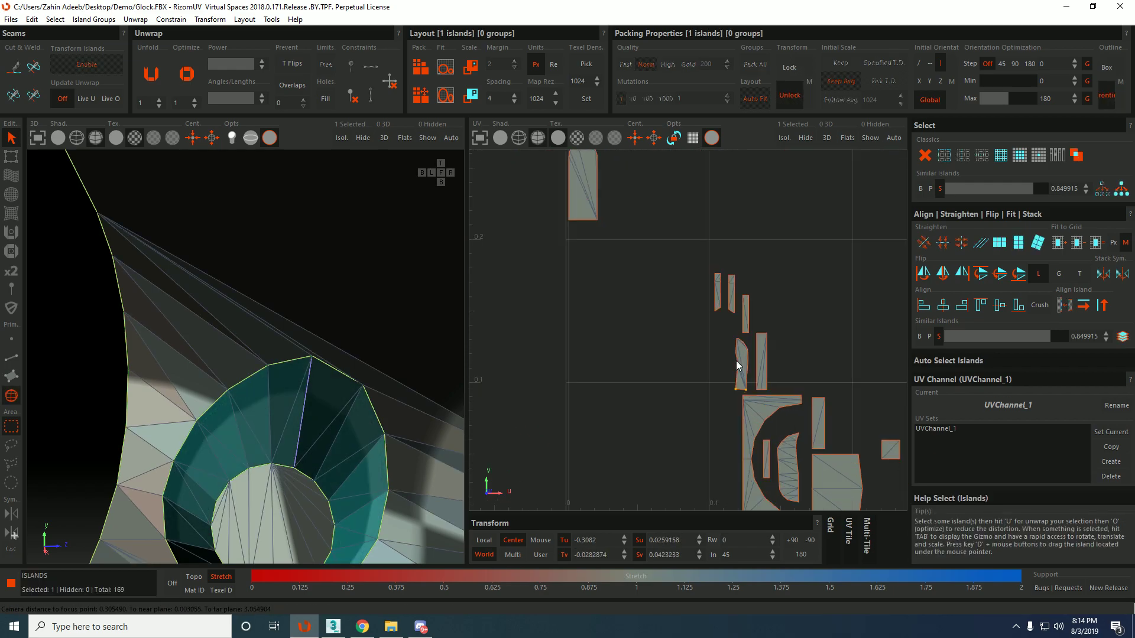
click(747, 361)
scroll(746, 361, down, 5)
middle_drag(745, 362, 644, 360)
scroll(644, 360, up, 2)
scroll(645, 363, up, 4)
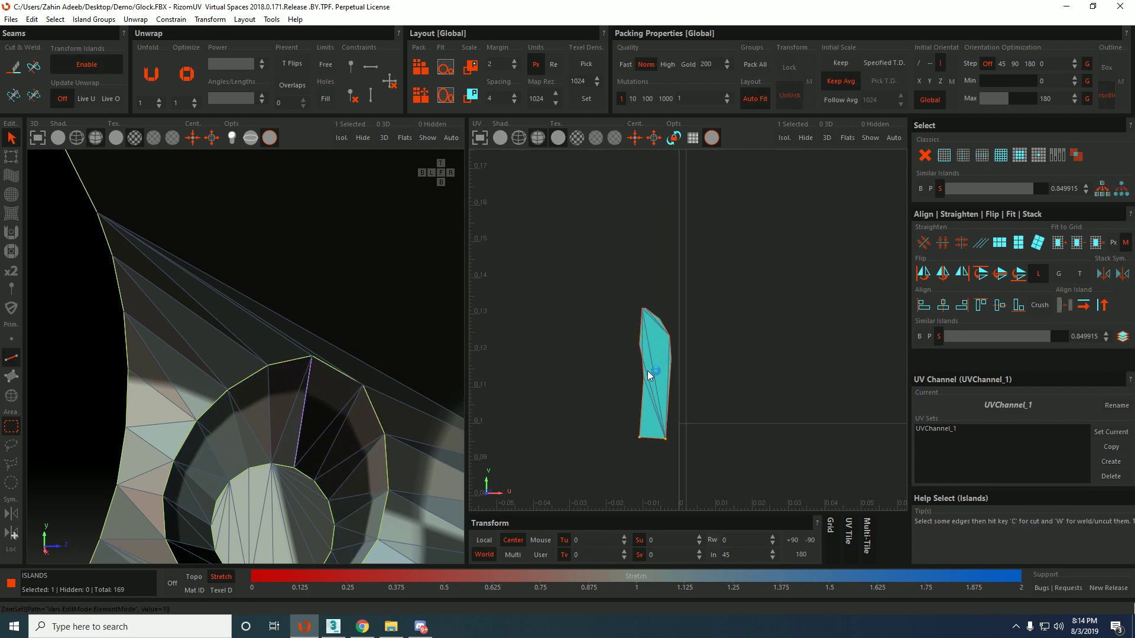
Constrain the narrow island's long side edges vertically and optimize the island to straighten it.
key(F2)
click(670, 370)
ctrl+click(642, 387)
key(shift+s)
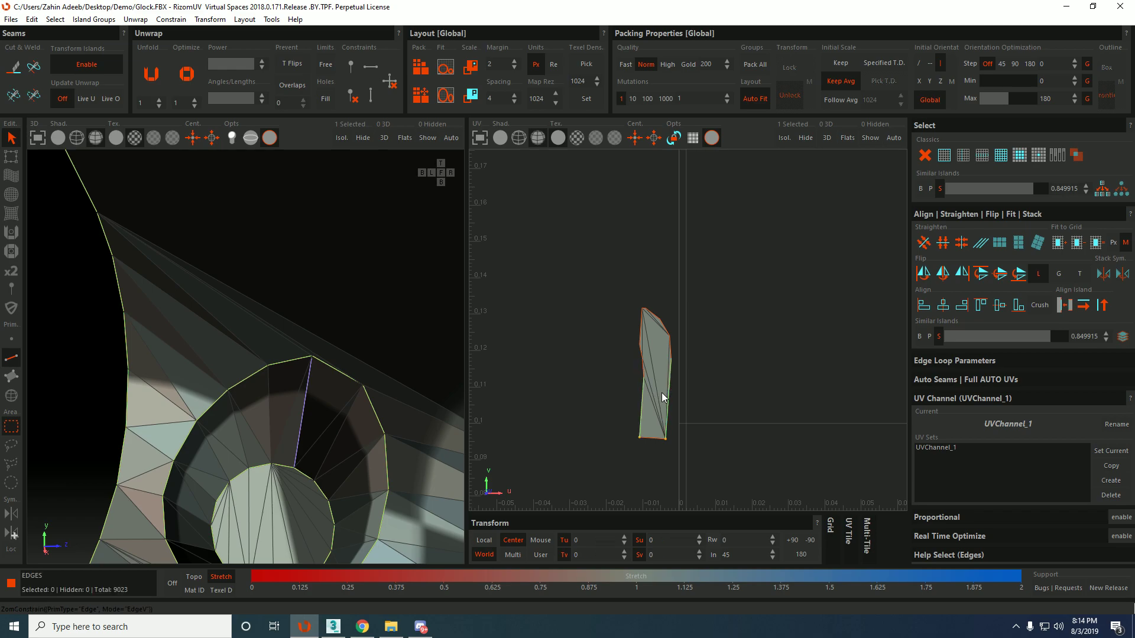
key(F4)
key(o)
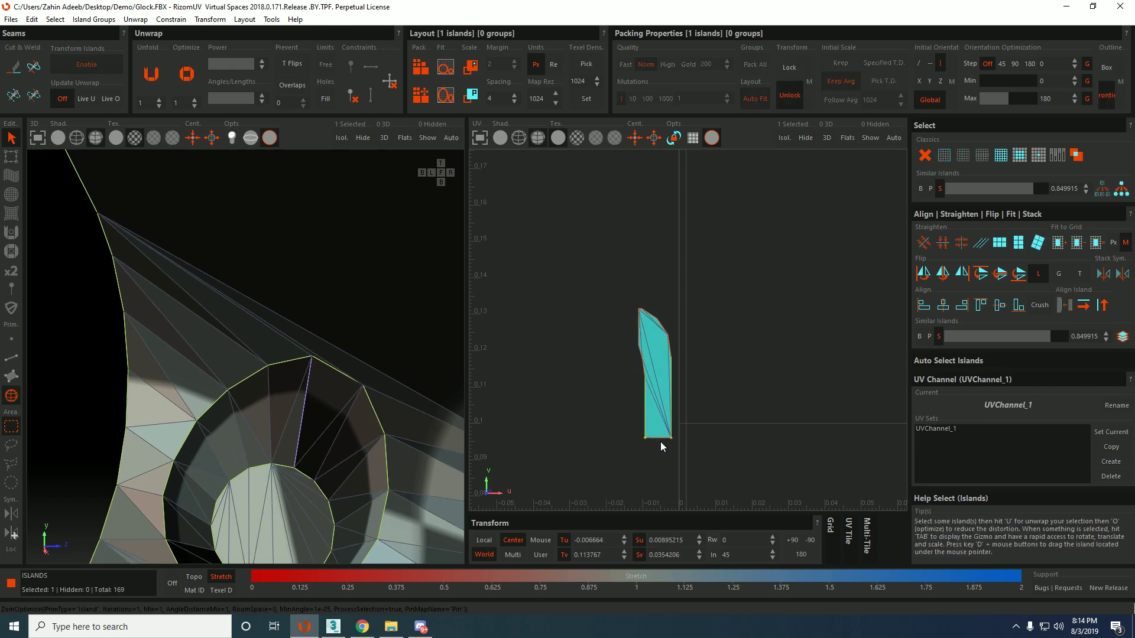
key(F2)
key(F4)
click(662, 369)
Move the densely meshed rectangular island with the bulging side out of the tile to empty space on its left.
scroll(661, 371, down, 5)
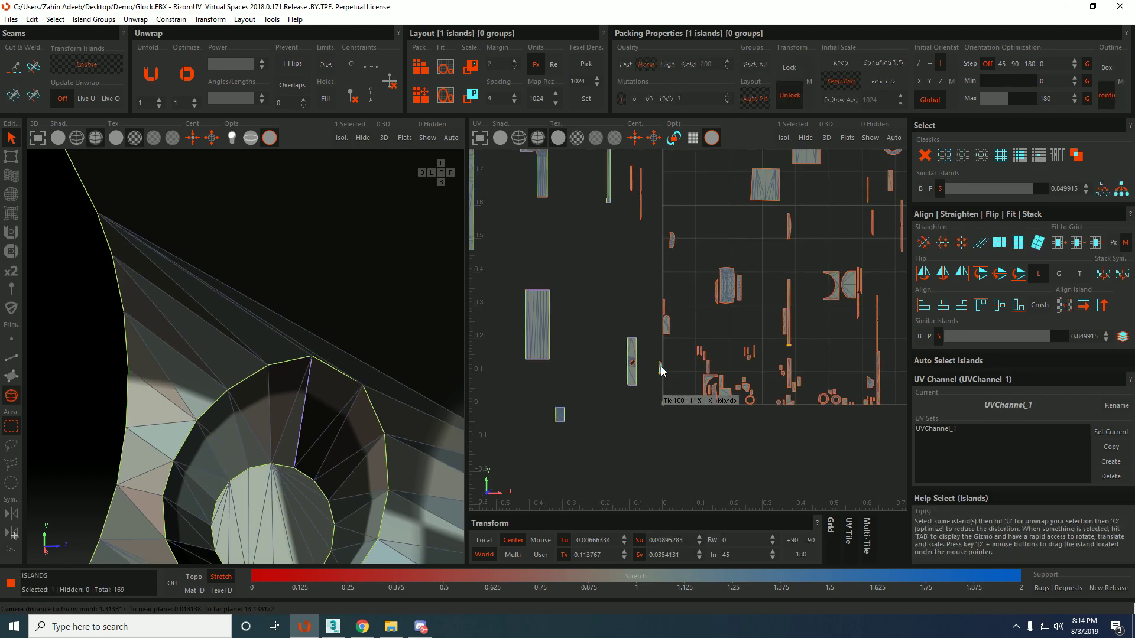
scroll(738, 269, up, 4)
click(736, 267)
scroll(735, 264, down, 3)
middle_drag(735, 265, 623, 260)
scroll(620, 261, up, 4)
Constrain the densely meshed island's long sides vertically and its upper and lower border edges horizontally.
key(F2)
click(600, 216)
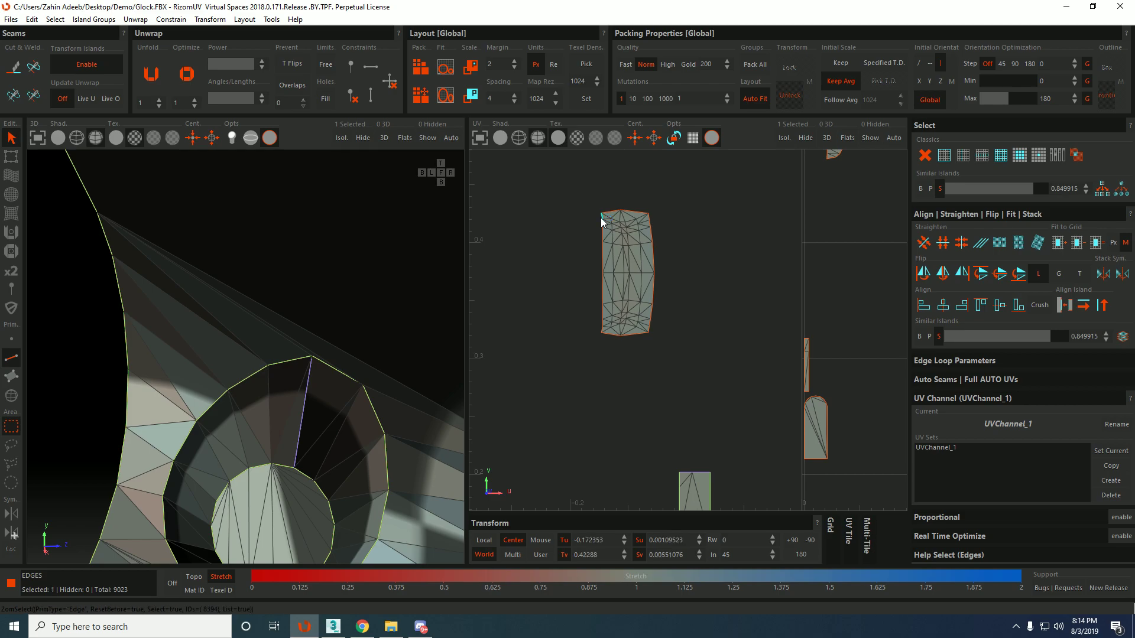
click(653, 248)
click(641, 212)
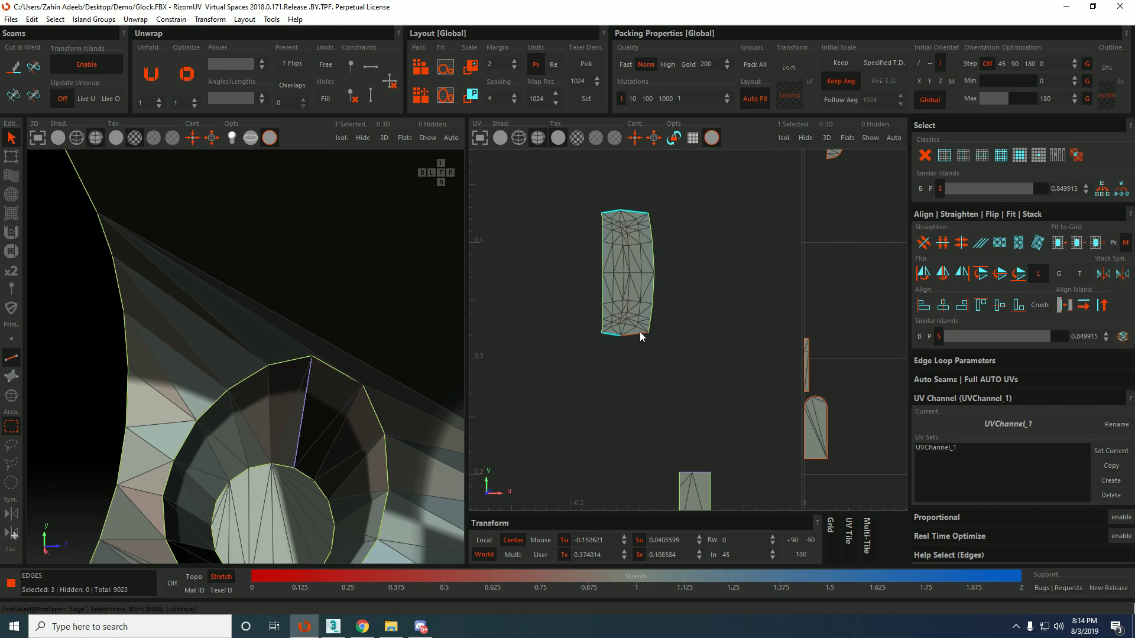
Unfold the densely meshed island with its new constraints and place it below and left of the UV tile.
key(F4)
click(635, 310)
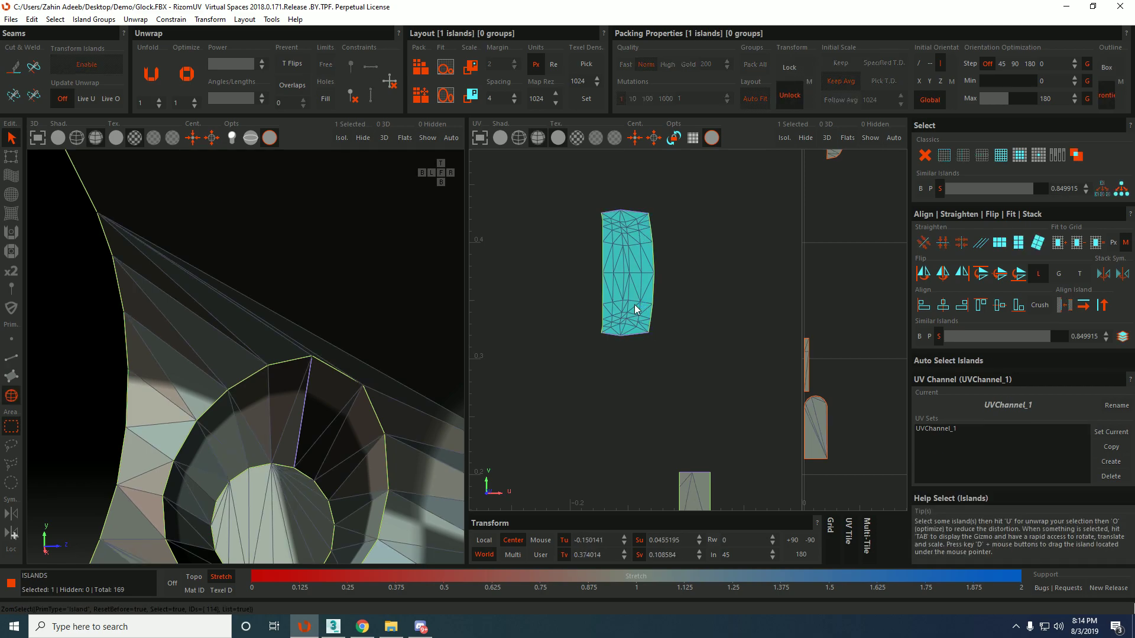
key(u)
scroll(636, 306, down, 10)
middle_drag(637, 306, 588, 350)
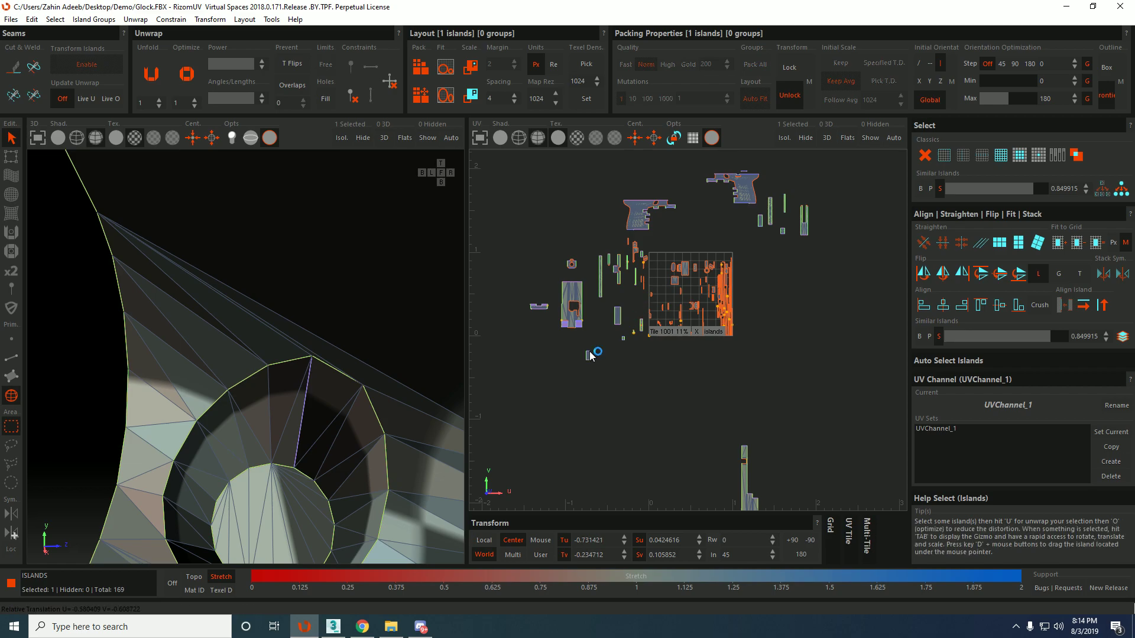
scroll(590, 349, up, 4)
scroll(837, 296, up, 8)
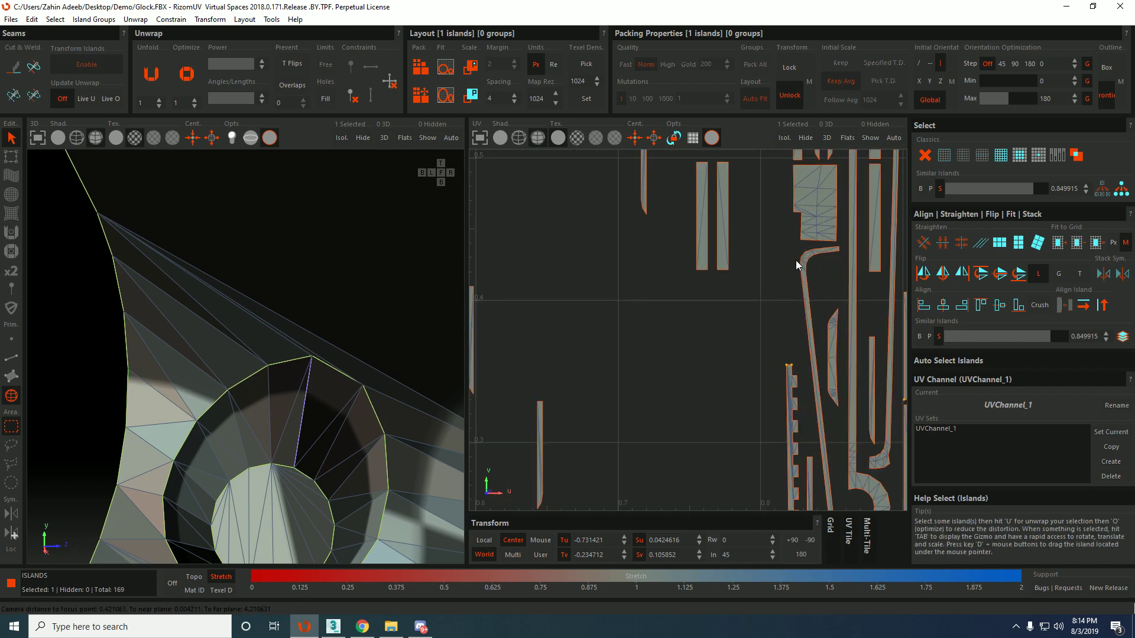